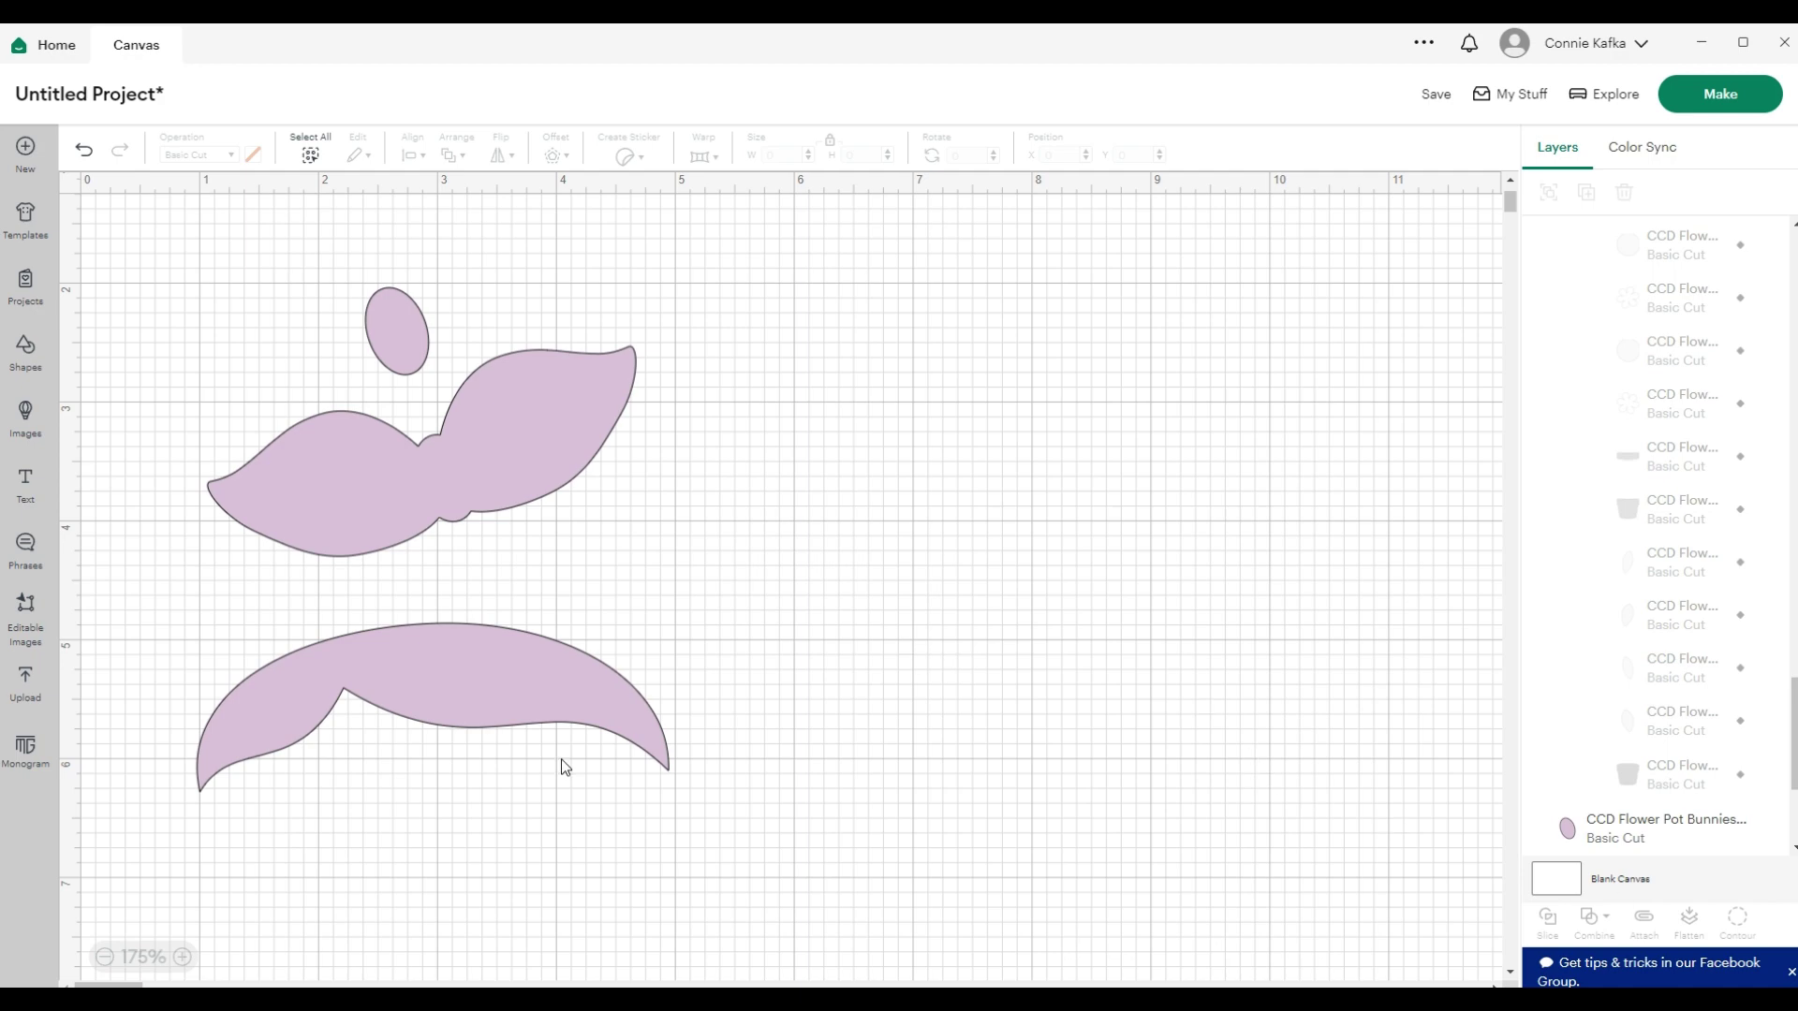
# Set the operation of the three purple shapes to Print Then Cut
pyautogui.click(105, 957)
pyautogui.click(105, 957)
pyautogui.click(105, 956)
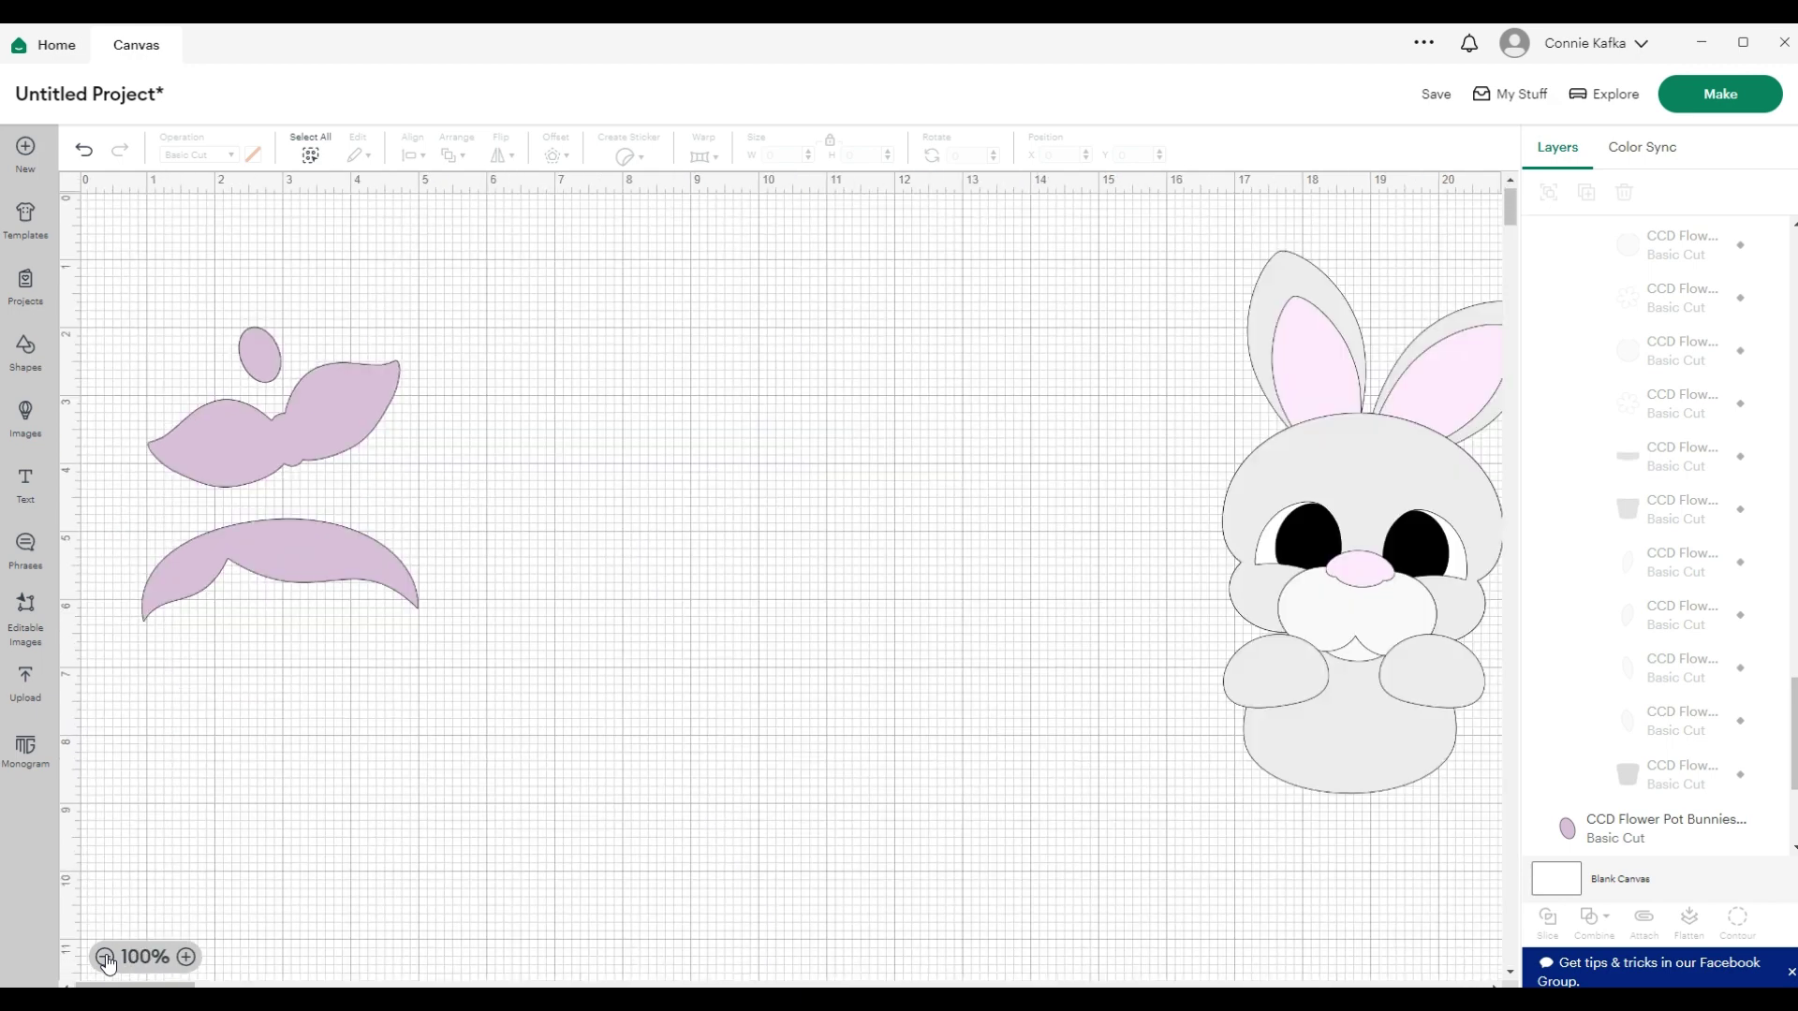
pyautogui.click(104, 956)
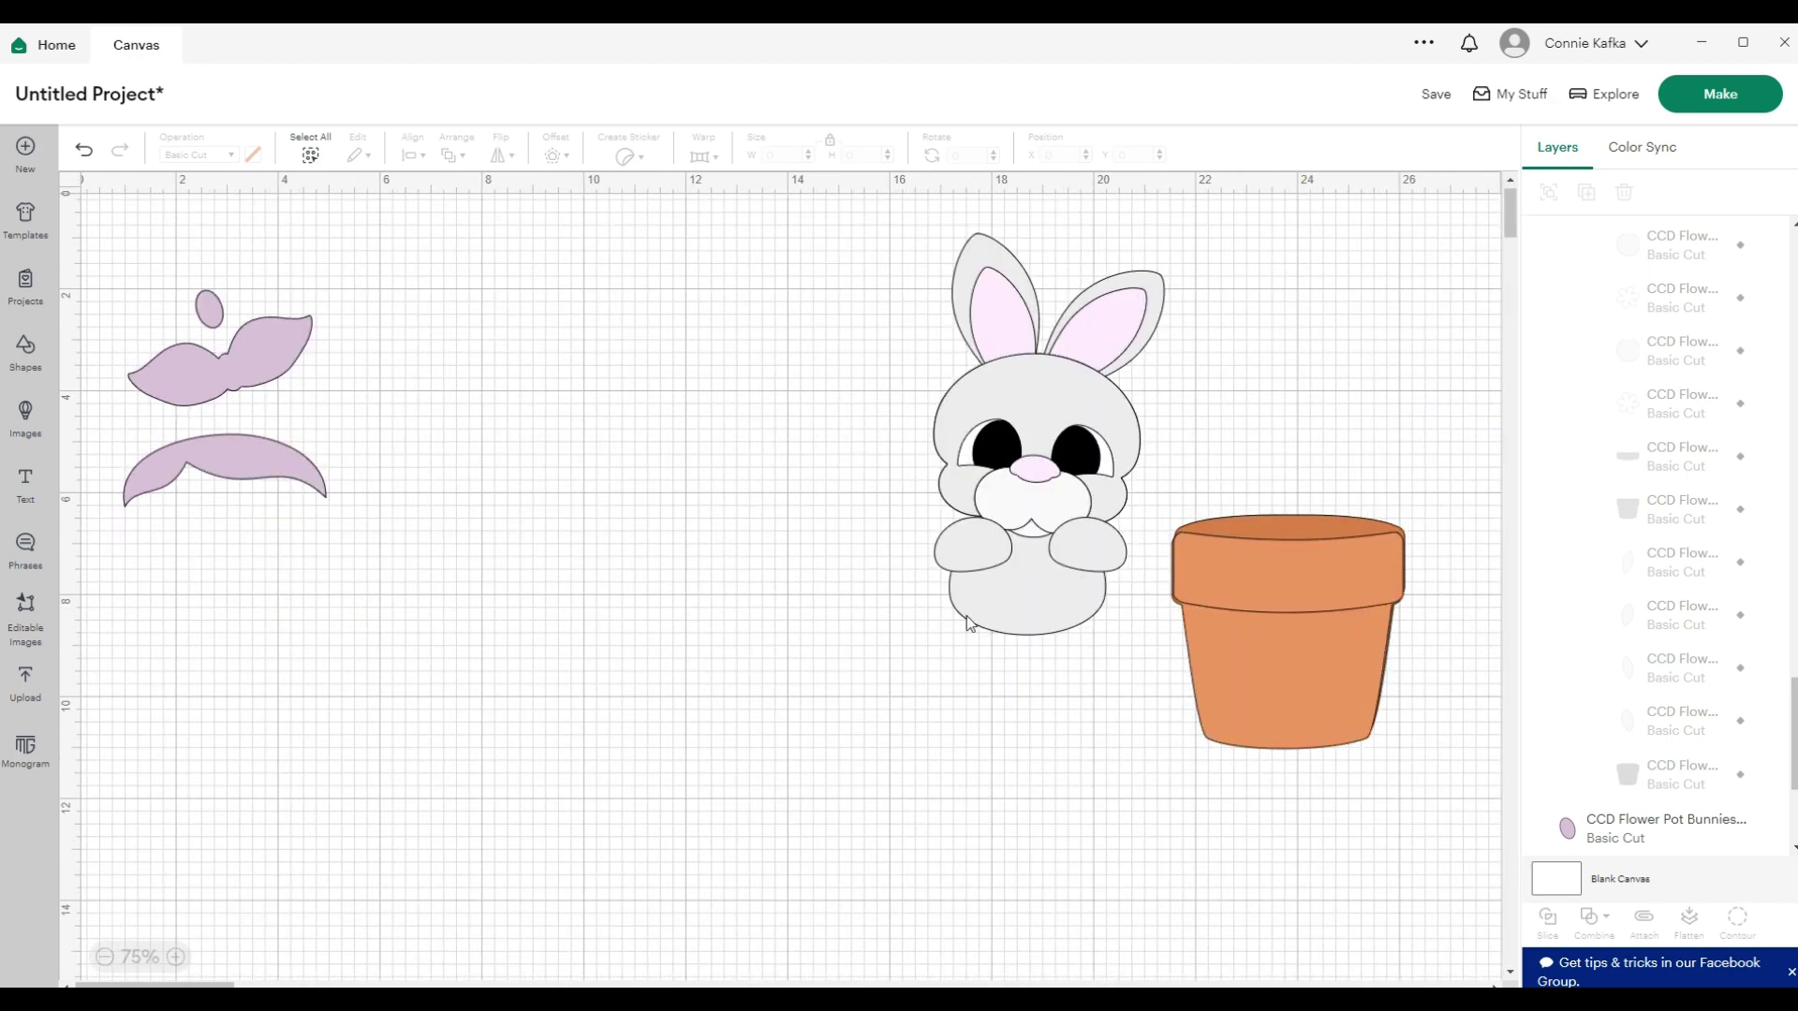
pyautogui.moveTo(367, 571); pyautogui.dragTo(107, 247)
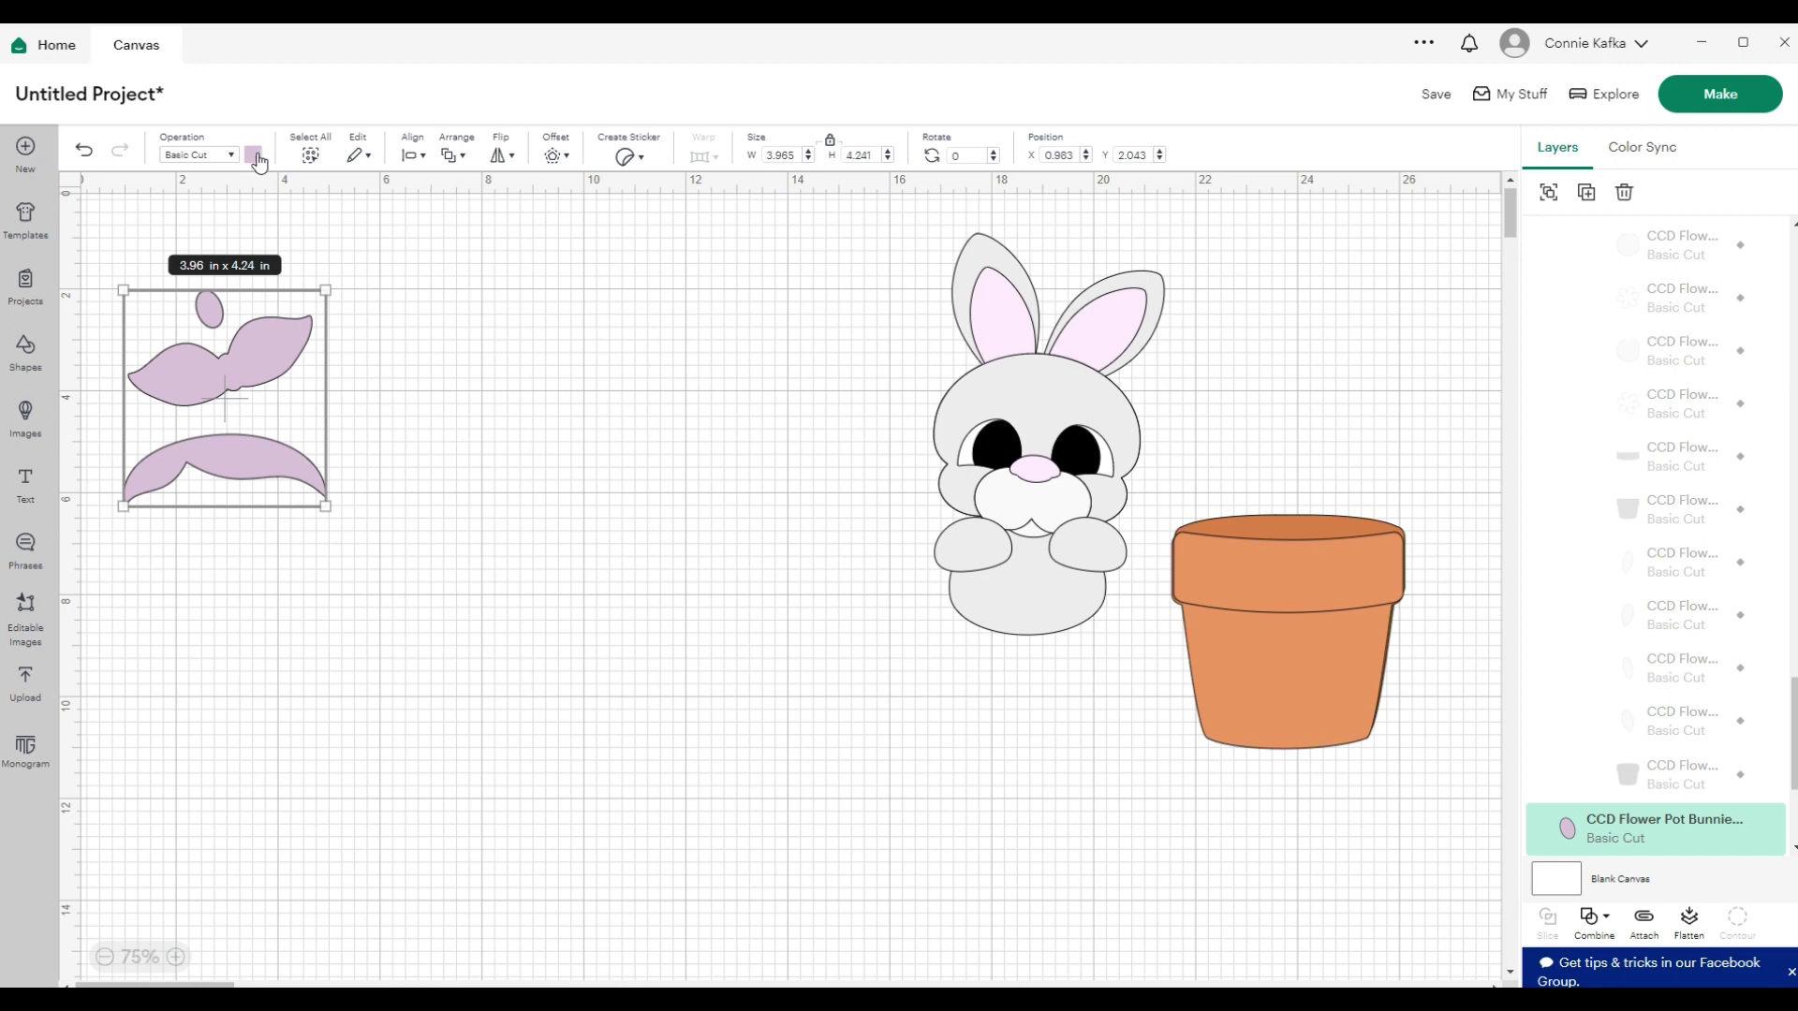
pyautogui.click(195, 155)
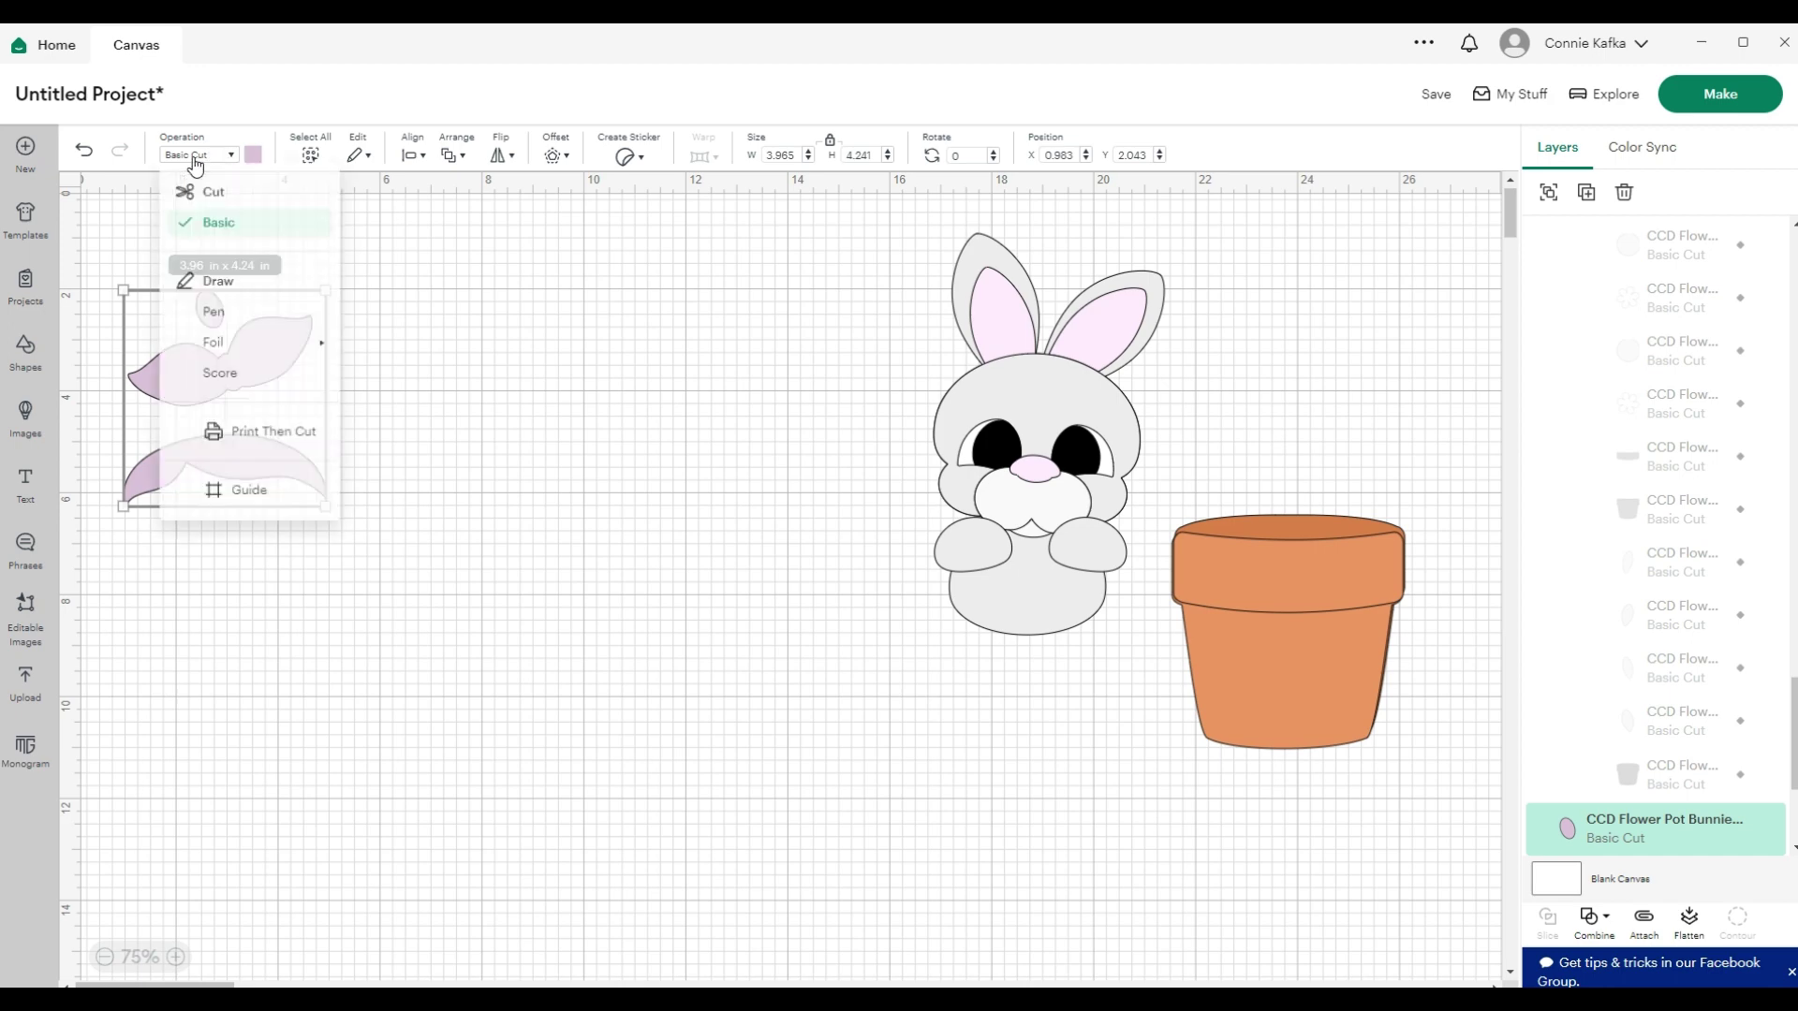
pyautogui.click(246, 446)
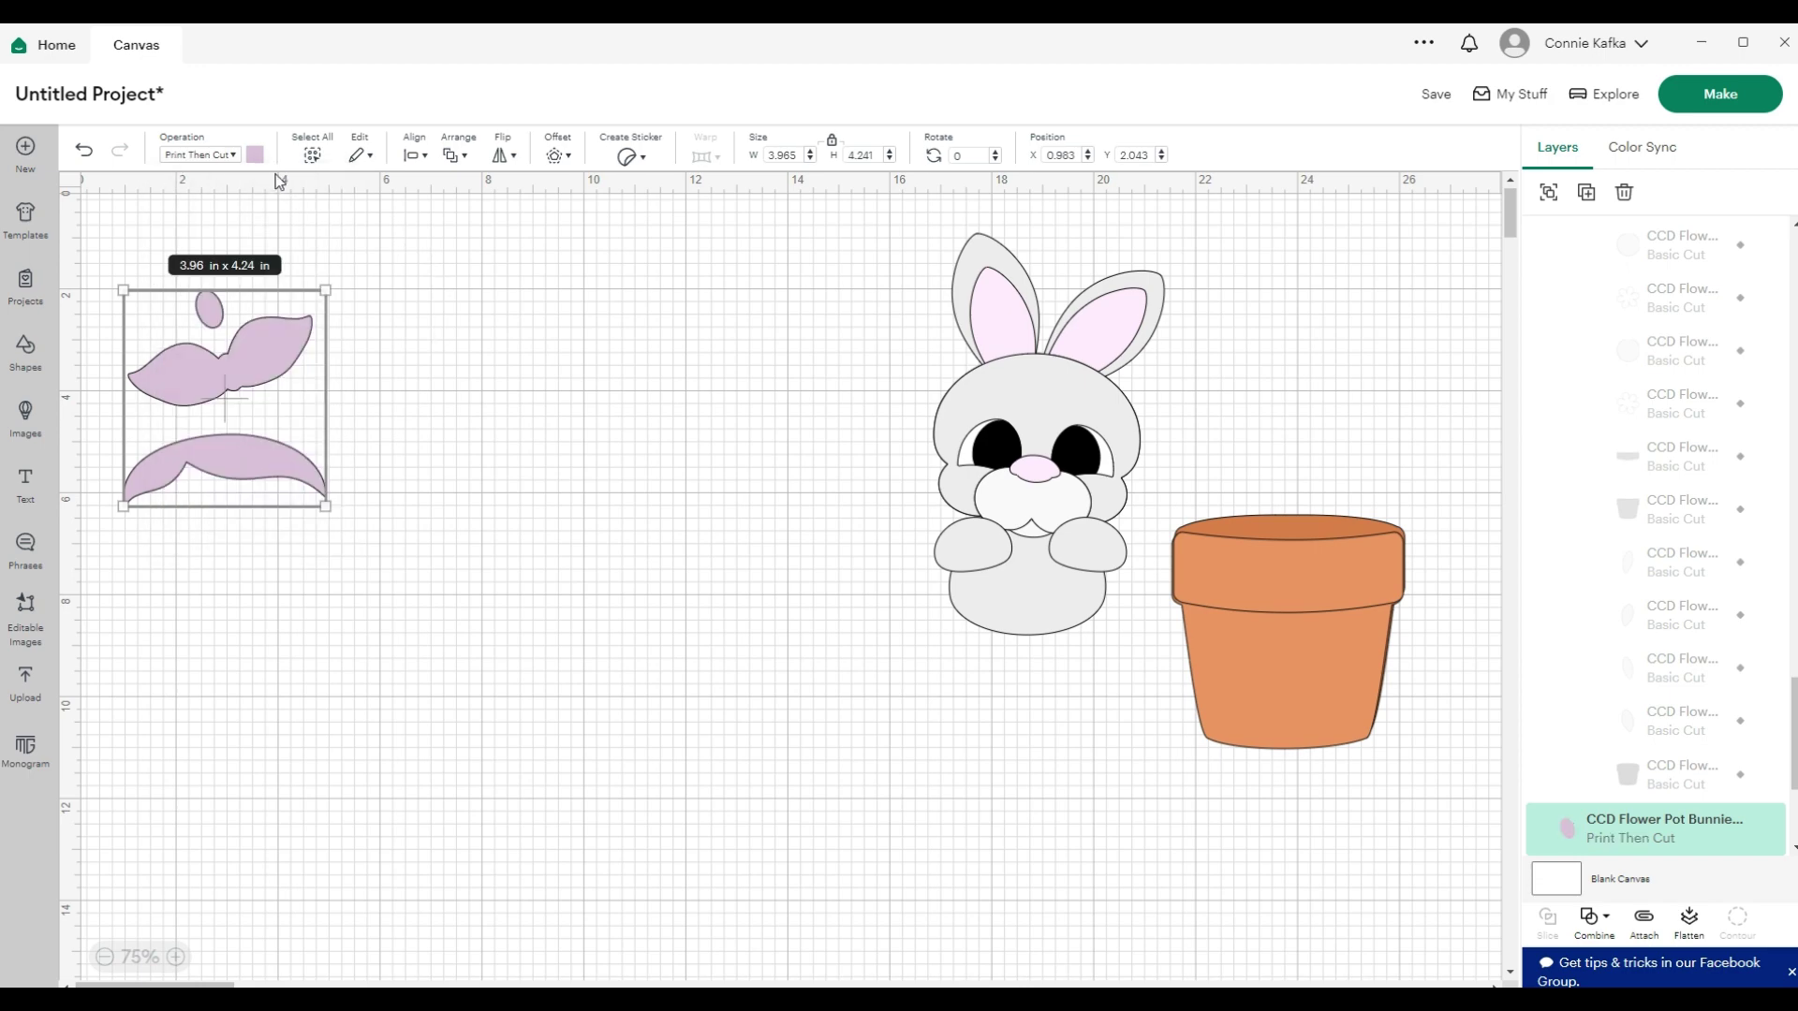
# Fill the three purple shapes with the light blue floral swirl pattern
pyautogui.click(176, 955)
pyautogui.click(176, 956)
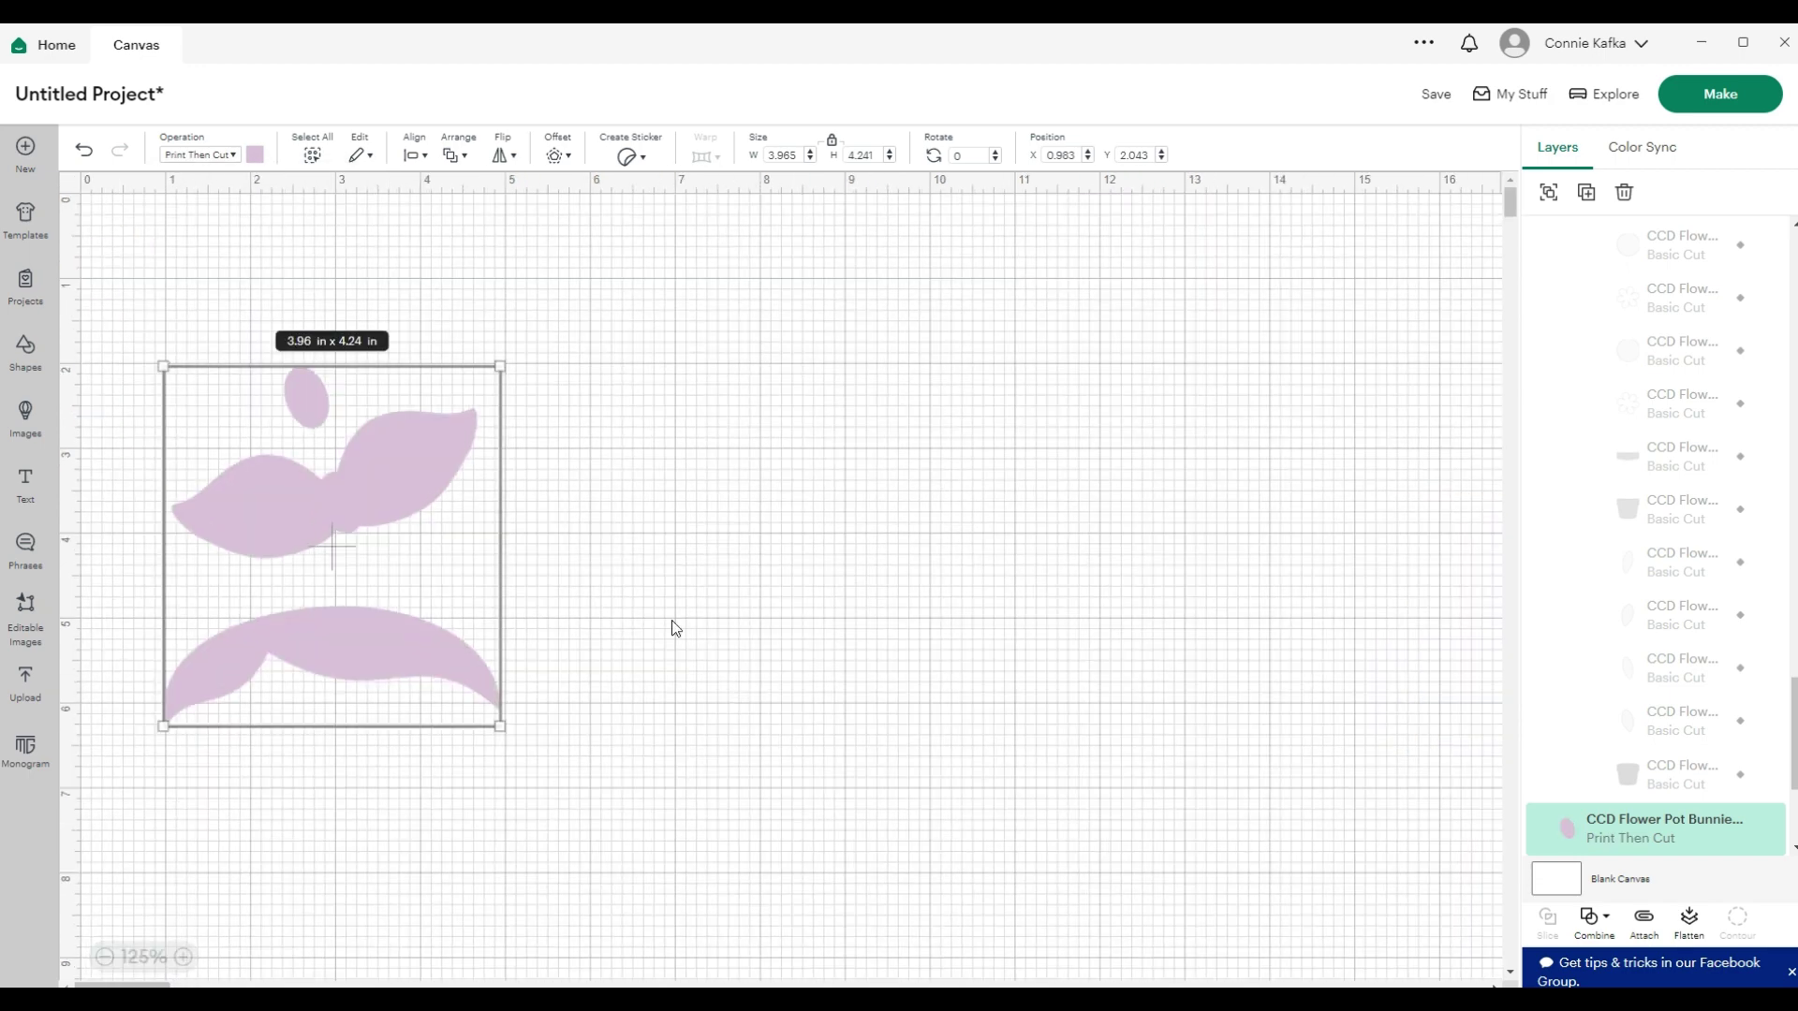
pyautogui.click(255, 156)
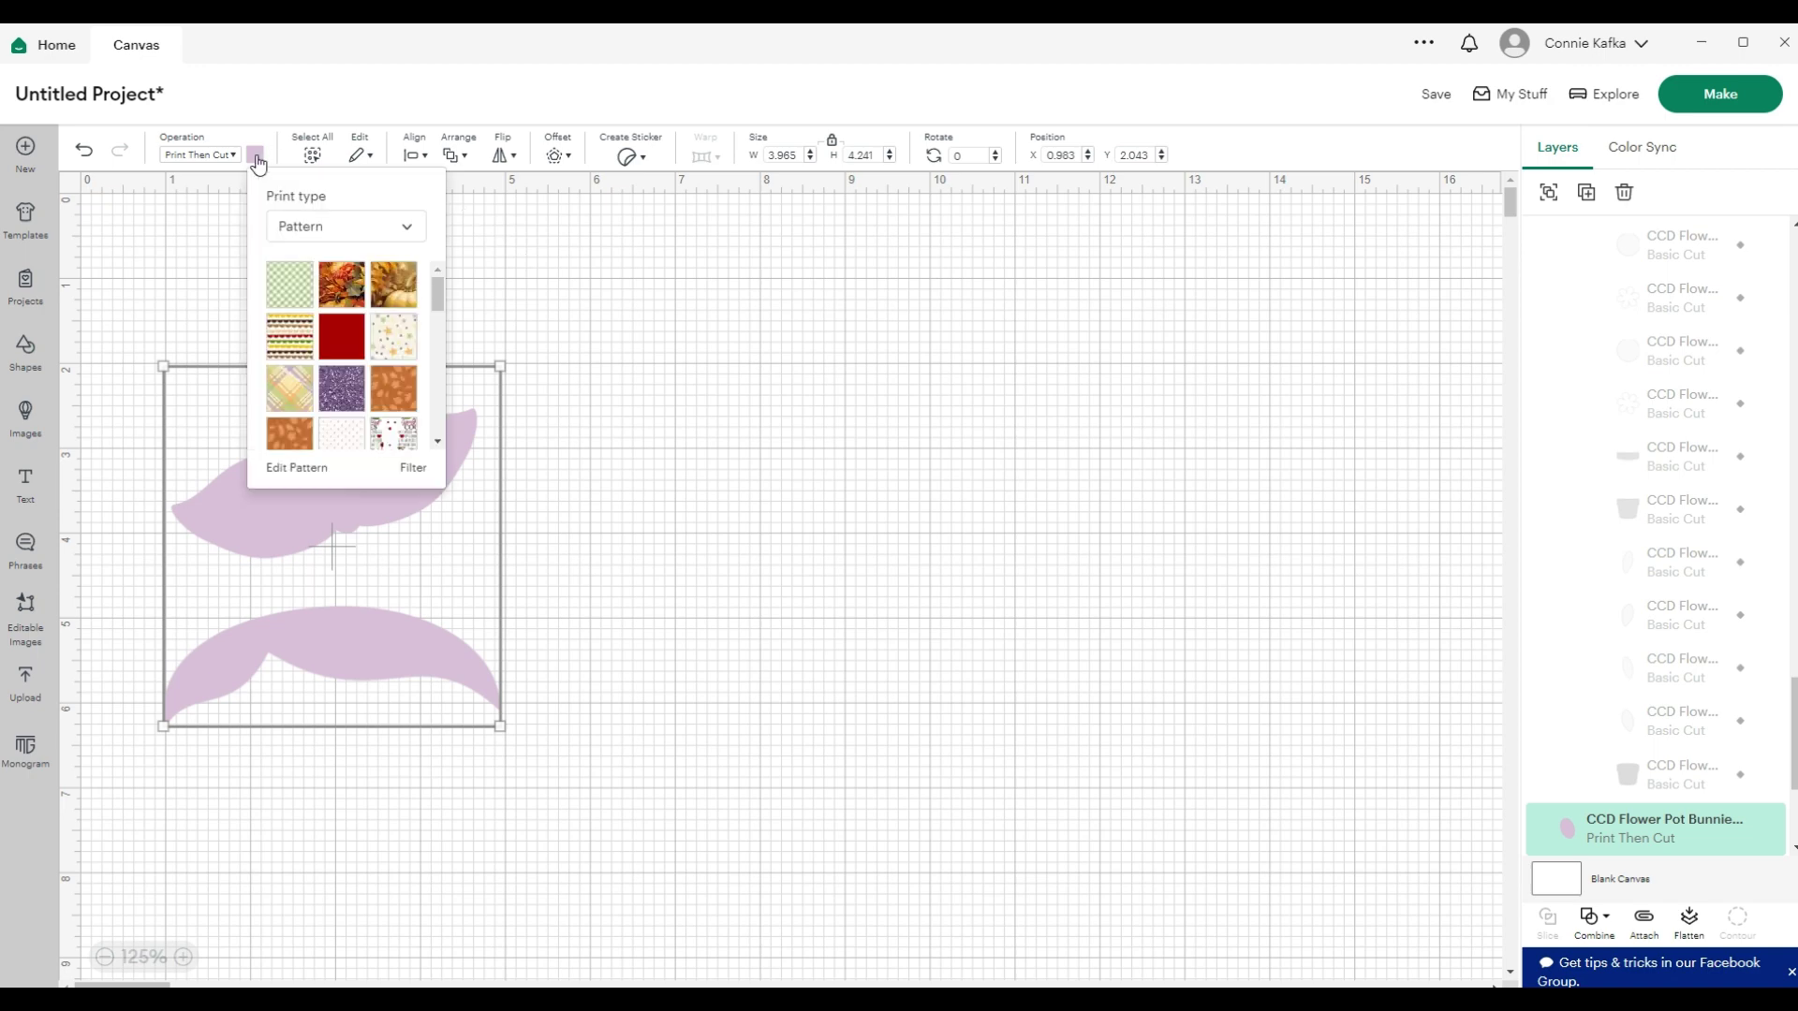
pyautogui.scroll(-1, 398, 351)
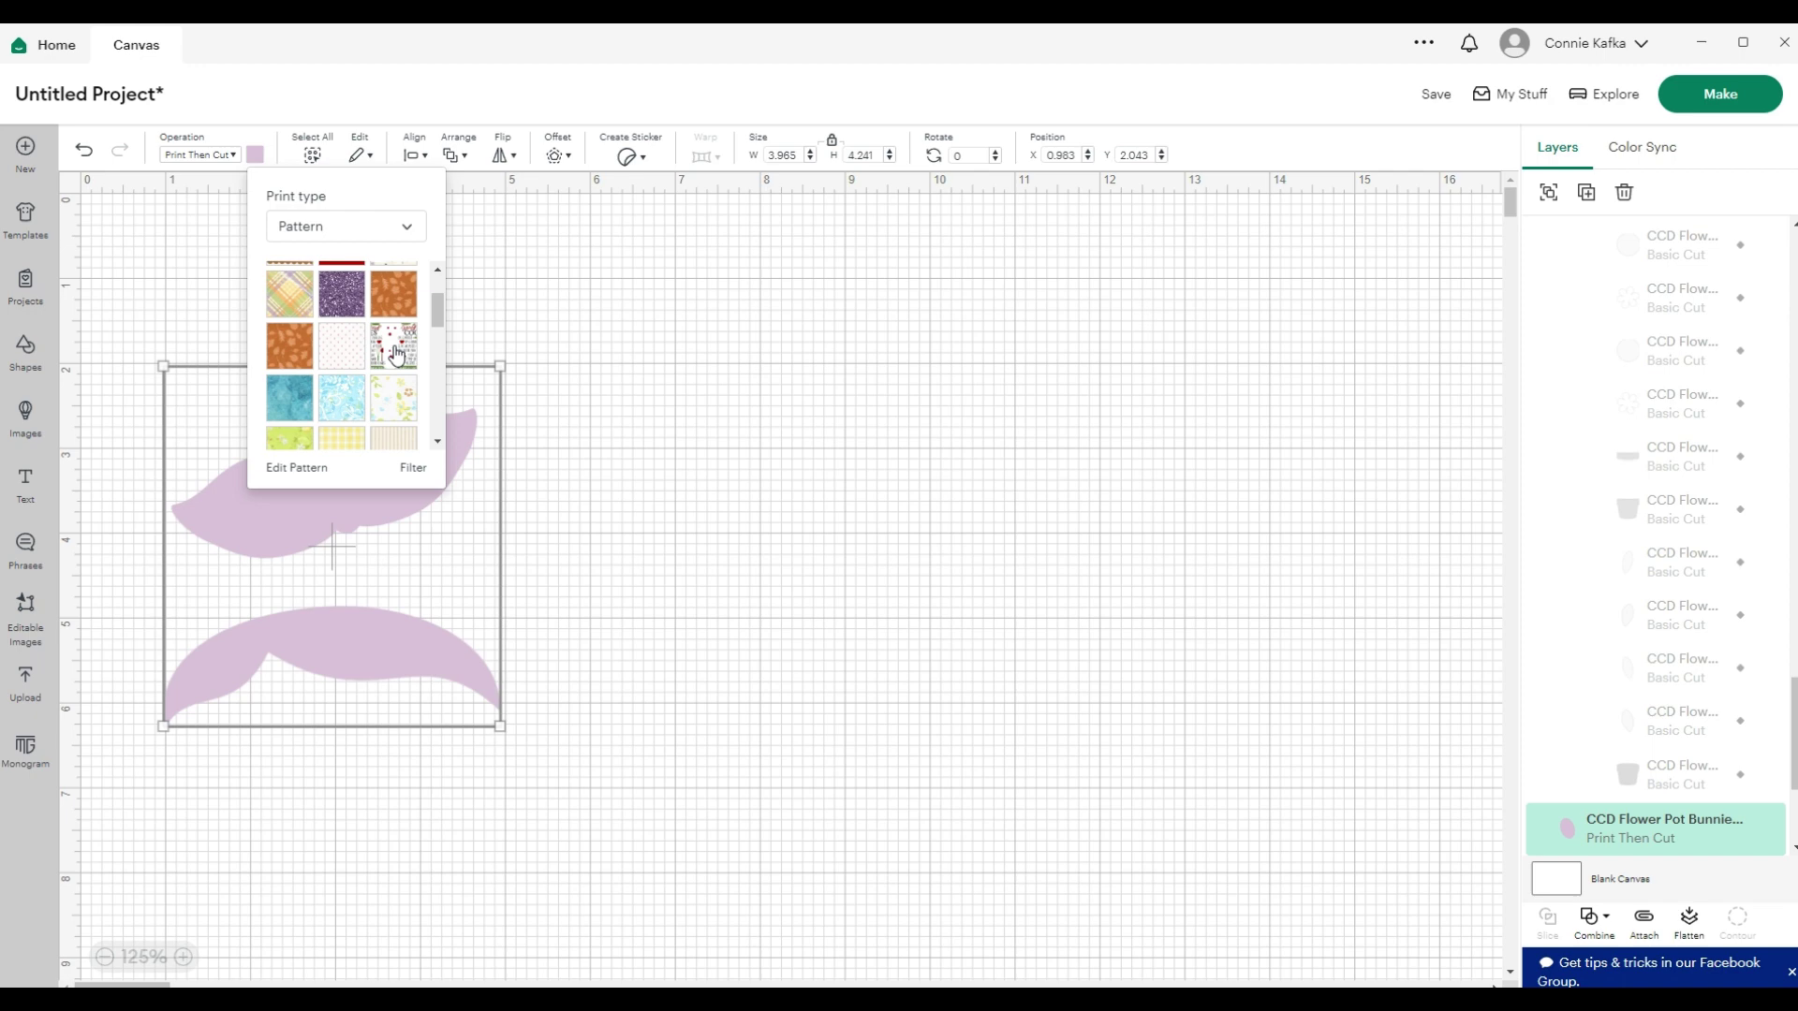
pyautogui.click(348, 405)
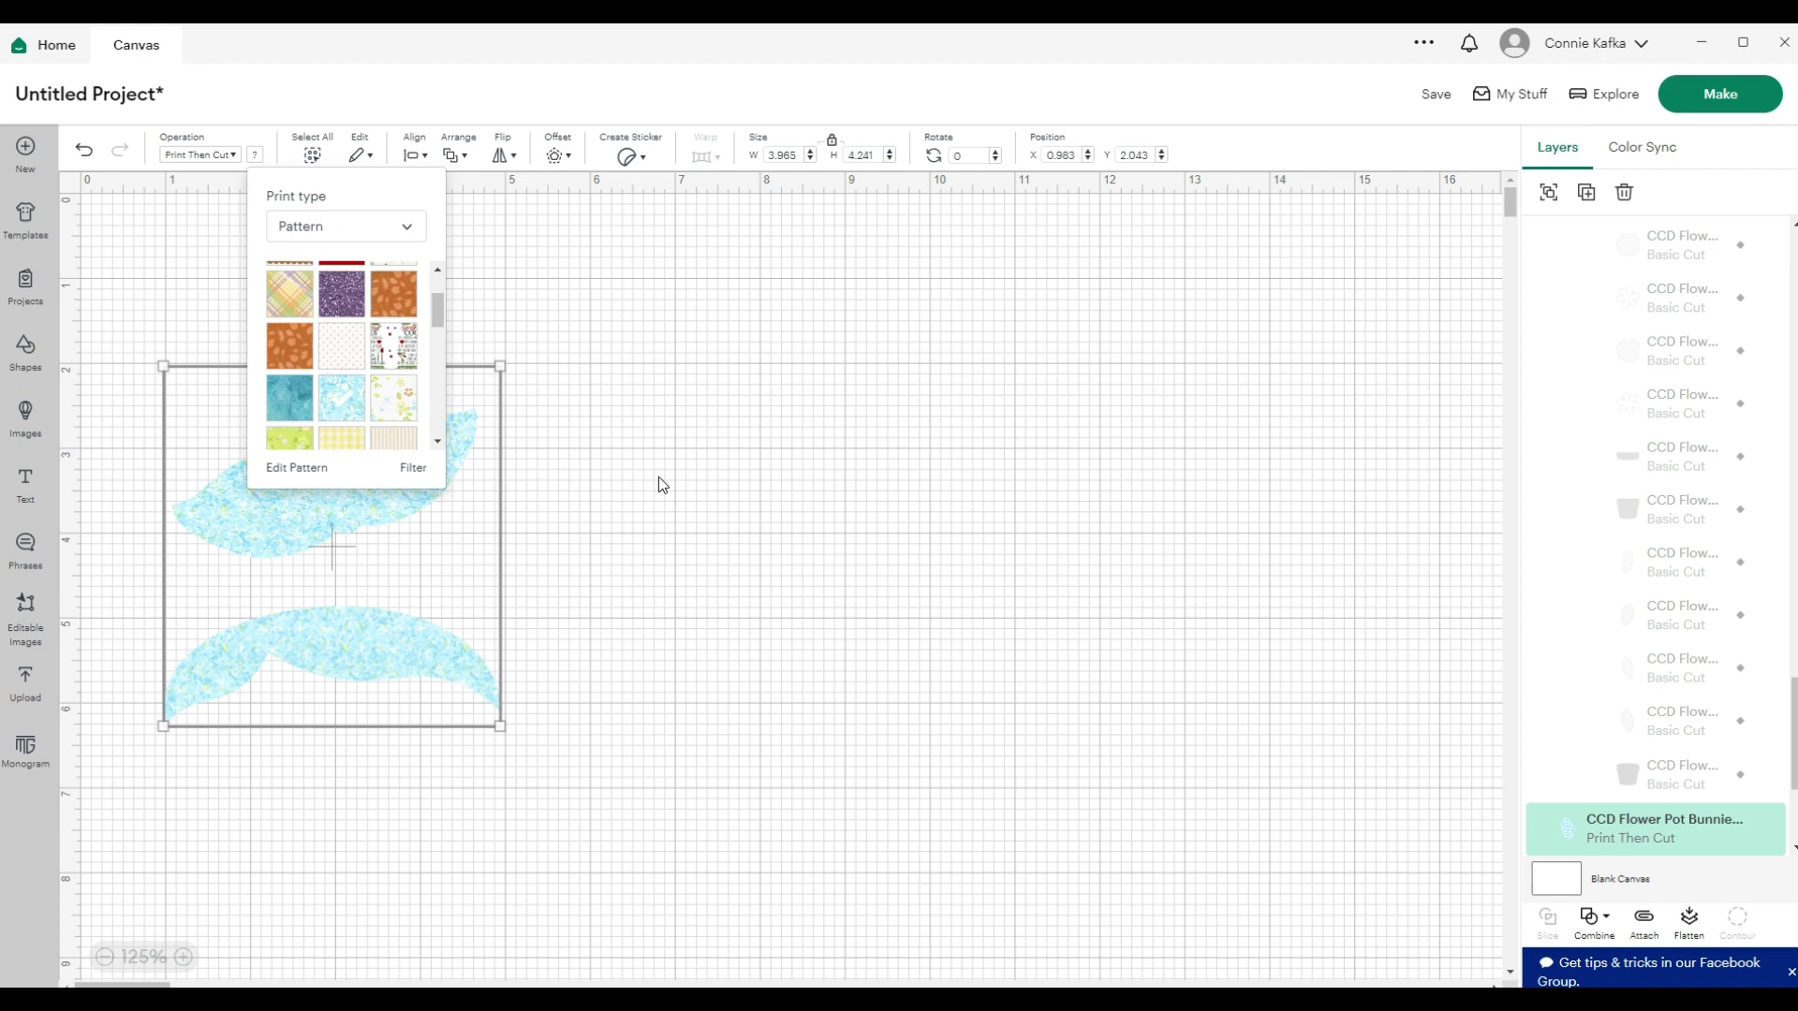
pyautogui.click(660, 508)
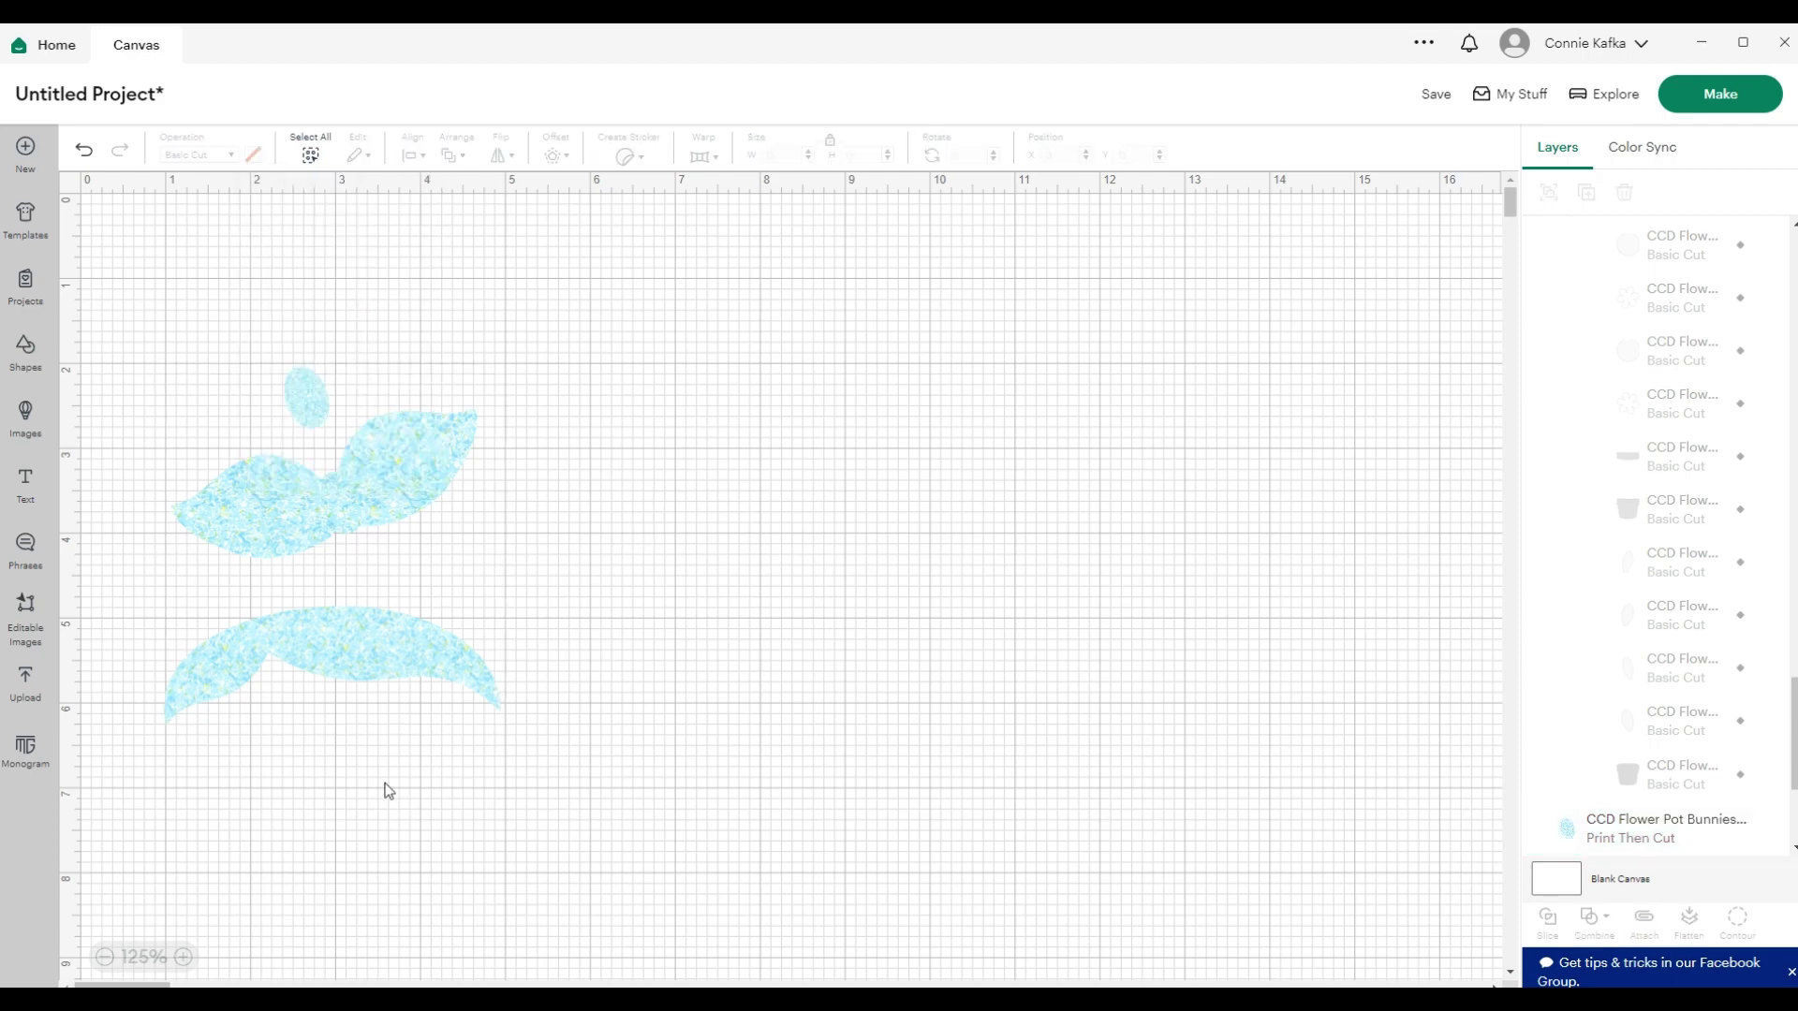
# Examine the blue pattern's scale and detail on the three shapes at high magnification
pyautogui.click(183, 956)
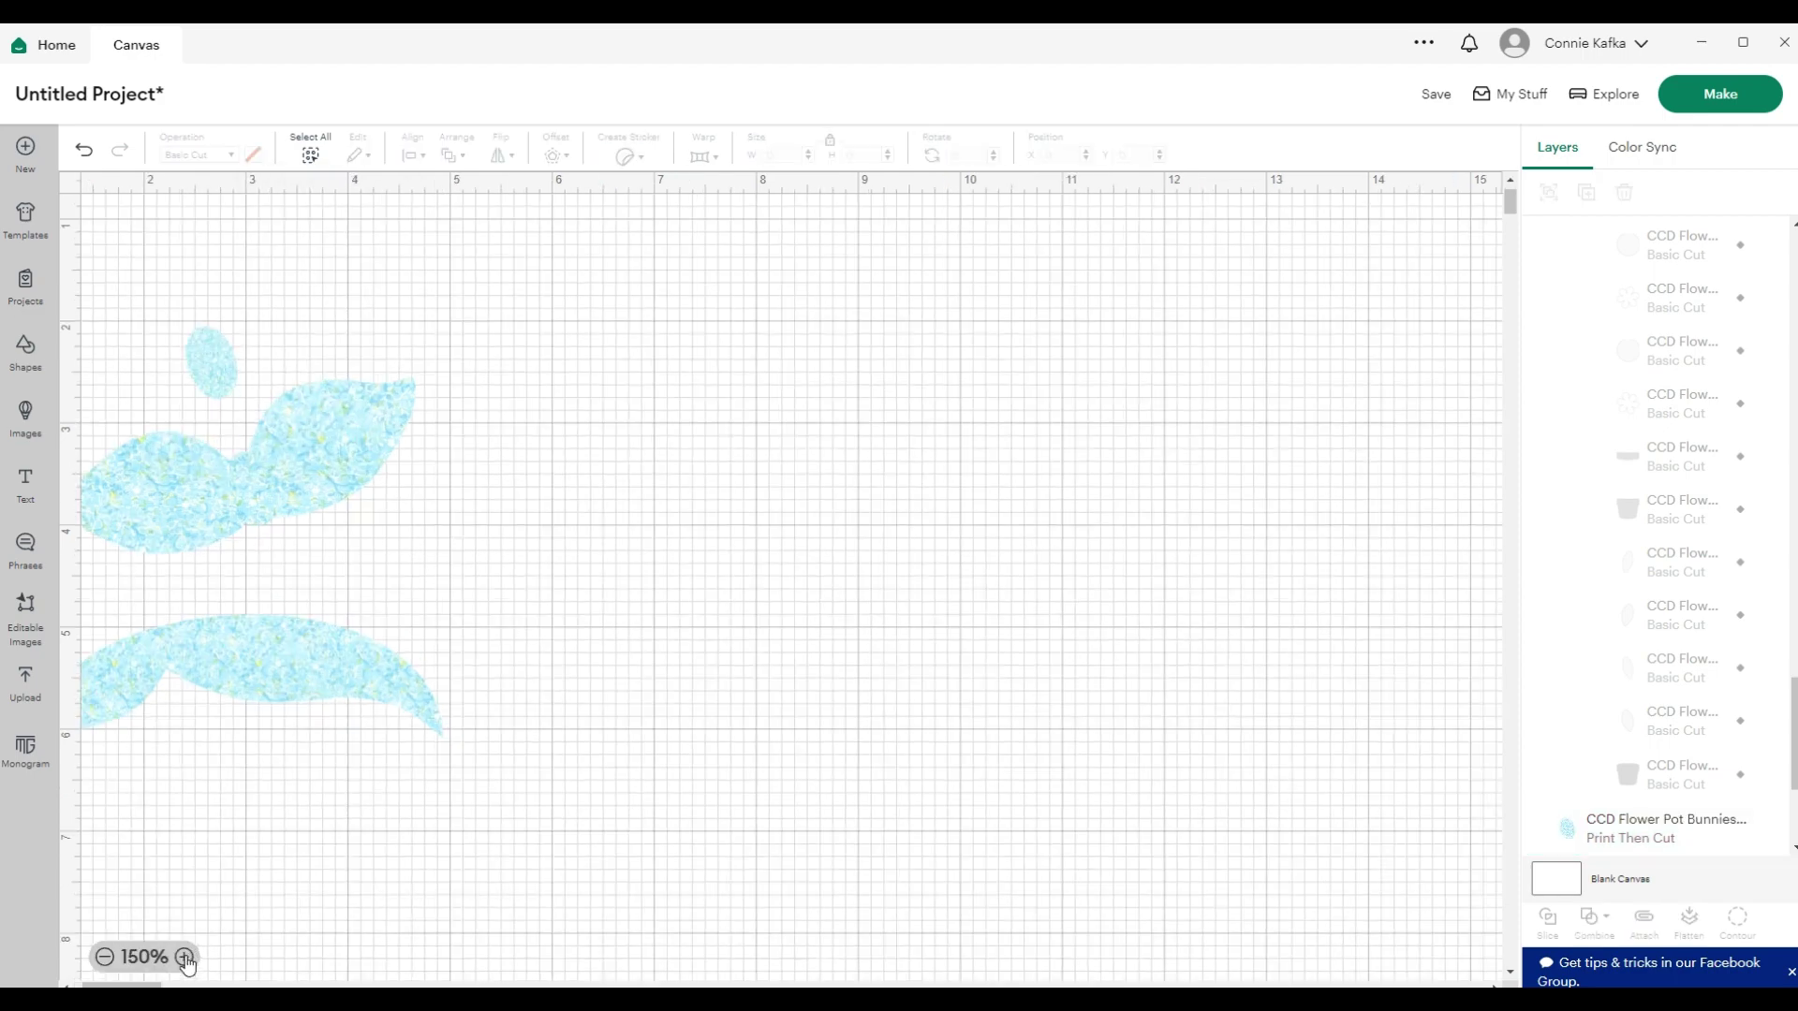
pyautogui.hscroll(-3, 786, 580)
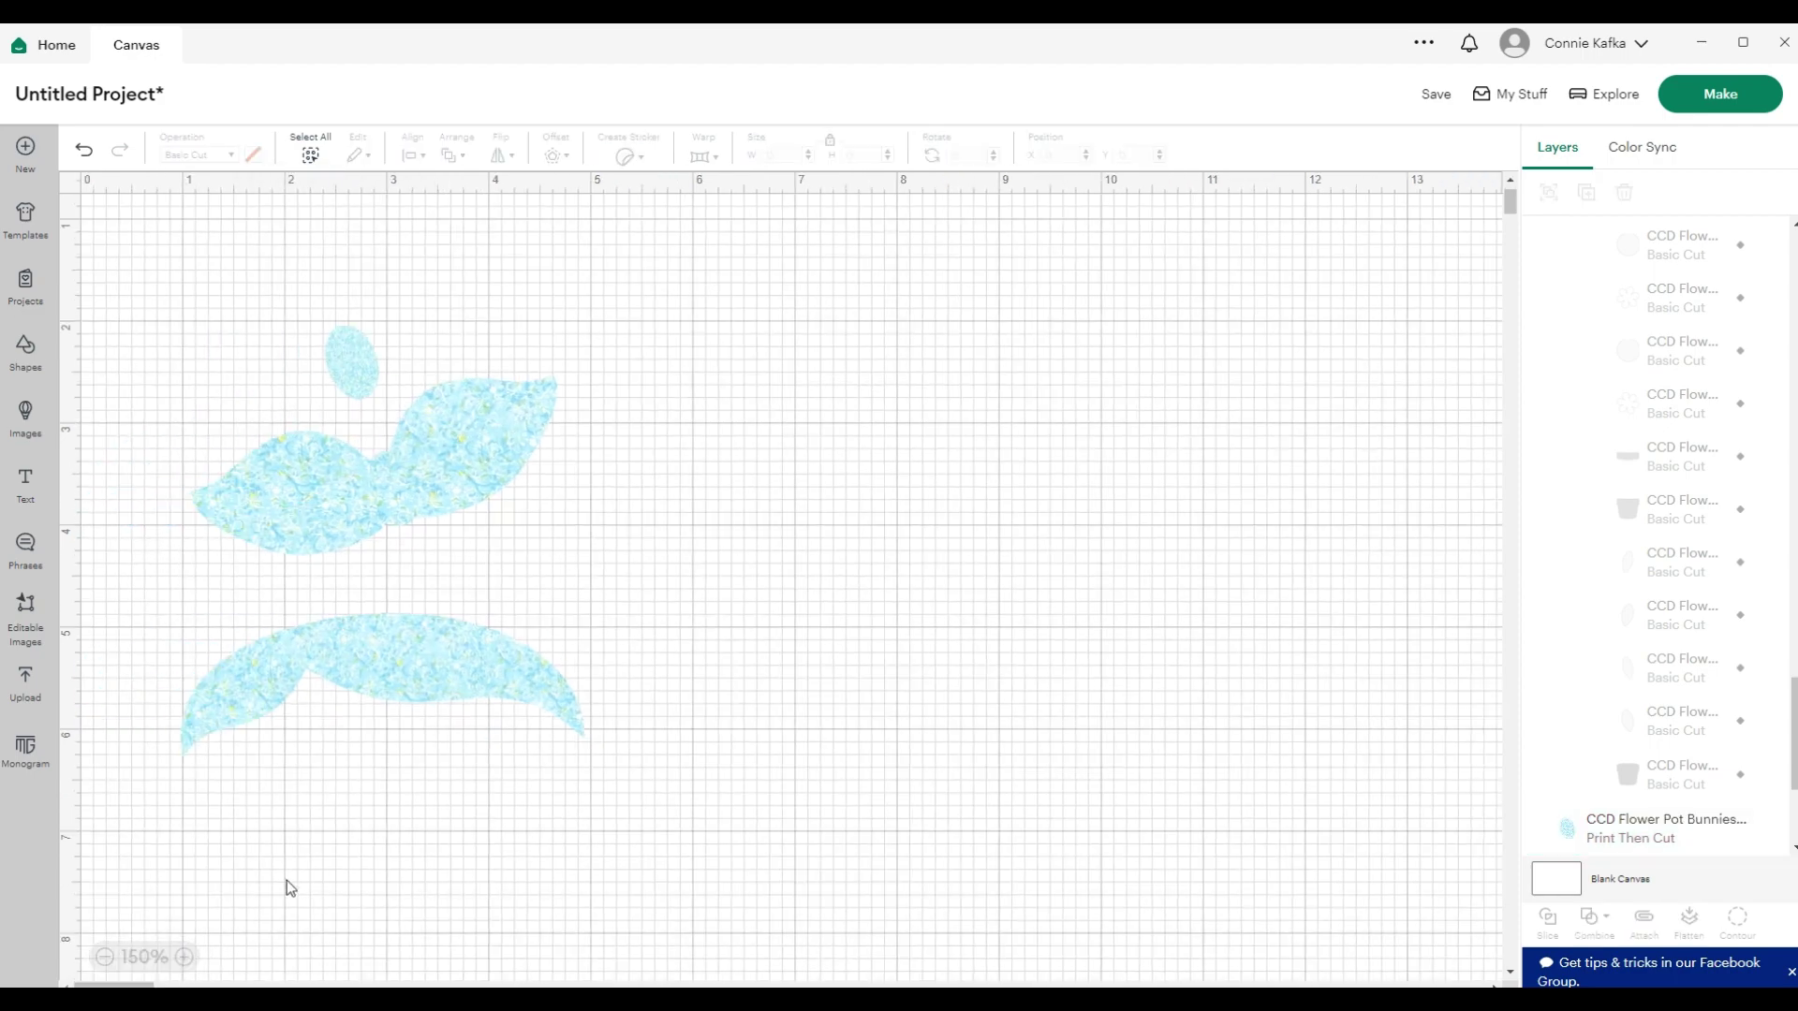
pyautogui.click(184, 955)
pyautogui.click(184, 956)
pyautogui.click(185, 956)
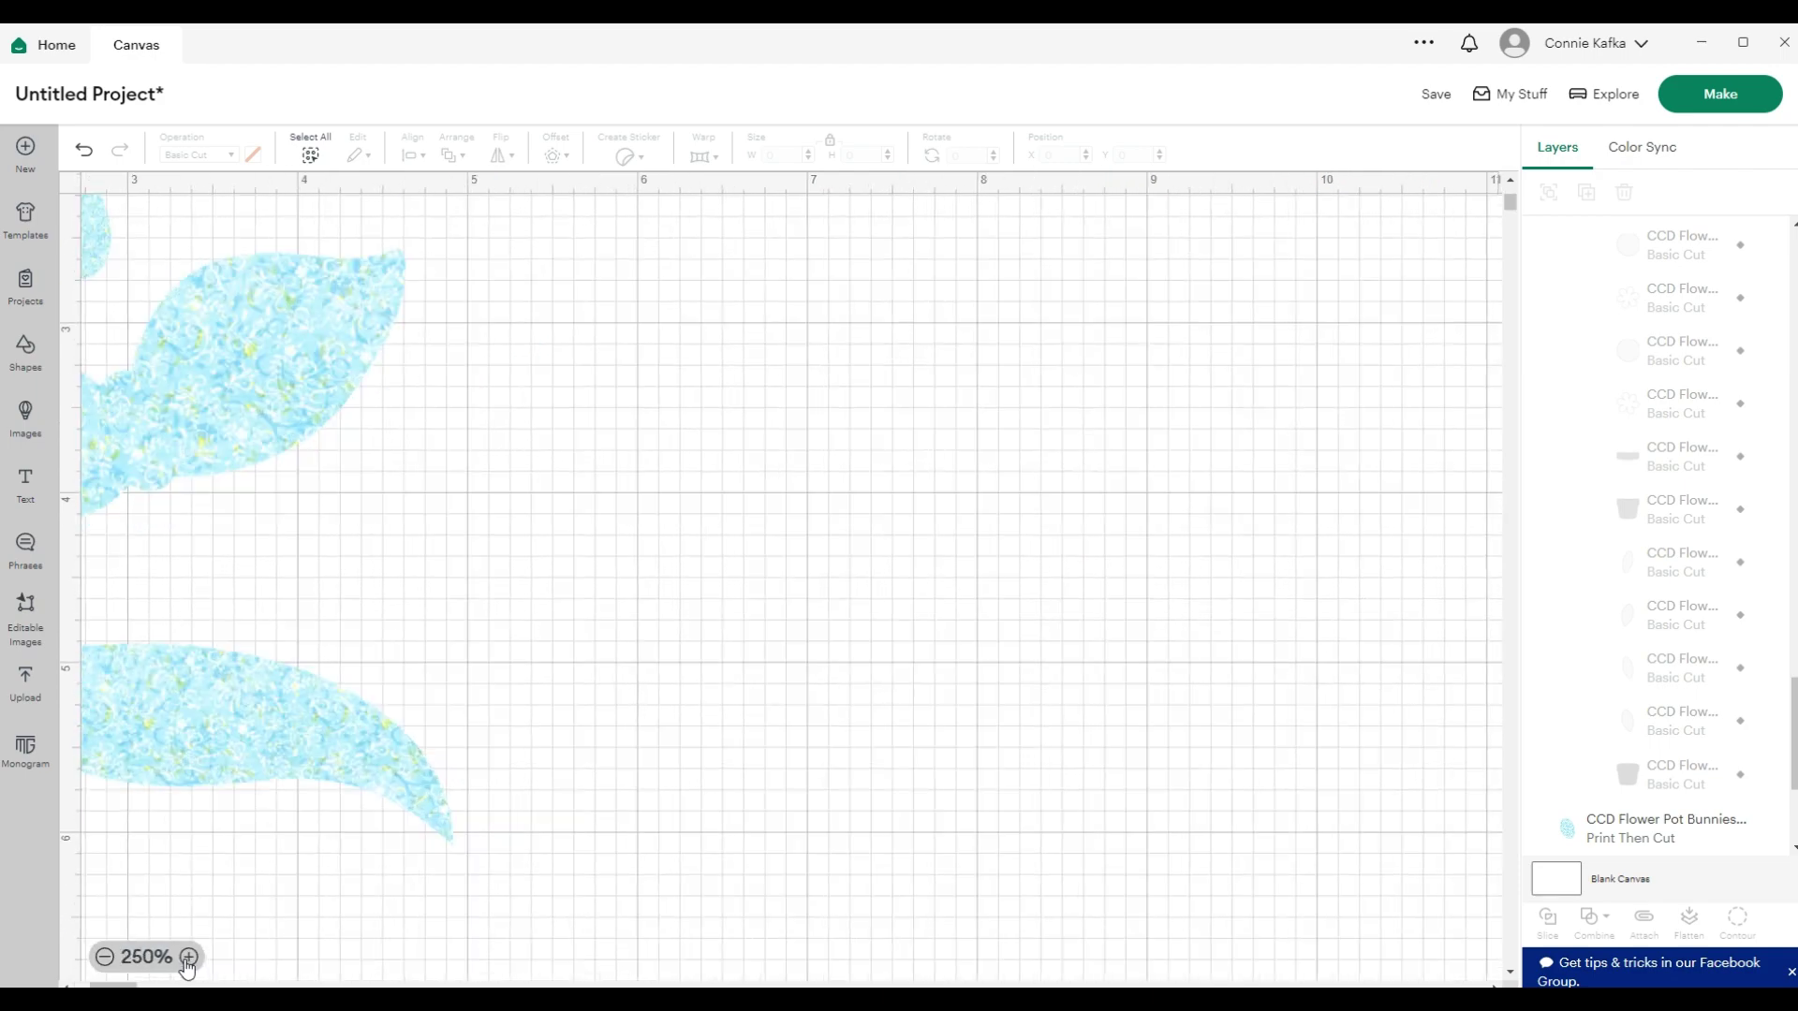
pyautogui.click(185, 956)
pyautogui.click(184, 956)
pyautogui.hscroll(-10, 233, 760)
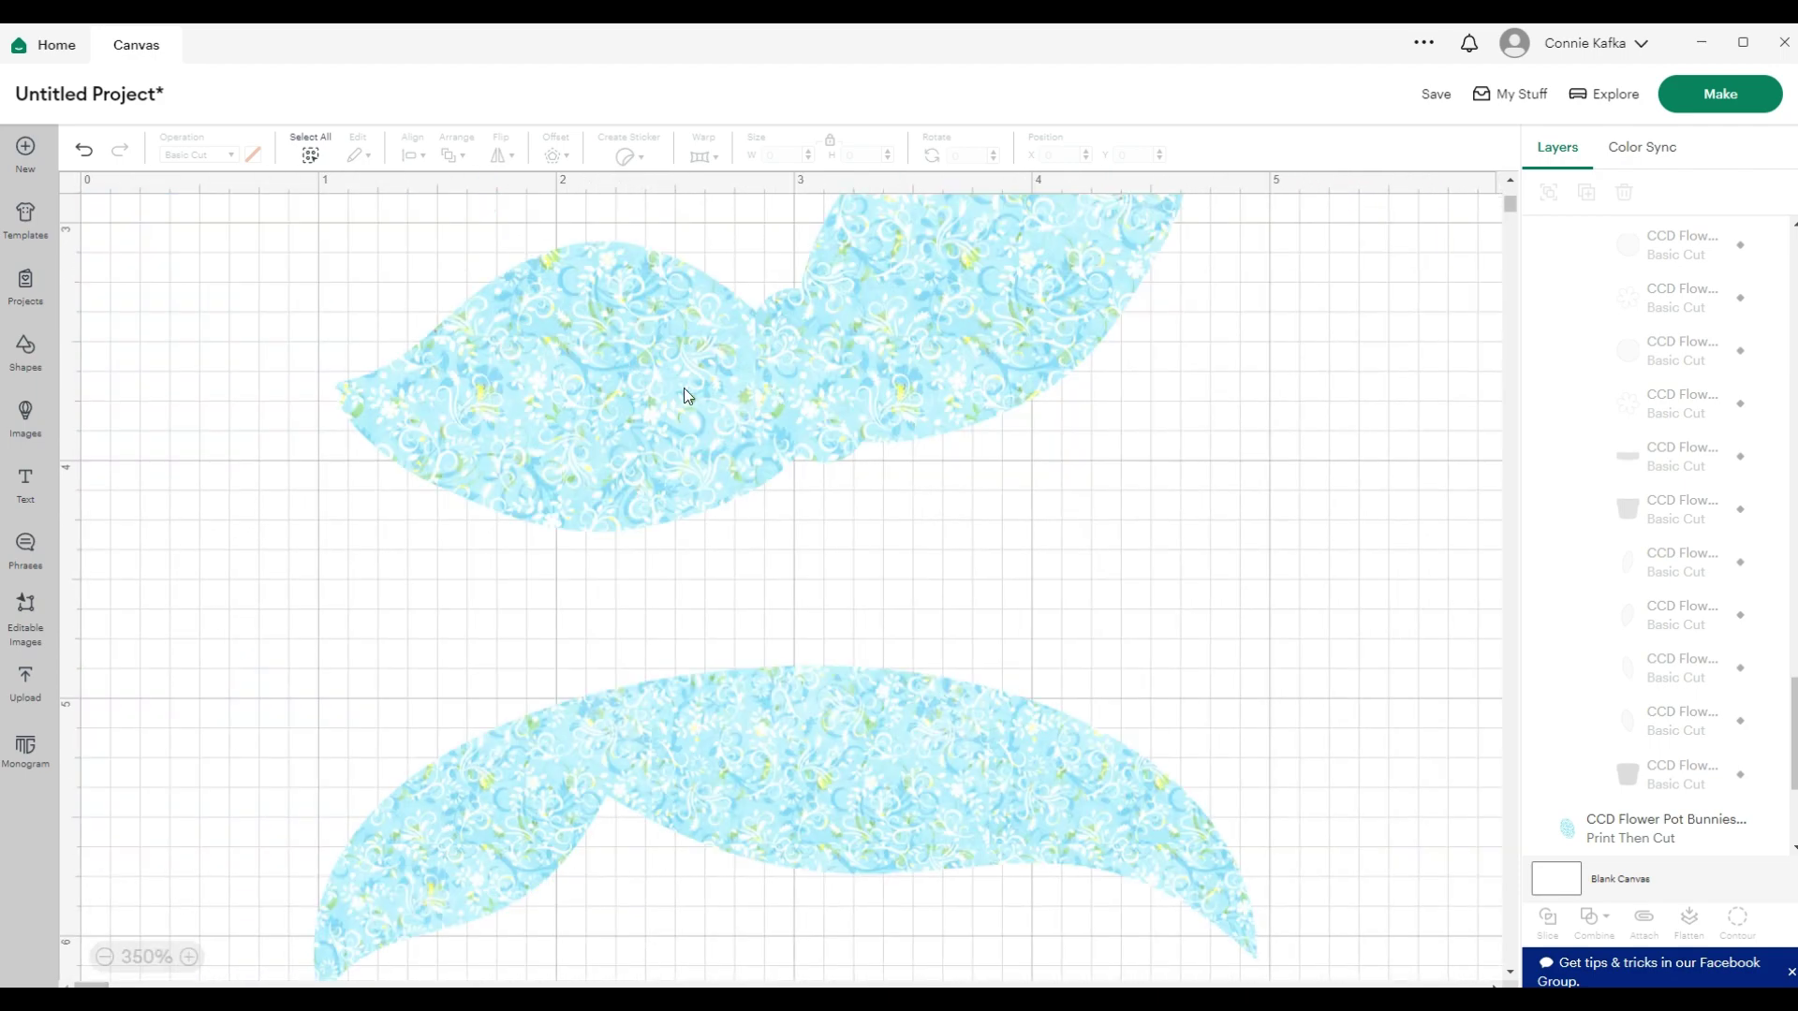
pyautogui.click(105, 956)
pyautogui.click(105, 956)
pyautogui.click(105, 956)
pyautogui.click(105, 956)
pyautogui.click(104, 956)
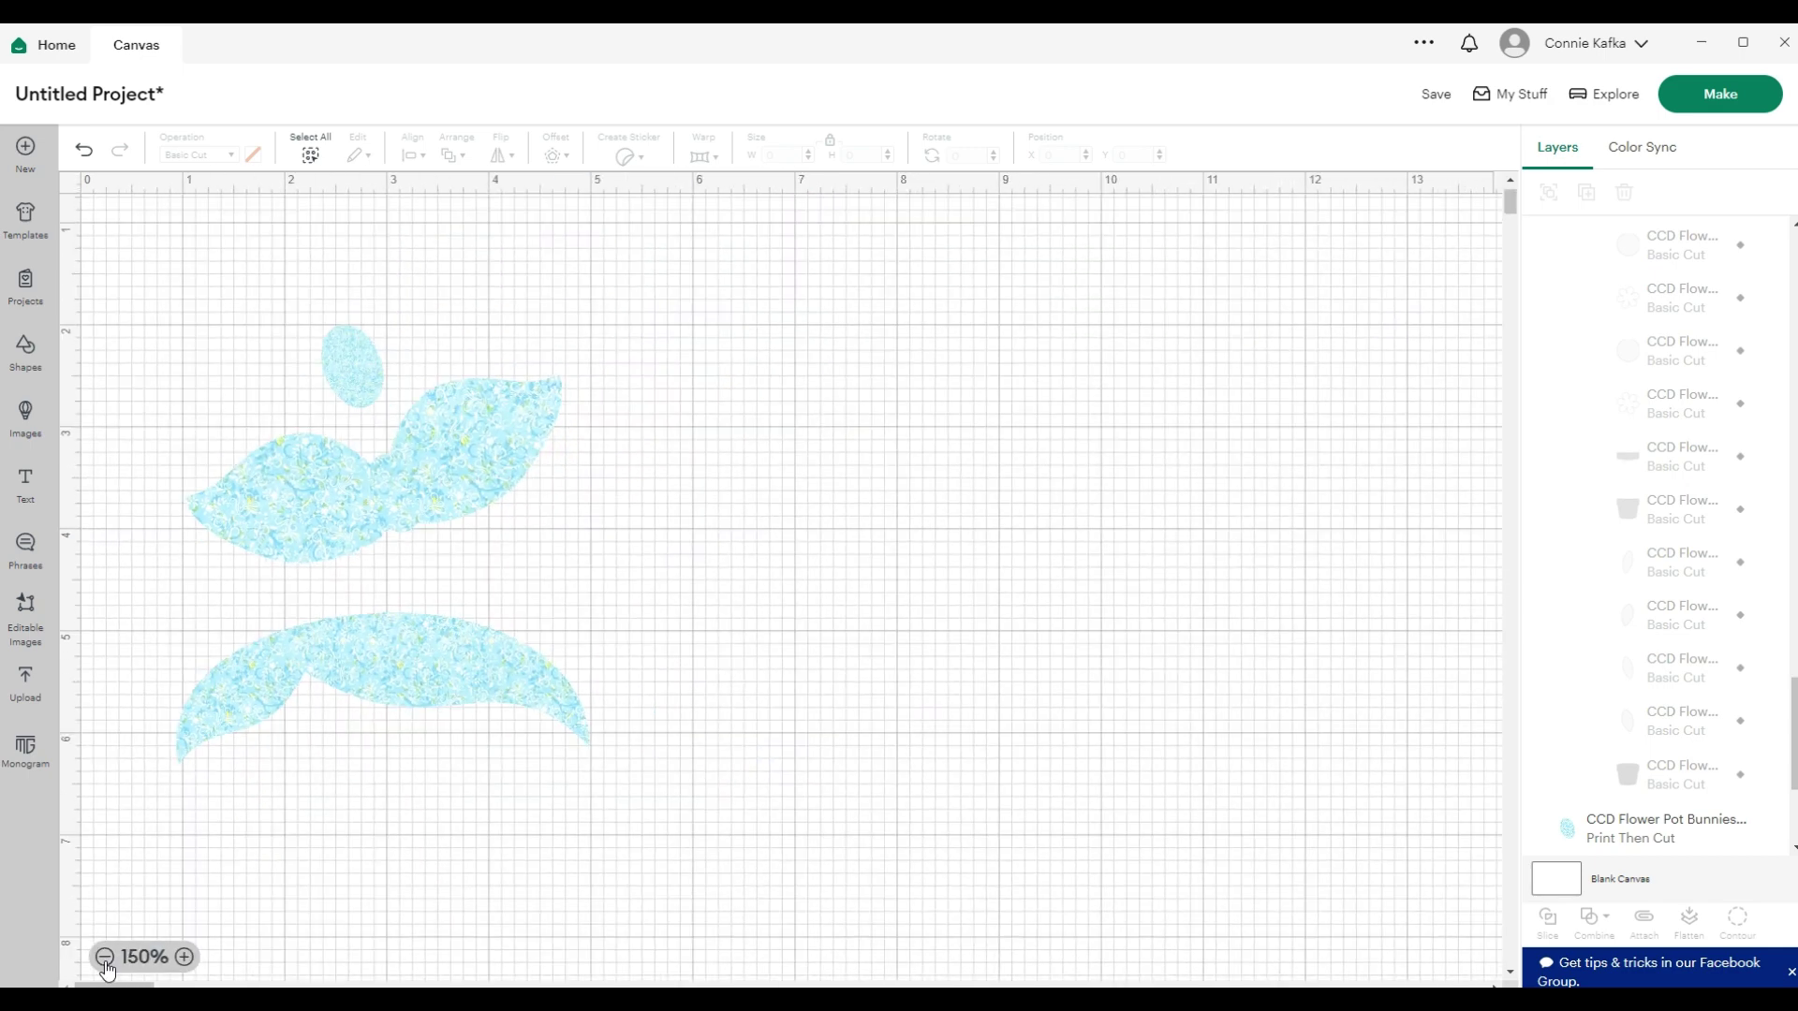
pyautogui.click(104, 956)
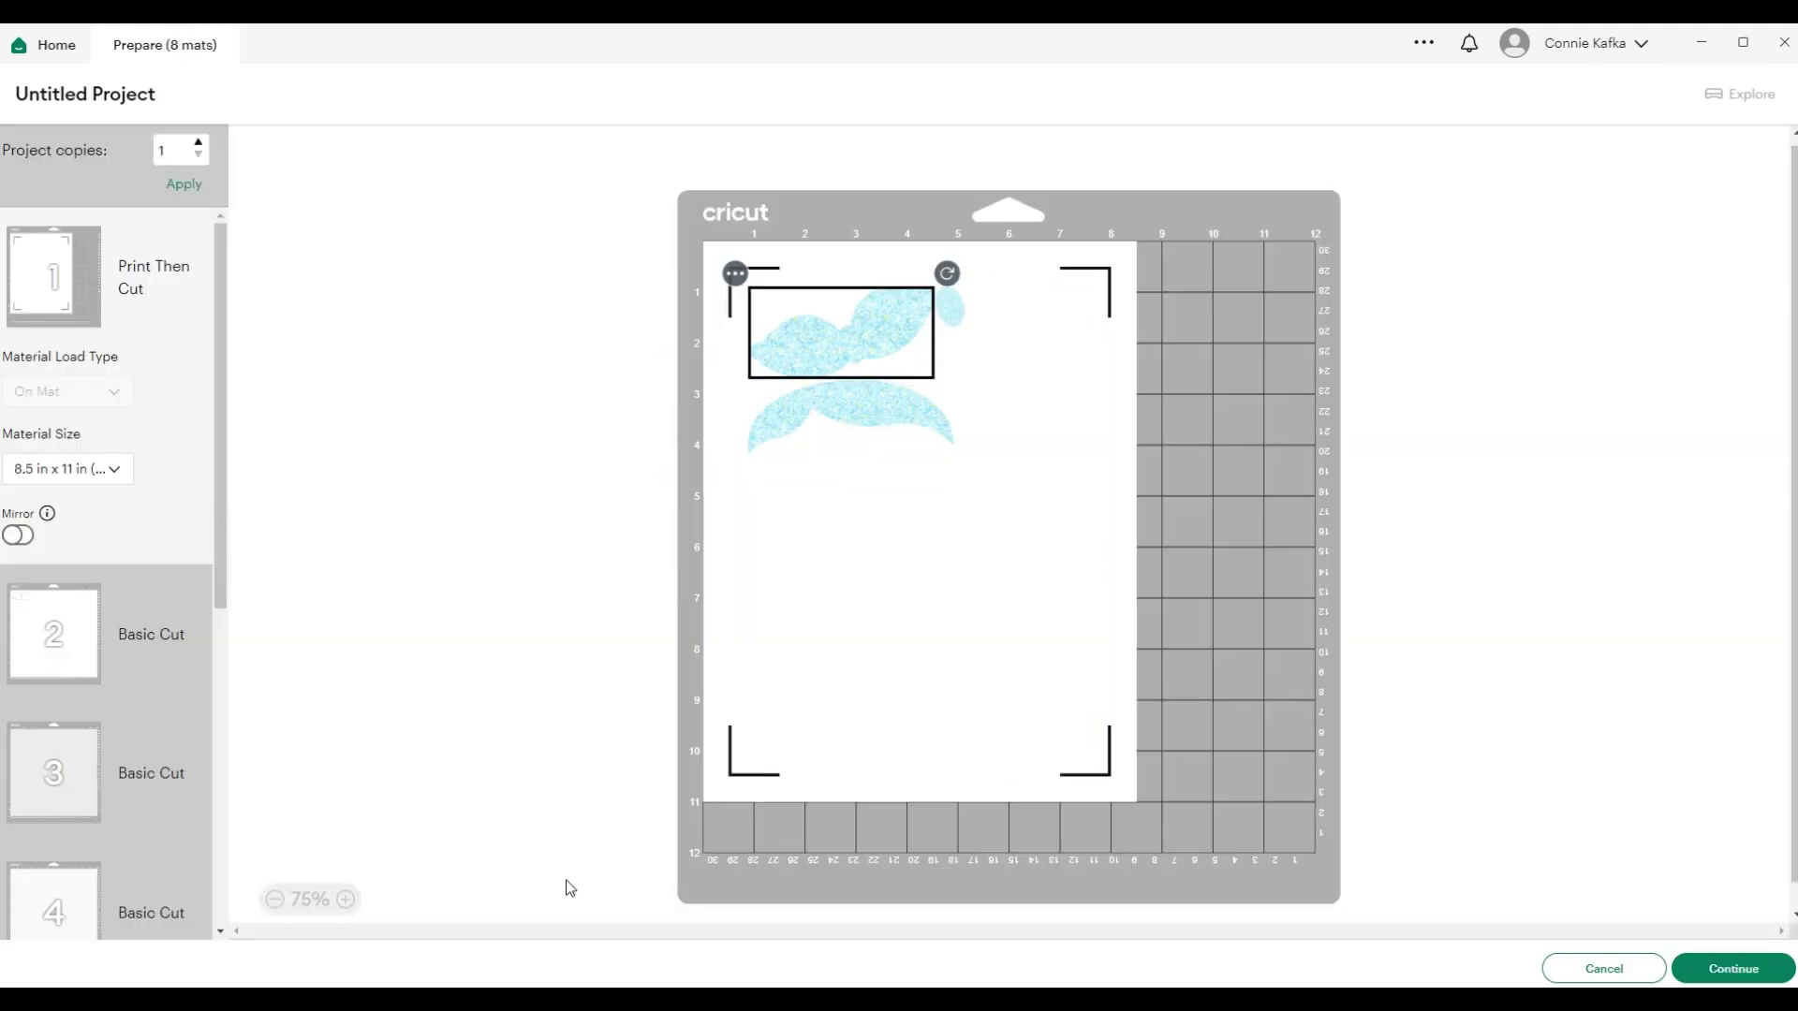
# Inspect the patterned shapes up close on the Print Then Cut mat preview and return to the canvas
pyautogui.click(348, 900)
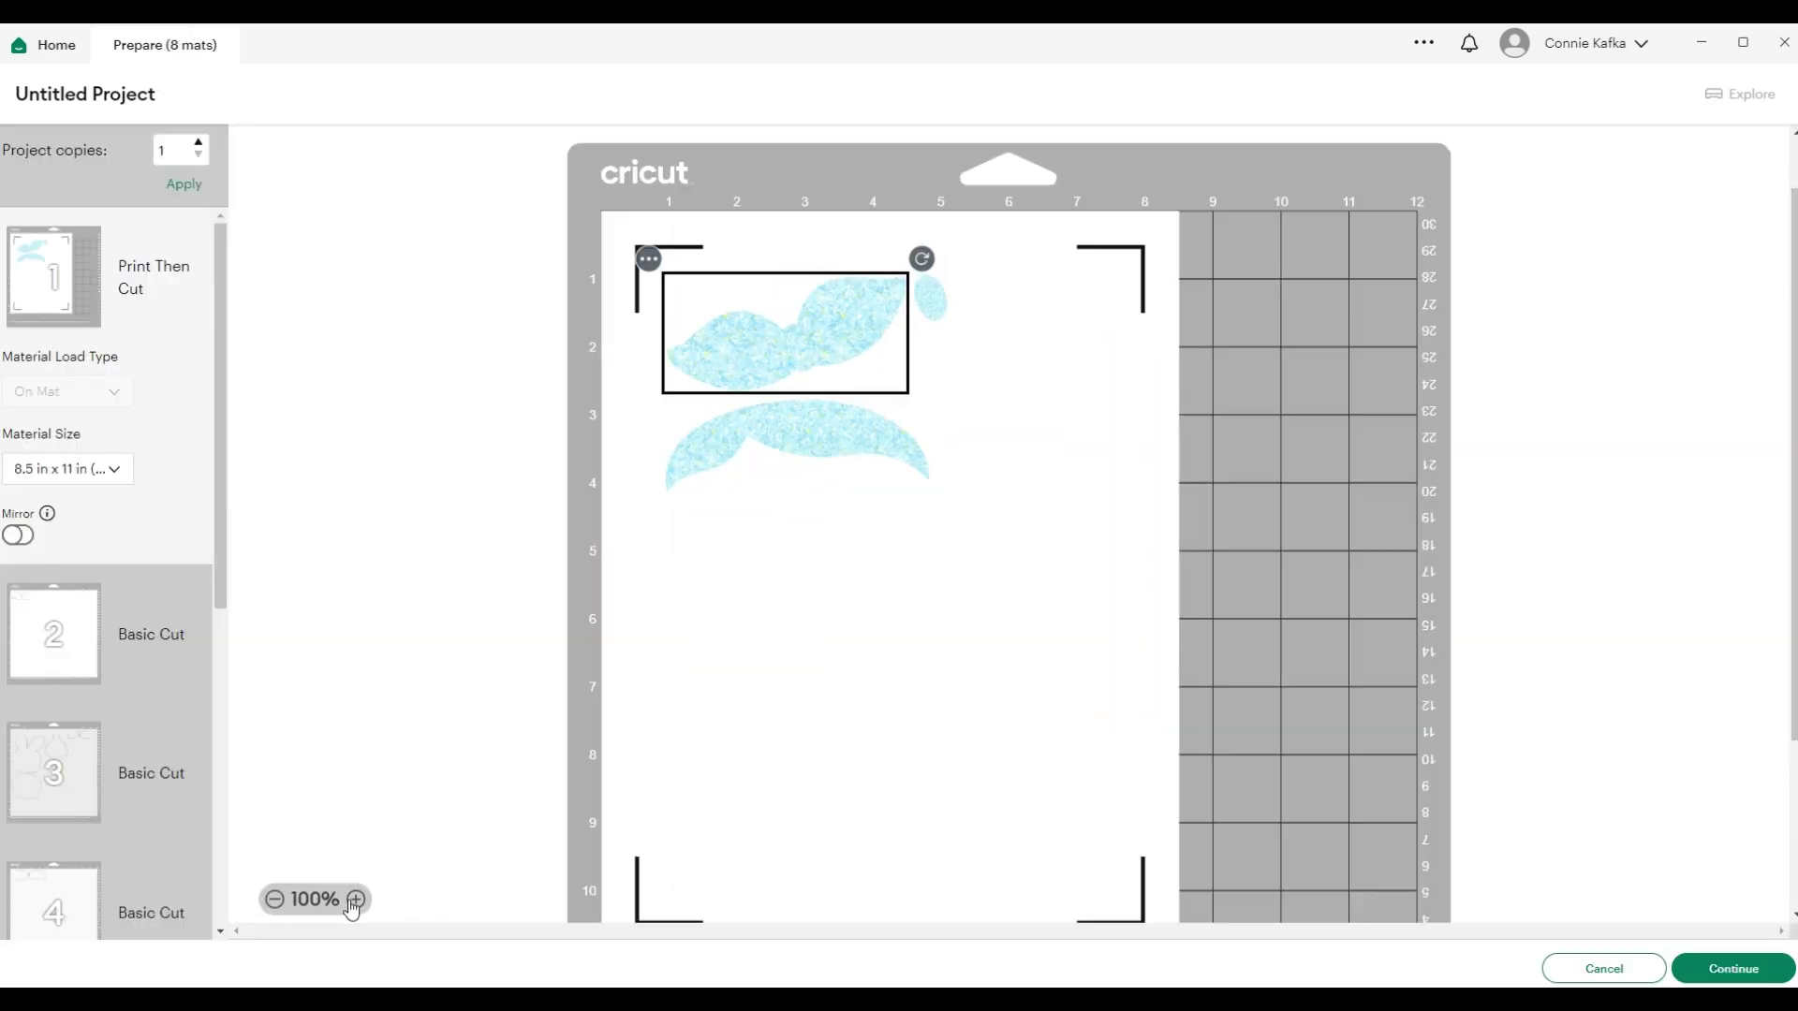
pyautogui.click(348, 900)
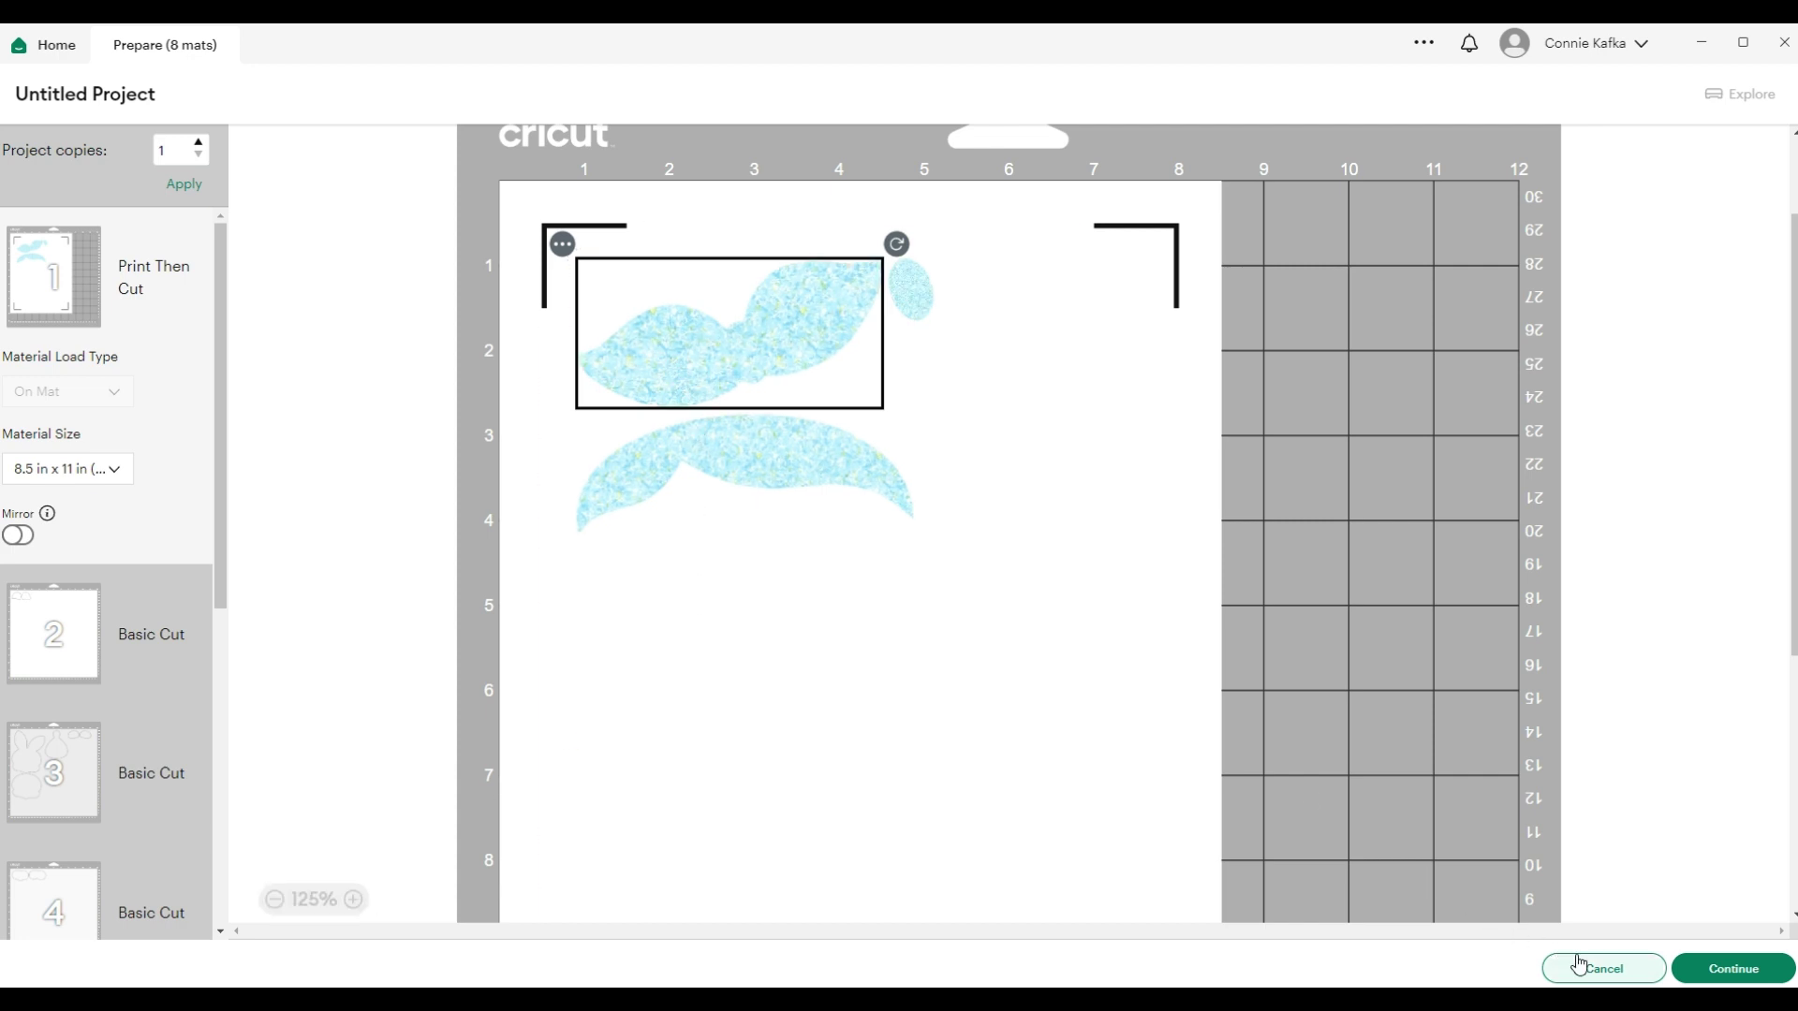
pyautogui.click(1606, 970)
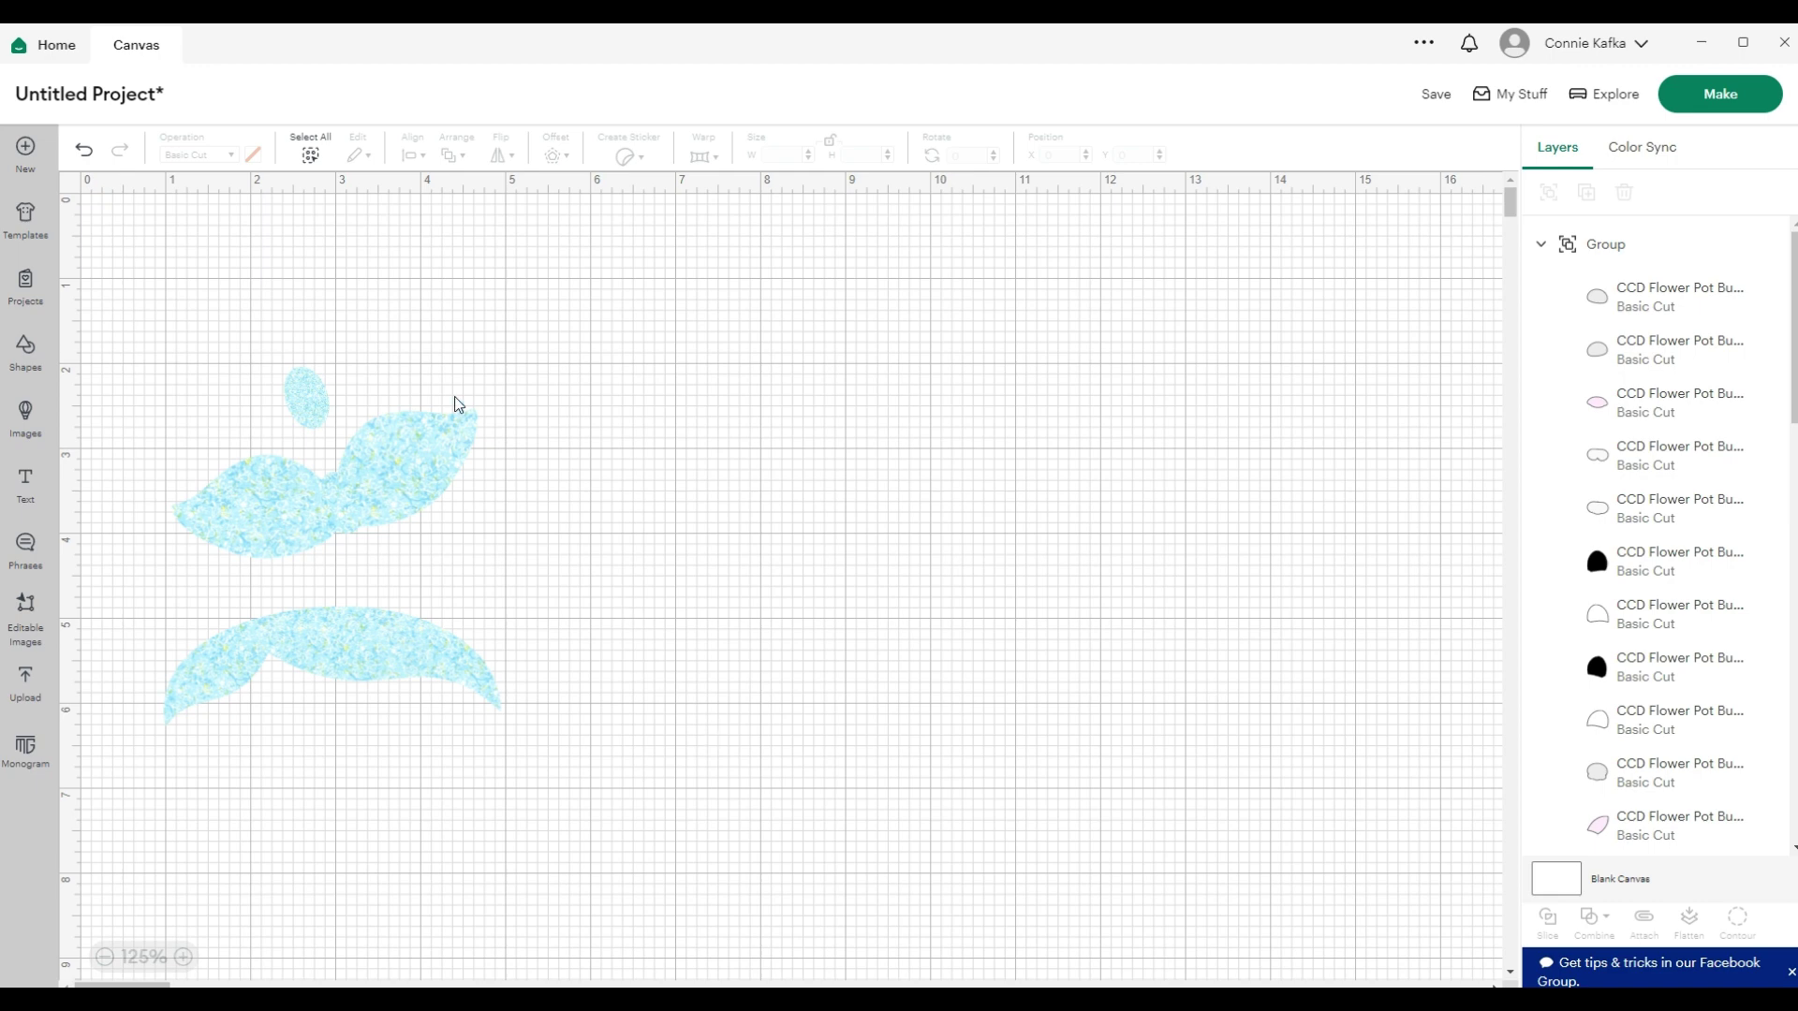
# Set the operation of the three patterned shapes back to Basic Cut
pyautogui.moveTo(268, 314); pyautogui.dragTo(498, 733)
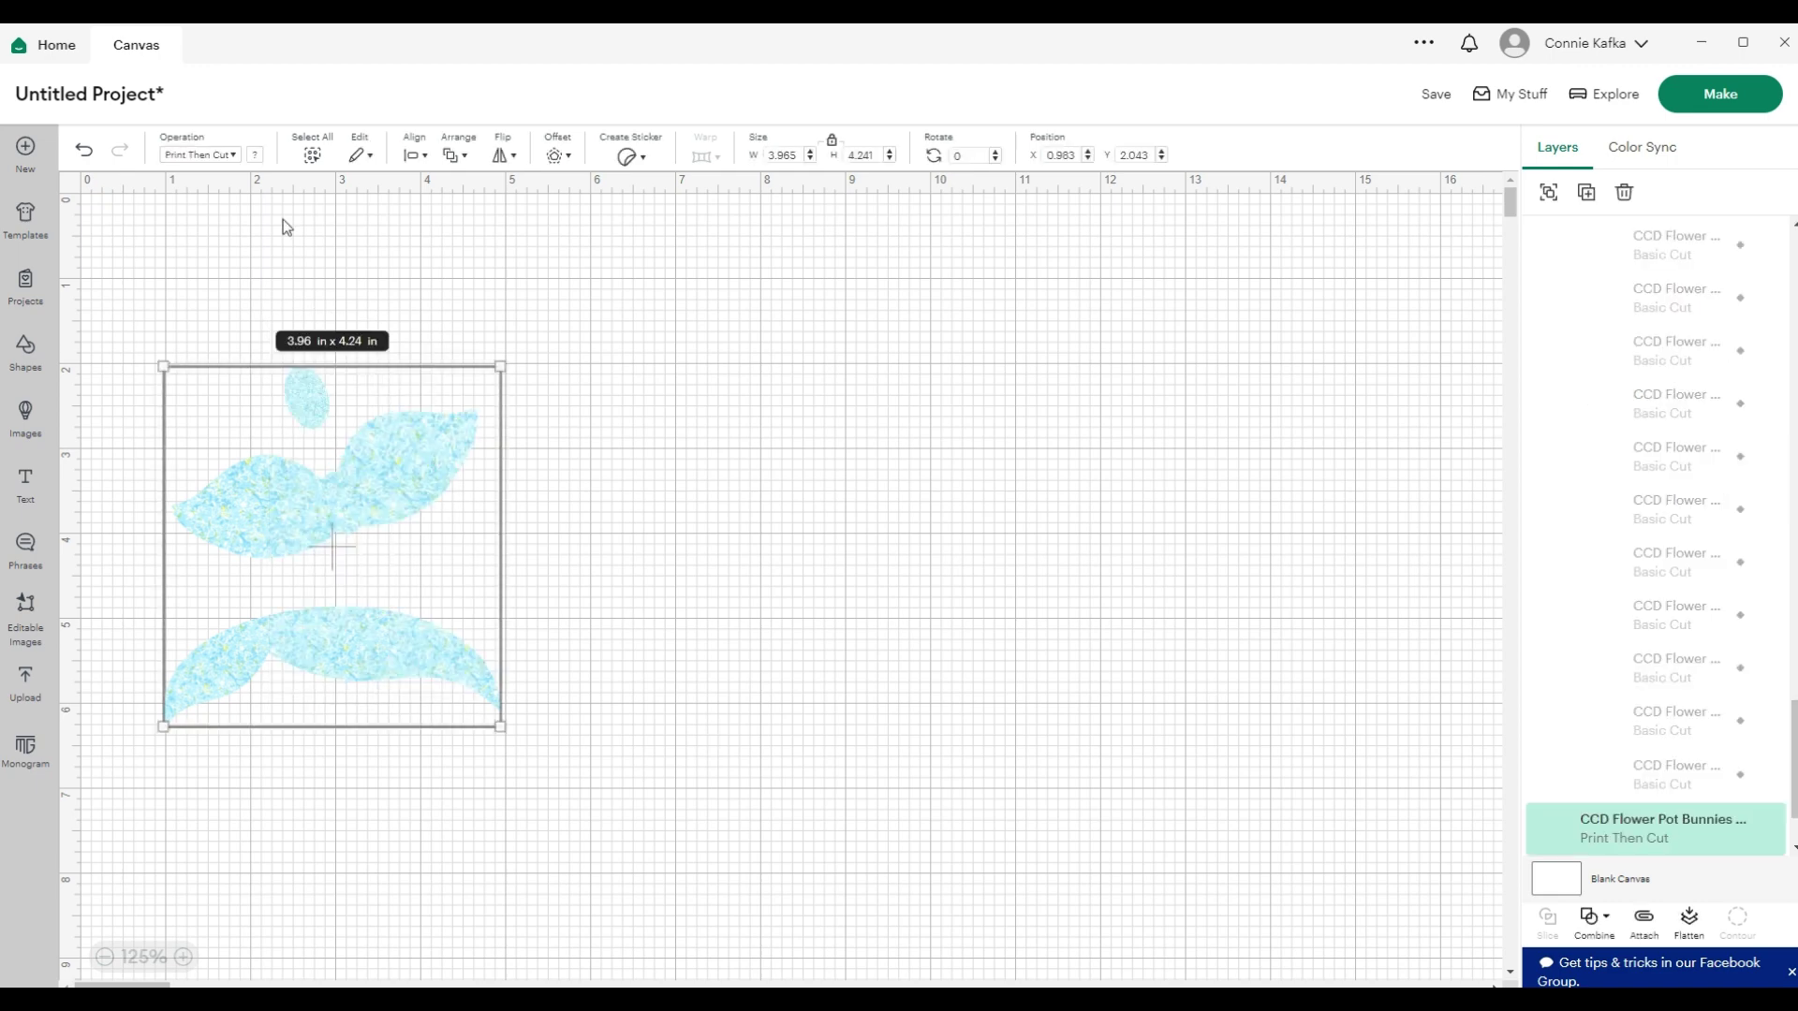
pyautogui.click(231, 156)
pyautogui.click(226, 229)
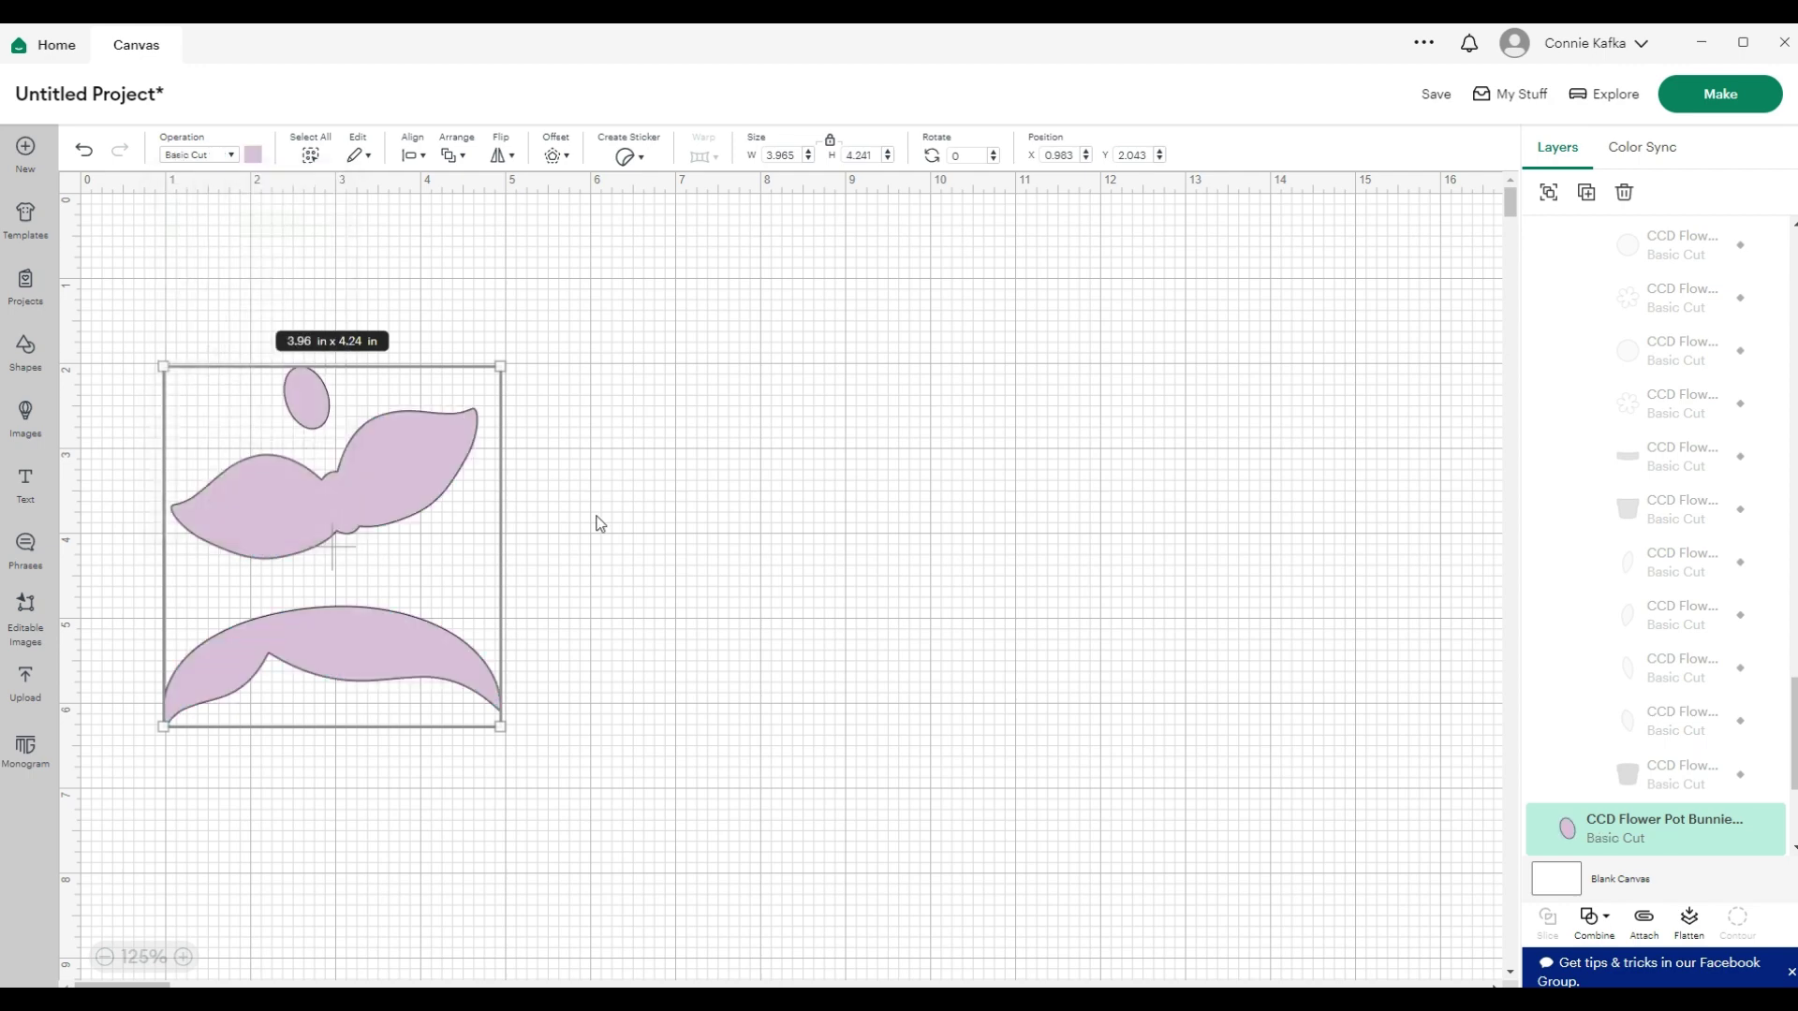
# Group the three purple shapes and move the group near the canvas origin, at about X 0.22, Y 0.46
pyautogui.click(629, 558)
pyautogui.moveTo(530, 782); pyautogui.dragTo(308, 367)
pyautogui.click(1560, 199)
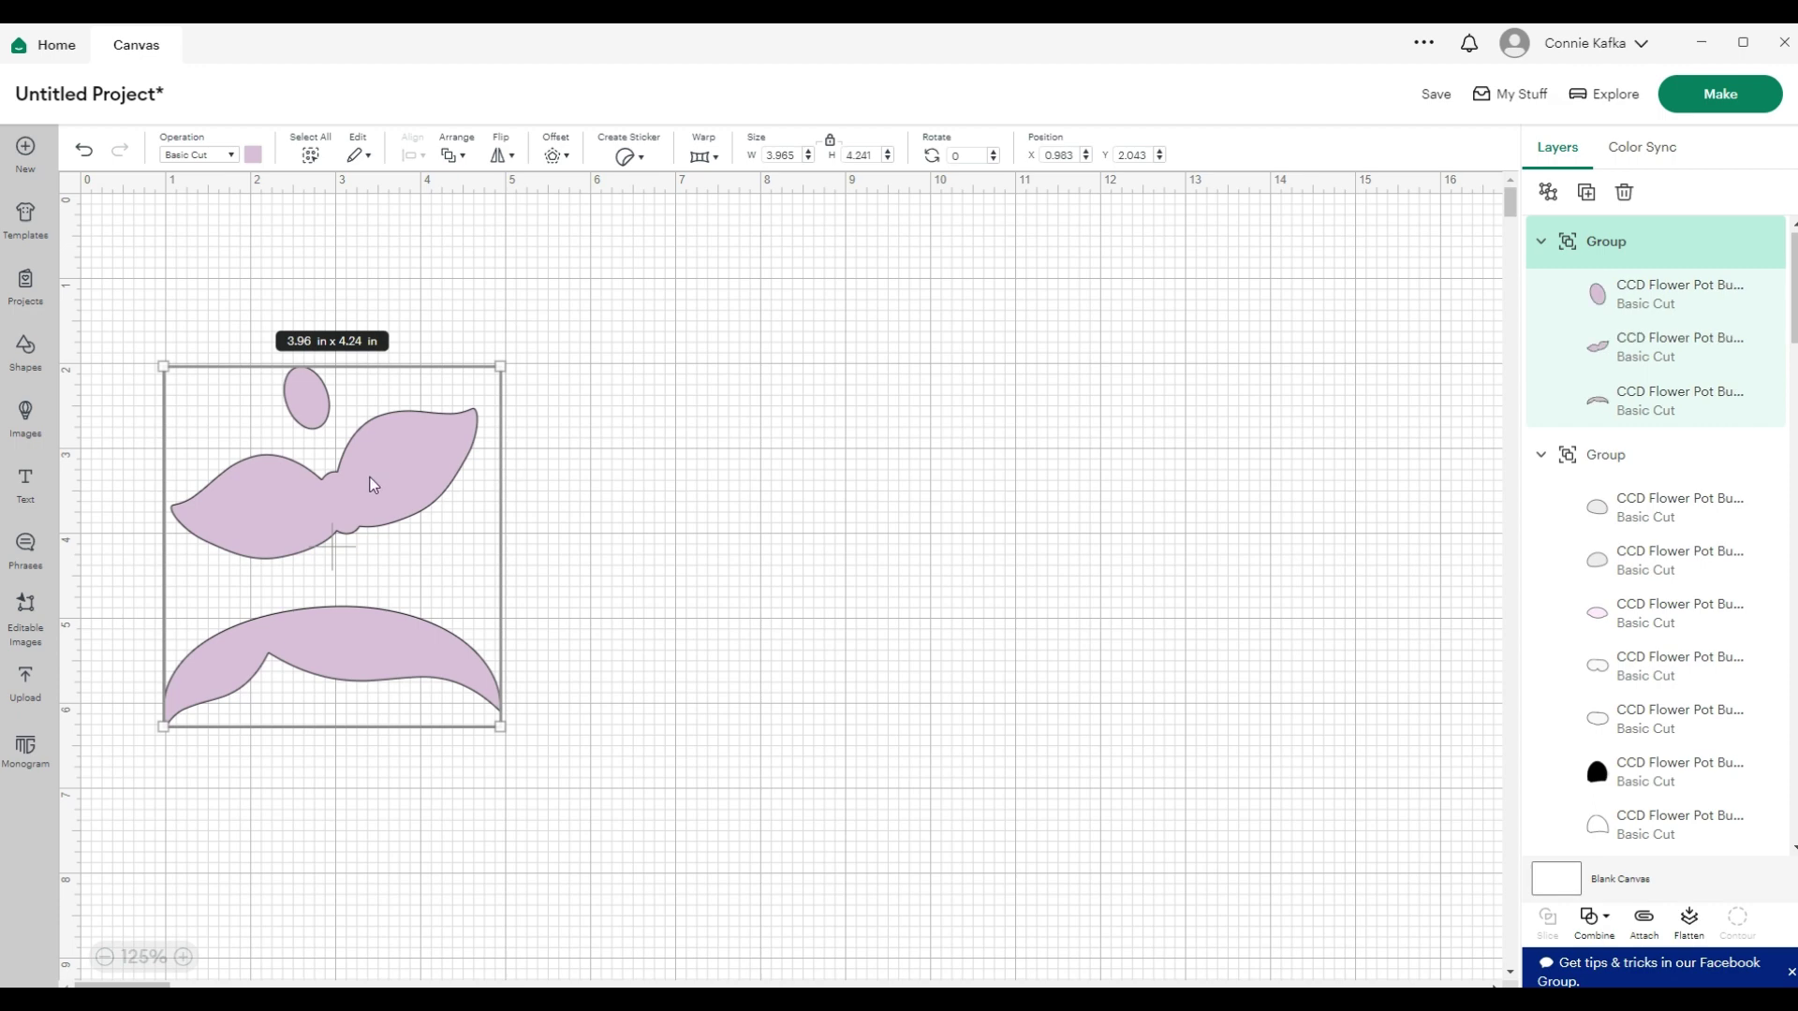
pyautogui.moveTo(386, 491); pyautogui.dragTo(323, 357)
pyautogui.click(294, 202)
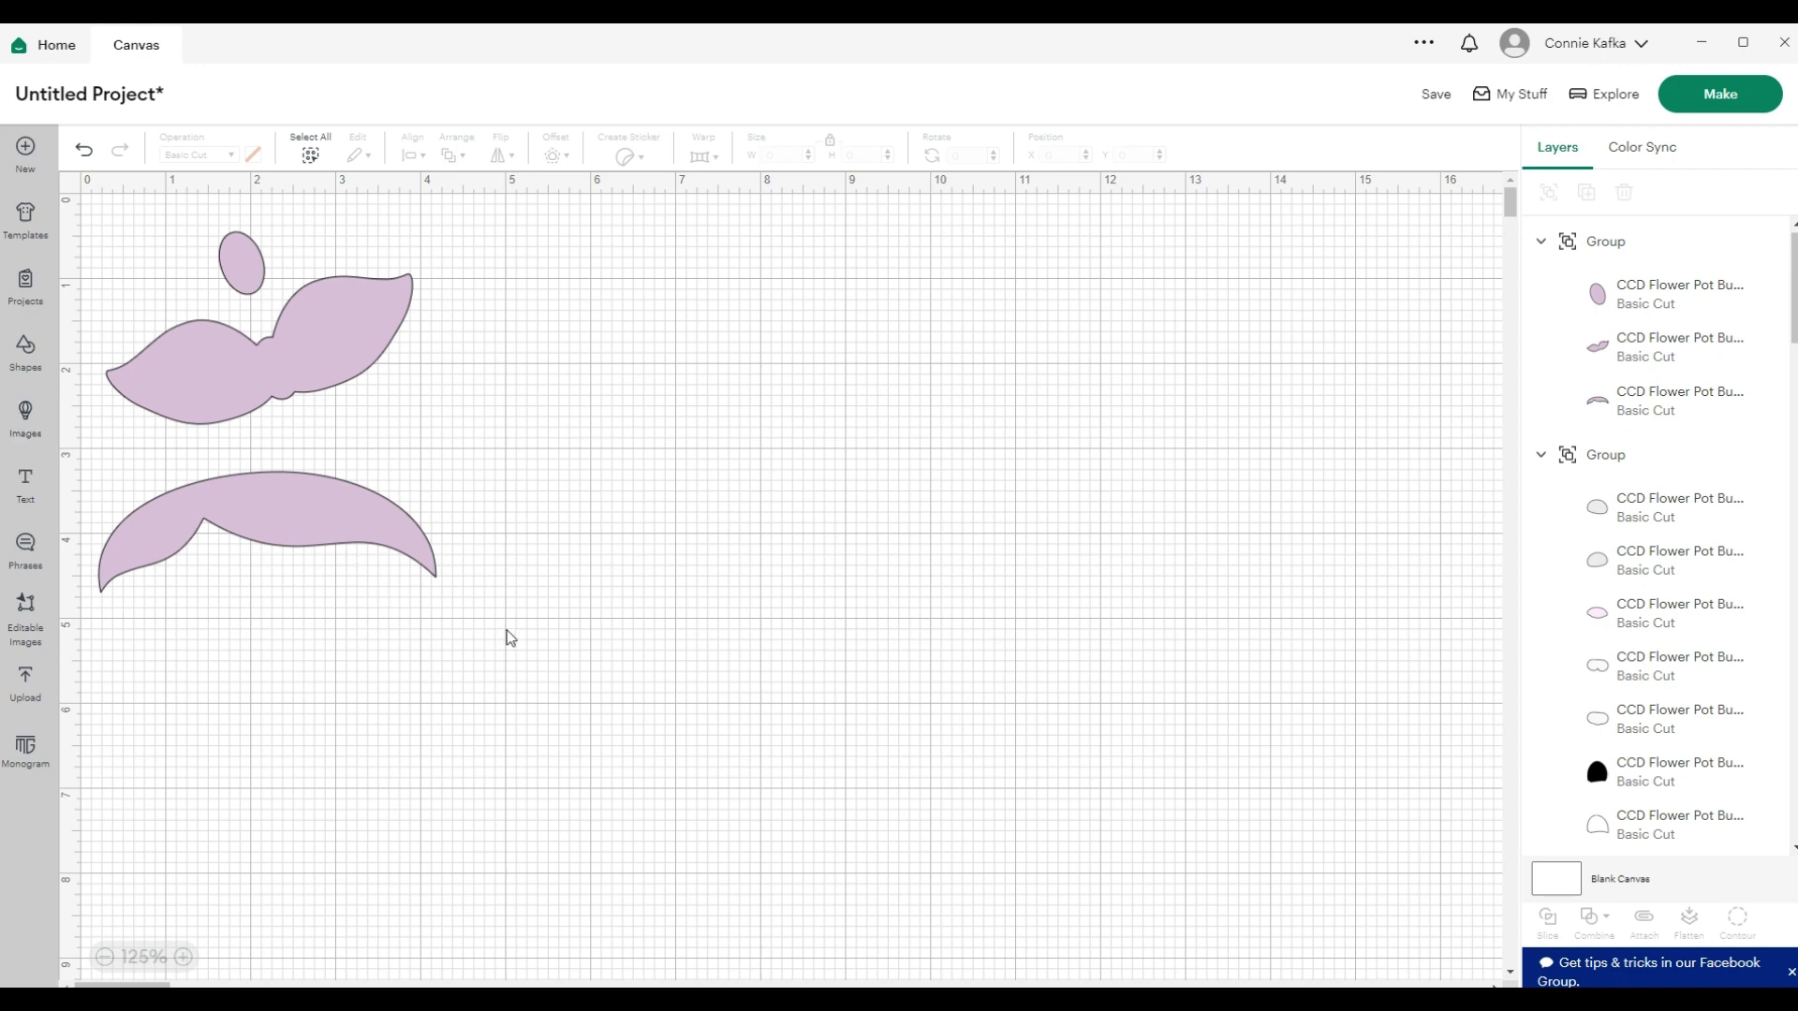
pyautogui.moveTo(508, 636); pyautogui.dragTo(107, 226)
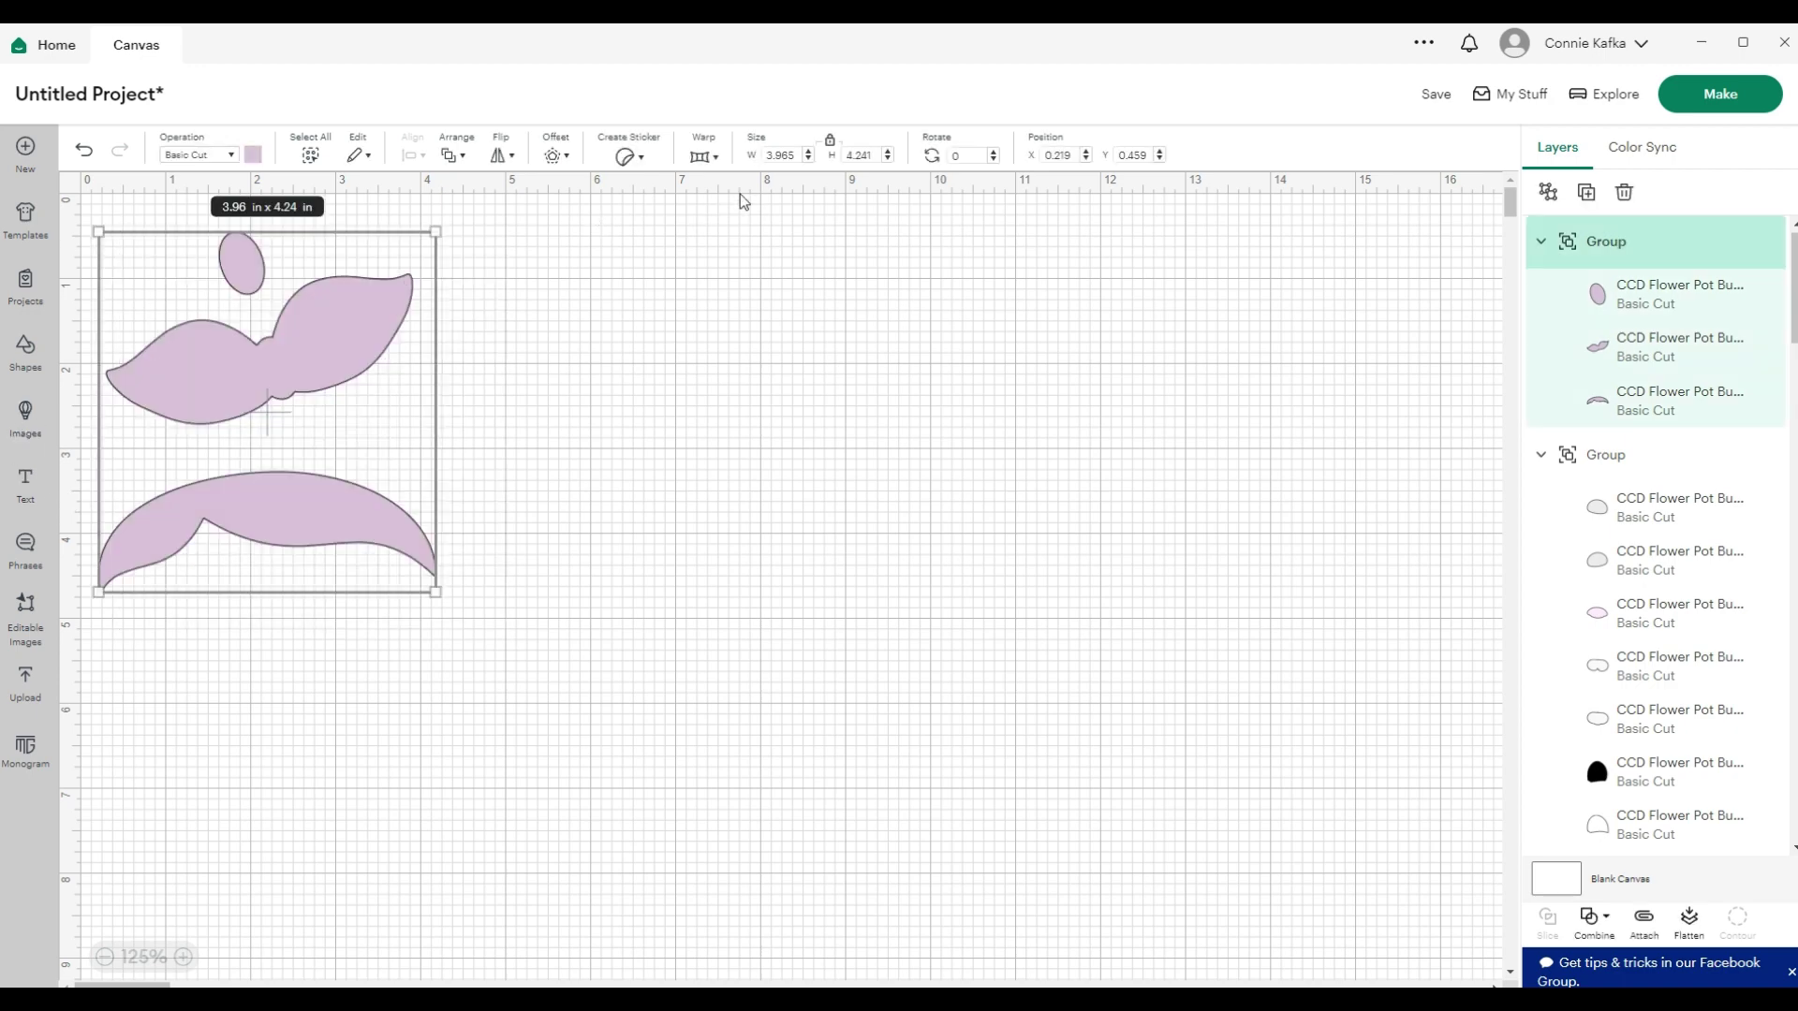
pyautogui.click(554, 415)
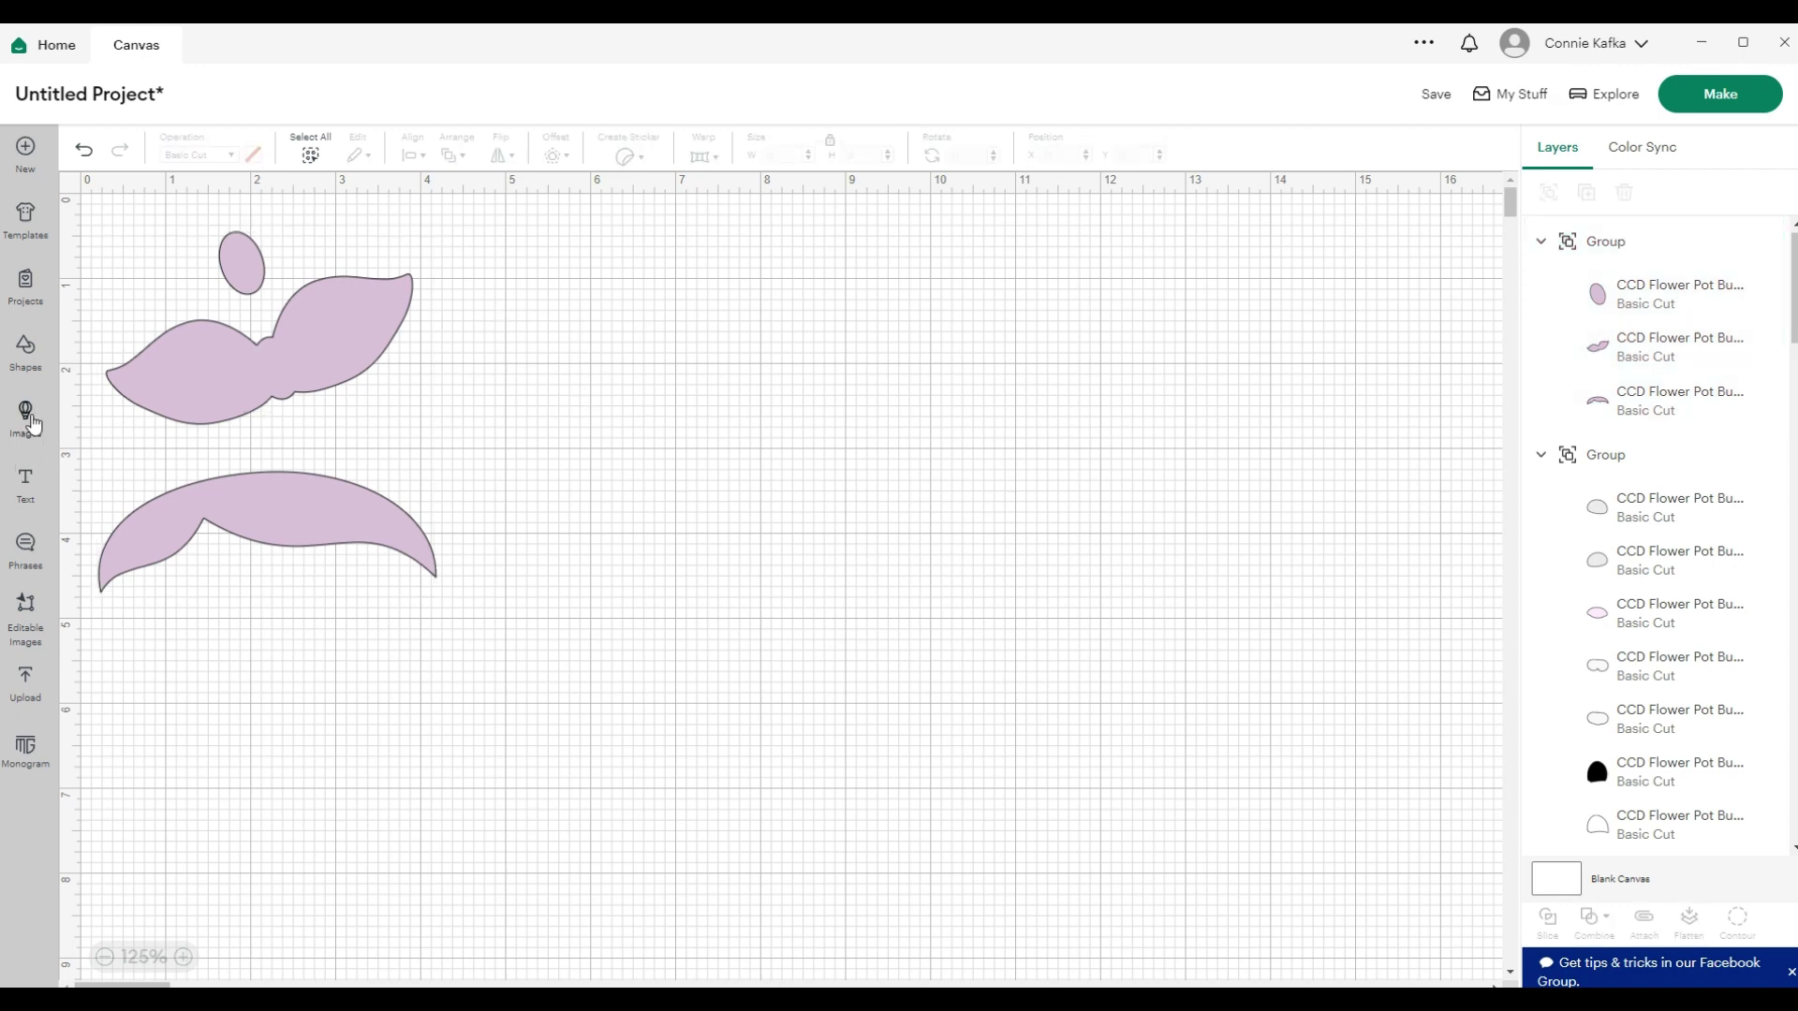
# Add a square beside the purple group and resize it to 12 in by 12 in
pyautogui.click(26, 348)
pyautogui.click(264, 479)
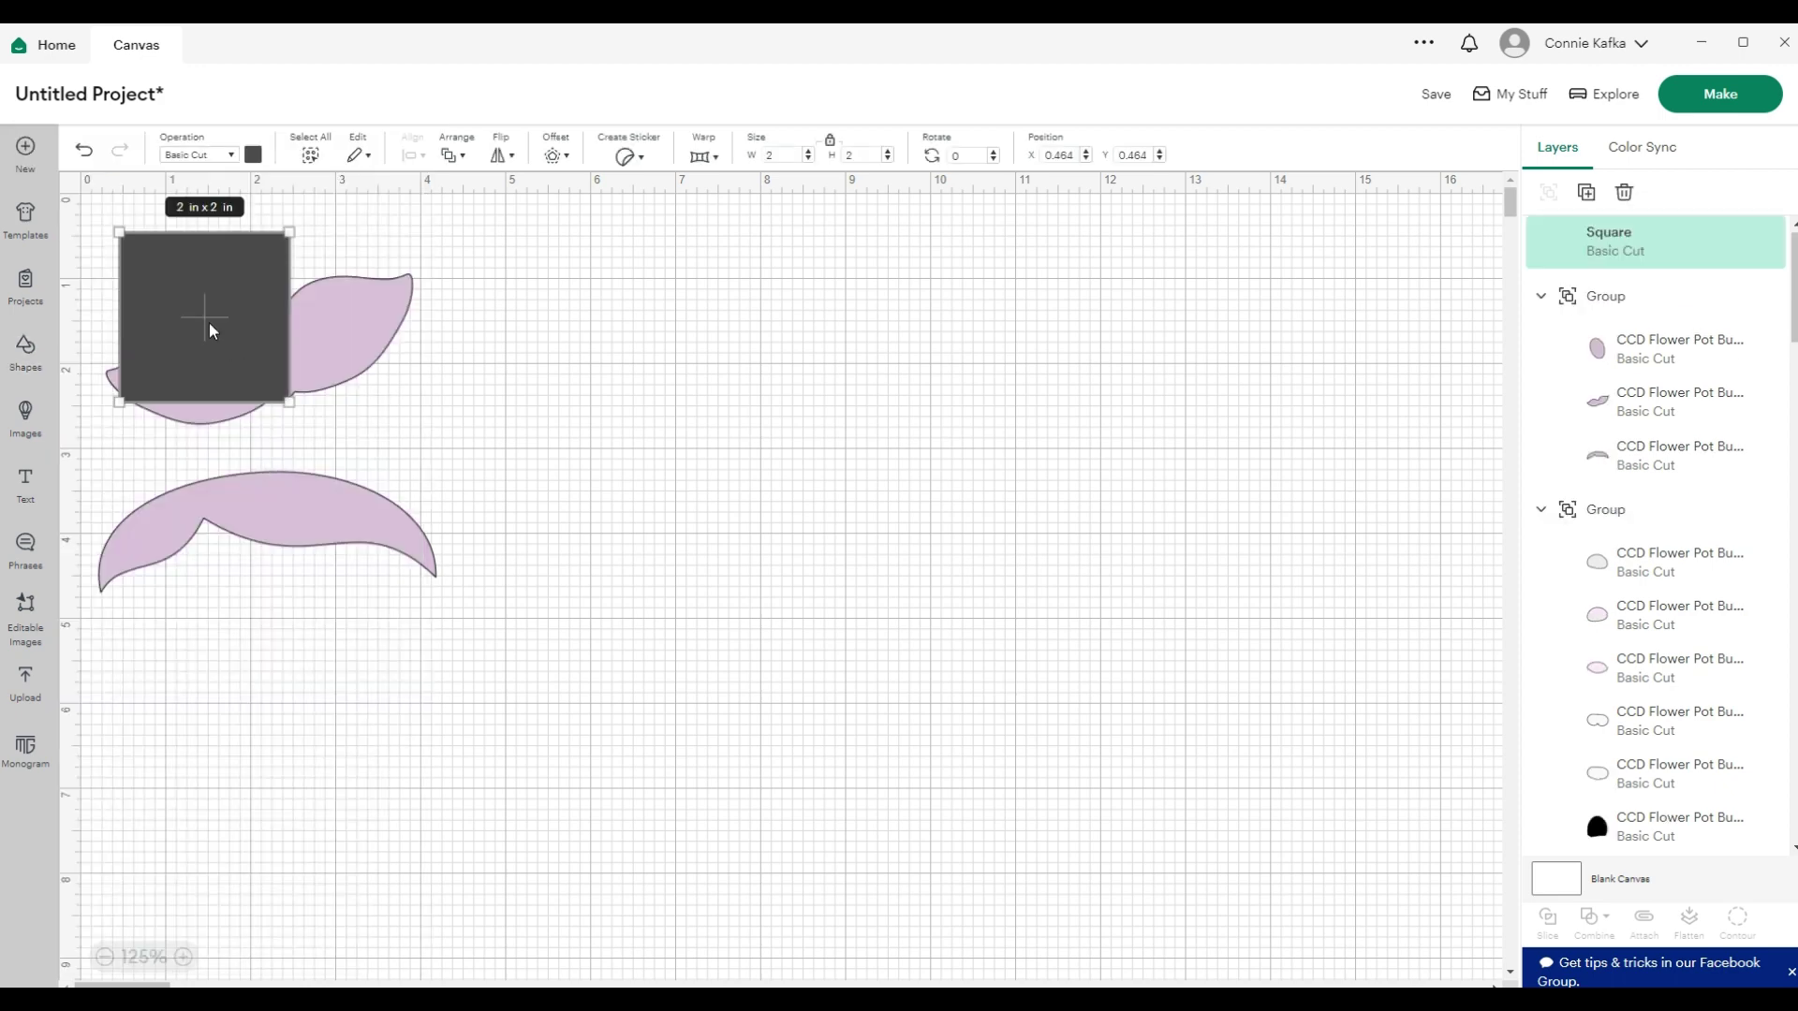
pyautogui.moveTo(209, 329); pyautogui.dragTo(619, 444)
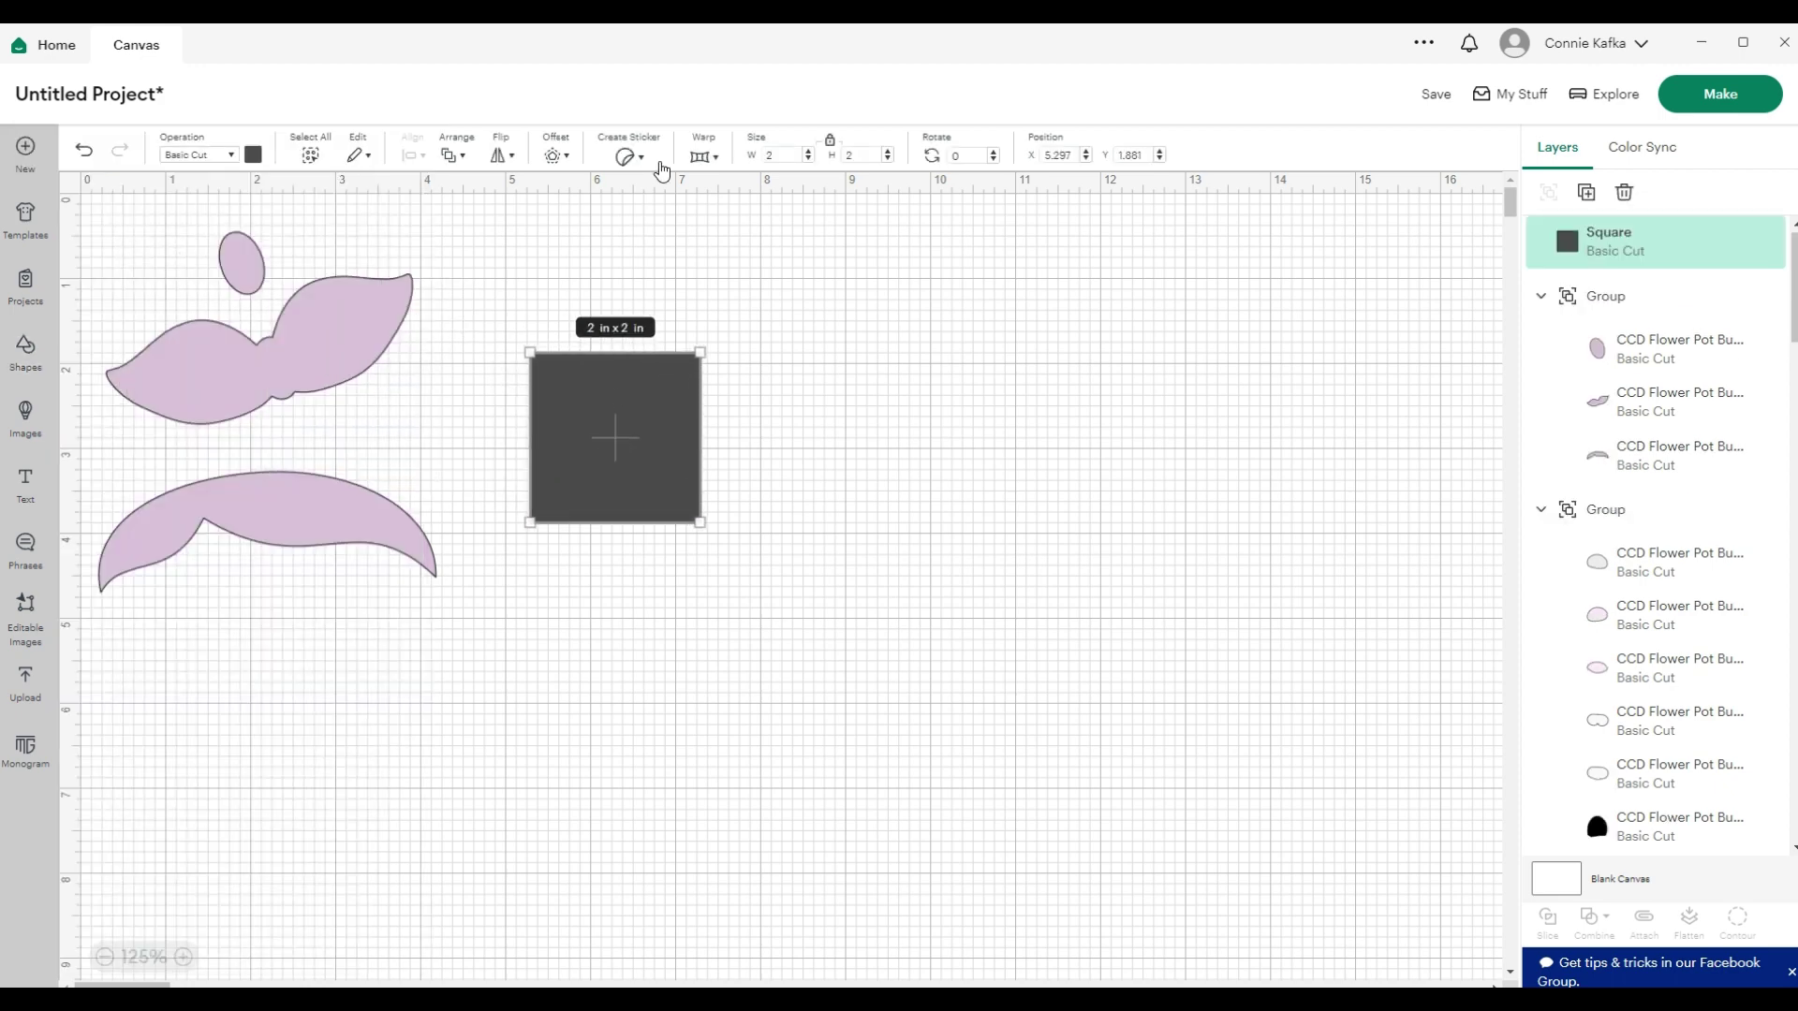
pyautogui.click(768, 154)
pyautogui.write('12')
pyautogui.press('Return')
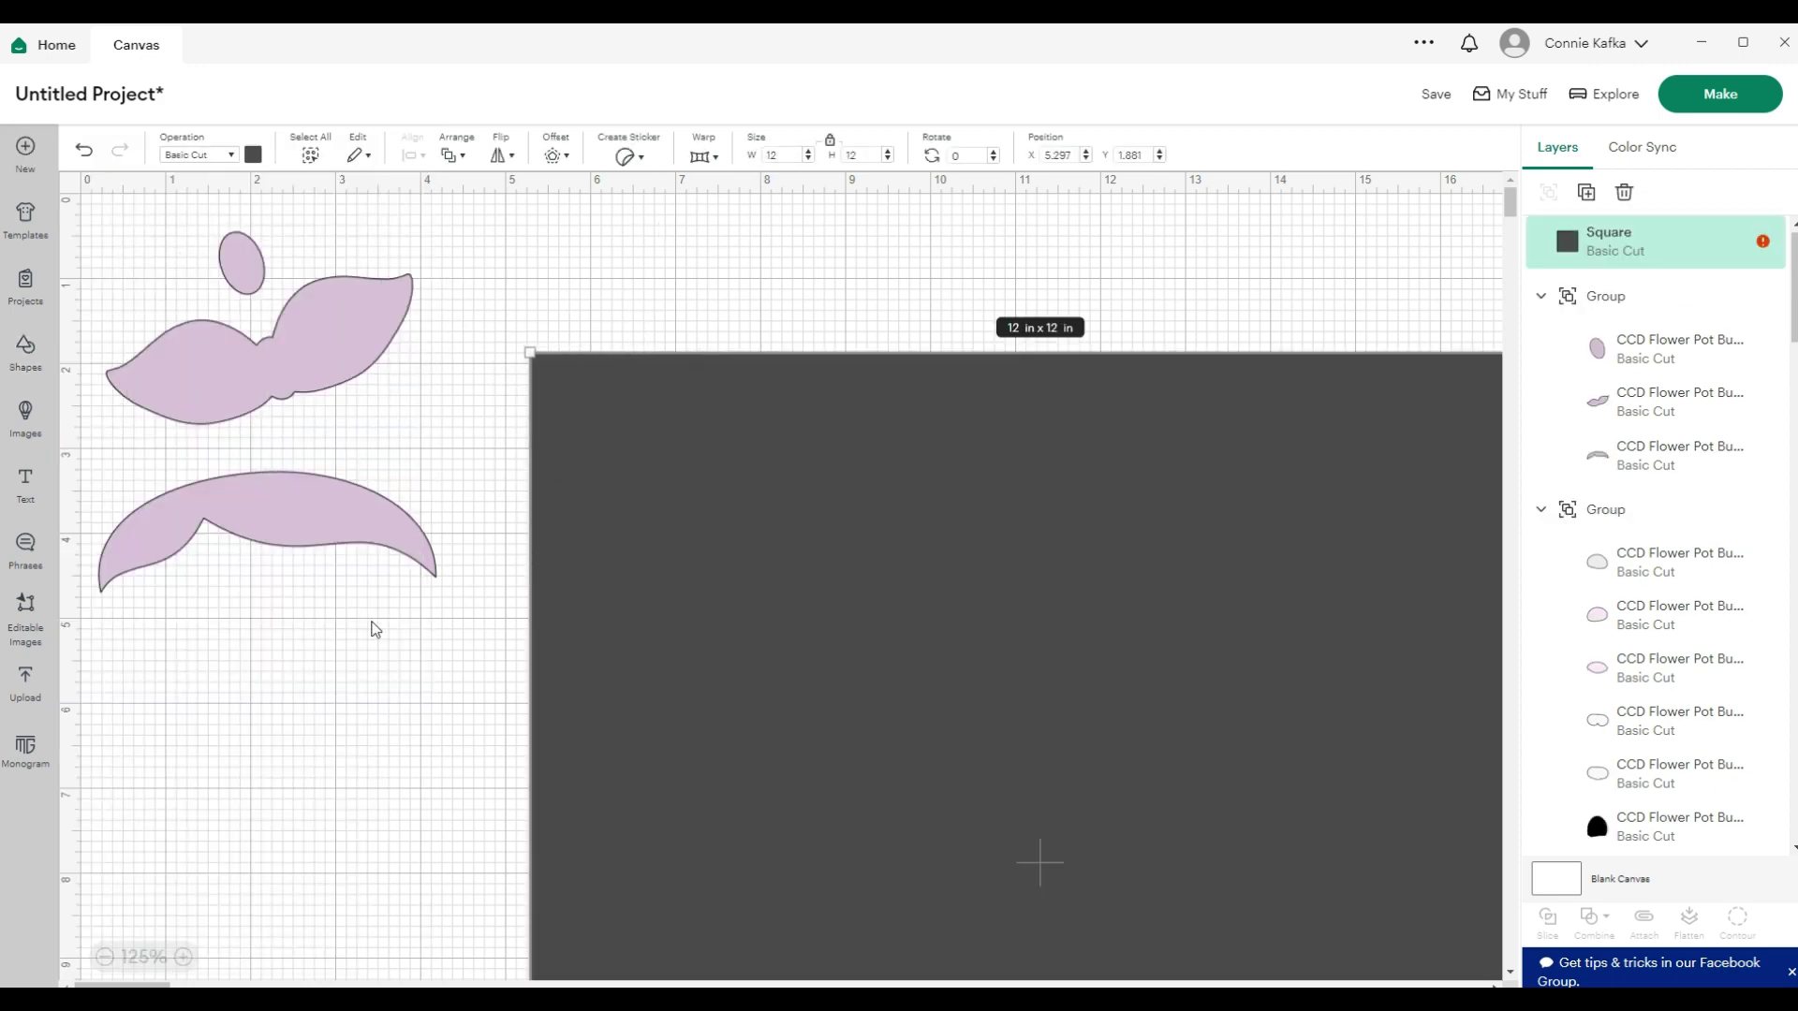
# Move the bunny group past the flower pot so that it no longer overlaps the square
pyautogui.click(106, 957)
pyautogui.click(106, 957)
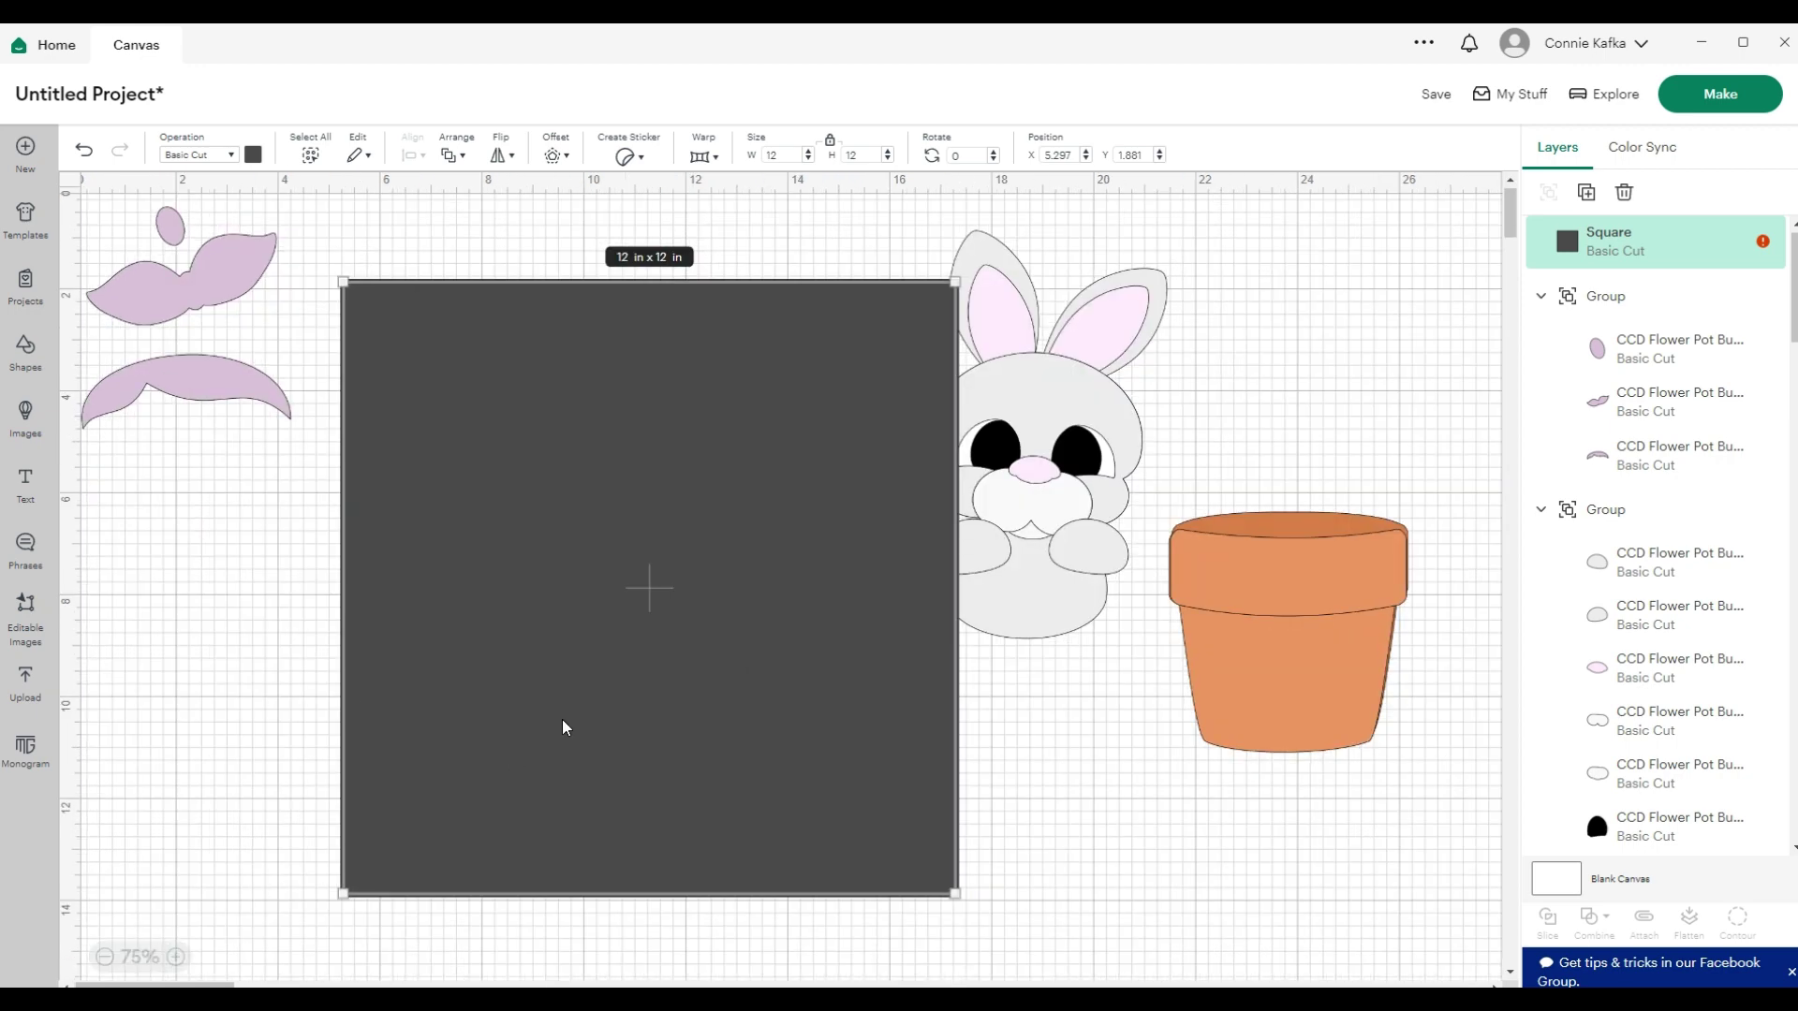
pyautogui.moveTo(1044, 702); pyautogui.dragTo(1585, 447)
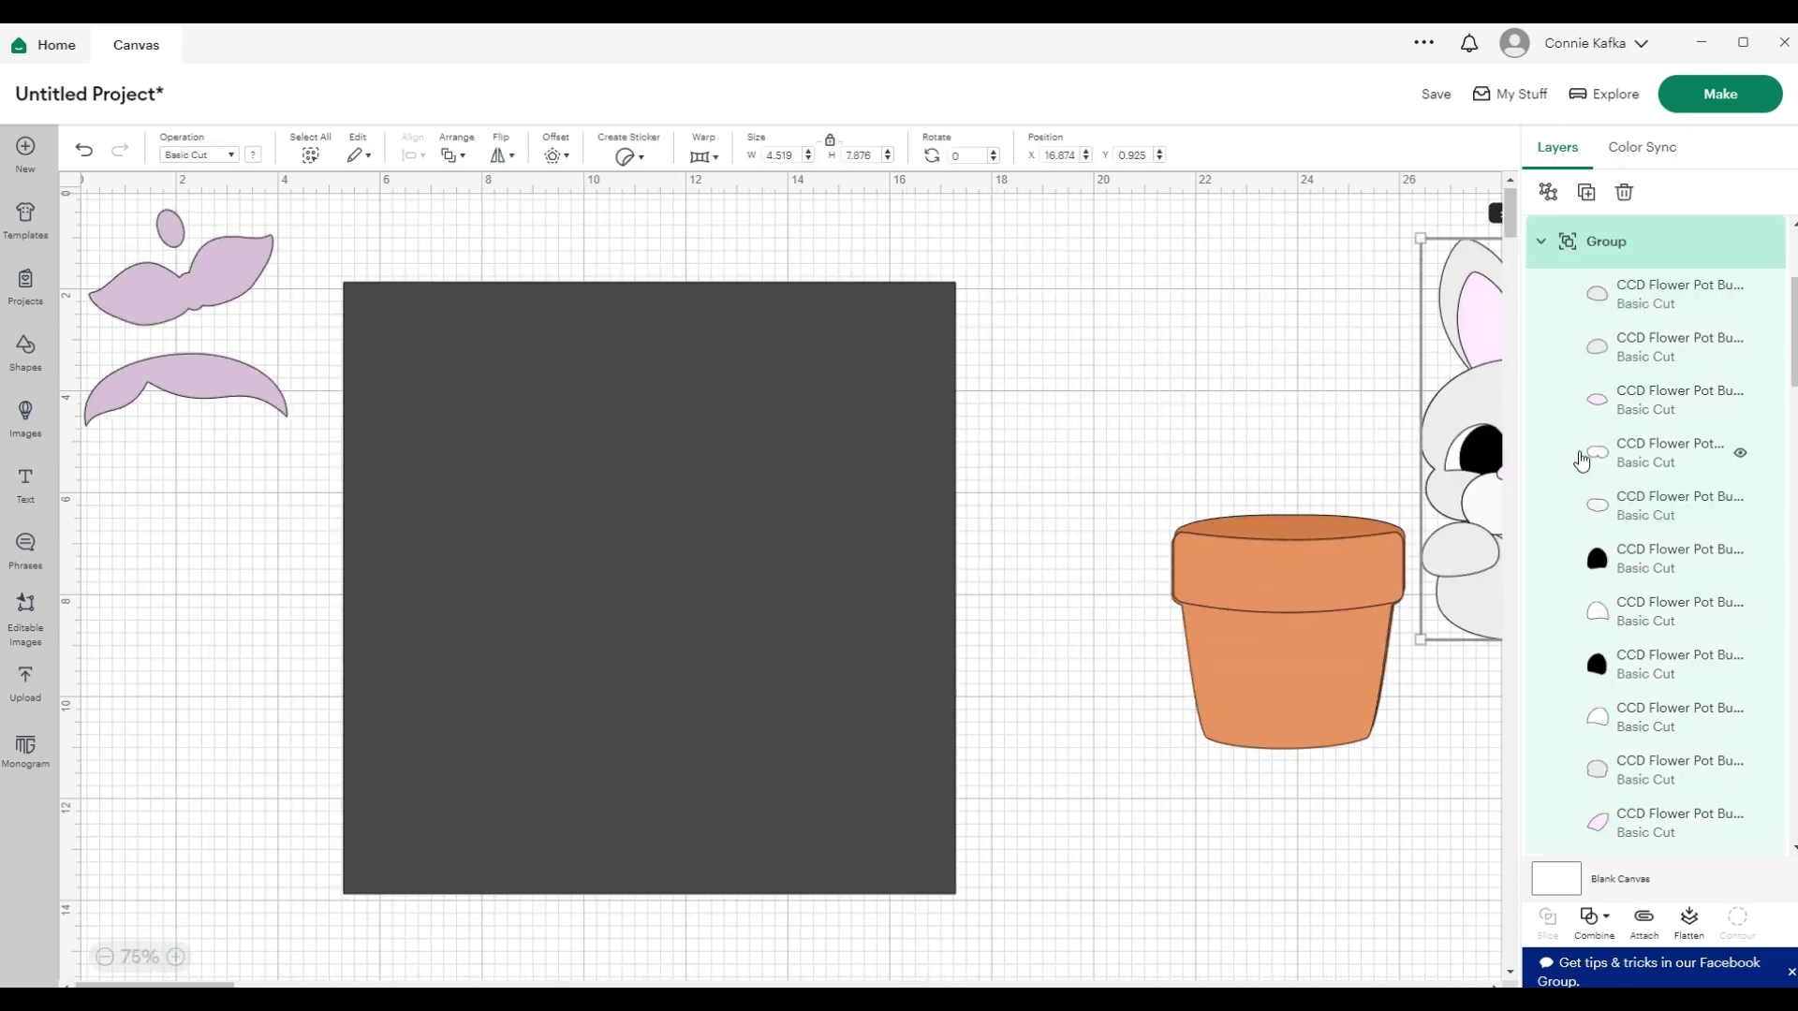
# Set the operation of the 12 in square to Print Then Cut
pyautogui.click(706, 553)
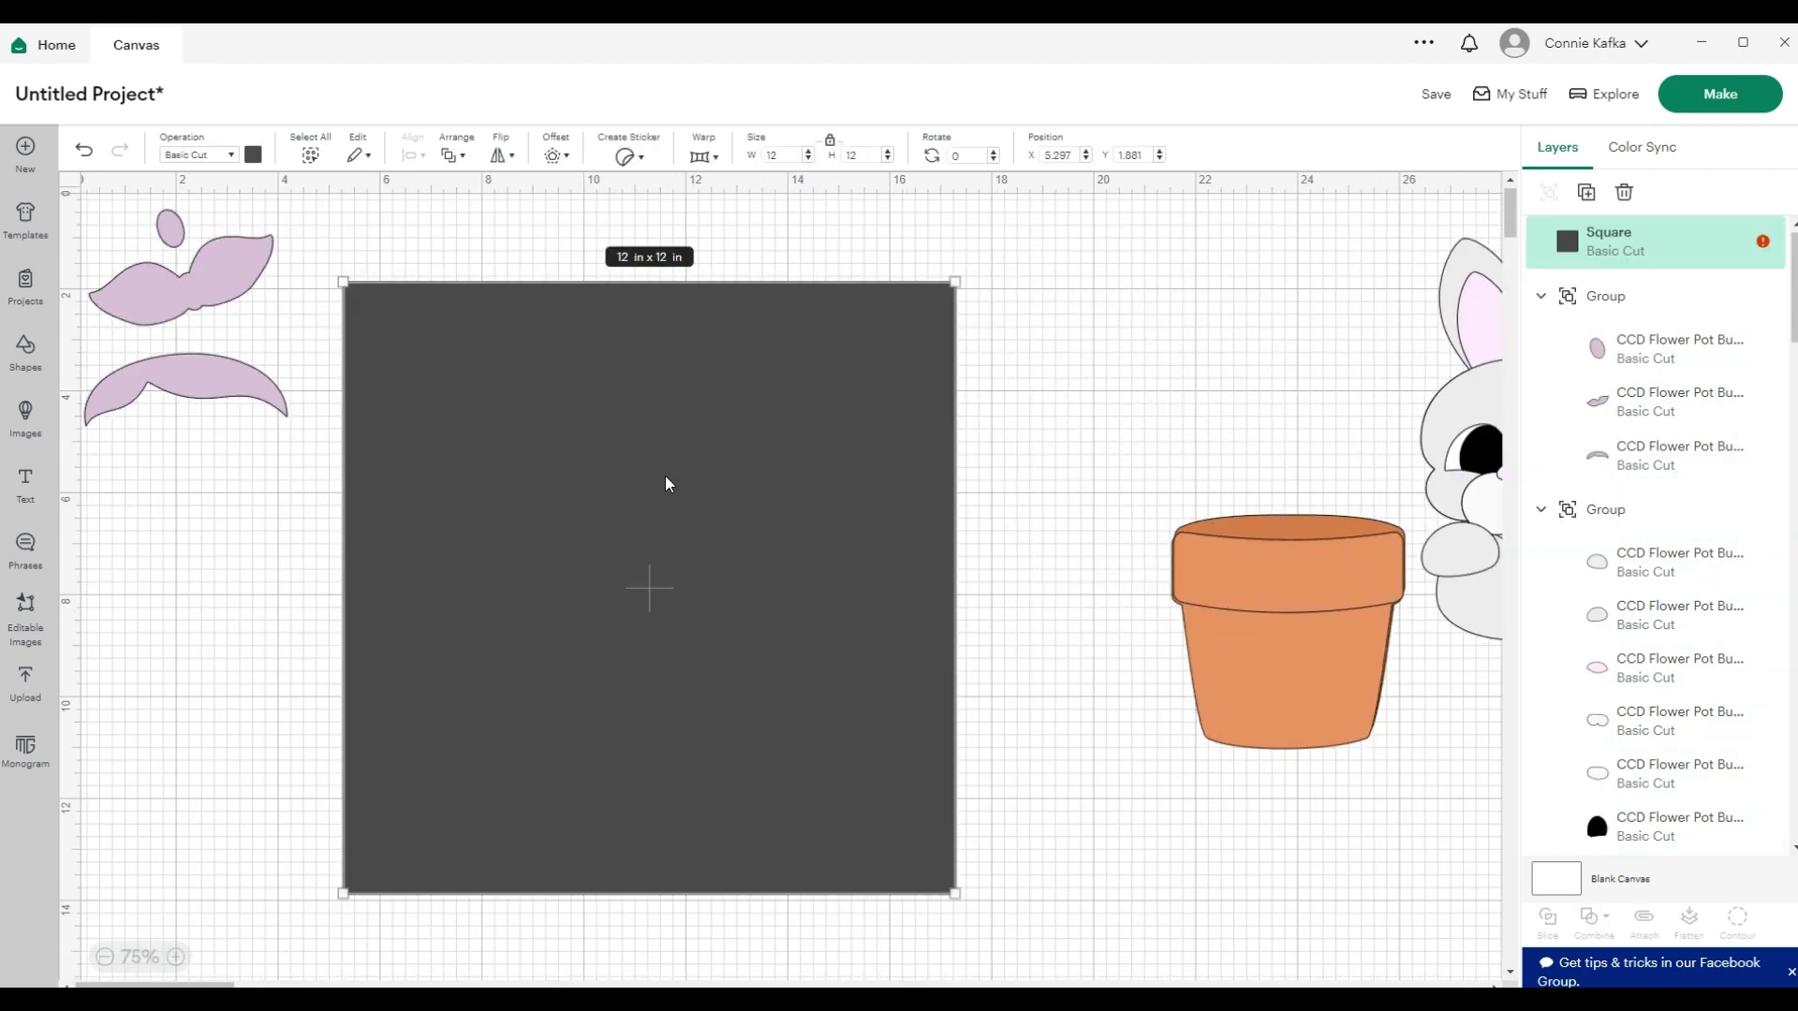
pyautogui.click(230, 155)
pyautogui.click(235, 155)
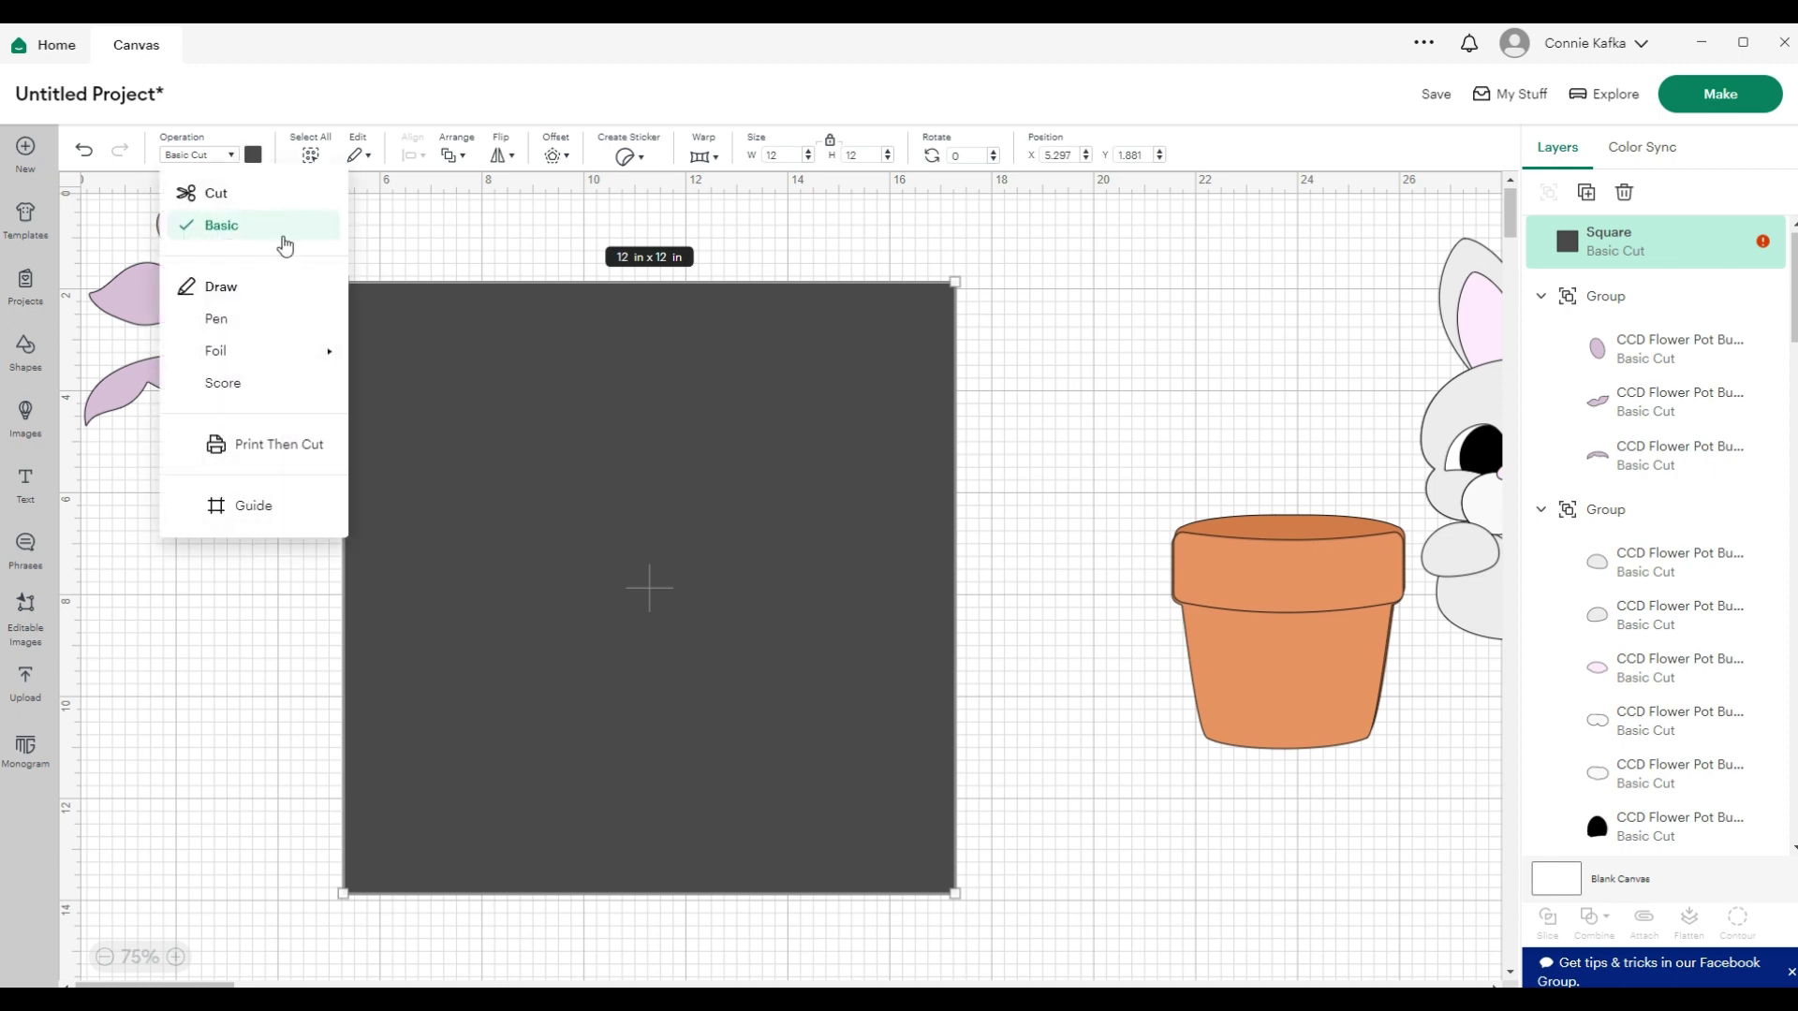
pyautogui.click(263, 445)
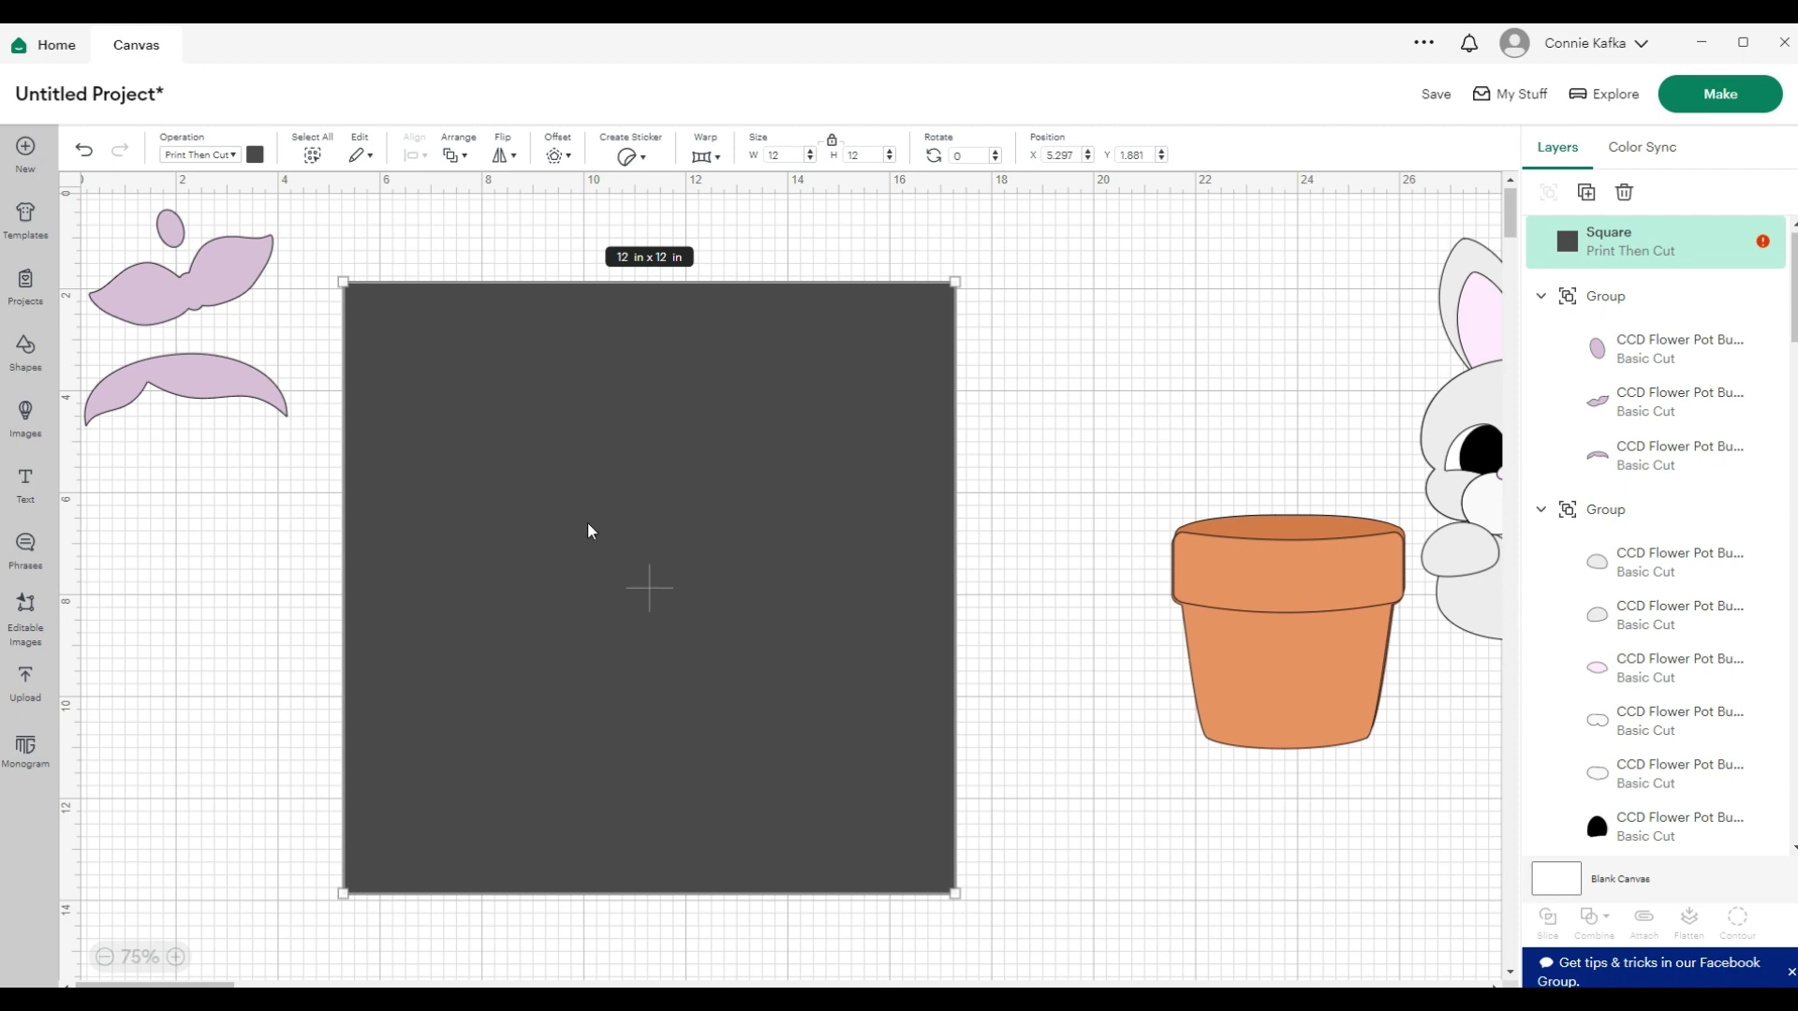
# Change the square's print type to Pattern and fill it with the green gingham pattern
pyautogui.click(254, 154)
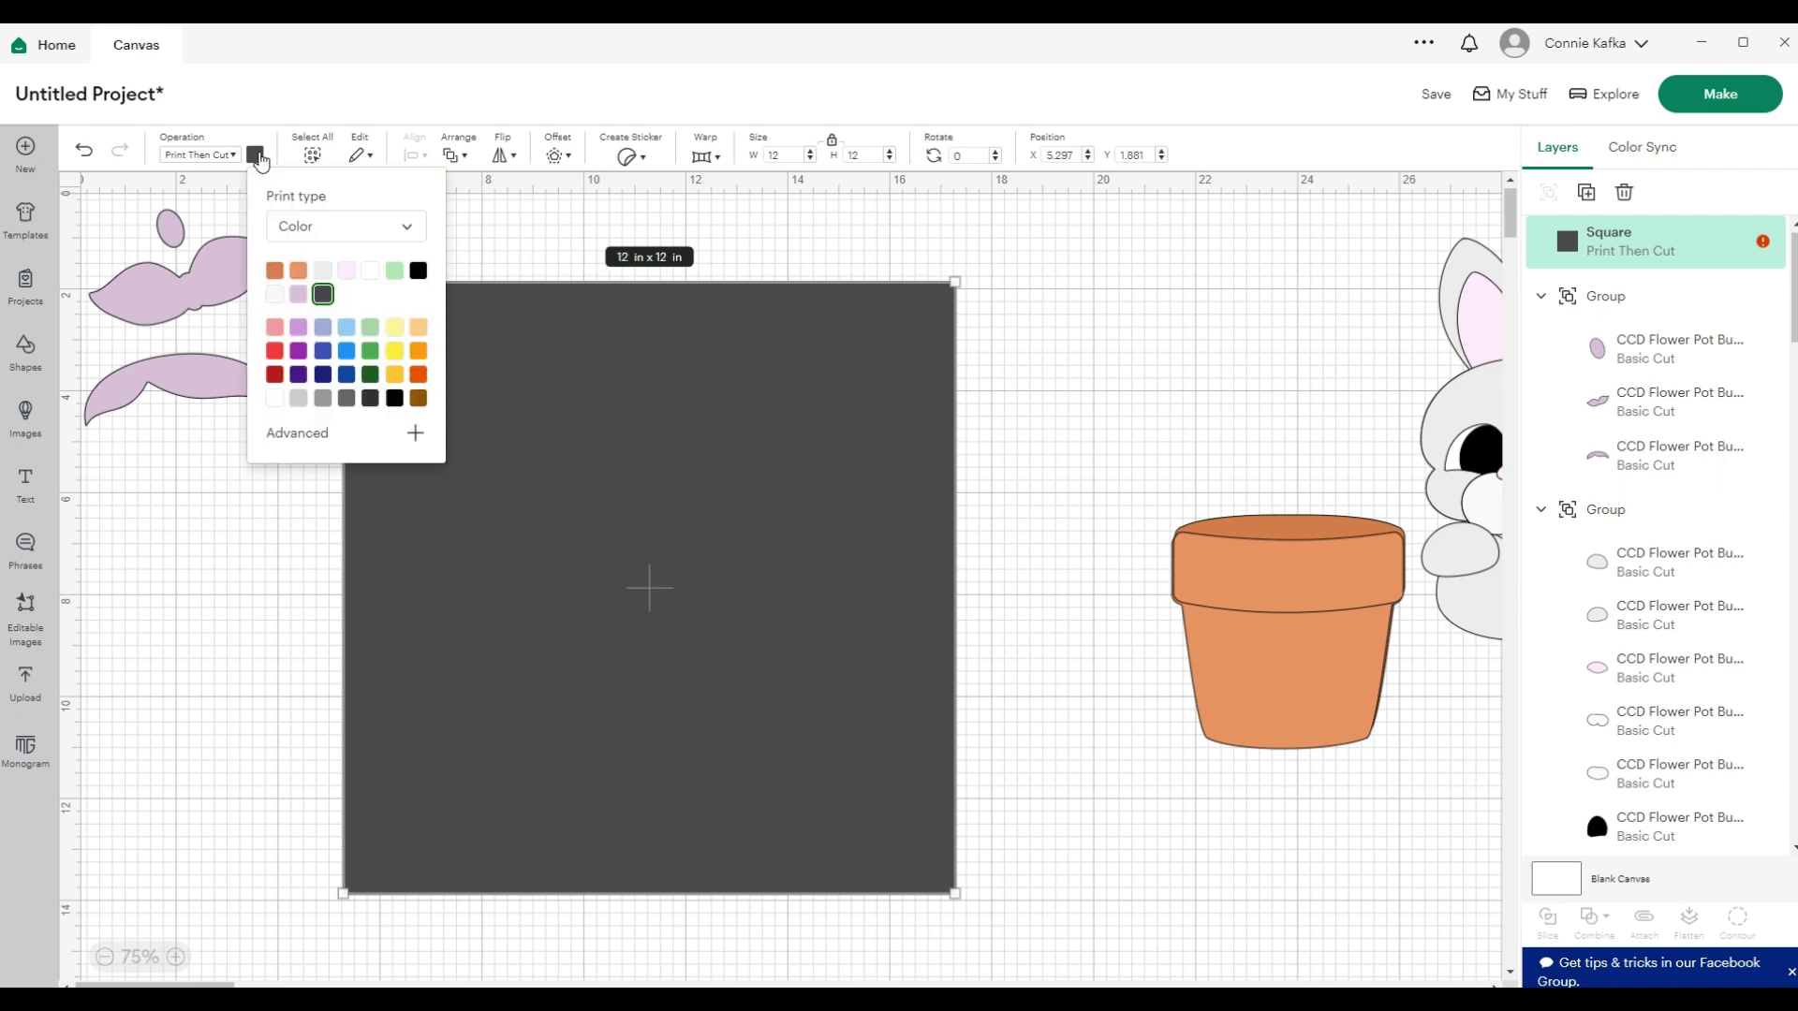
pyautogui.click(314, 231)
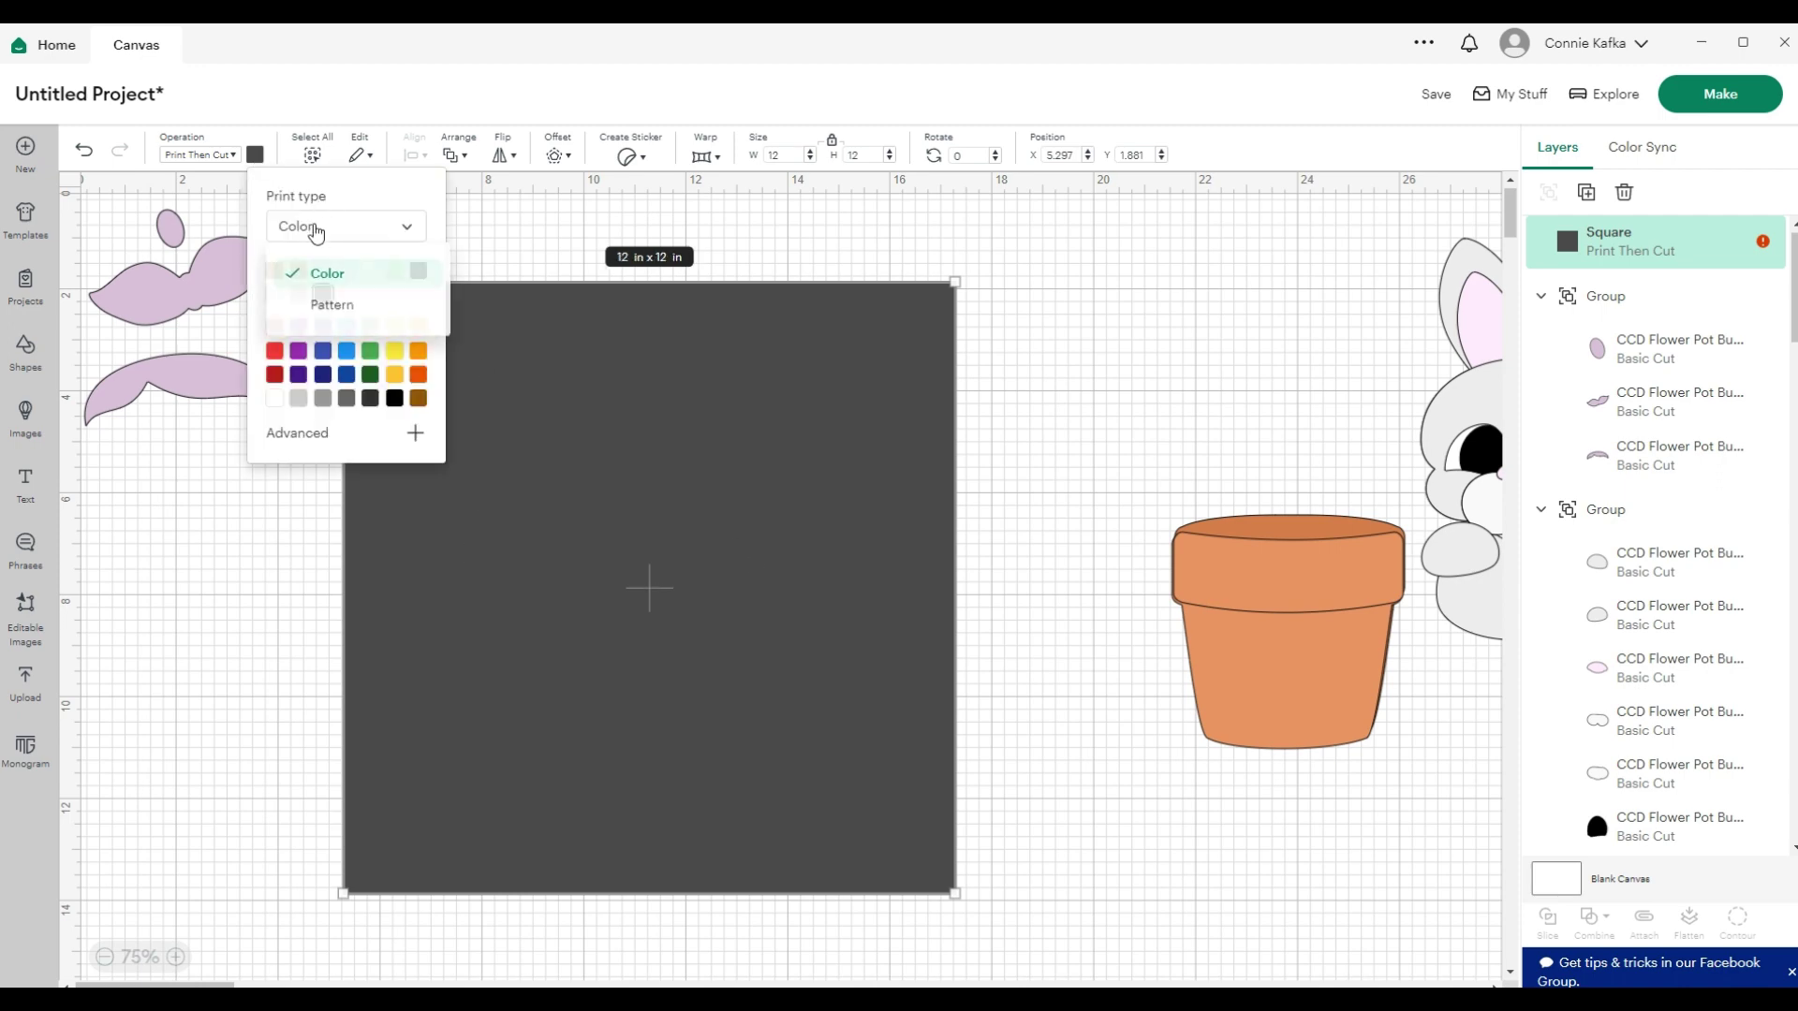
pyautogui.click(322, 309)
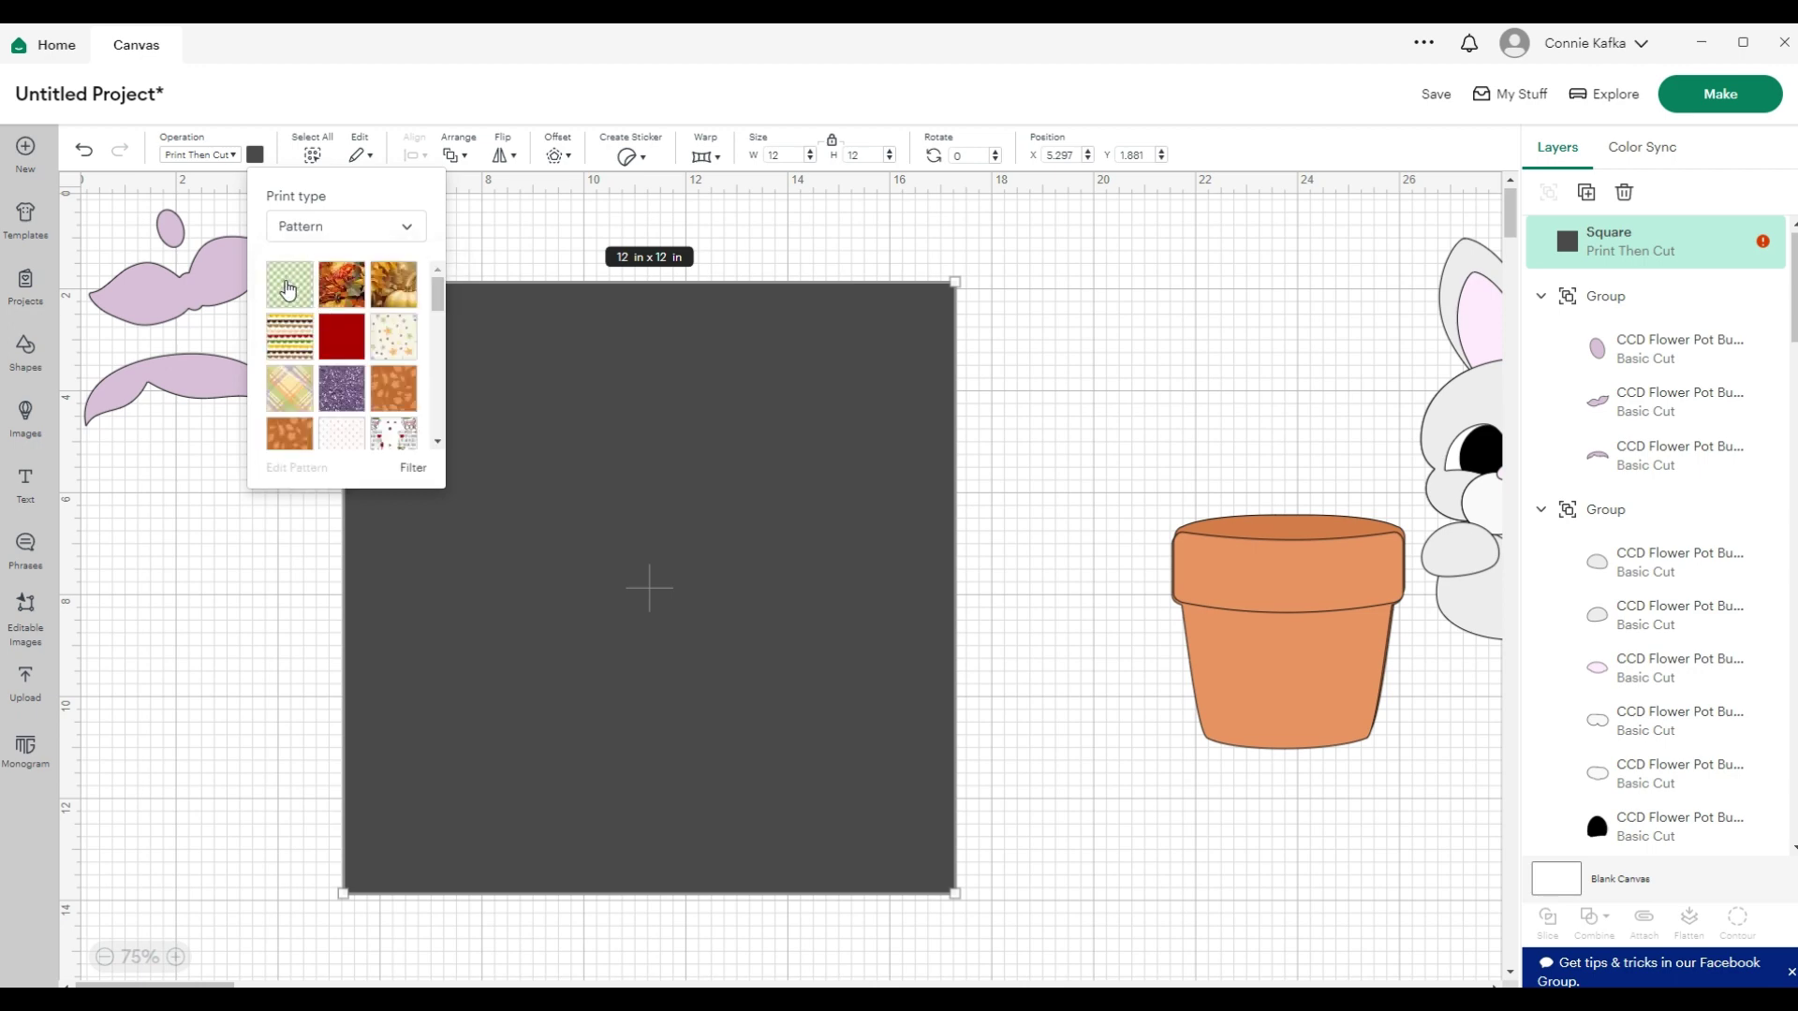
pyautogui.click(287, 290)
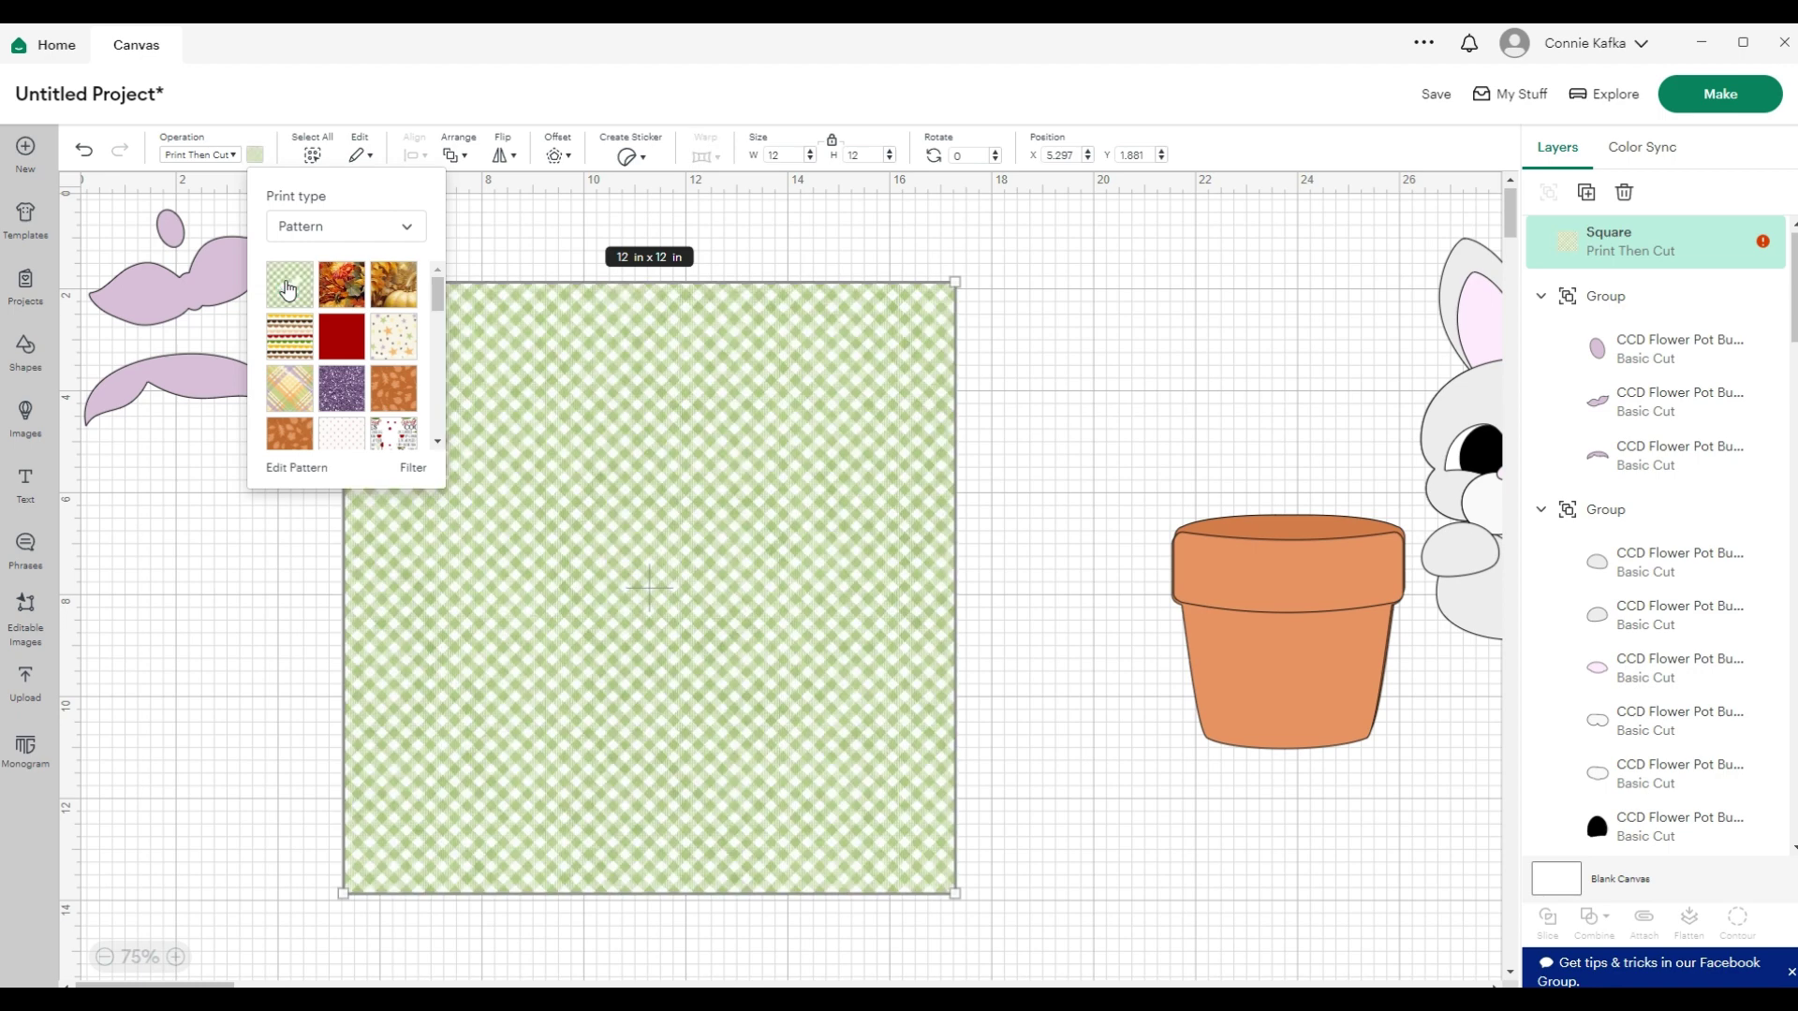
pyautogui.click(1065, 658)
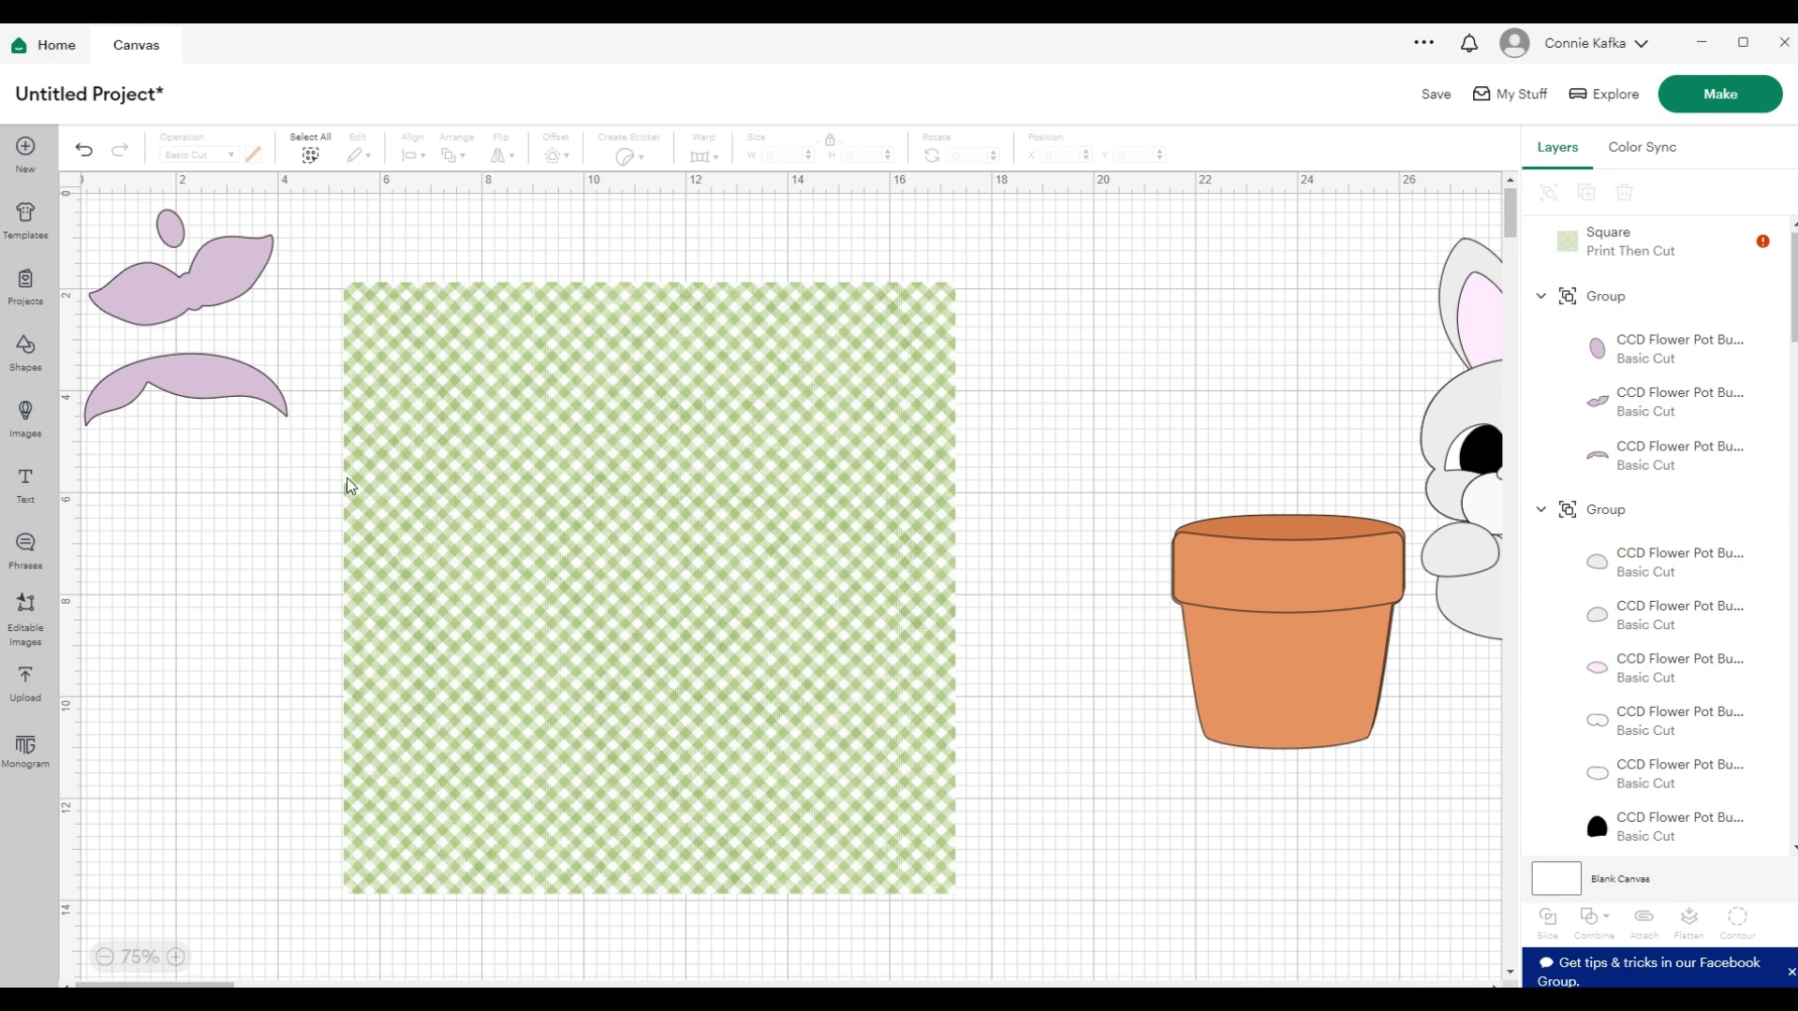
# Move the group of three purple shapes onto the patterned square's upper-left area, at about X 5.79, Y 2.28, and bring it to the front
pyautogui.moveTo(288, 480); pyautogui.dragTo(133, 211)
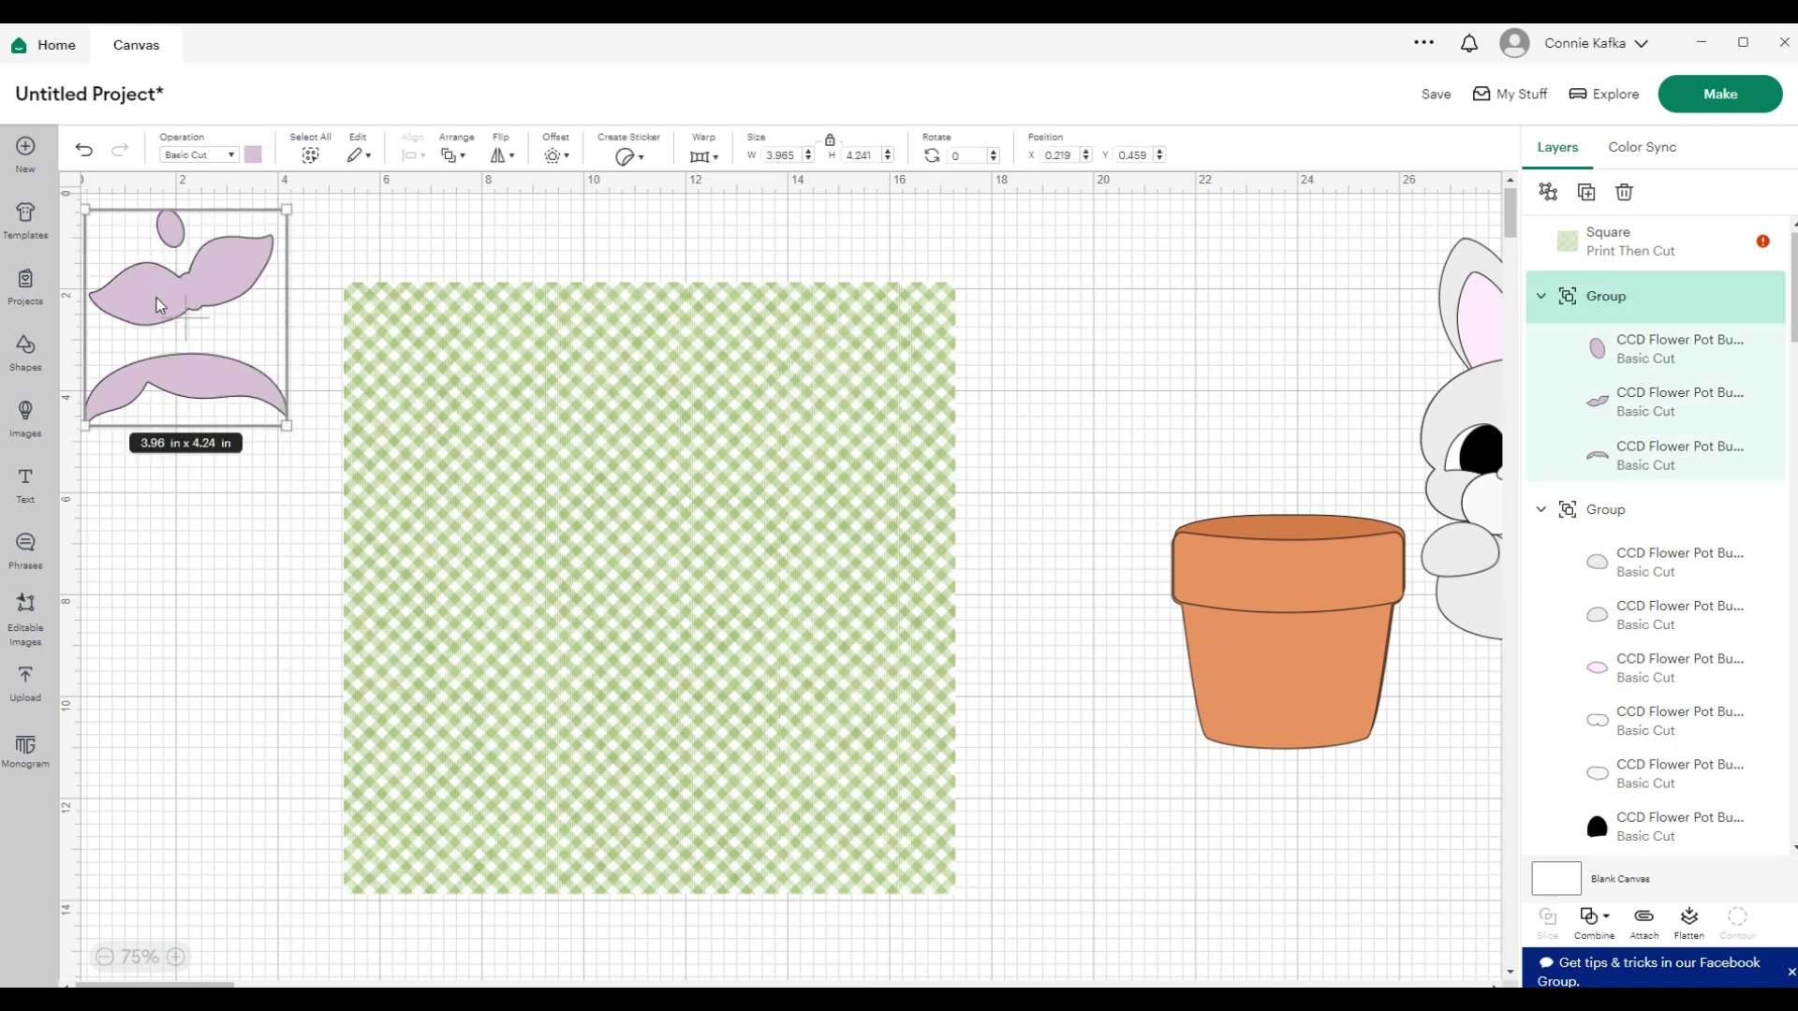
pyautogui.click(156, 301)
pyautogui.moveTo(155, 298); pyautogui.dragTo(456, 394)
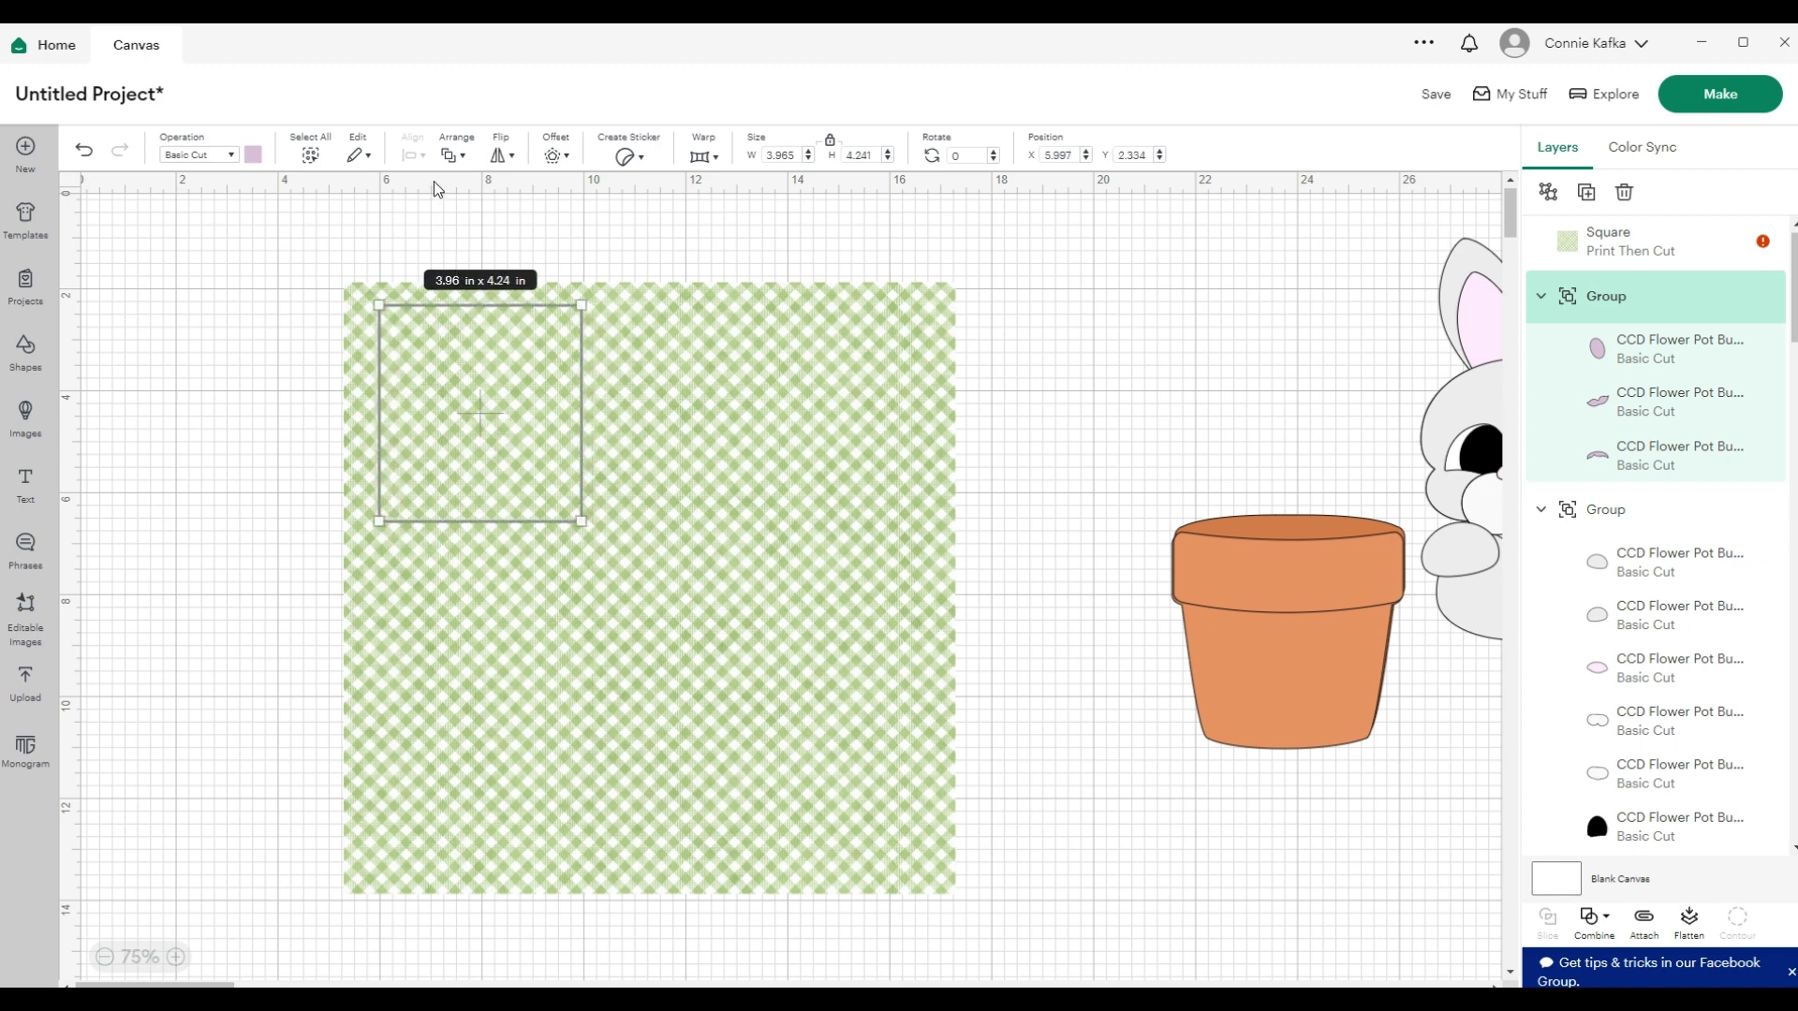
pyautogui.click(454, 154)
pyautogui.click(490, 190)
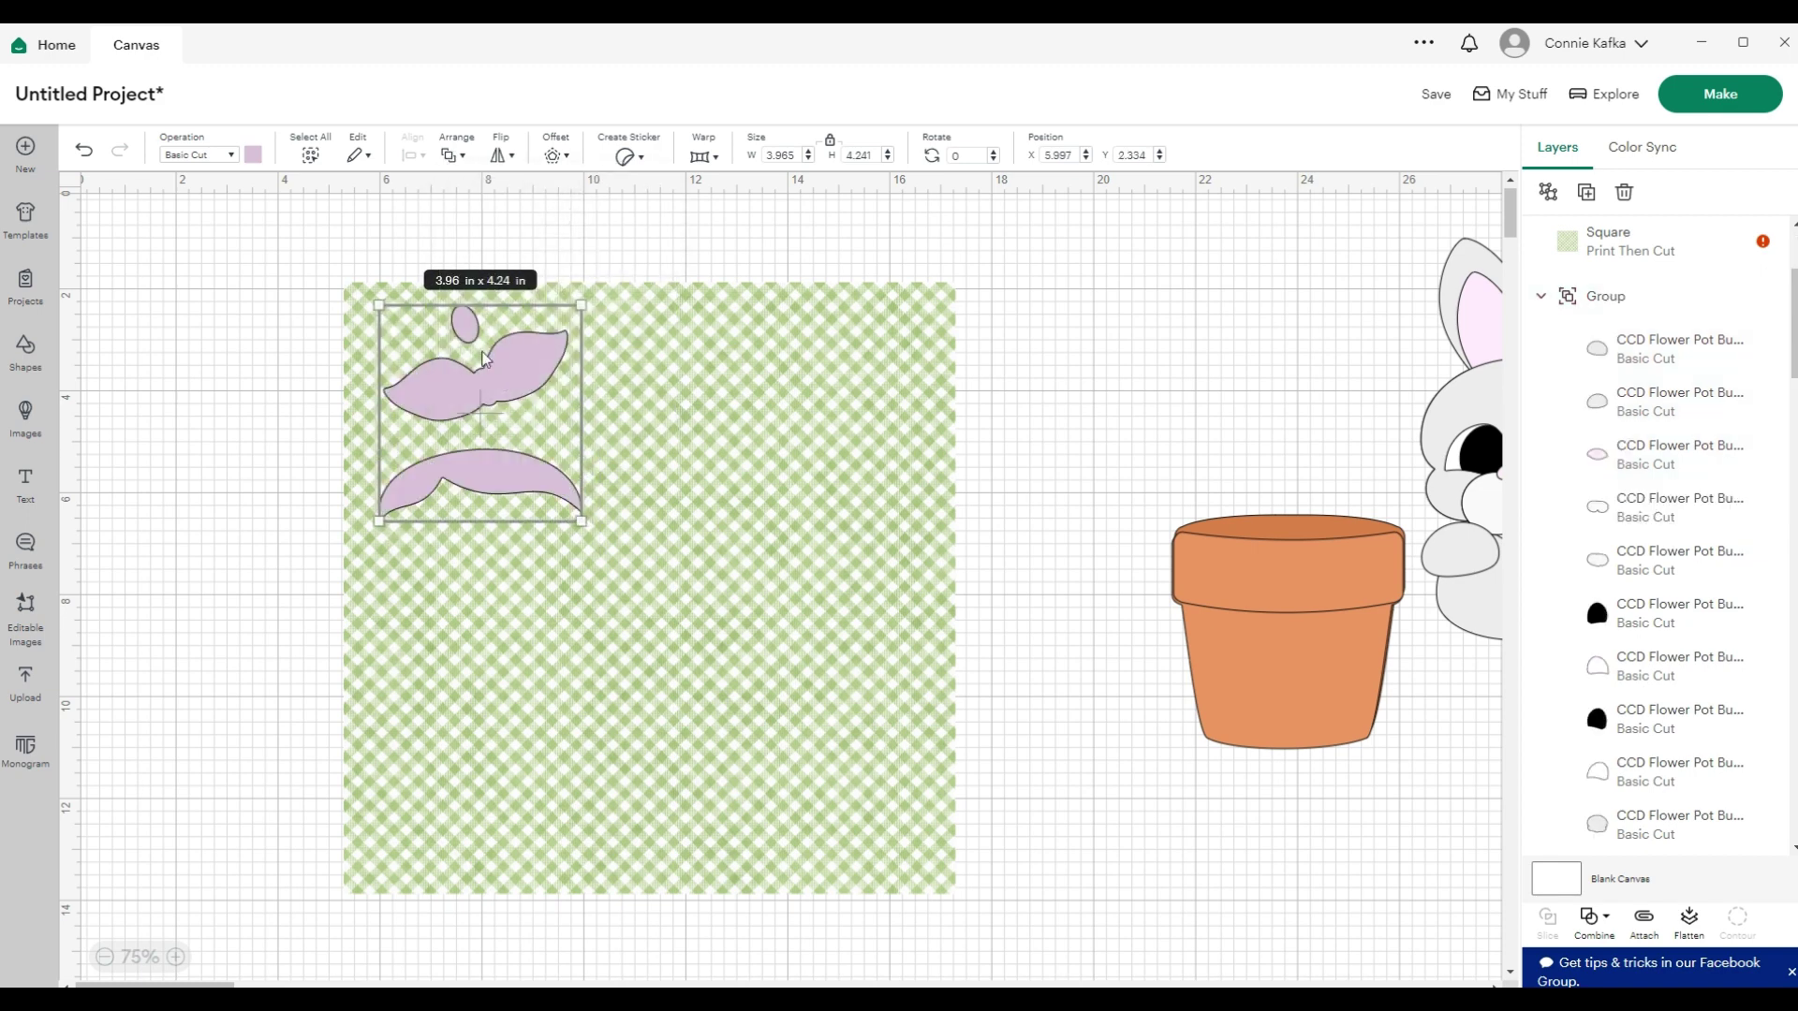
pyautogui.moveTo(483, 358); pyautogui.dragTo(472, 356)
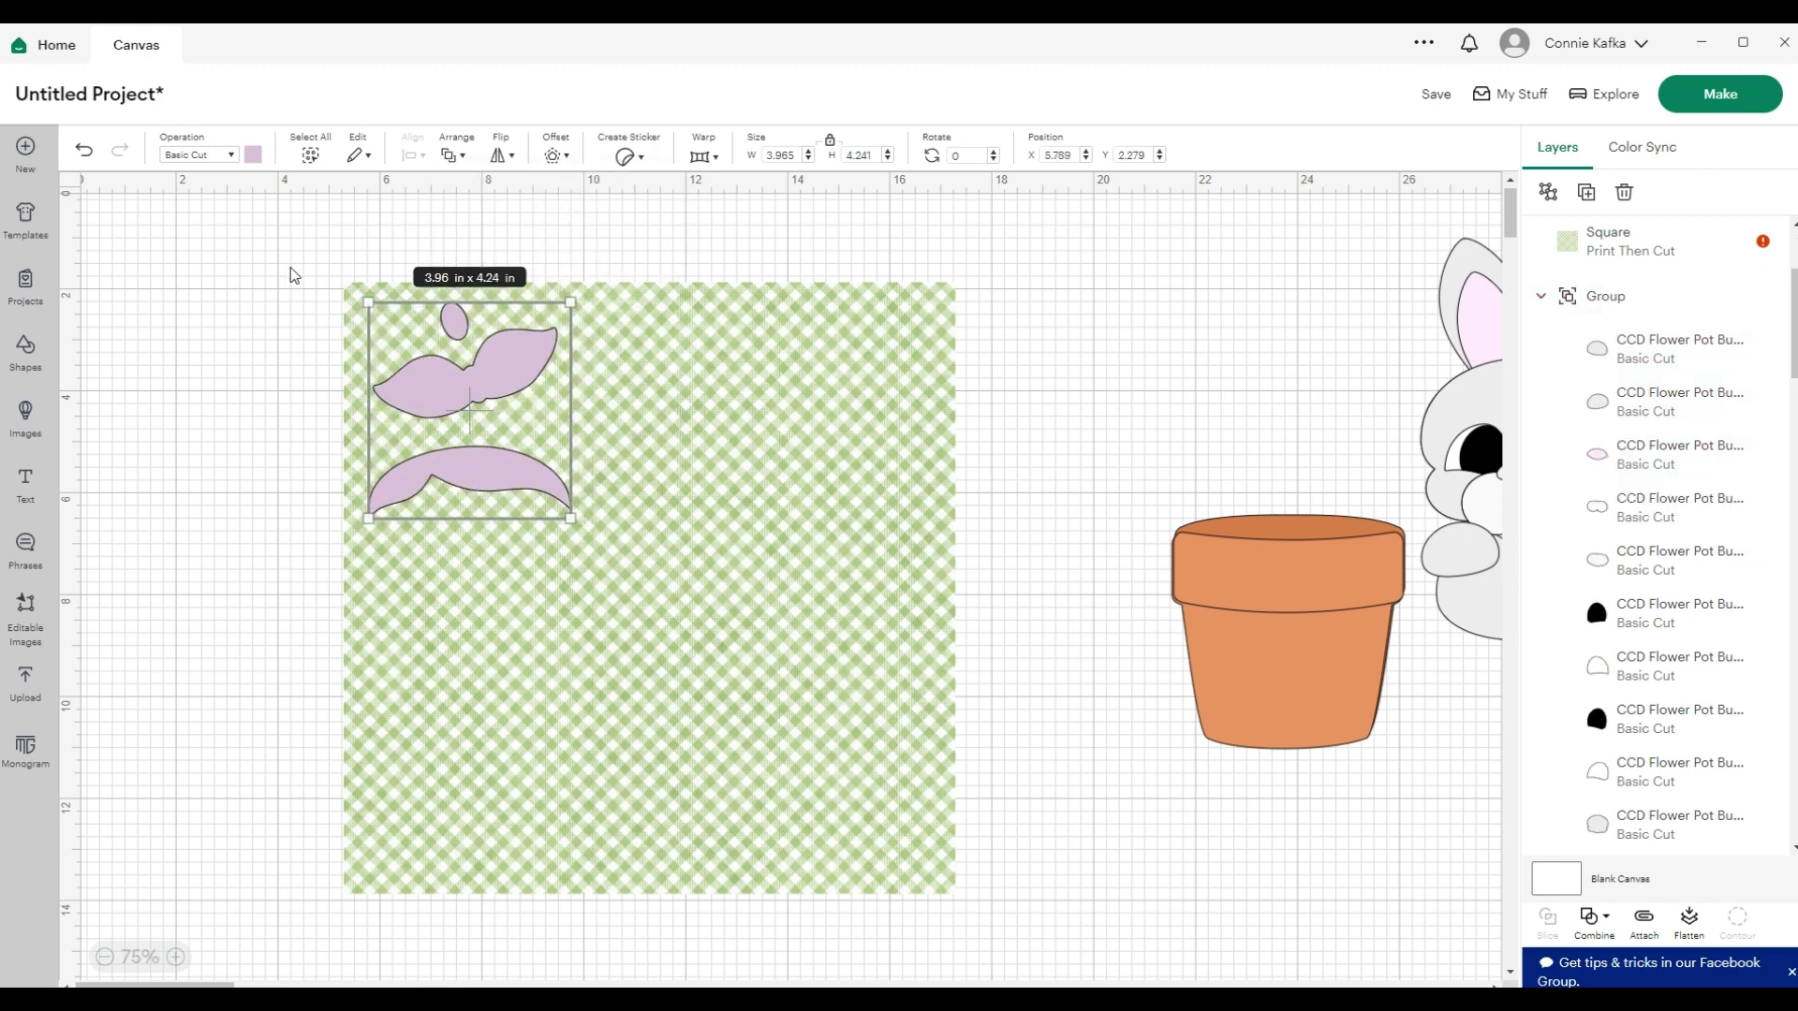
pyautogui.click(276, 243)
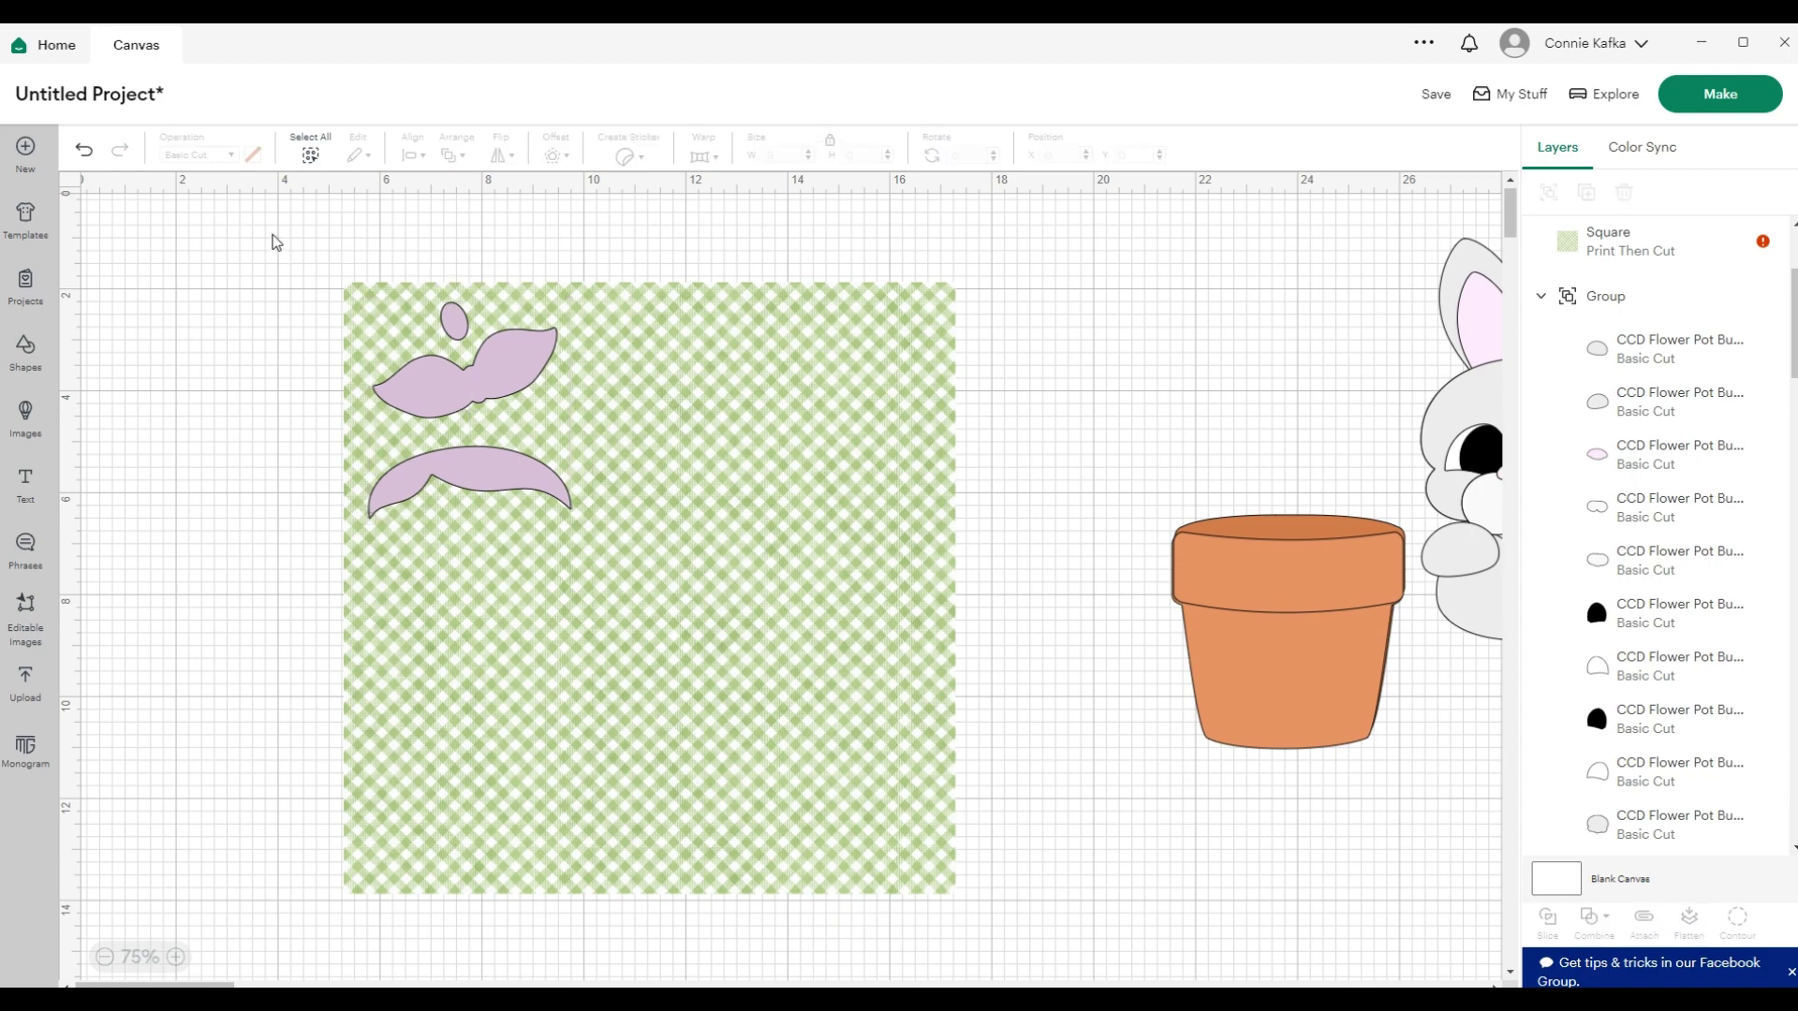
# Move the purple group back off the patterned square to about X 0.47, Y 0.79 and ungroup its three shapes
pyautogui.moveTo(276, 243); pyautogui.dragTo(758, 573)
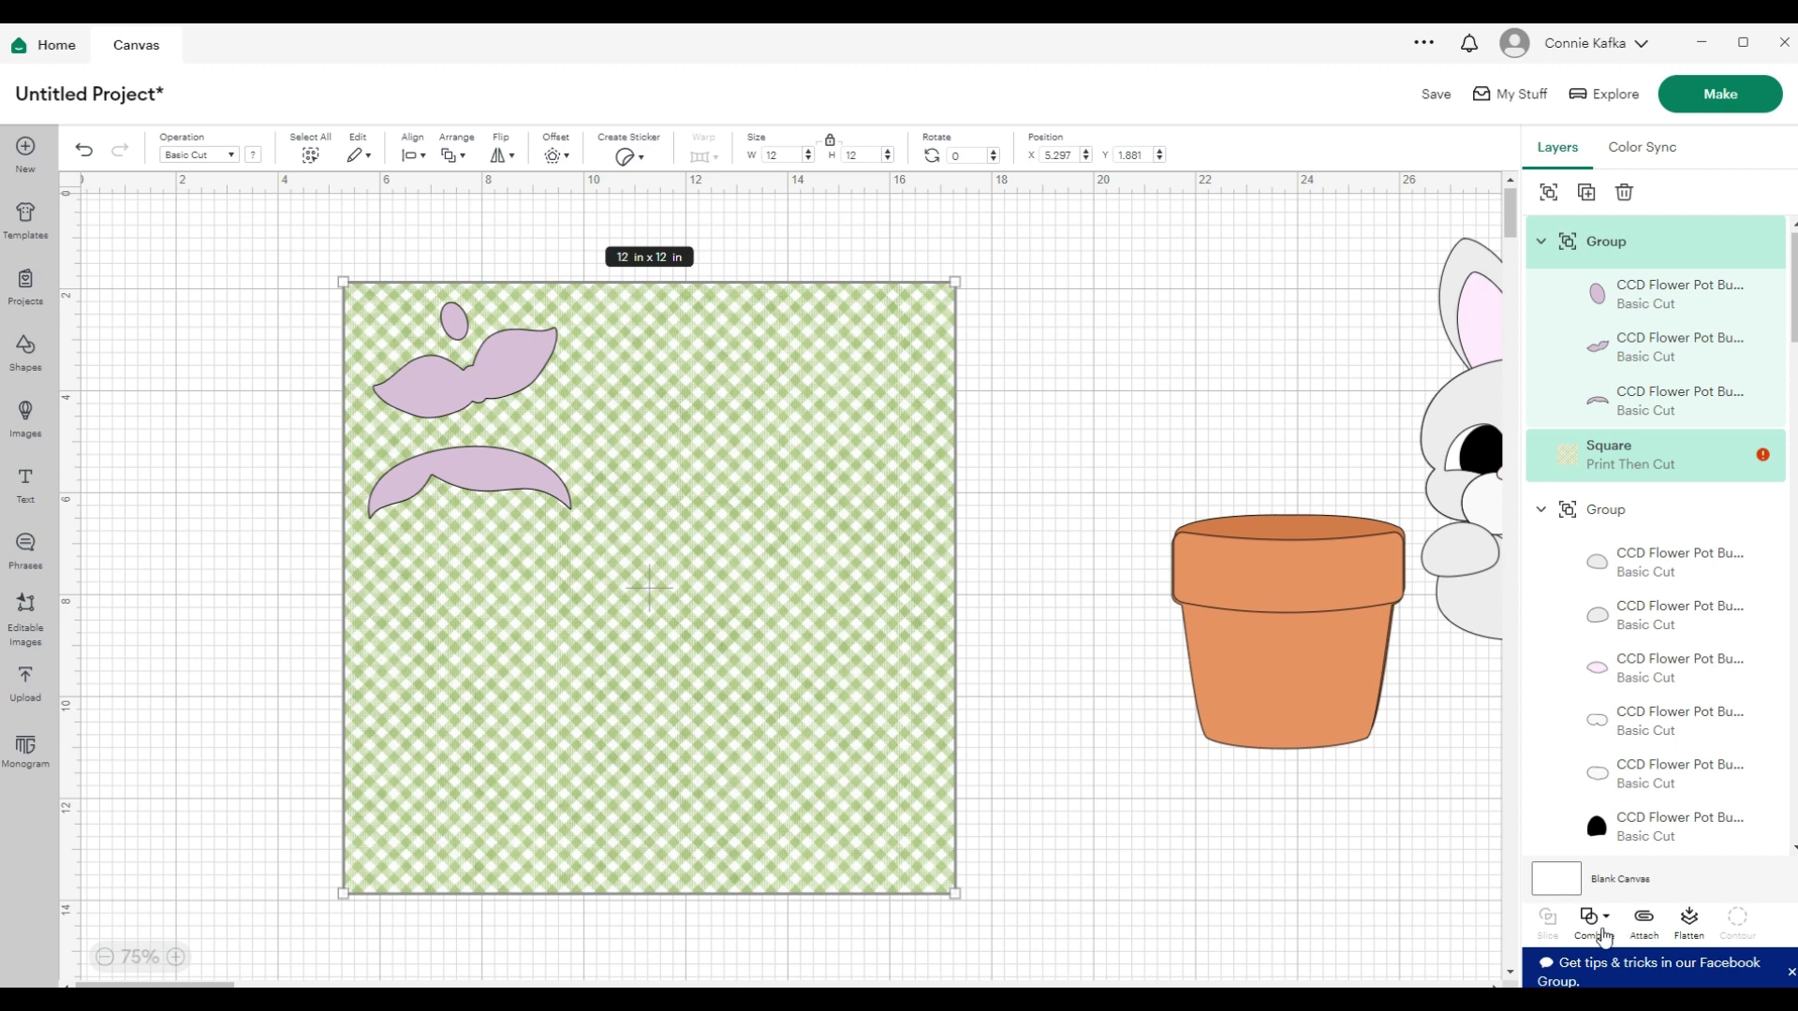
pyautogui.click(224, 517)
pyautogui.click(525, 384)
pyautogui.moveTo(524, 384); pyautogui.dragTo(253, 309)
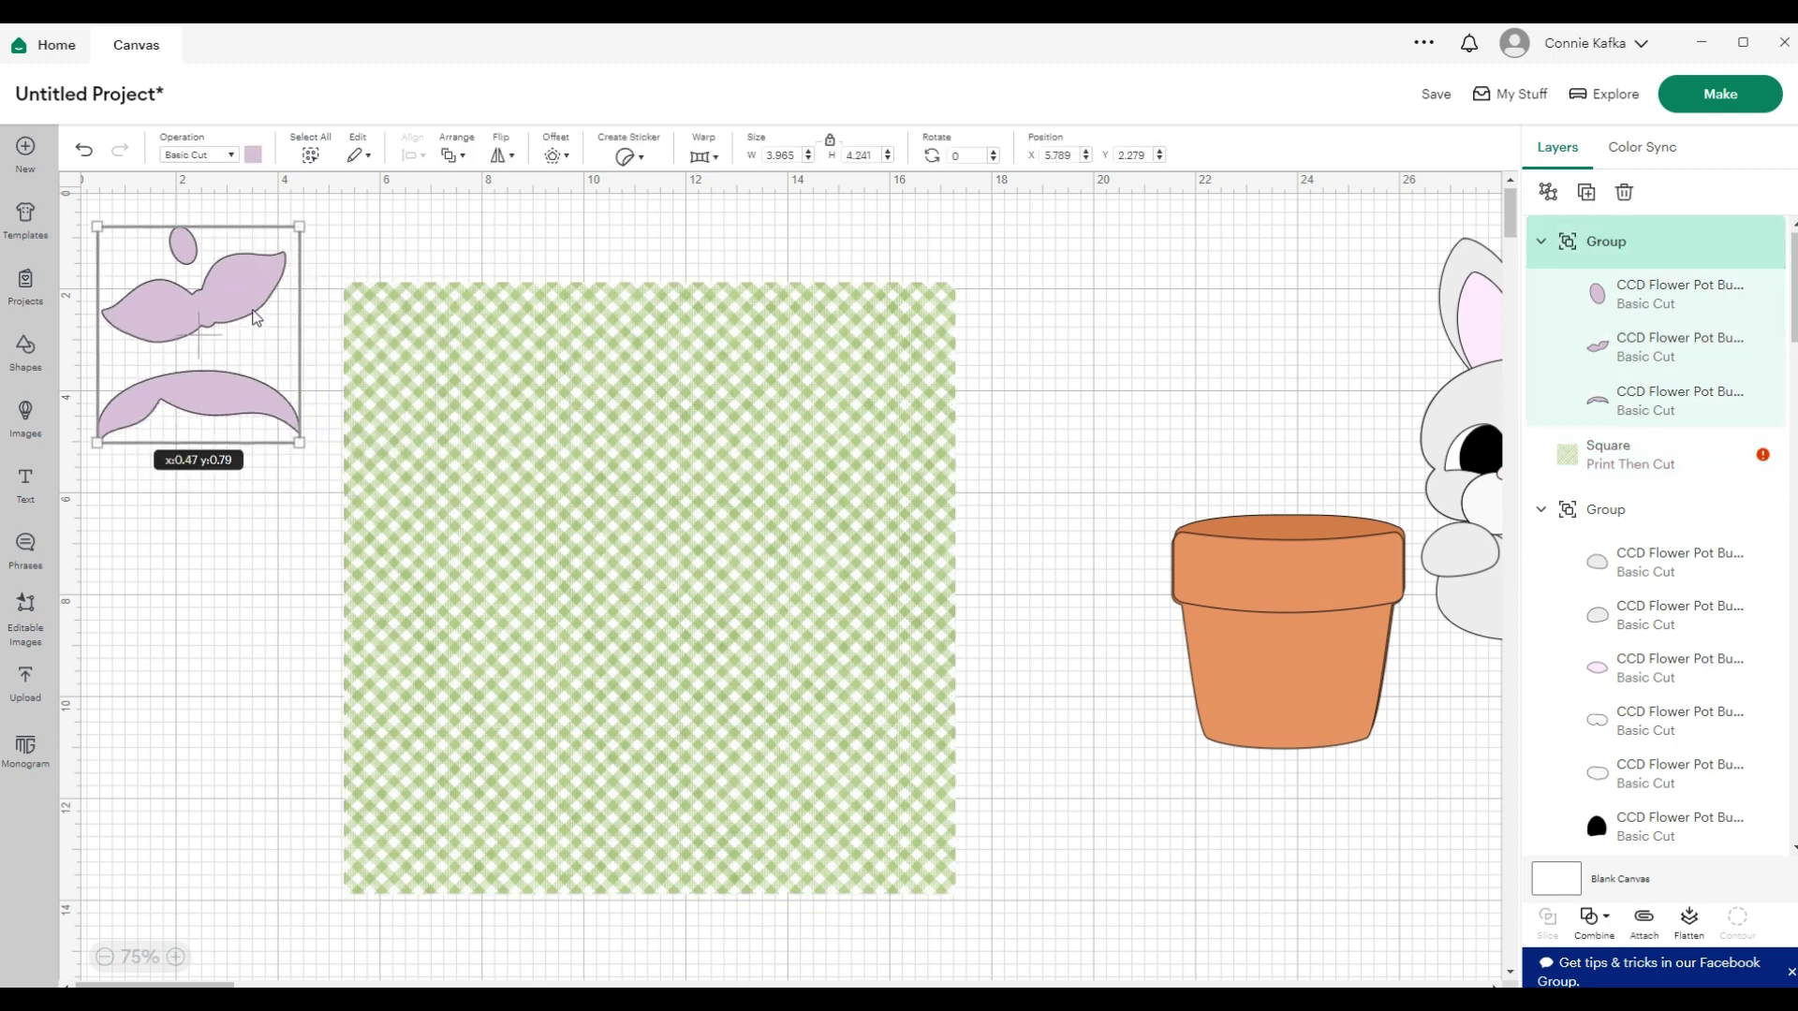
pyautogui.click(1548, 192)
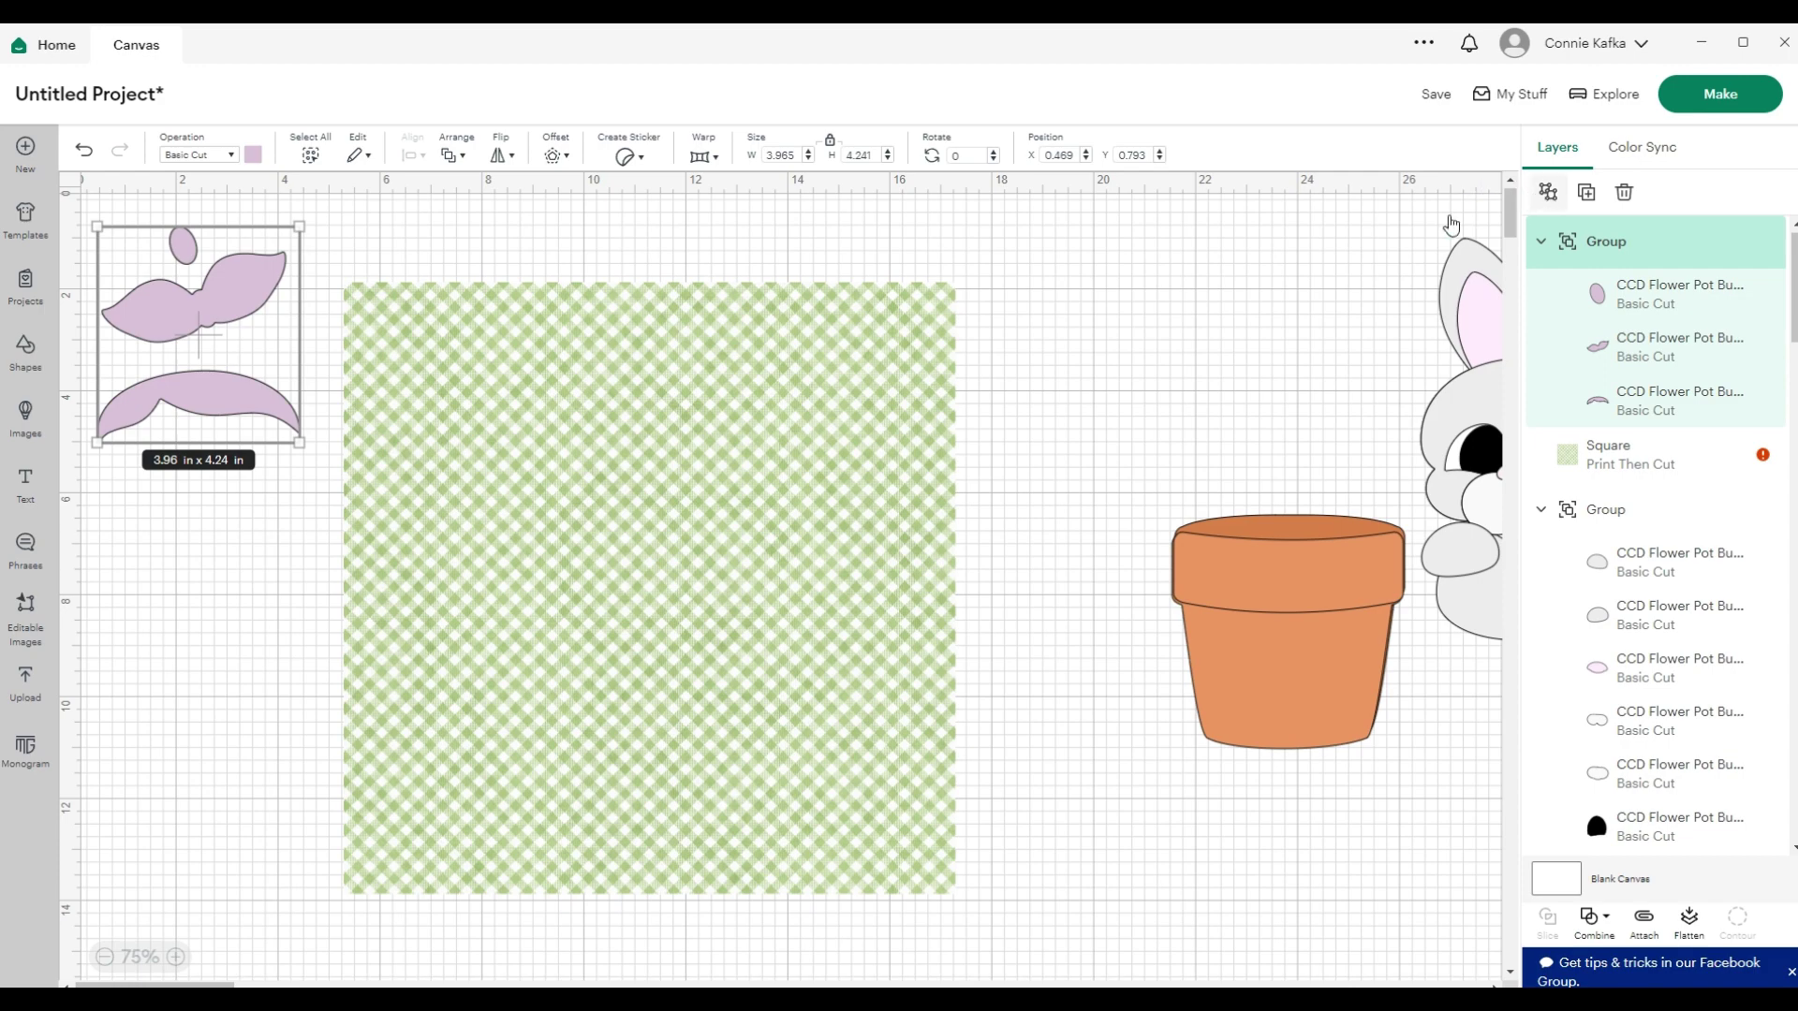
pyautogui.click(25, 618)
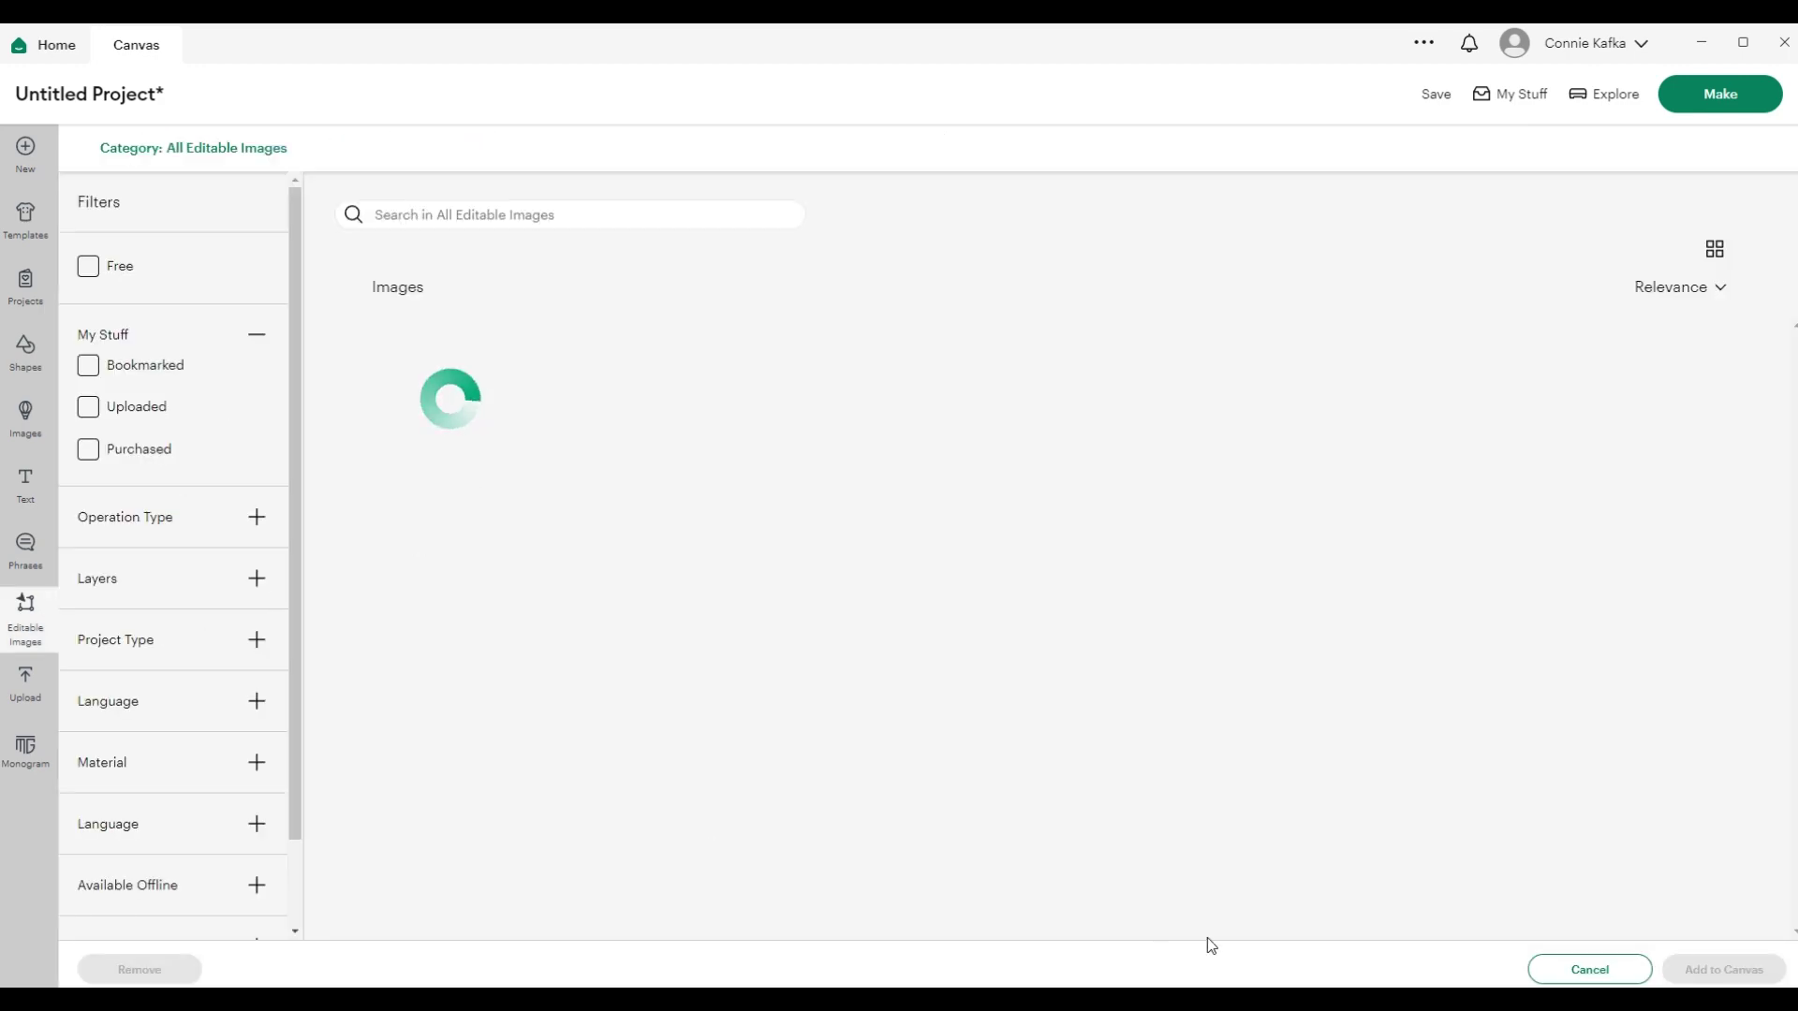
pyautogui.click(1588, 969)
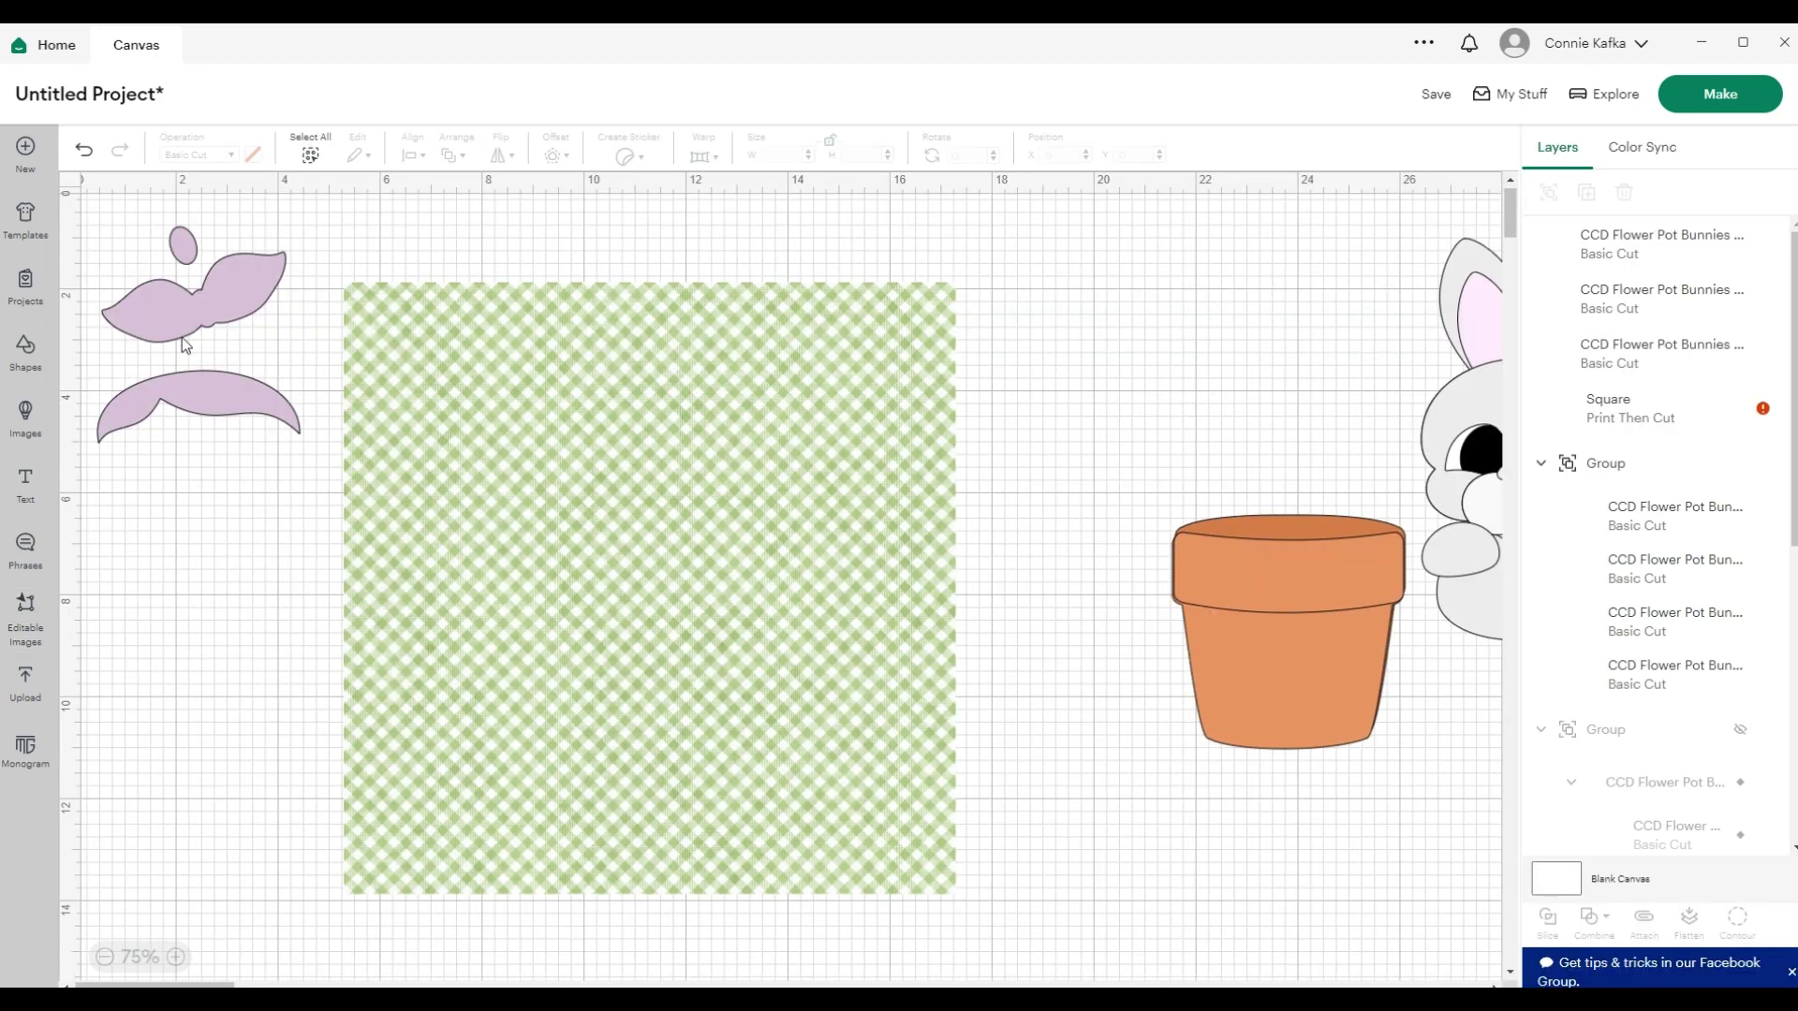
# Place the curved purple shape on the patterned square at about X 5.84, Y 2.28 and slice the two
pyautogui.moveTo(201, 396); pyautogui.dragTo(449, 334)
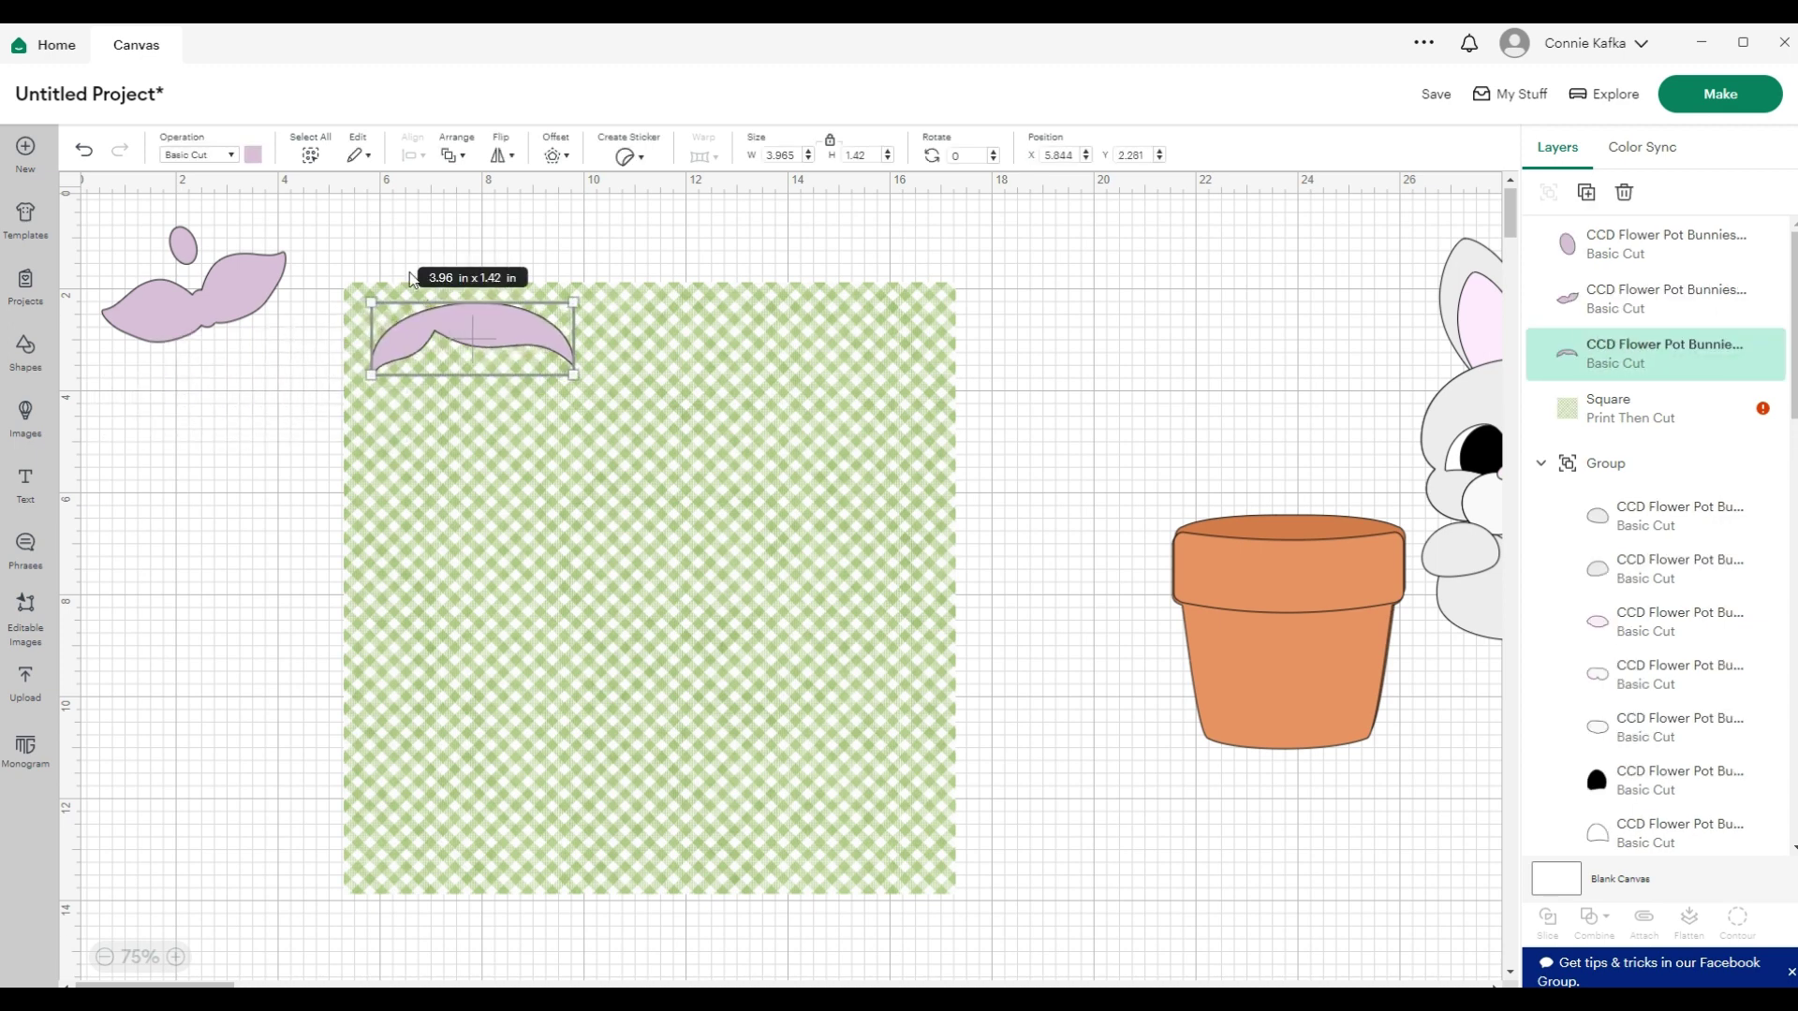
pyautogui.moveTo(365, 223); pyautogui.dragTo(538, 405)
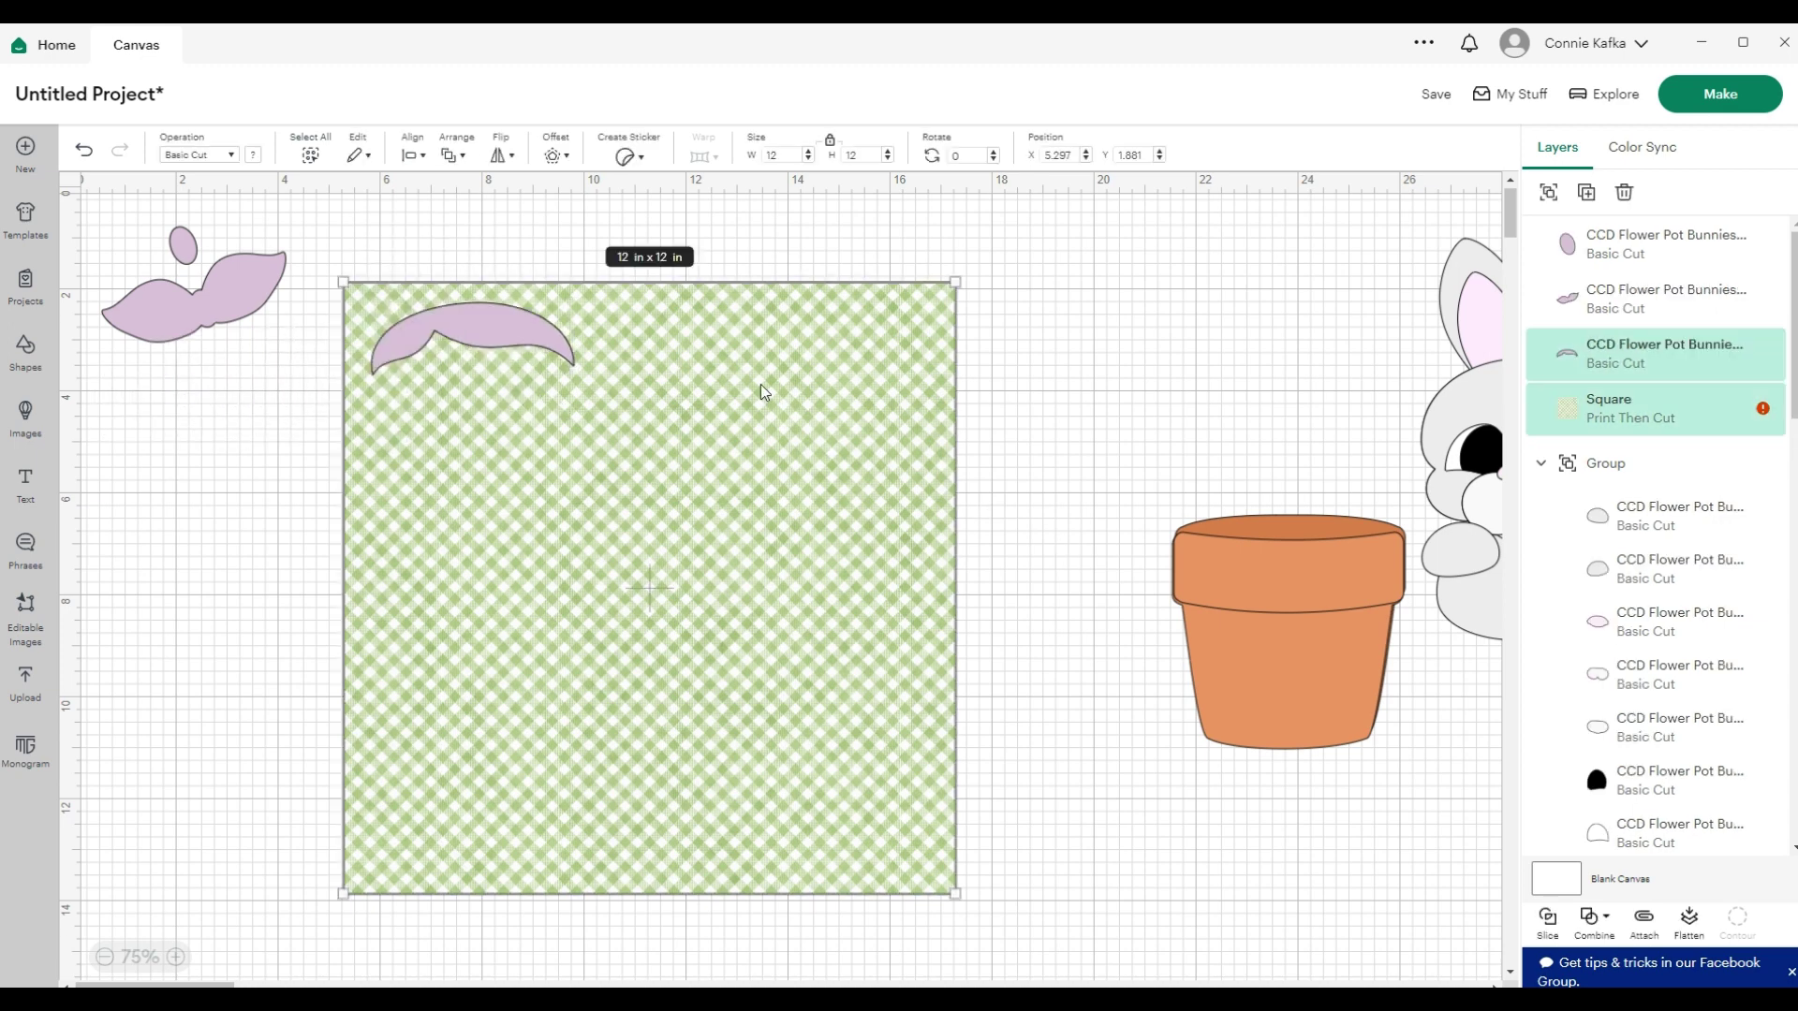
pyautogui.click(1547, 922)
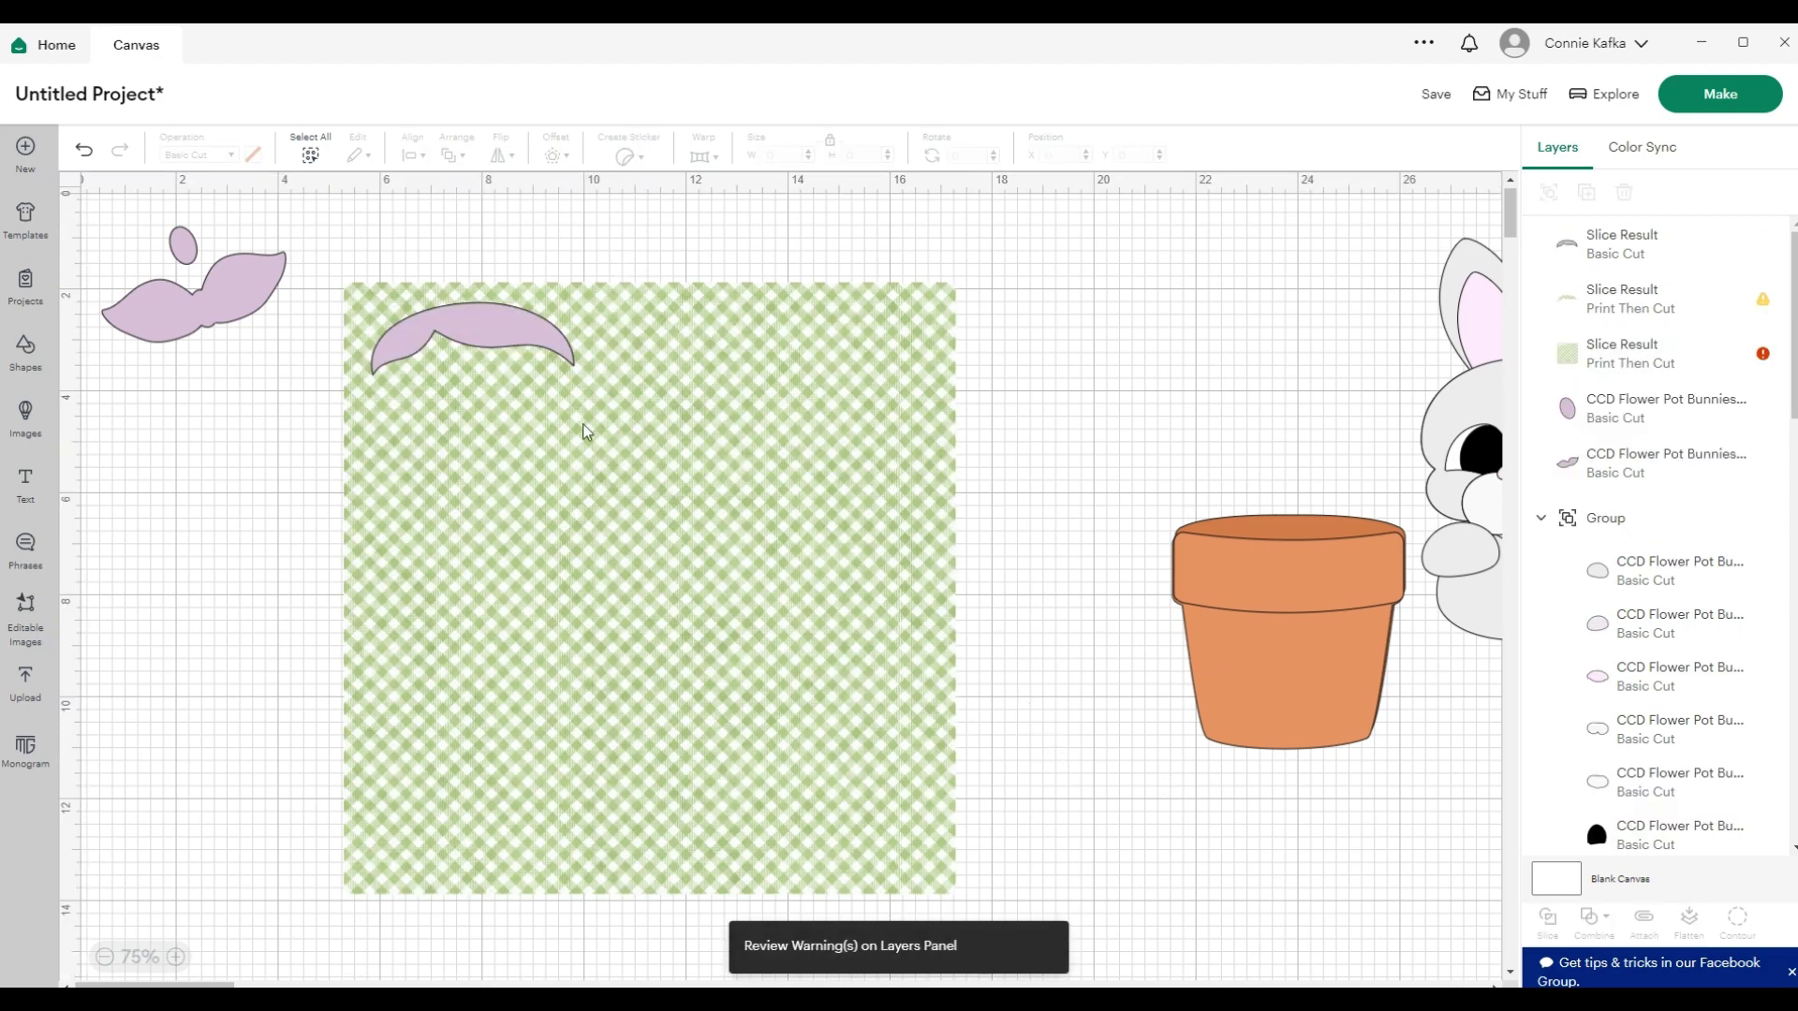
# Separate the slice results by moving the leftover square to about X 7.45, Y 6.64 and the purple curve off the gingham cutout
pyautogui.moveTo(582, 423); pyautogui.dragTo(692, 665)
pyautogui.moveTo(482, 345); pyautogui.dragTo(311, 459)
pyautogui.click(473, 345)
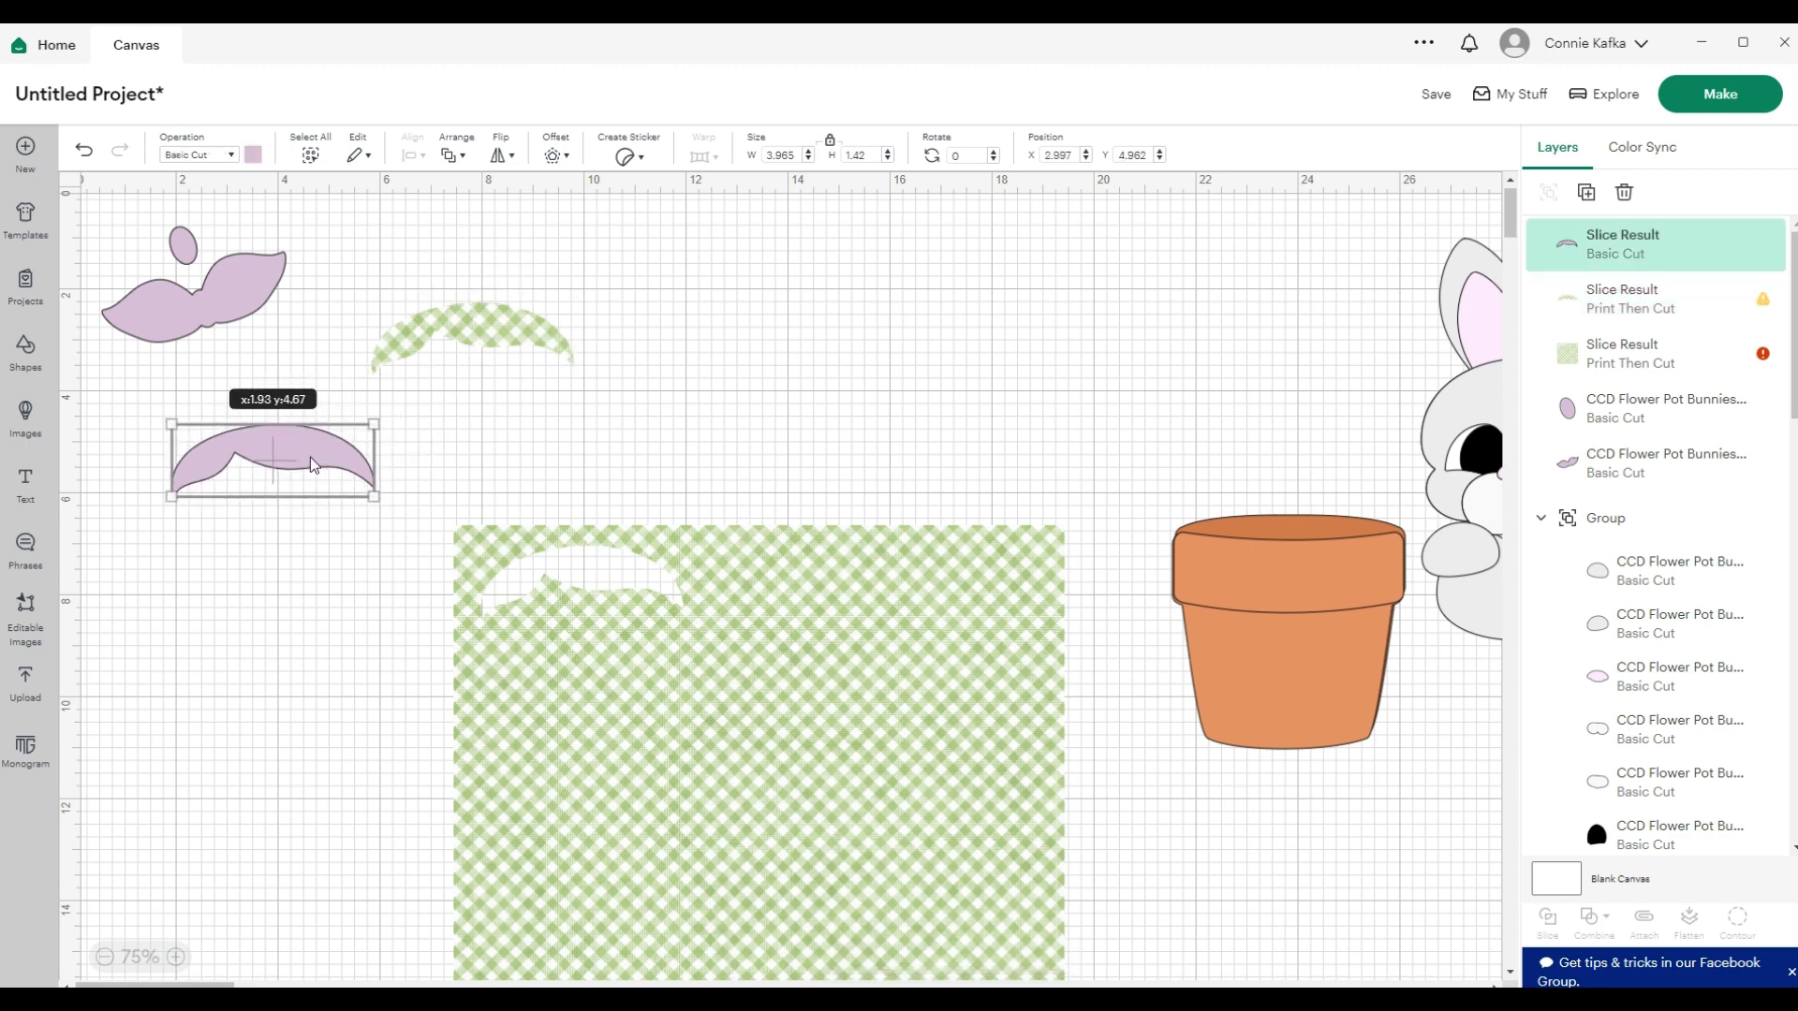
pyautogui.click(488, 338)
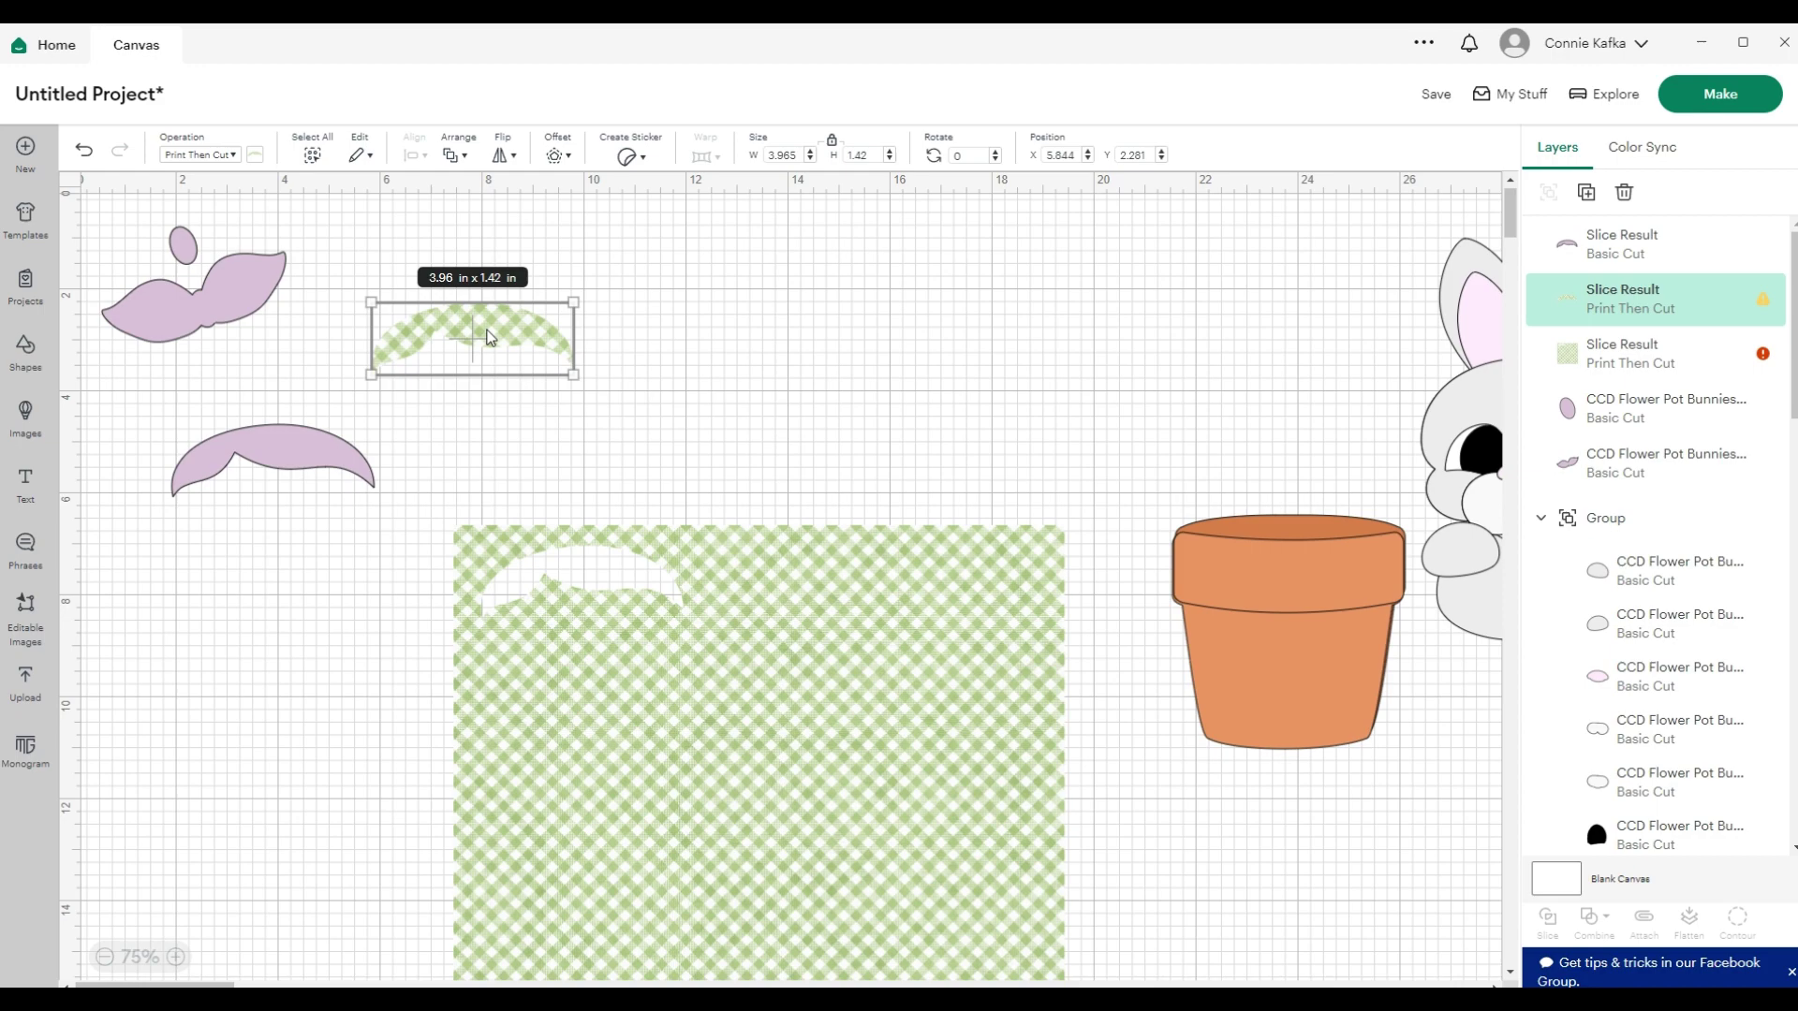
# Try to send the project to the mat preview, dismiss the size warning and hide the oversized leftover square
pyautogui.click(1716, 95)
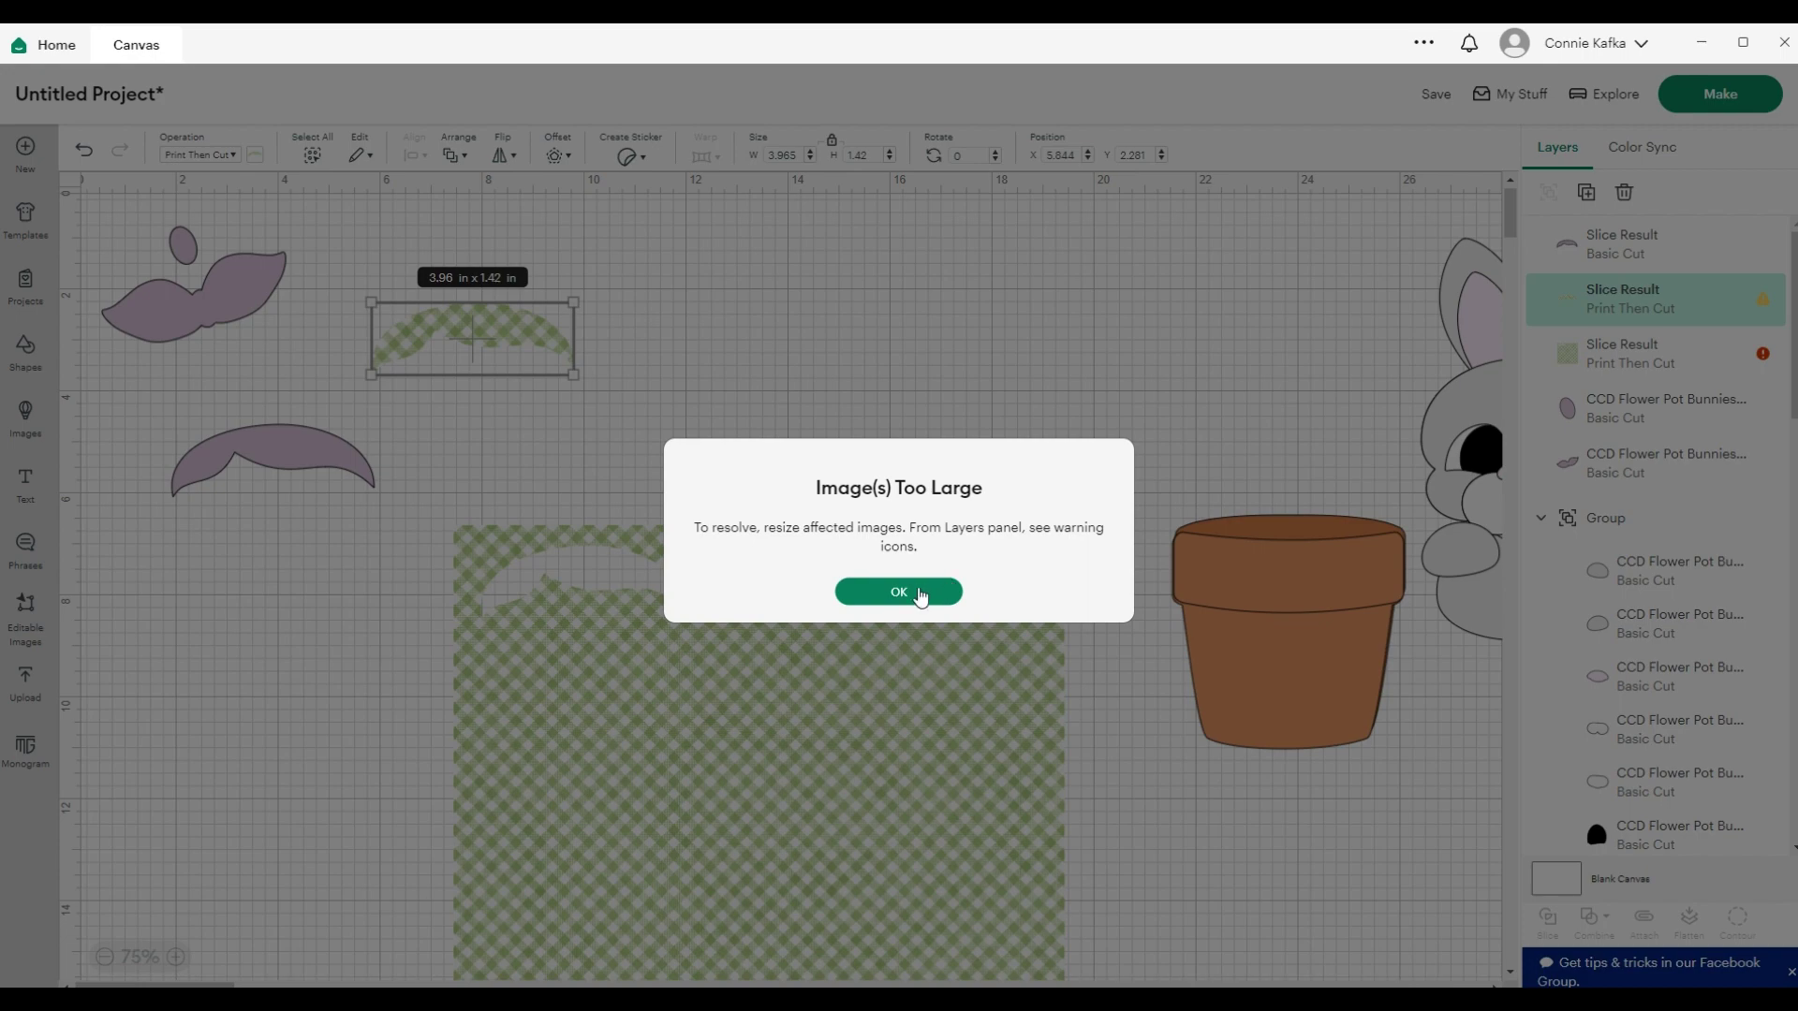
pyautogui.click(918, 591)
pyautogui.click(933, 723)
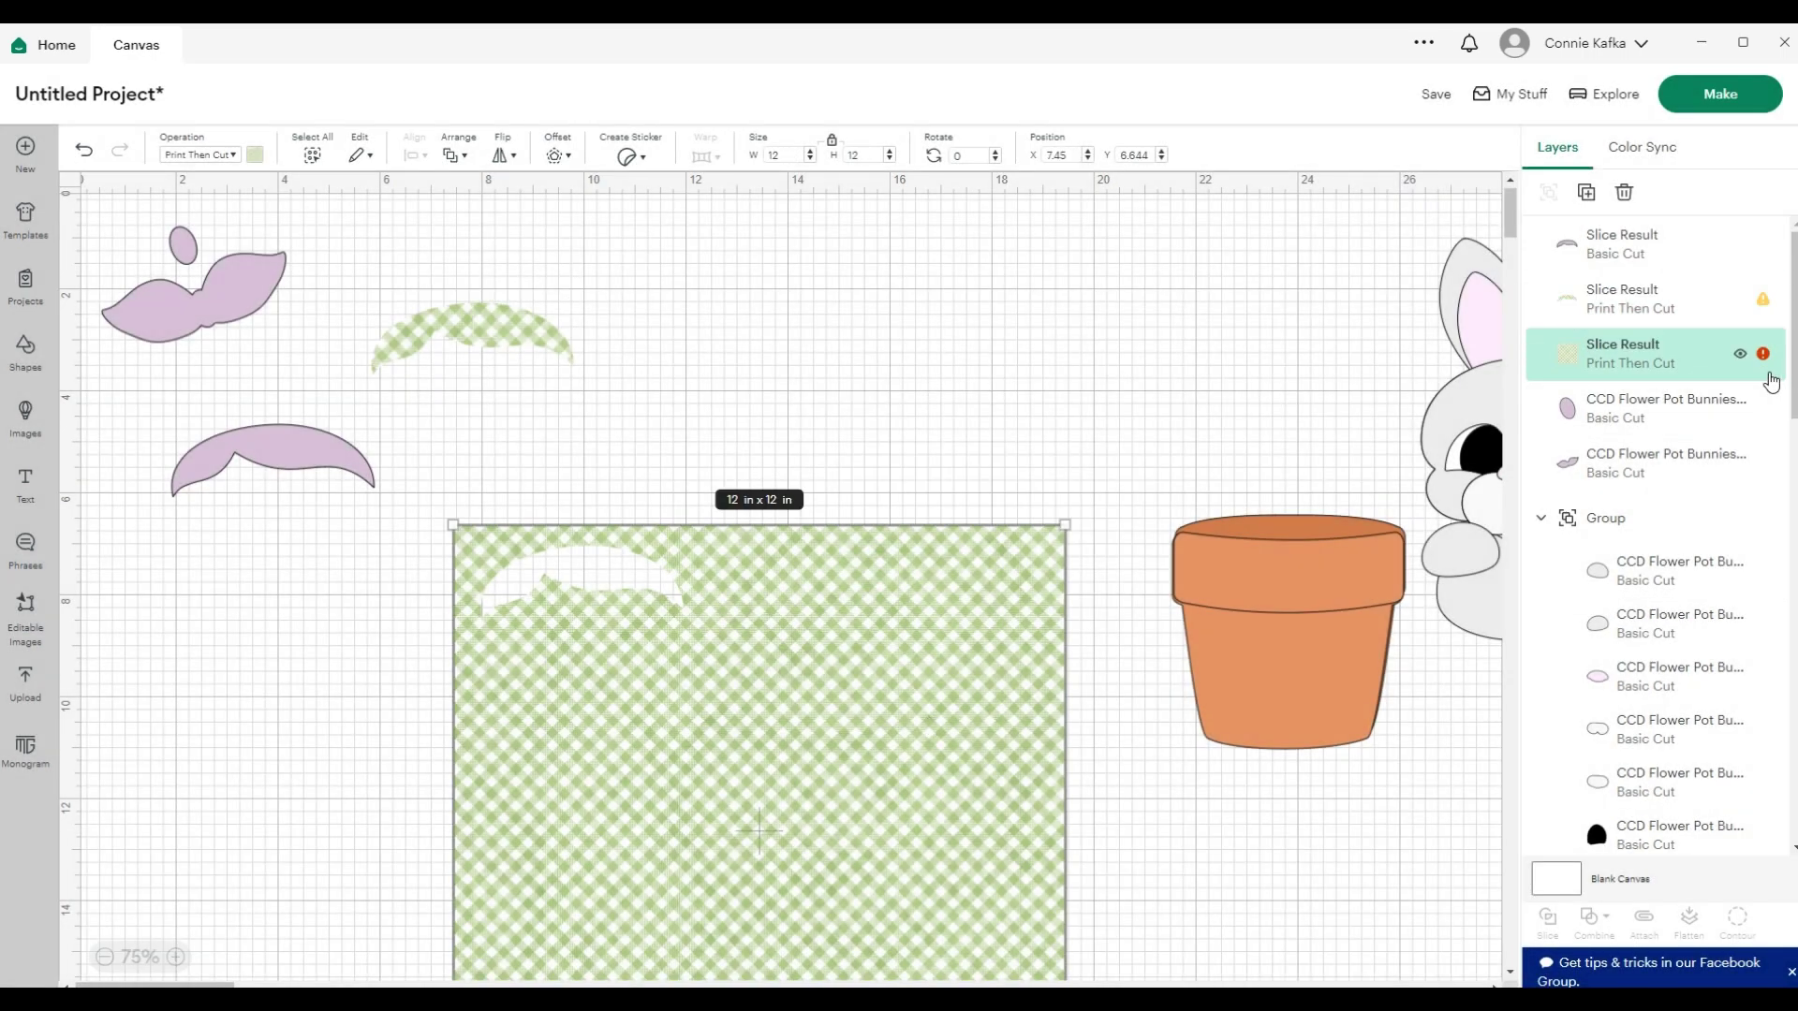
pyautogui.click(1741, 357)
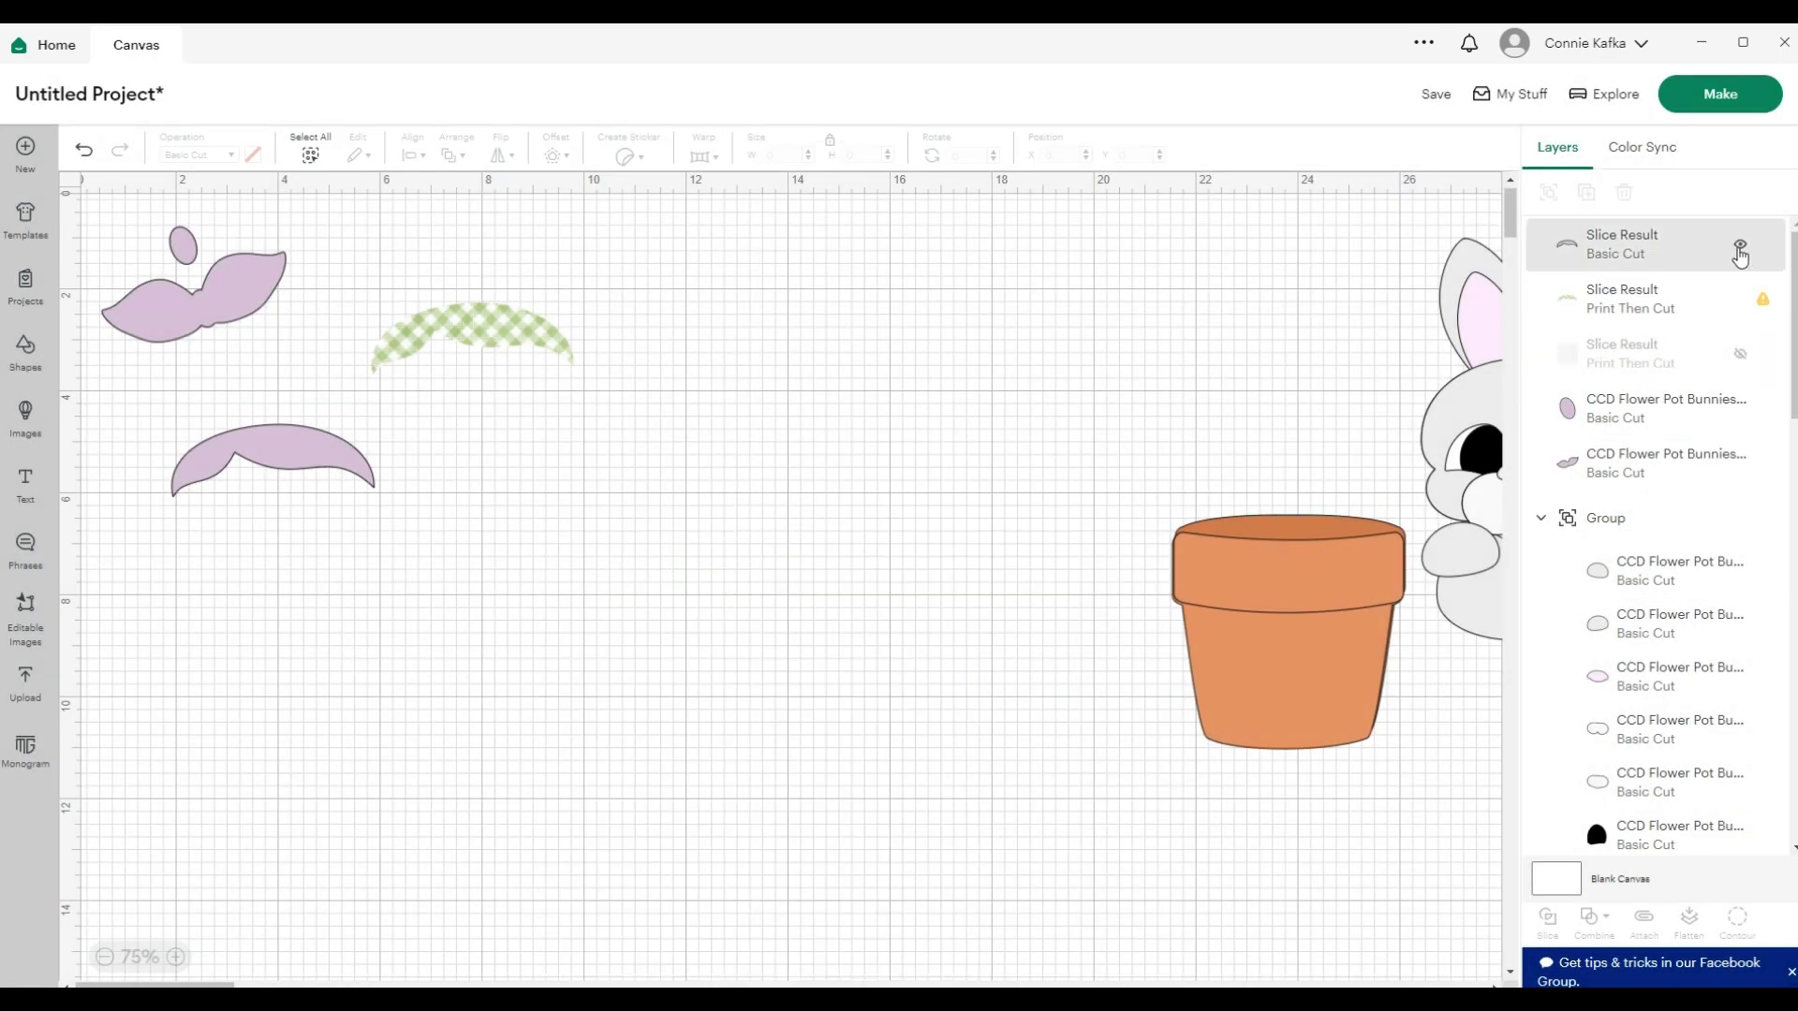
# Preview the gingham curve on the Print Then Cut mat at 150% zoom, then return to the canvas
pyautogui.click(1673, 99)
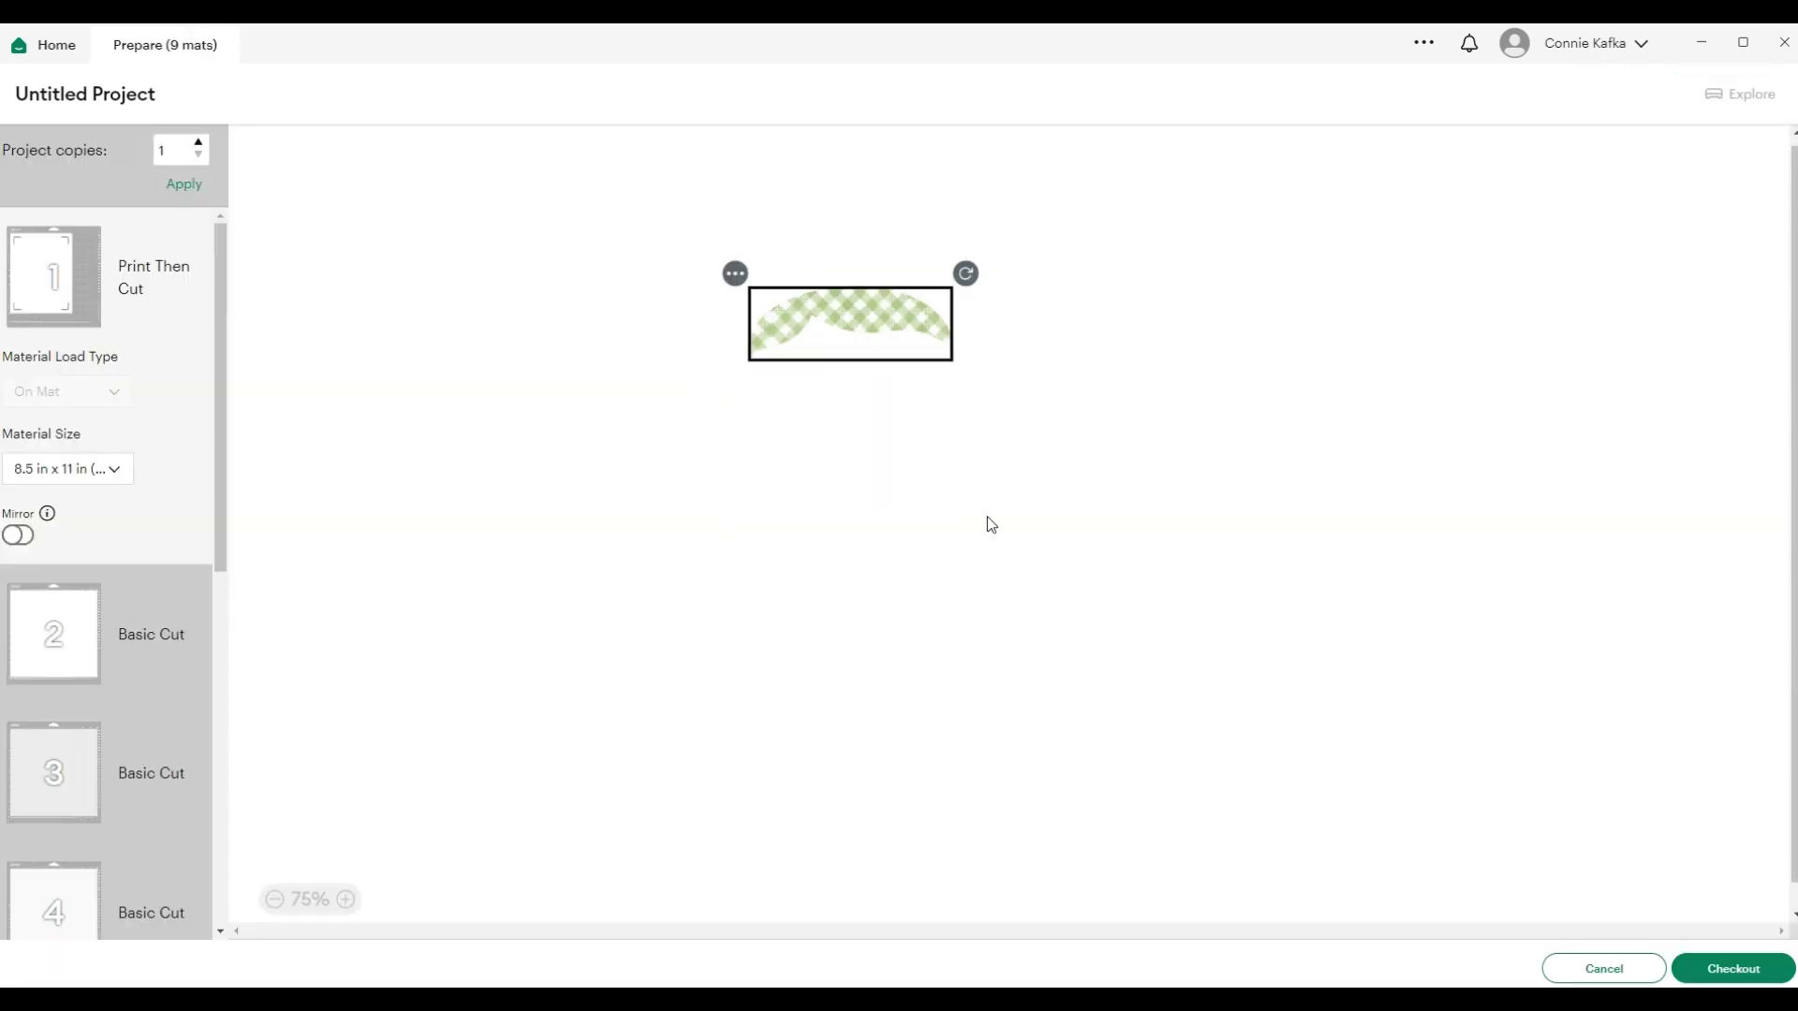
pyautogui.click(354, 899)
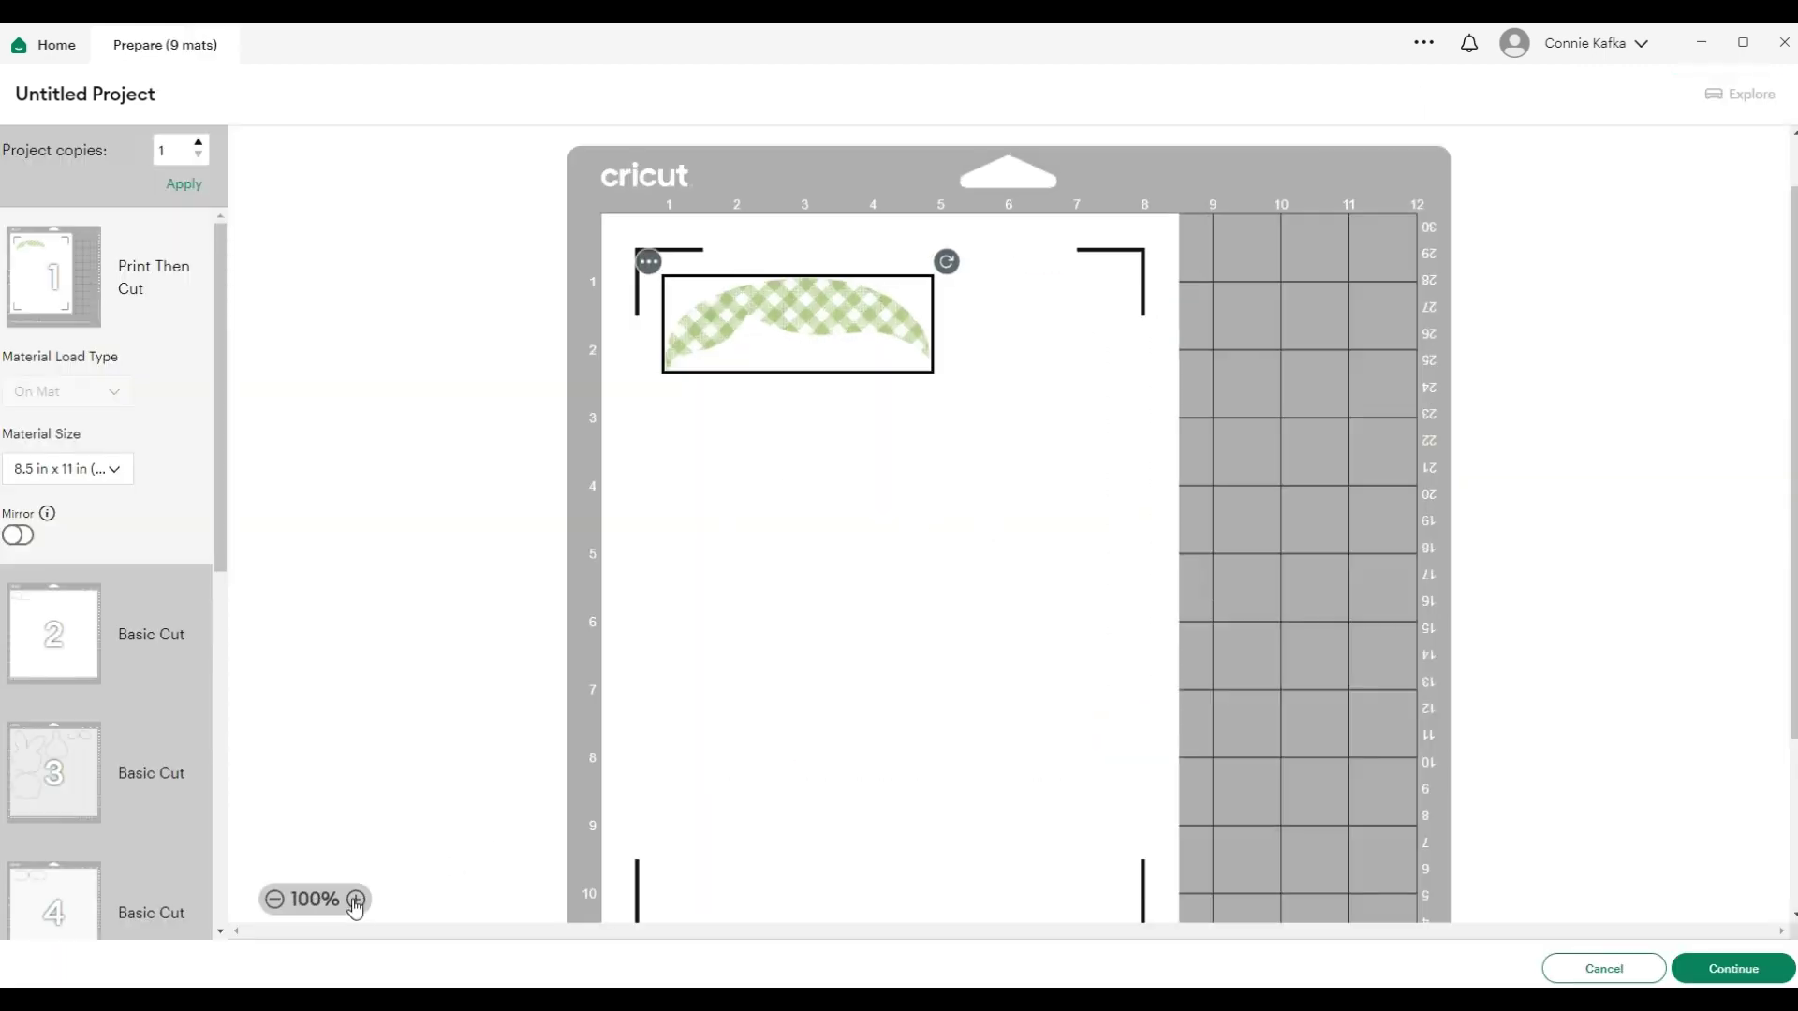
pyautogui.click(353, 900)
pyautogui.click(354, 900)
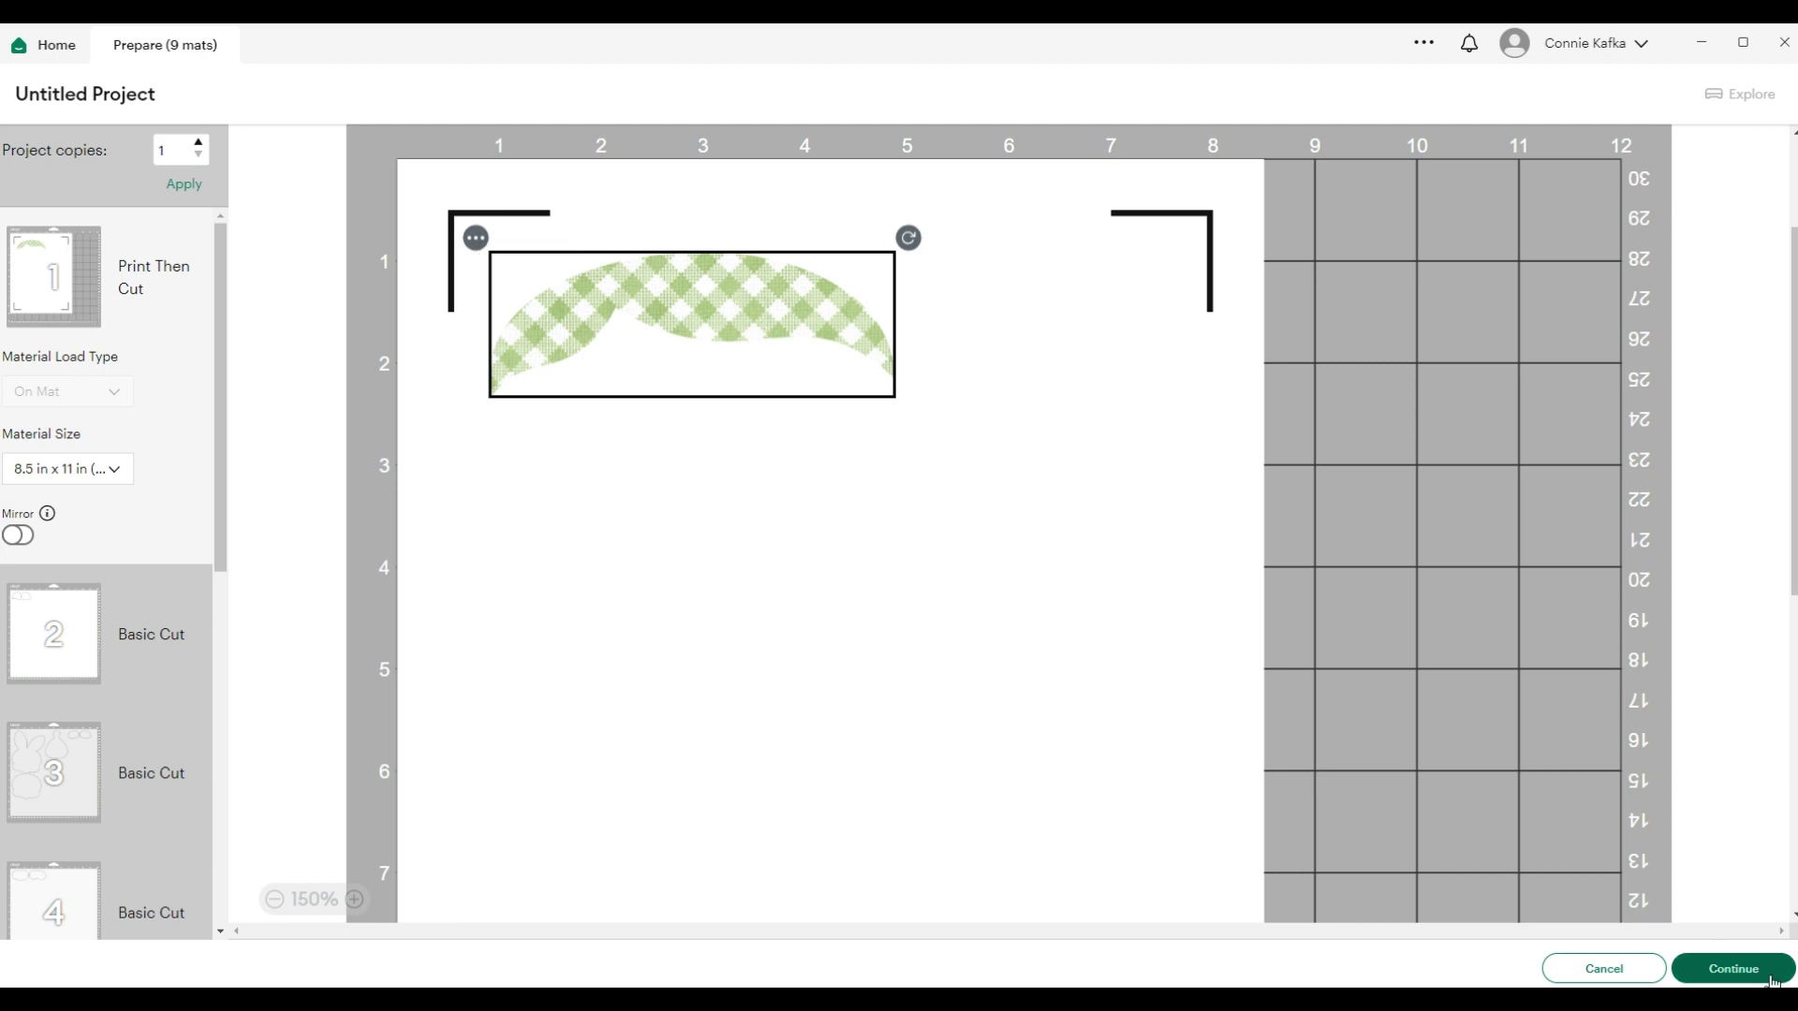
pyautogui.click(1607, 974)
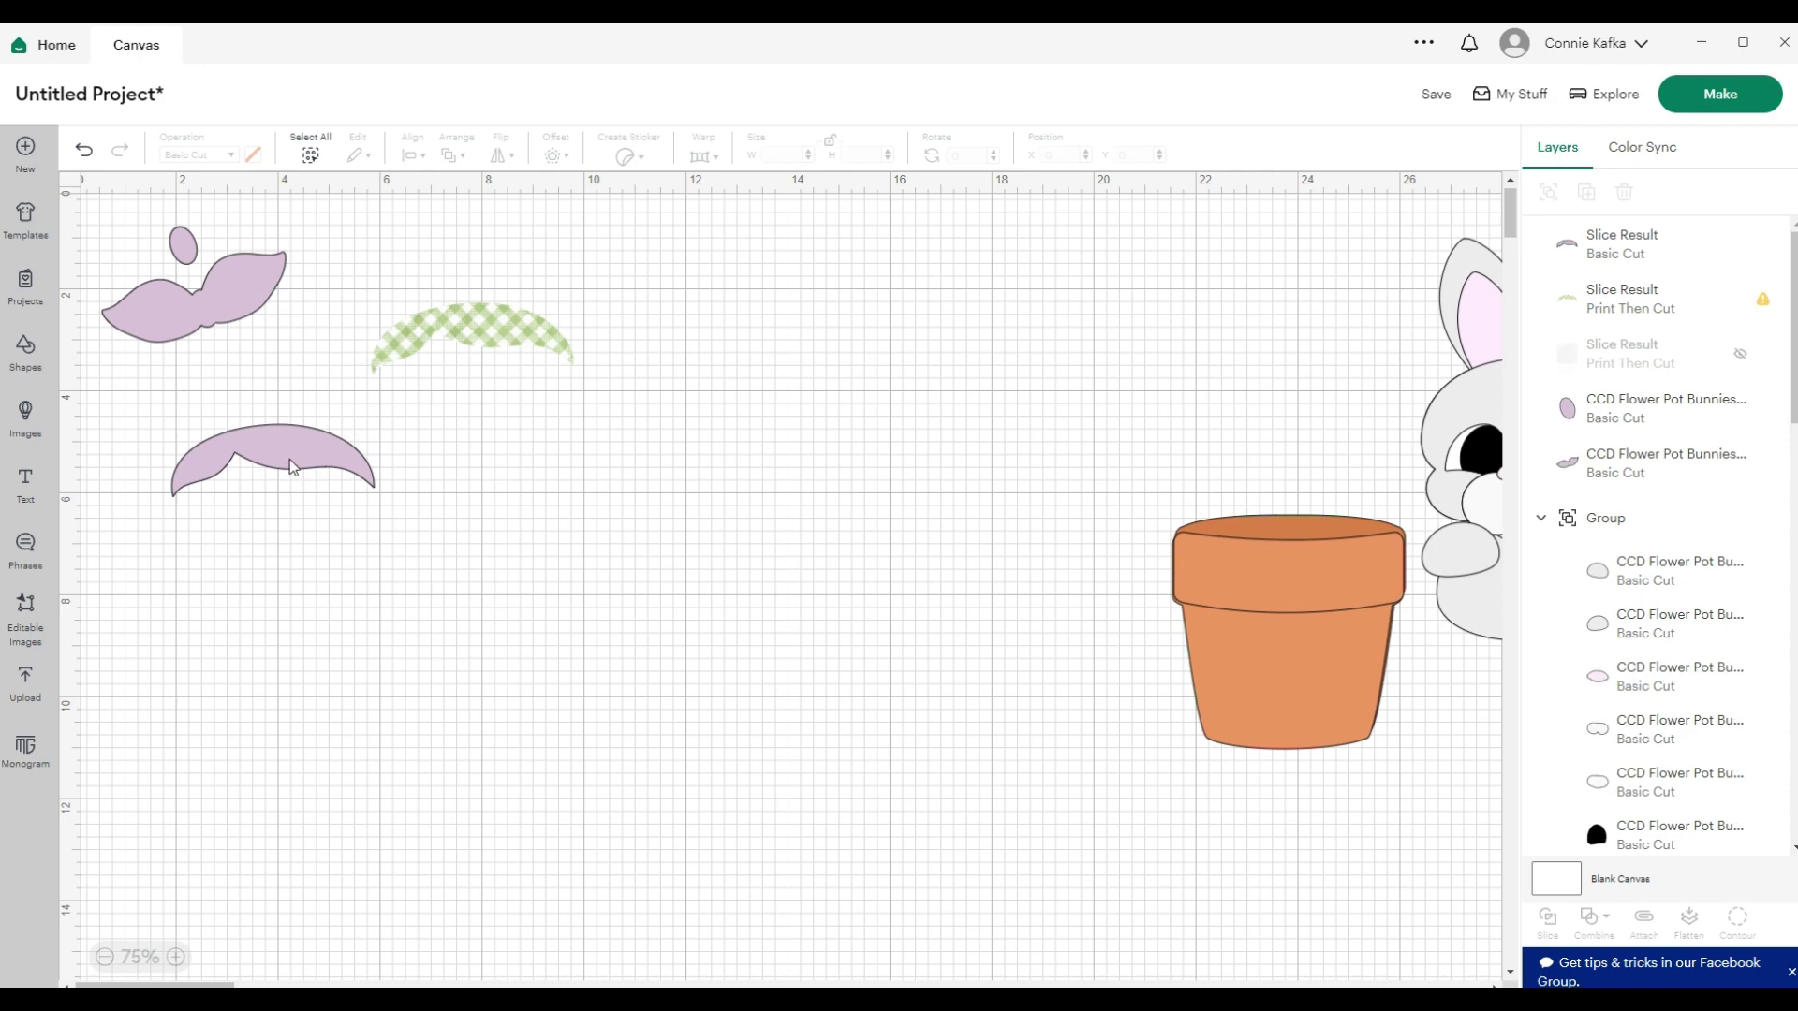
# Toggle the gingham curve's visibility off and on, and unhide the leftover patterned square
pyautogui.moveTo(1758, 305)
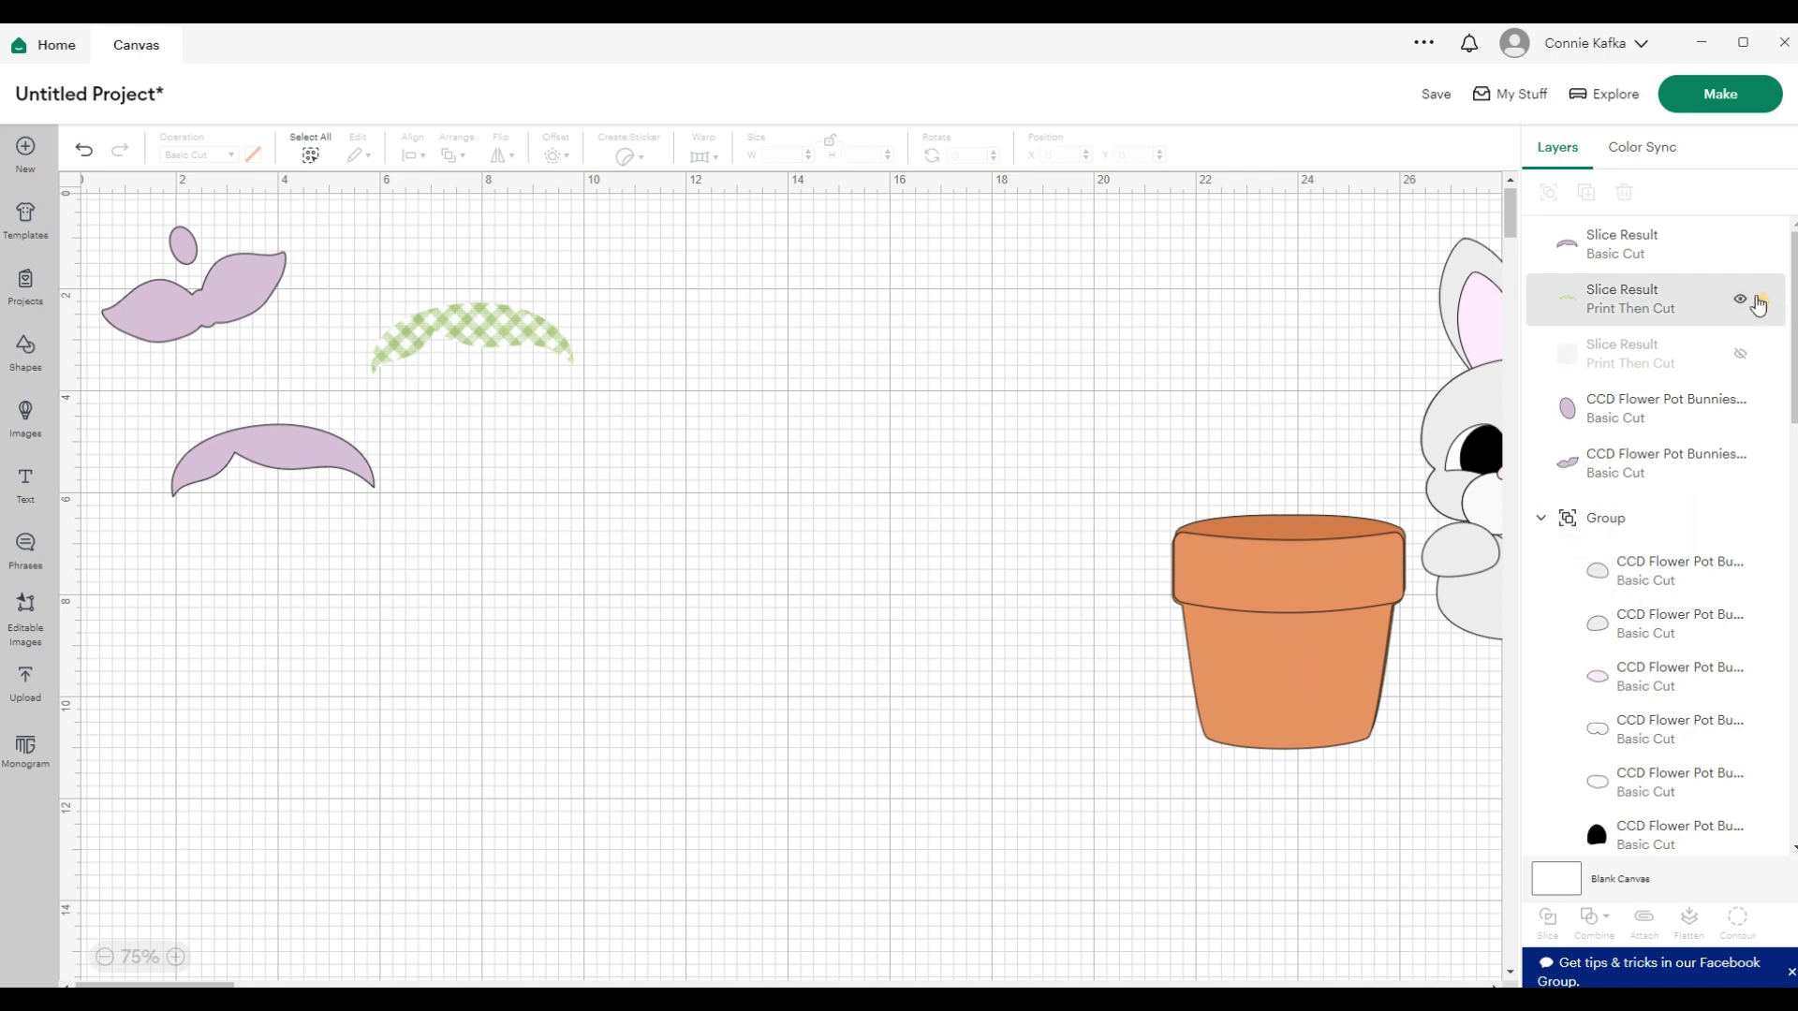
pyautogui.click(1739, 299)
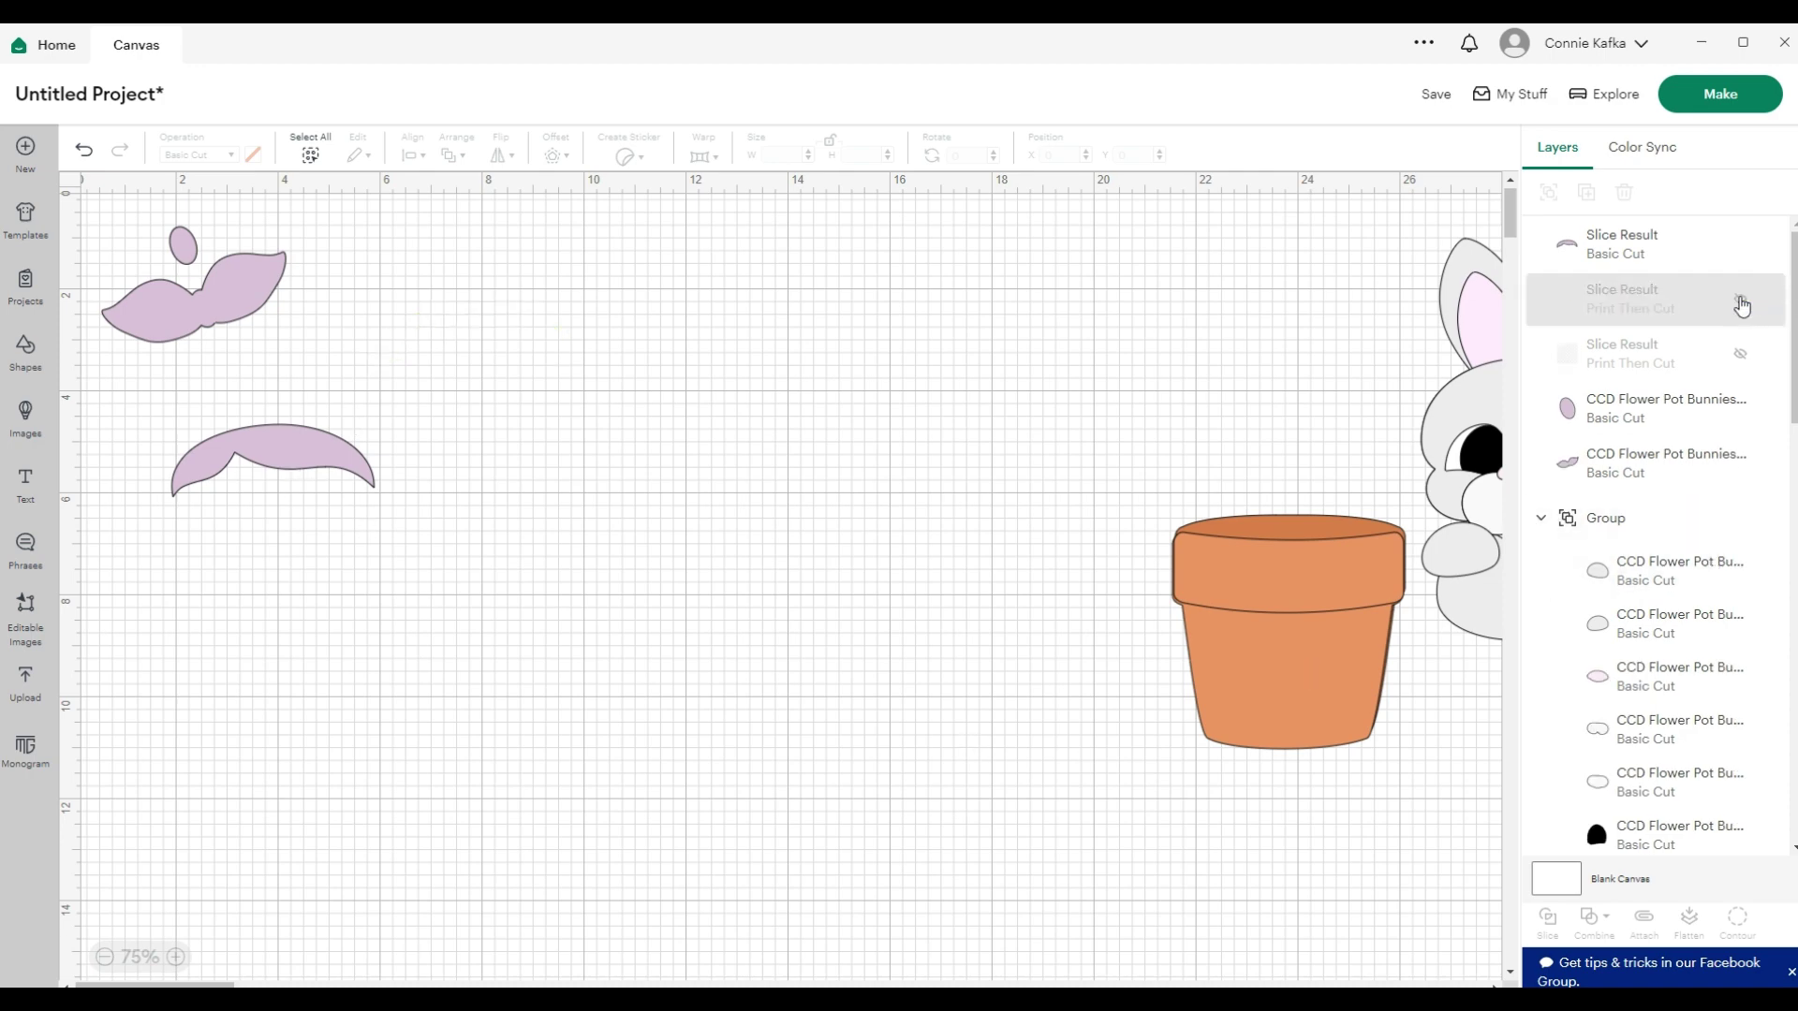
pyautogui.click(1739, 304)
pyautogui.click(1742, 353)
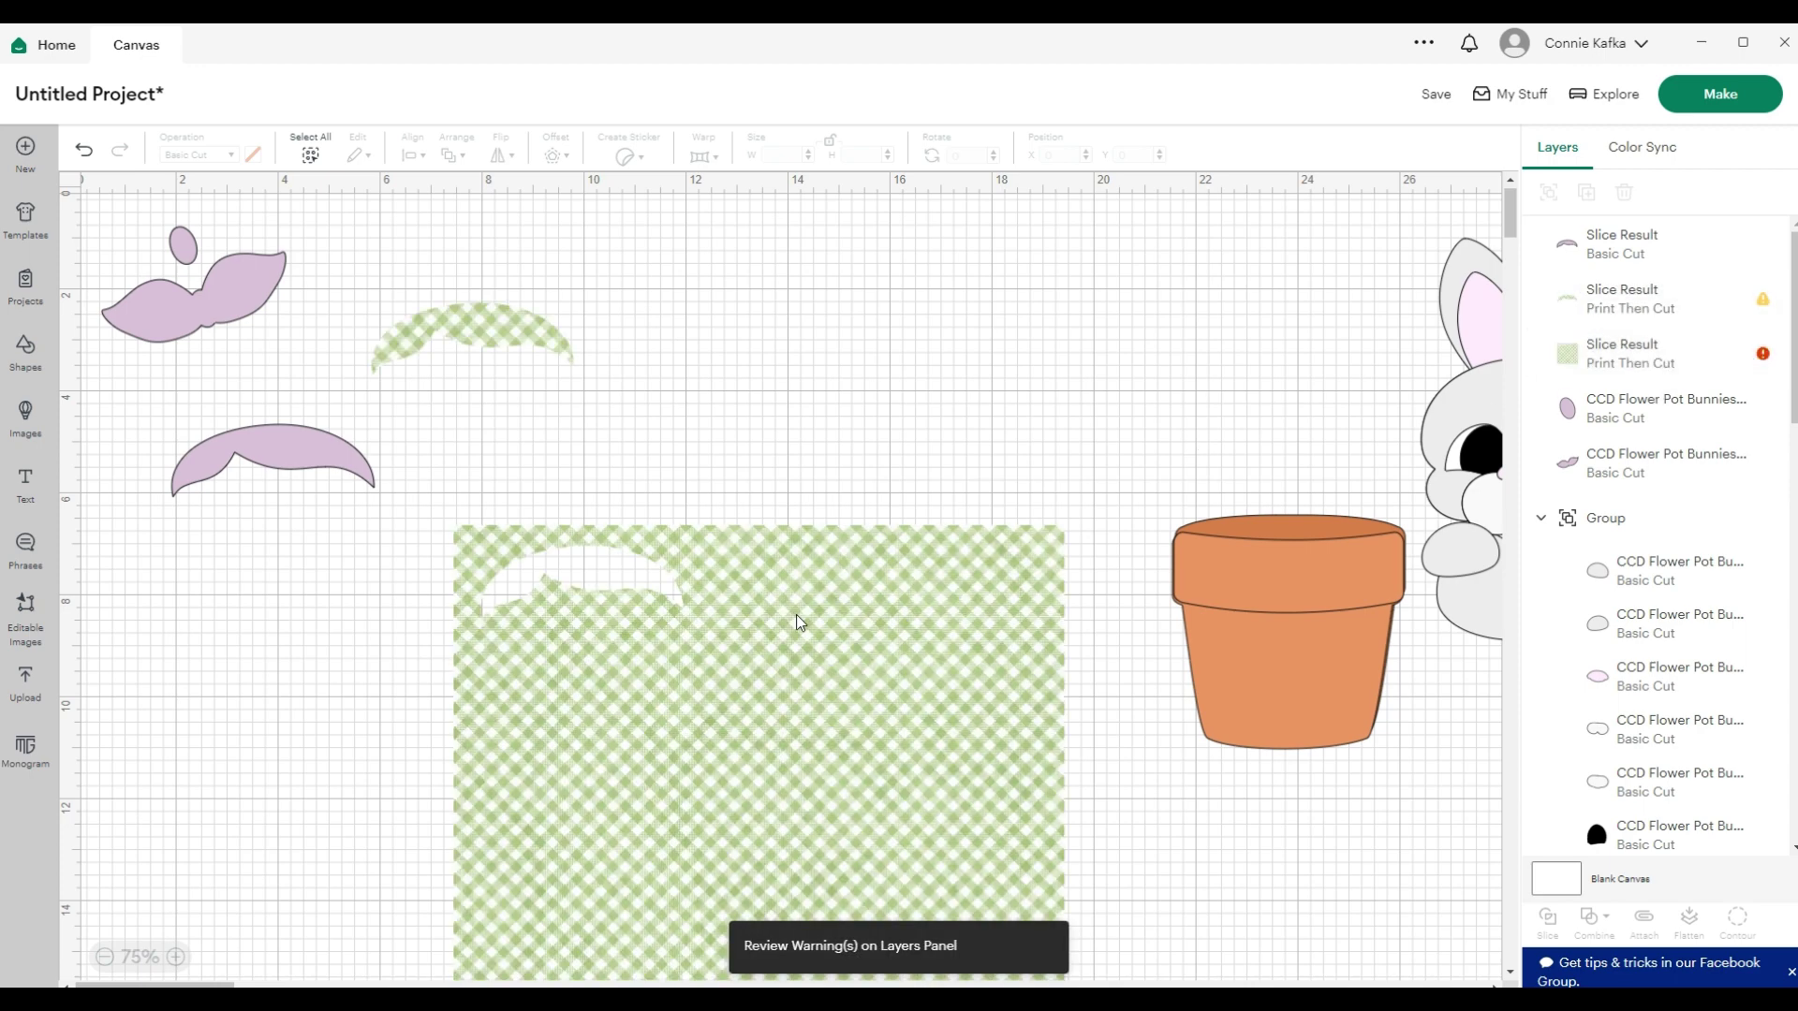
# Move the gingham square to about X 6.91, Y 4.44, place the purple curve below its cutout and slice the two
pyautogui.click(839, 722)
pyautogui.moveTo(839, 722); pyautogui.dragTo(808, 631)
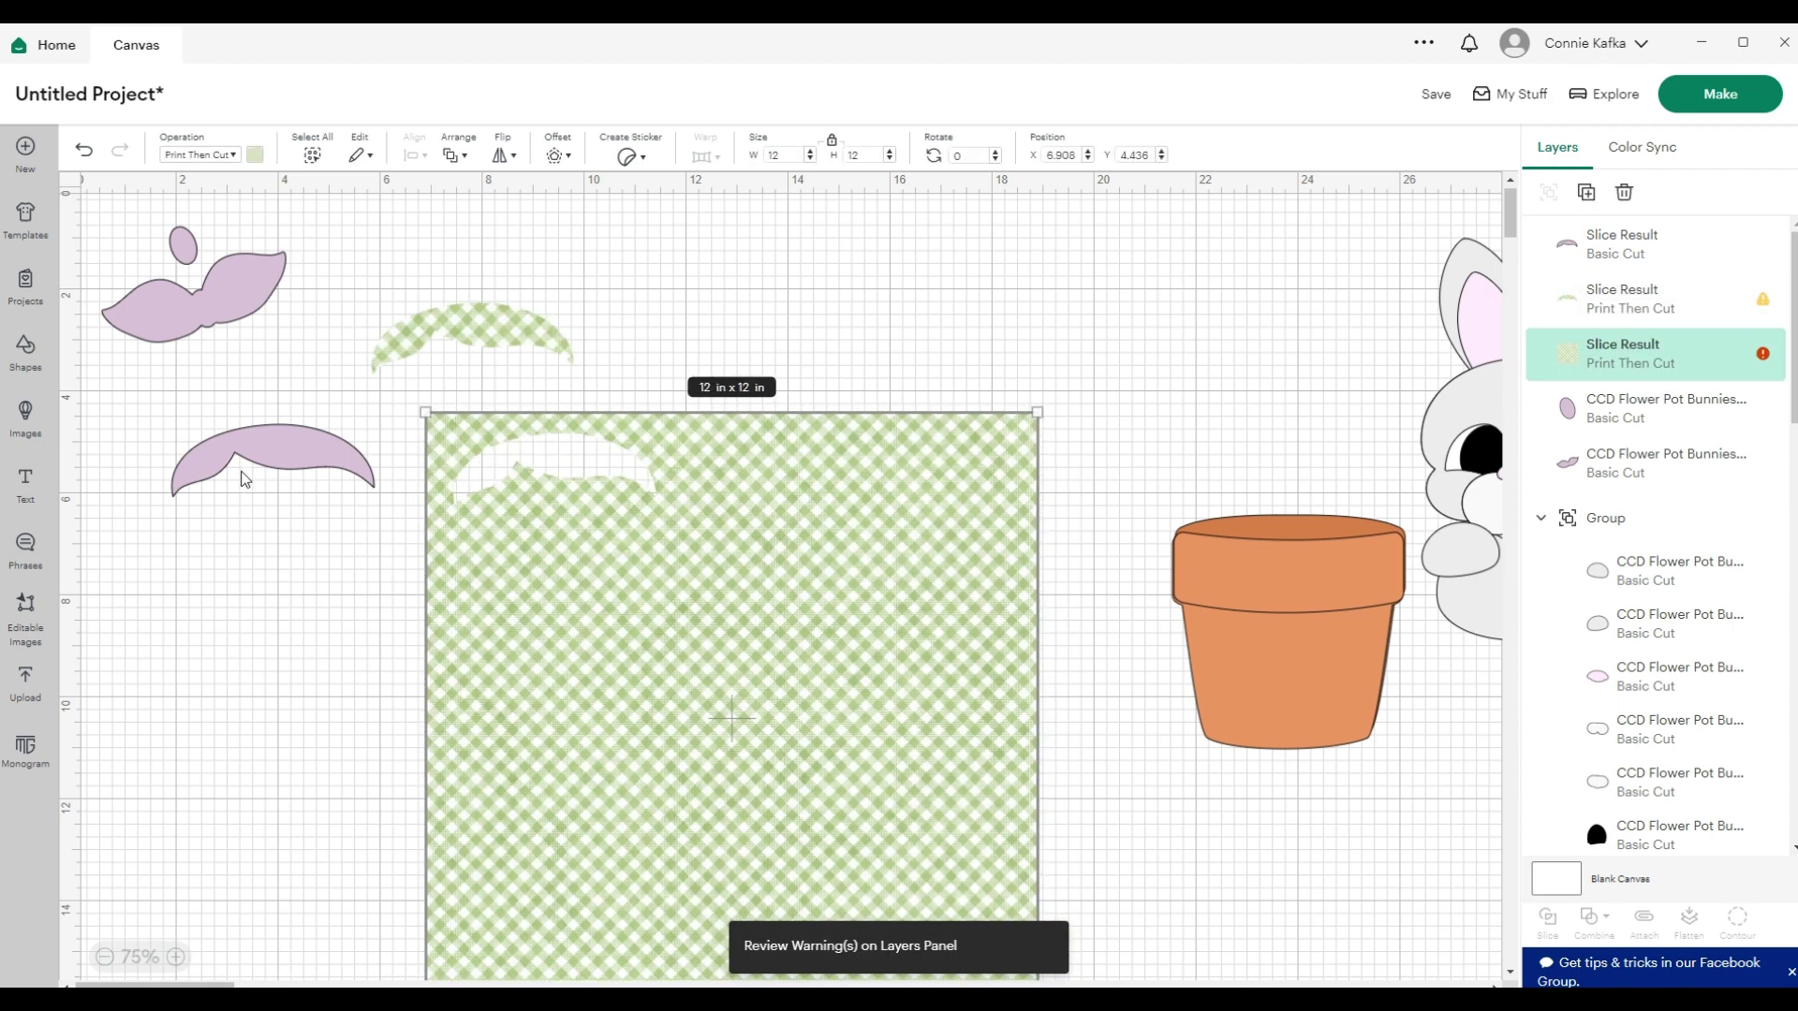
pyautogui.moveTo(269, 462); pyautogui.dragTo(659, 648)
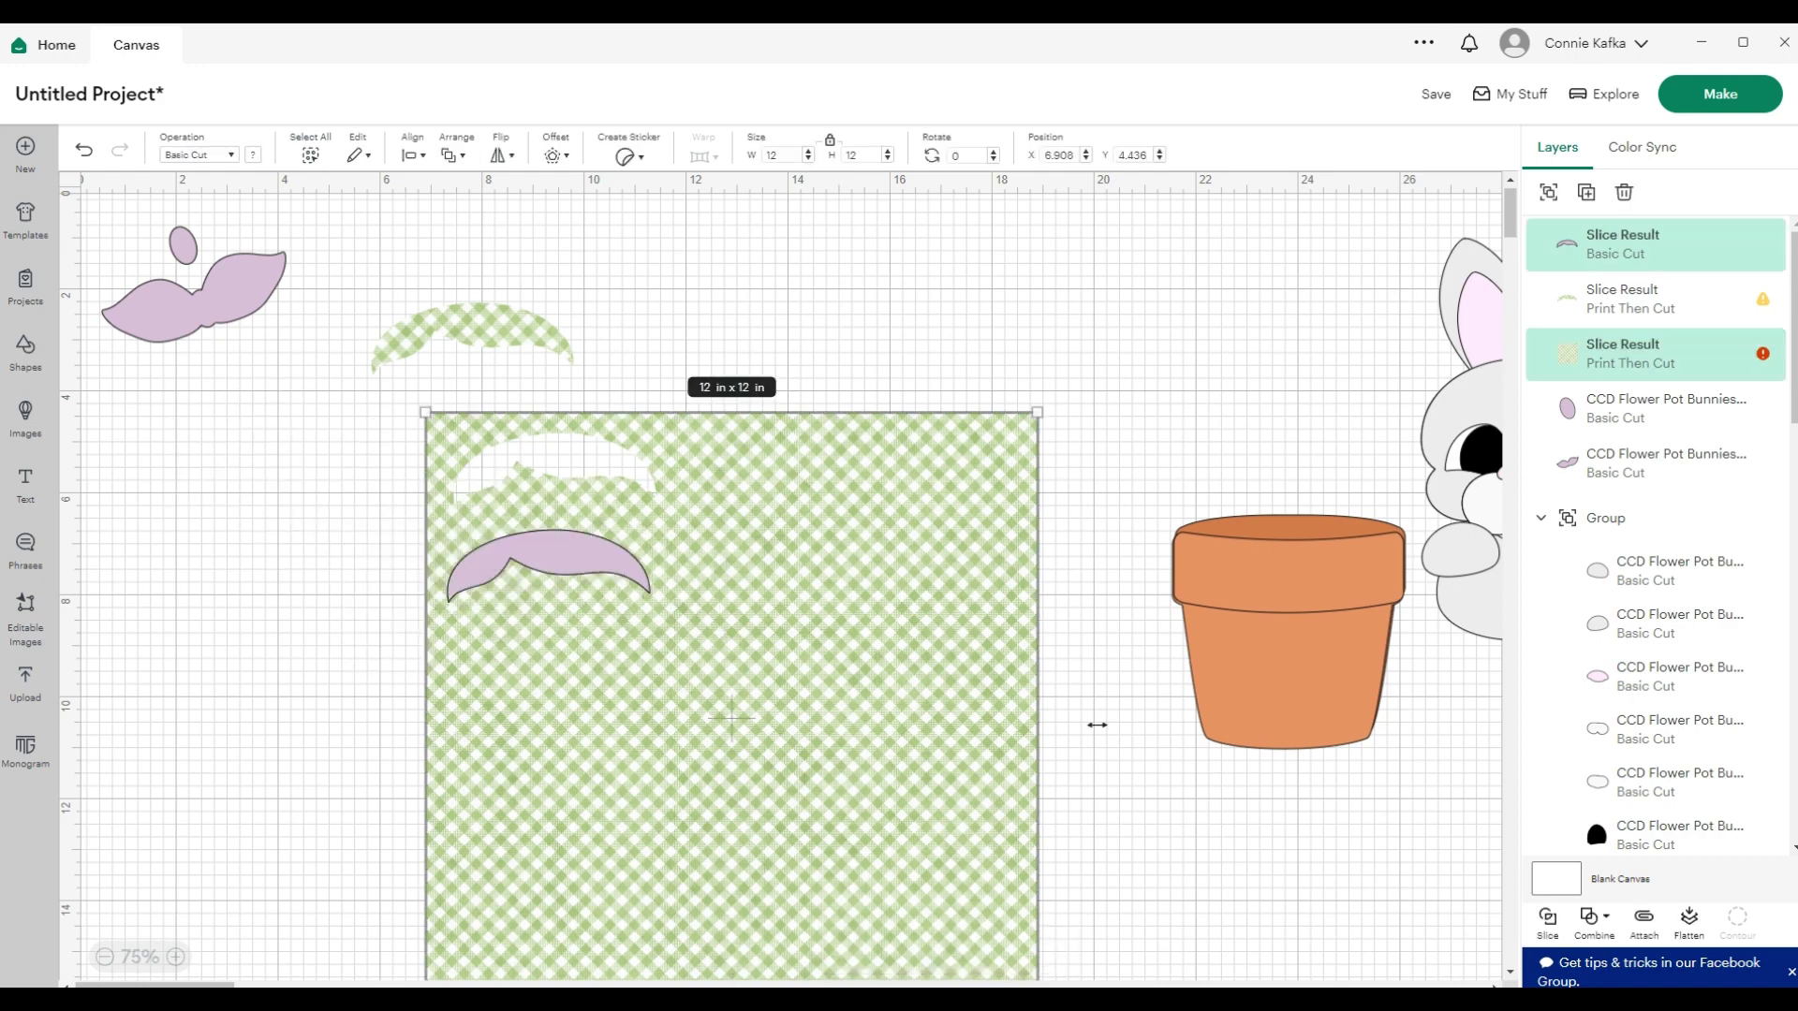
pyautogui.click(1547, 920)
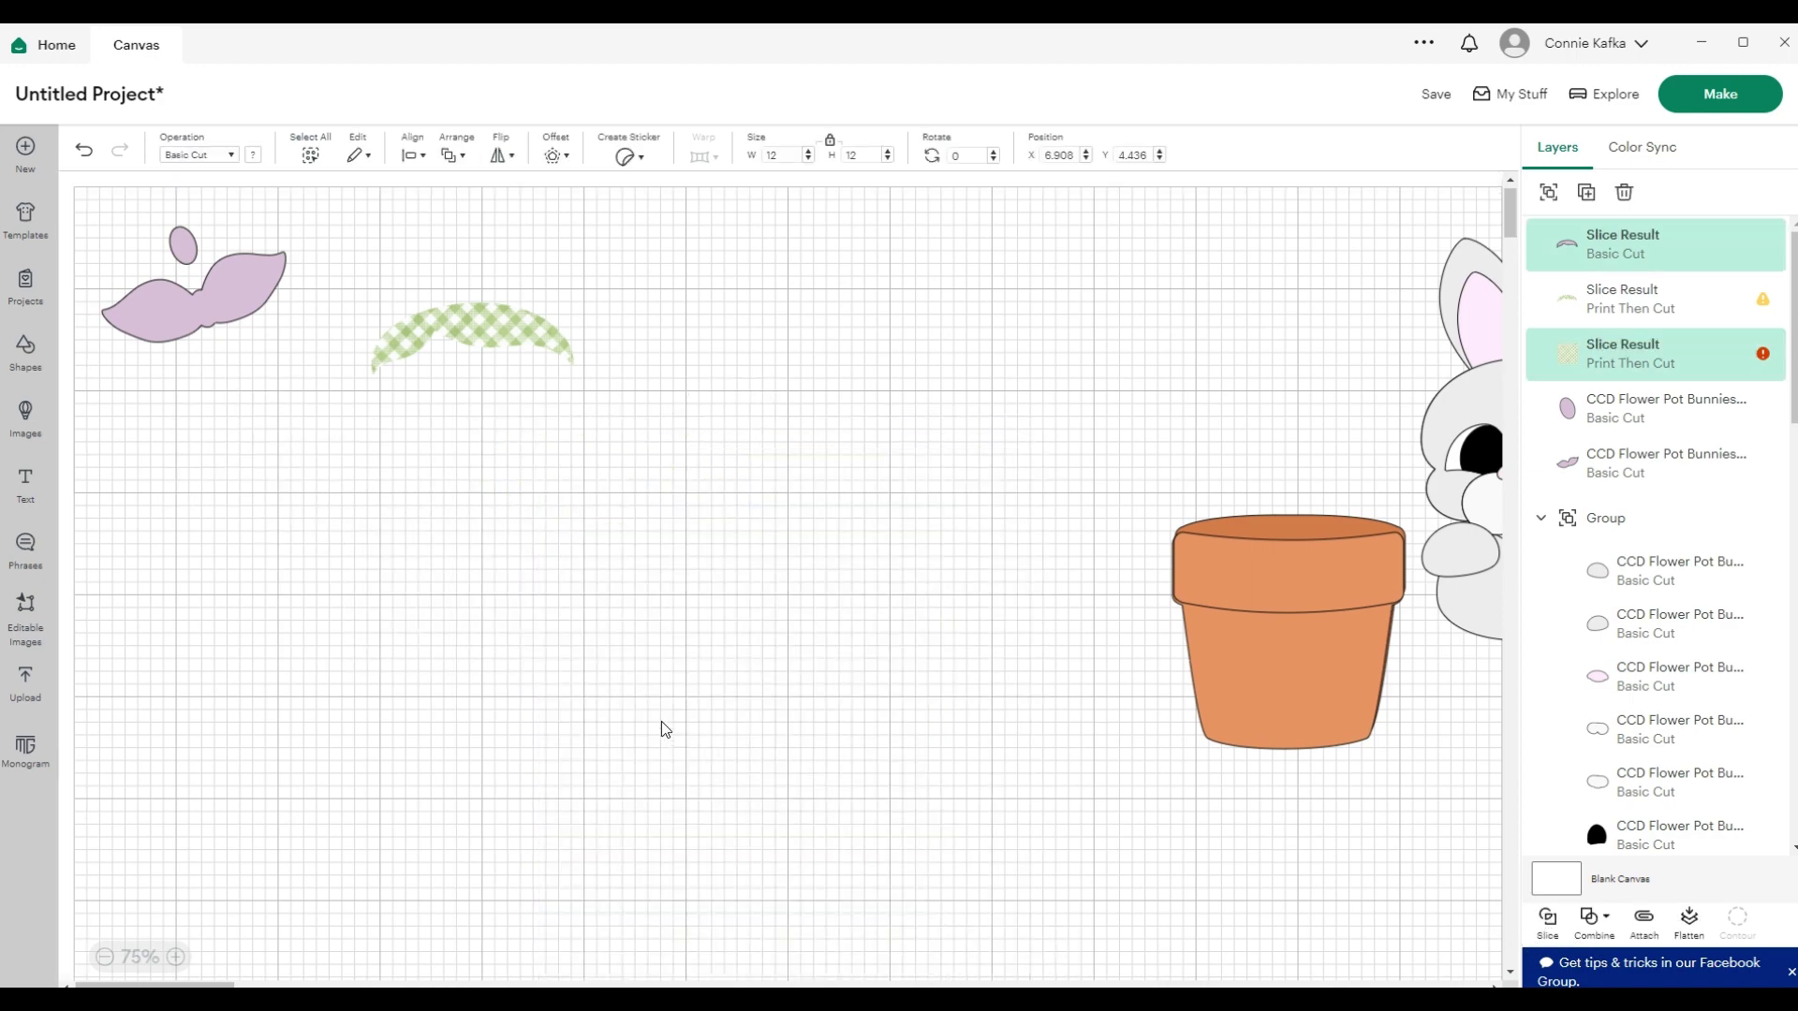
# Move the purple curve and the leftover square off the new gingham cutout, and hide the leftover square
pyautogui.moveTo(616, 562); pyautogui.dragTo(282, 418)
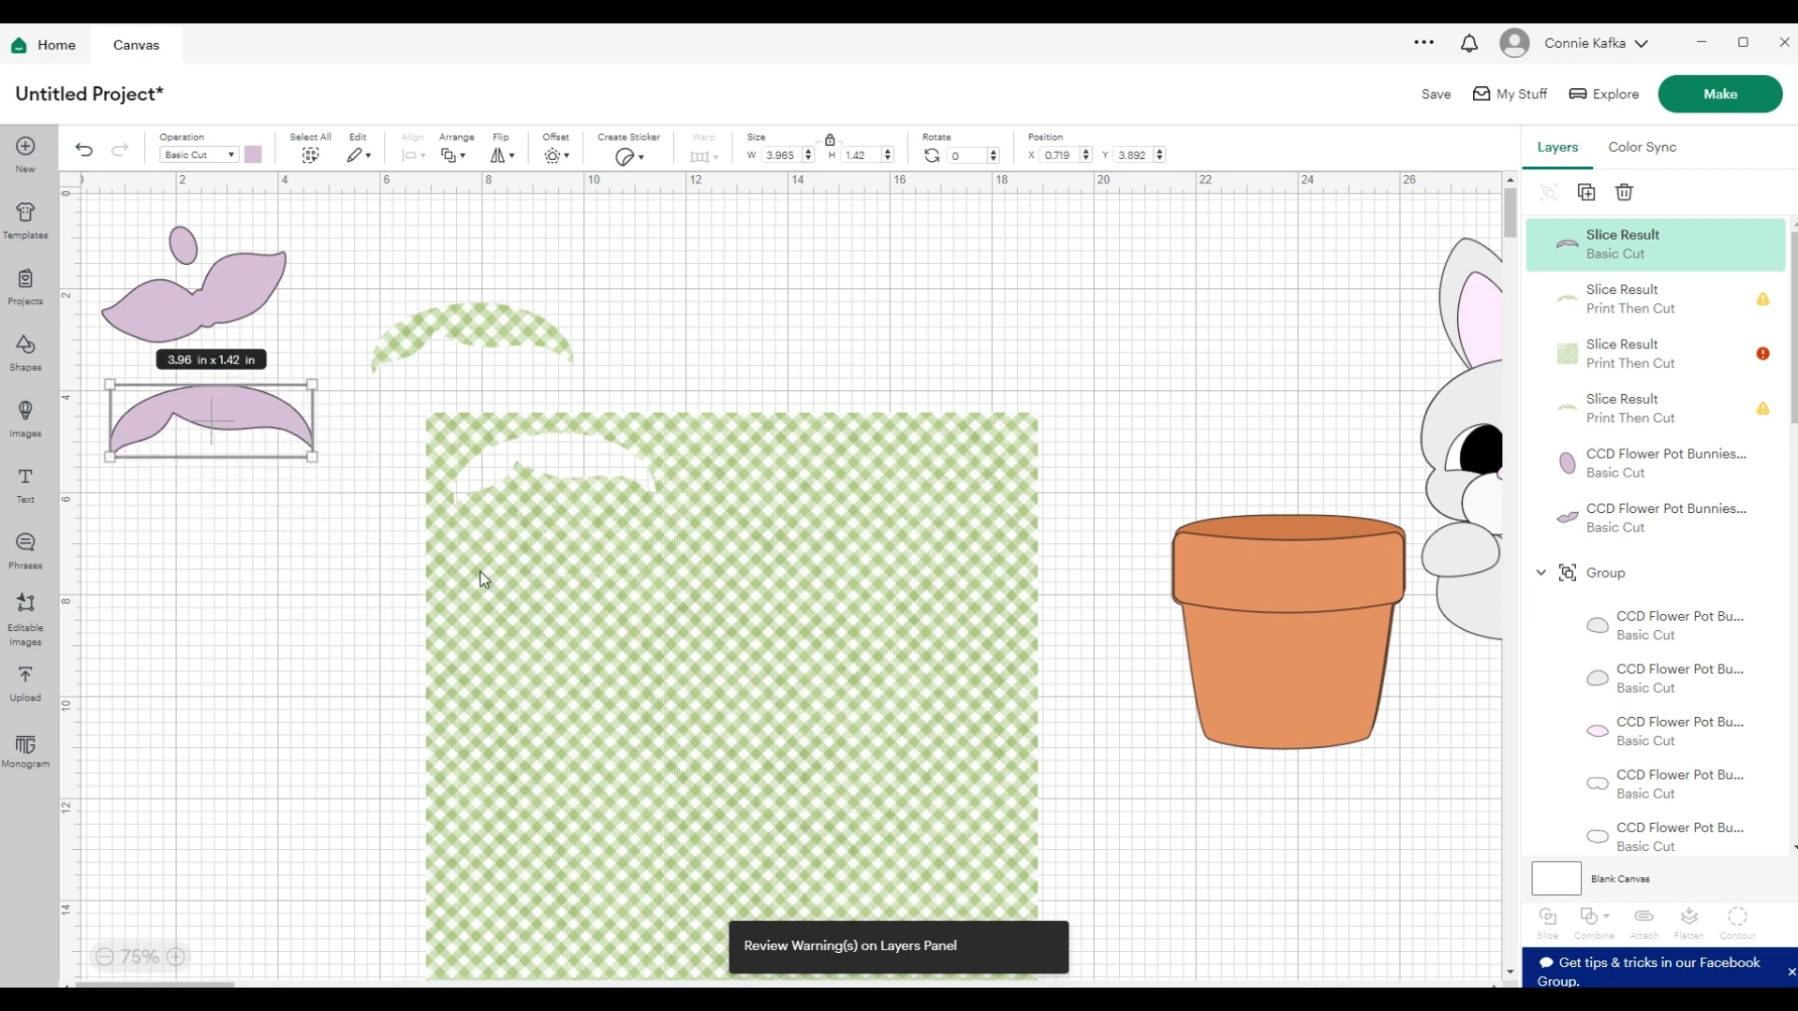
pyautogui.moveTo(713, 696); pyautogui.dragTo(1159, 902)
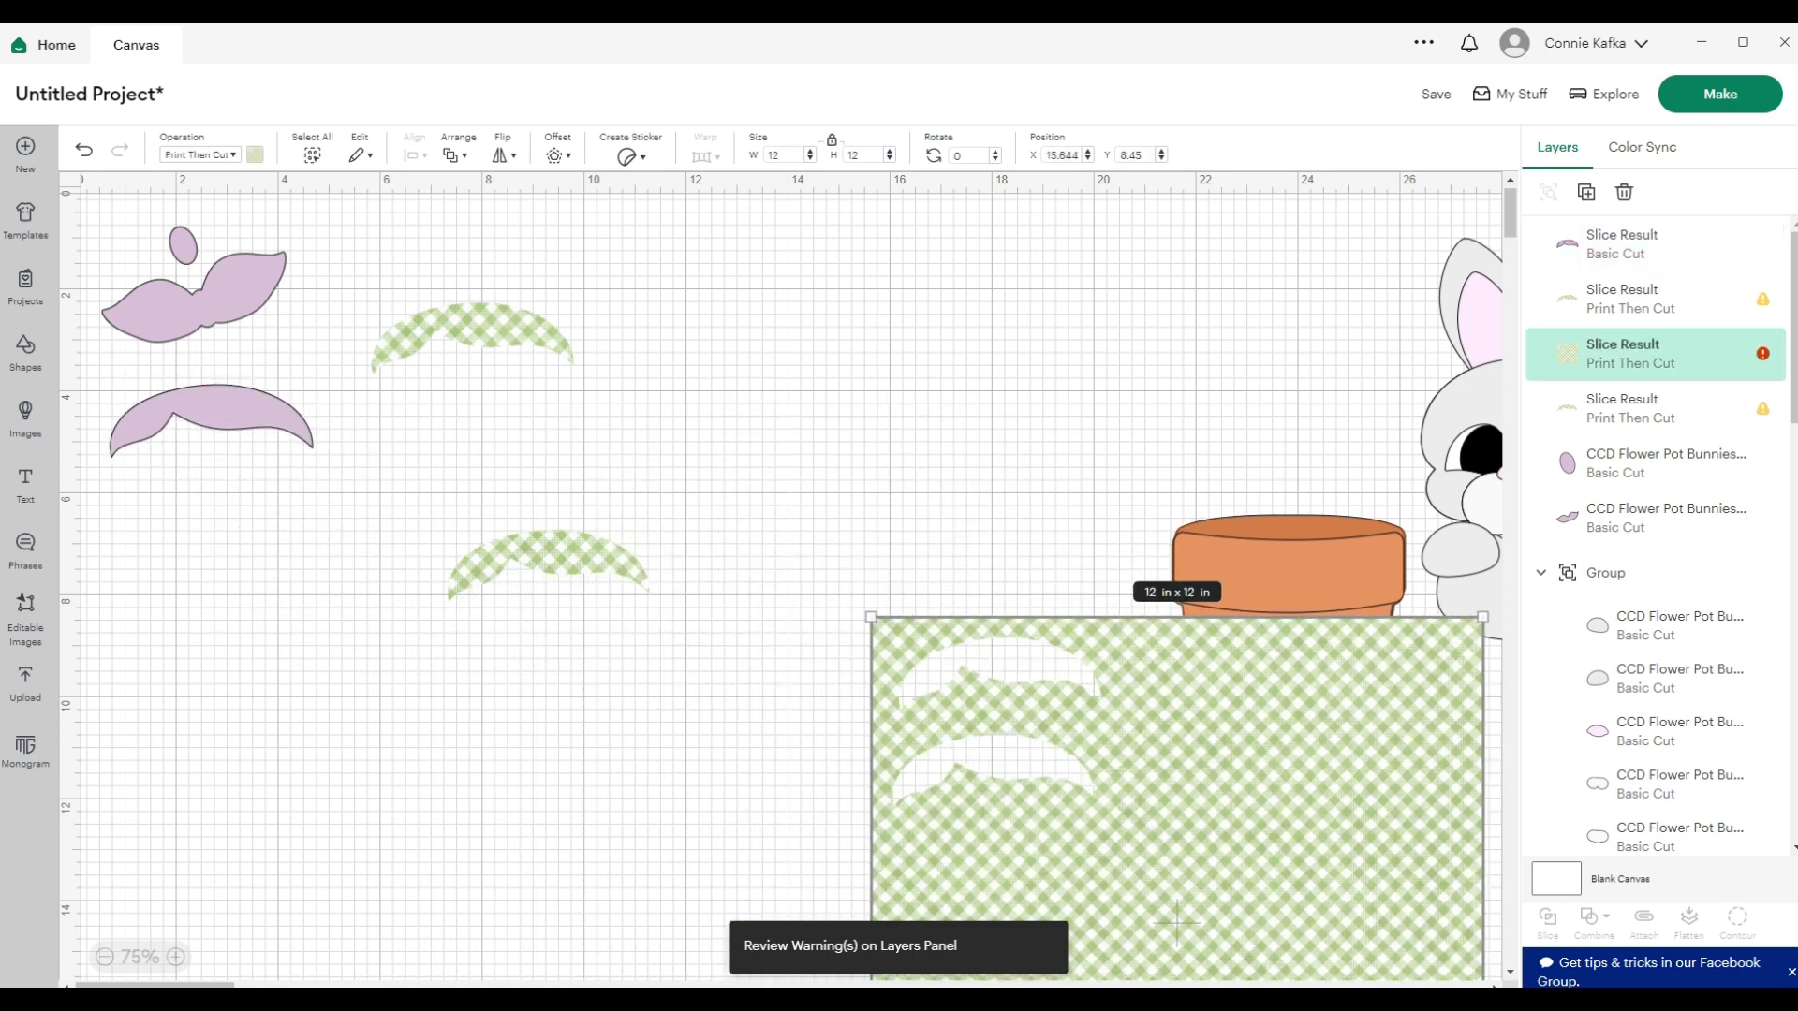
pyautogui.click(1740, 353)
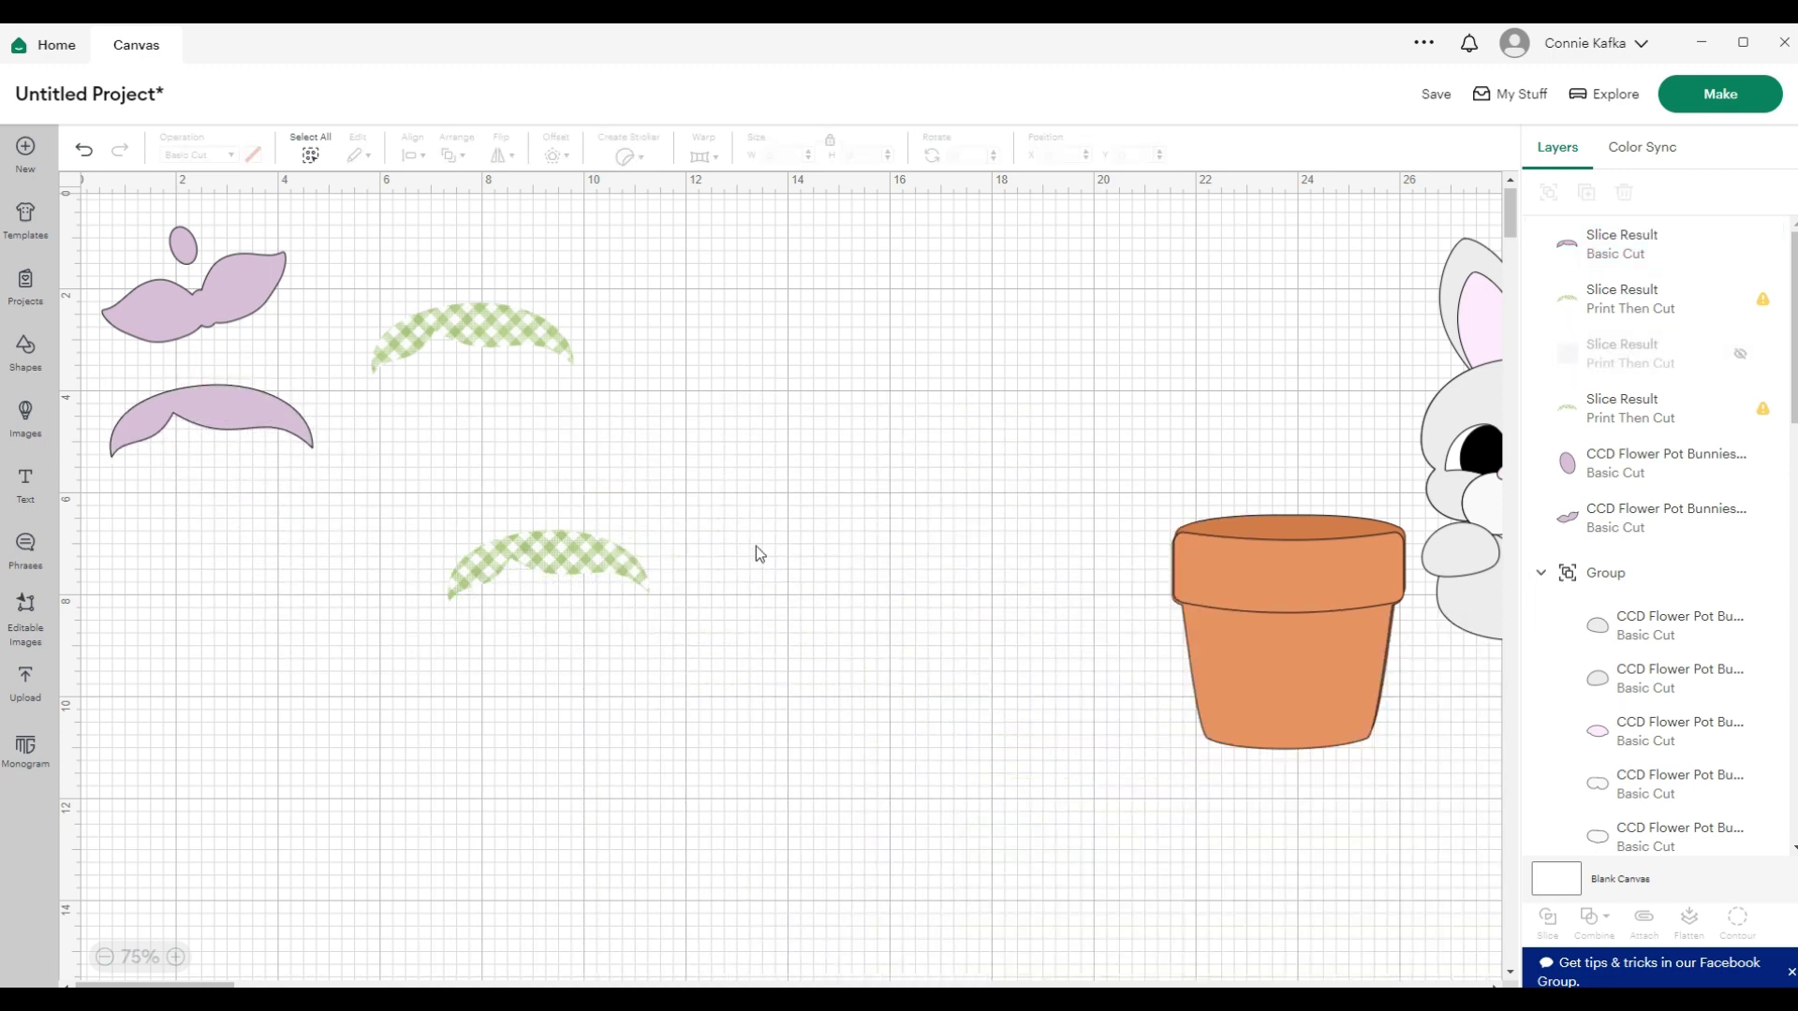
# Place the new gingham curve directly below the first one, at about X 5.87, Y 4.8
pyautogui.moveTo(543, 554); pyautogui.dragTo(320, 543)
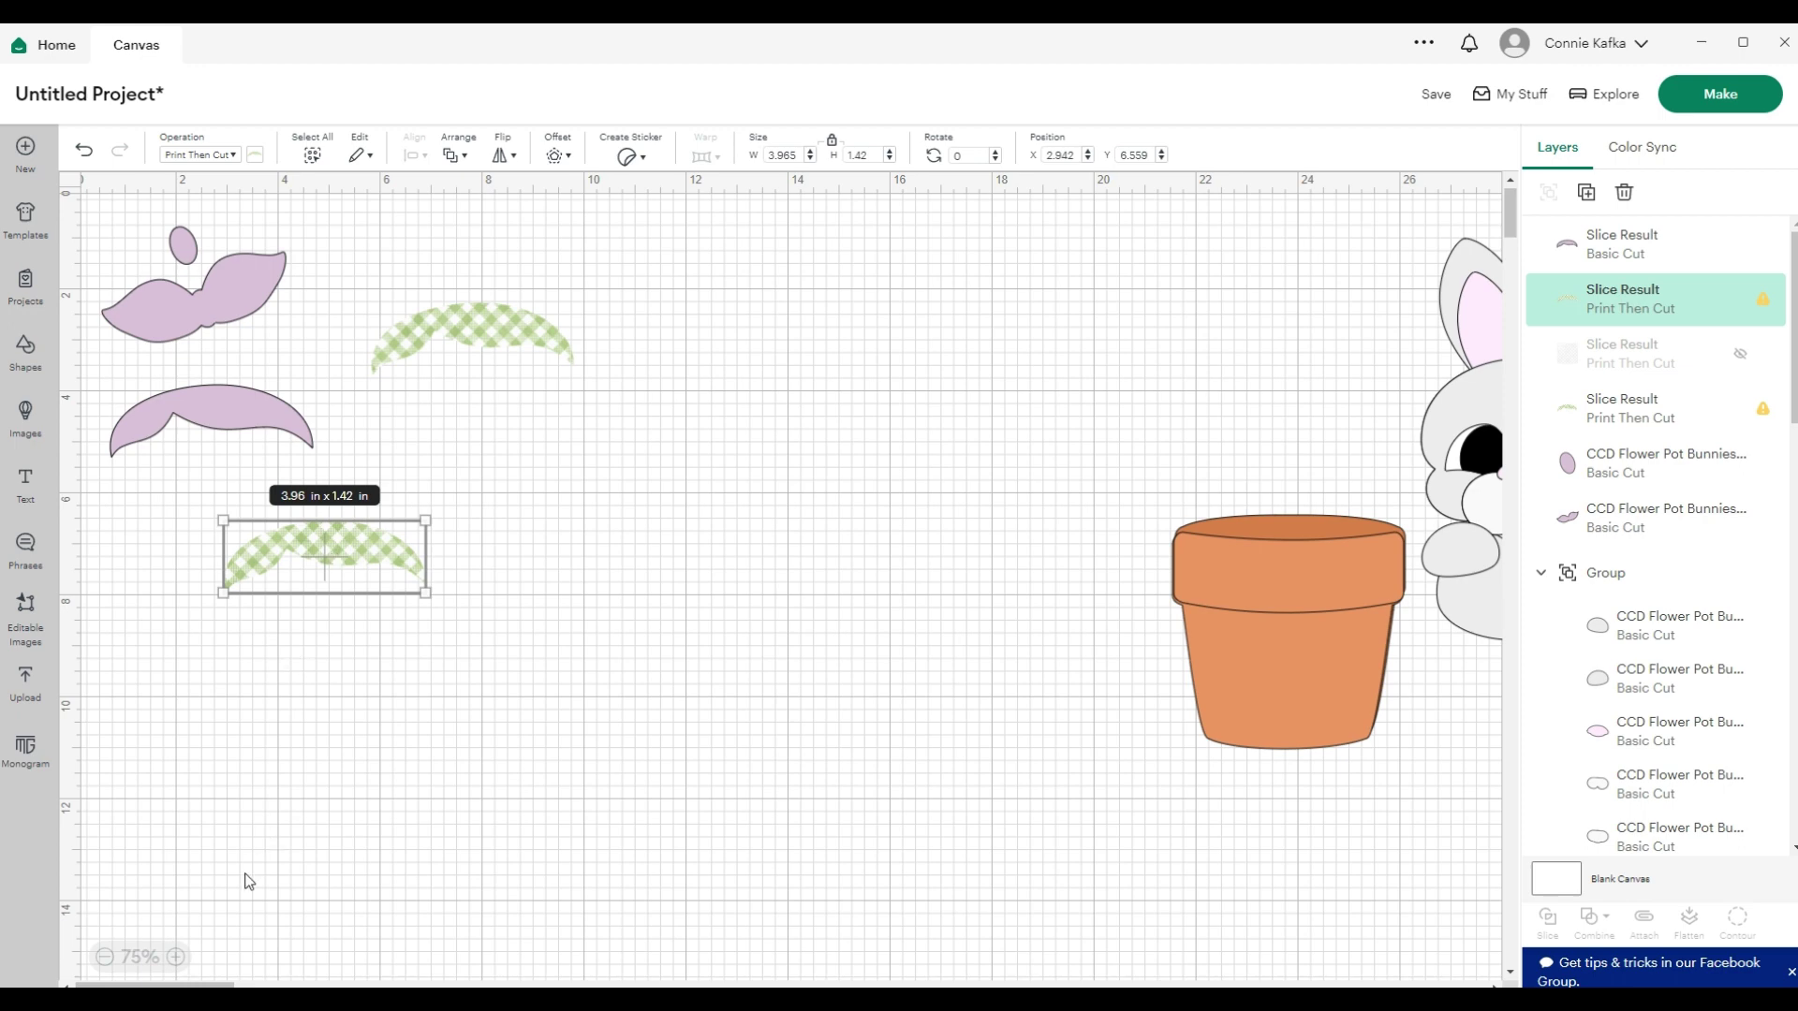
pyautogui.click(178, 957)
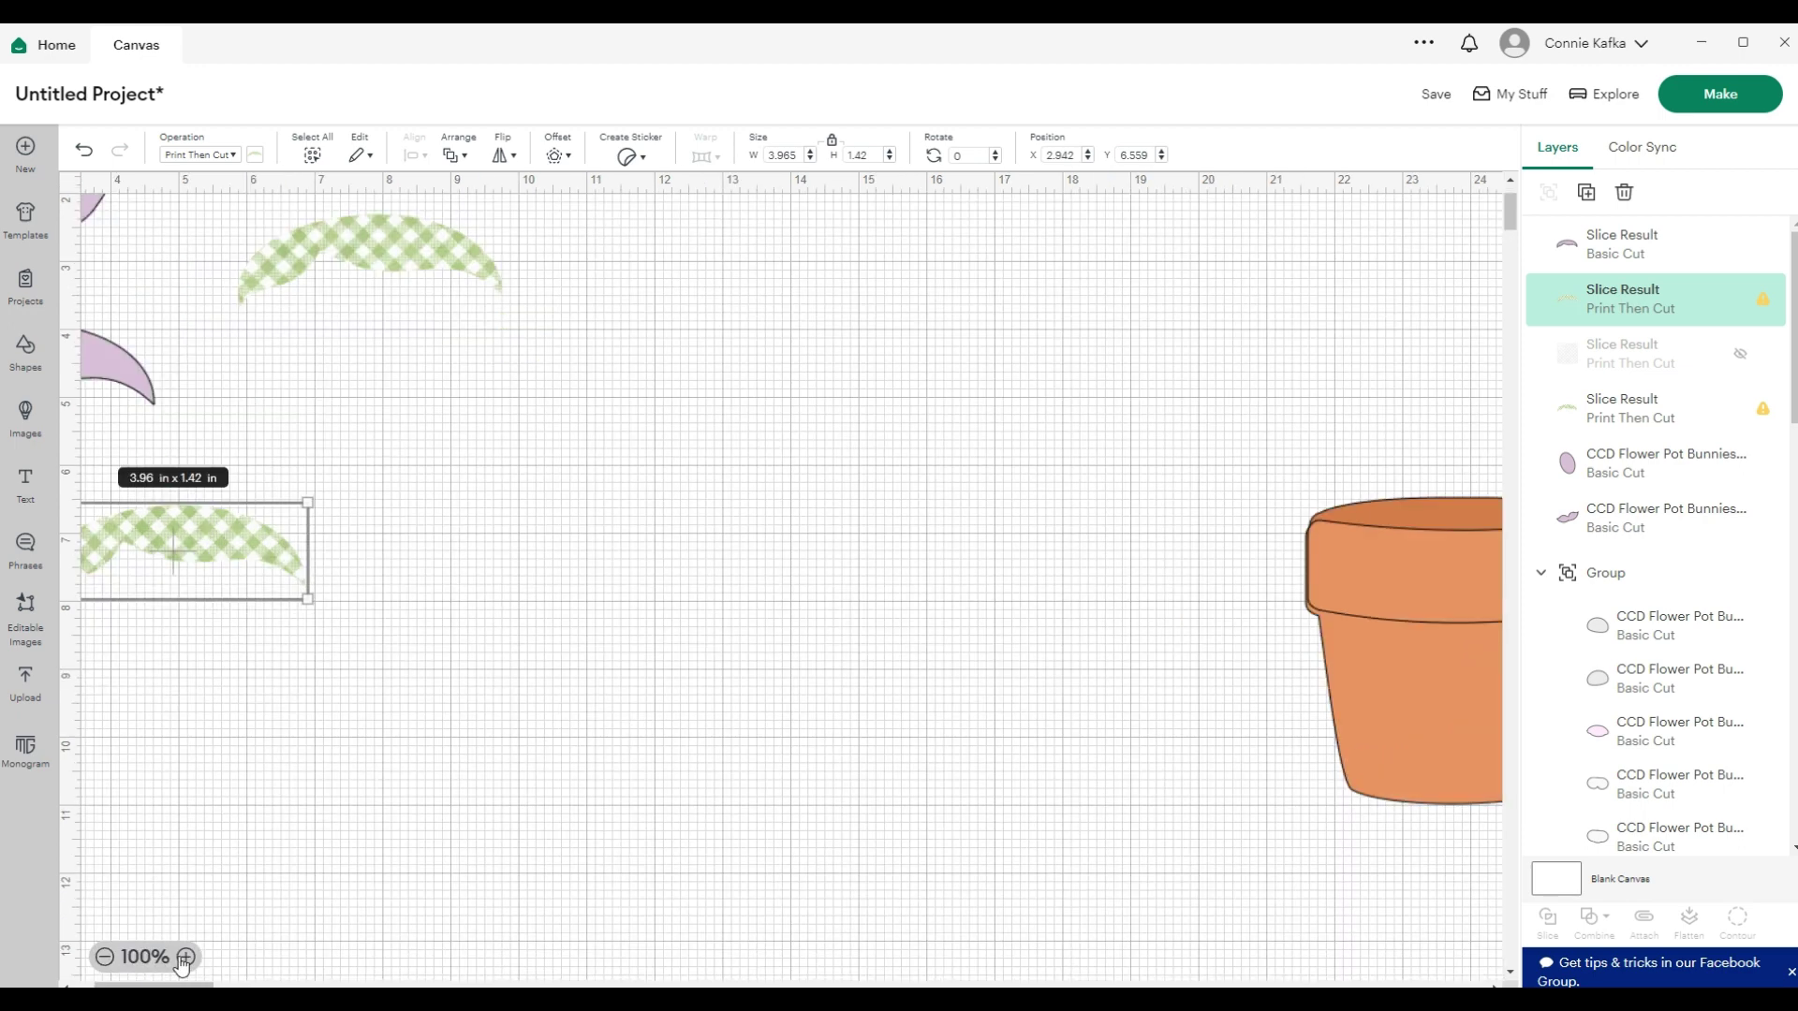
pyautogui.hscroll(-3, 163, 941)
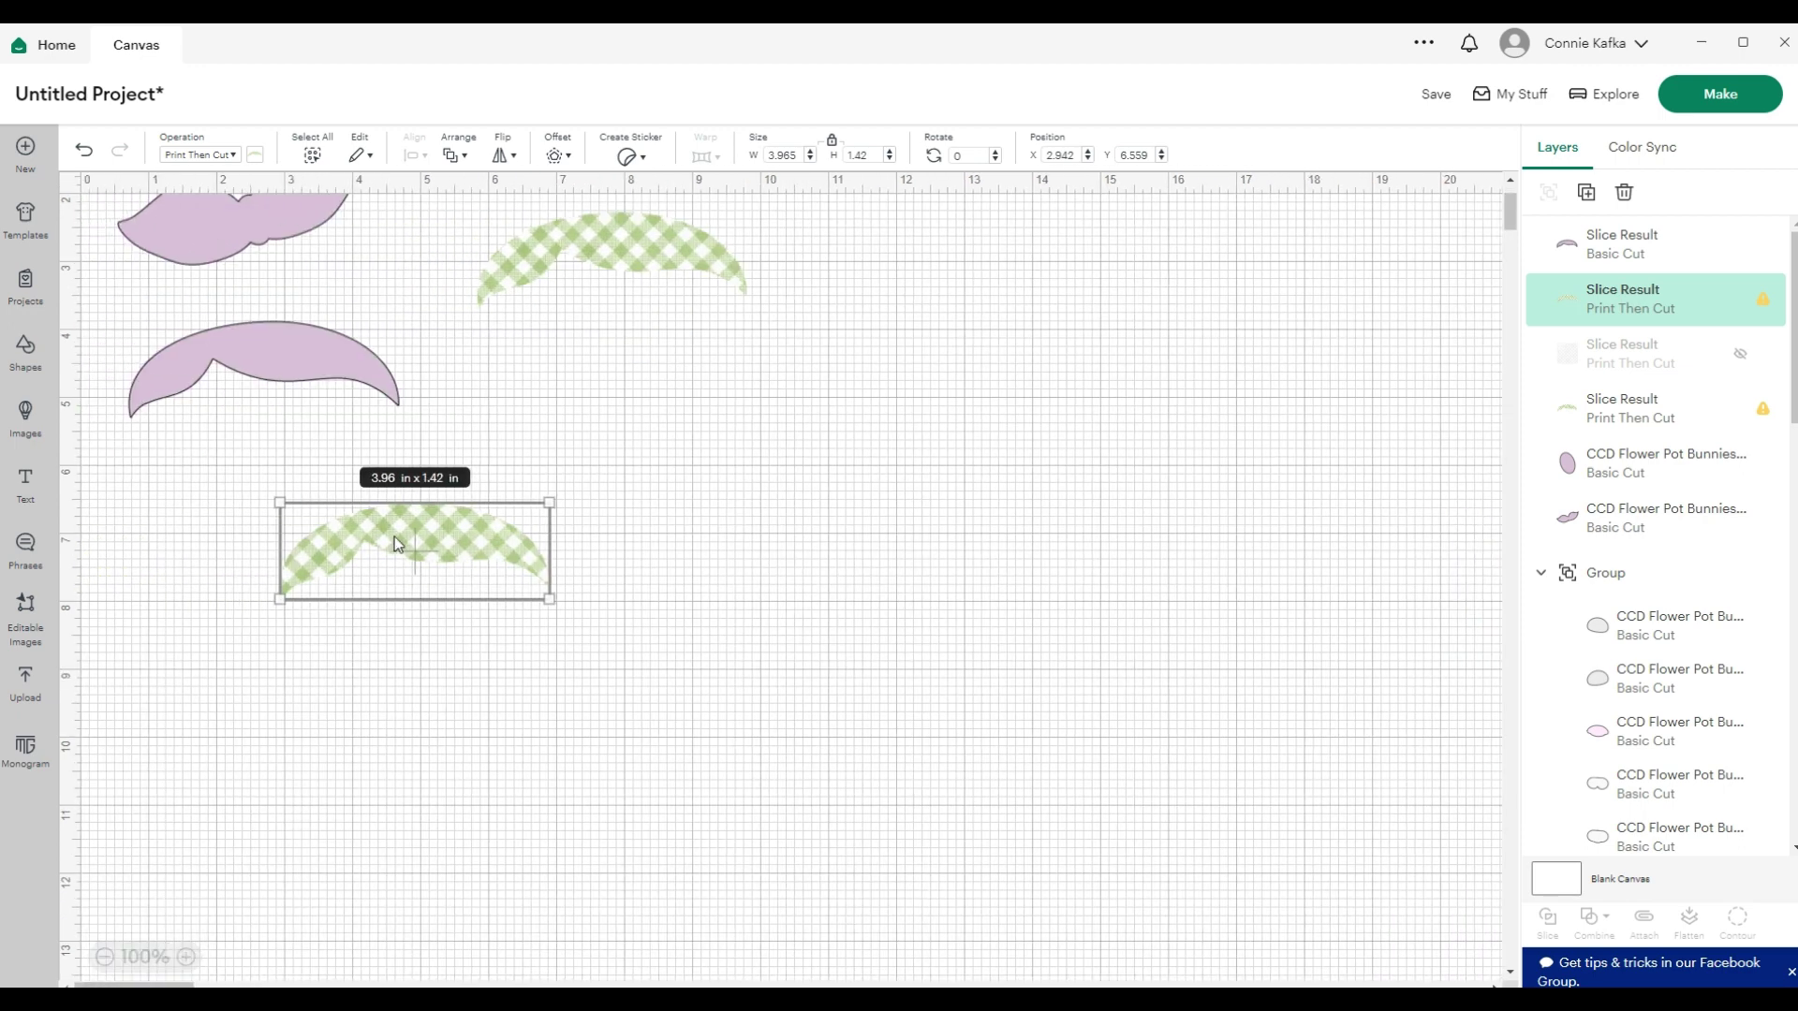
pyautogui.moveTo(398, 546); pyautogui.dragTo(597, 426)
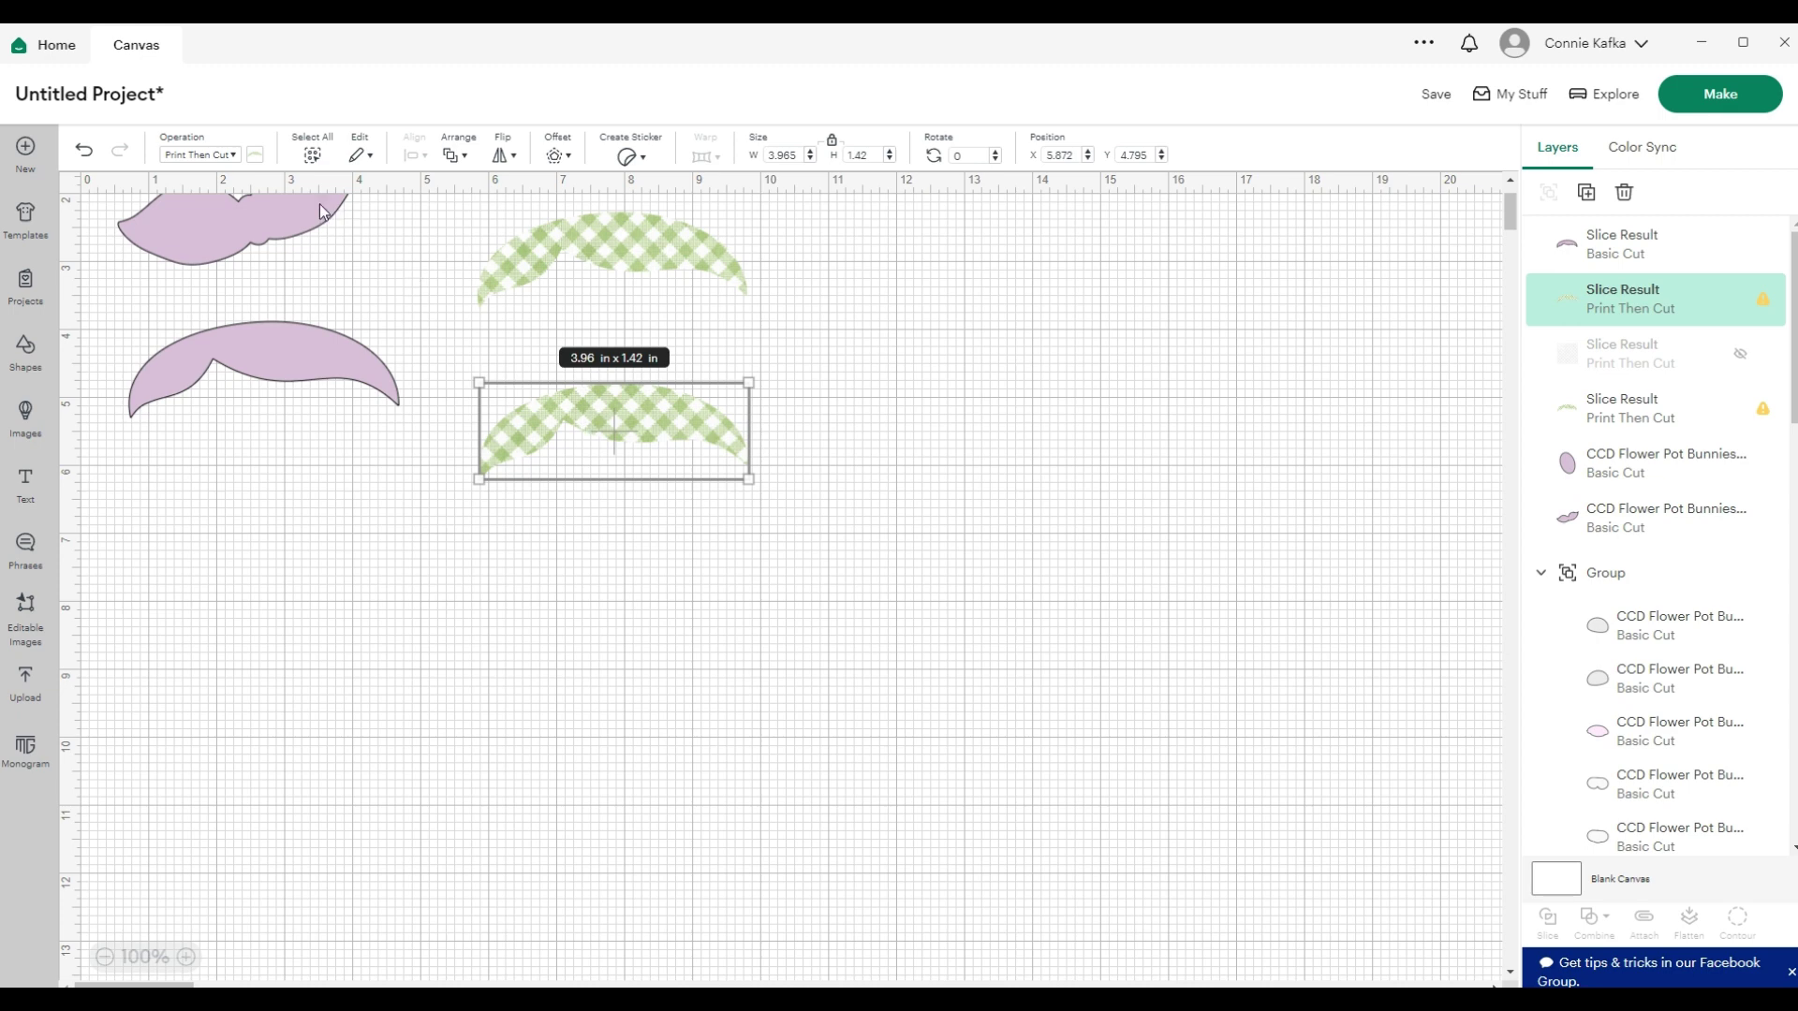
# Edit the lower gingham curve's print pattern and set its scale to 100
pyautogui.click(232, 157)
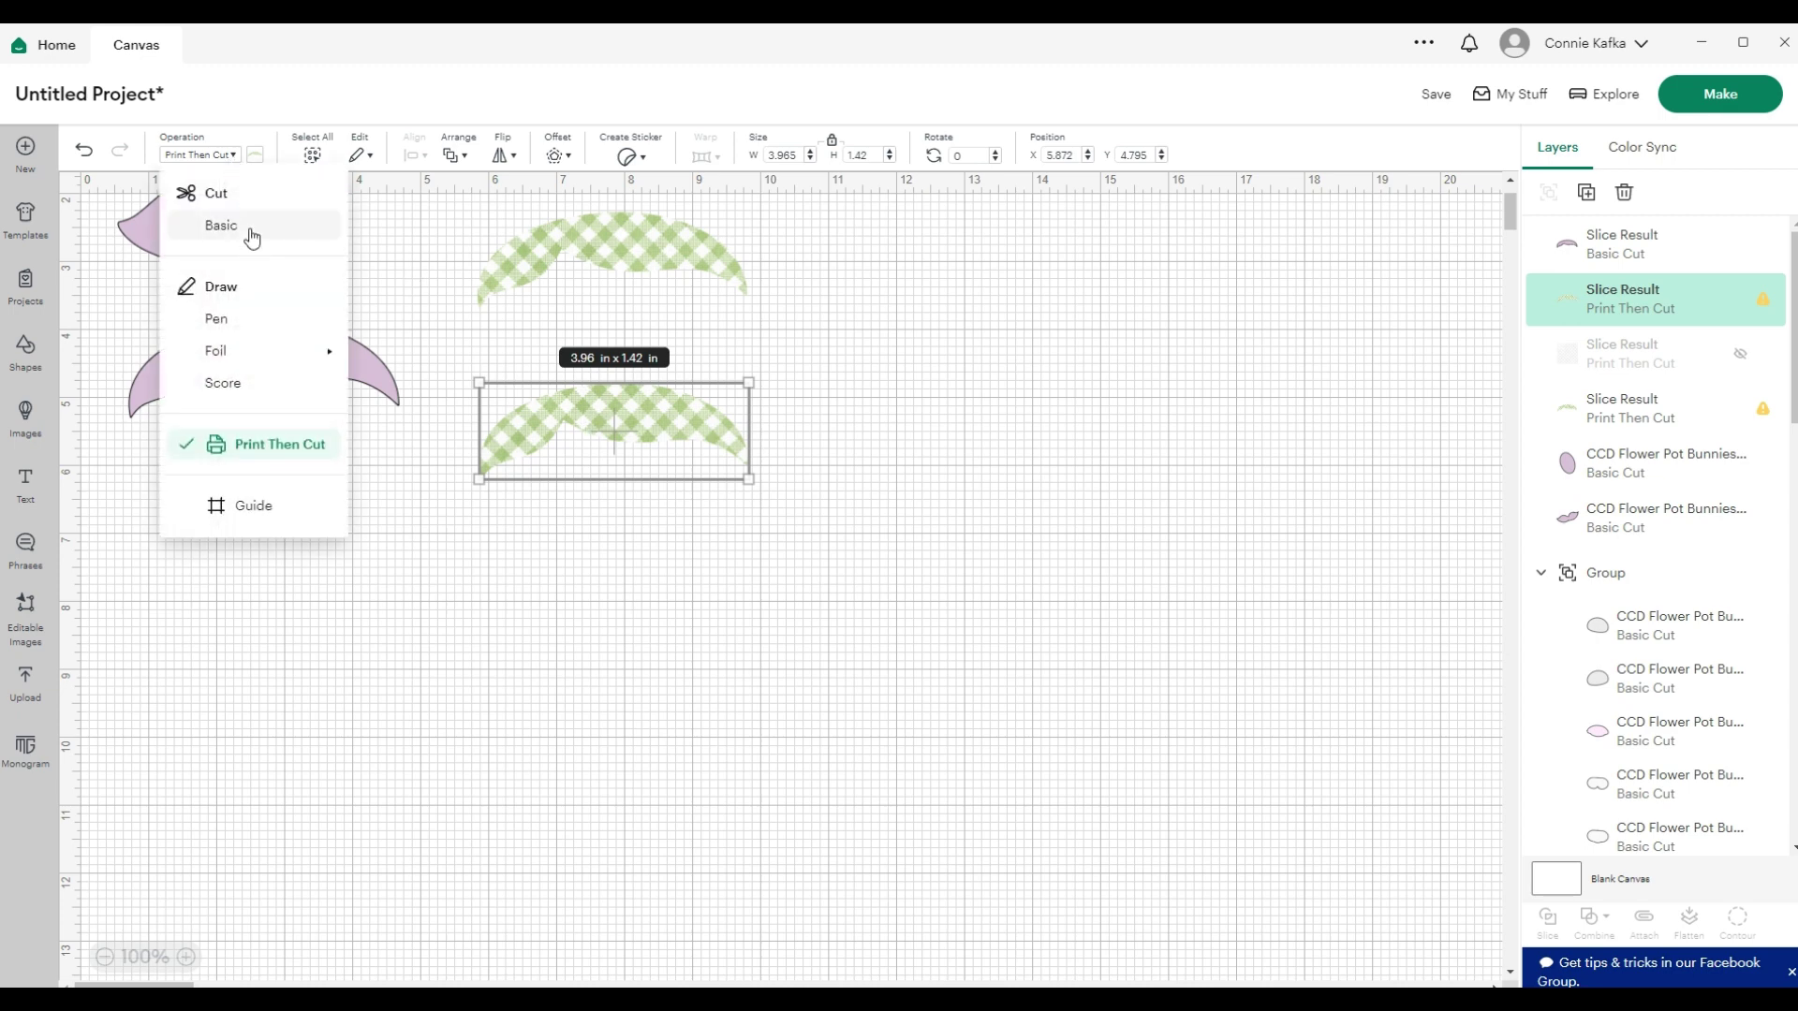
pyautogui.click(290, 182)
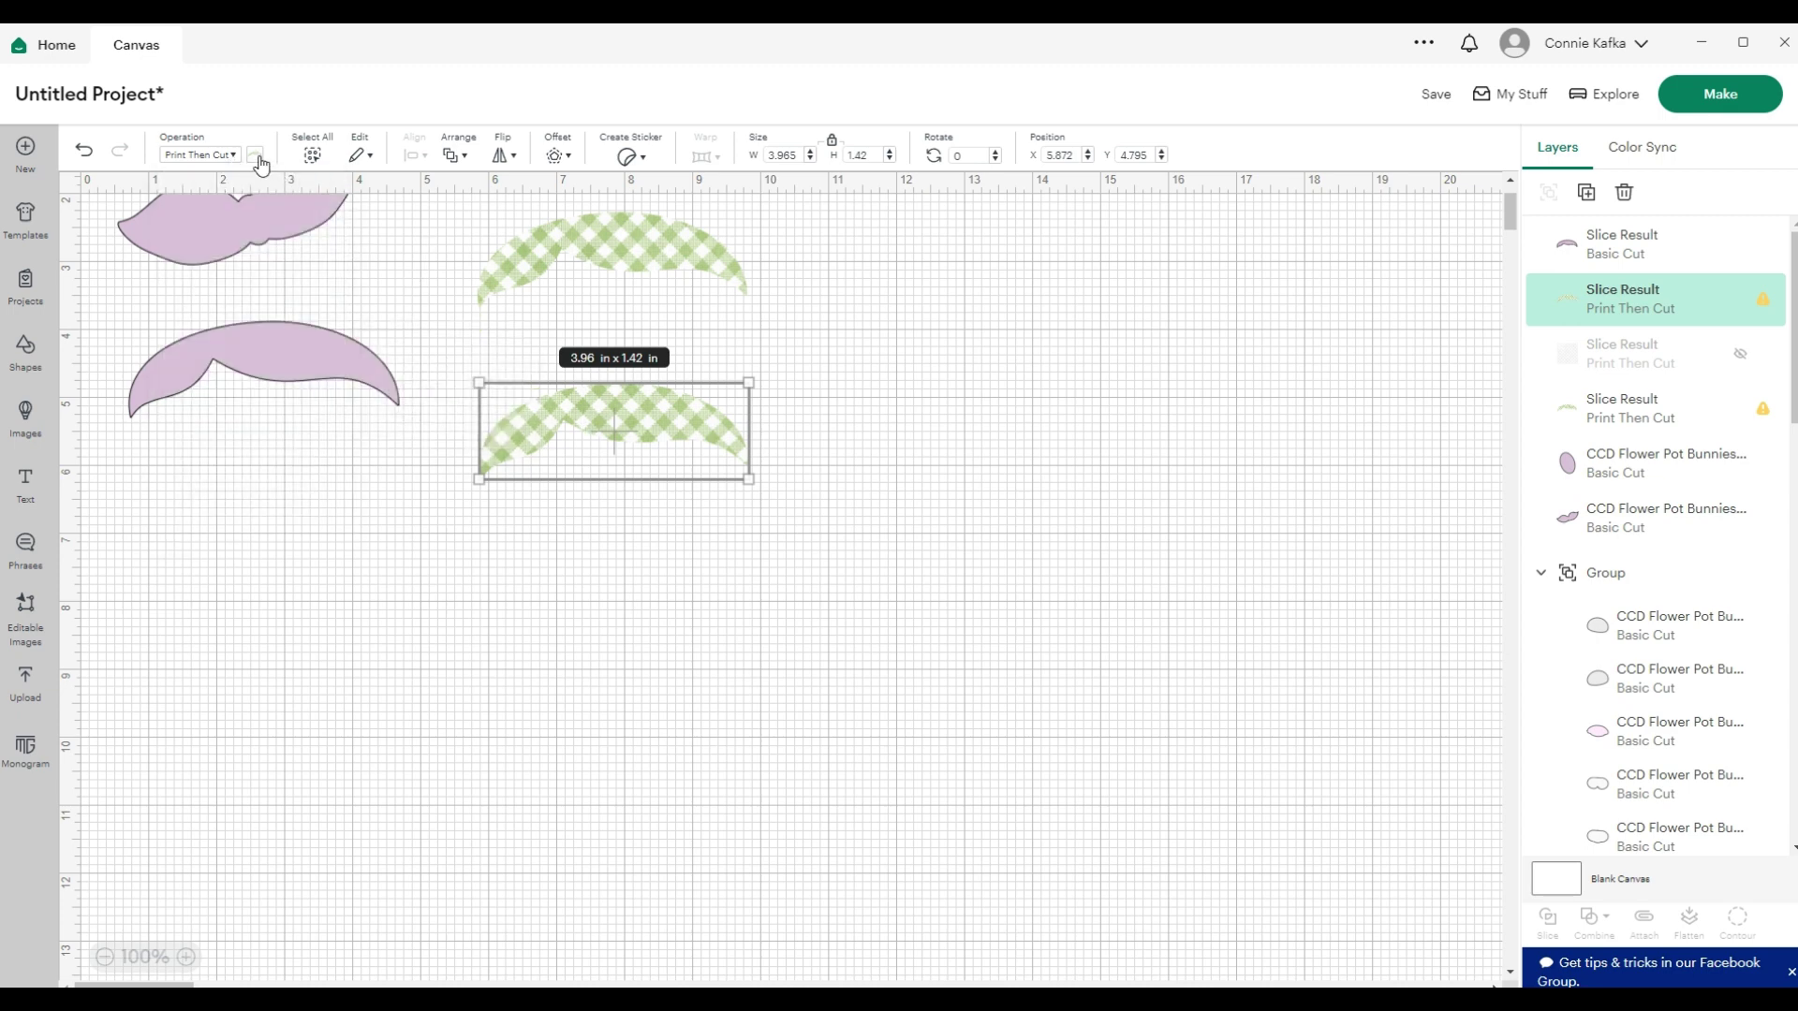
pyautogui.click(259, 157)
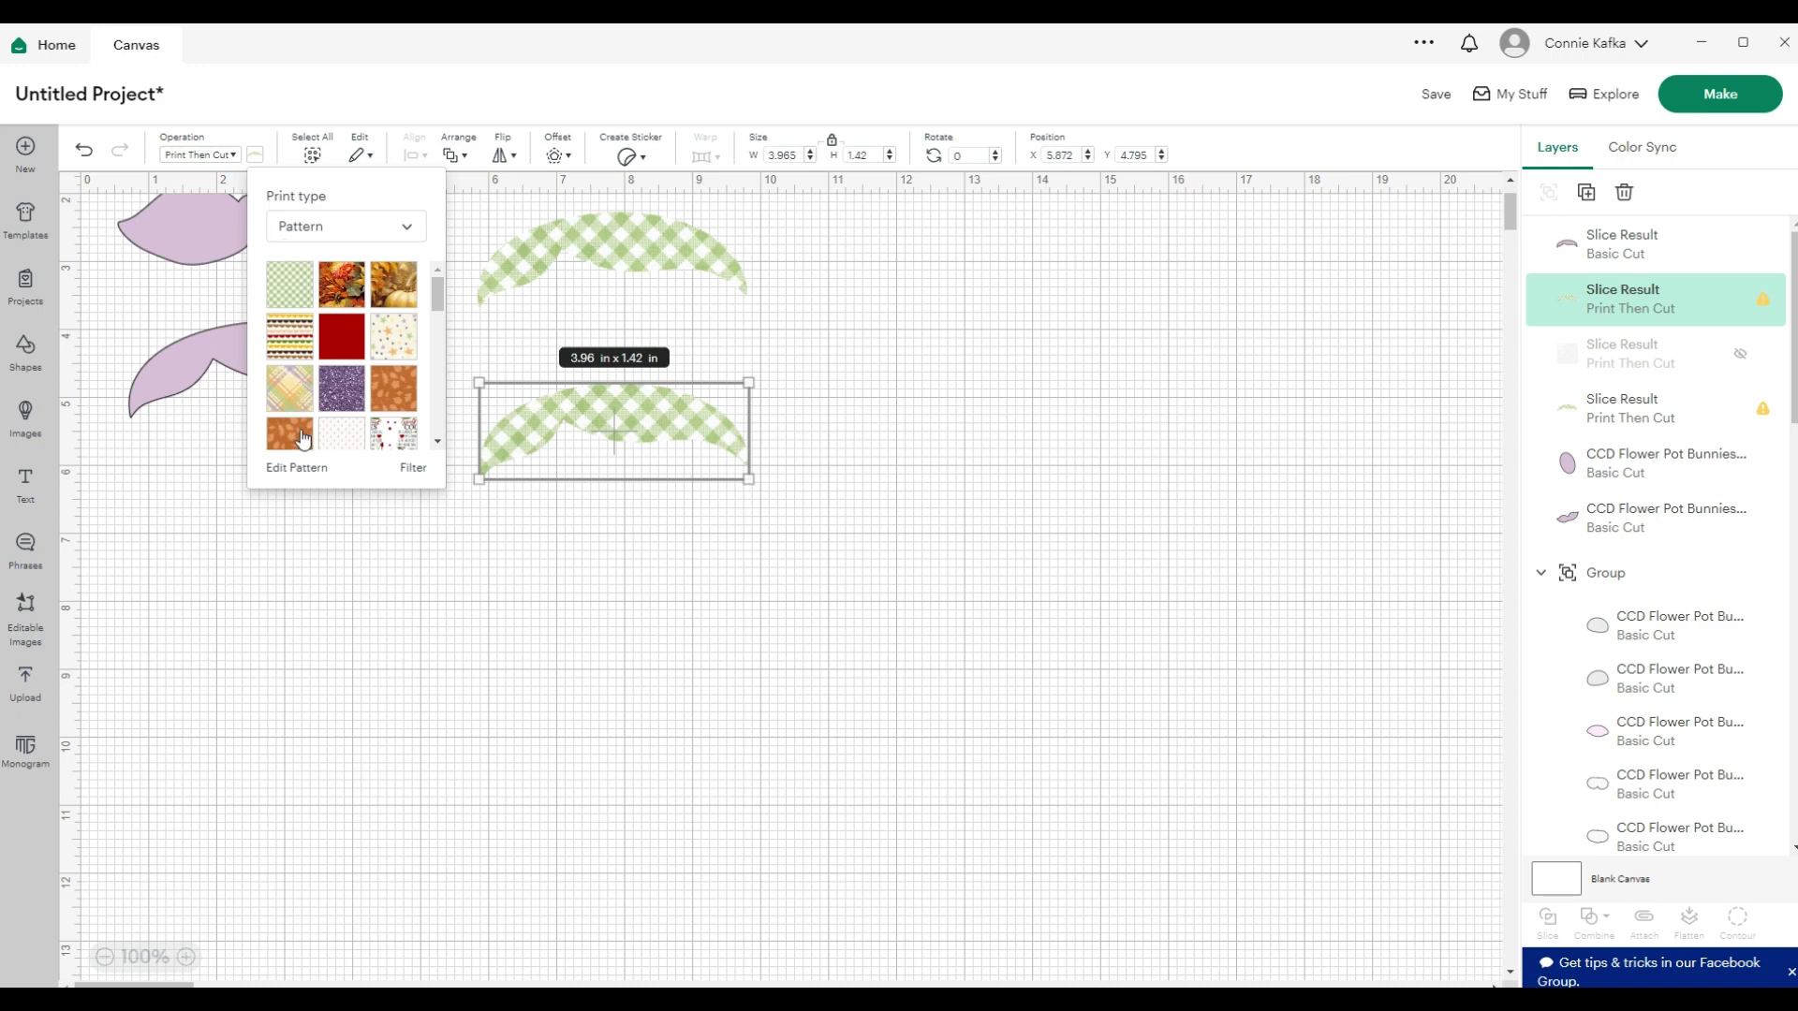
pyautogui.click(305, 471)
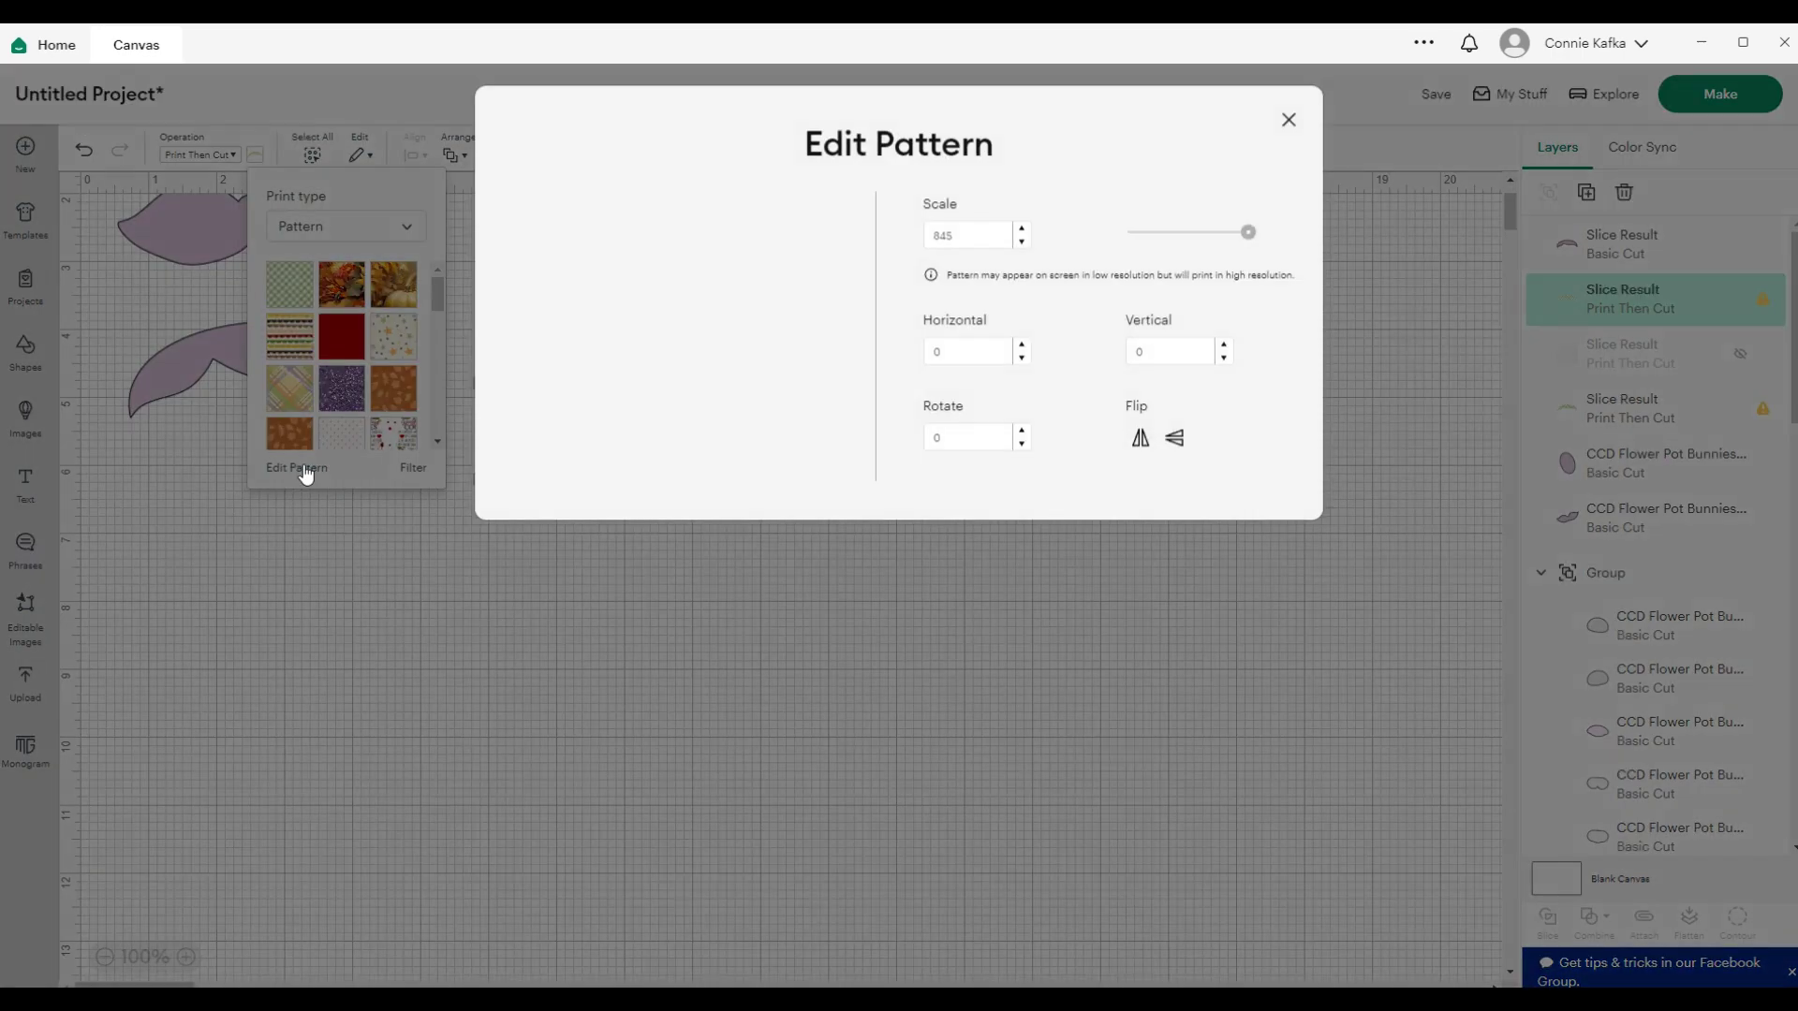
pyautogui.click(964, 240)
pyautogui.moveTo(964, 241); pyautogui.dragTo(929, 241)
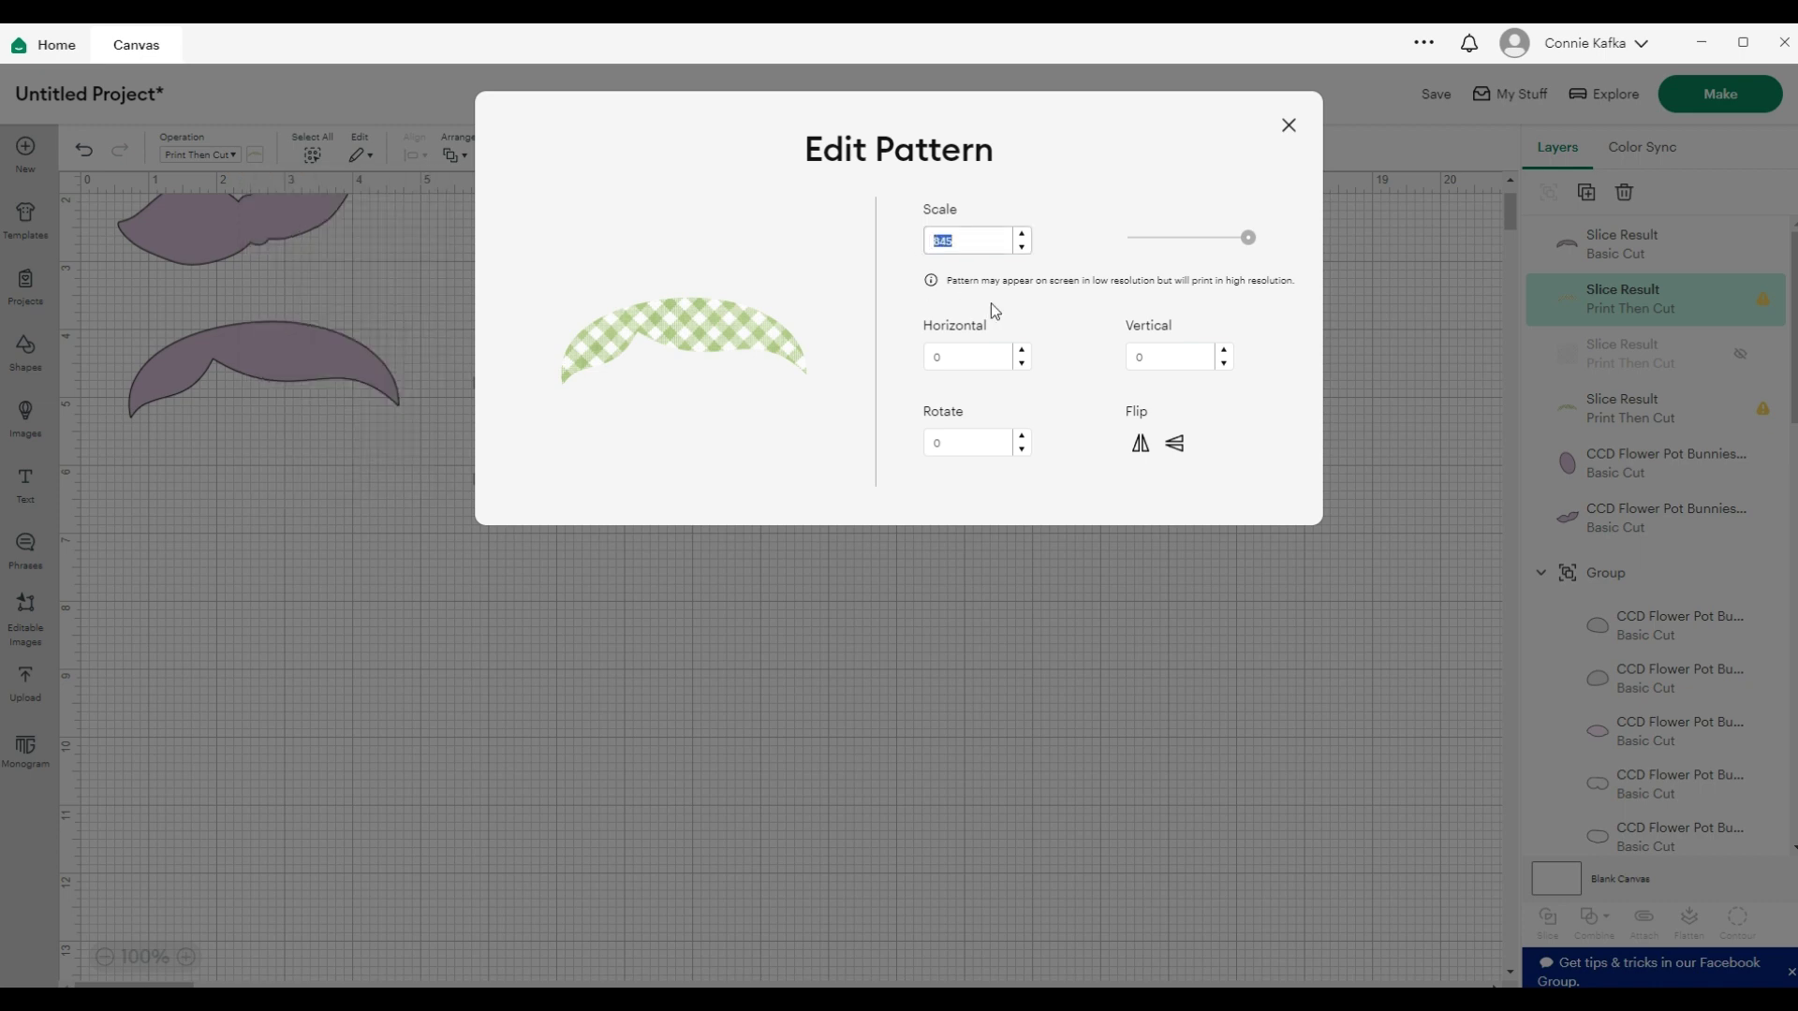
pyautogui.write('100')
pyautogui.click(1290, 127)
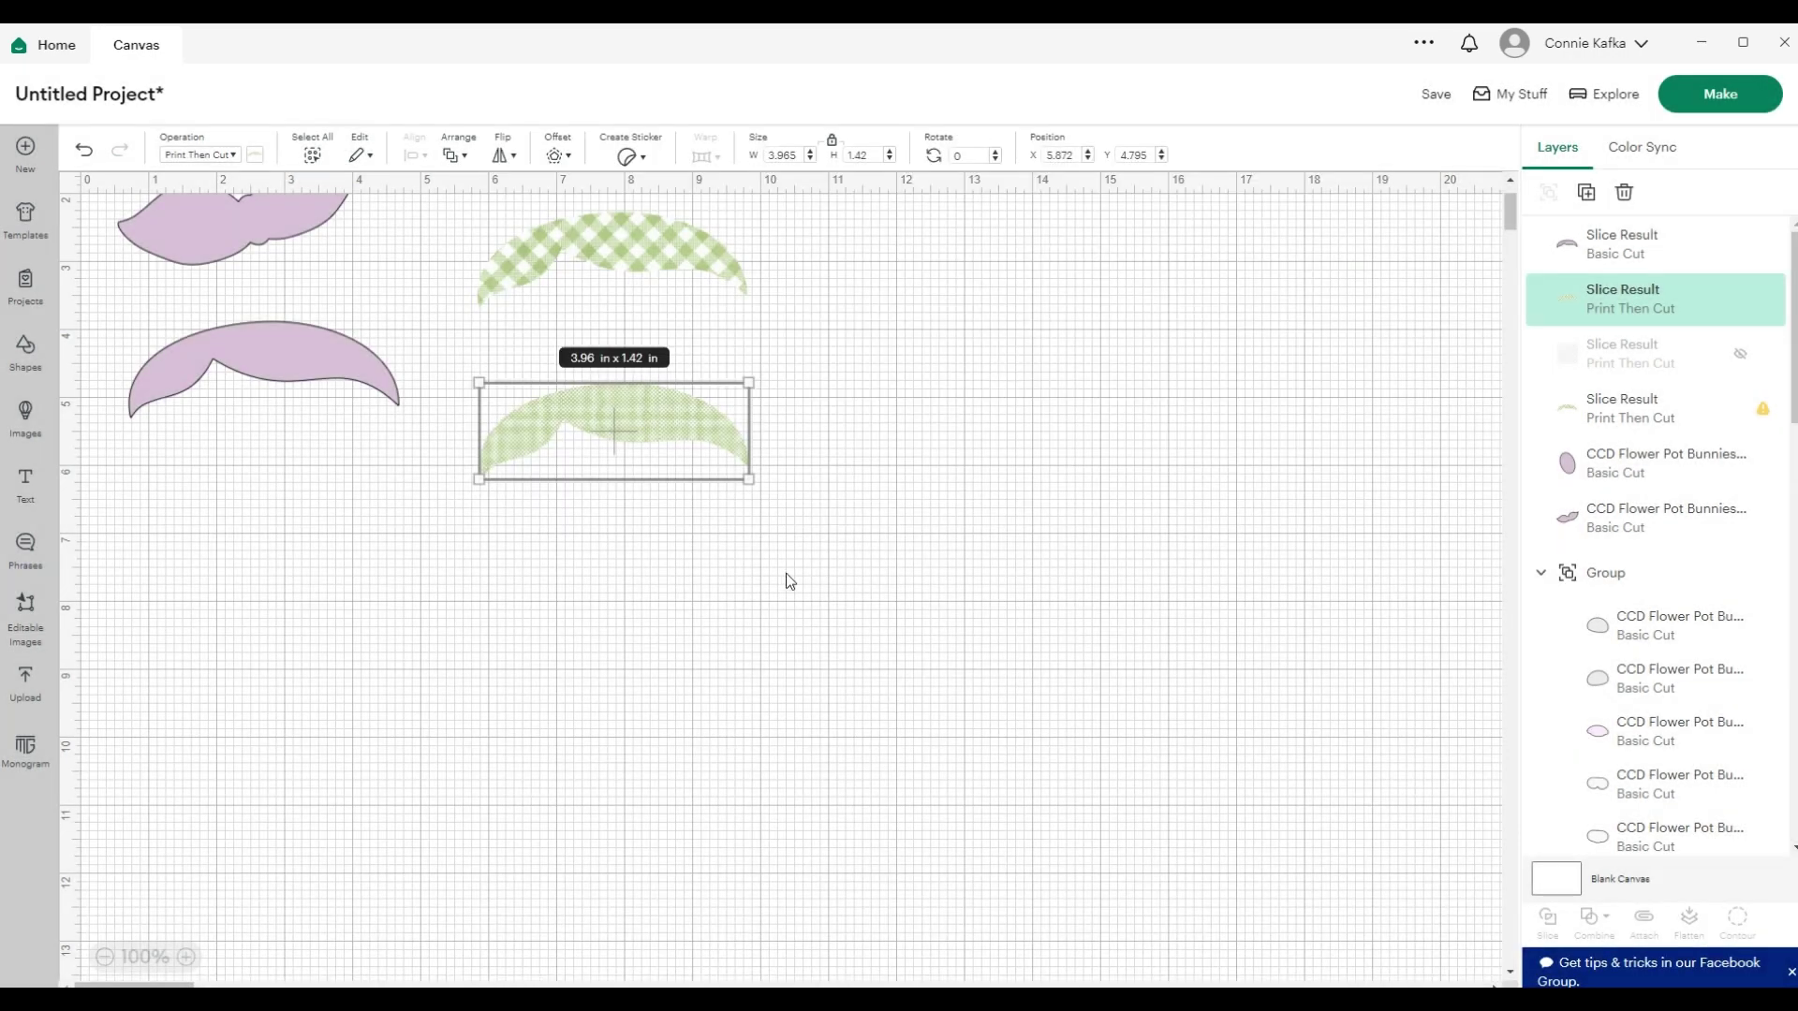
# Delete the rescaled gingham curve below the first one
pyautogui.click(724, 496)
pyautogui.click(650, 419)
pyautogui.moveTo(853, 520); pyautogui.dragTo(442, 361)
pyautogui.press('Delete')
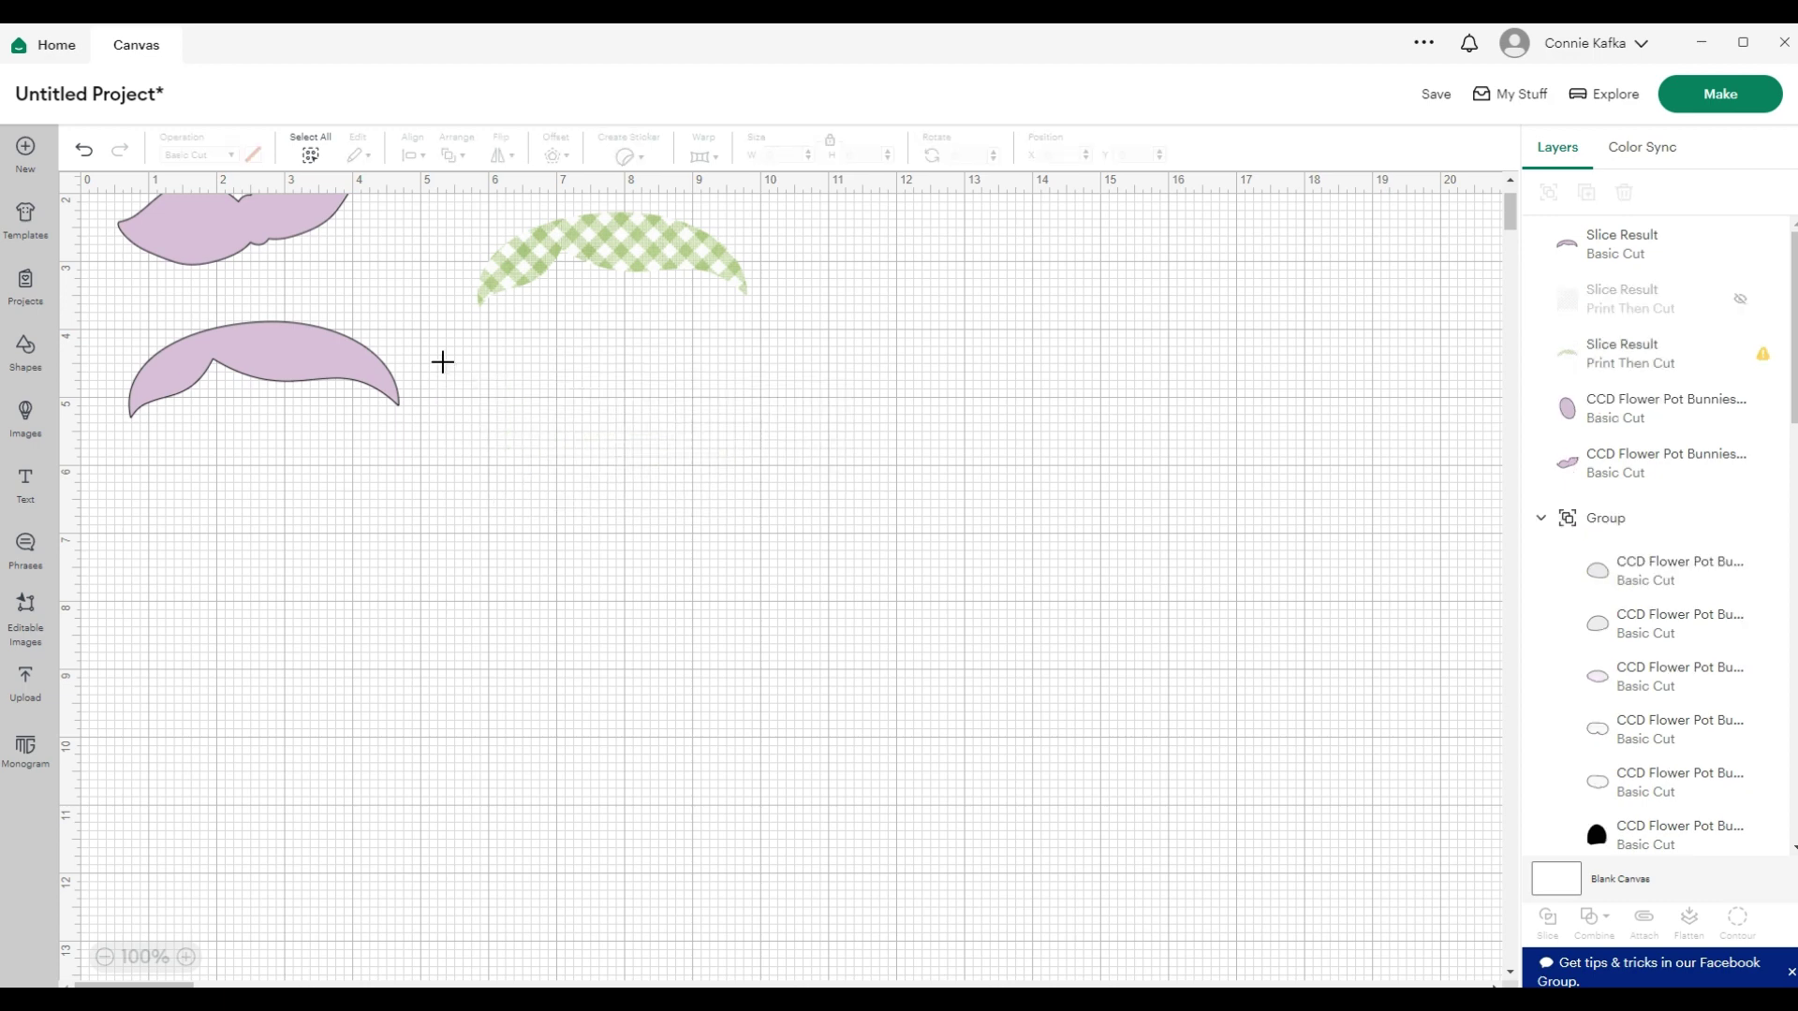
# Unhide the leftover gingham square, move it to about X 1.41, Y 6.7 and resize it to 6 in by 6 in
pyautogui.click(1740, 300)
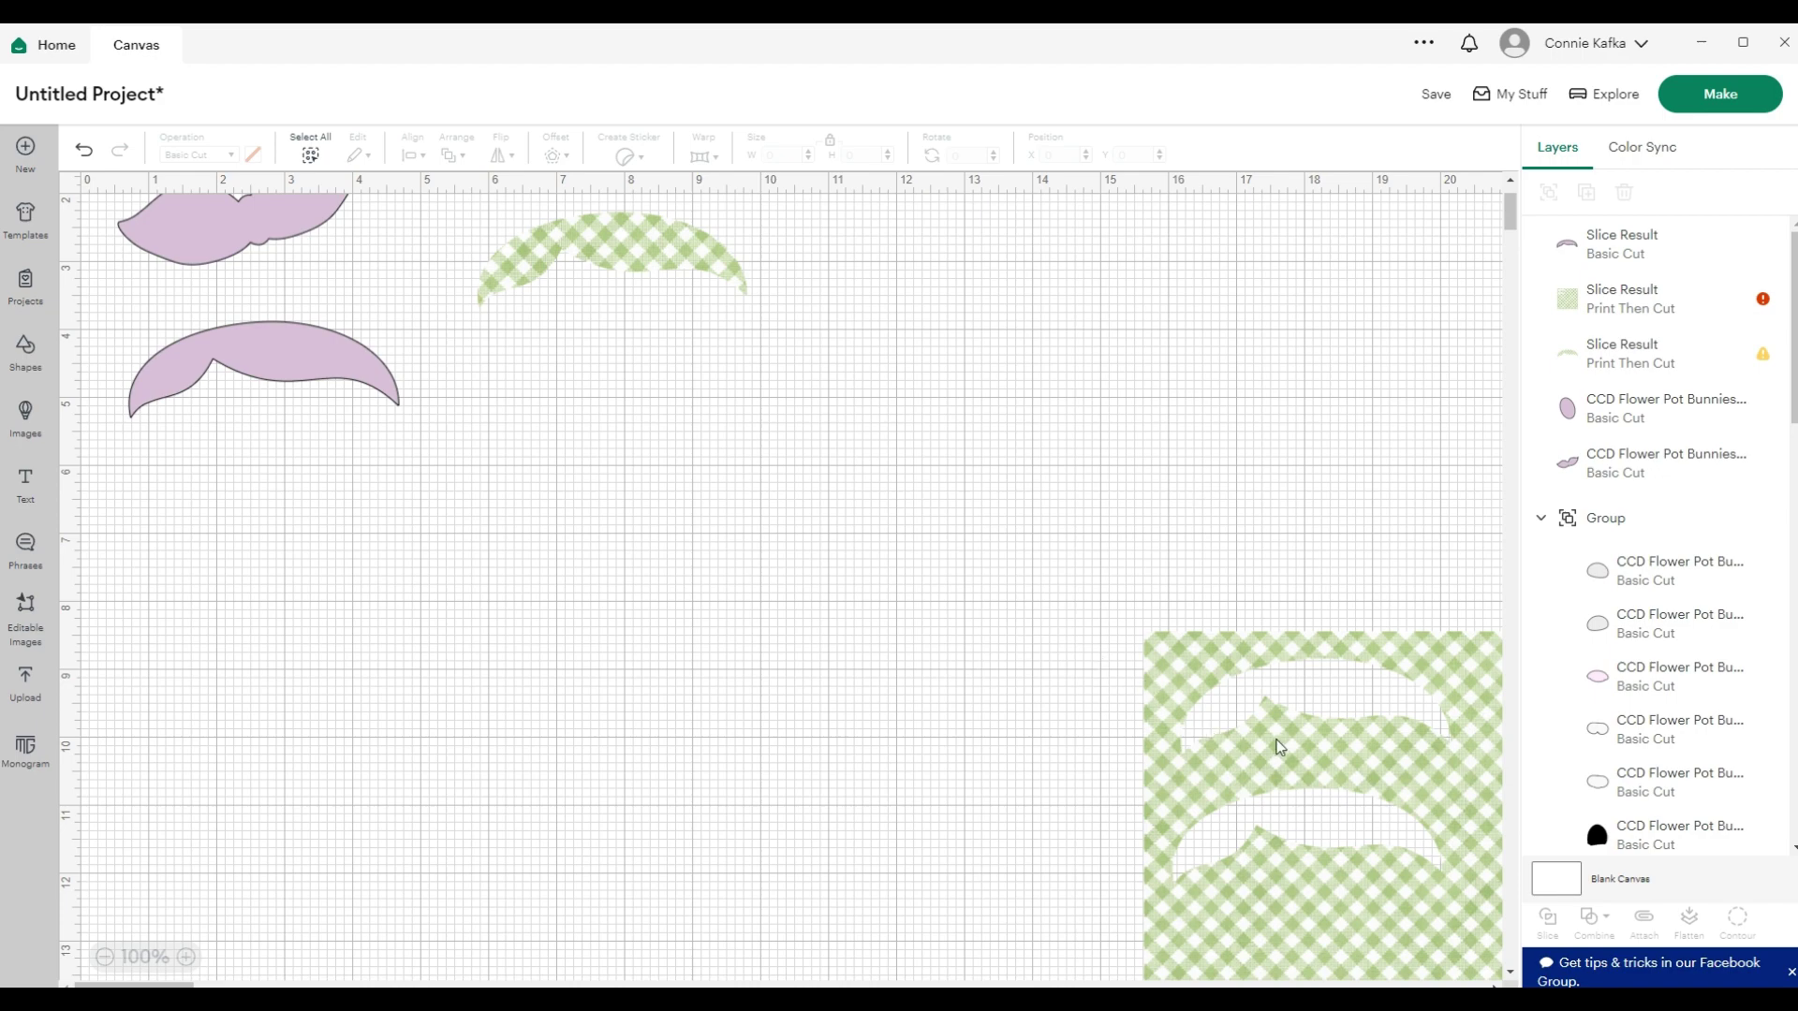
pyautogui.moveTo(1278, 746); pyautogui.dragTo(312, 622)
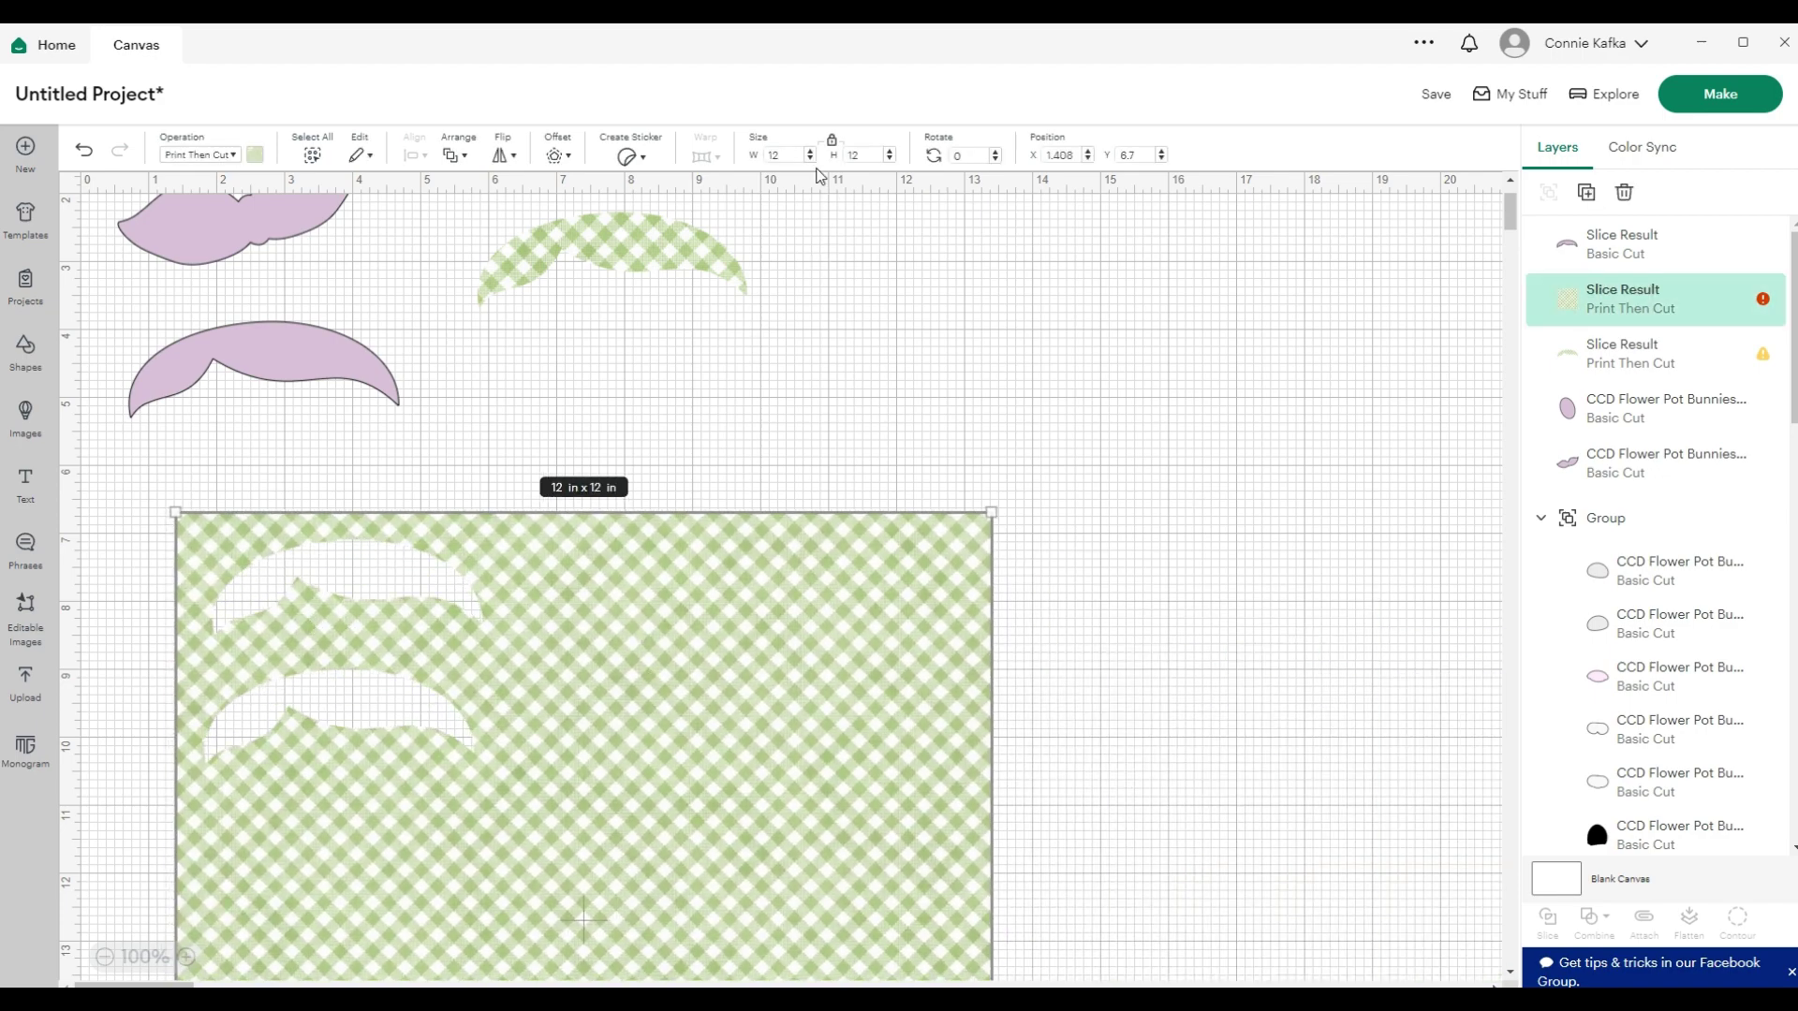
pyautogui.click(787, 154)
pyautogui.press('Tab')
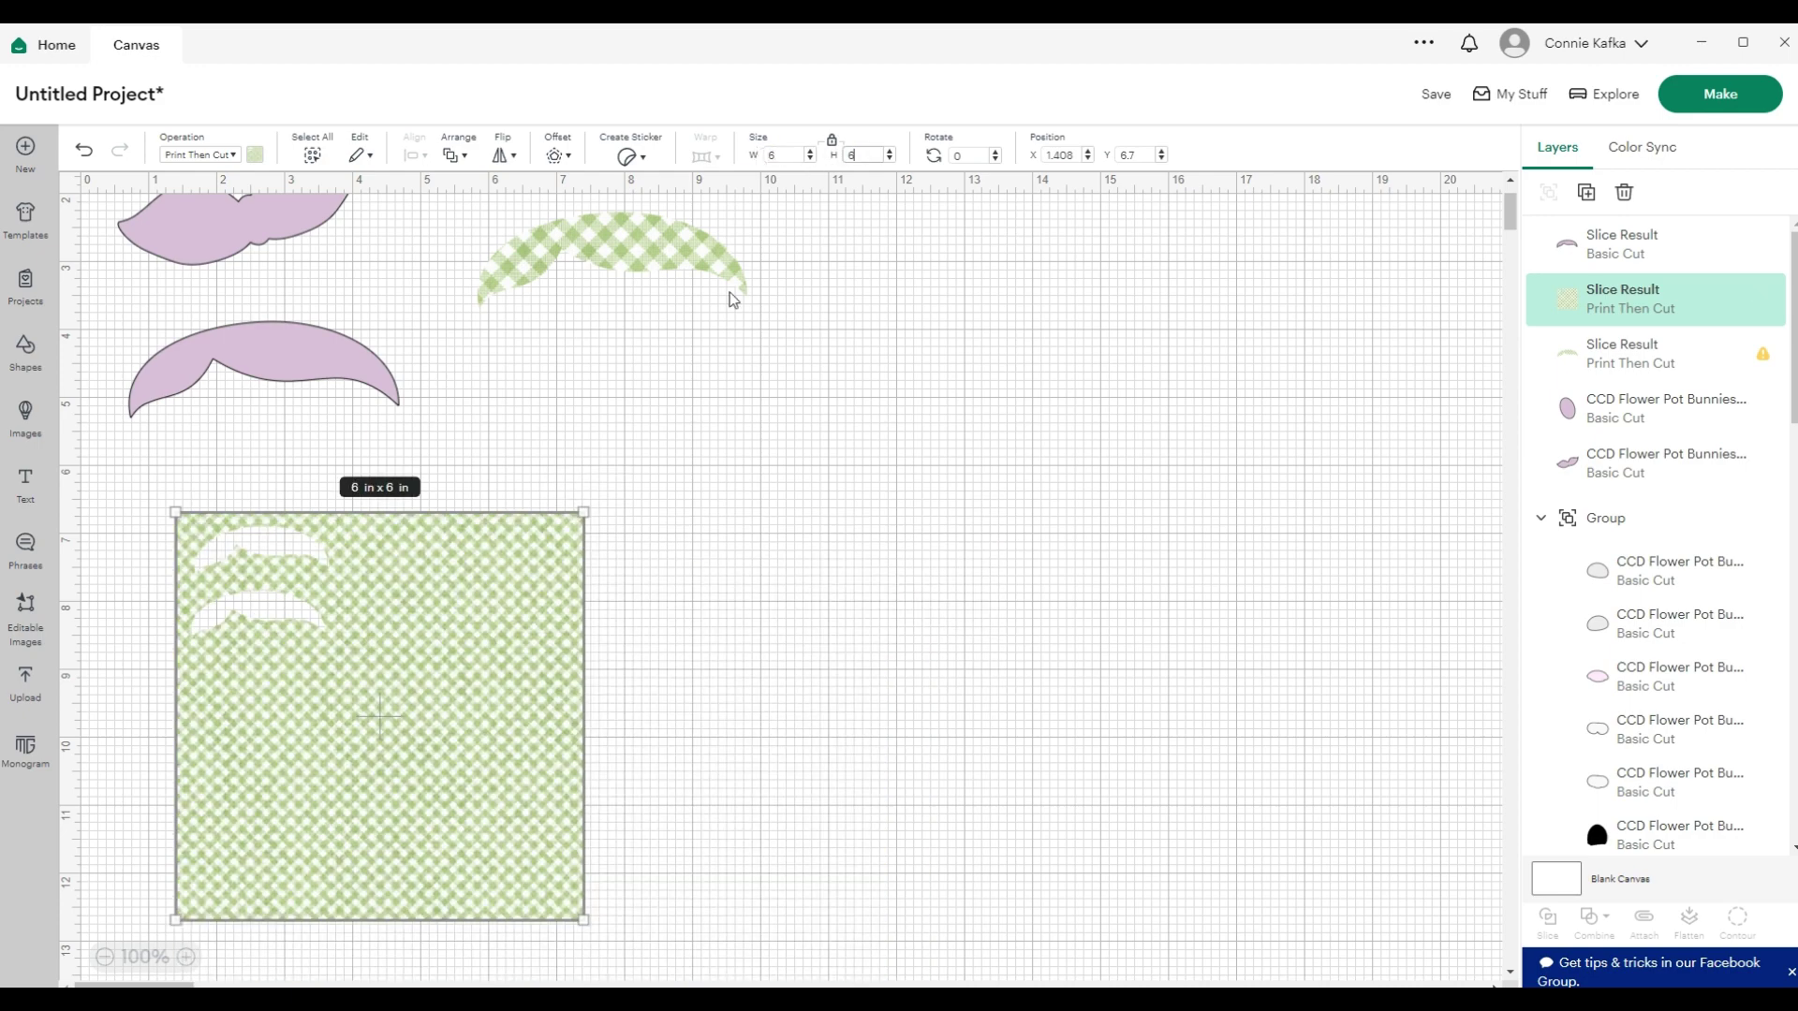
# Move the 6 in square to about X 5.45, Y 5.16, place the purple curve over its uncut area and slice them
pyautogui.click(705, 637)
pyautogui.moveTo(429, 729); pyautogui.dragTo(704, 624)
pyautogui.click(270, 374)
pyautogui.moveTo(270, 375); pyautogui.dragTo(639, 616)
pyautogui.moveTo(345, 502); pyautogui.dragTo(733, 702)
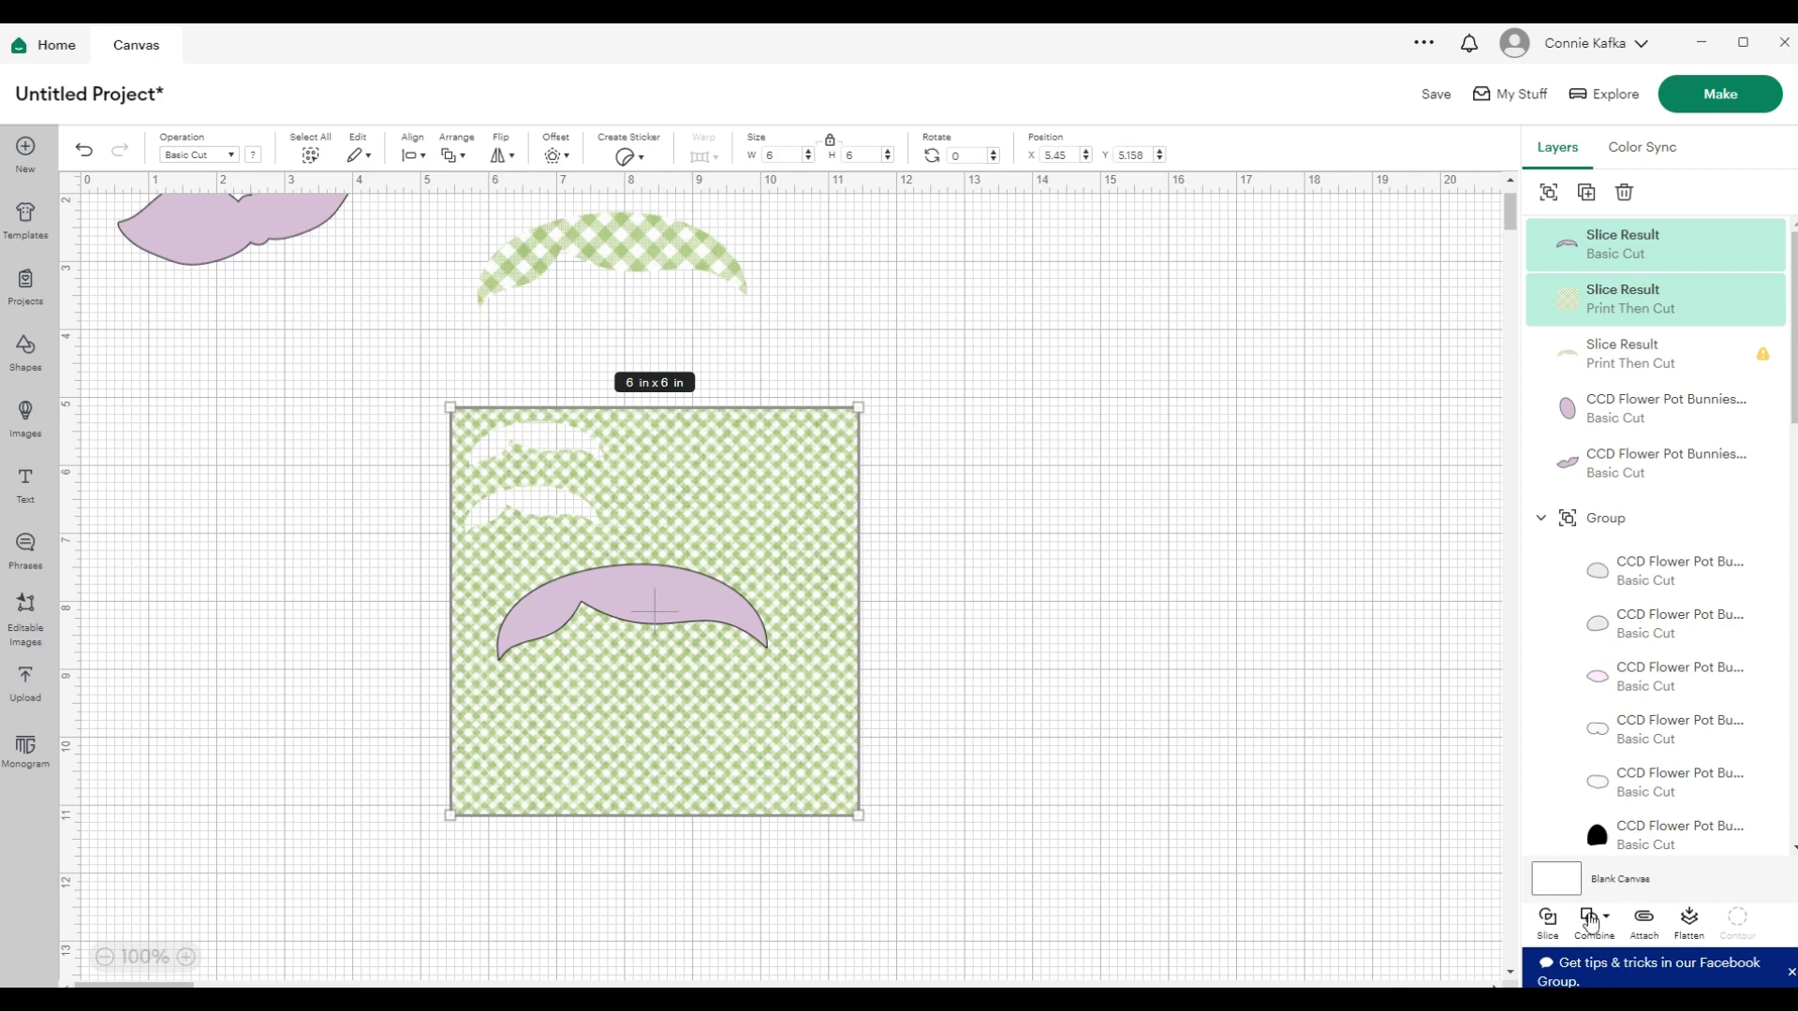
pyautogui.click(1546, 921)
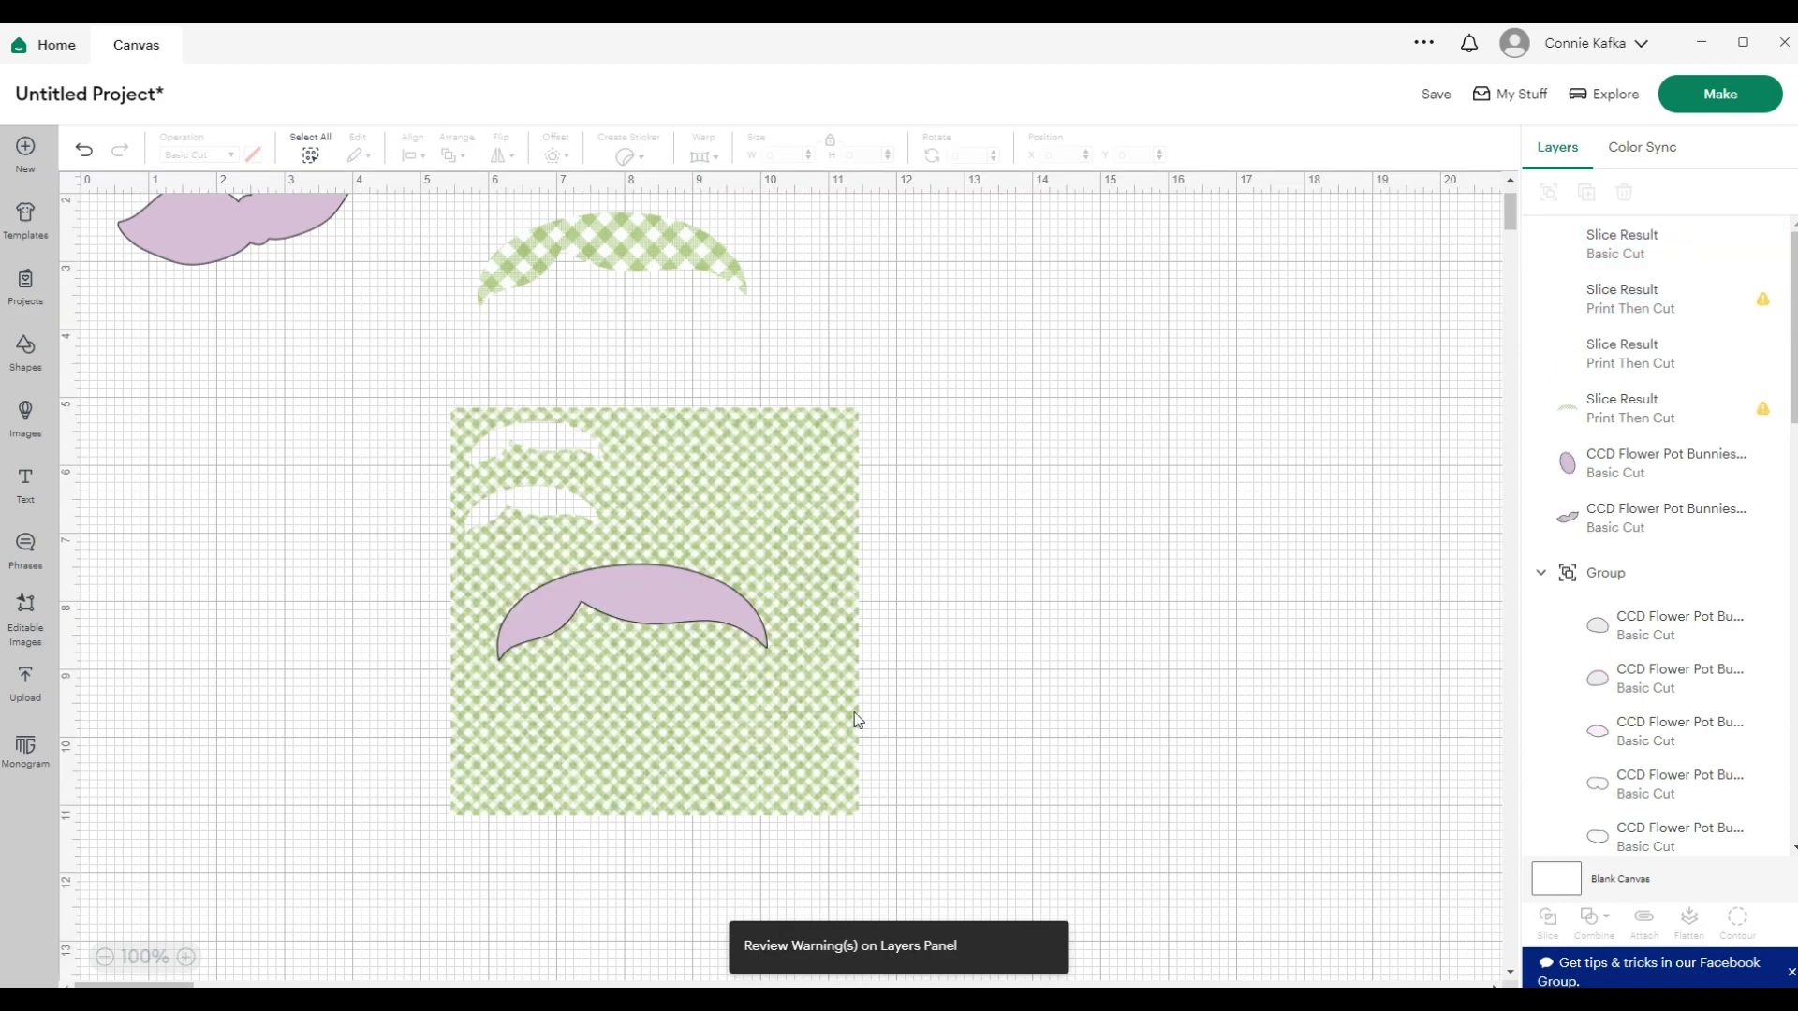
# Separate the slice pieces and place the finer gingham curve below the first one, at about X 5.96, Y 4.11
pyautogui.moveTo(679, 597); pyautogui.dragTo(318, 426)
pyautogui.moveTo(720, 475); pyautogui.dragTo(1181, 495)
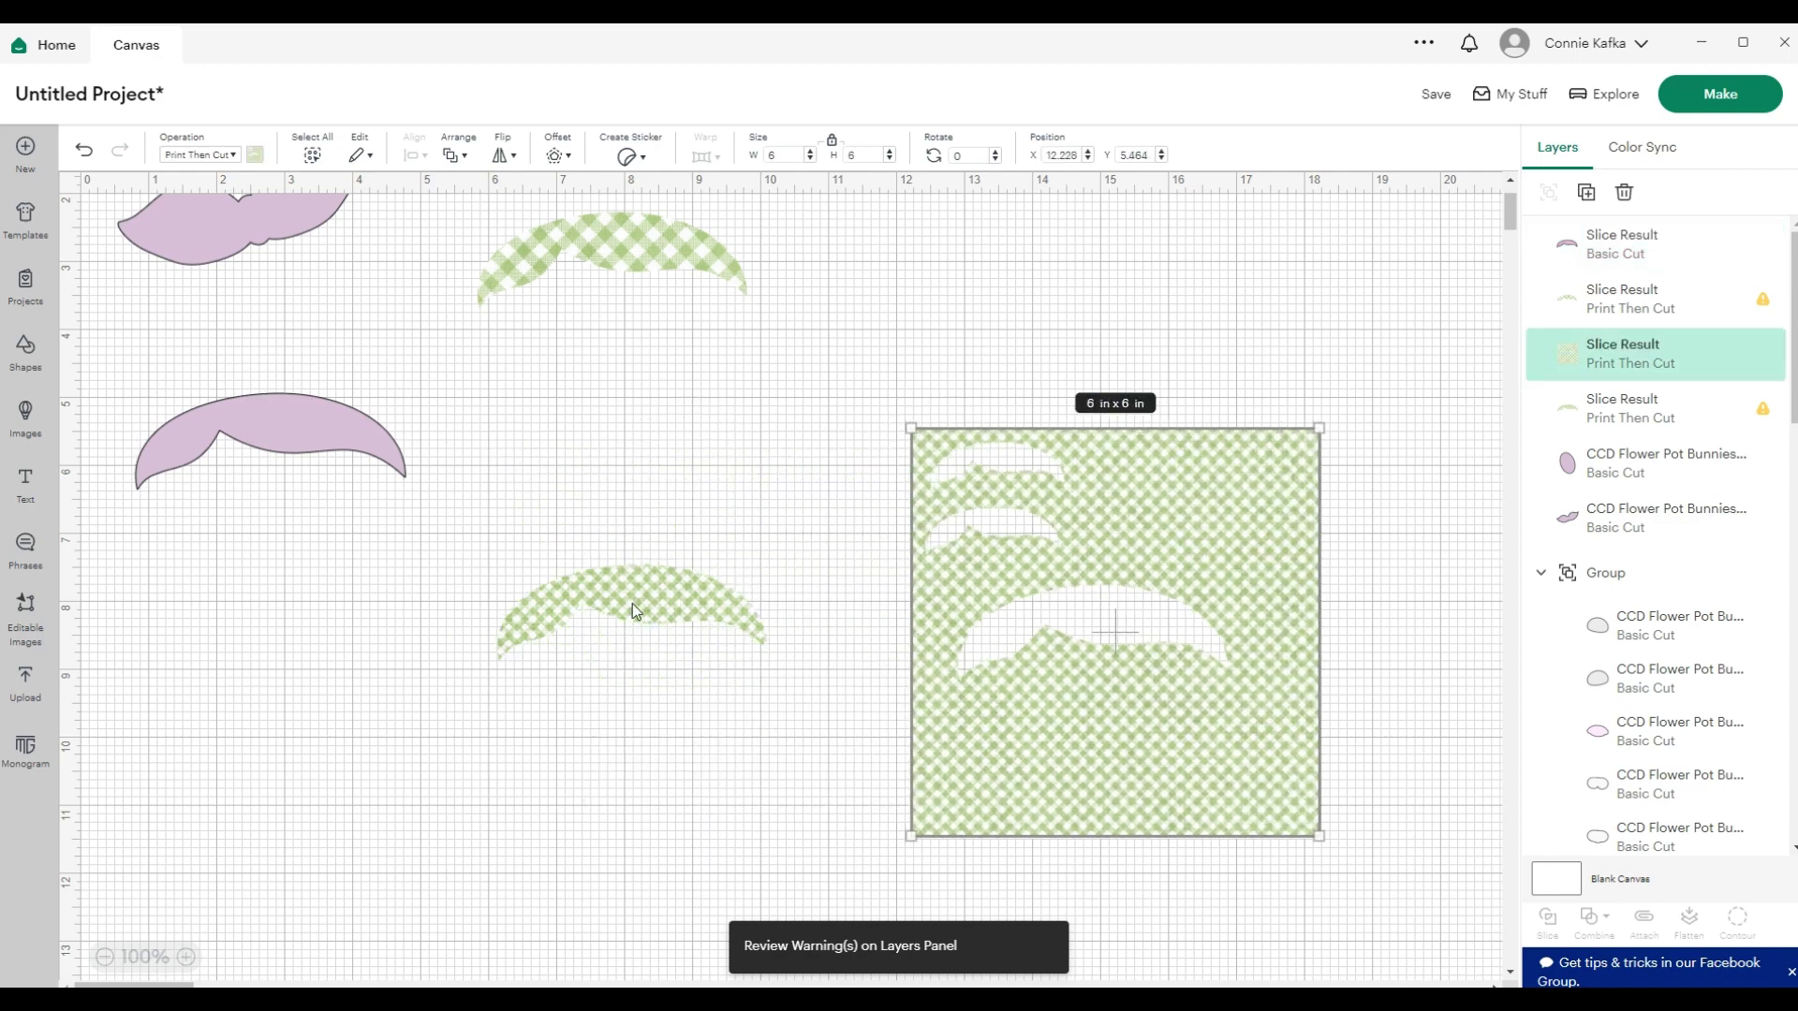
pyautogui.moveTo(632, 602); pyautogui.dragTo(620, 376)
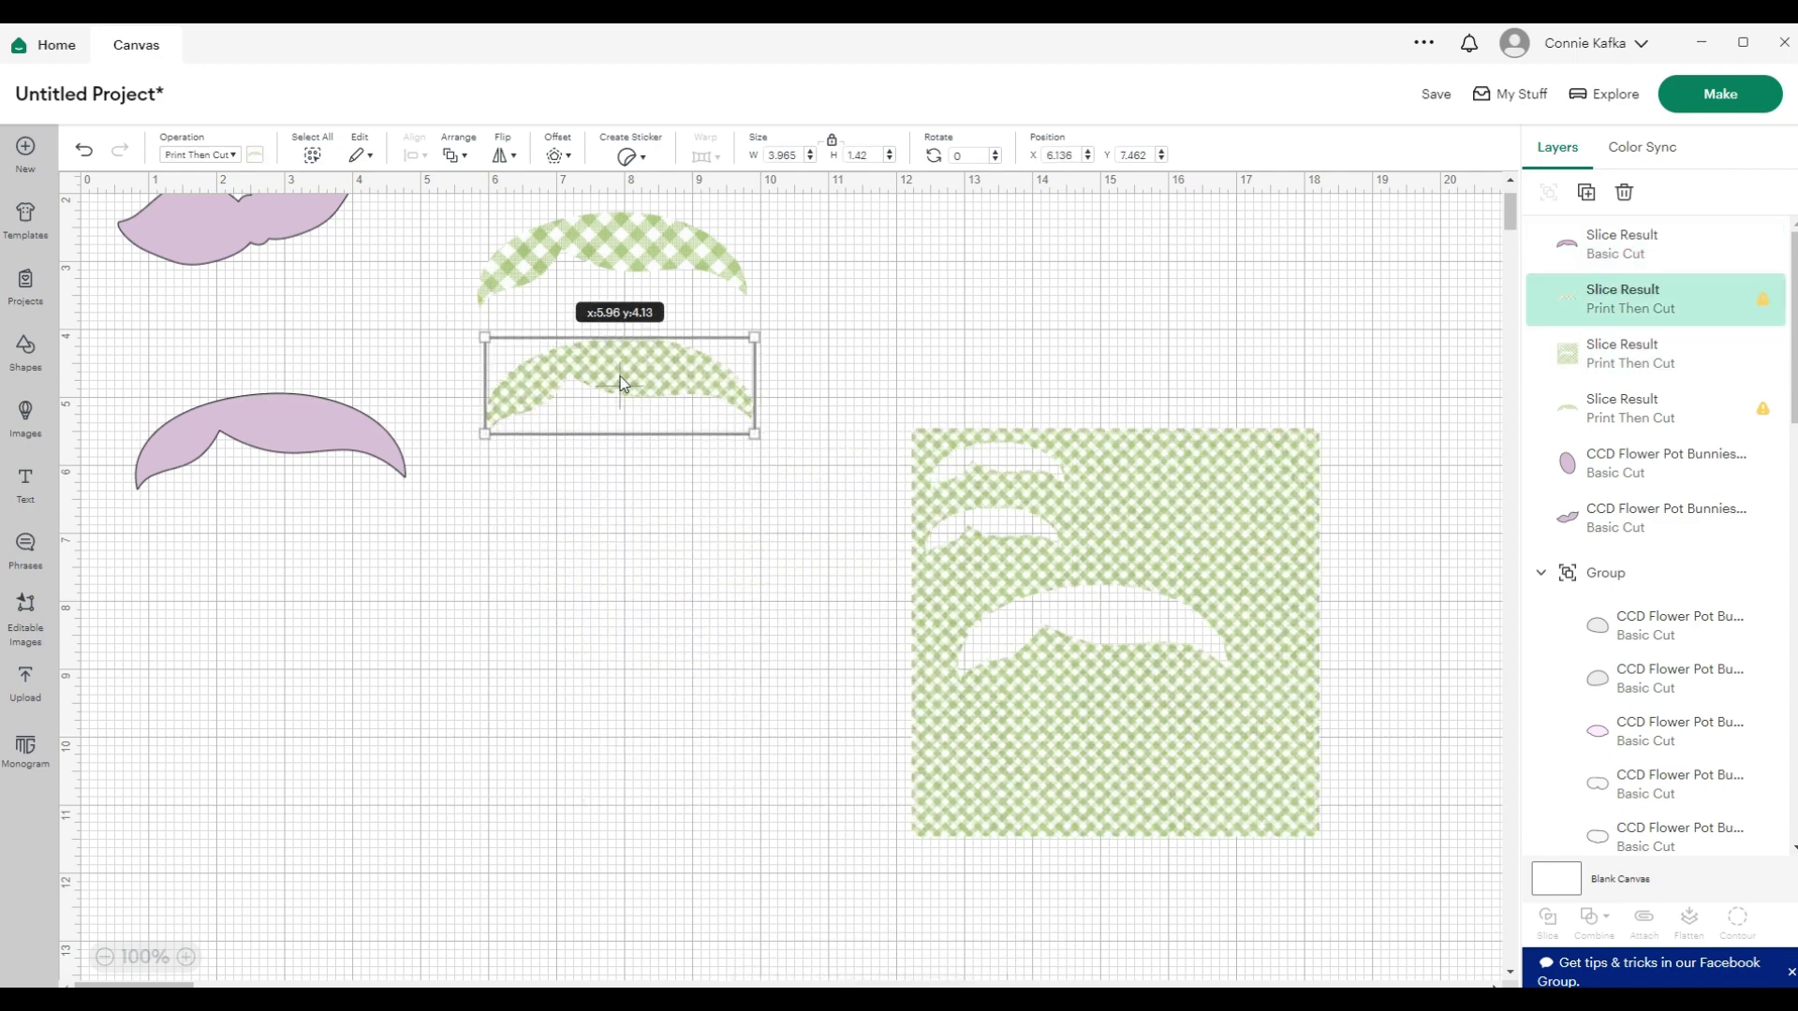
# Move the coarse gingham curve just above the finer one, at about X 5.93, Y 3.0, and the purple curve to about X 0.32, Y 4.63
pyautogui.click(197, 967)
pyautogui.click(197, 967)
pyautogui.click(197, 967)
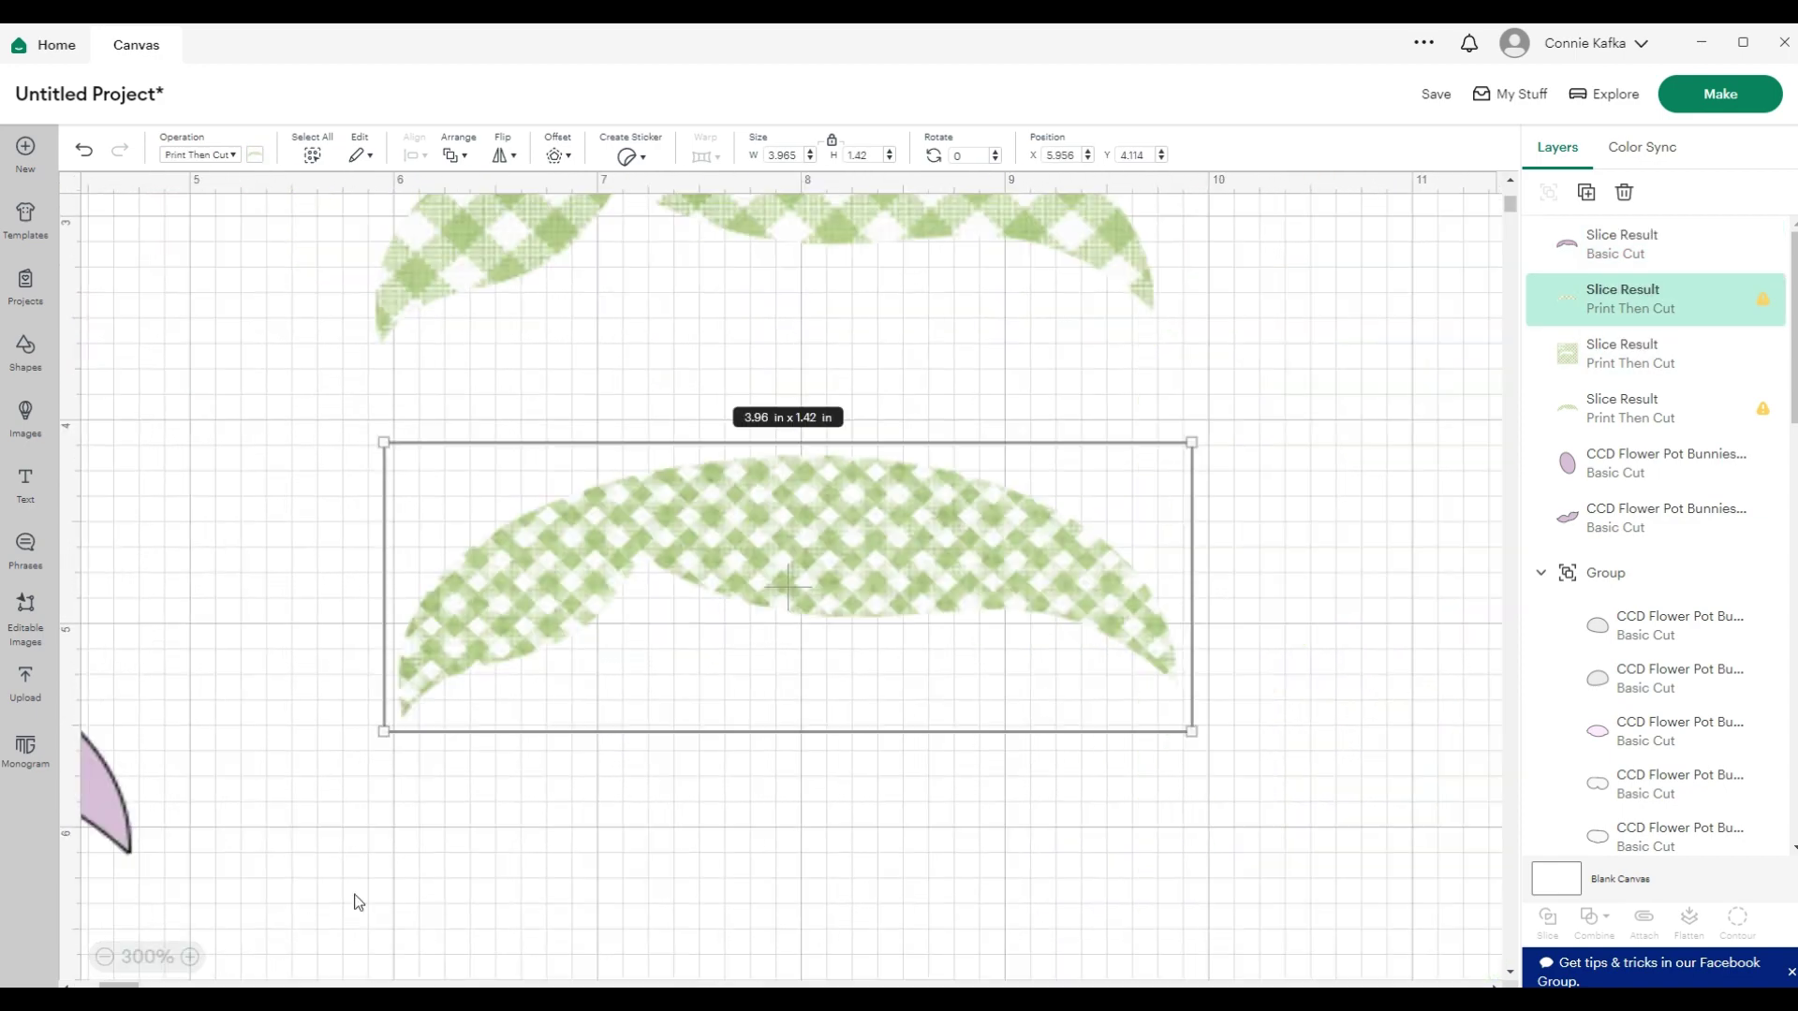
pyautogui.scroll(3, 565, 897)
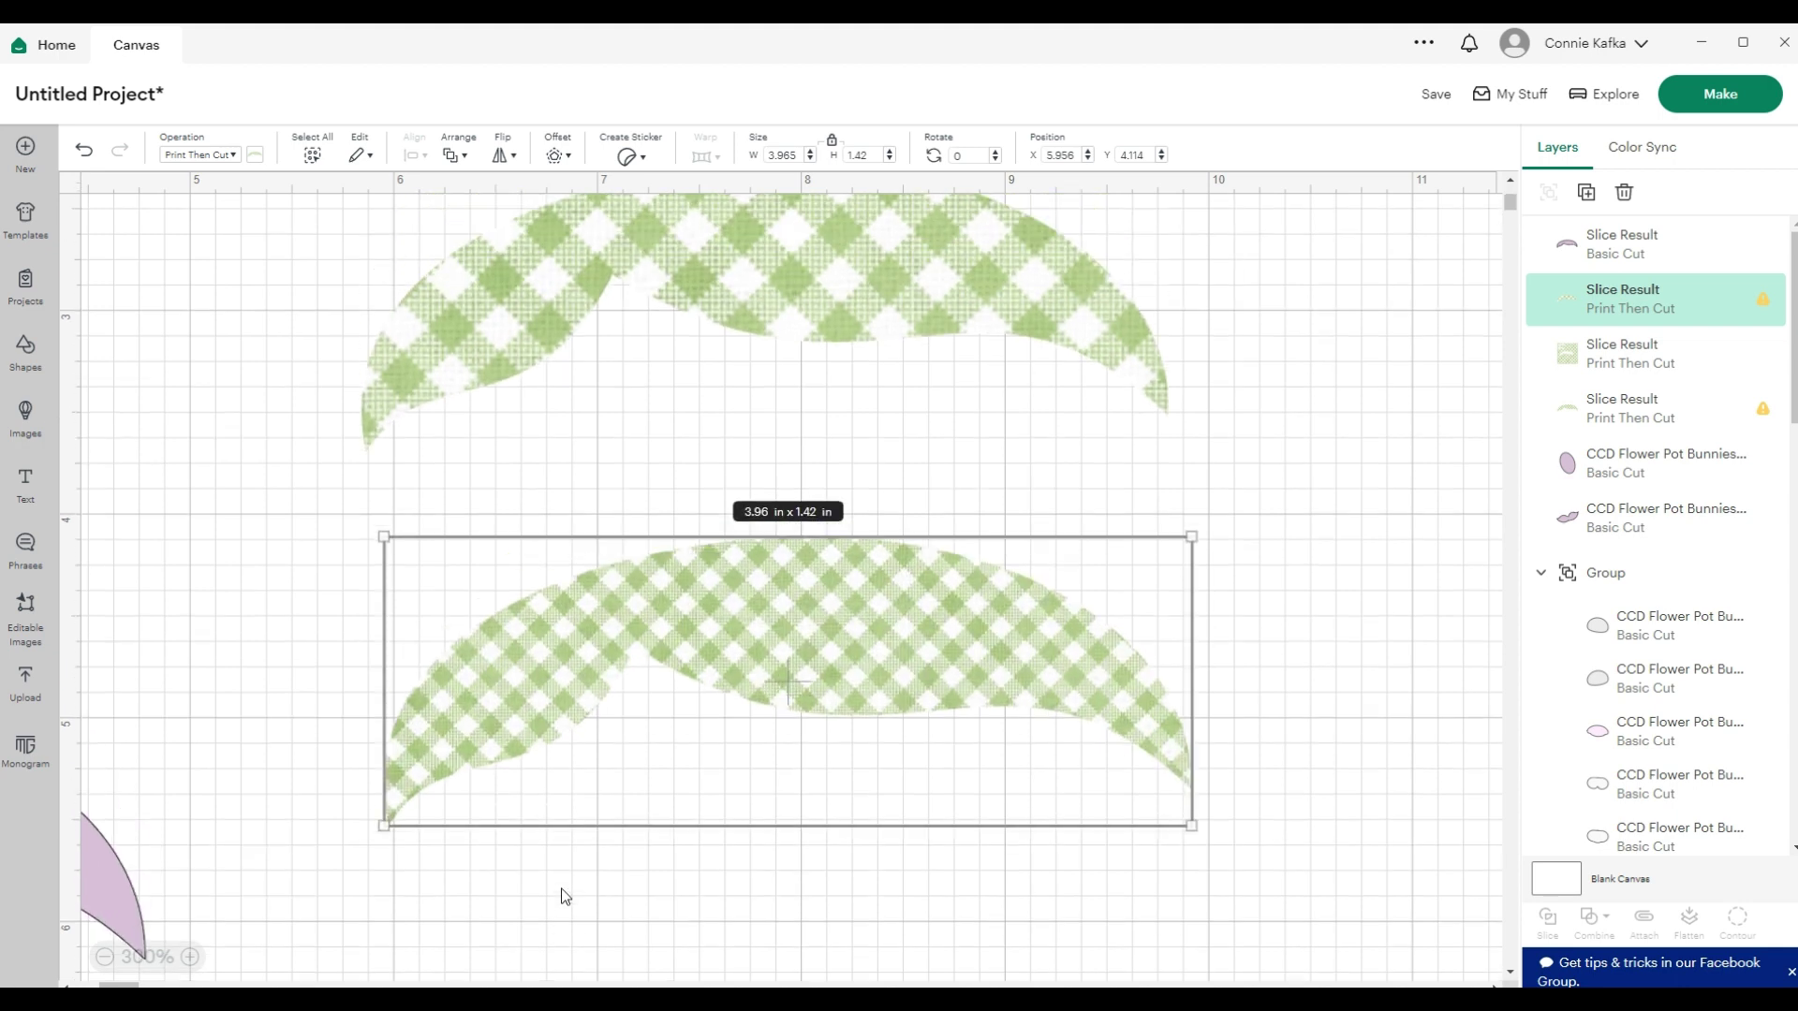
pyautogui.moveTo(472, 354); pyautogui.dragTo(490, 508)
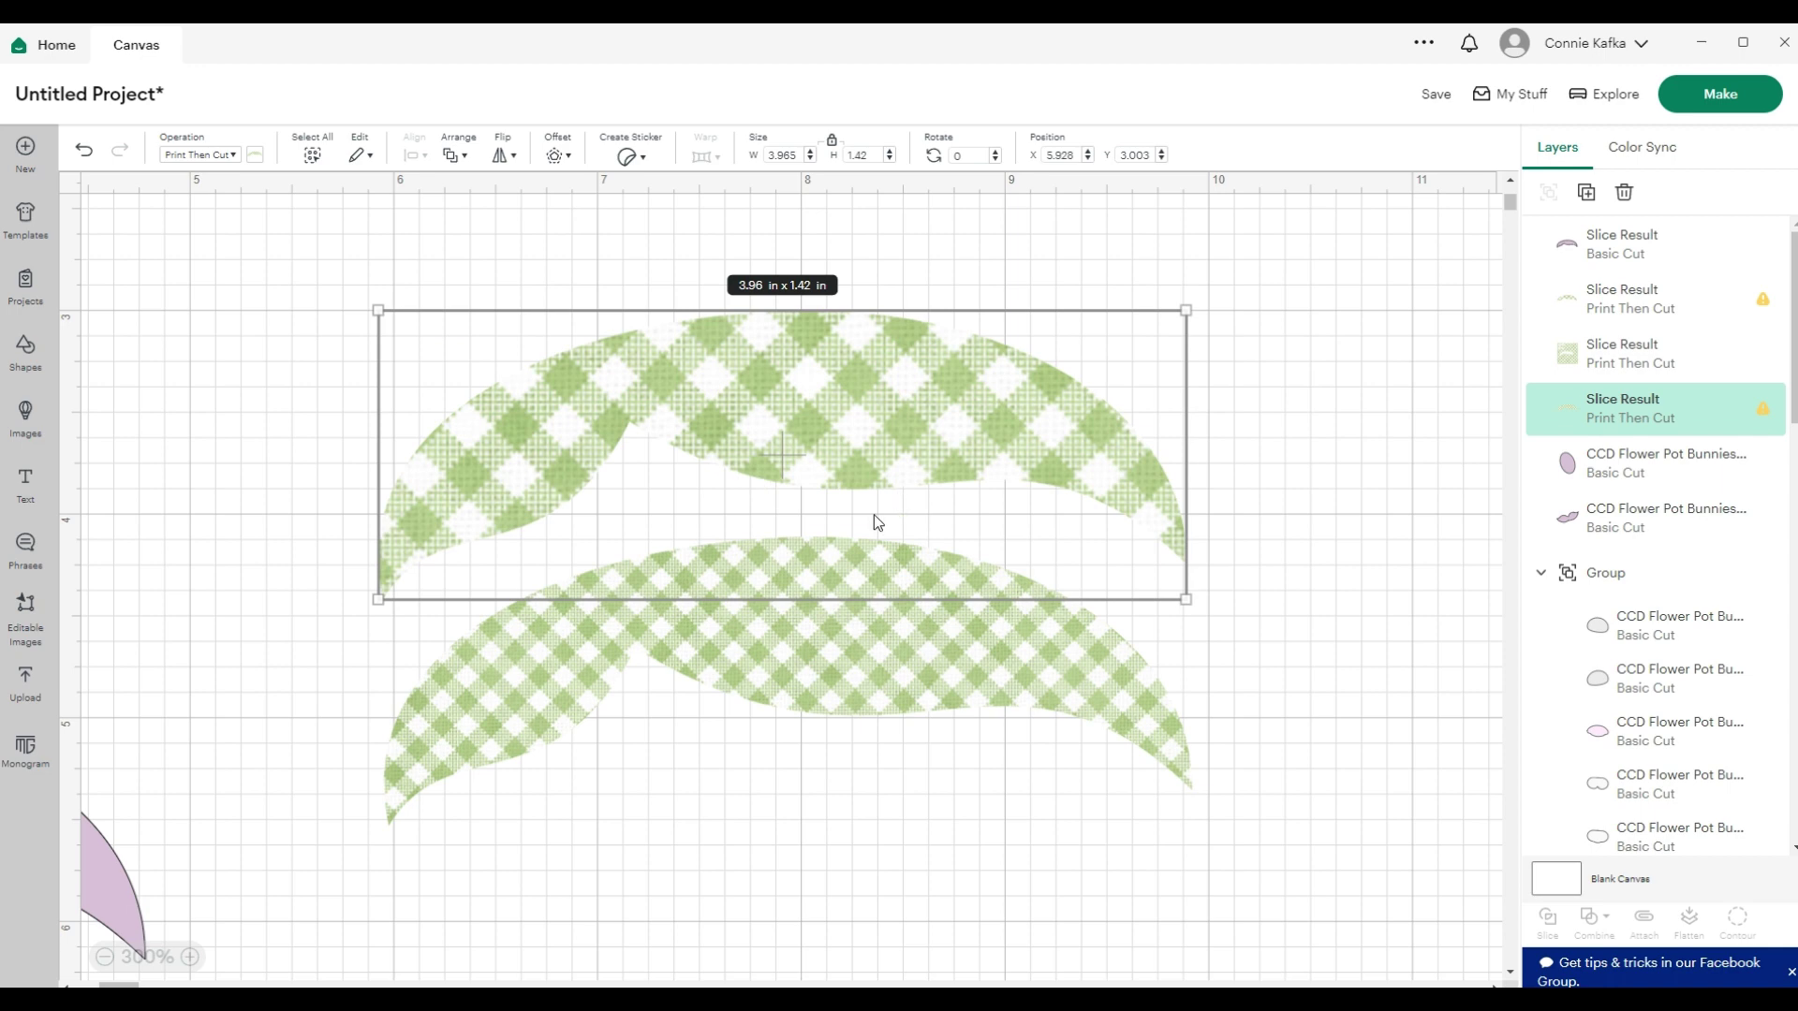
pyautogui.click(723, 806)
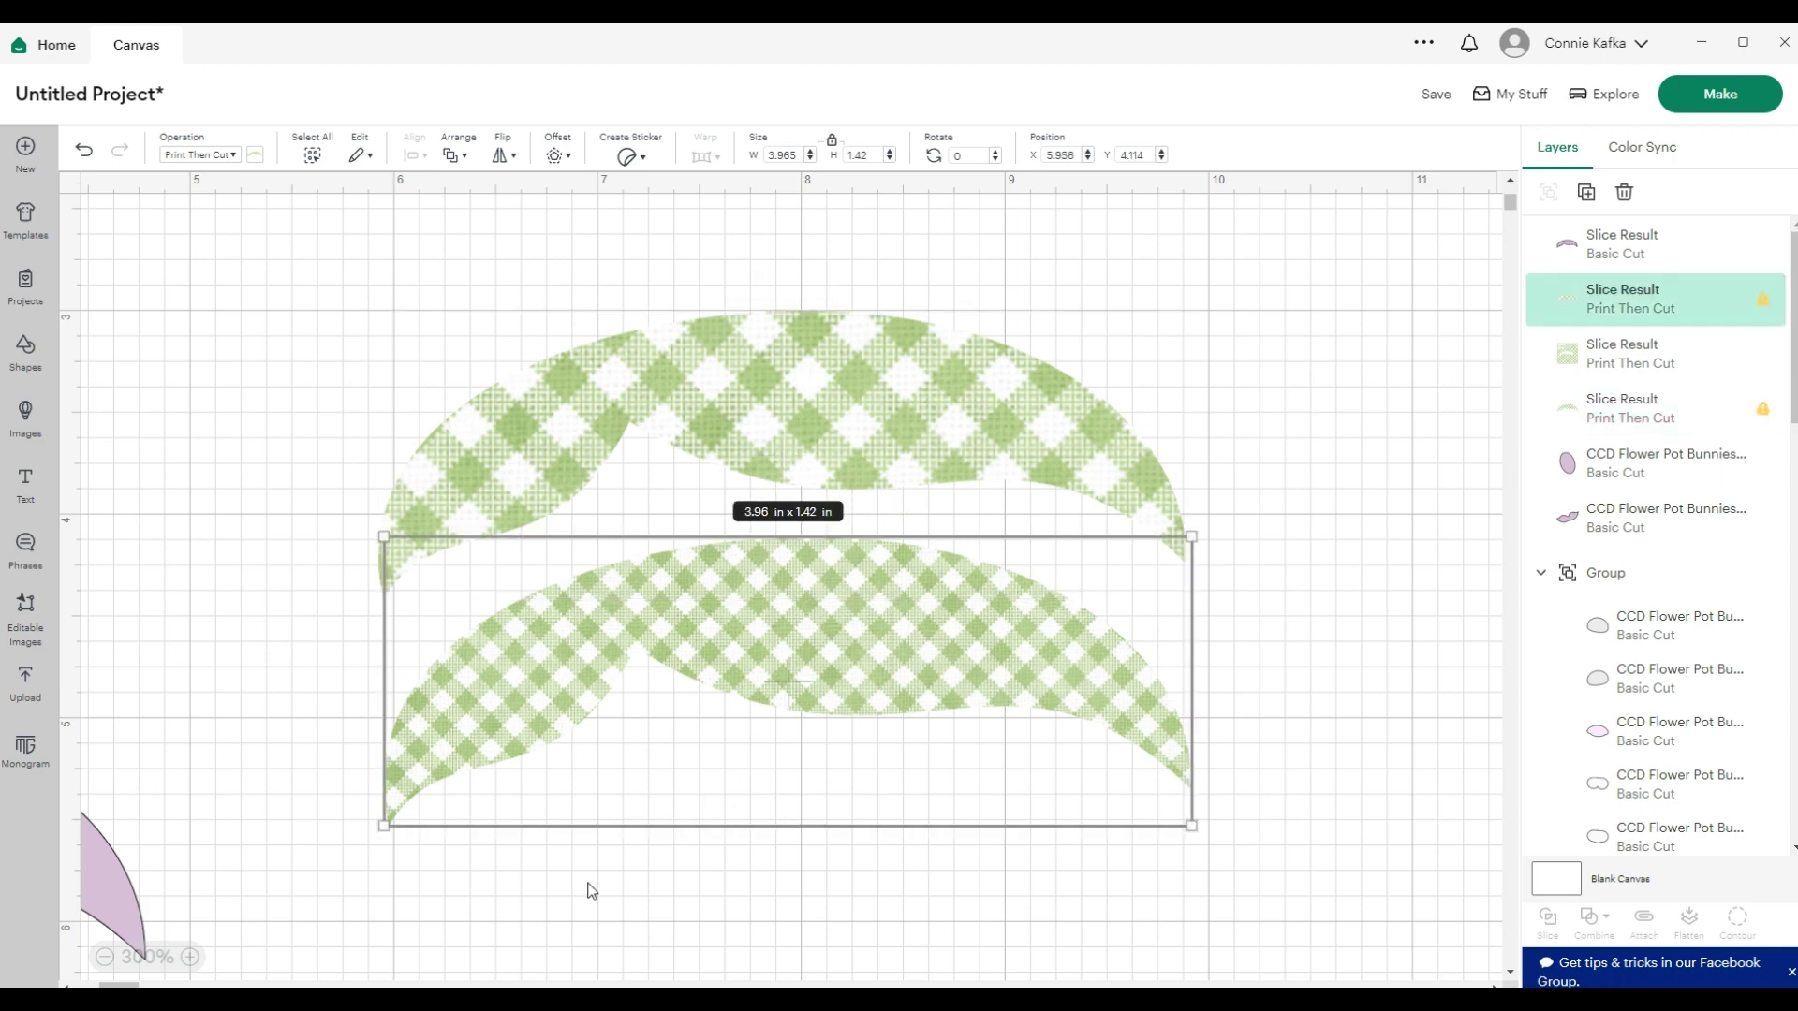
pyautogui.scroll(-2, 591, 885)
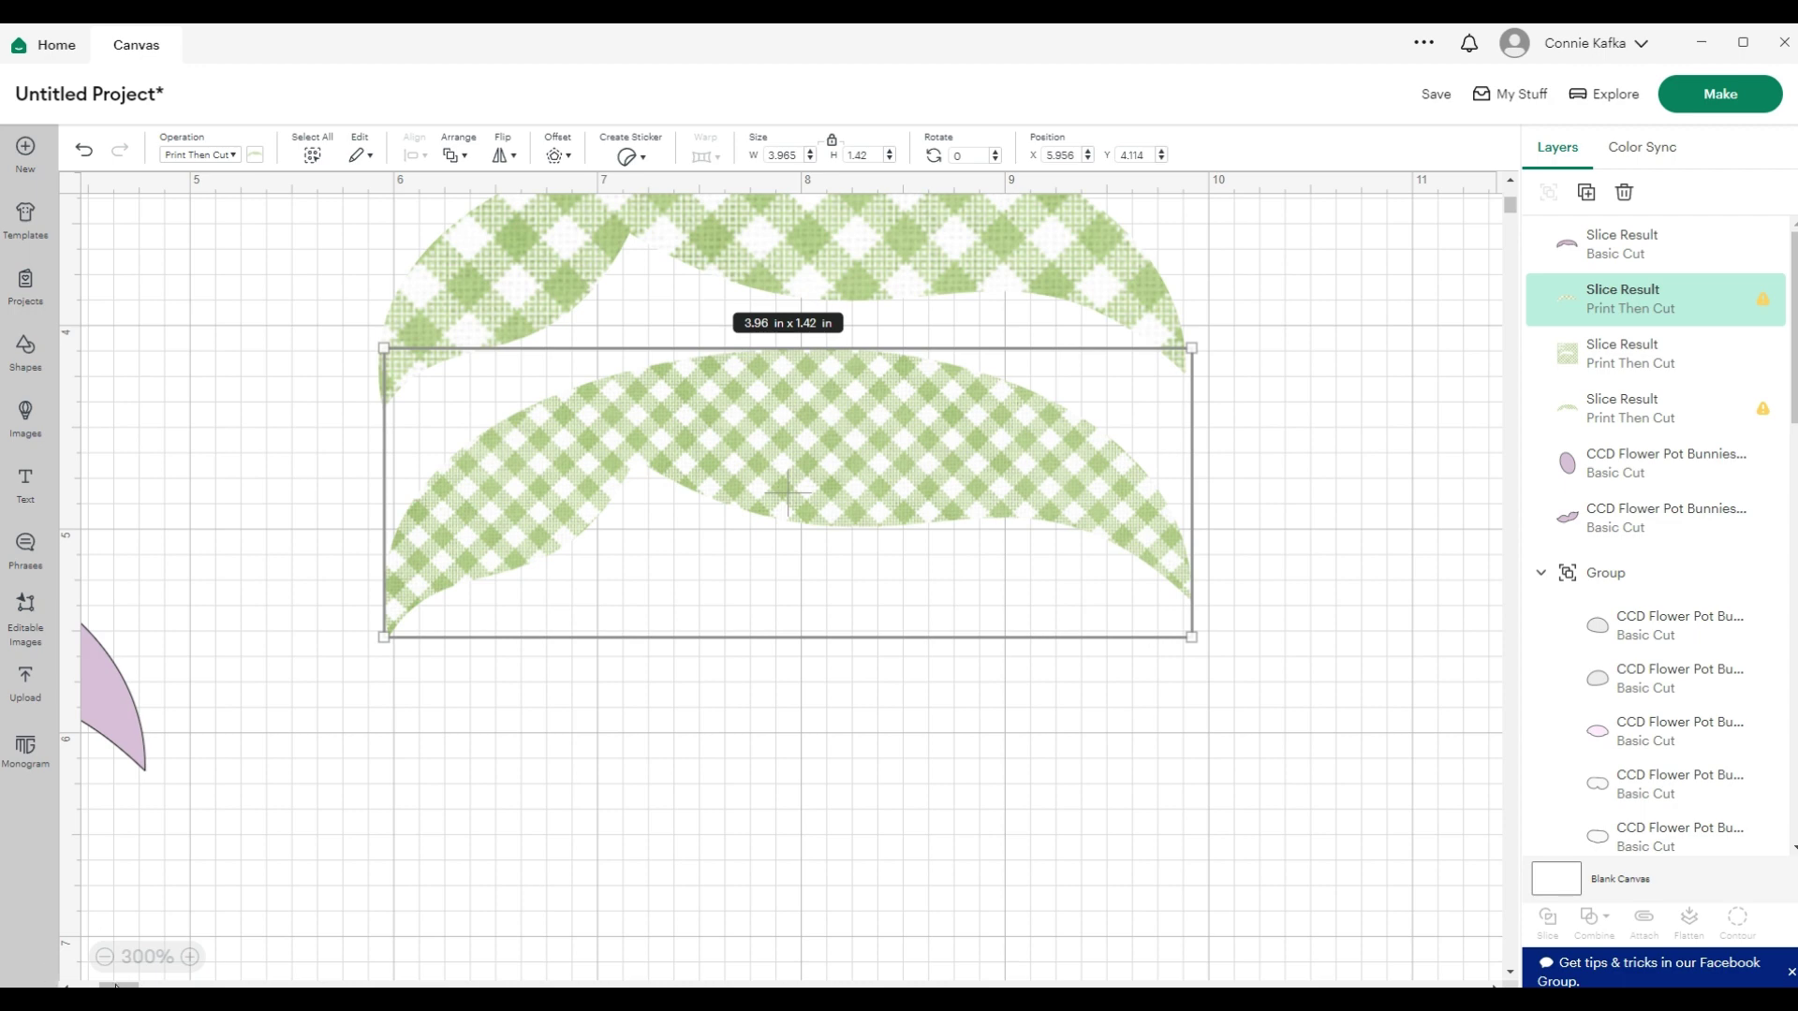
pyautogui.moveTo(116, 985); pyautogui.dragTo(91, 985)
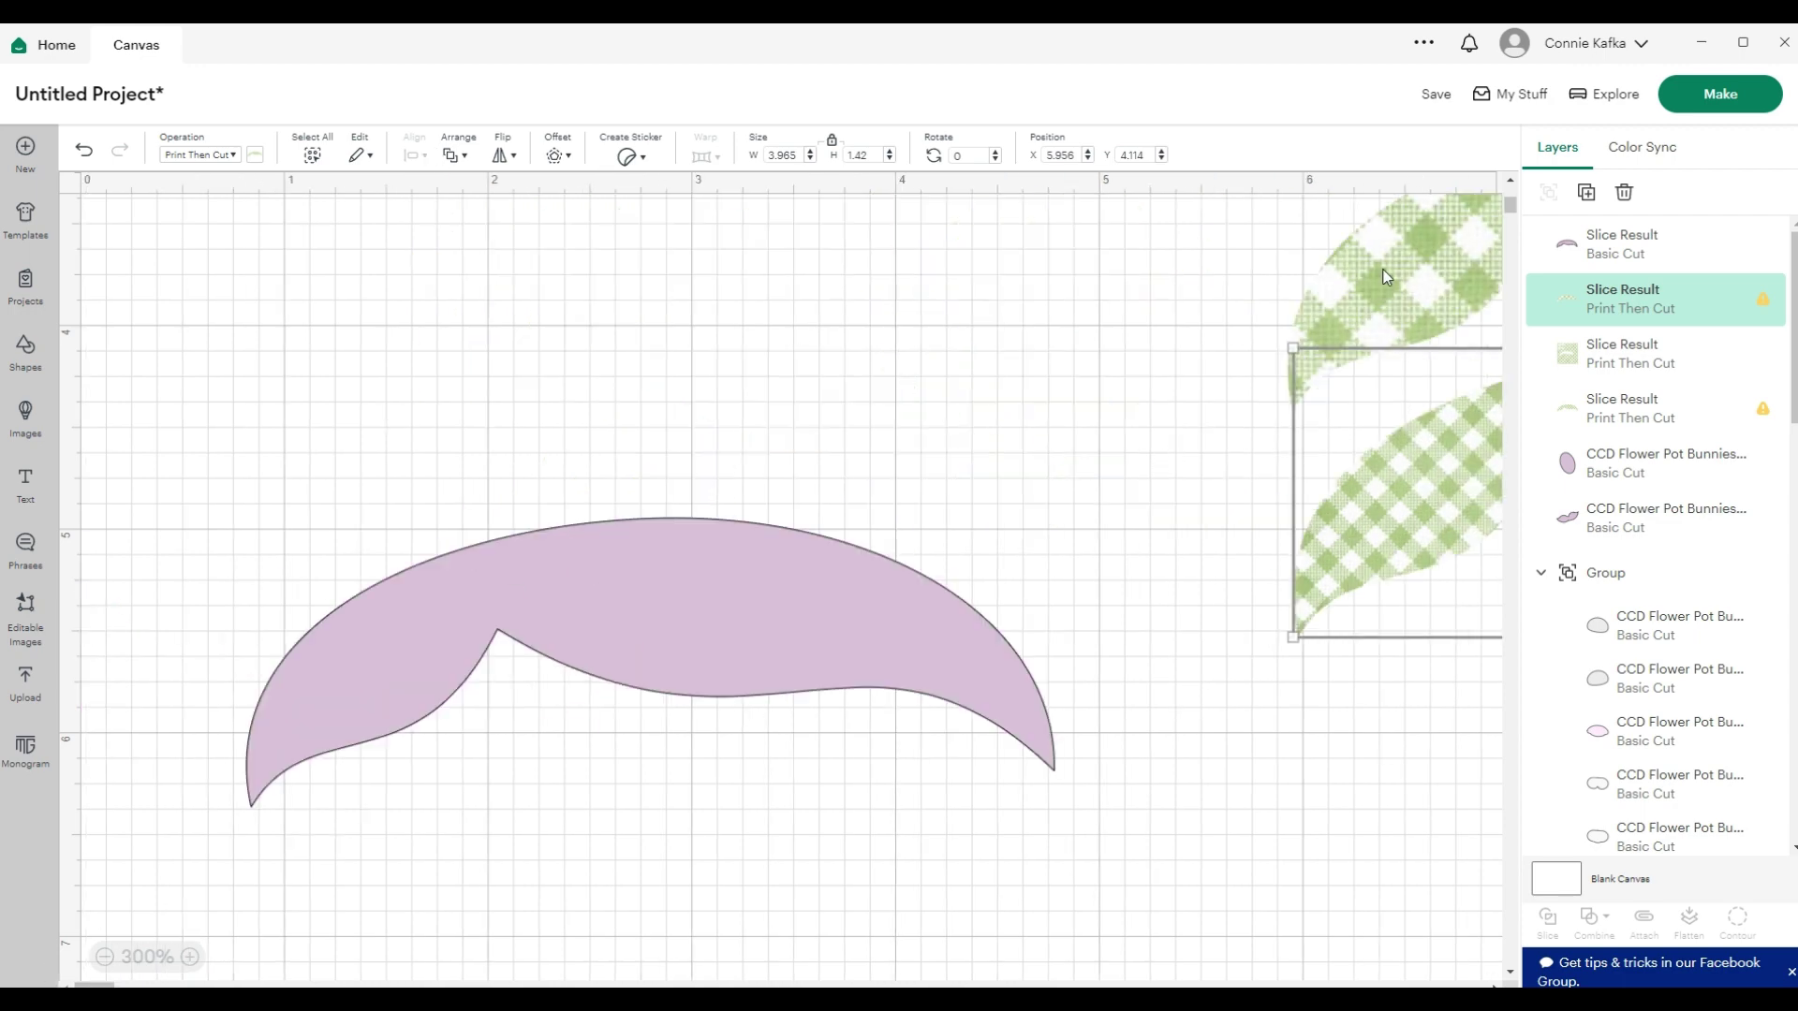
pyautogui.moveTo(676, 640); pyautogui.dragTo(574, 575)
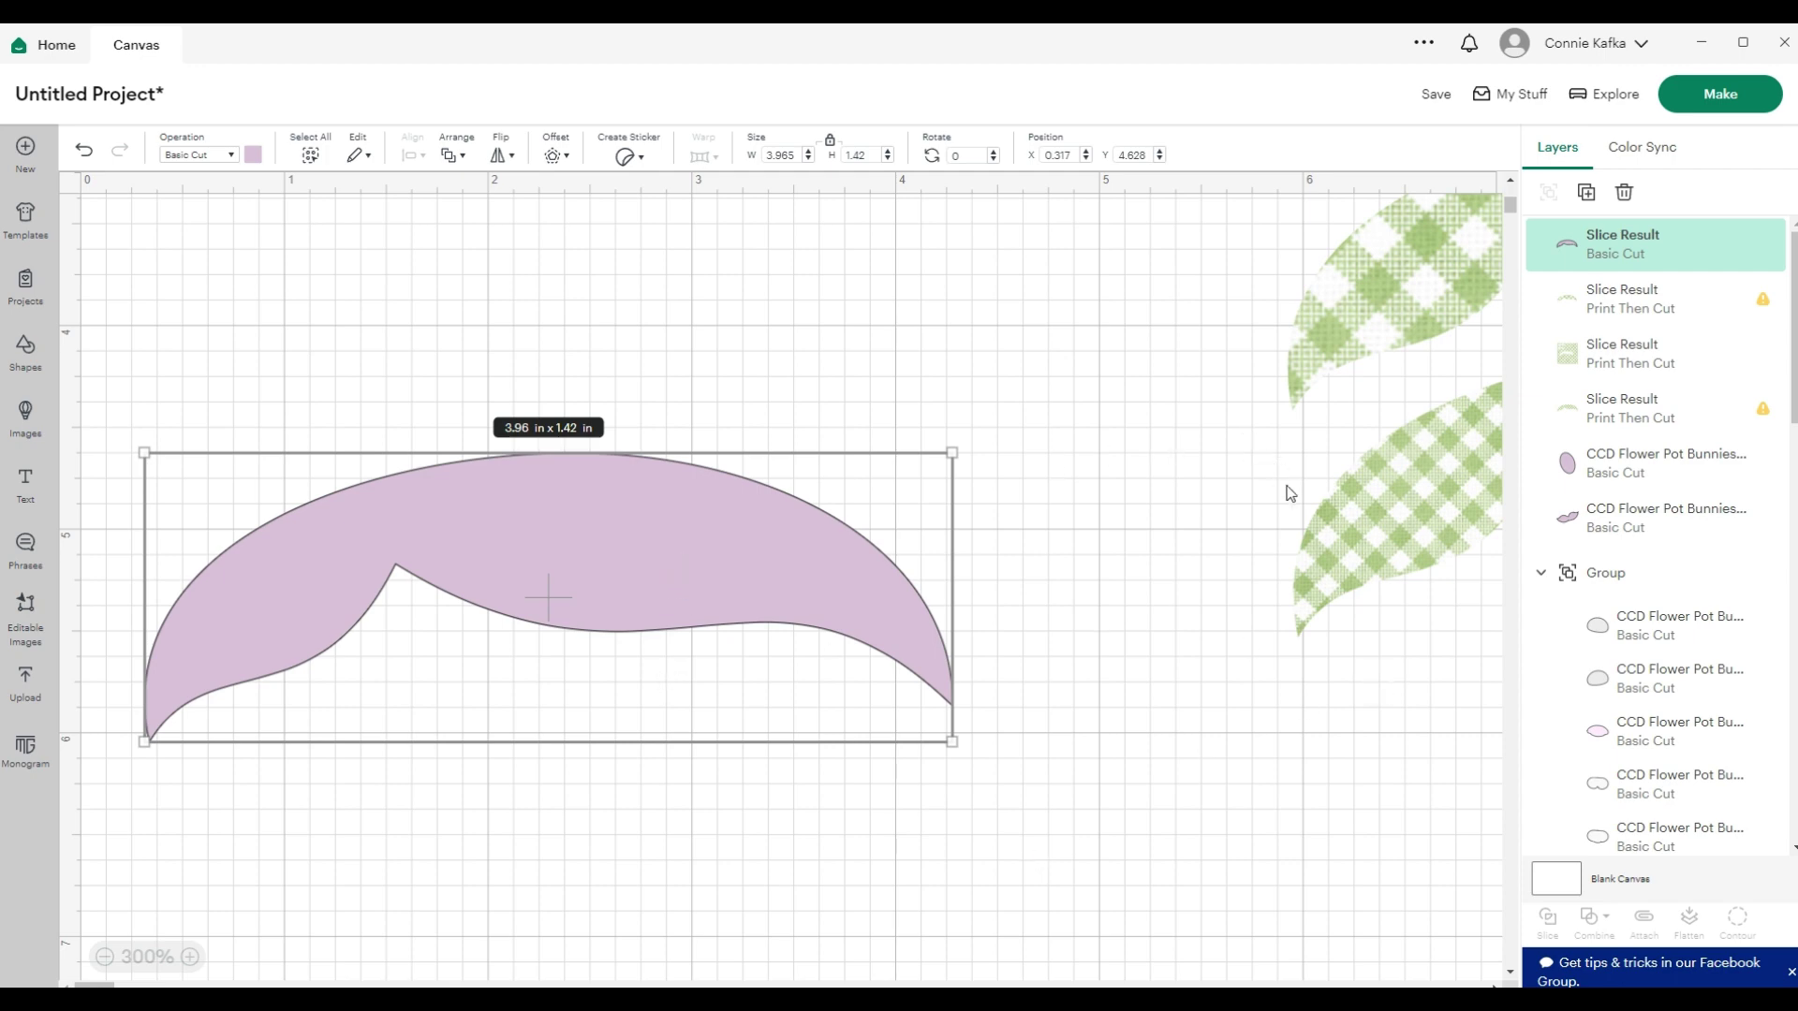
# Move the leftover gingham square below the two curves, at about X 6.44, Y 5.6, and resize it to 4 in by 4 in
pyautogui.hscroll(10, 547, 596)
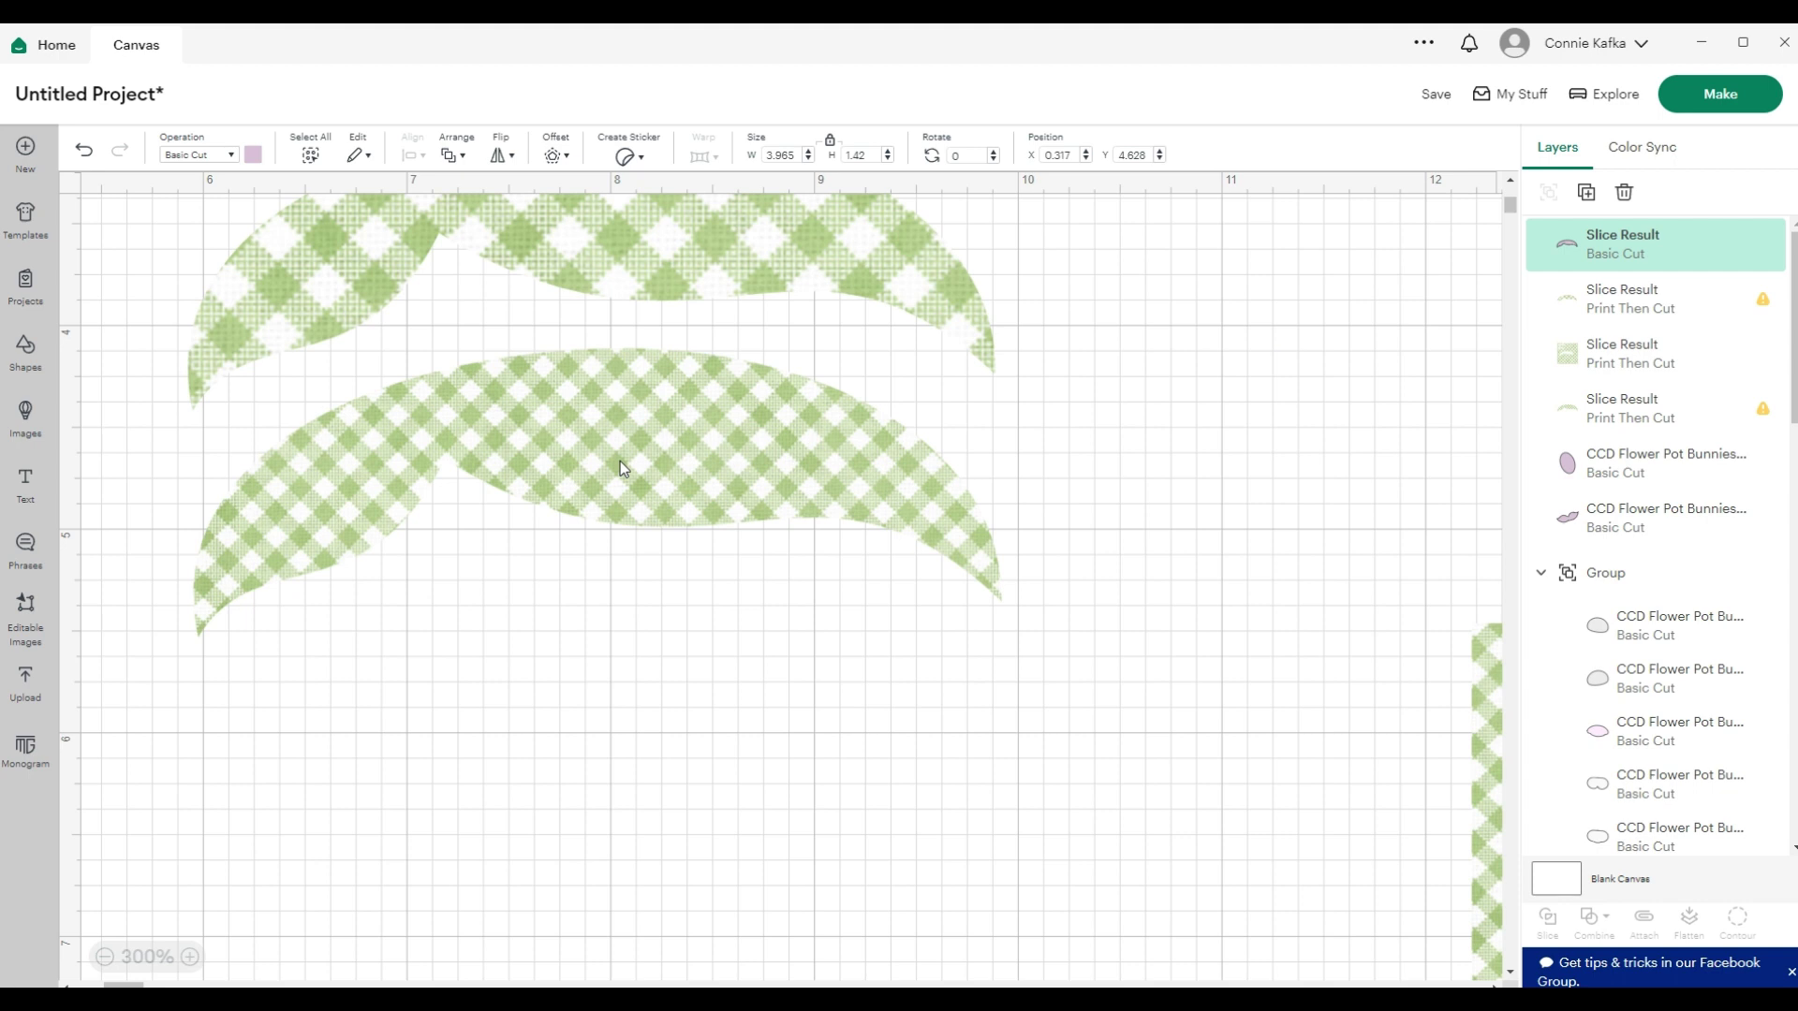
pyautogui.moveTo(1495, 730); pyautogui.dragTo(315, 749)
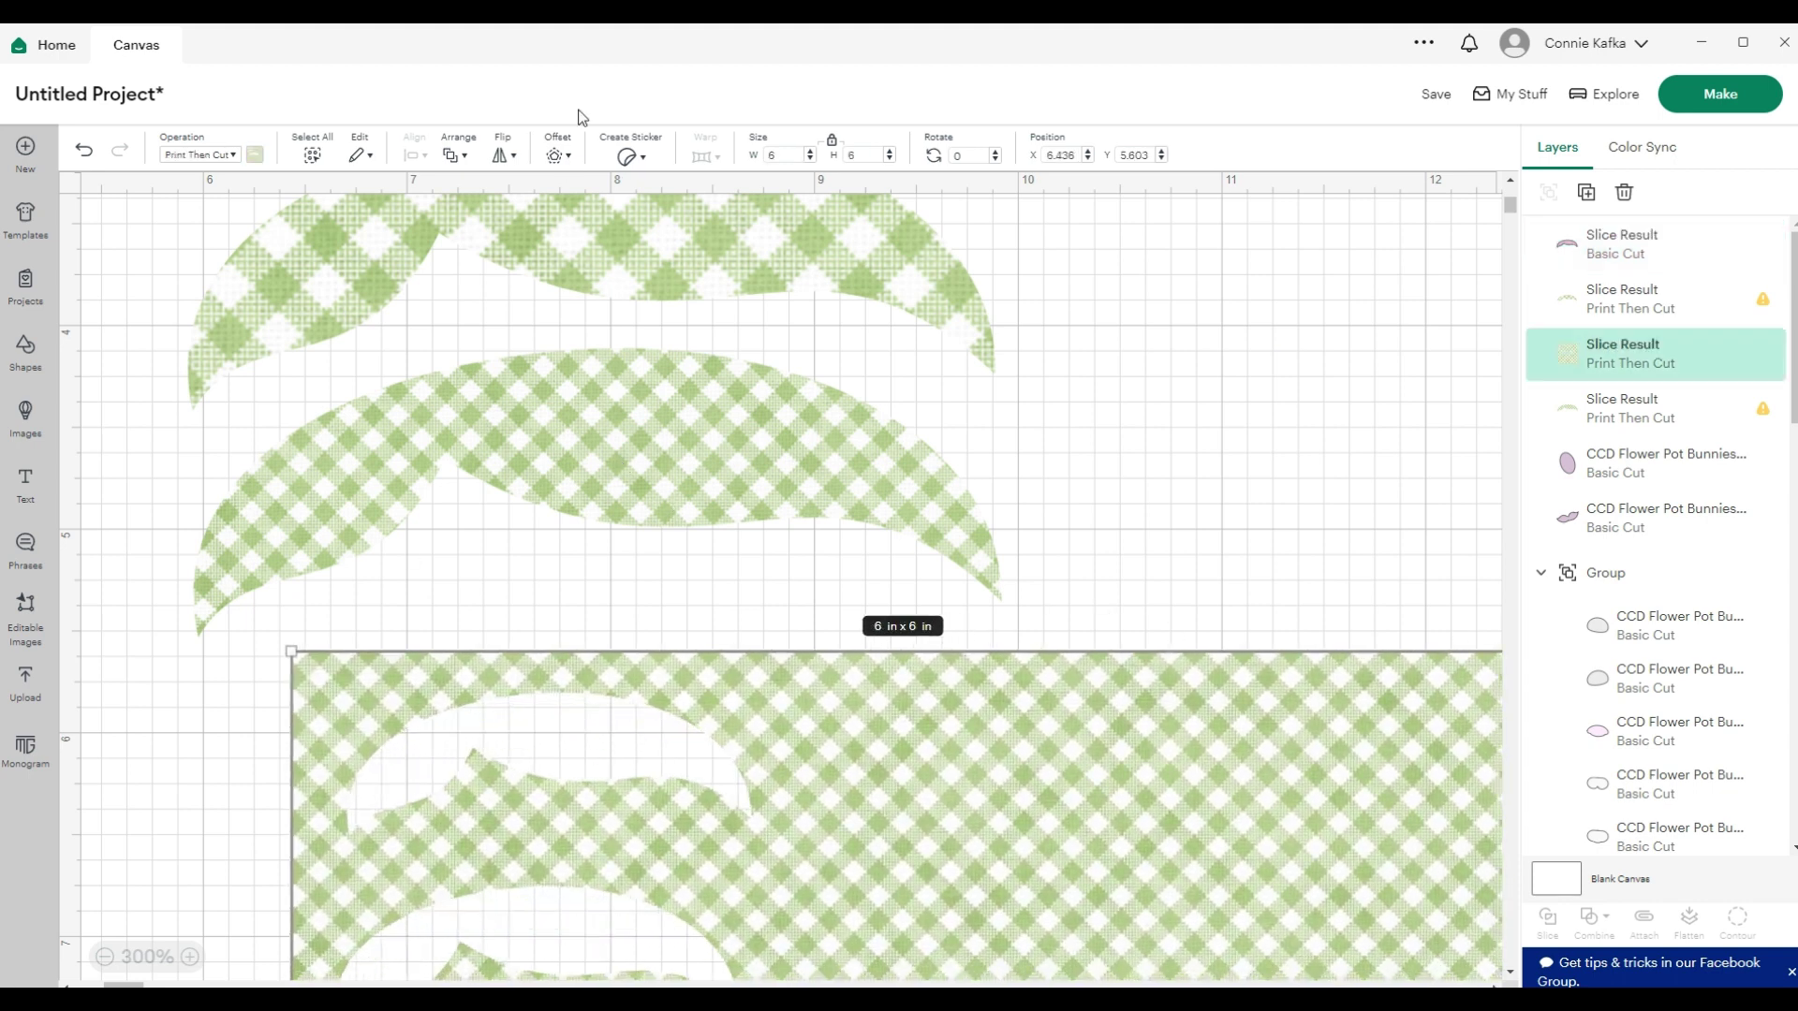
pyautogui.doubleClick(767, 159)
pyautogui.write('4')
pyautogui.press('Tab')
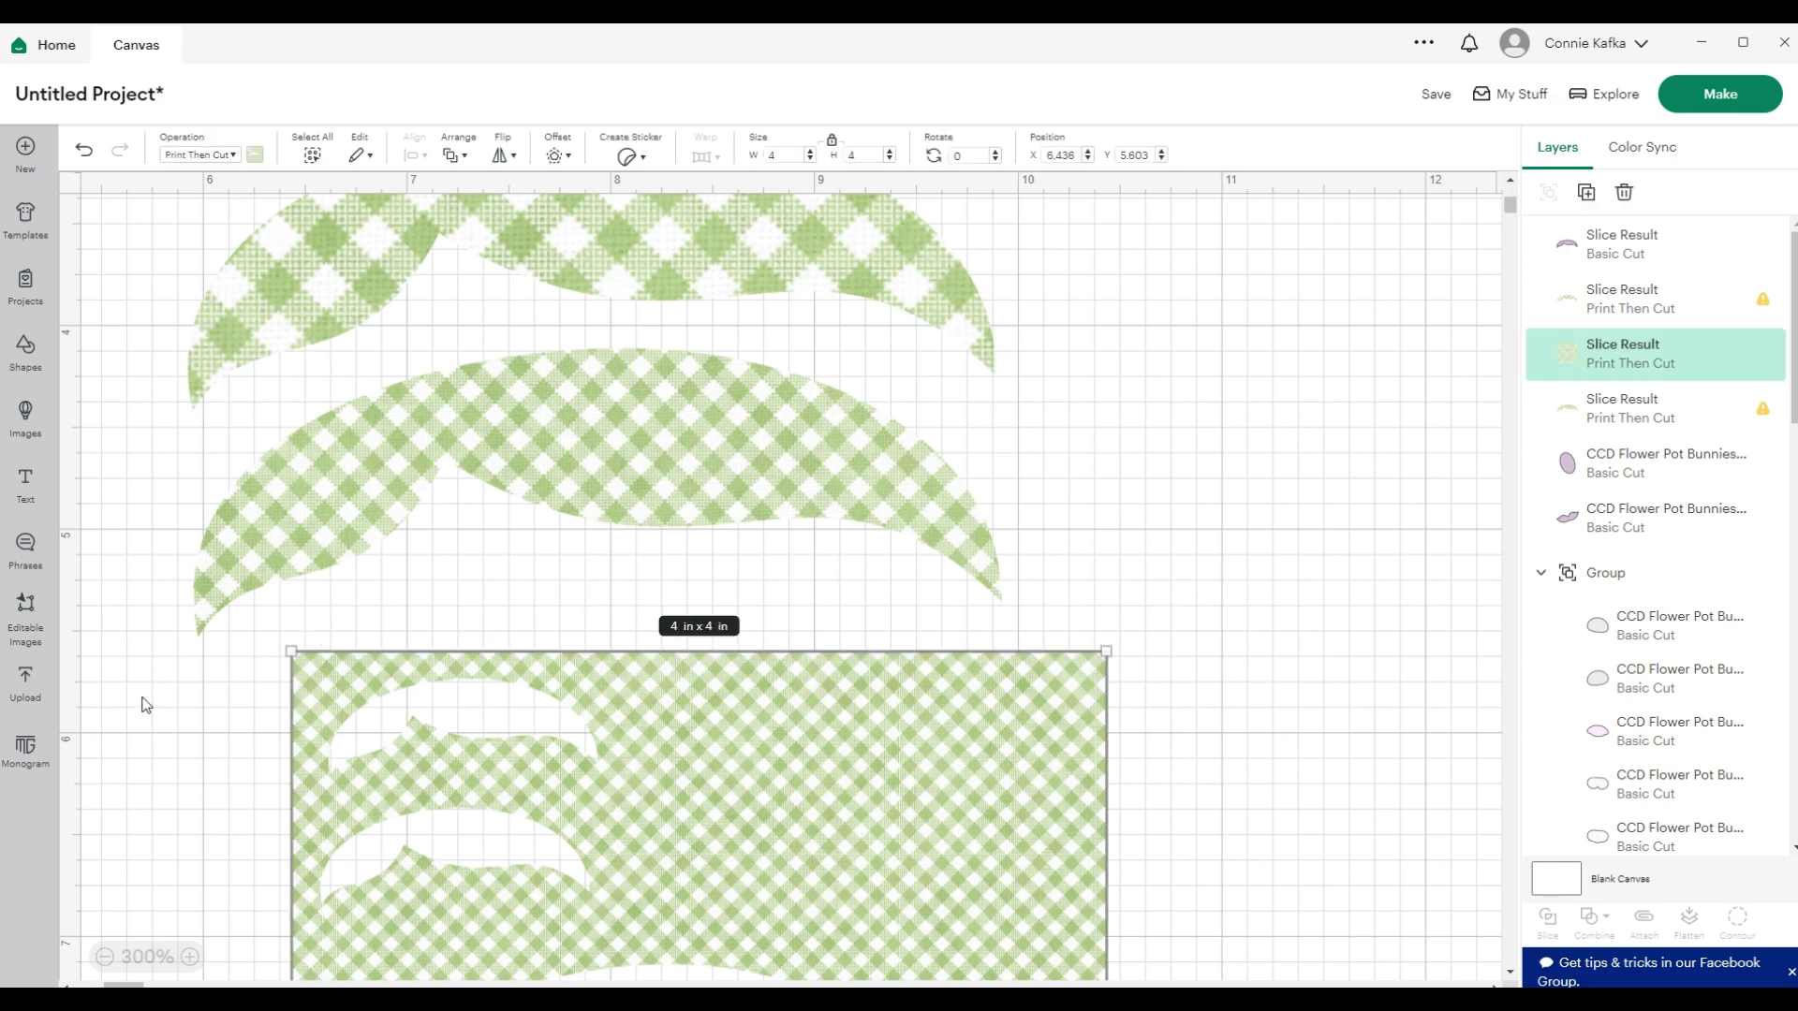
pyautogui.click(104, 956)
pyautogui.click(105, 956)
pyautogui.click(105, 956)
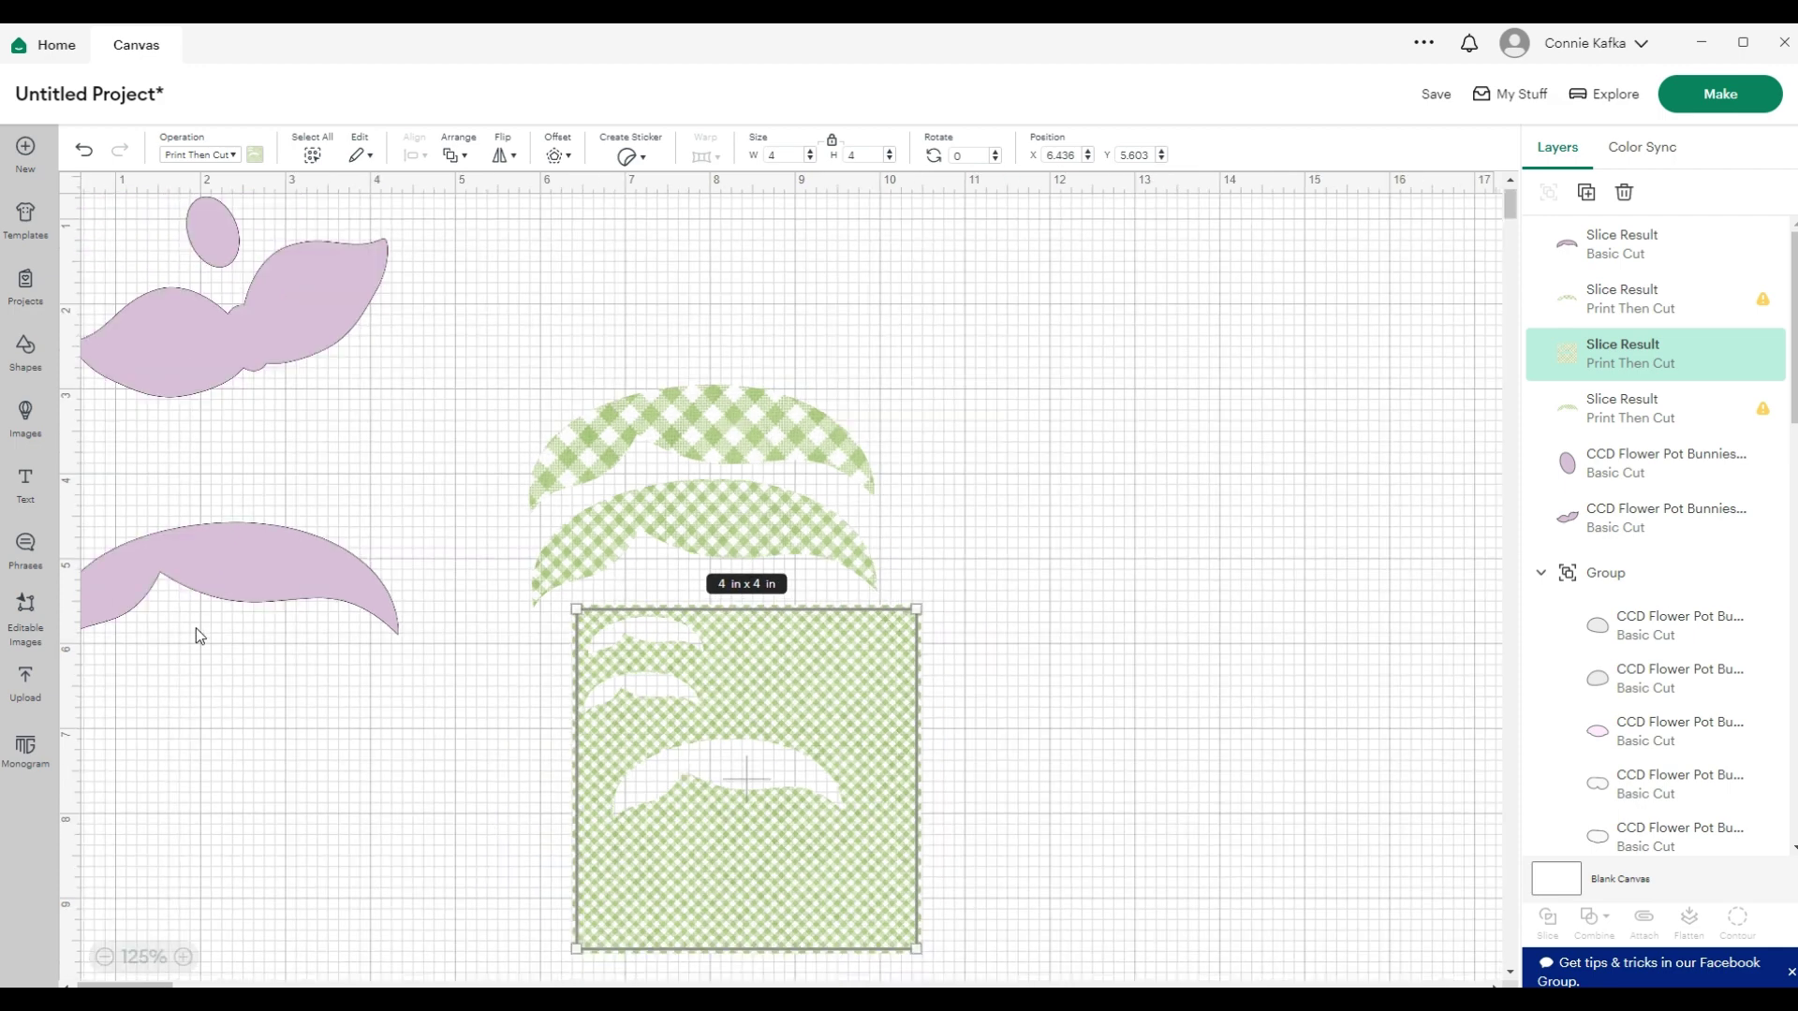
# Place the purple curve over the uncut lower area of the 4 in gingham square, at about X 6.47, Y 8.06, and slice them
pyautogui.moveTo(226, 575); pyautogui.dragTo(751, 863)
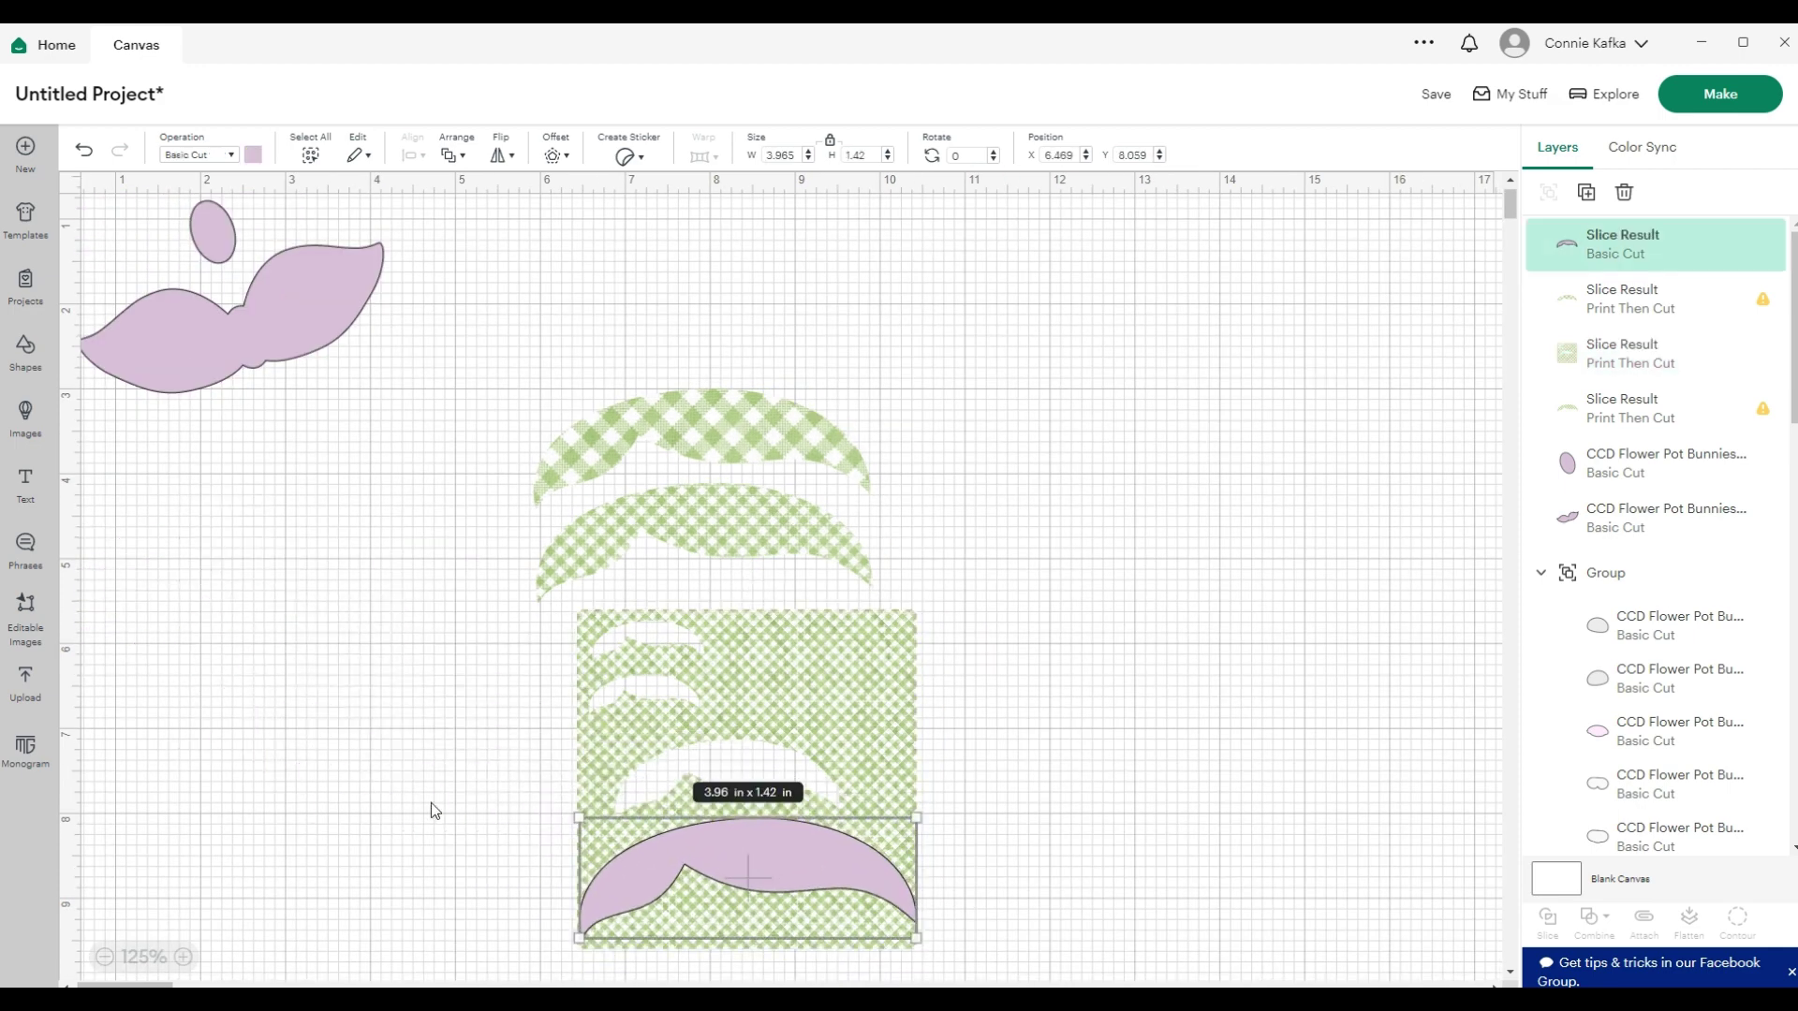
pyautogui.moveTo(431, 811); pyautogui.dragTo(936, 927)
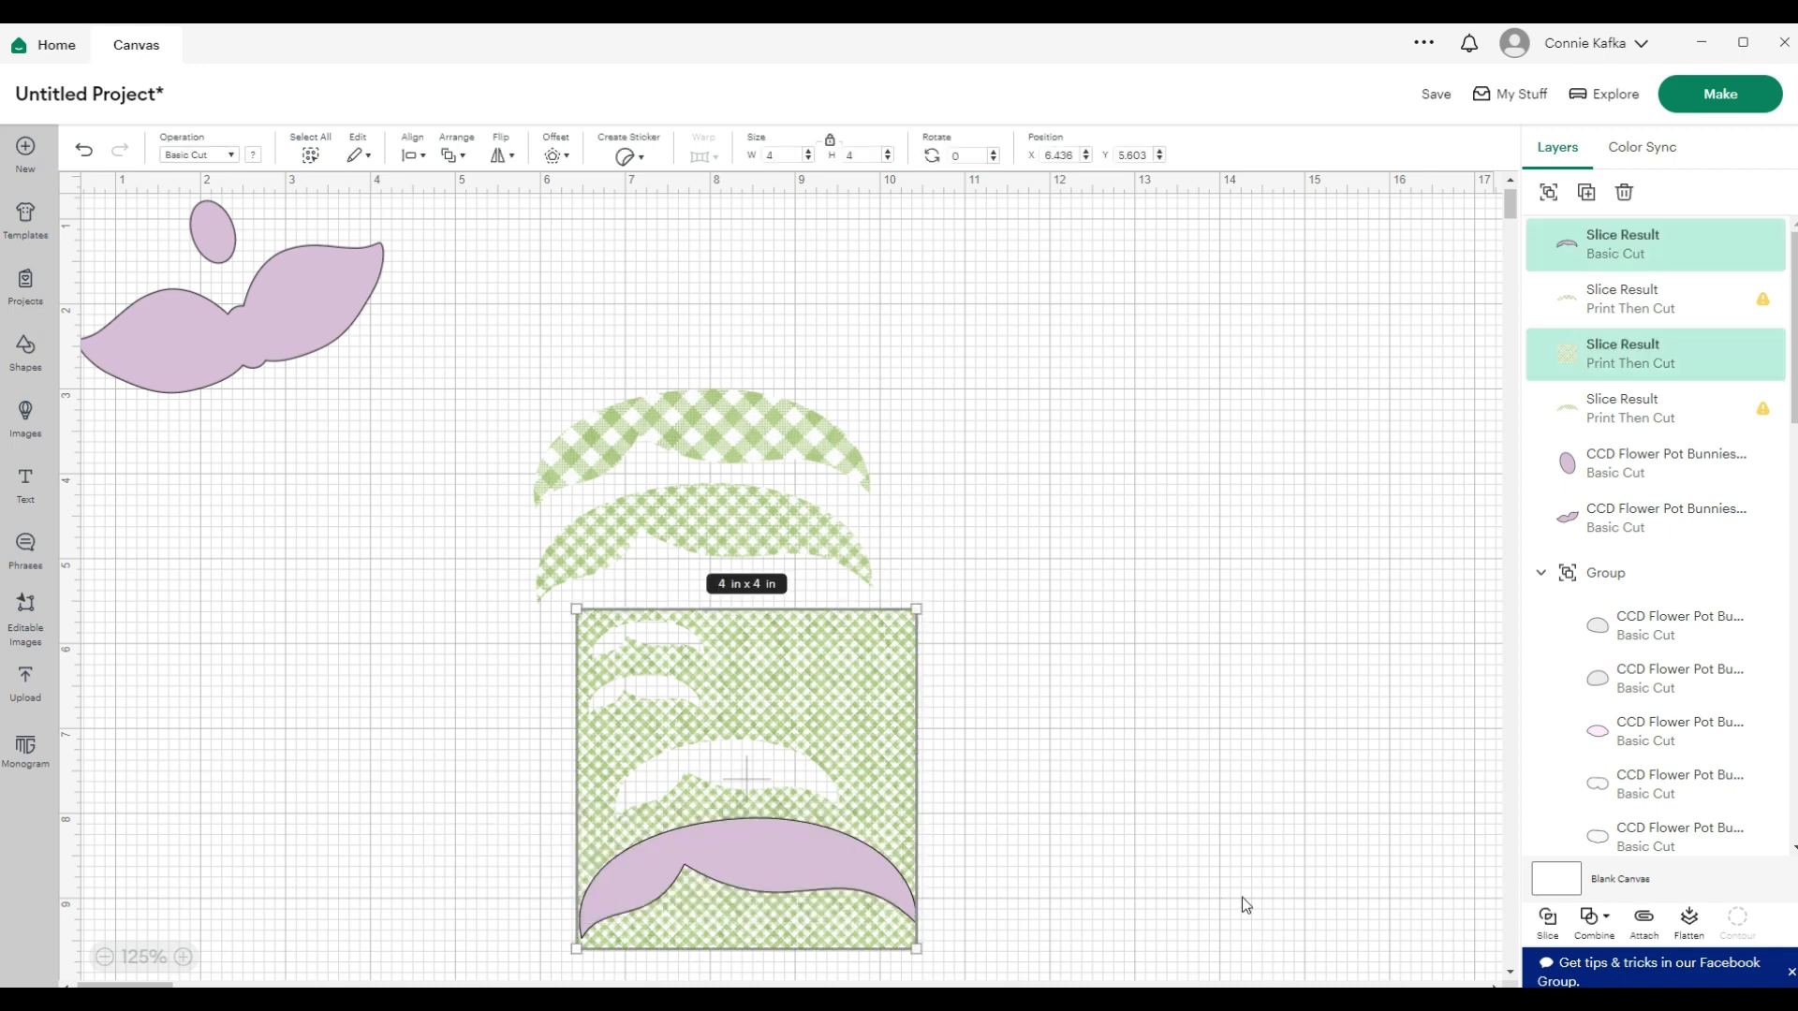
pyautogui.click(1549, 930)
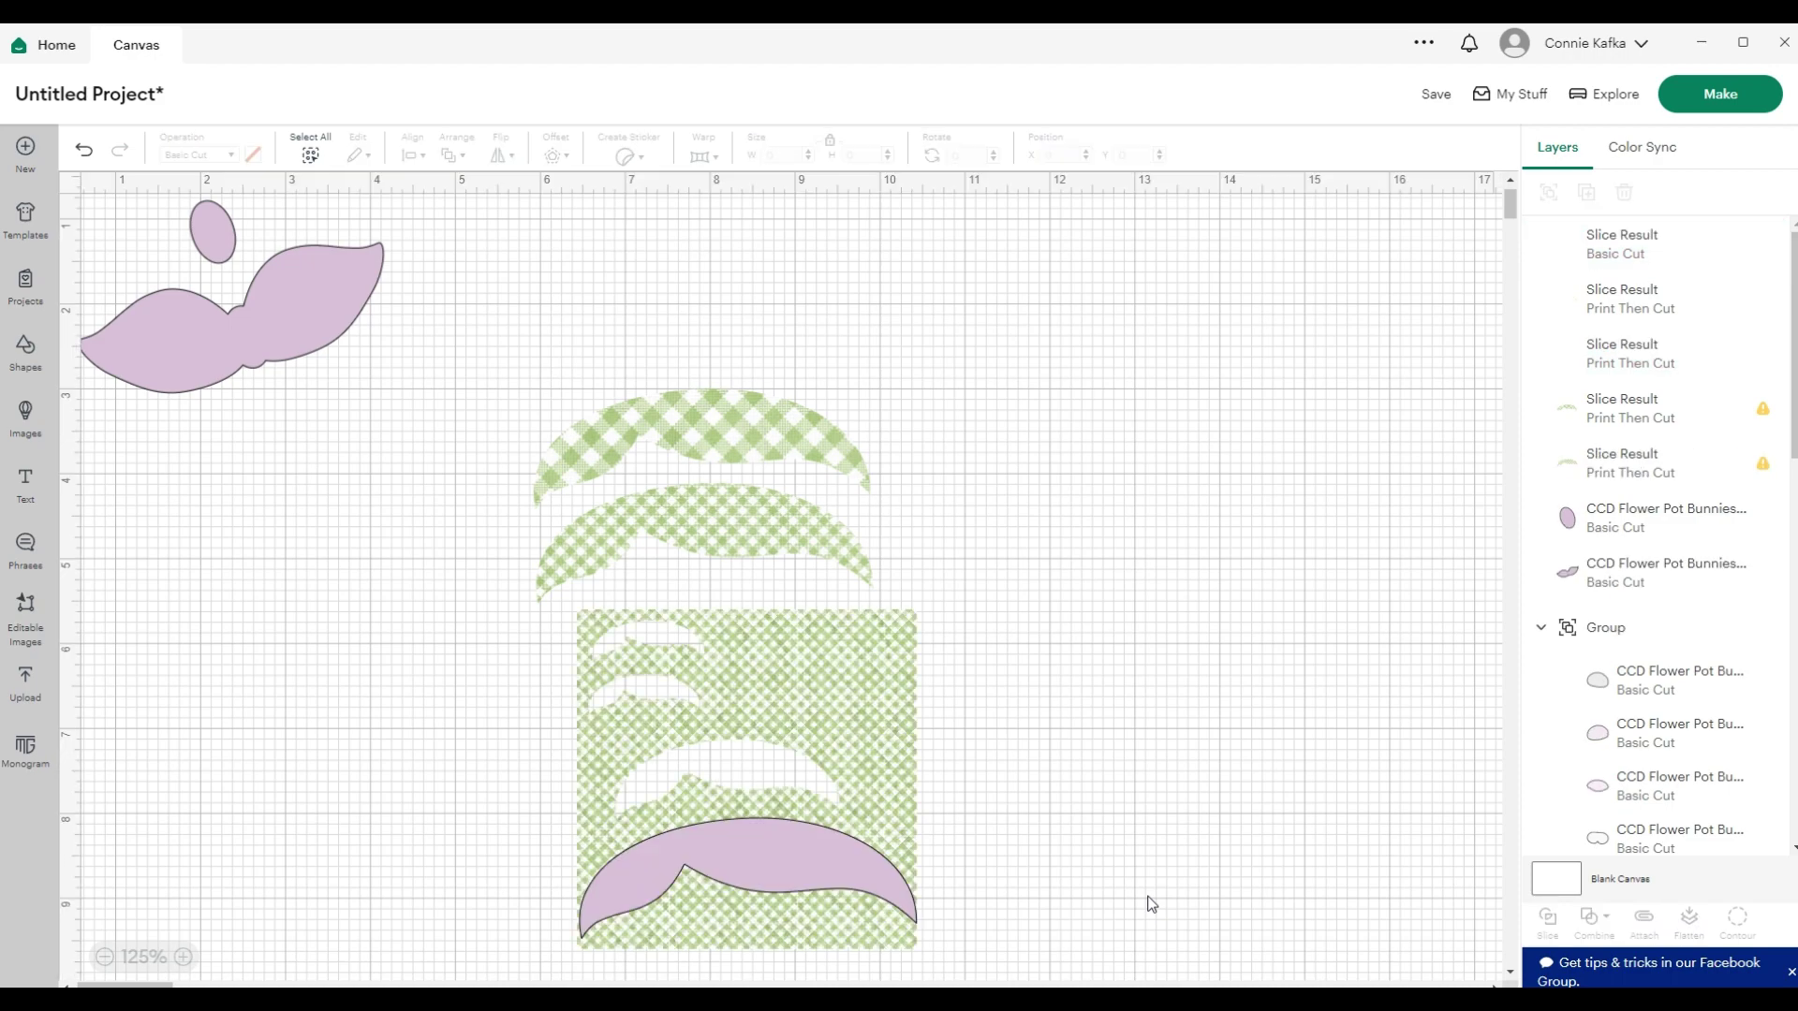
# Separate the slice pieces, place the finest gingham curve below the other two at about X 6.05, Y 5.48, and delete the leftover square
pyautogui.moveTo(875, 901); pyautogui.dragTo(383, 500)
pyautogui.moveTo(858, 806); pyautogui.dragTo(1325, 836)
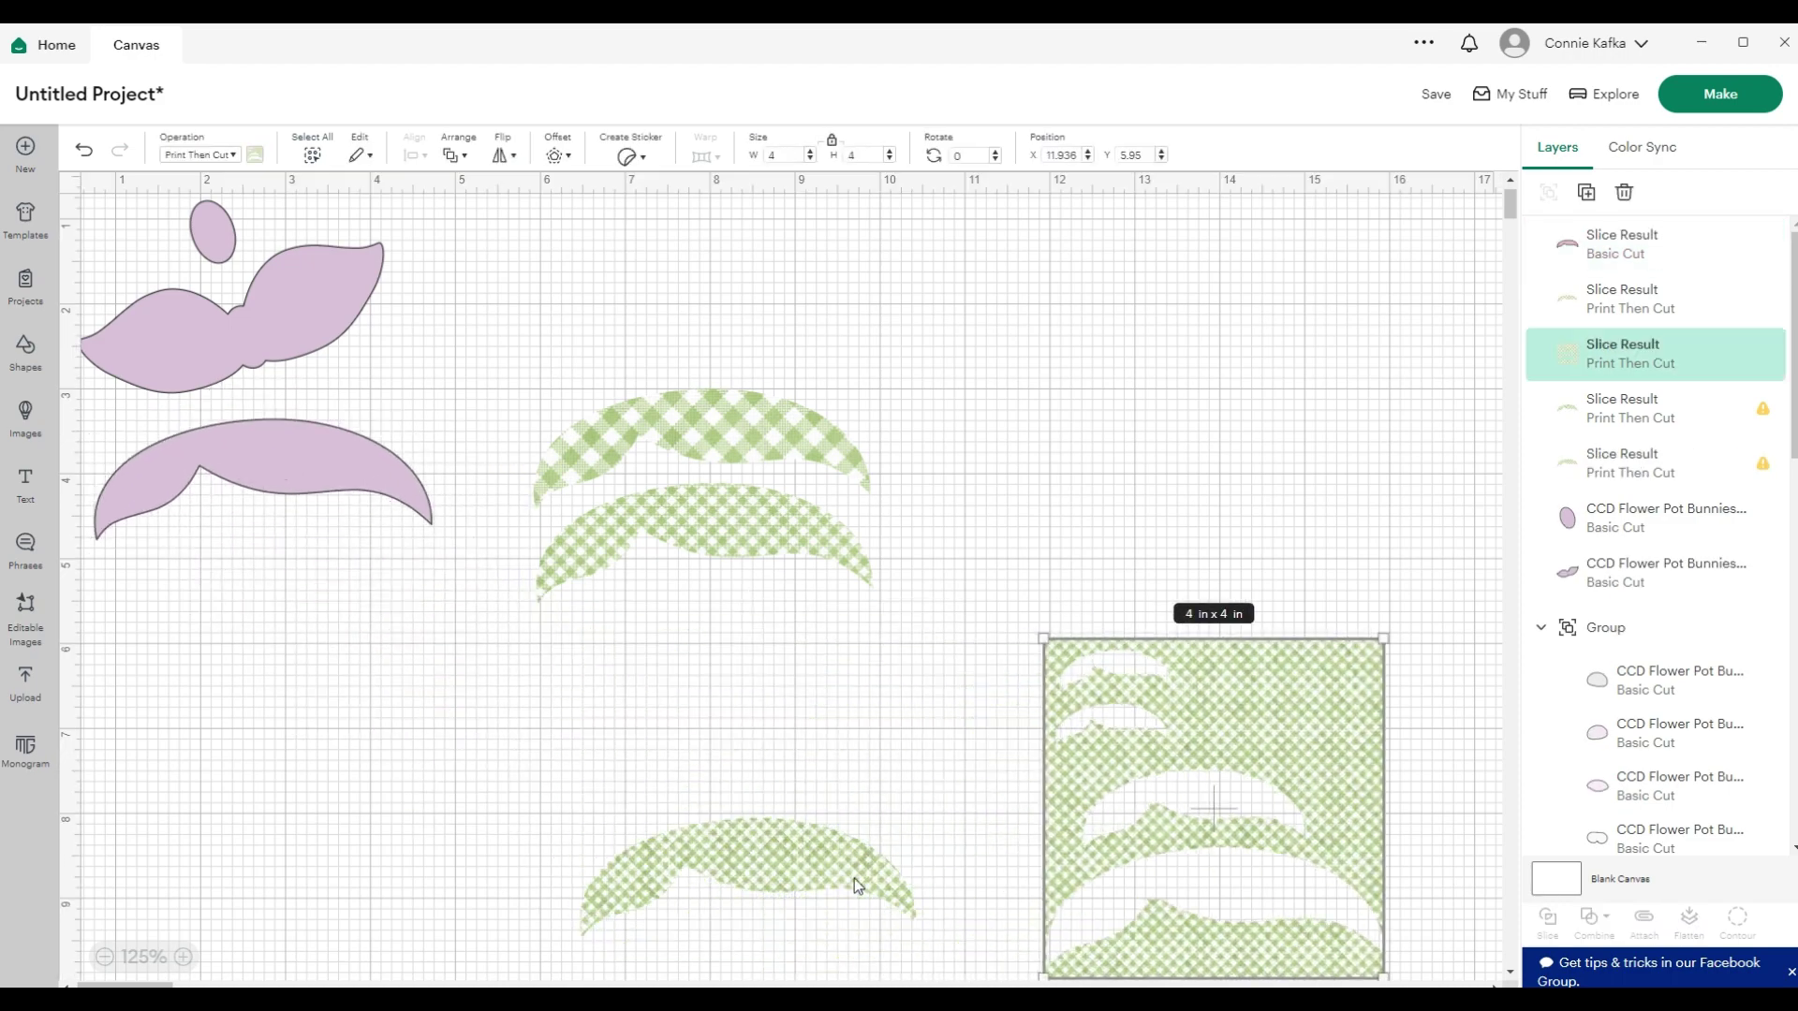
pyautogui.moveTo(767, 867); pyautogui.dragTo(732, 654)
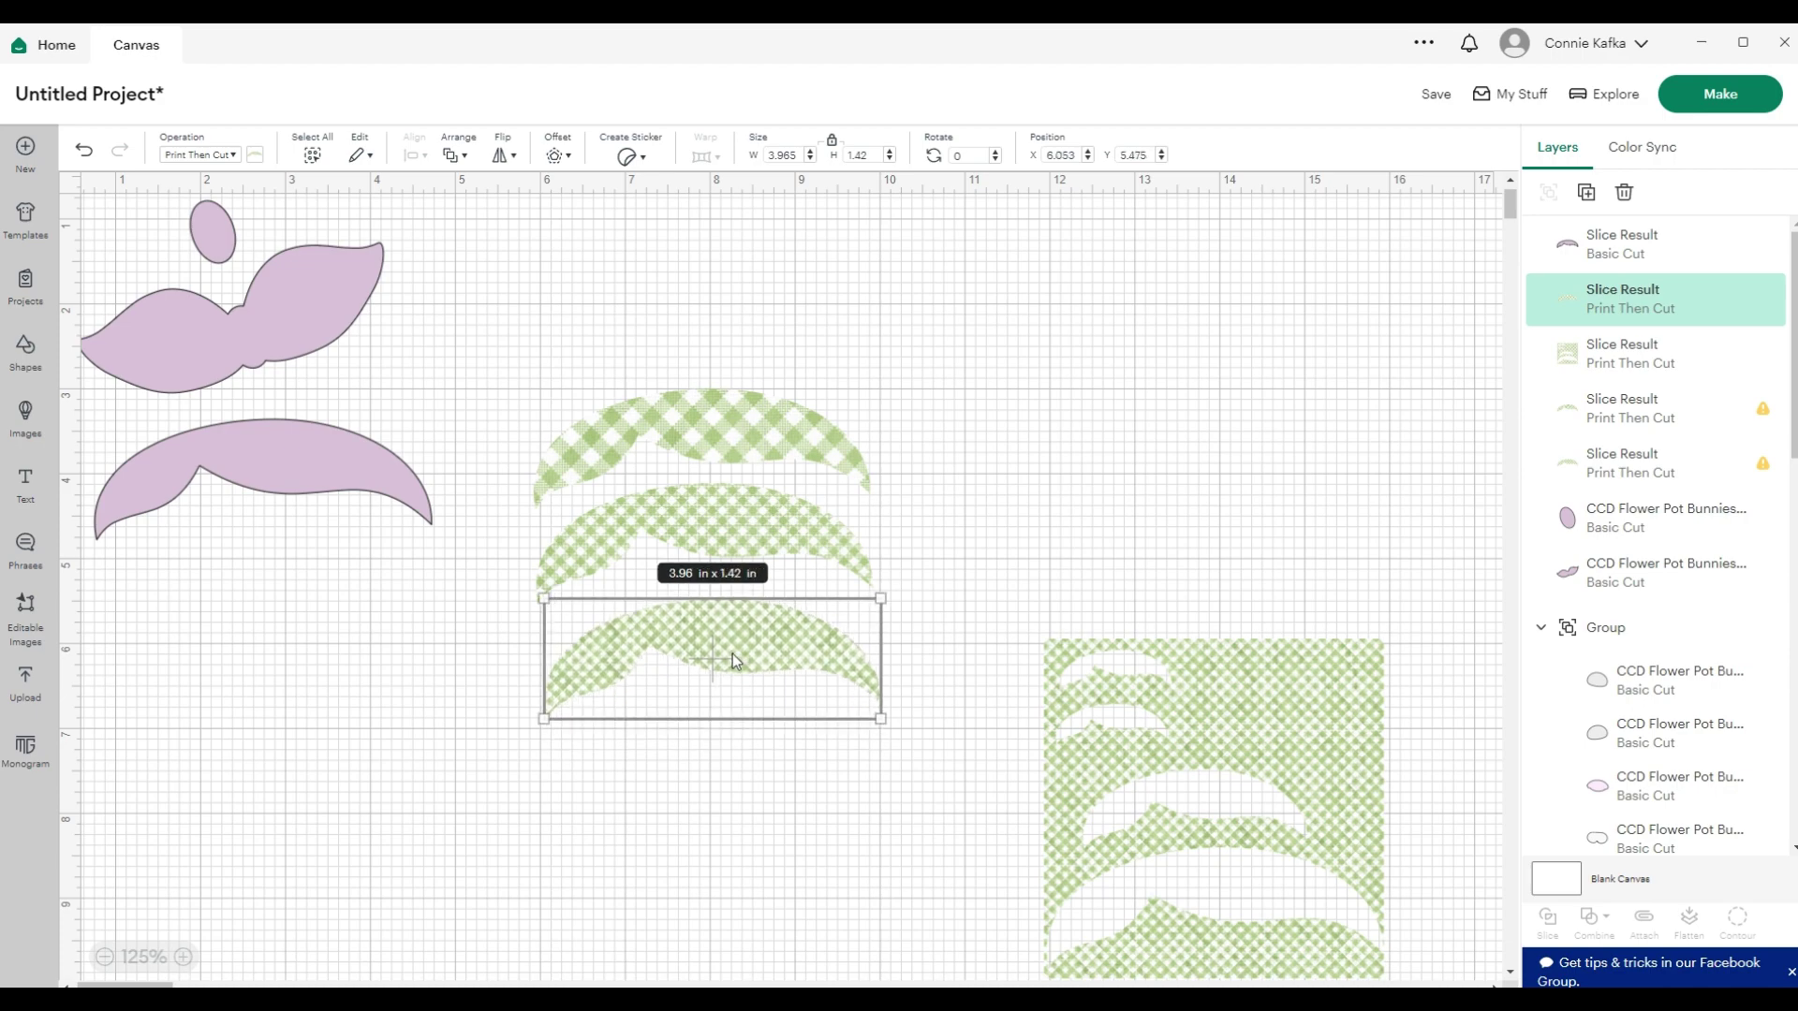
pyautogui.click(1142, 734)
pyautogui.press('Delete')
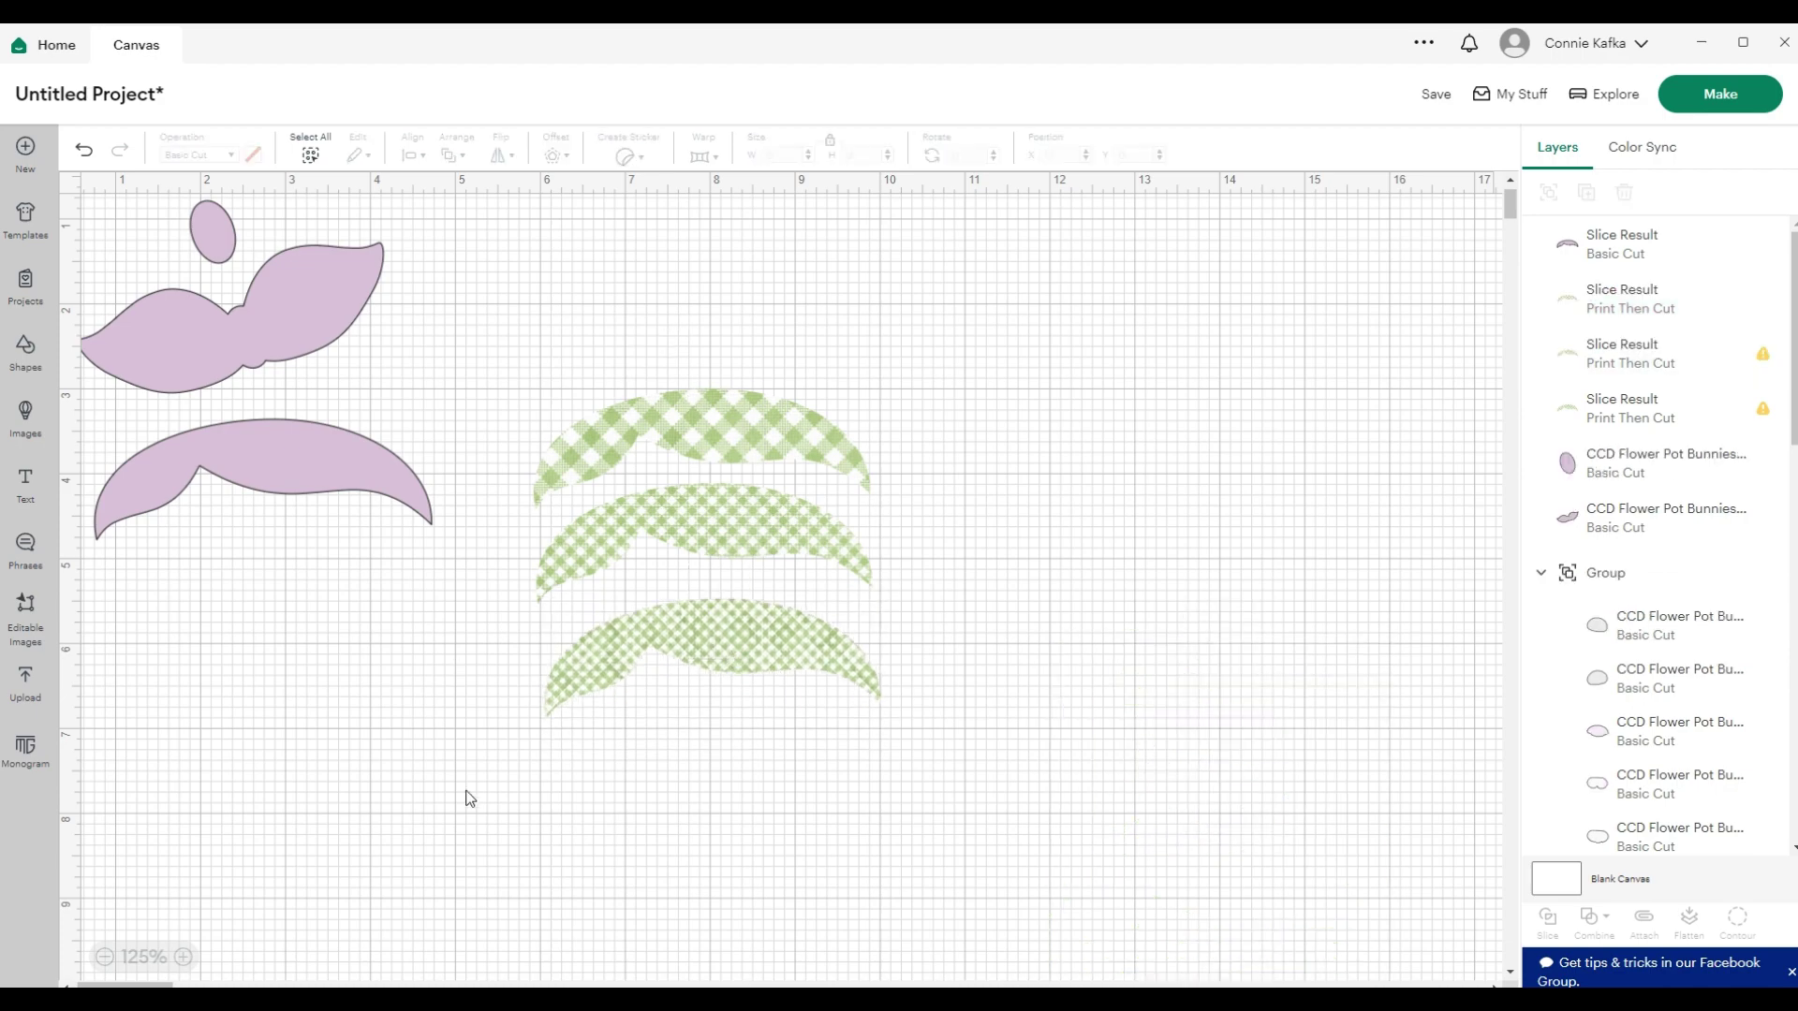
# Stack the three gingham curves closer together for comparison, with the finest at about X 6.01, Y 5.23 and the coarsest at X 5.96, Y 3.31
pyautogui.click(183, 957)
pyautogui.click(183, 956)
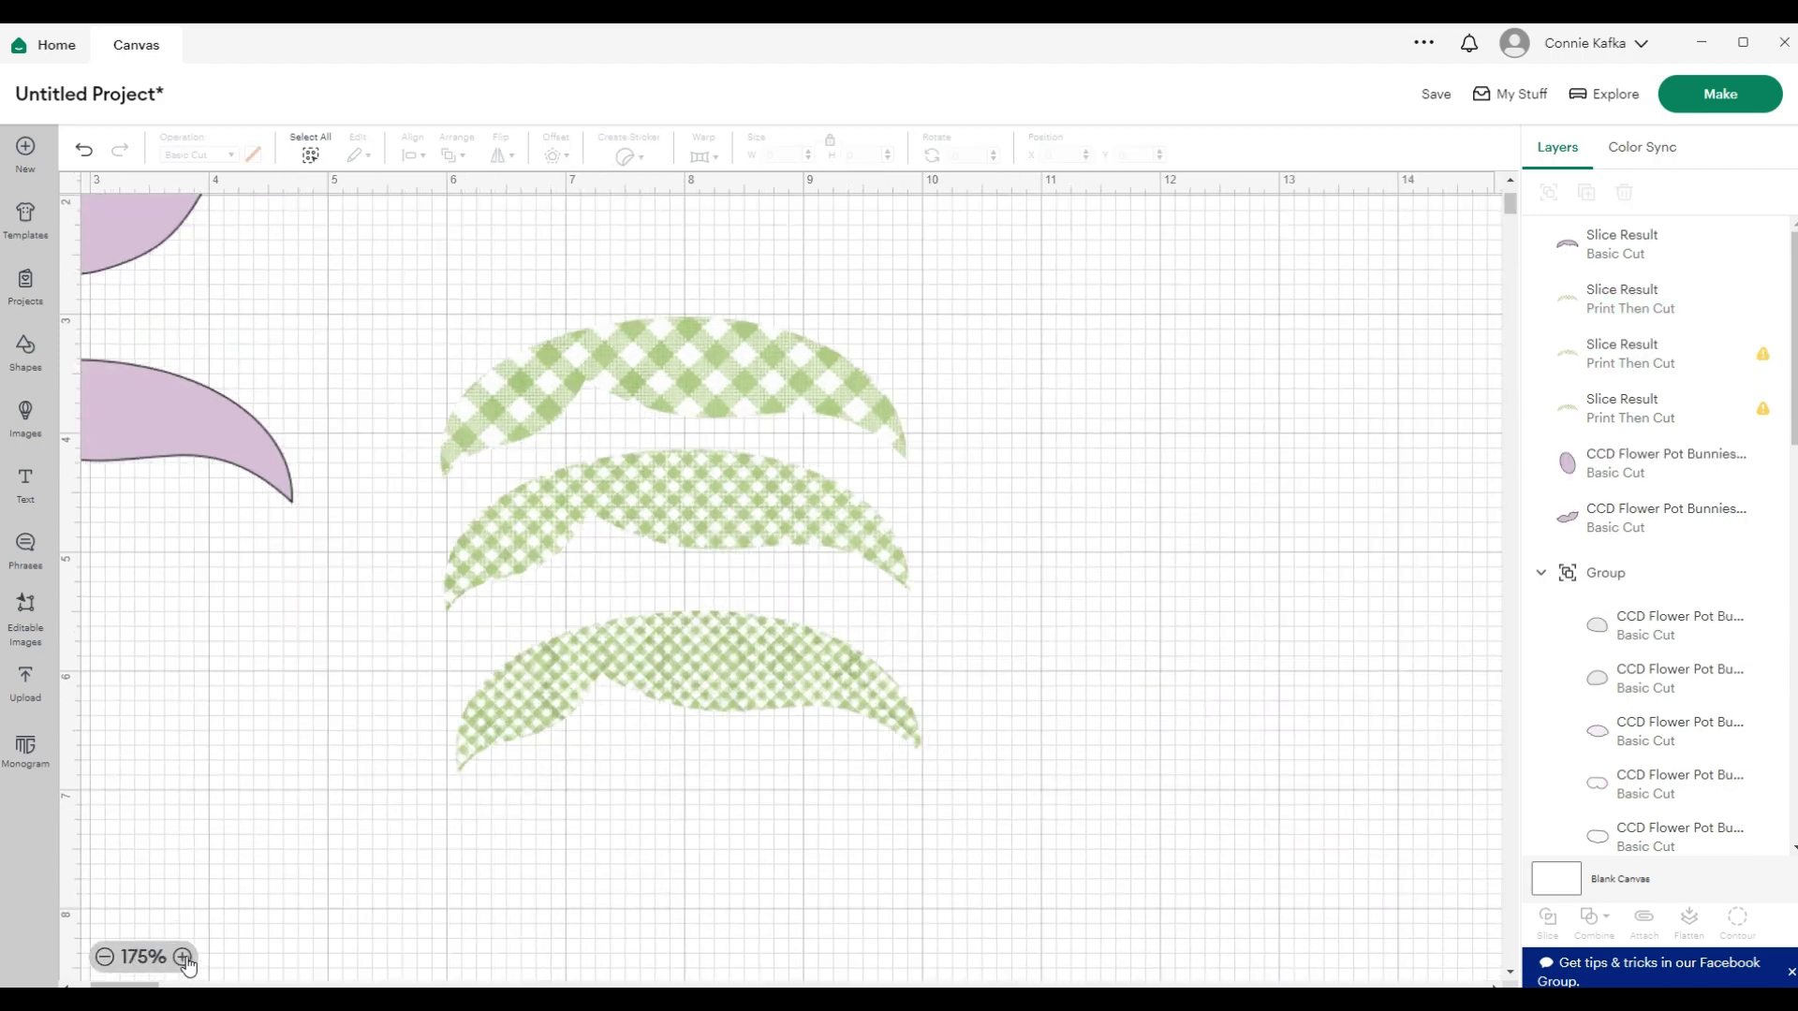
pyautogui.click(183, 957)
pyautogui.click(183, 957)
pyautogui.click(183, 957)
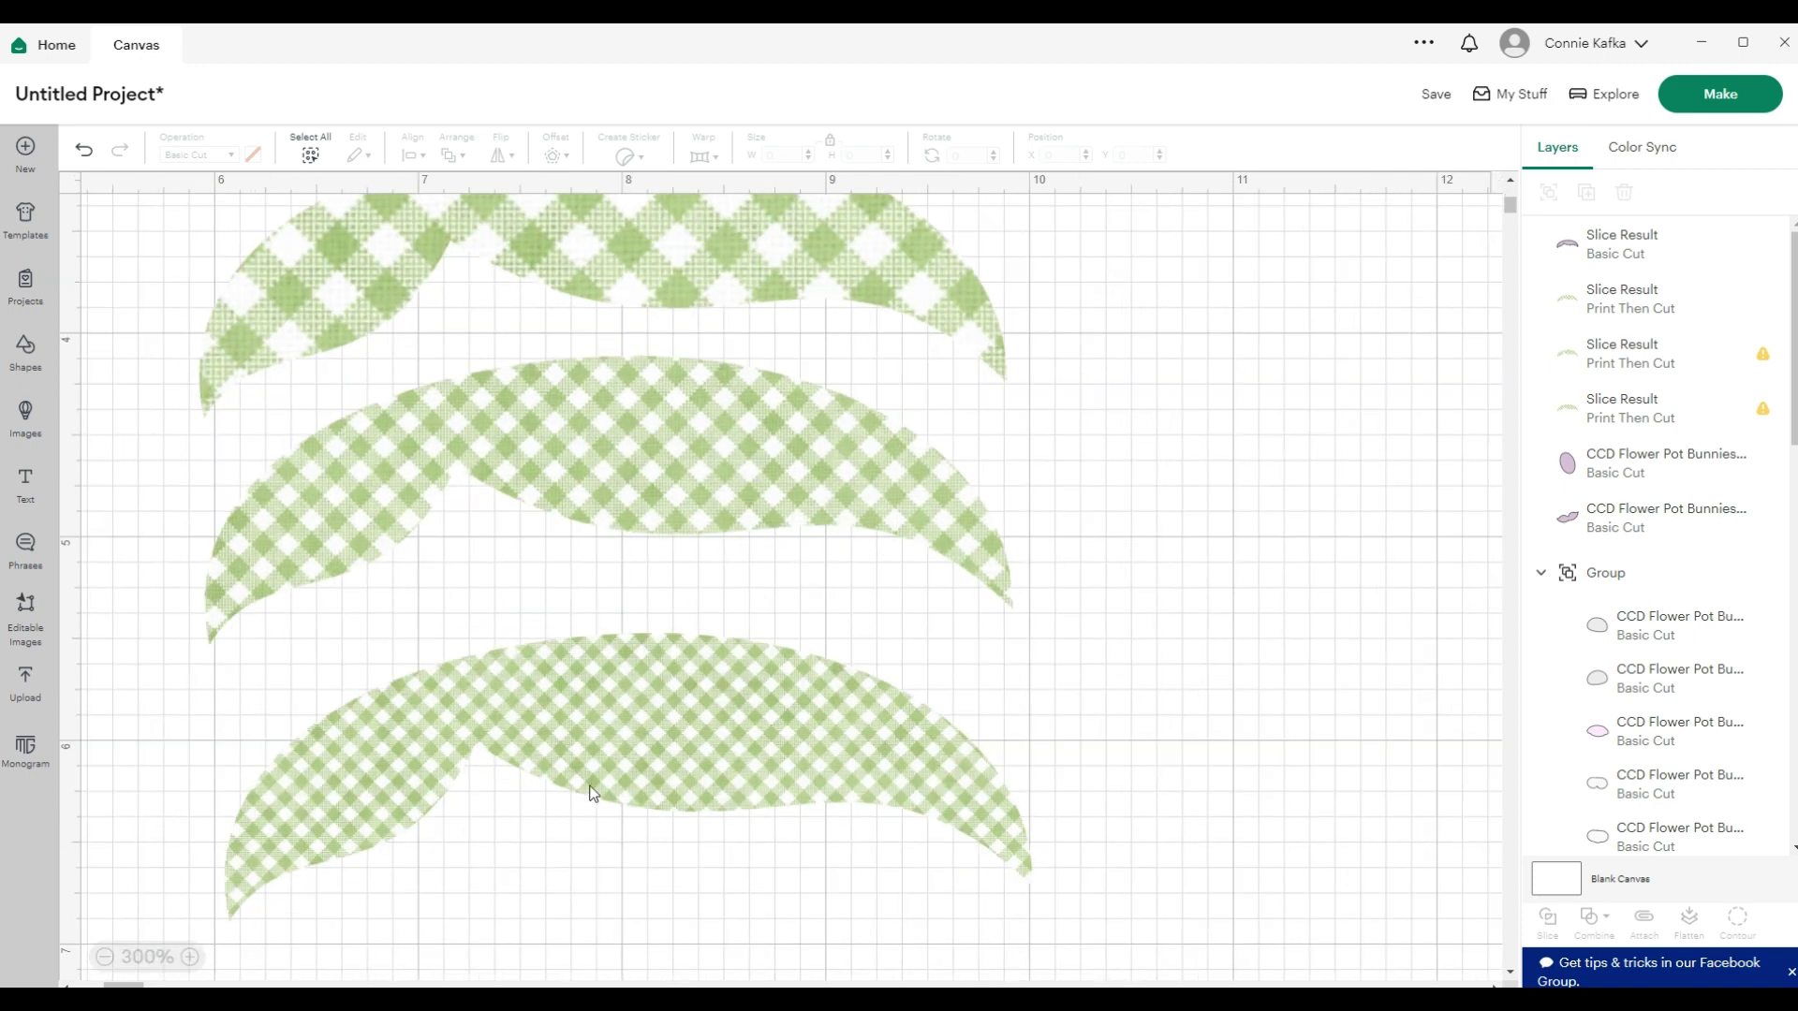
pyautogui.moveTo(591, 793); pyautogui.dragTo(595, 729)
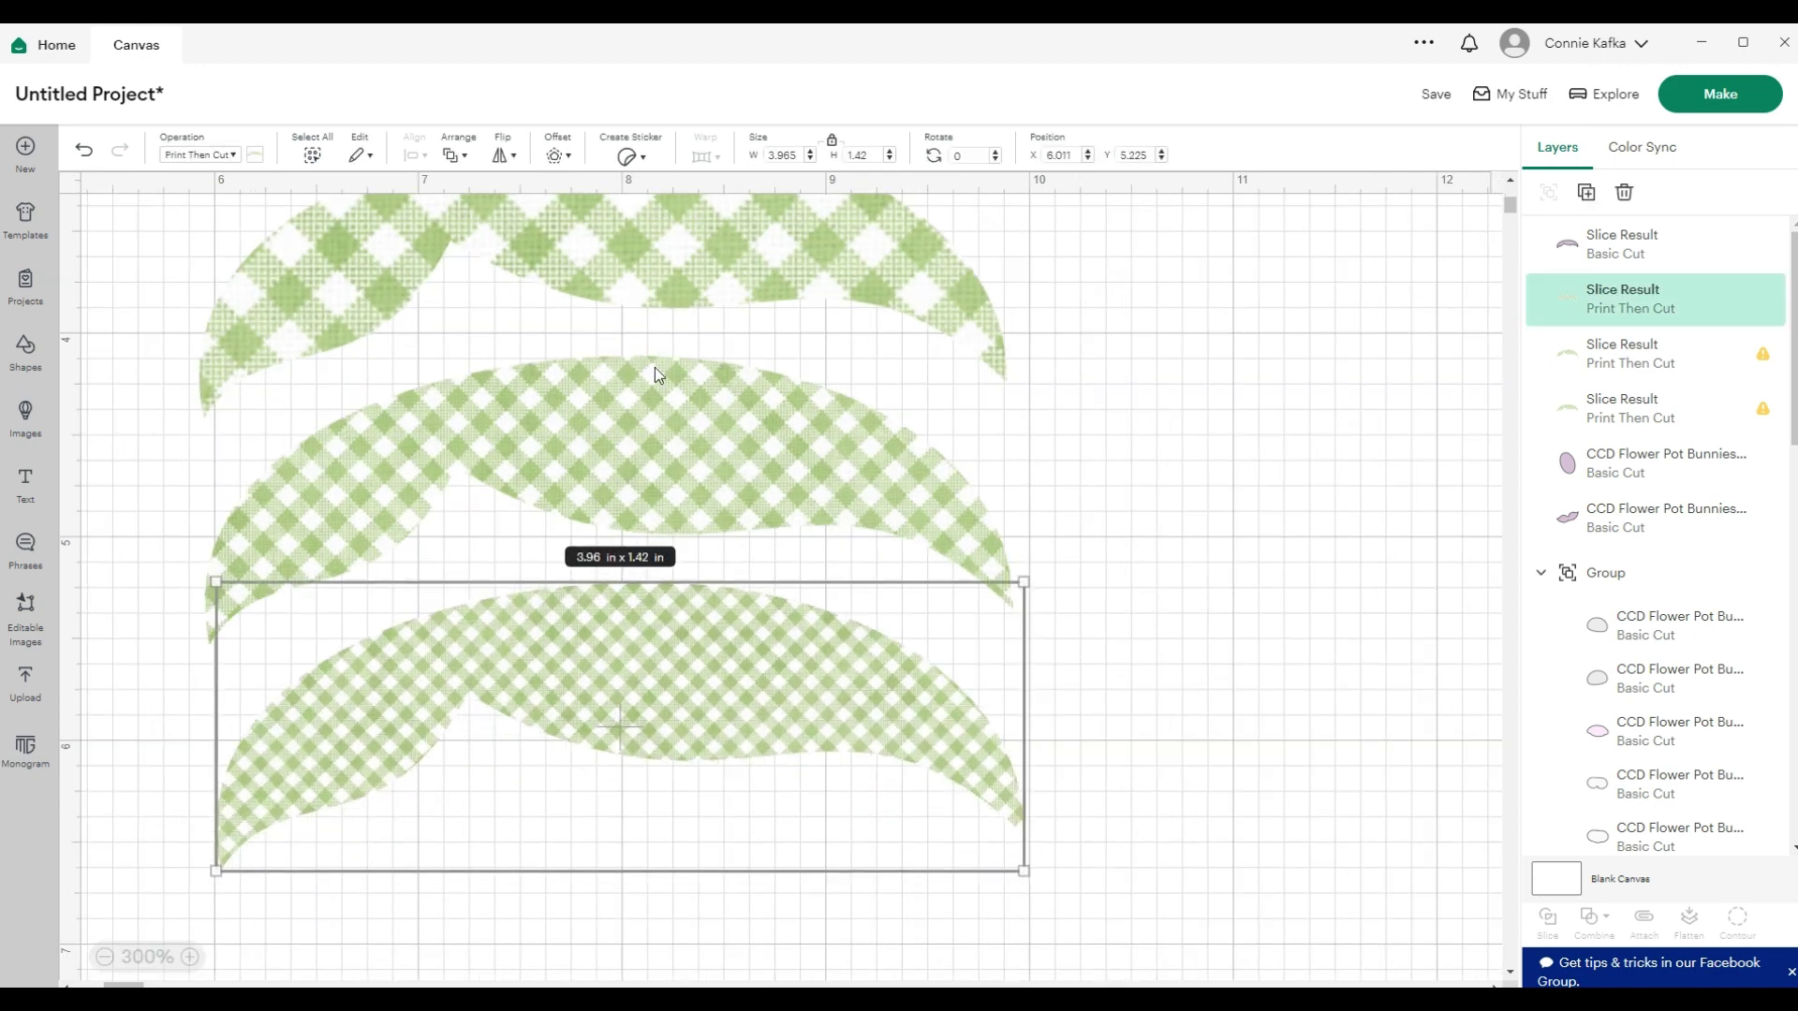
pyautogui.moveTo(656, 374); pyautogui.dragTo(656, 431)
pyautogui.moveTo(718, 302); pyautogui.dragTo(719, 365)
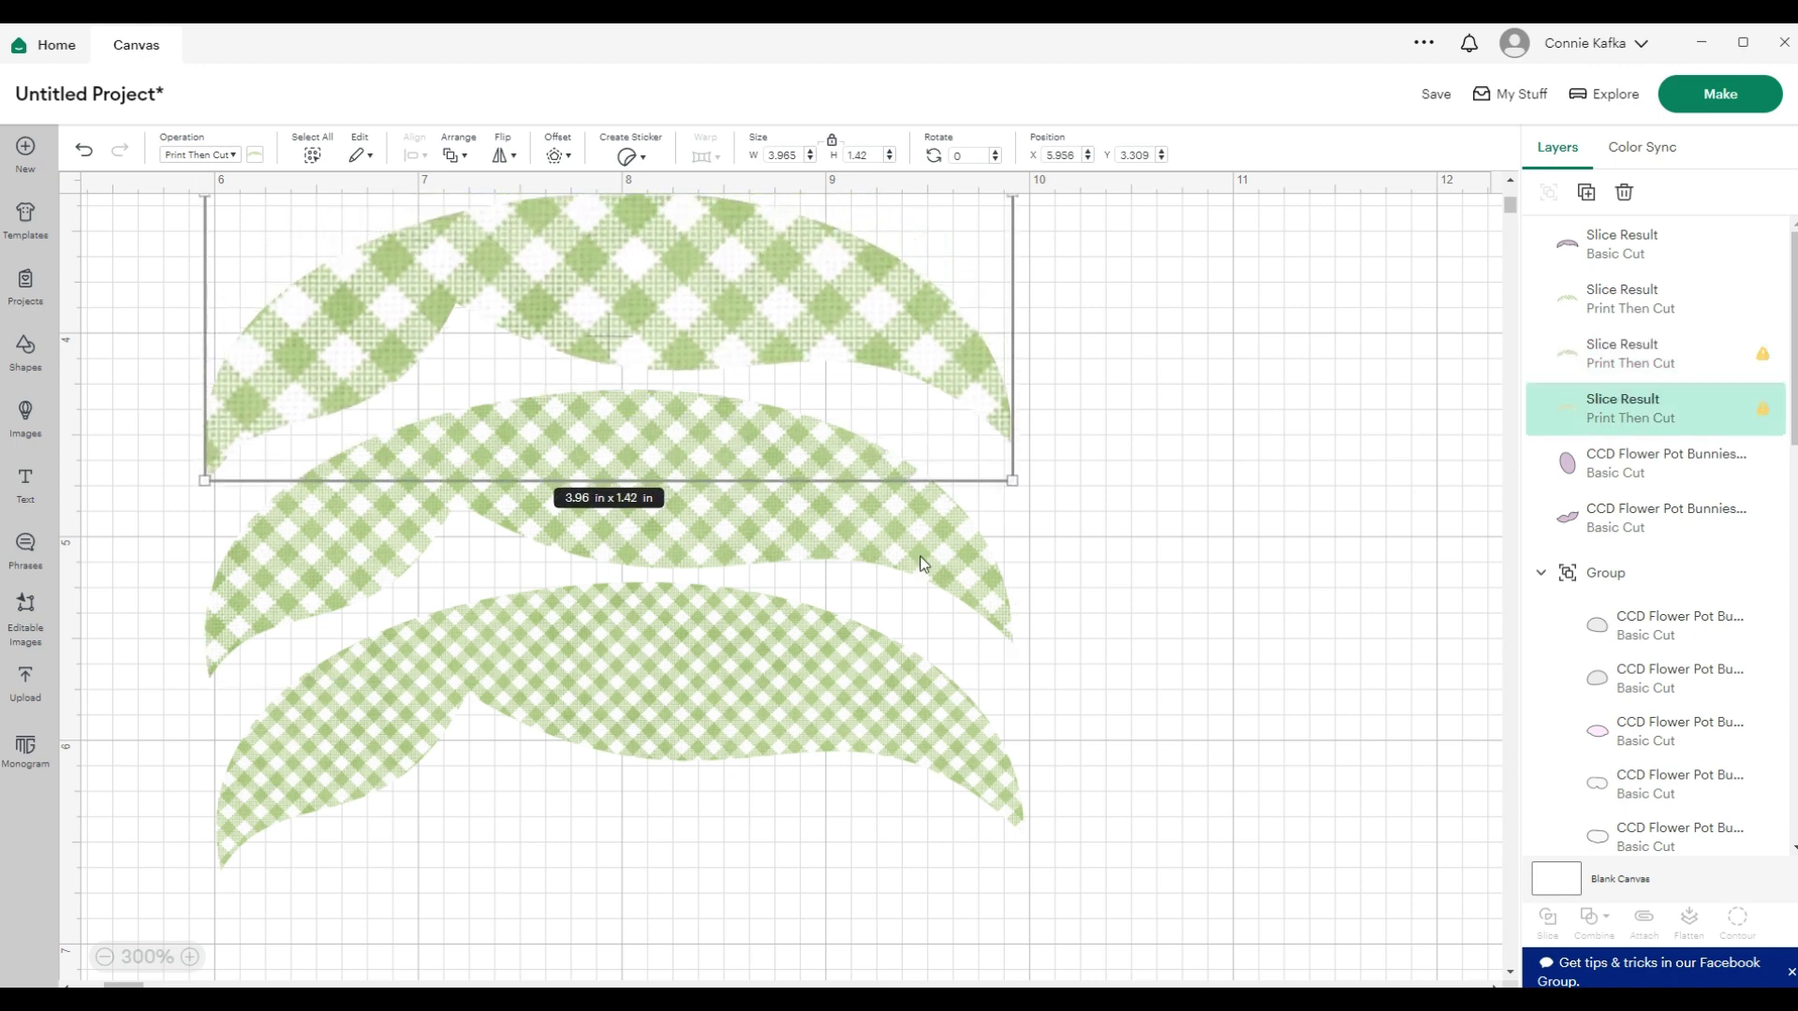
pyautogui.click(1129, 724)
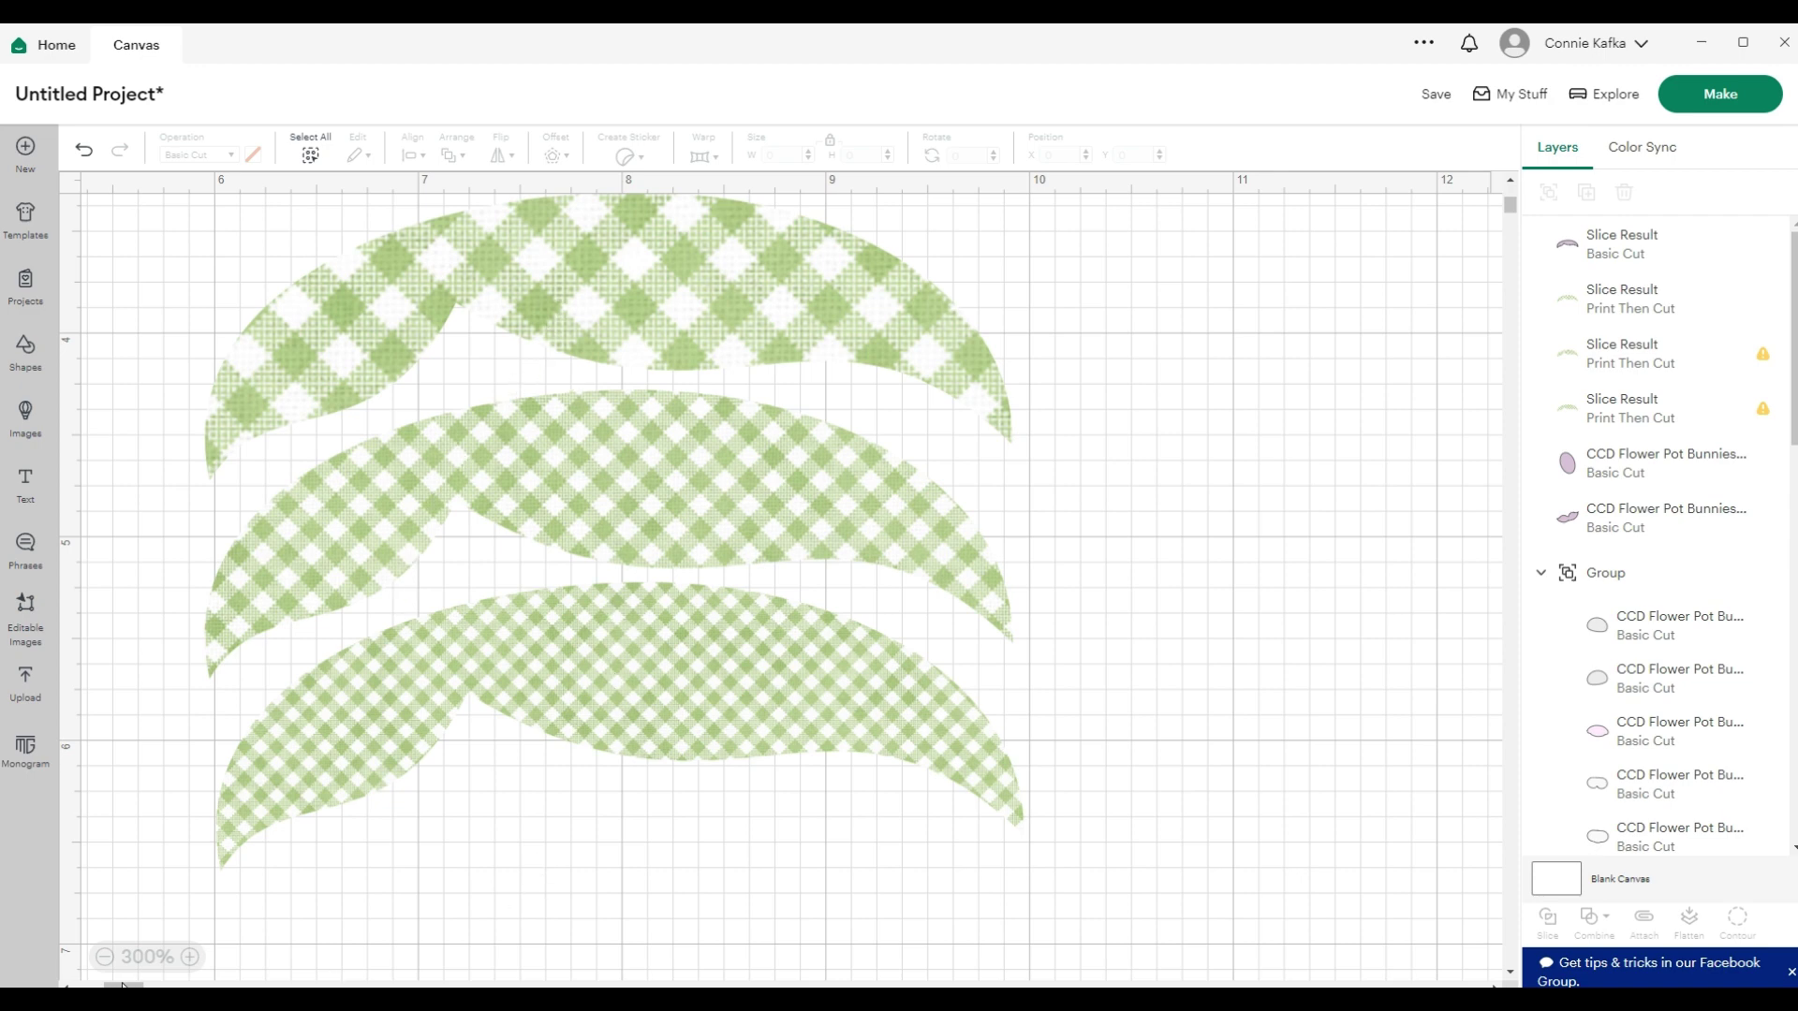
# Delete the three gingham curves, keeping the purple shapes
pyautogui.moveTo(123, 985); pyautogui.dragTo(110, 987)
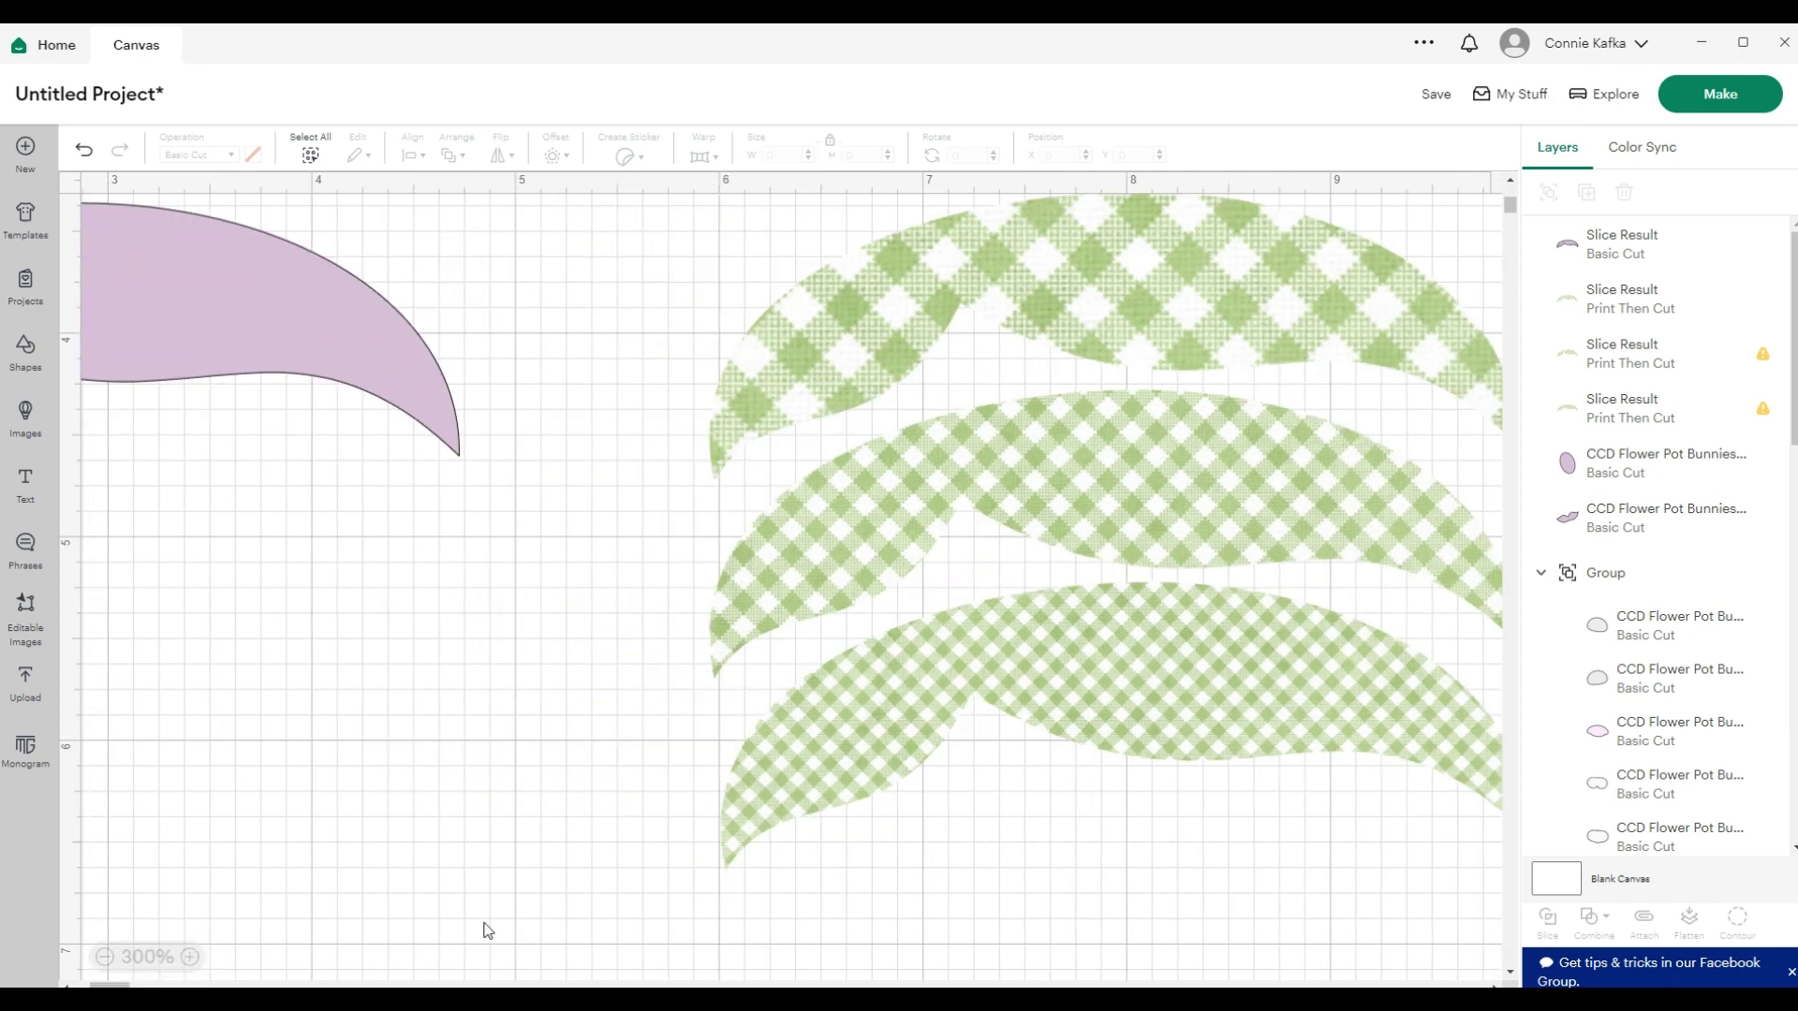
pyautogui.click(104, 956)
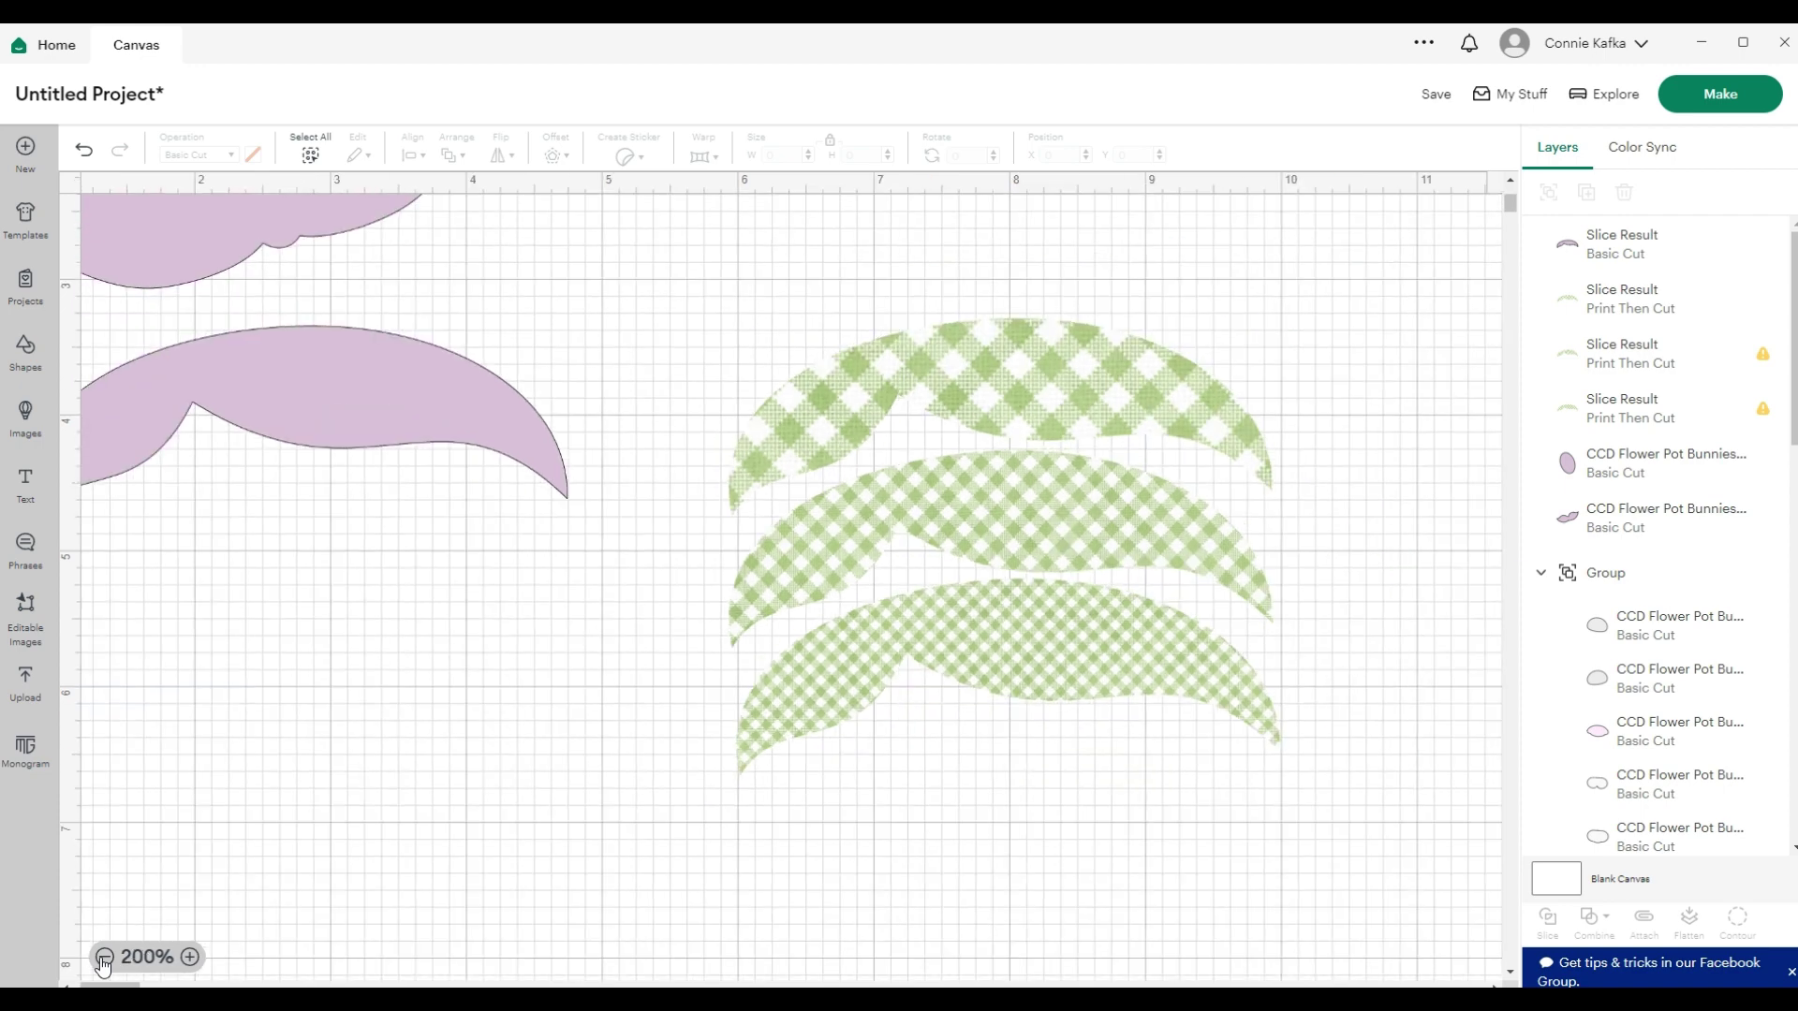
pyautogui.click(104, 957)
pyautogui.click(104, 957)
pyautogui.moveTo(708, 841); pyautogui.dragTo(718, 297)
pyautogui.press('Delete')
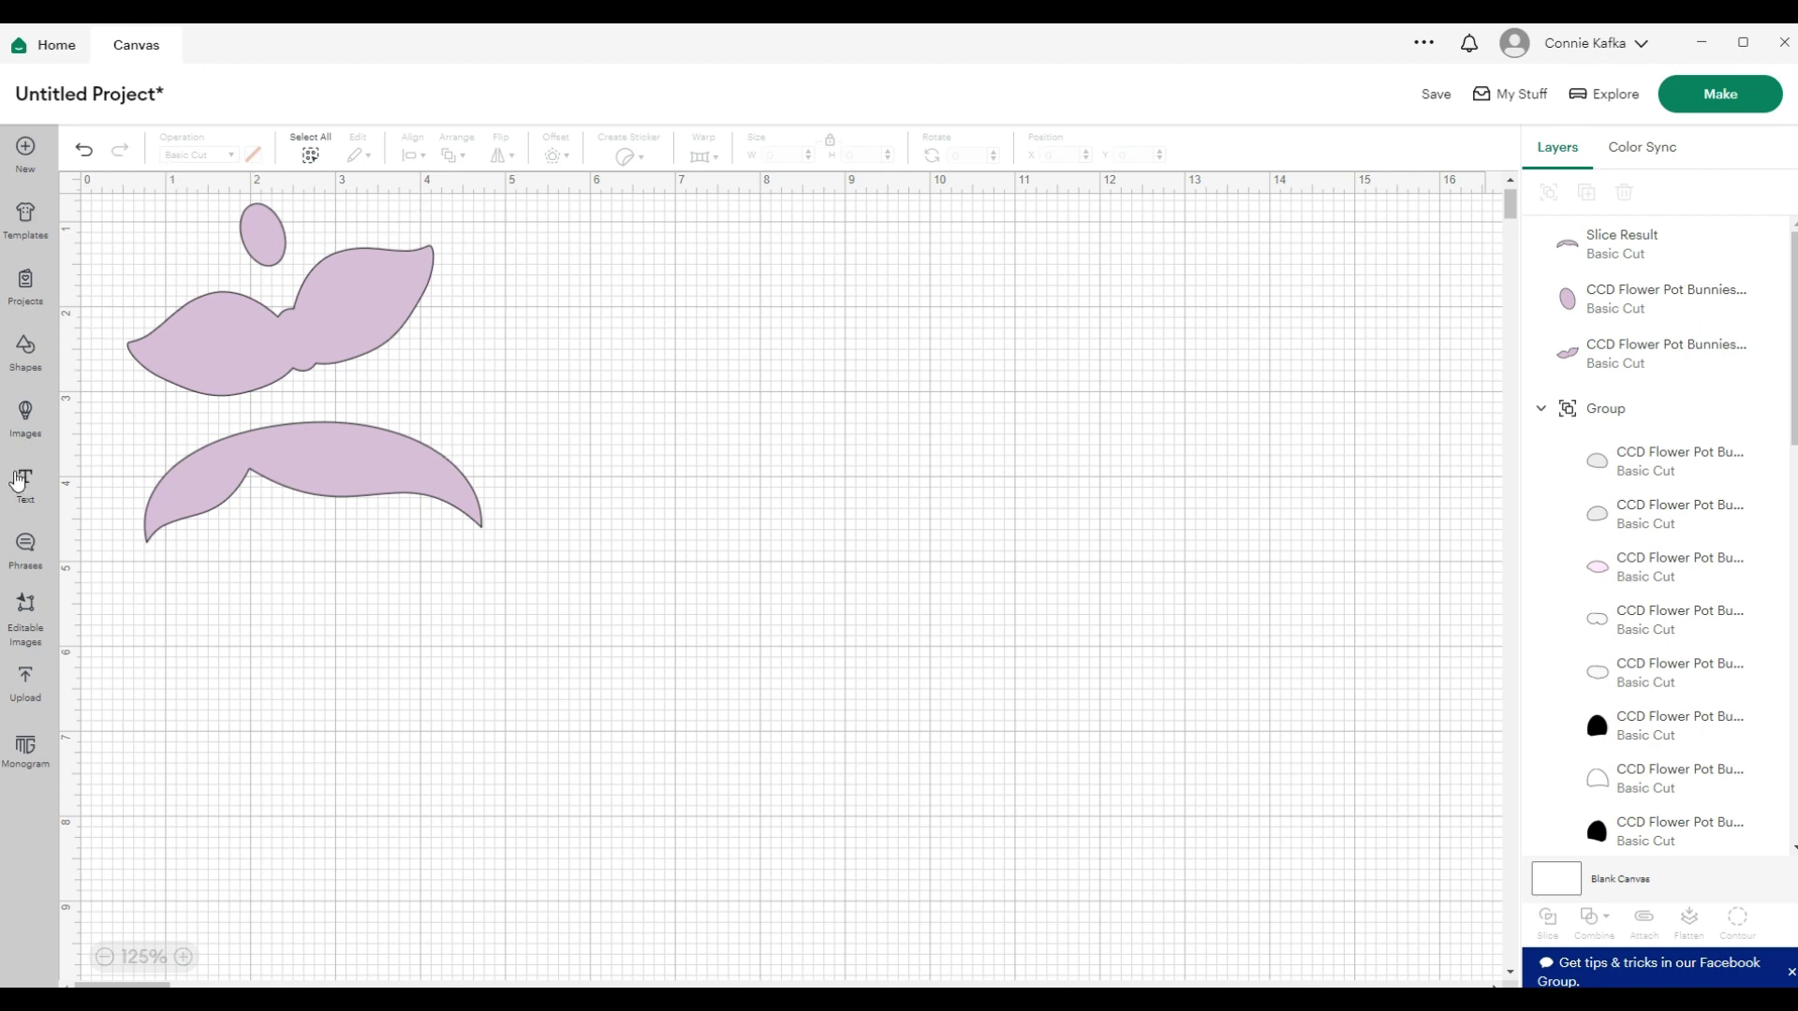
# Add a new square, resize it to 12 in by 12 in and place it at about X 5.94, Y 1.09
pyautogui.click(23, 361)
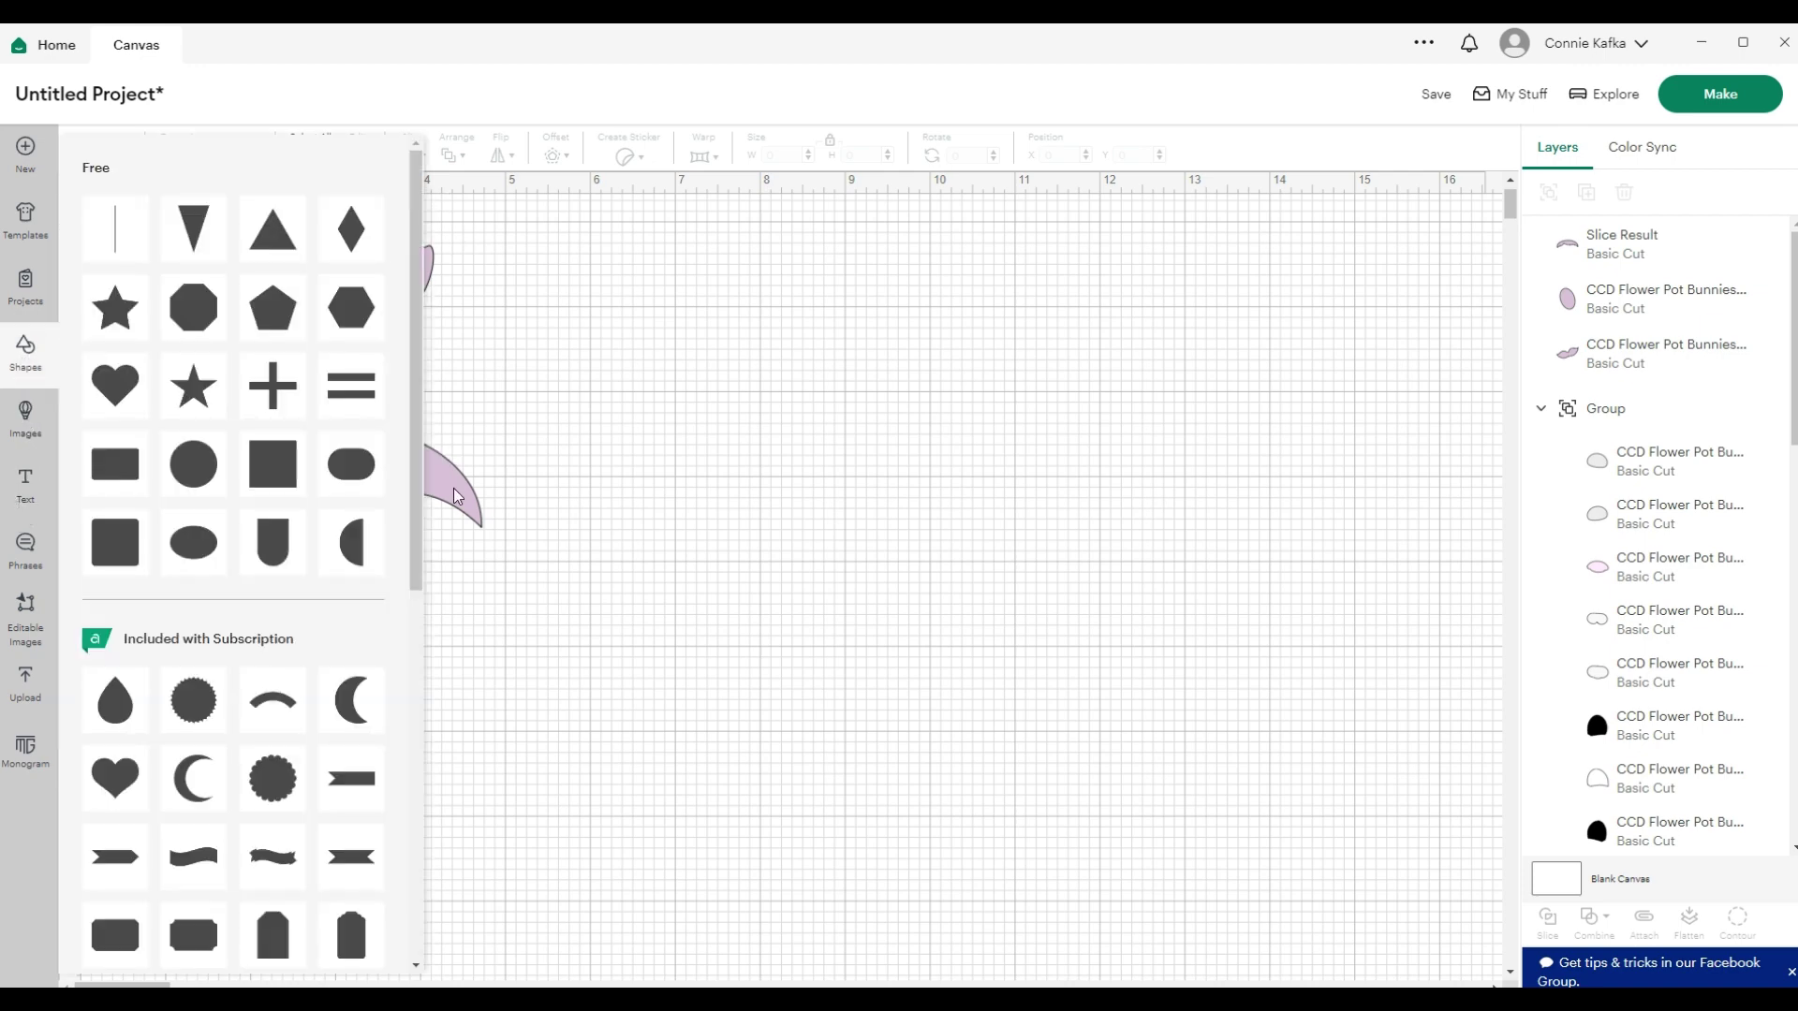
pyautogui.click(277, 487)
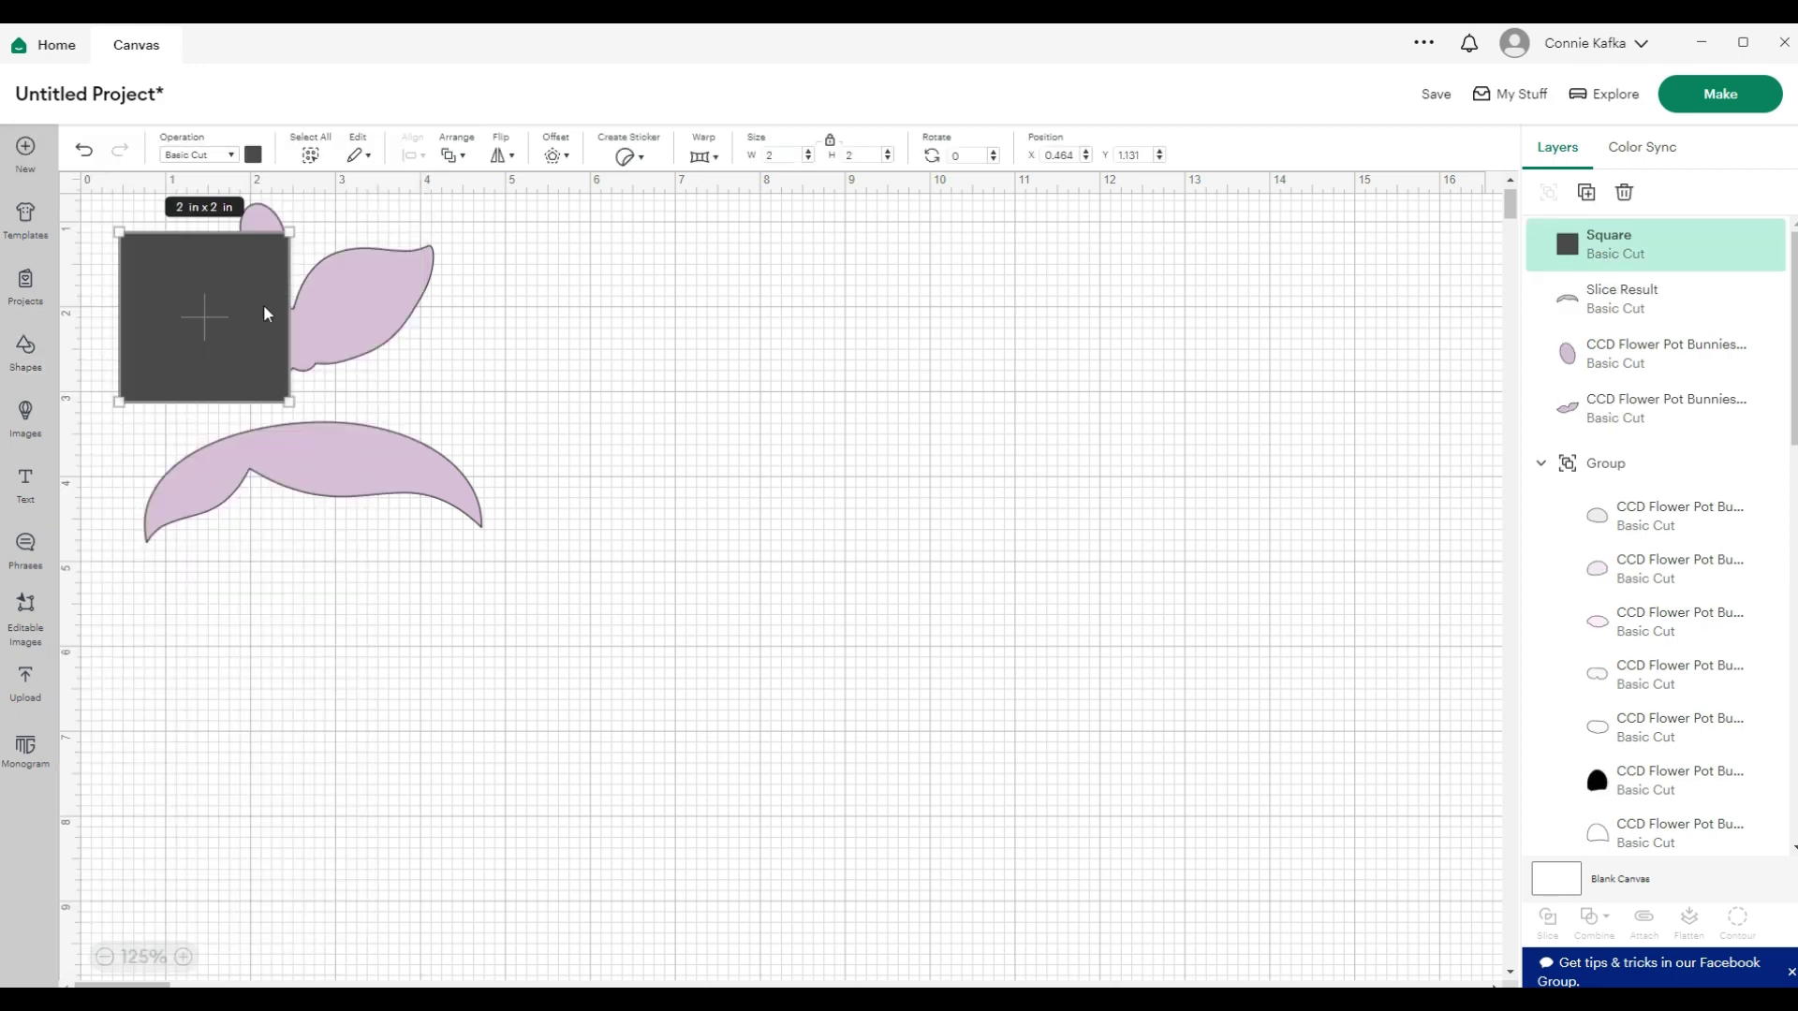
pyautogui.moveTo(265, 309); pyautogui.dragTo(857, 520)
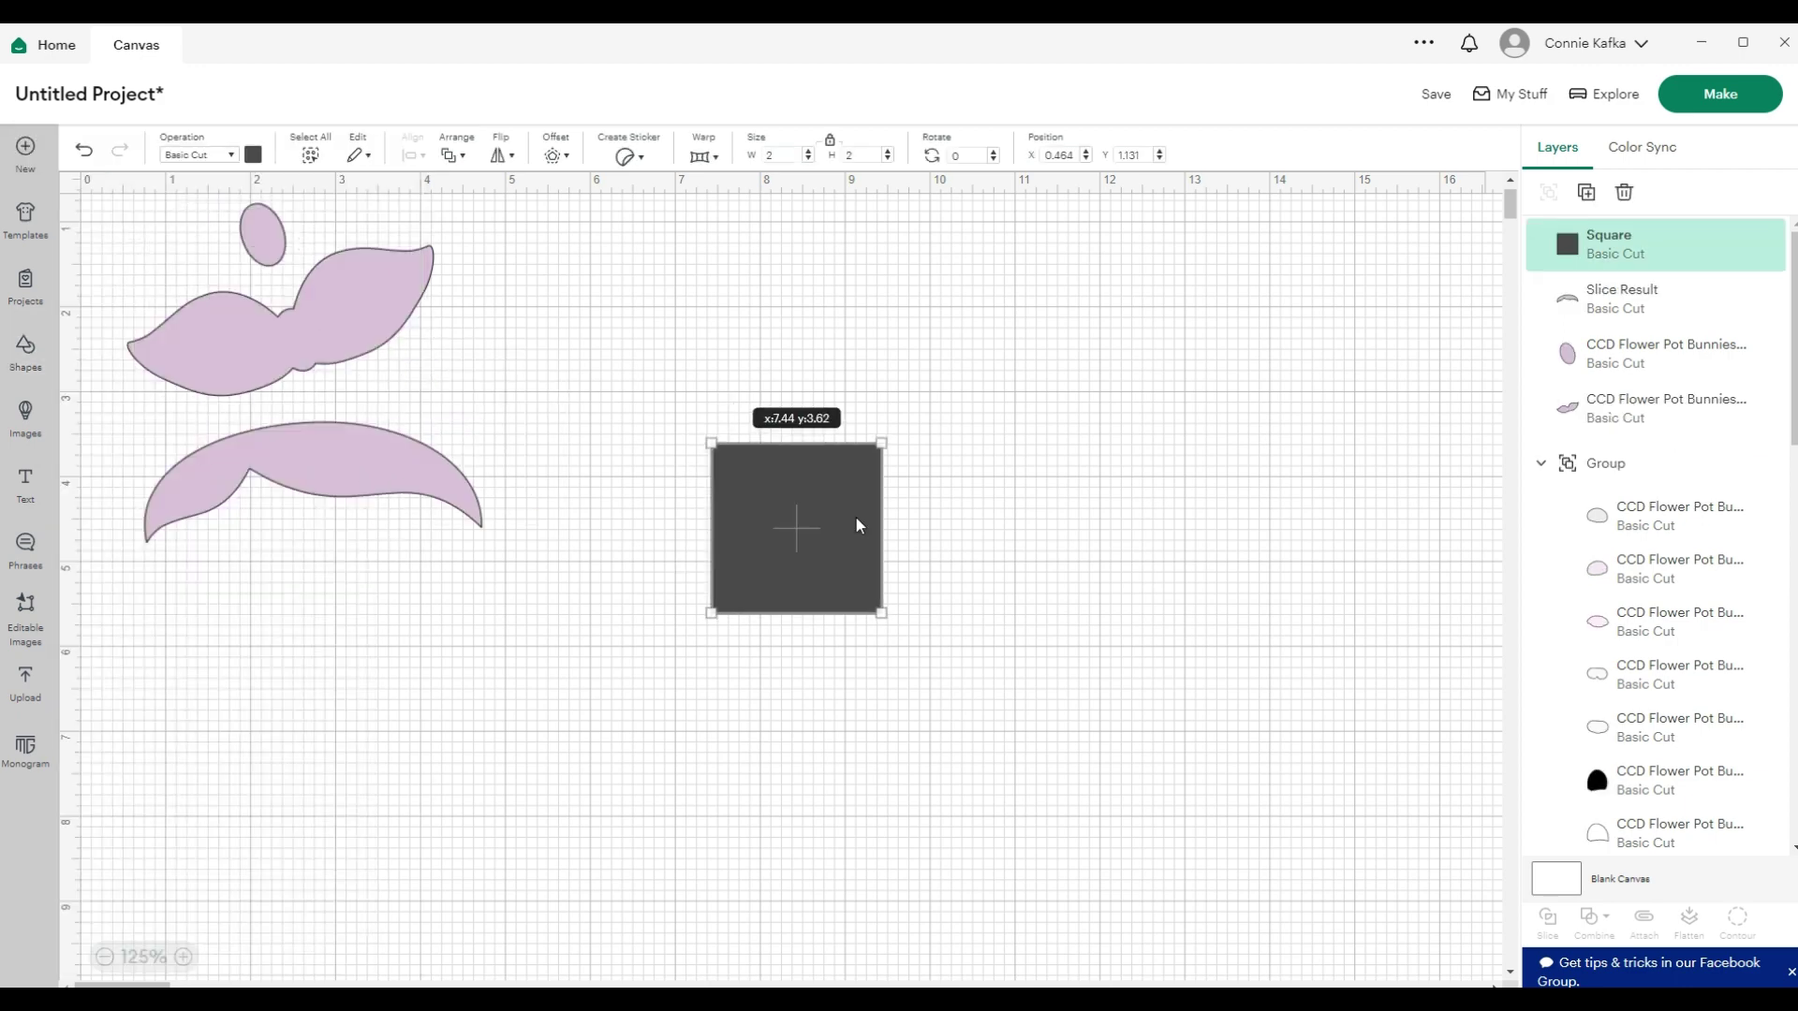
pyautogui.click(768, 155)
pyautogui.write('1')
pyautogui.click(858, 156)
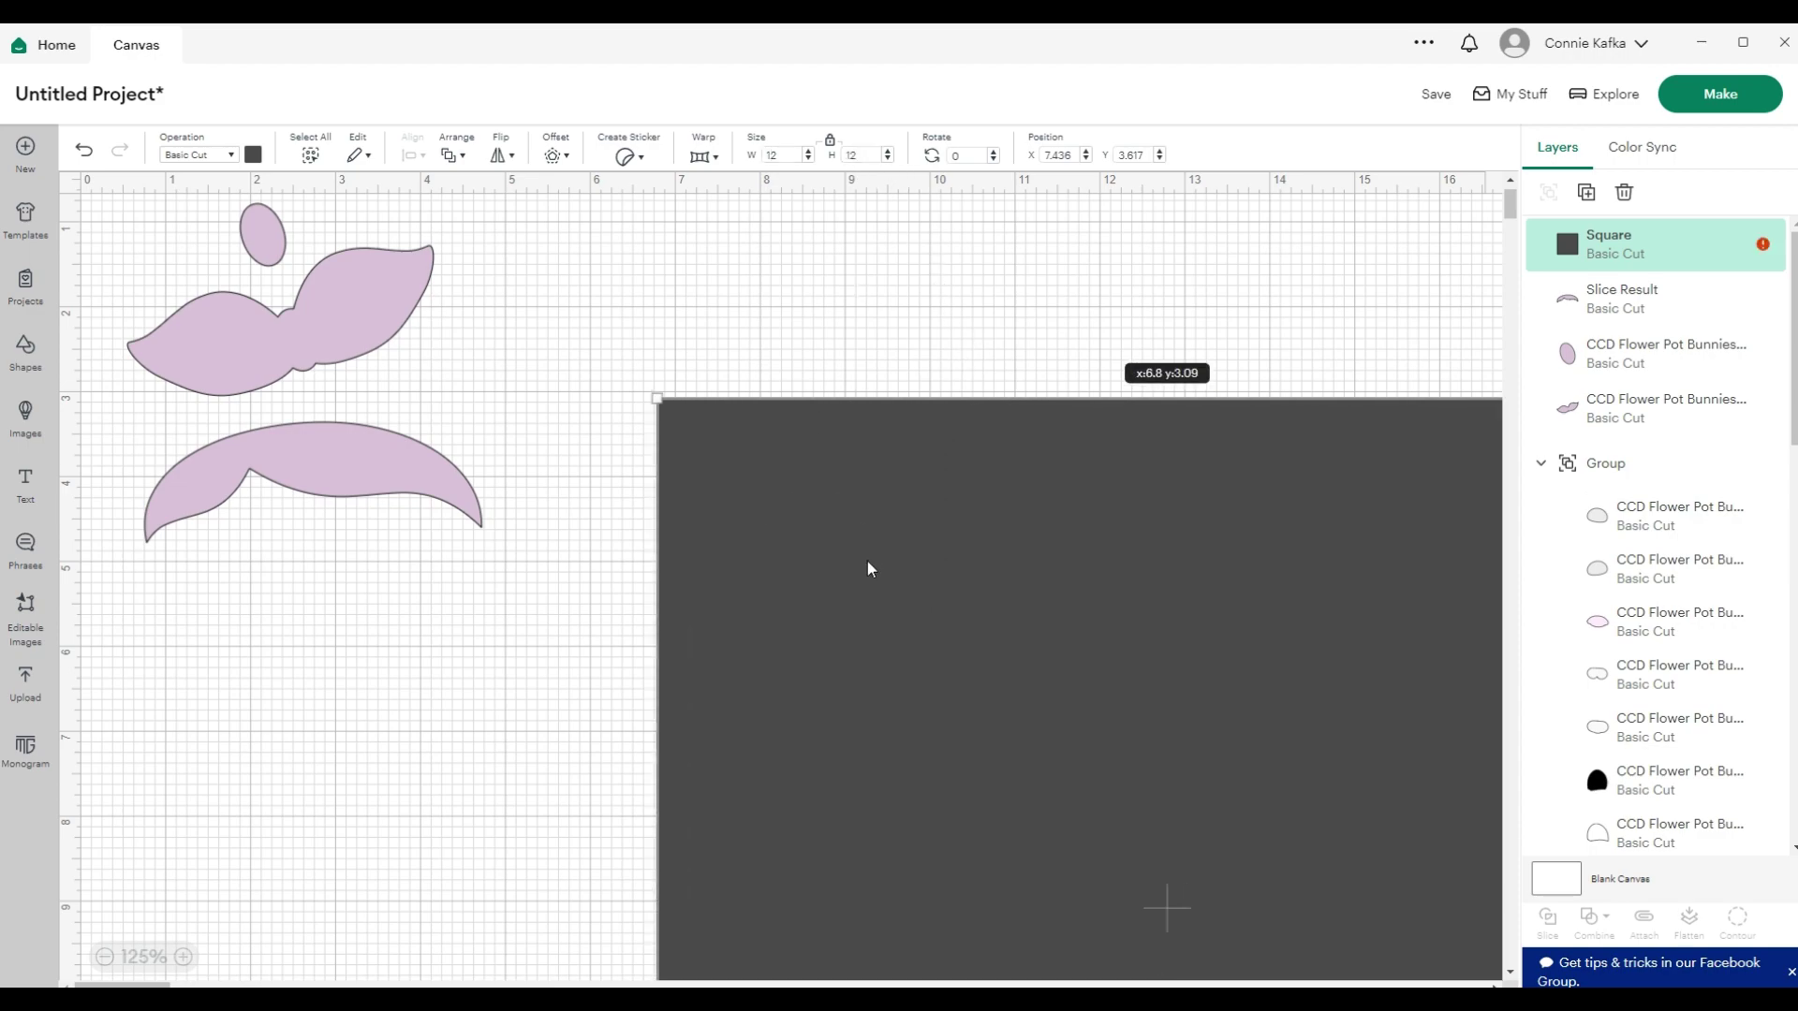
pyautogui.click(103, 956)
pyautogui.moveTo(616, 700); pyautogui.dragTo(654, 693)
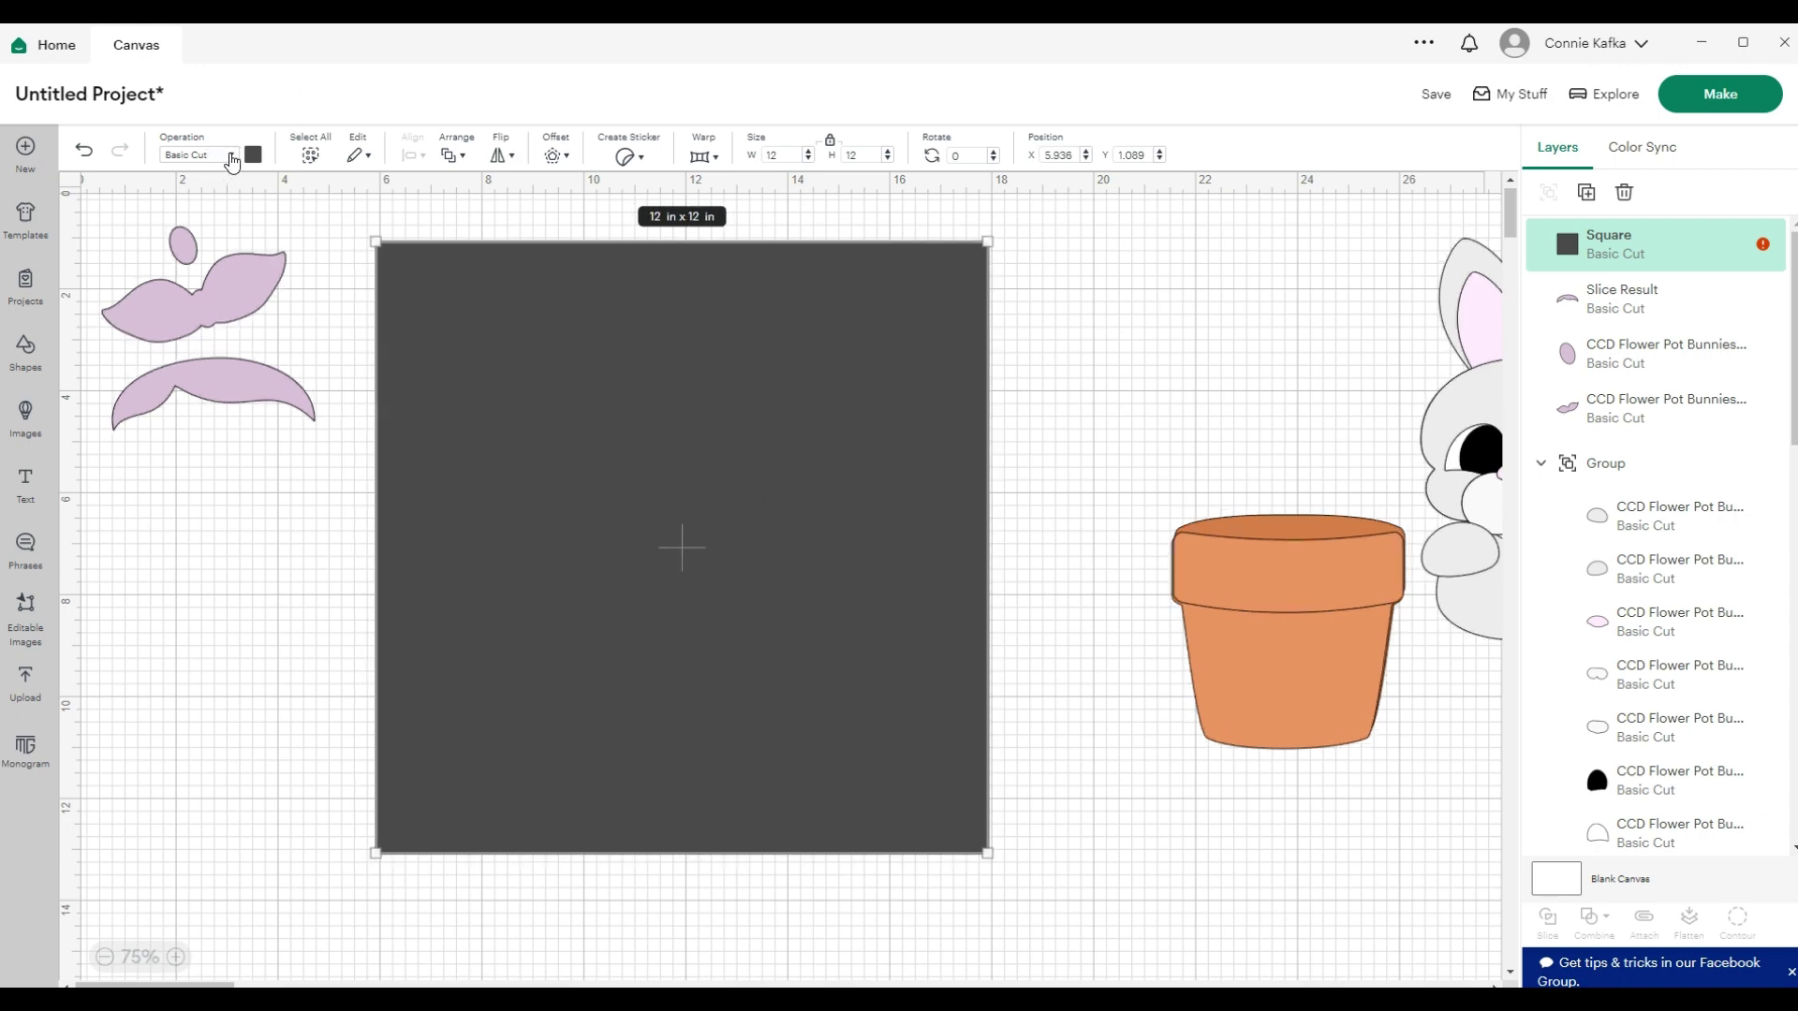
# Set the 12 in square to Print Then Cut and fill it with the red poinsettia and candy cane pattern
pyautogui.click(232, 156)
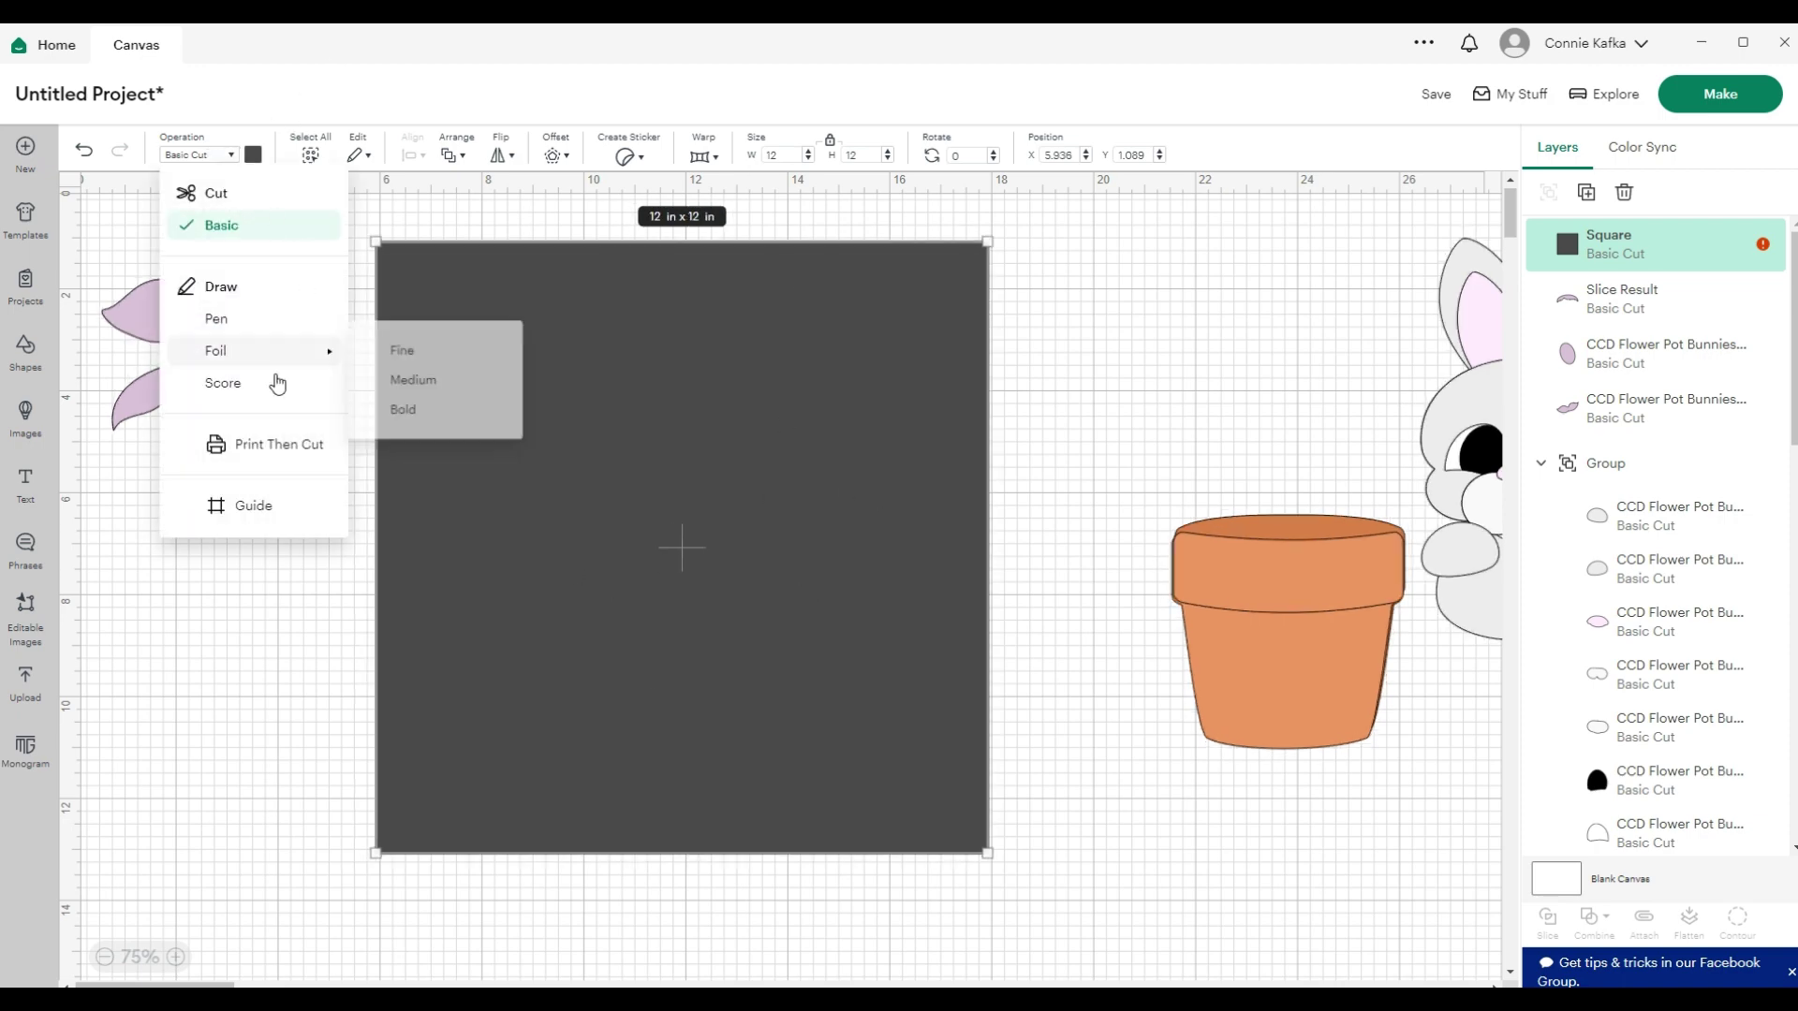
pyautogui.click(251, 450)
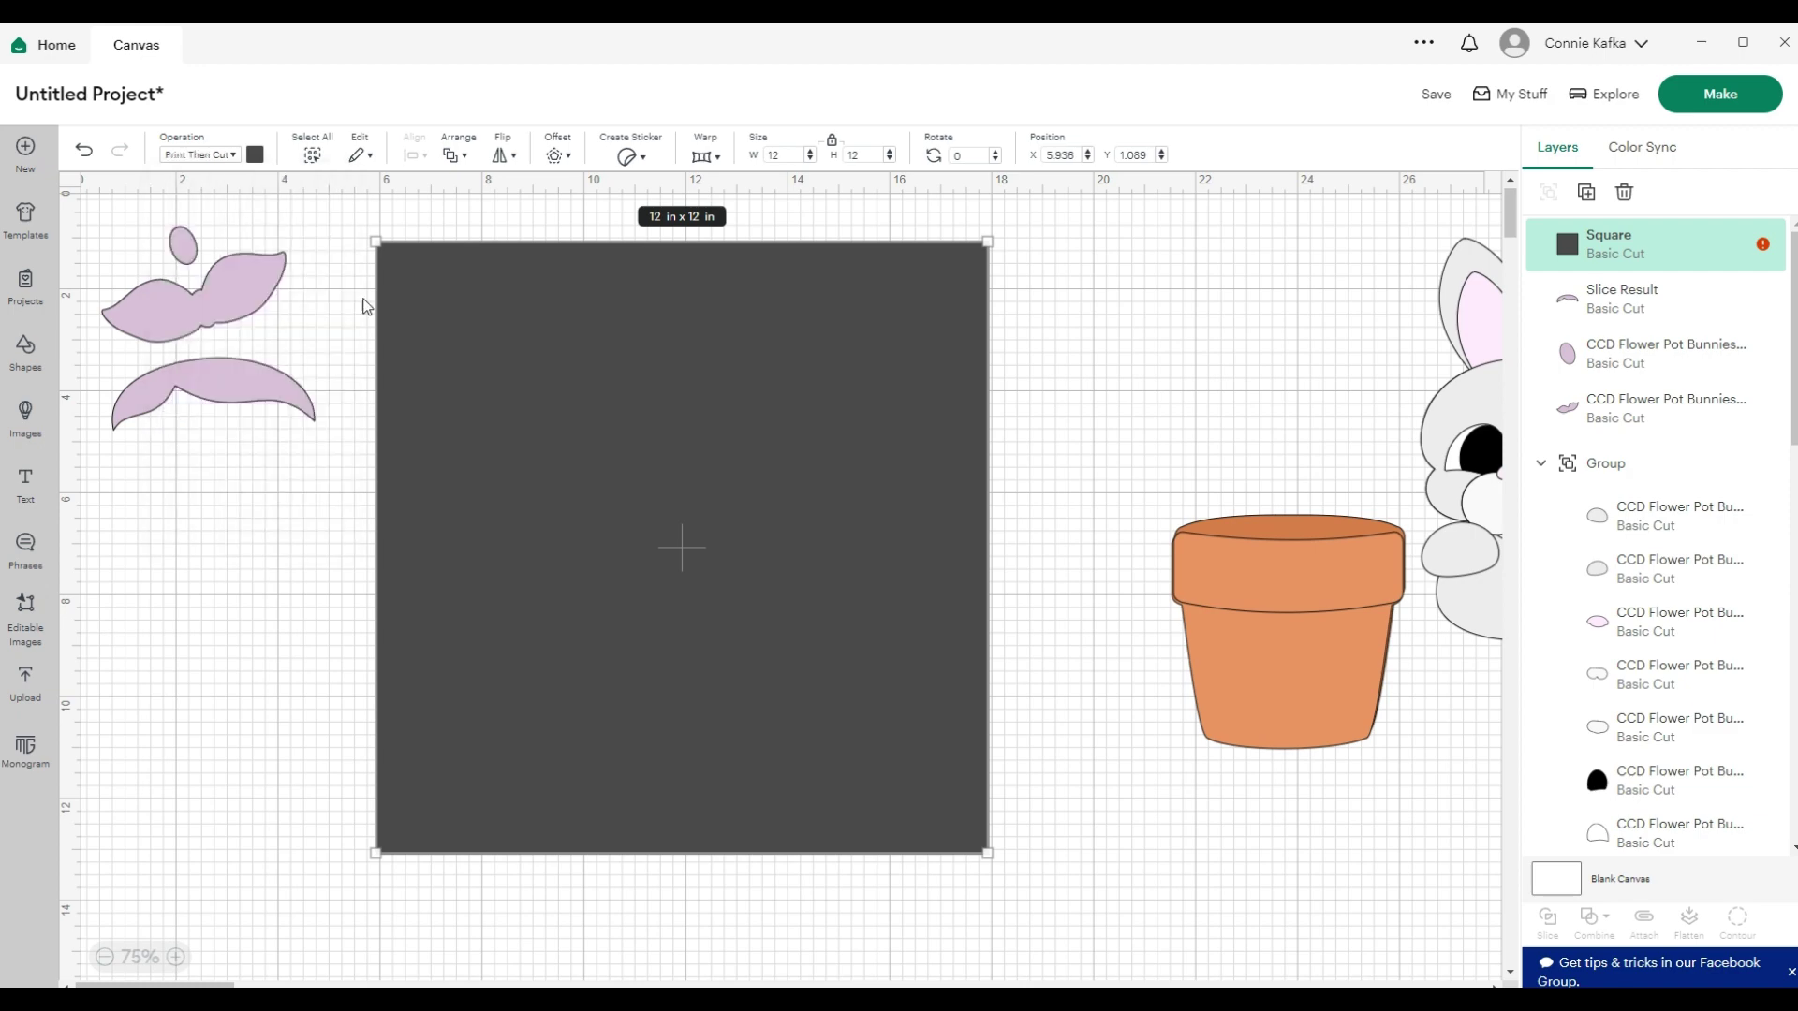
pyautogui.click(253, 154)
pyautogui.click(318, 230)
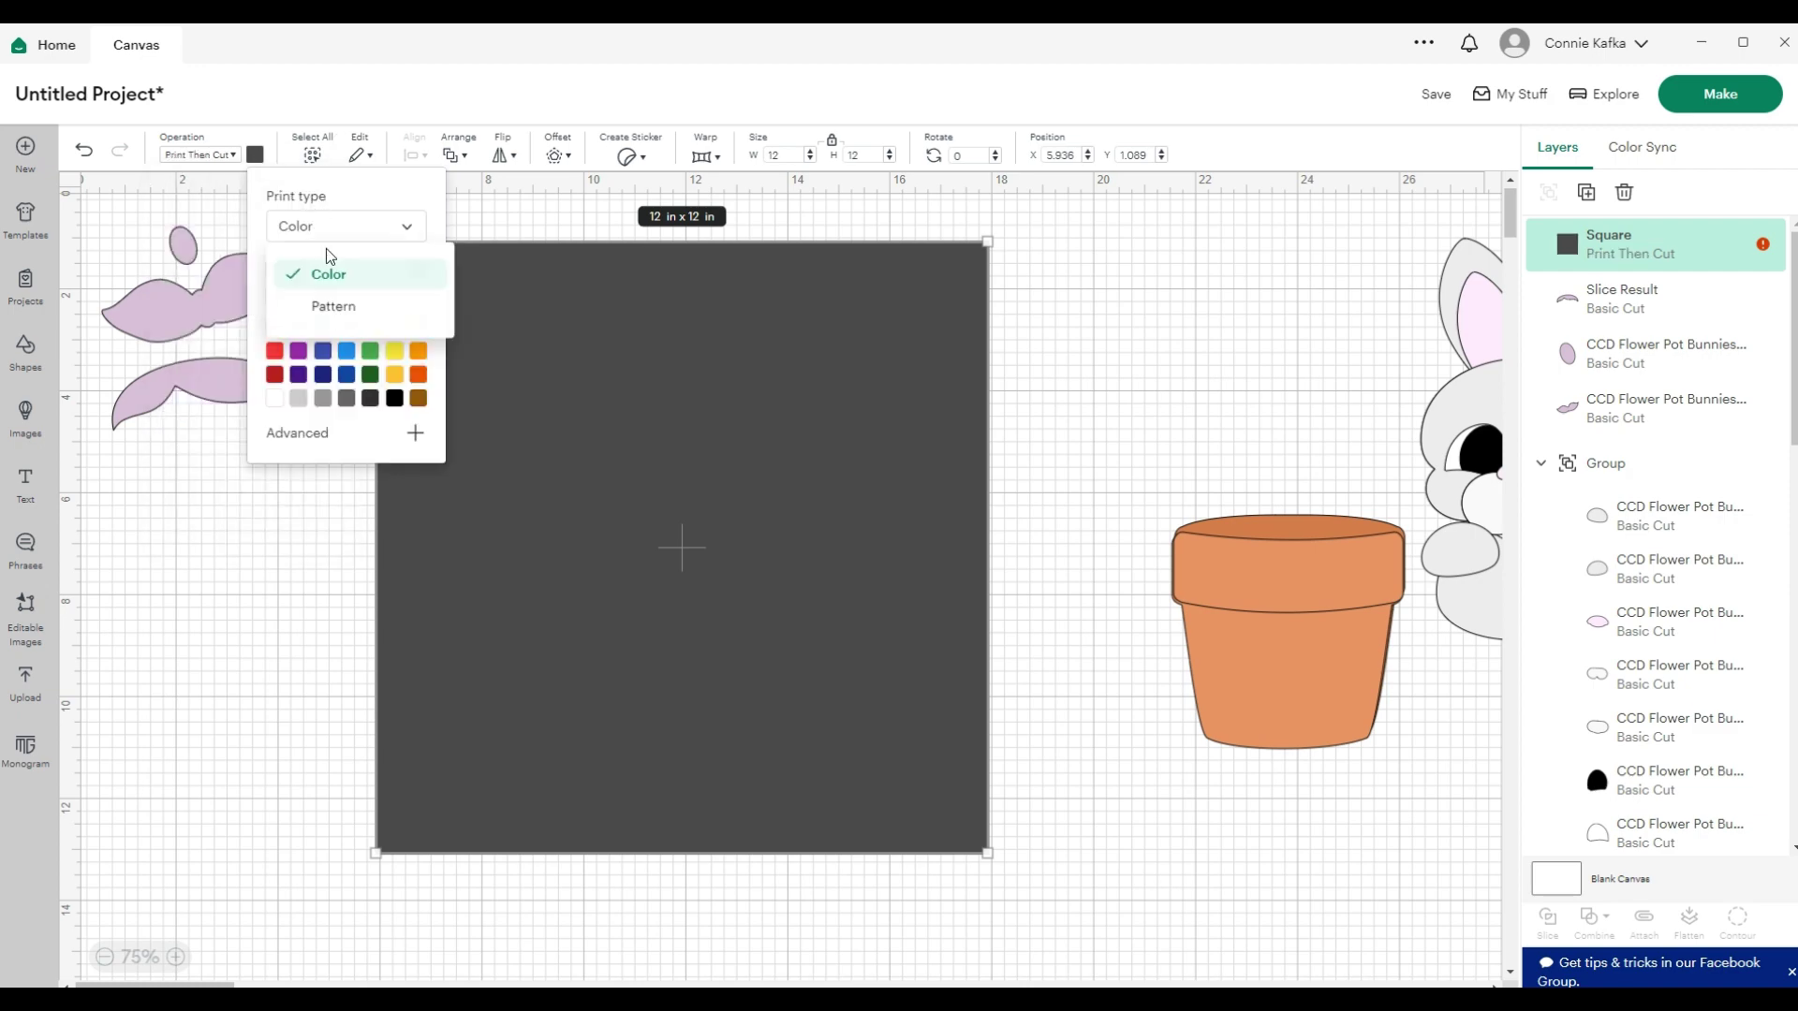
pyautogui.click(328, 311)
pyautogui.scroll(-6, 390, 339)
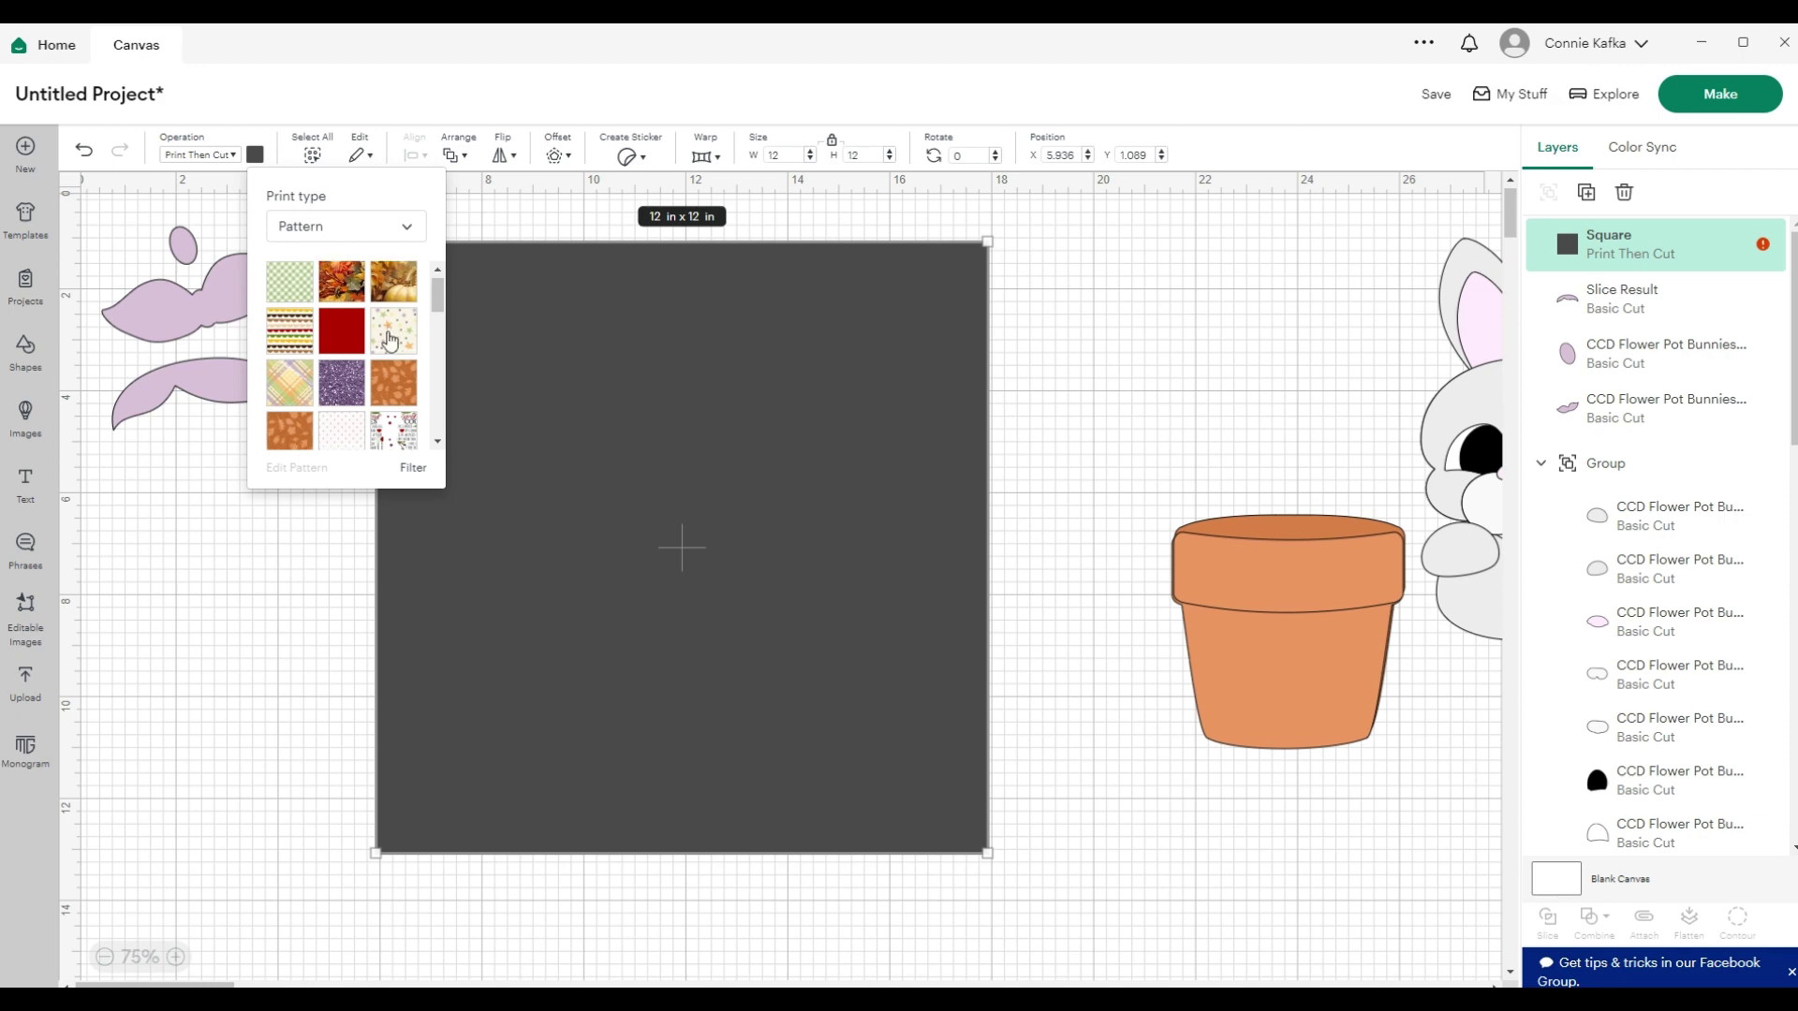
pyautogui.scroll(-2, 390, 342)
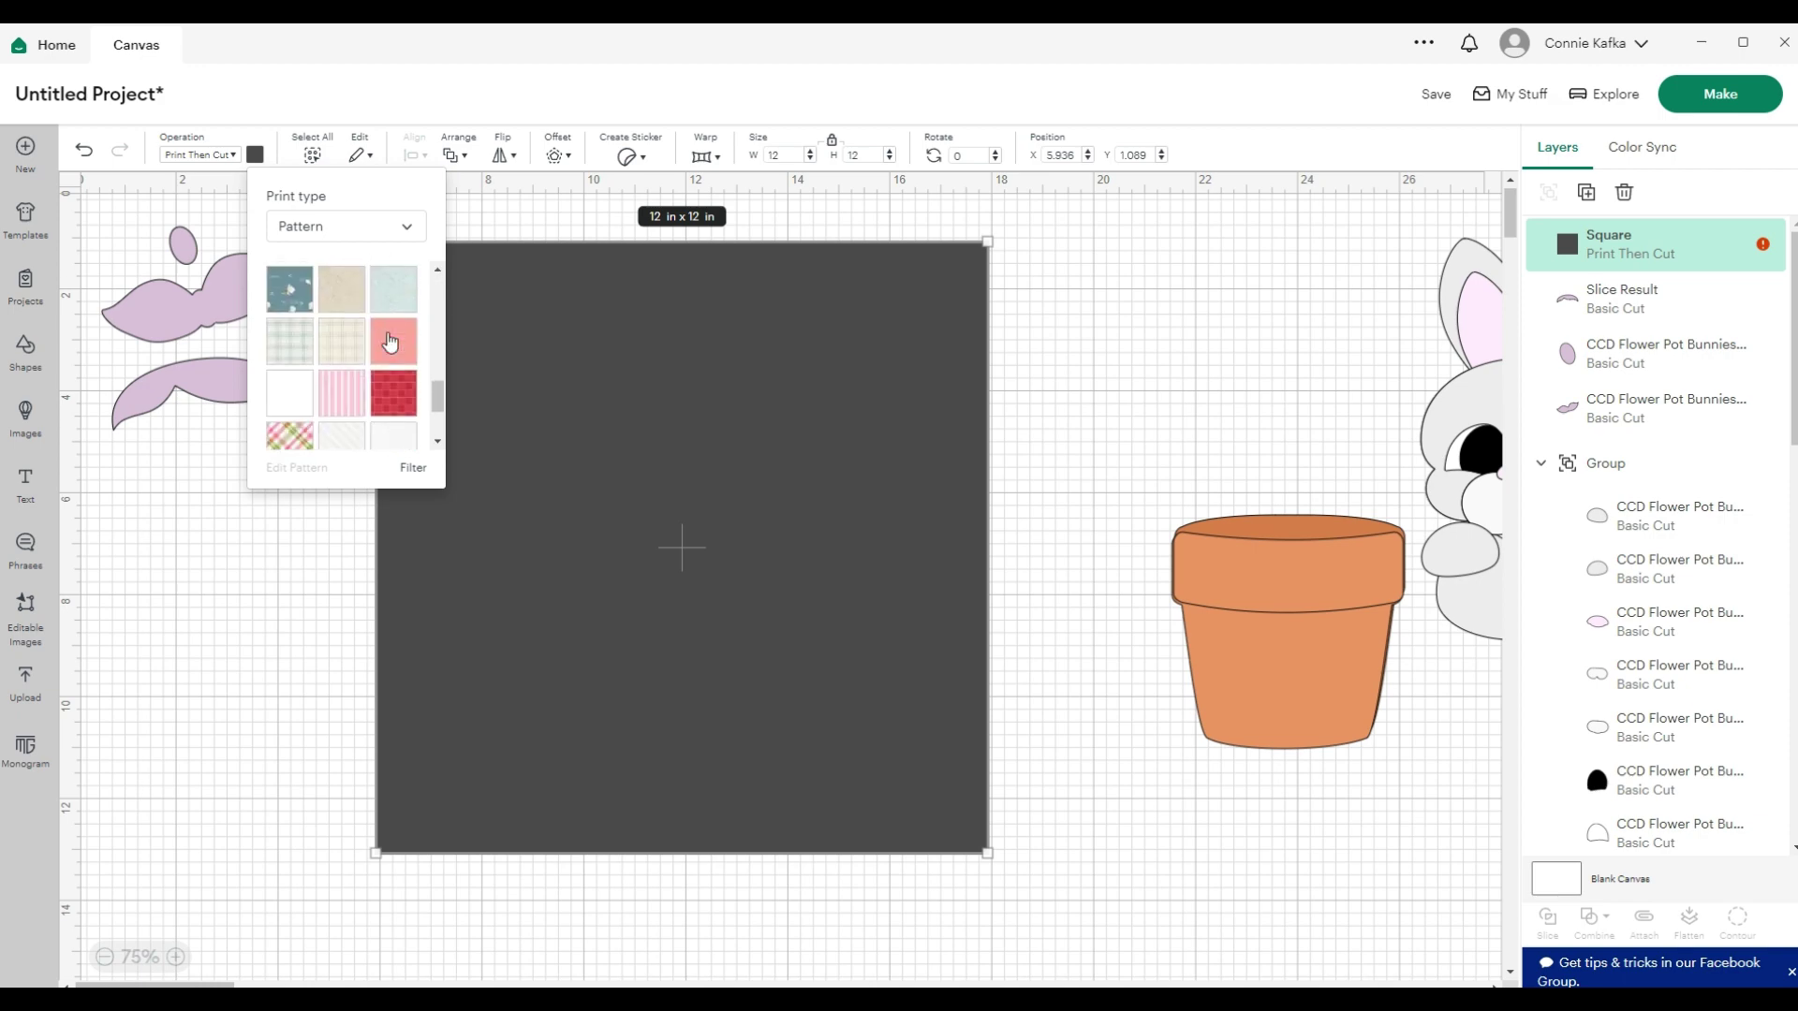
pyautogui.scroll(3, 390, 342)
pyautogui.click(344, 293)
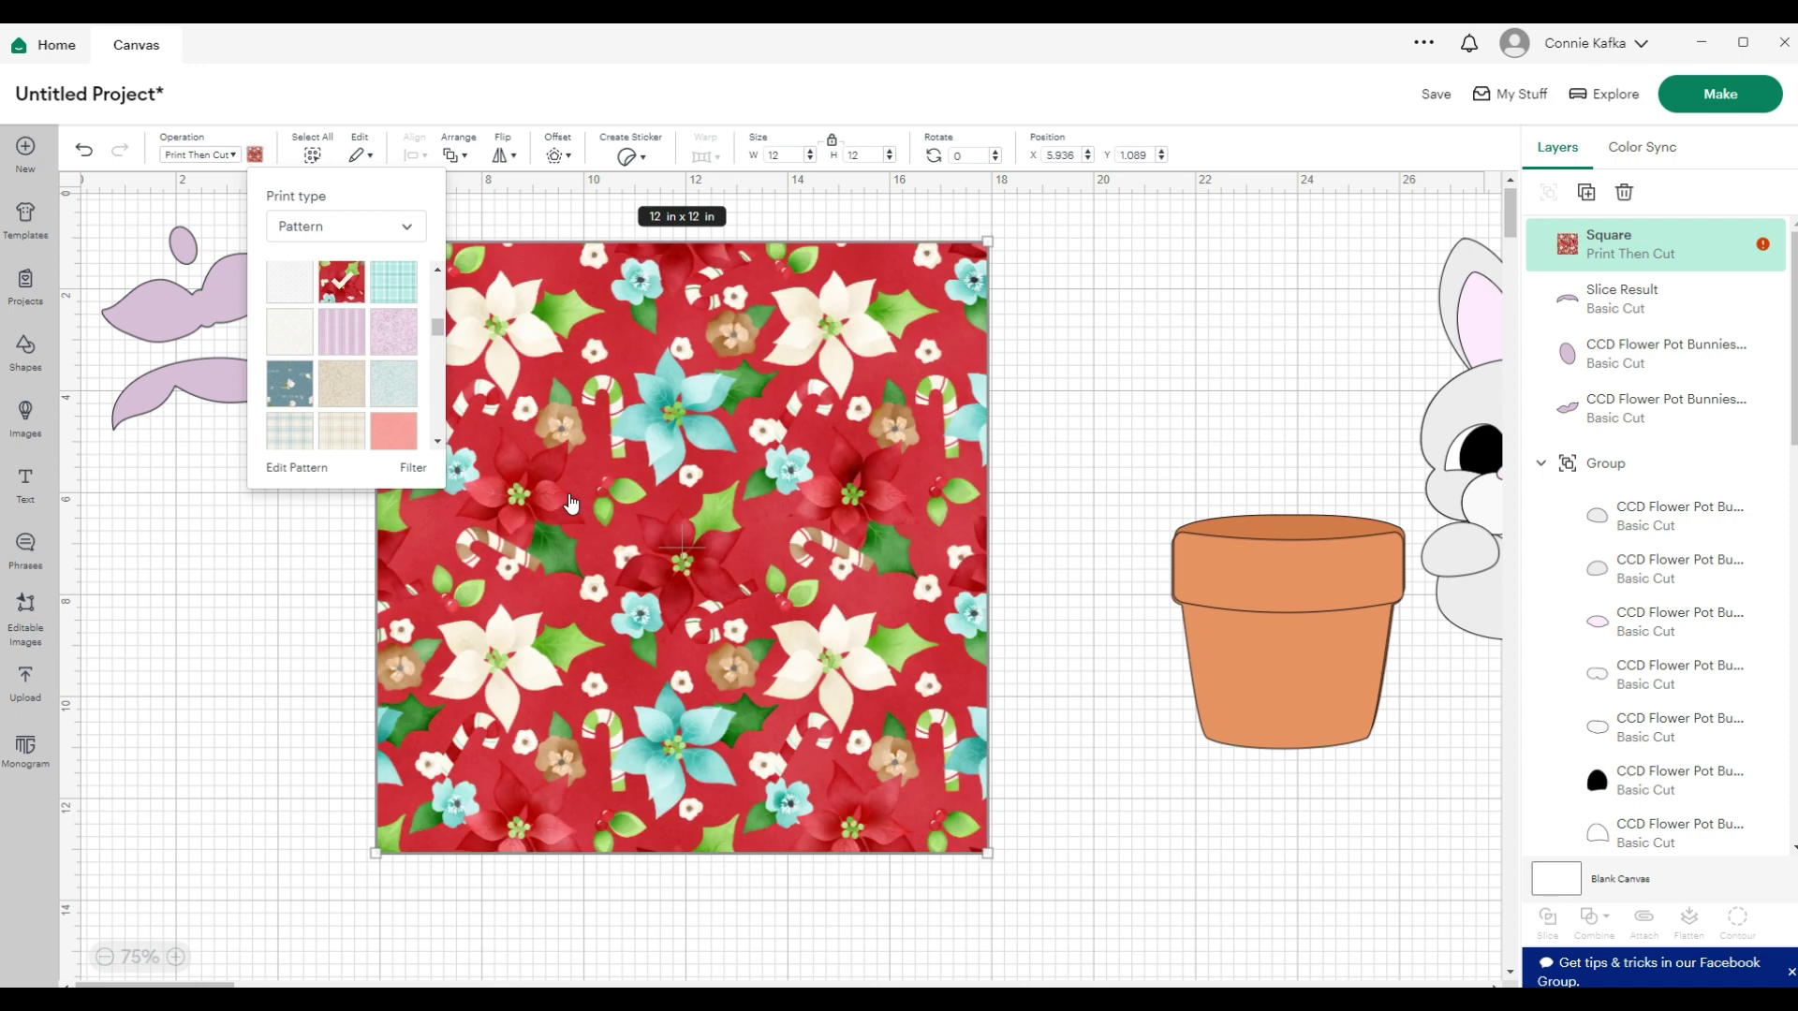
# Move the poinsettia square to about X 6.21, Y 2.16 and deselect it
pyautogui.click(296, 682)
pyautogui.moveTo(570, 644); pyautogui.dragTo(584, 708)
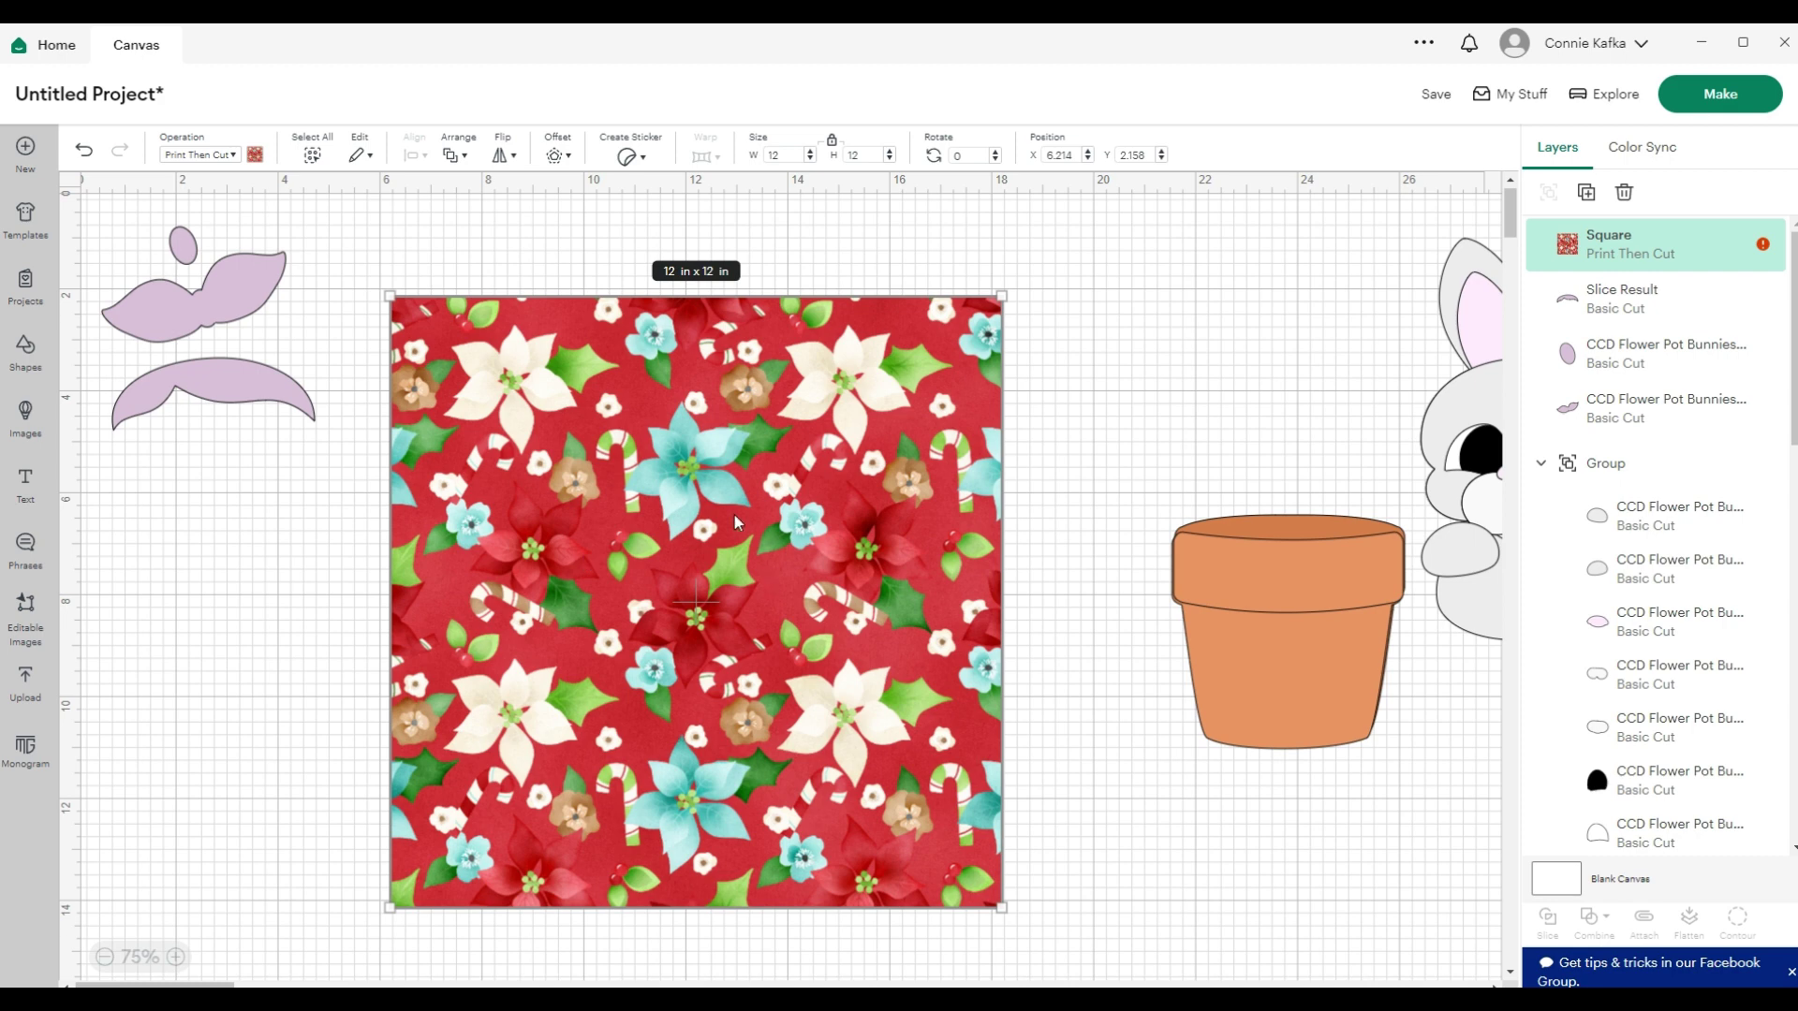
pyautogui.click(234, 596)
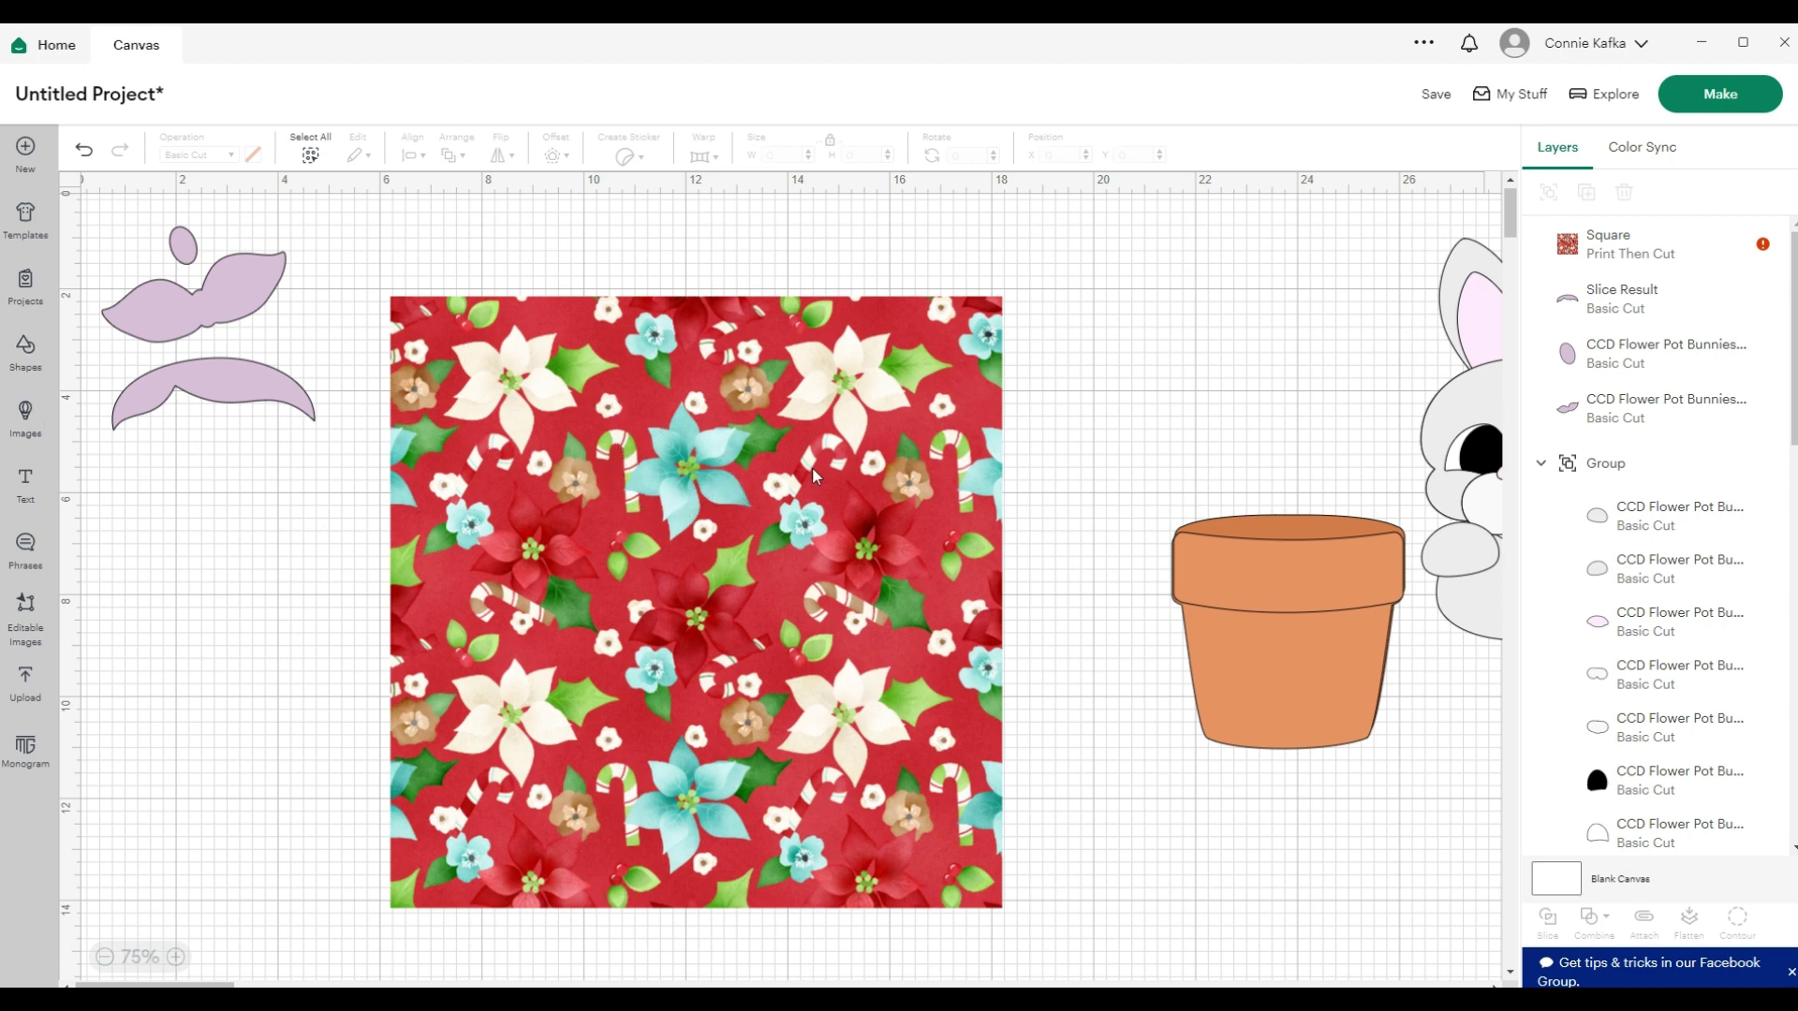
# Add a second 2 in square and recolor it off-white
pyautogui.click(25, 349)
pyautogui.click(273, 464)
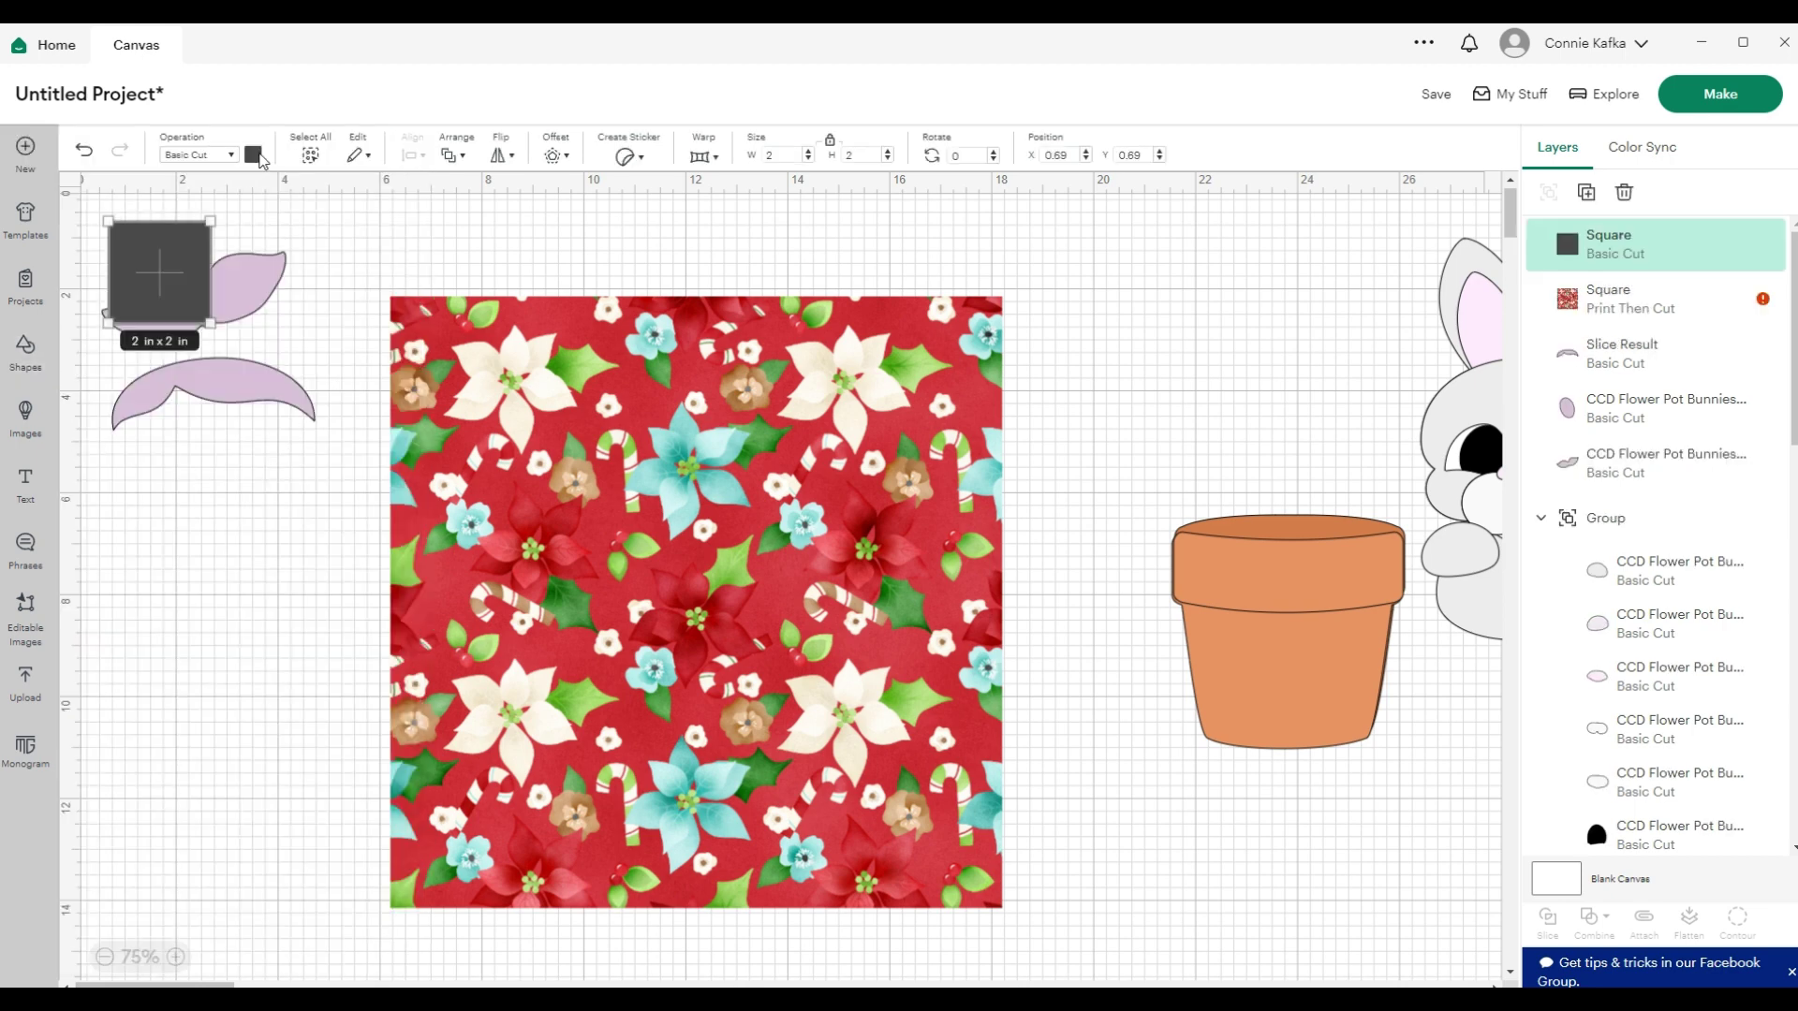
pyautogui.click(253, 155)
pyautogui.click(272, 258)
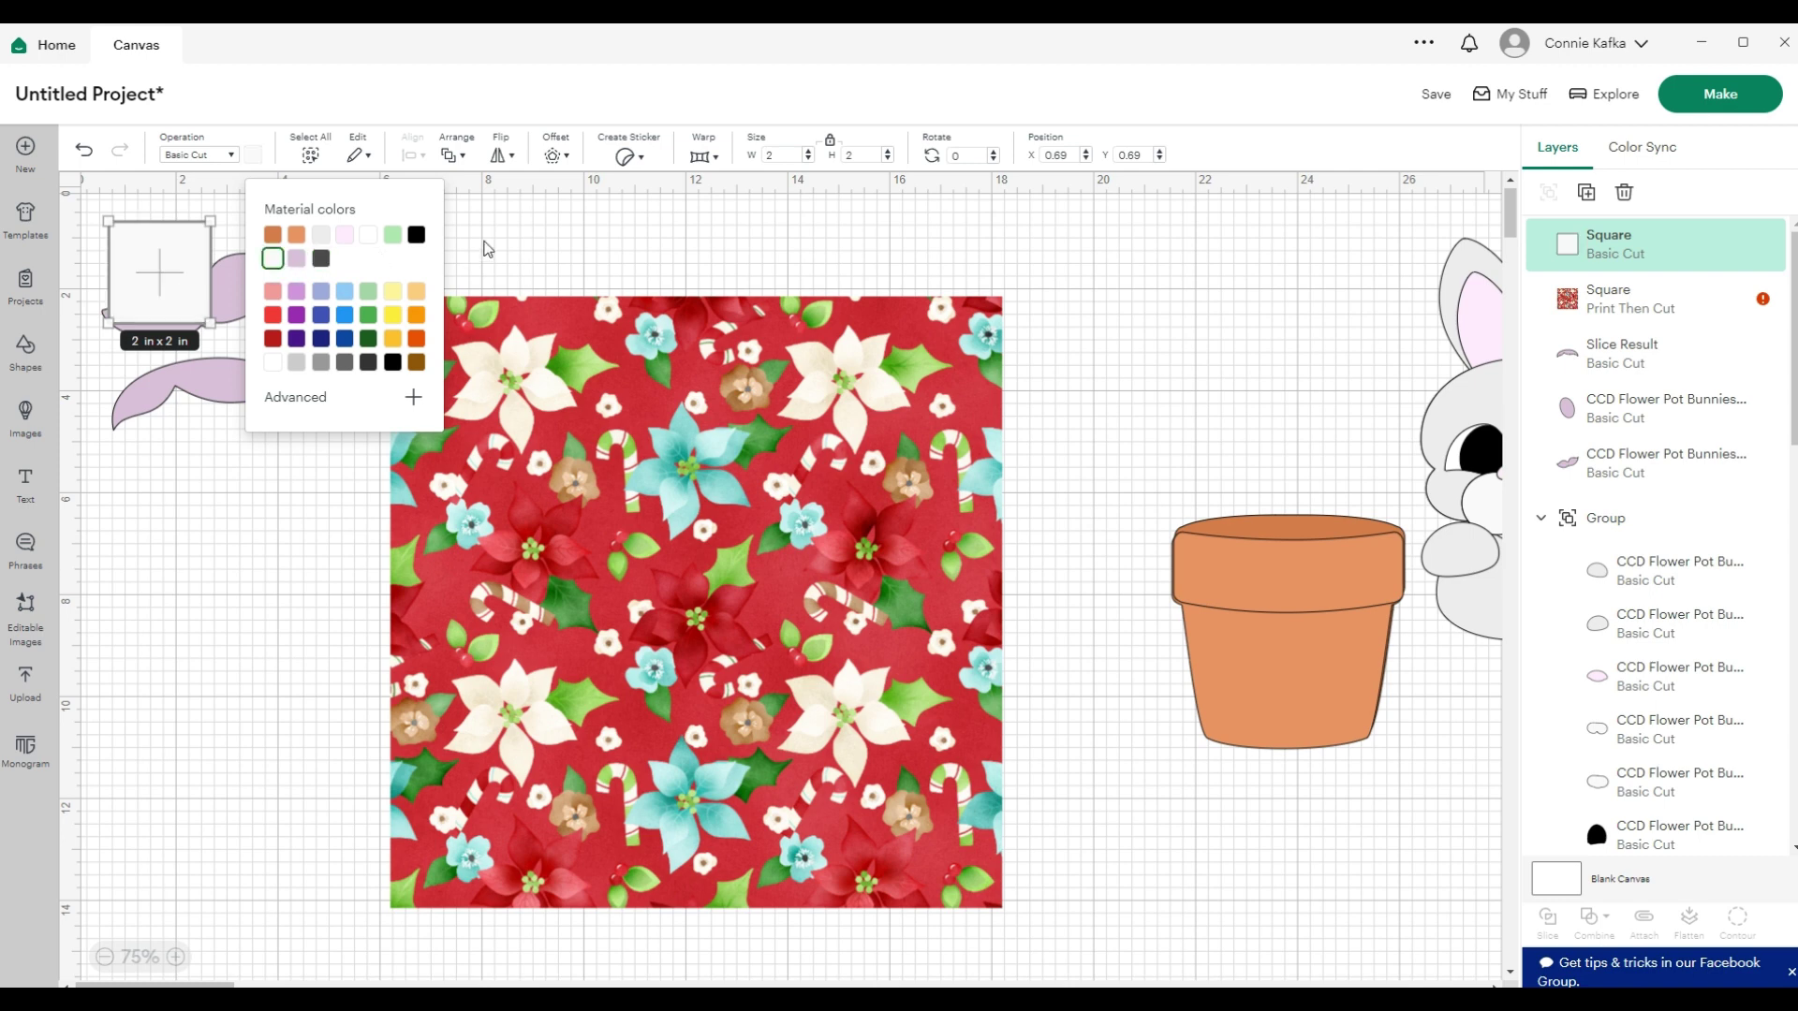
pyautogui.click(456, 155)
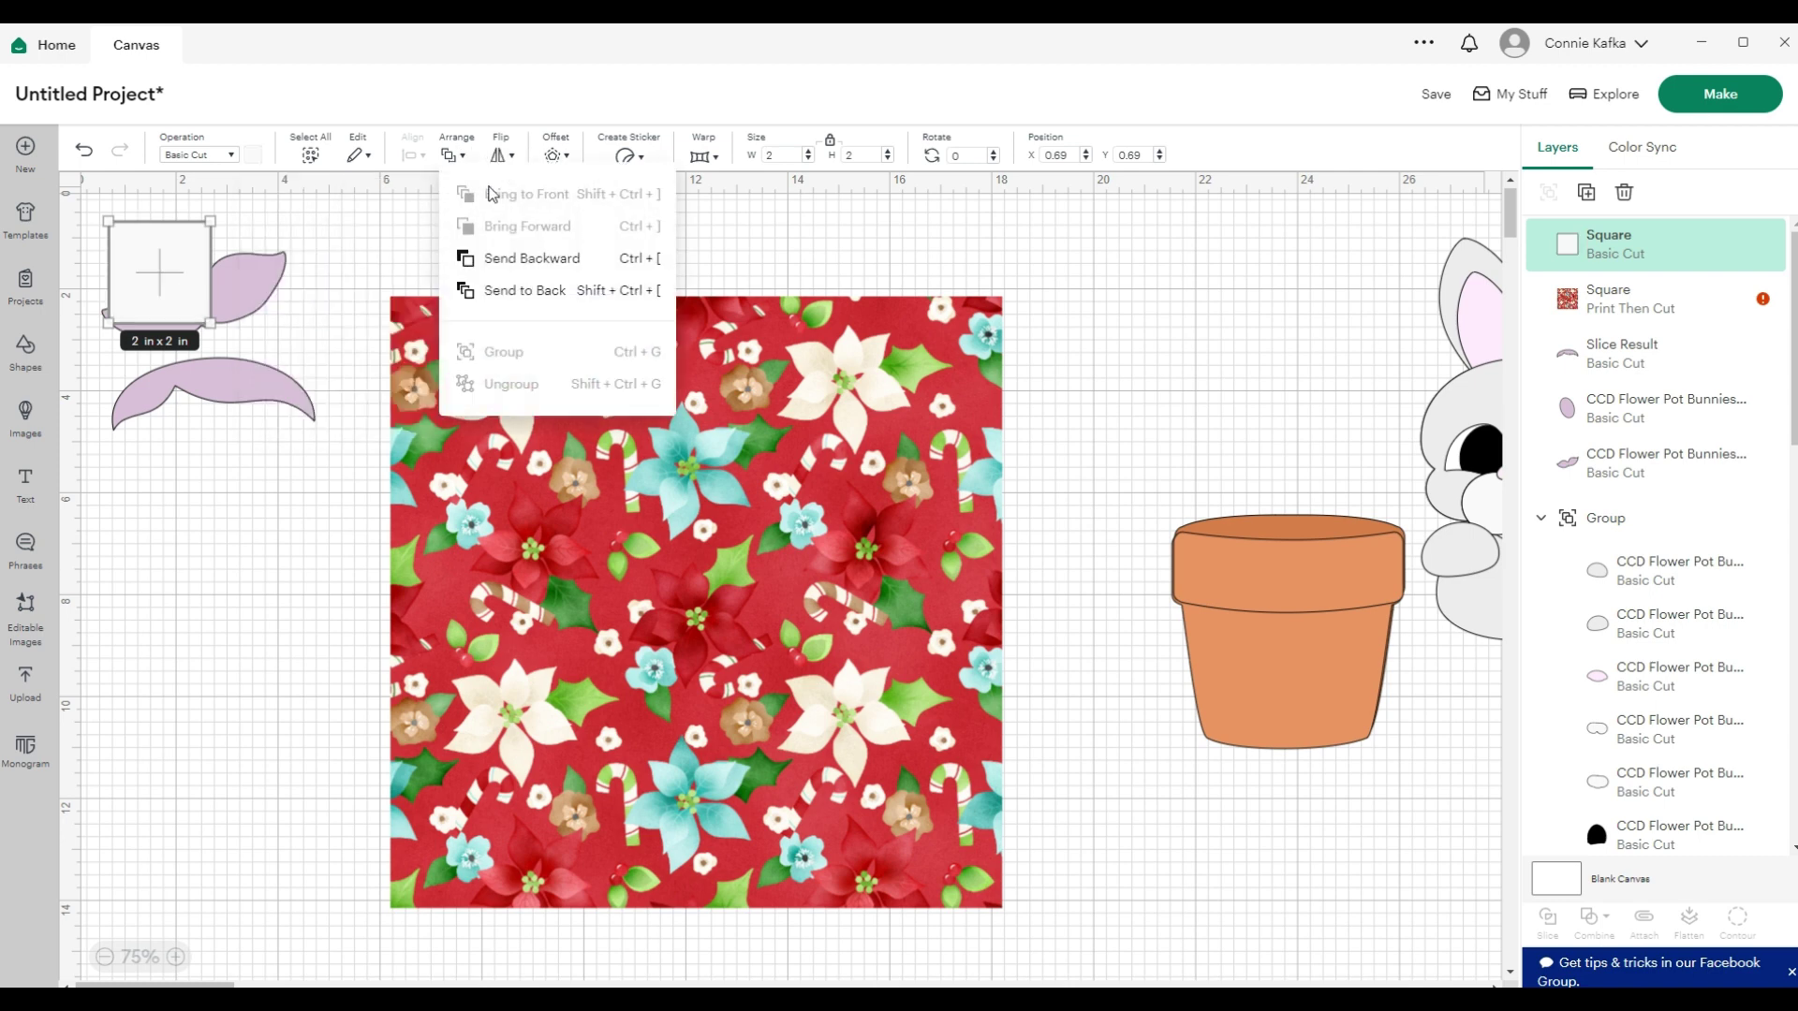
# Resize the off-white shape to about 4.19 by 3.35 in over the upper blue poinsettia, at X 10.01, Y 3.79, and slice it with the pattern square
pyautogui.moveTo(185, 272); pyautogui.dragTo(689, 550)
pyautogui.moveTo(758, 494); pyautogui.dragTo(797, 493)
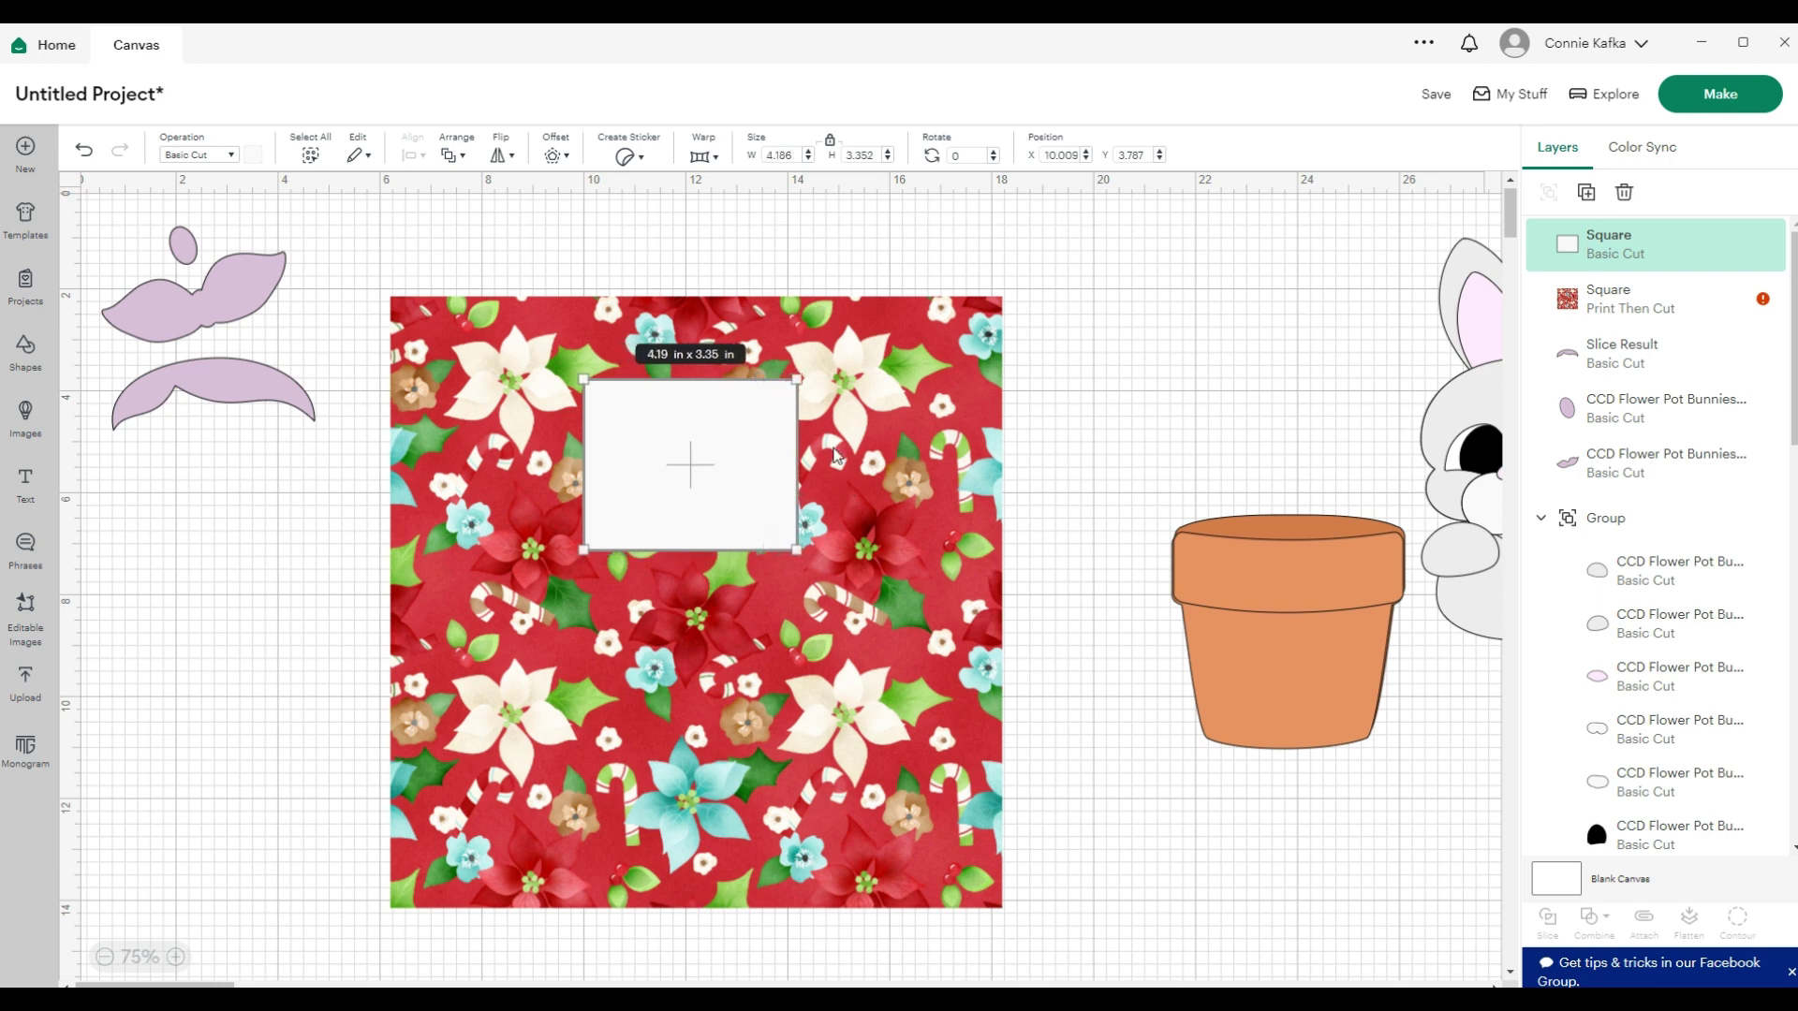
pyautogui.moveTo(370, 260); pyautogui.dragTo(592, 496)
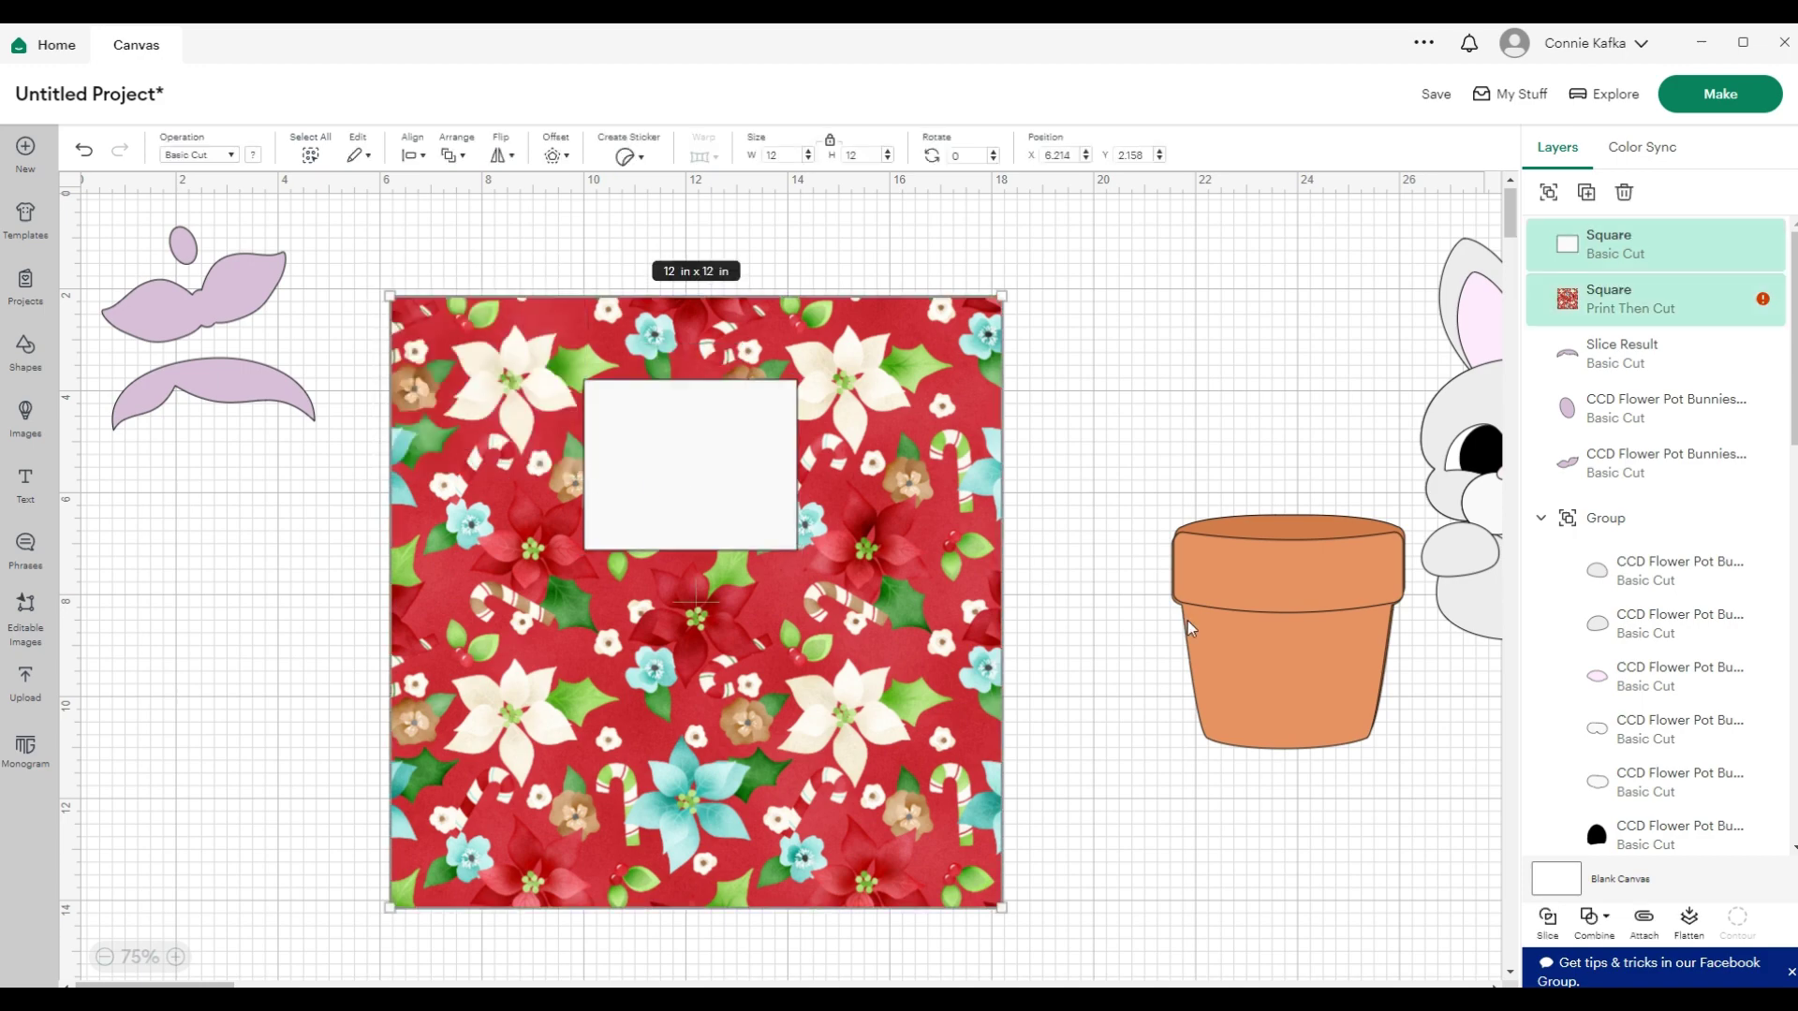
pyautogui.click(1545, 923)
# Separate the slice pieces, keeping the poinsettia rectangle above, and delete the leftover pattern square and the off-white rectangle
pyautogui.moveTo(674, 473); pyautogui.dragTo(192, 641)
pyautogui.moveTo(553, 352); pyautogui.dragTo(592, 515)
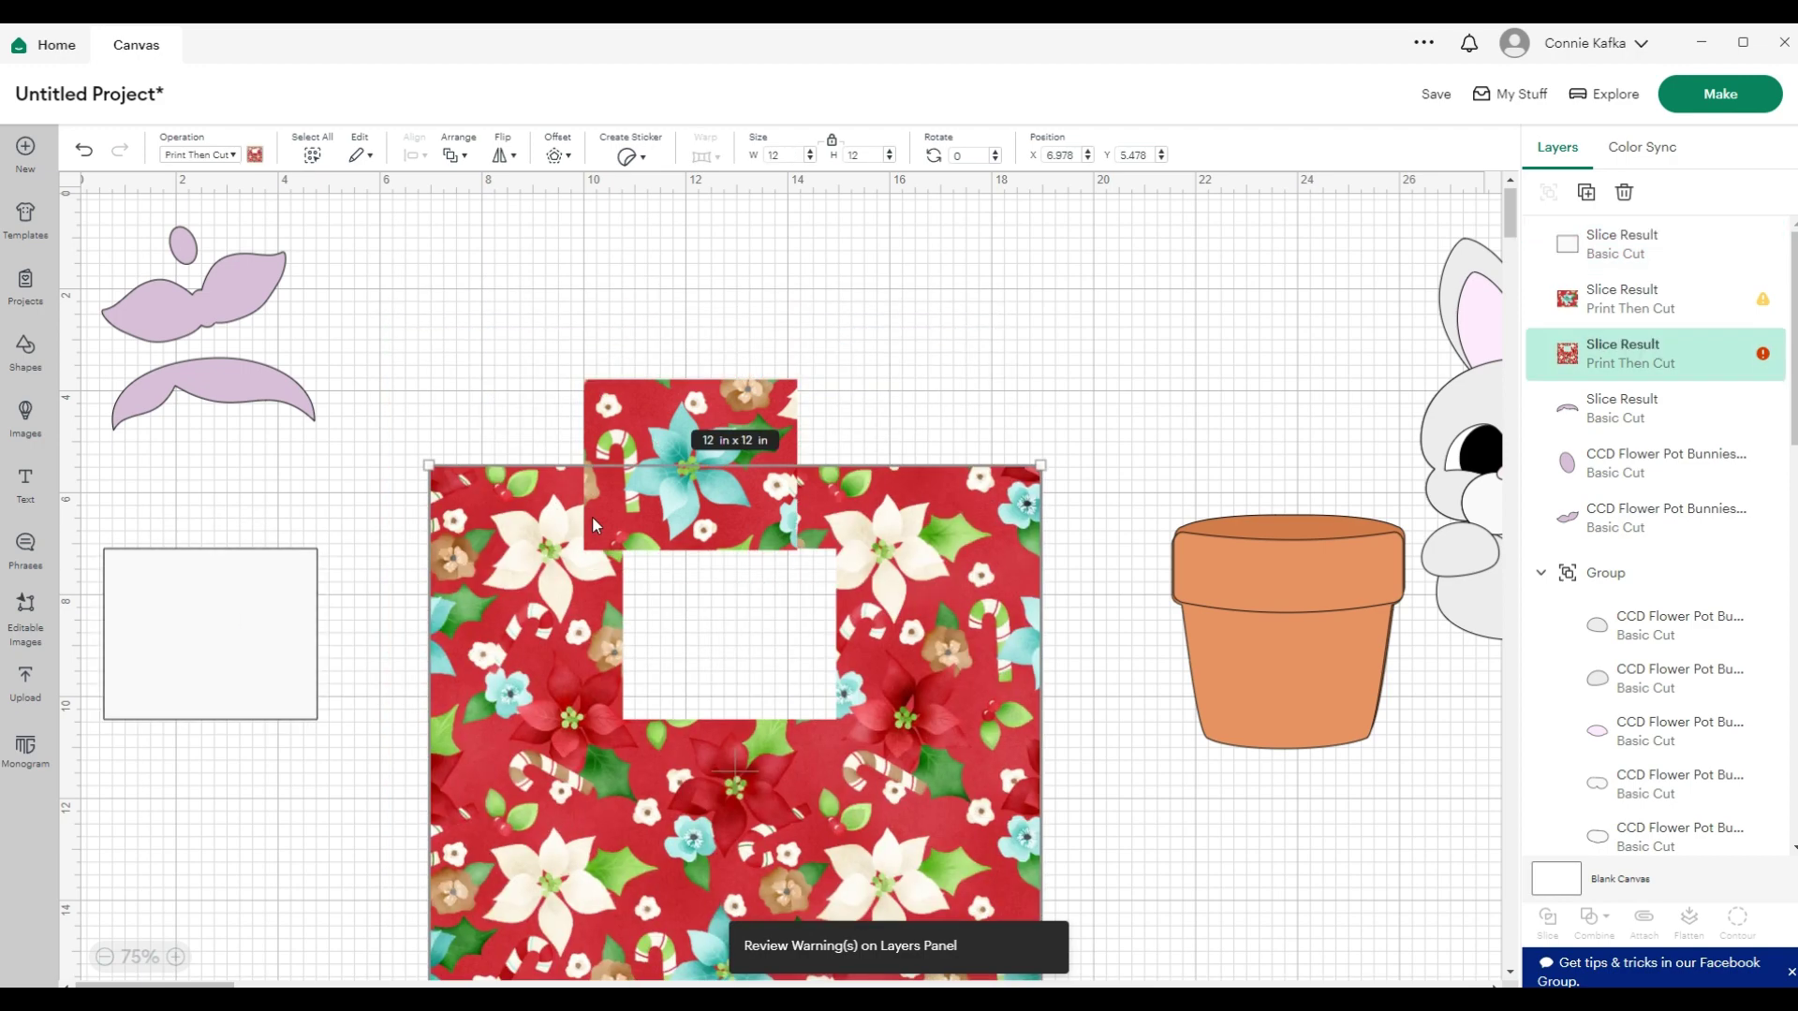
pyautogui.moveTo(721, 467); pyautogui.dragTo(600, 367)
pyautogui.click(267, 644)
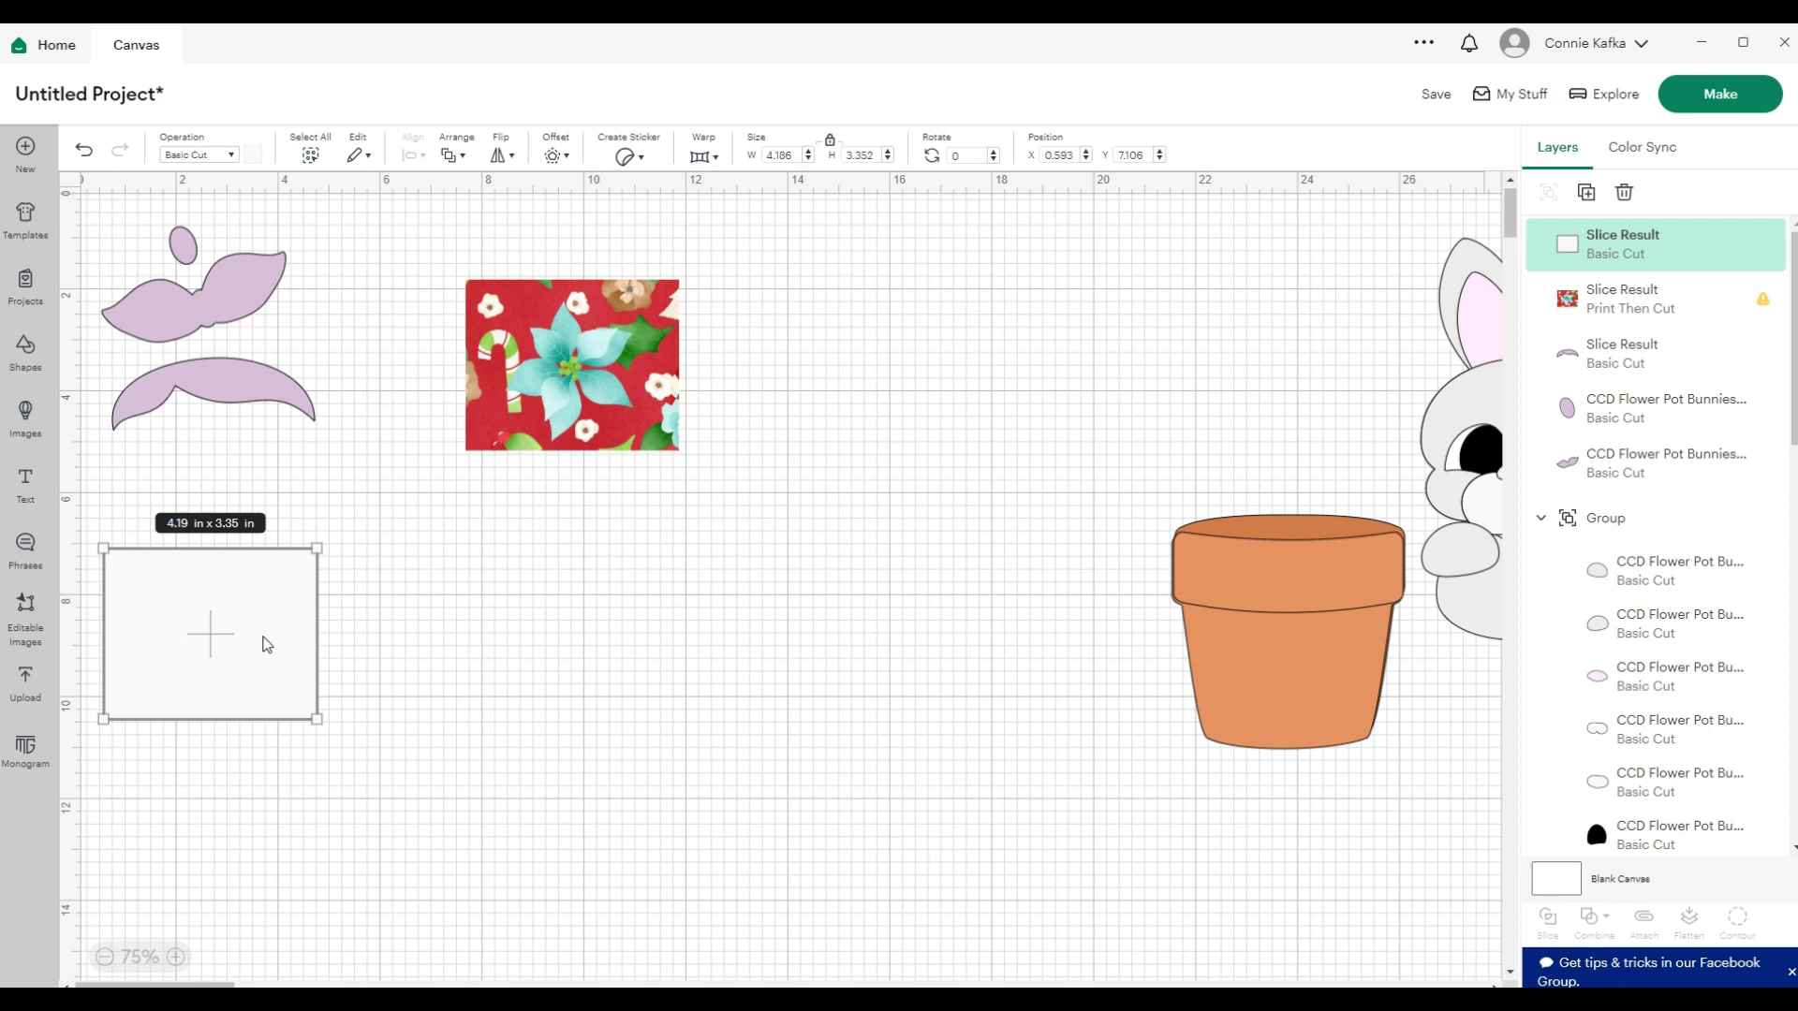
pyautogui.press('Delete')
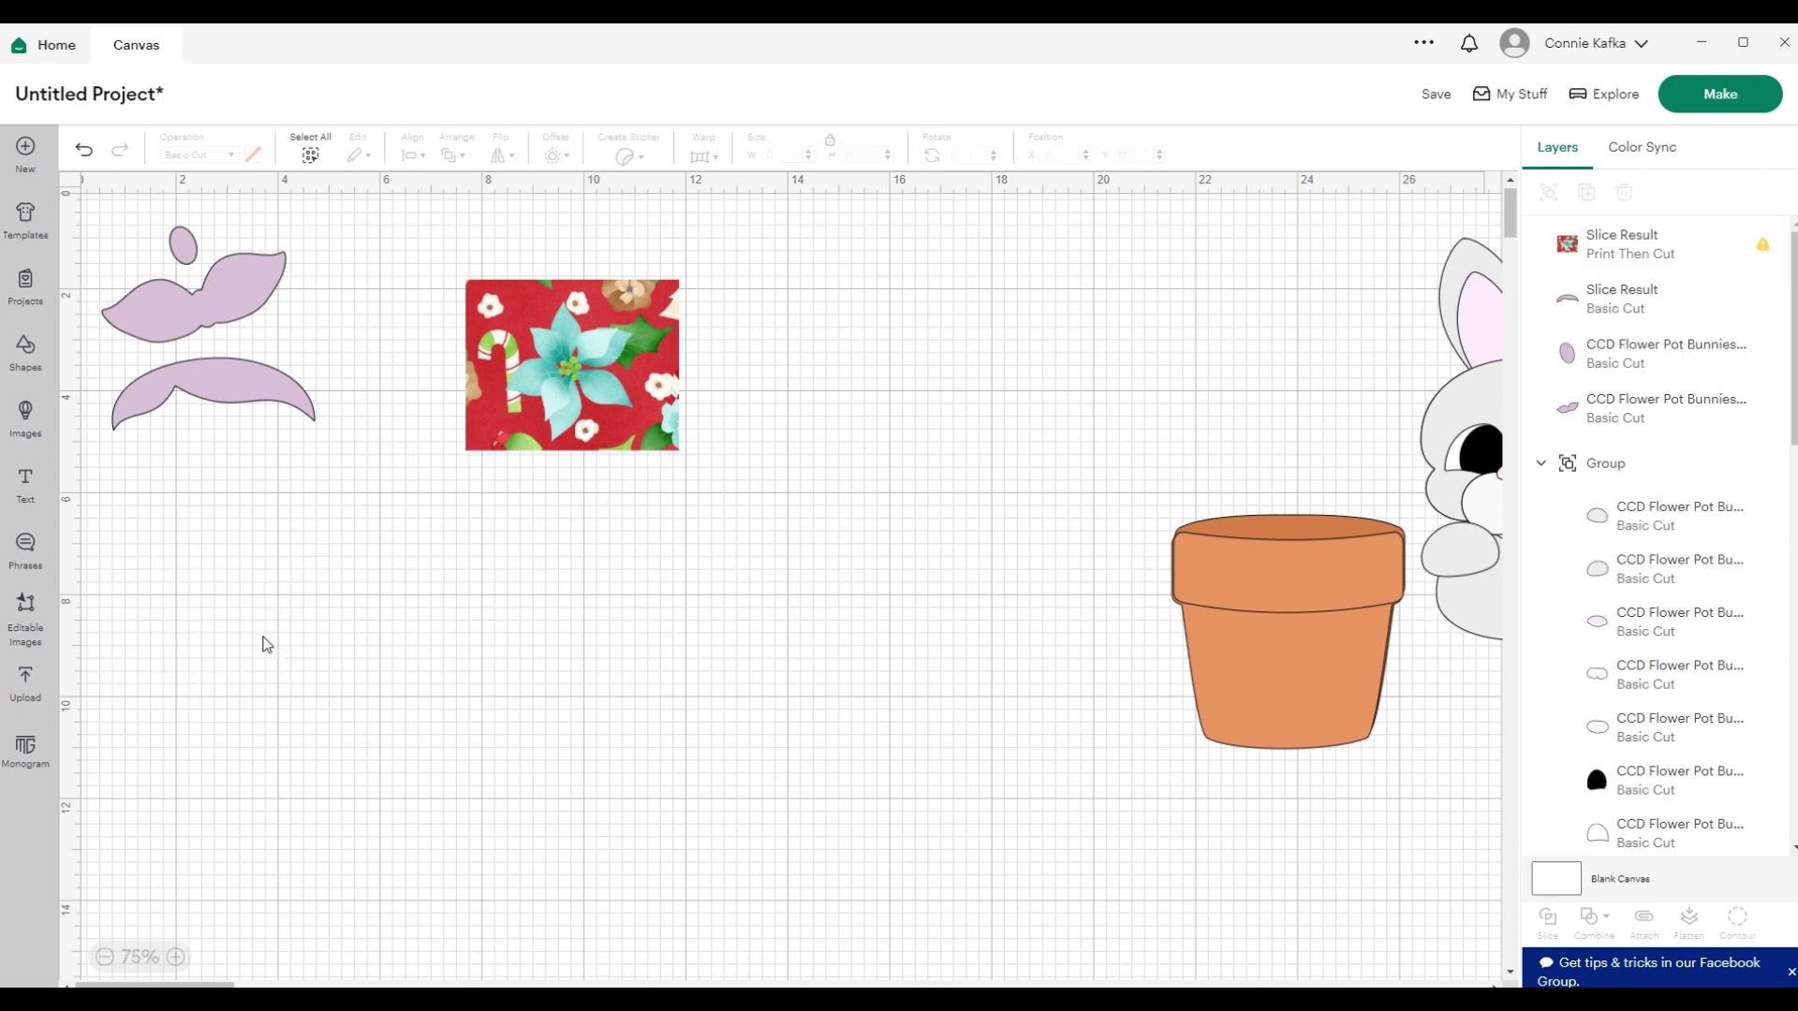
# Open the poinsettia rectangle's pattern for editing and lower its scale gradually to 348
pyautogui.click(621, 383)
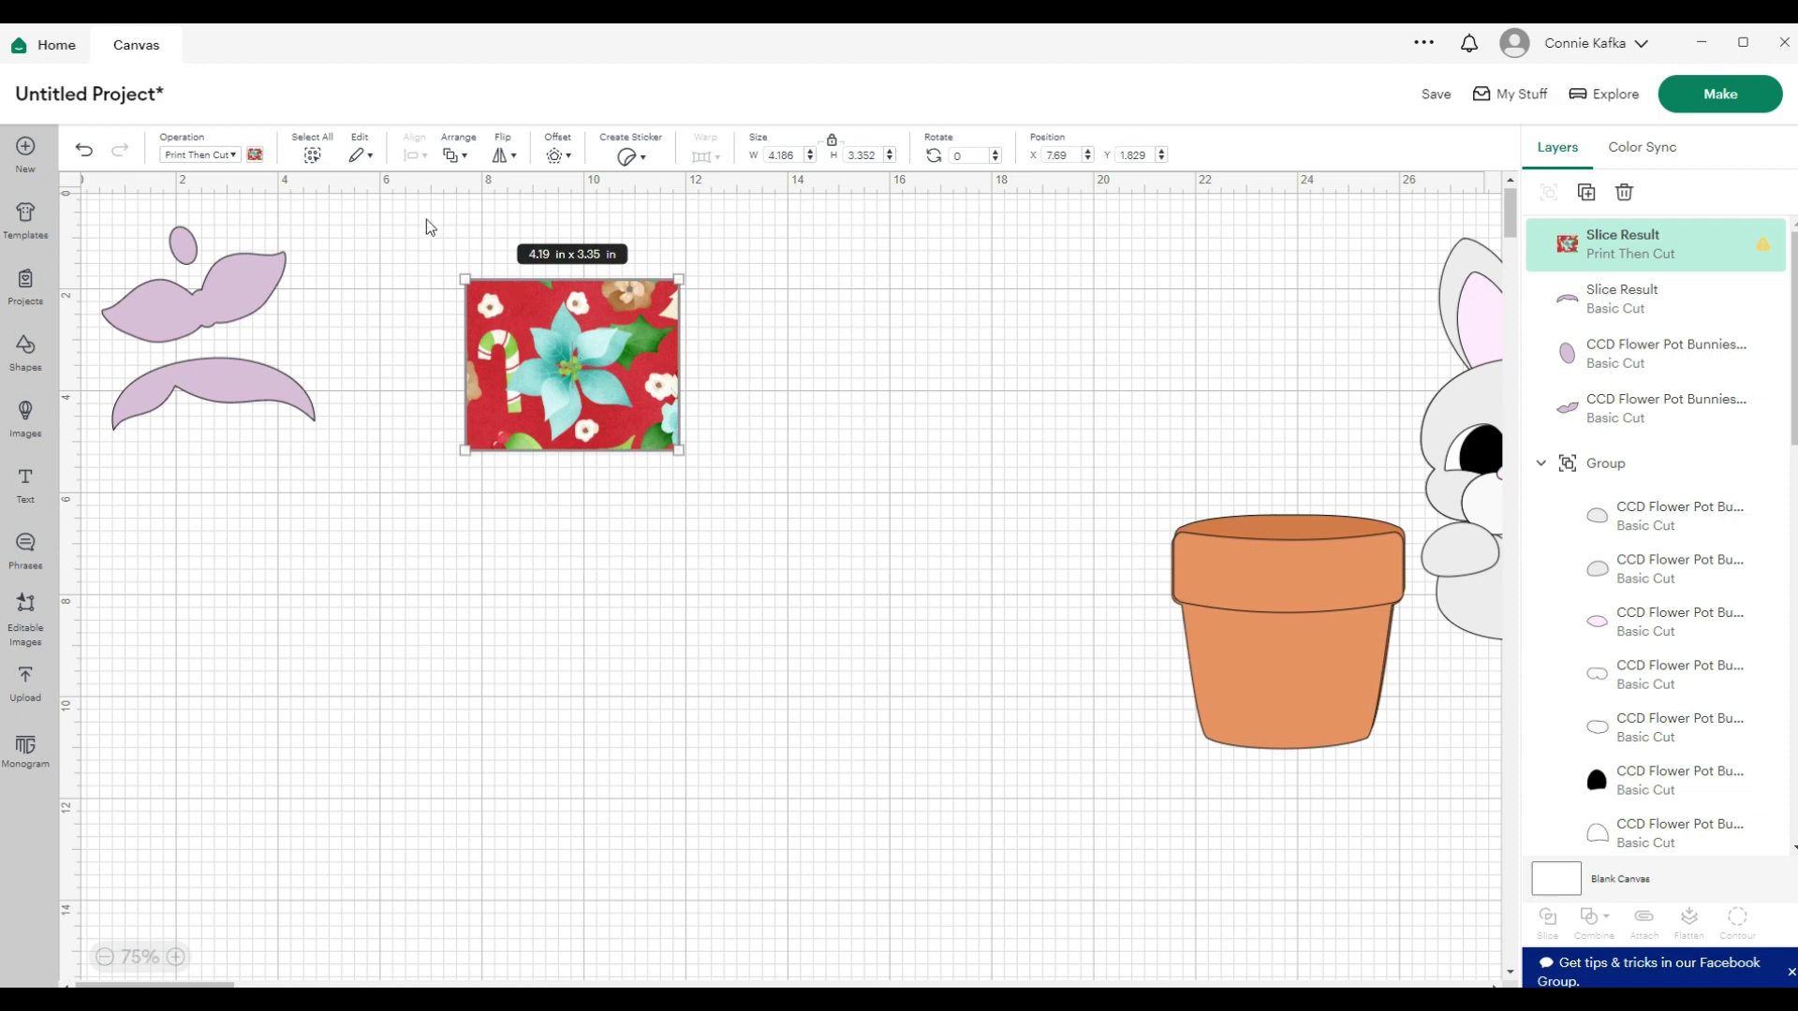
pyautogui.click(255, 158)
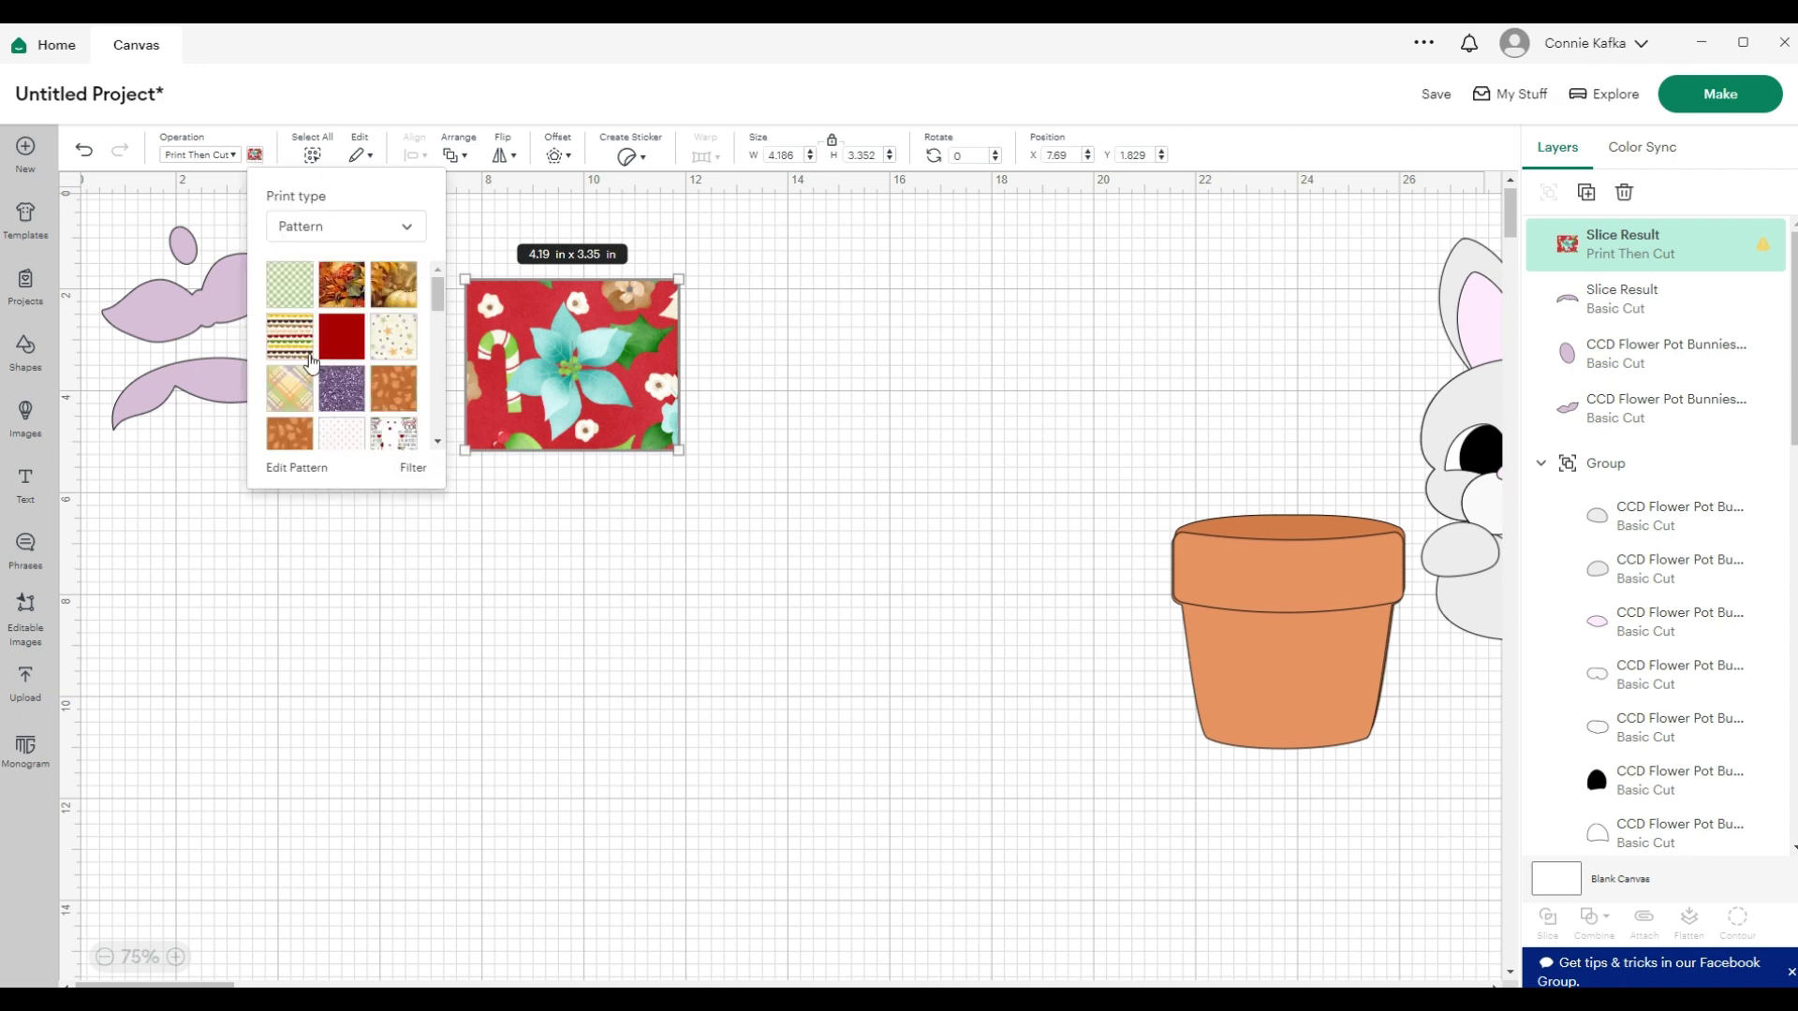
pyautogui.click(300, 470)
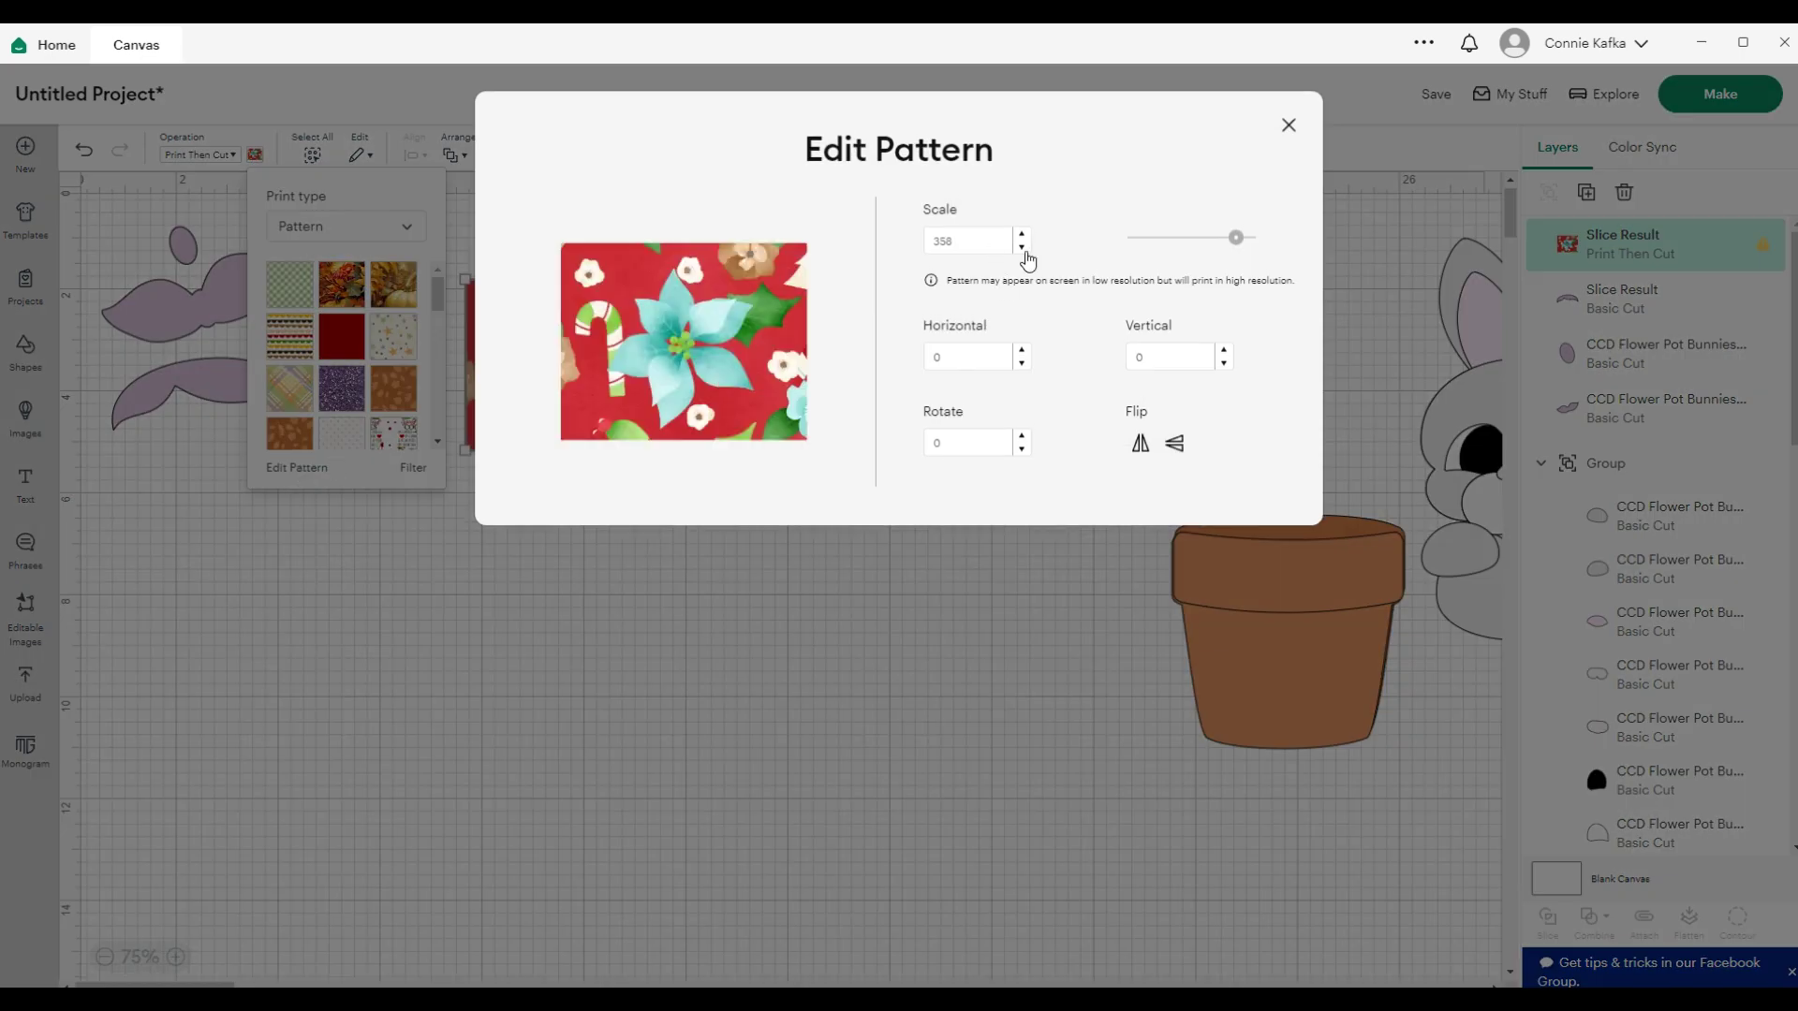
pyautogui.click(1021, 248)
pyautogui.click(1021, 247)
pyautogui.click(1022, 247)
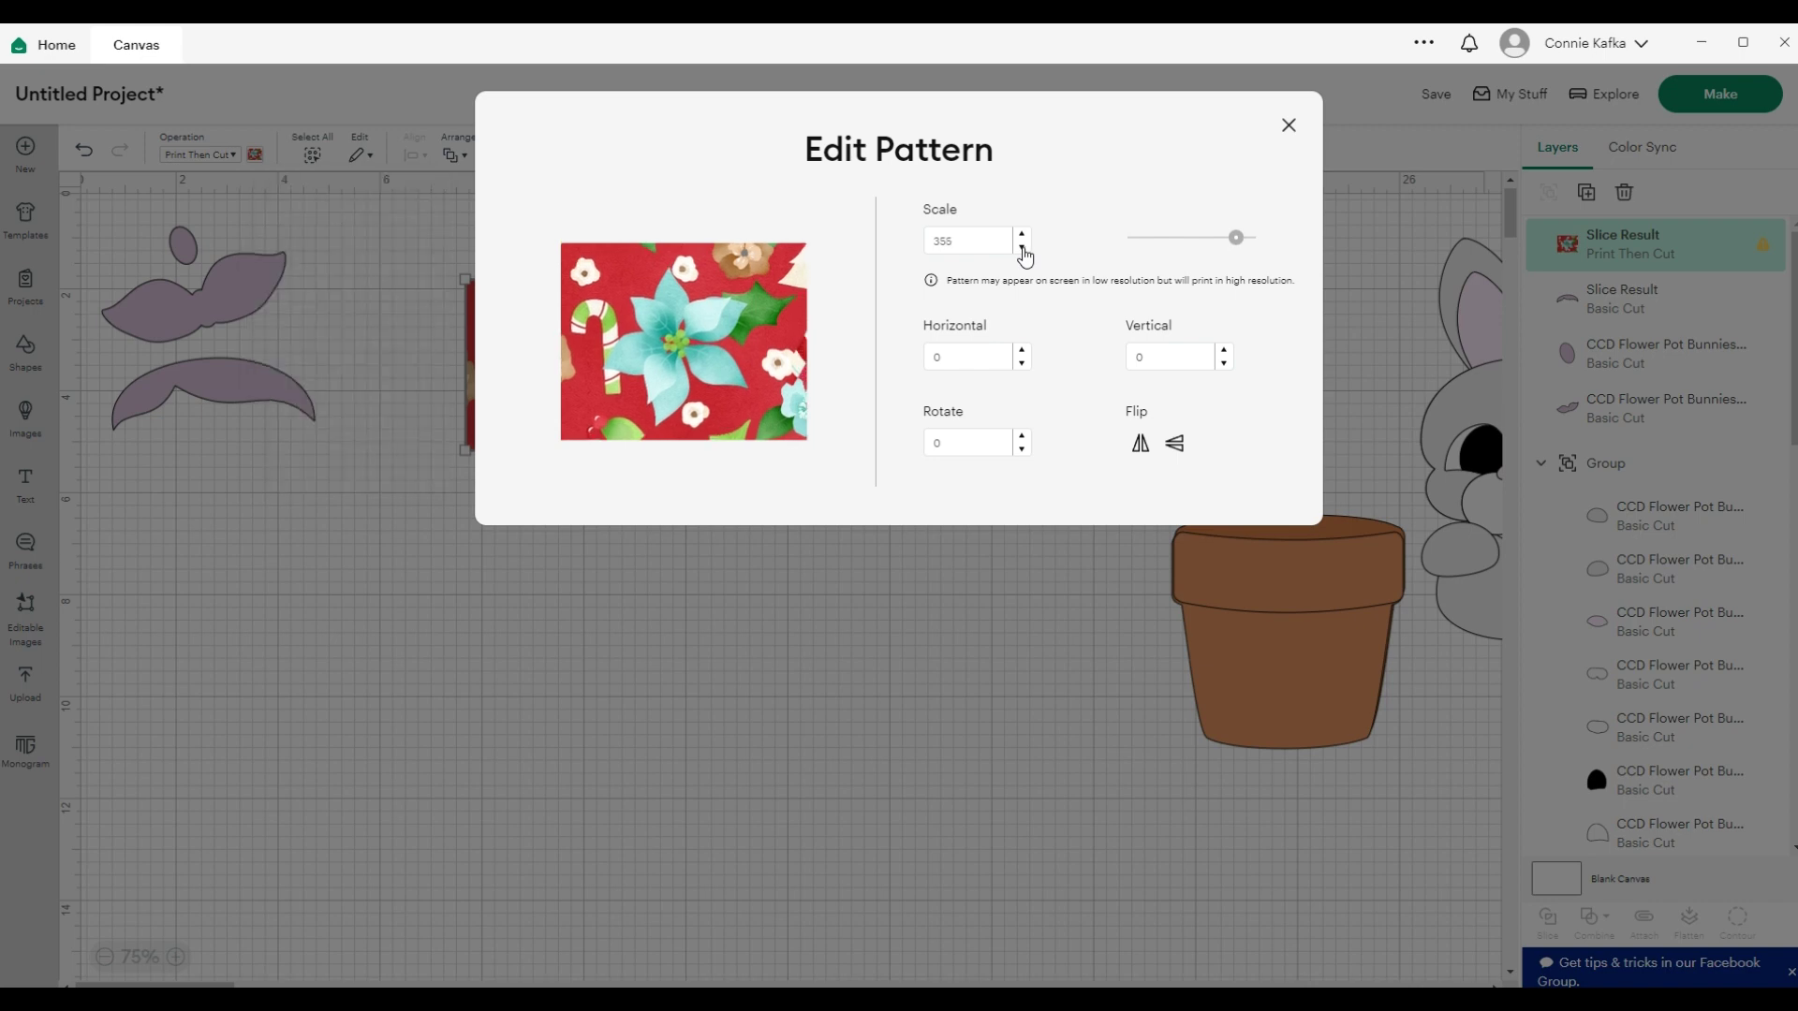
pyautogui.click(1022, 247)
pyautogui.click(1022, 247)
pyautogui.click(1021, 247)
pyautogui.click(1022, 248)
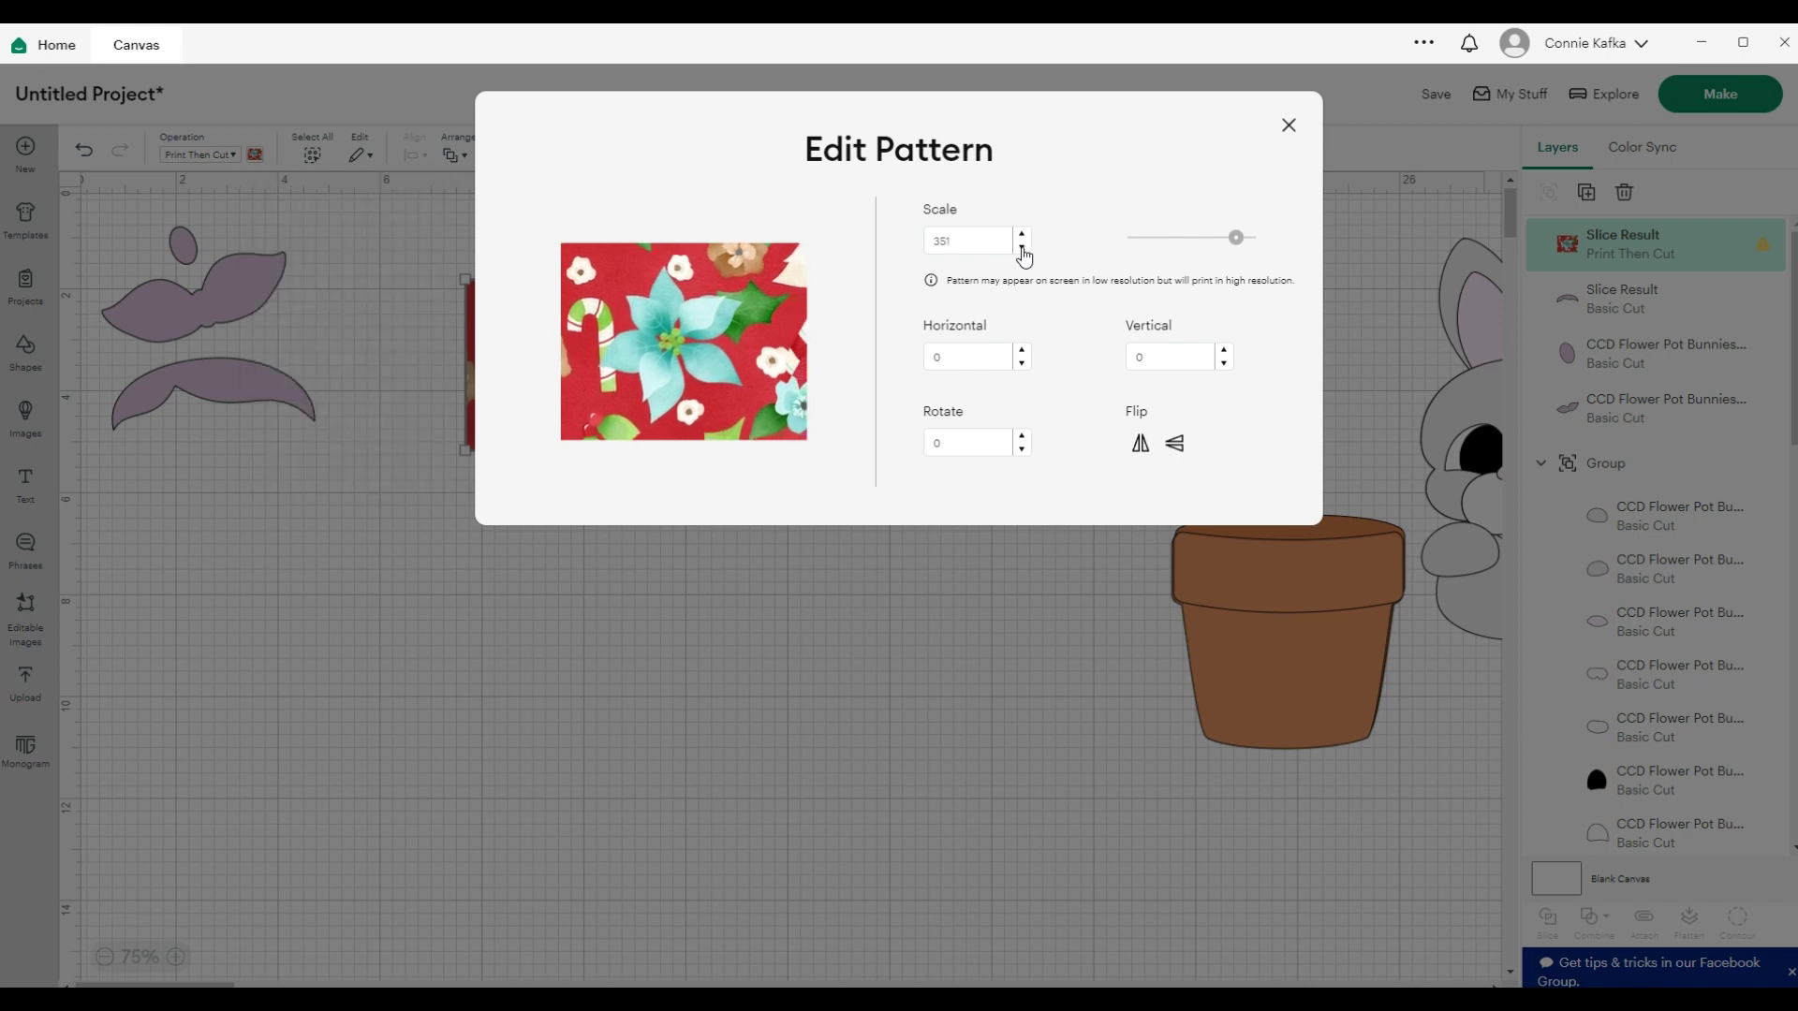
pyautogui.click(1021, 248)
pyautogui.click(1021, 247)
pyautogui.click(1021, 247)
# Set the poinsettia pattern's scale to 300 and close the pattern editor
pyautogui.moveTo(970, 240); pyautogui.dragTo(916, 237)
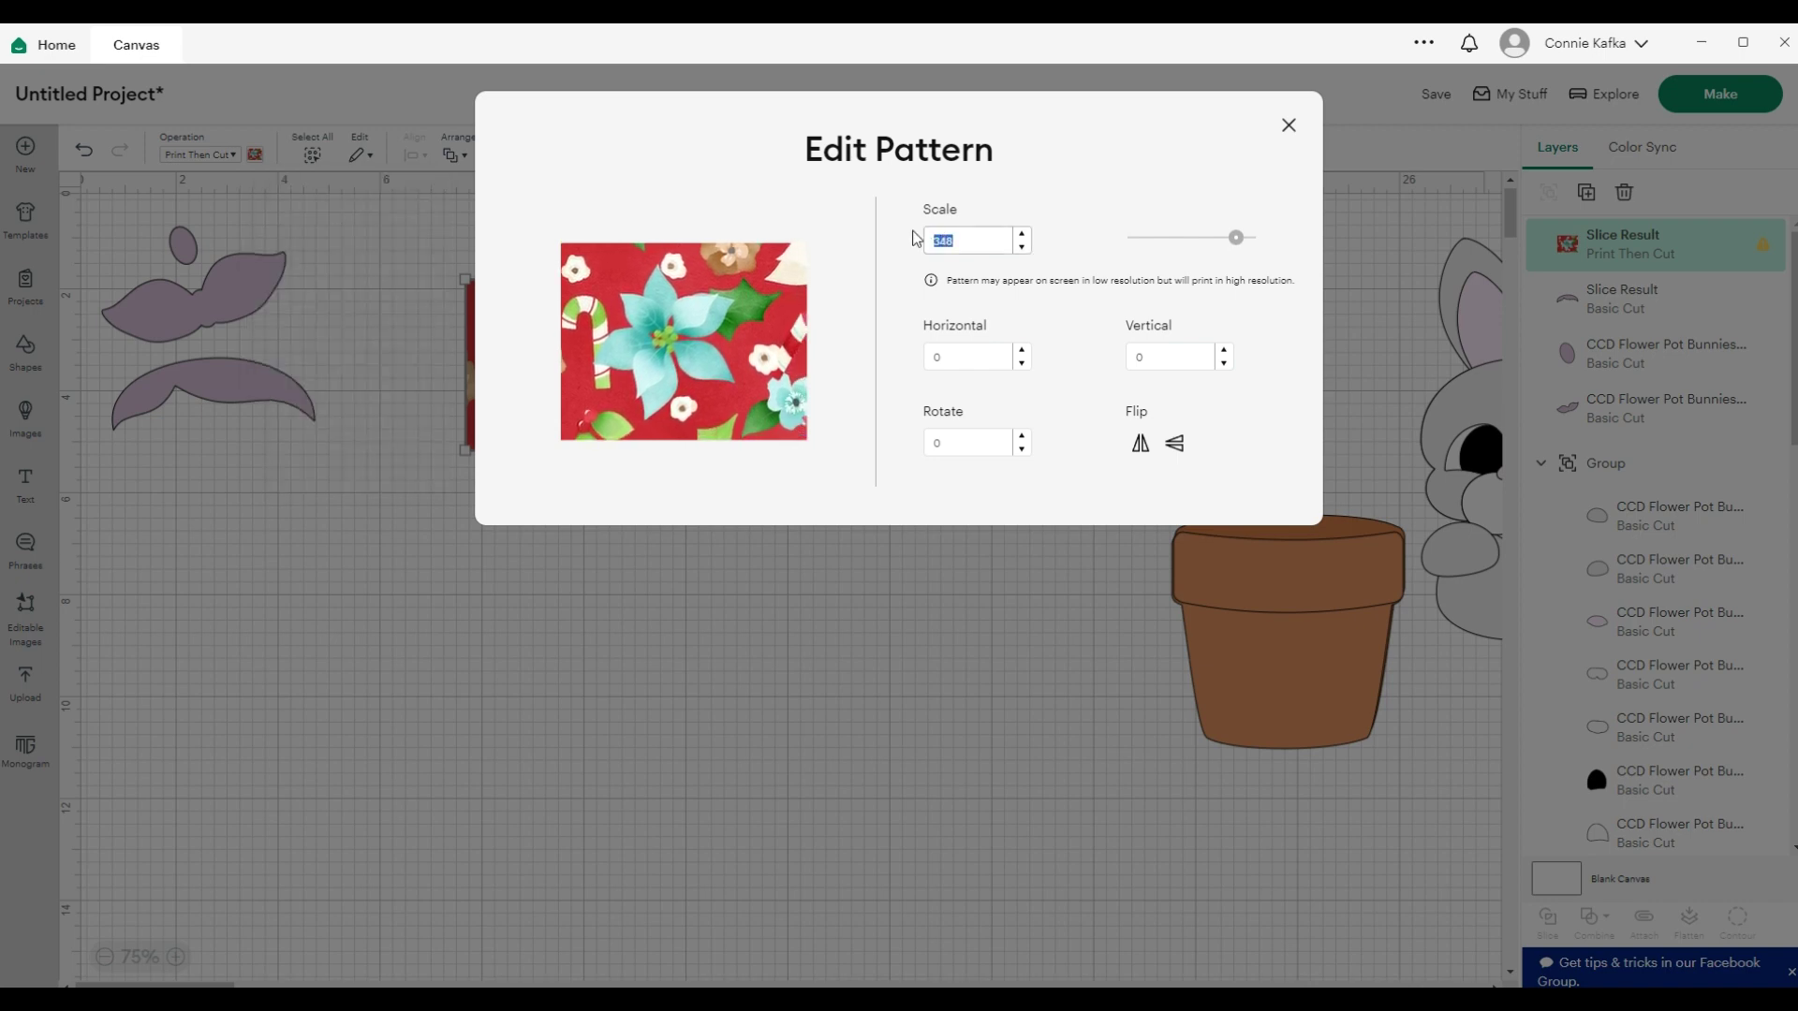
pyautogui.write('2')
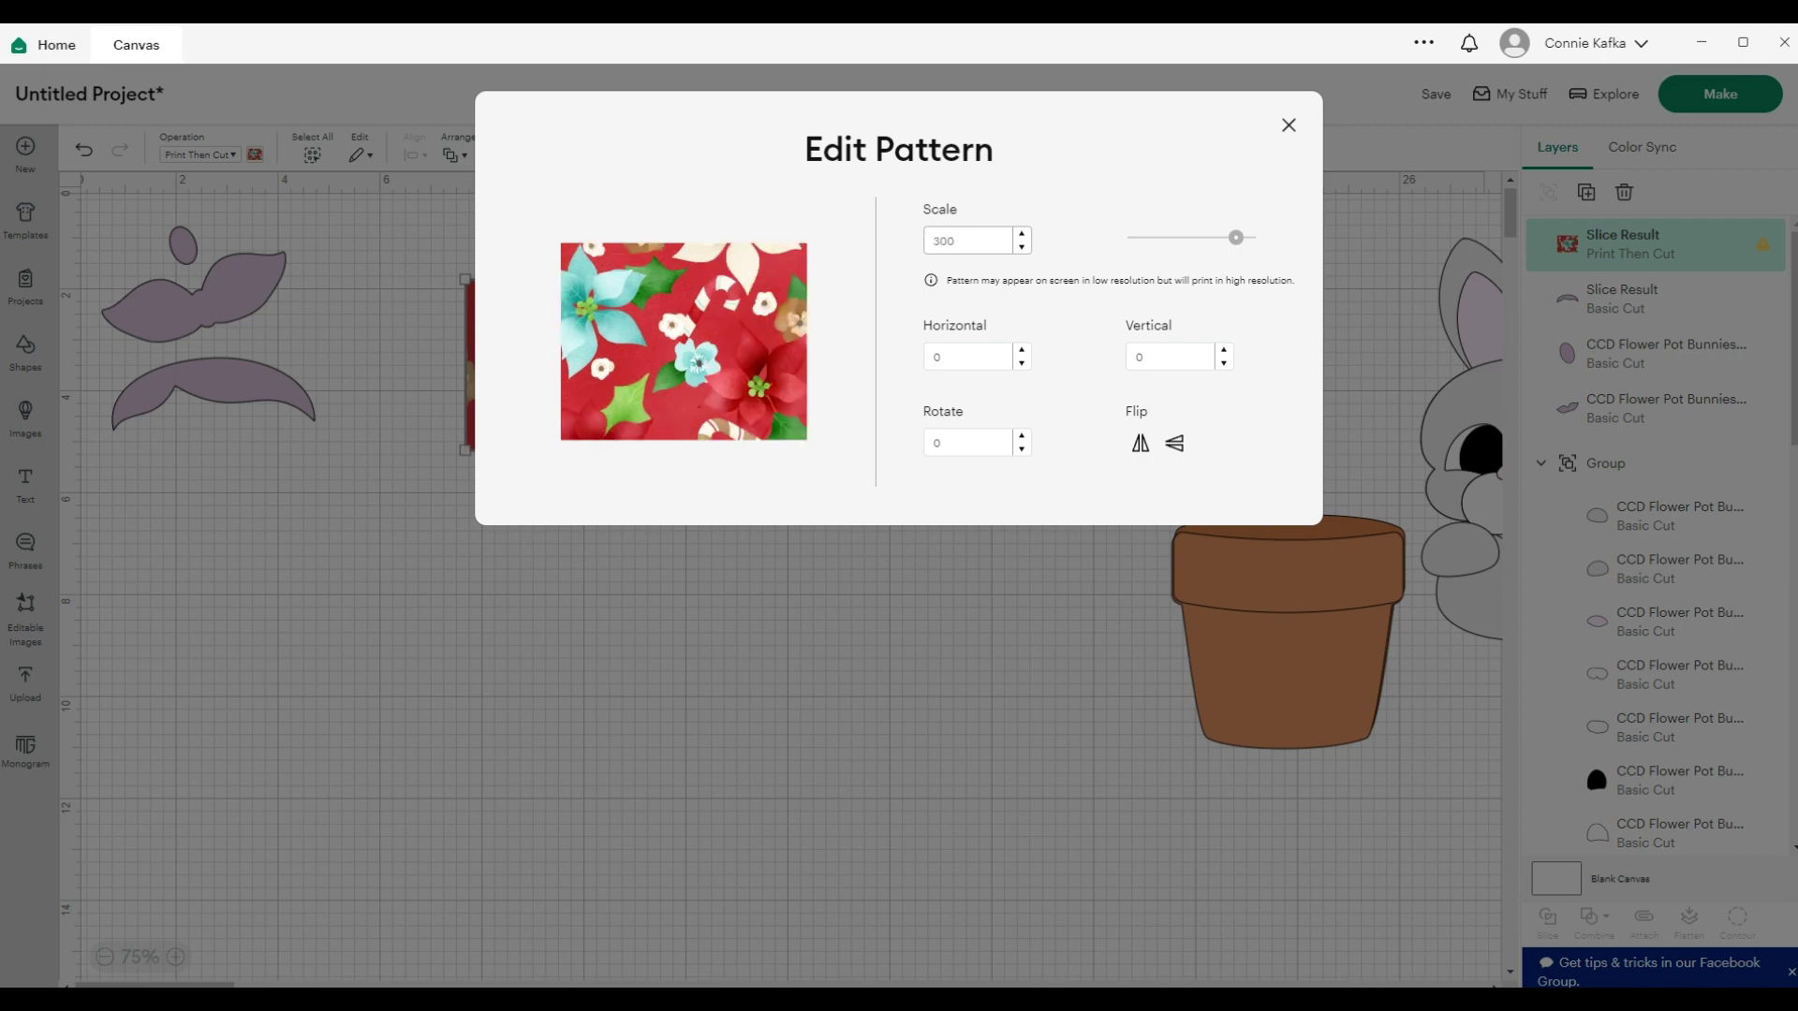
pyautogui.click(913, 607)
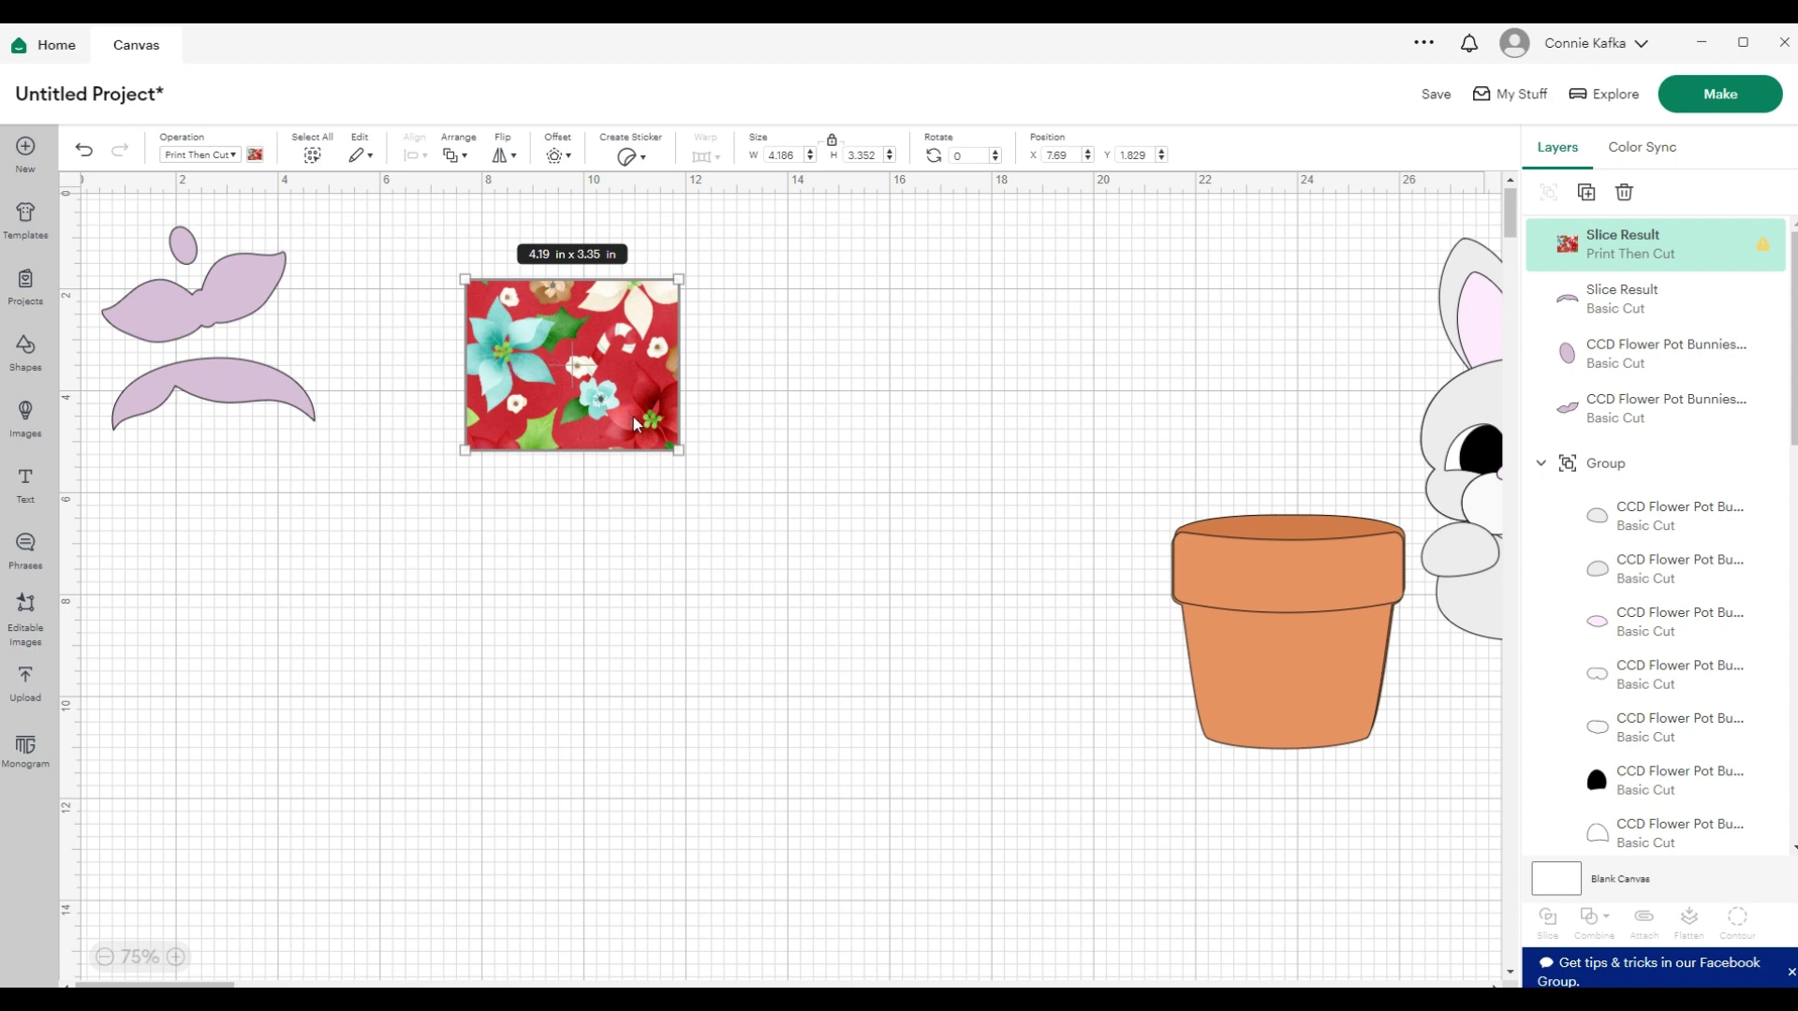
# Delete the poinsettia rectangle and add the uploaded photo of the toddler walking among Easter eggs to the canvas
pyautogui.press('Delete')
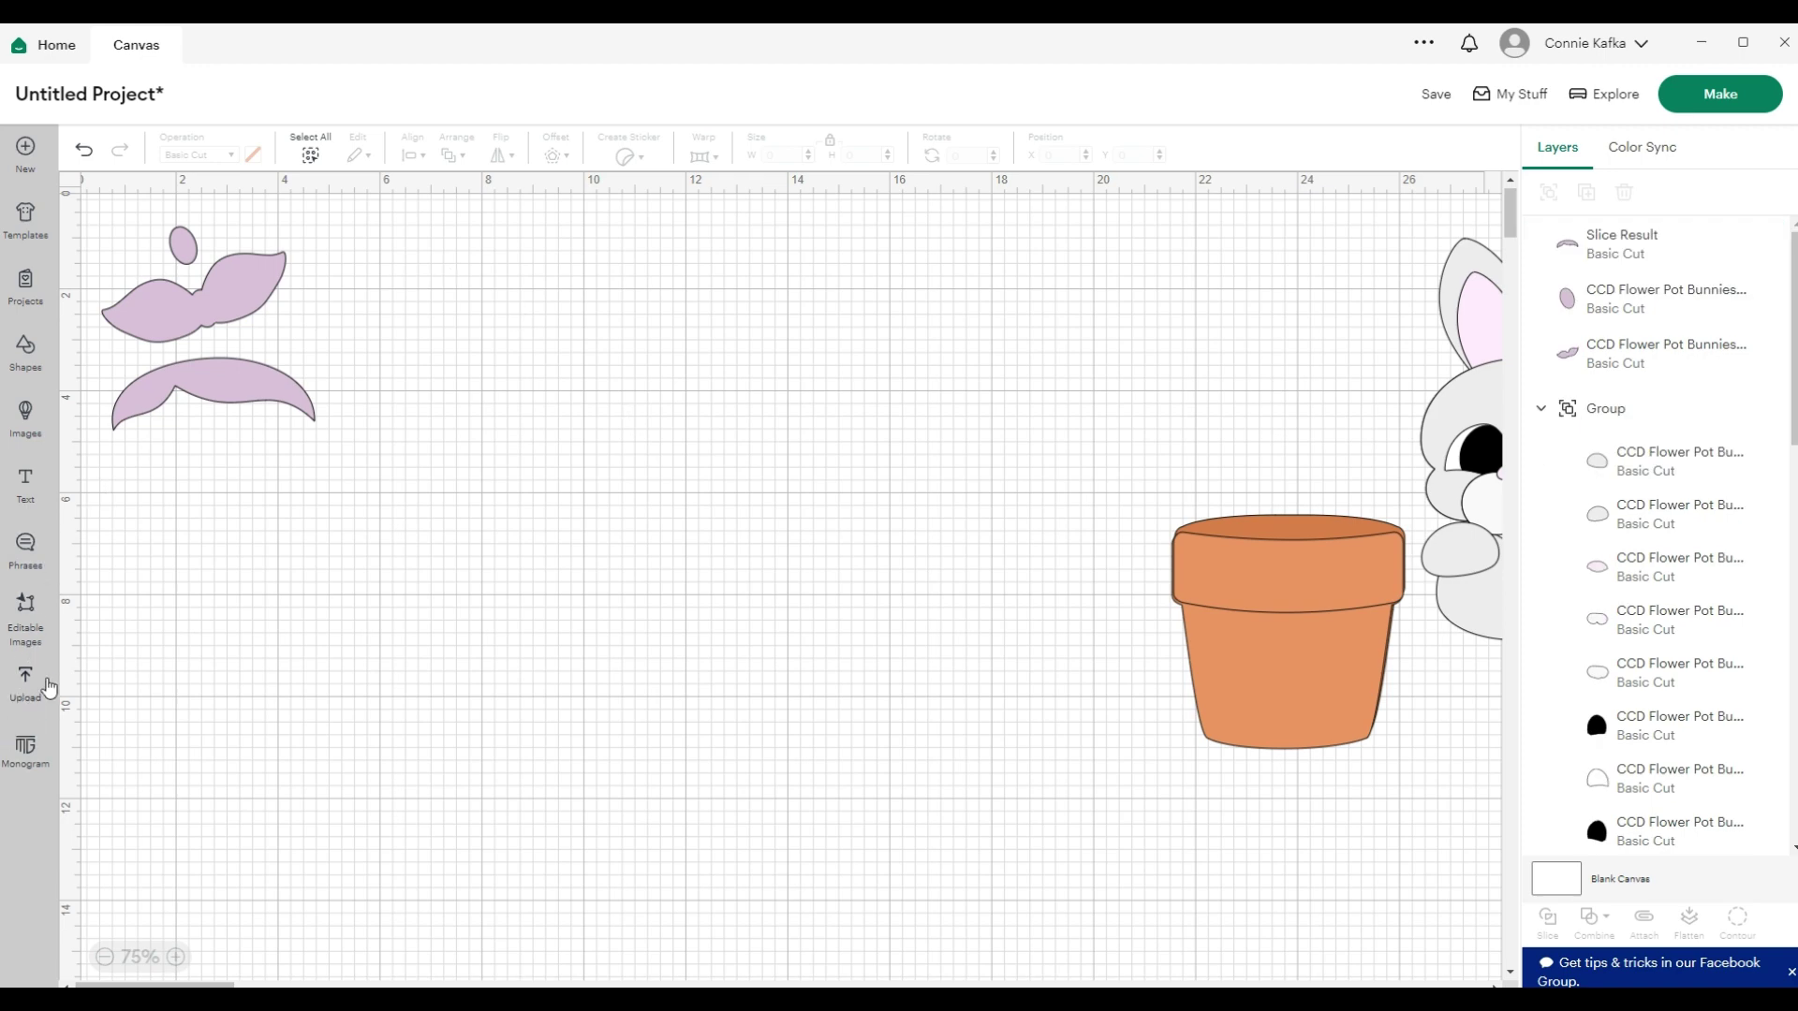
pyautogui.click(41, 688)
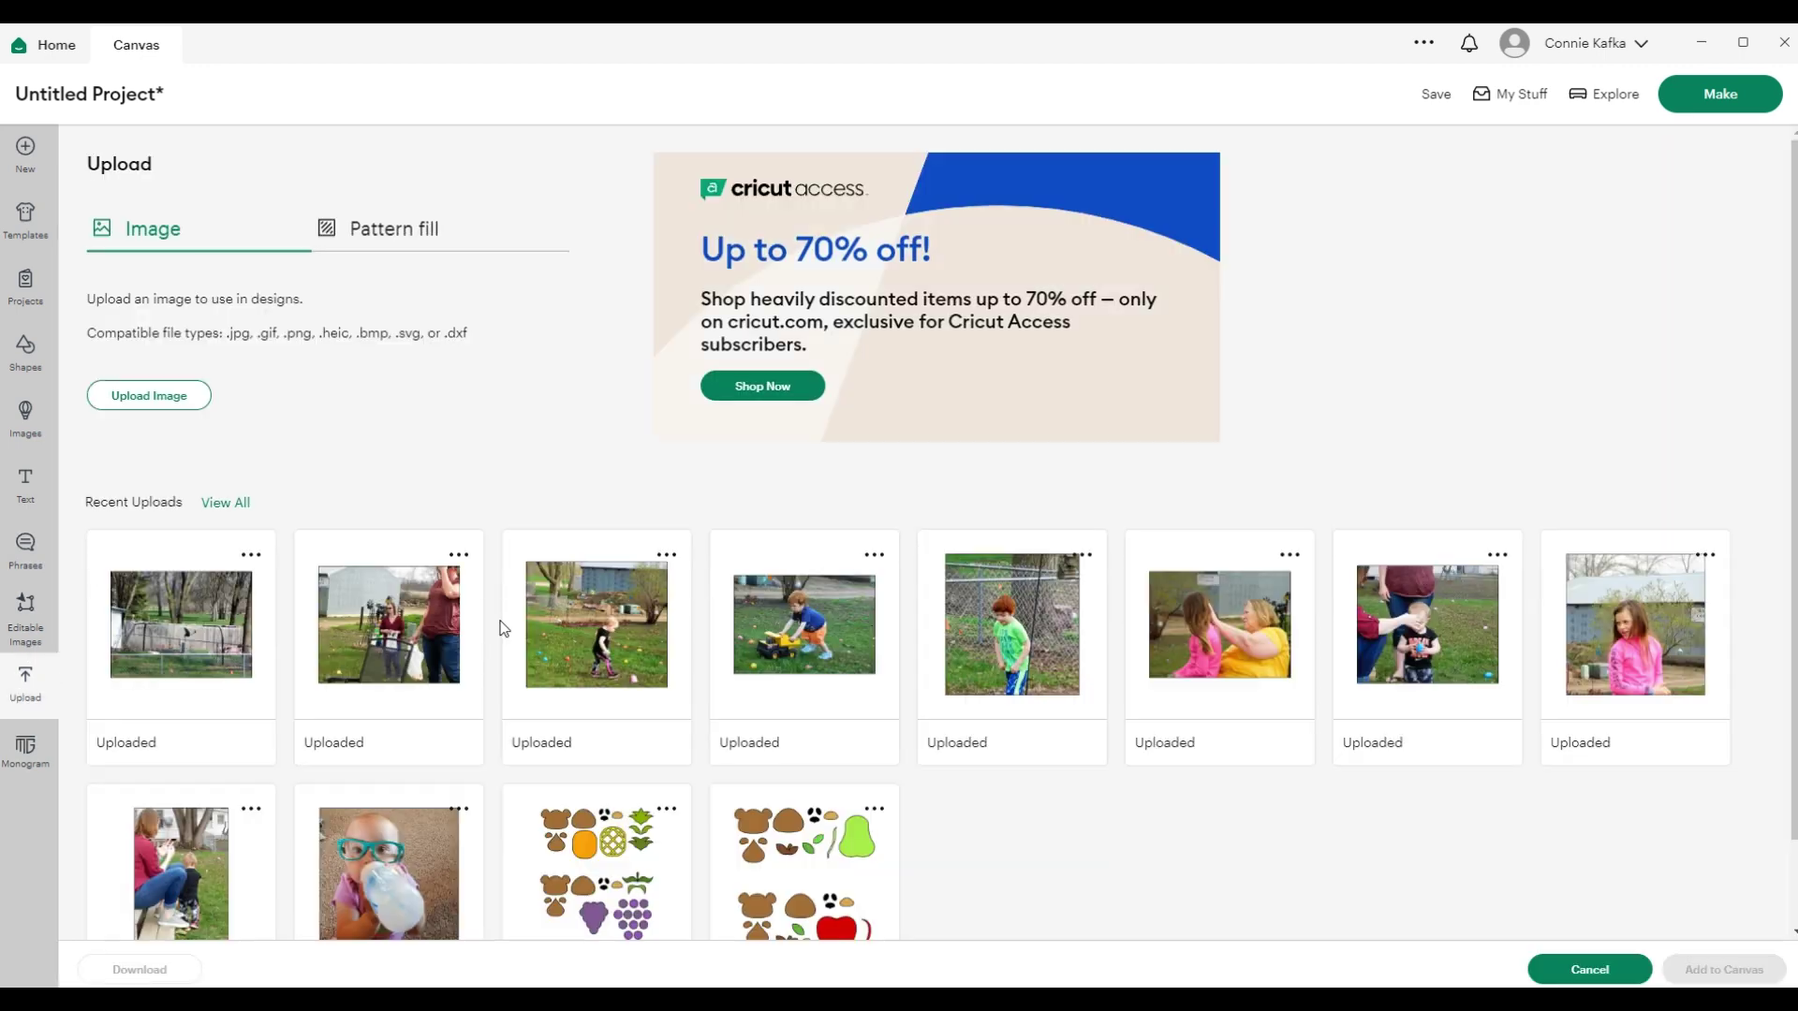
pyautogui.click(618, 642)
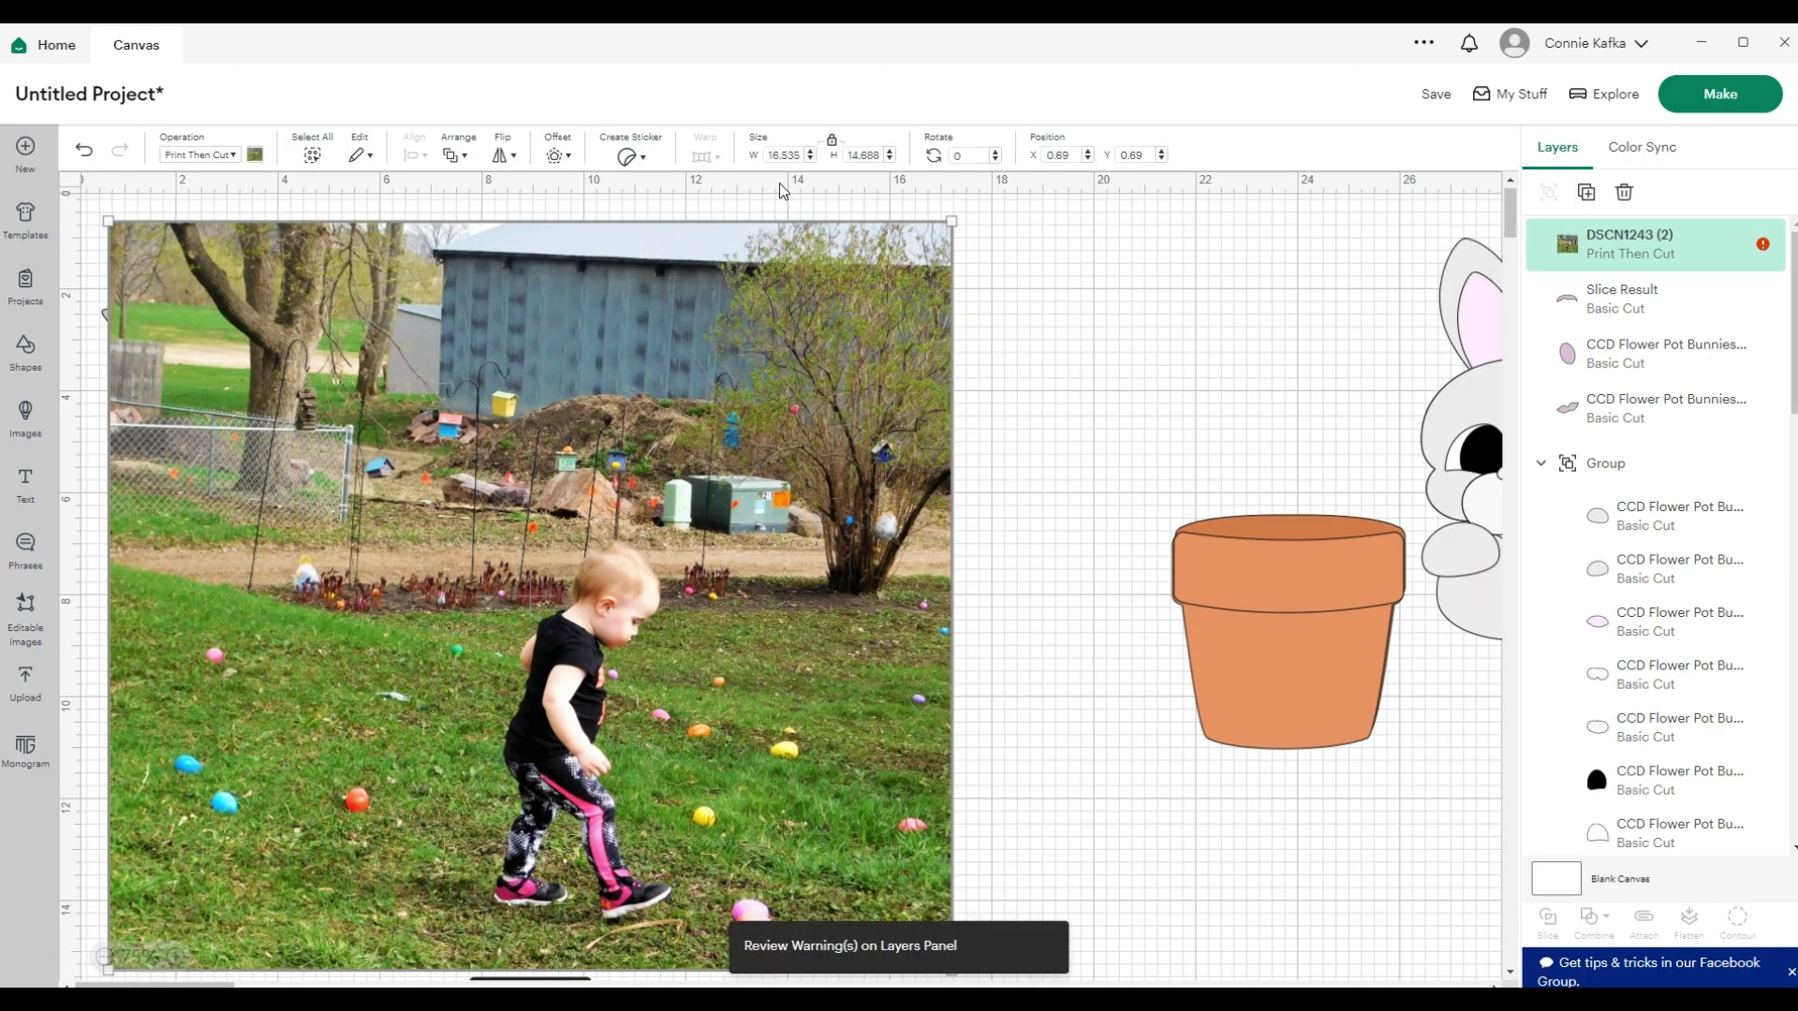
# Set the toddler photo's width to 10 in, move it to about X 6.09, Y 0.75 and deselect it
pyautogui.click(770, 156)
pyautogui.write('10')
pyautogui.press('Return')
pyautogui.moveTo(440, 354); pyautogui.dragTo(668, 510)
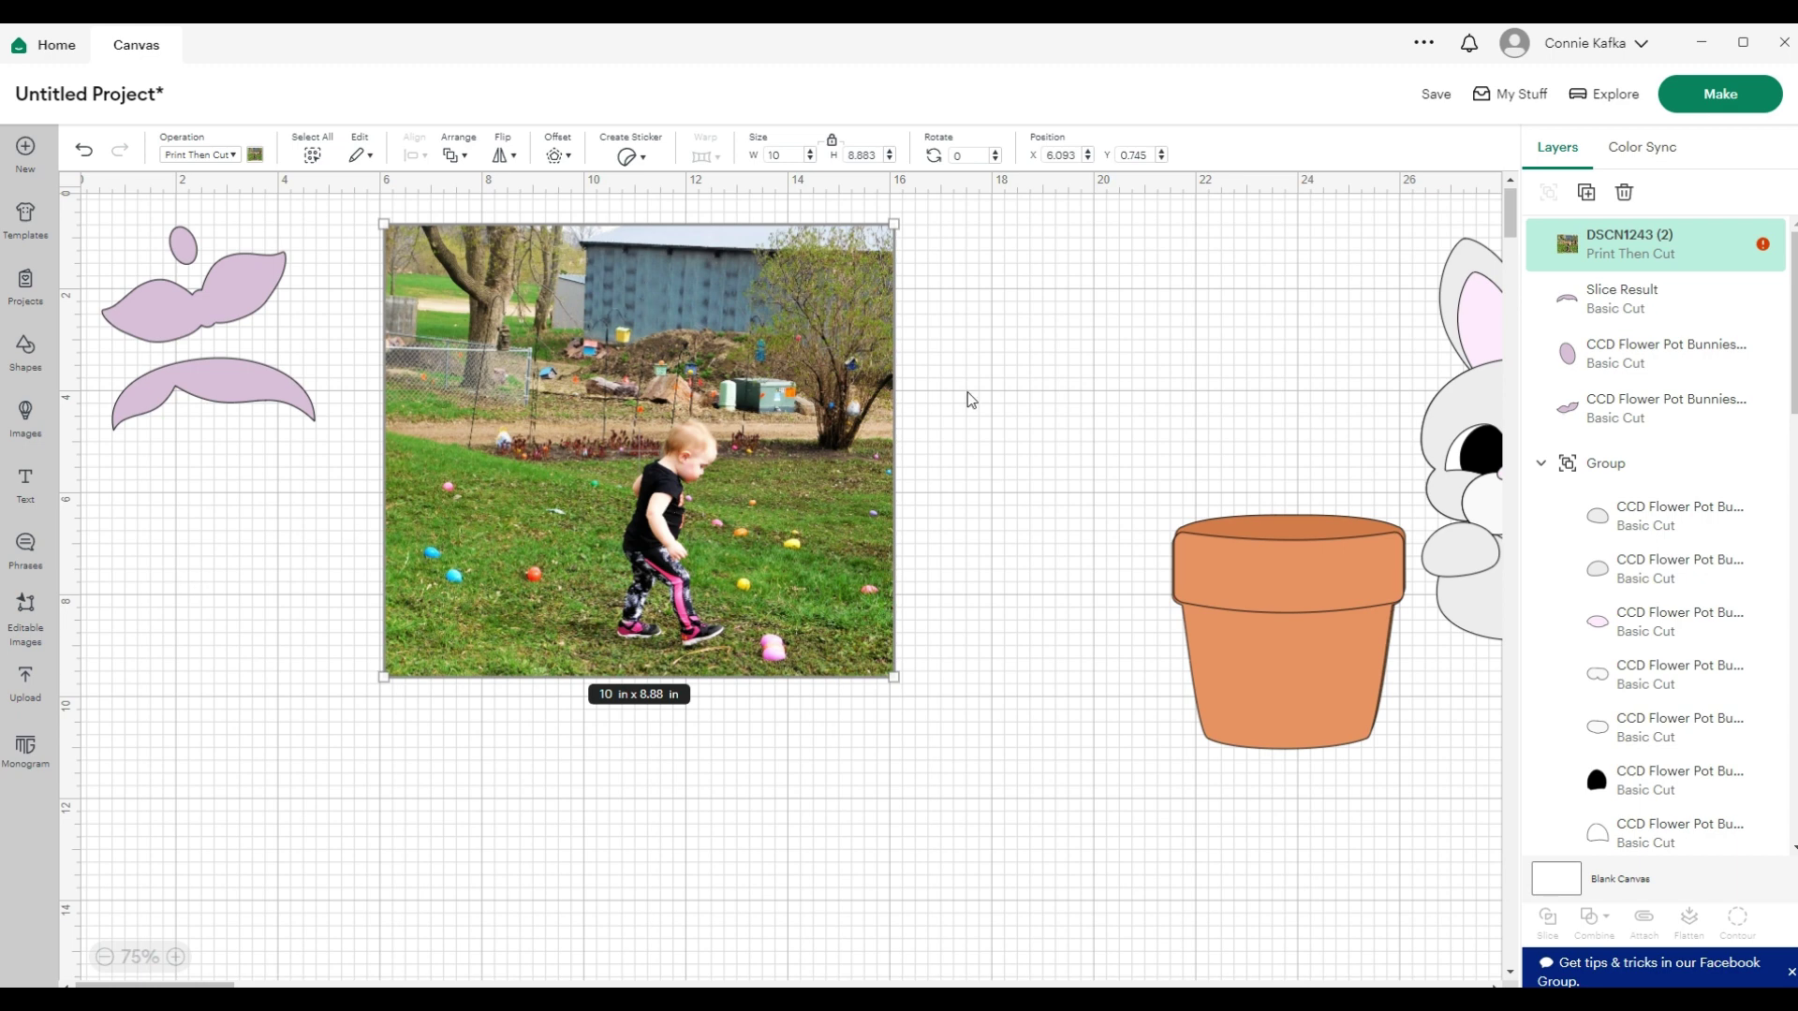
pyautogui.click(192, 615)
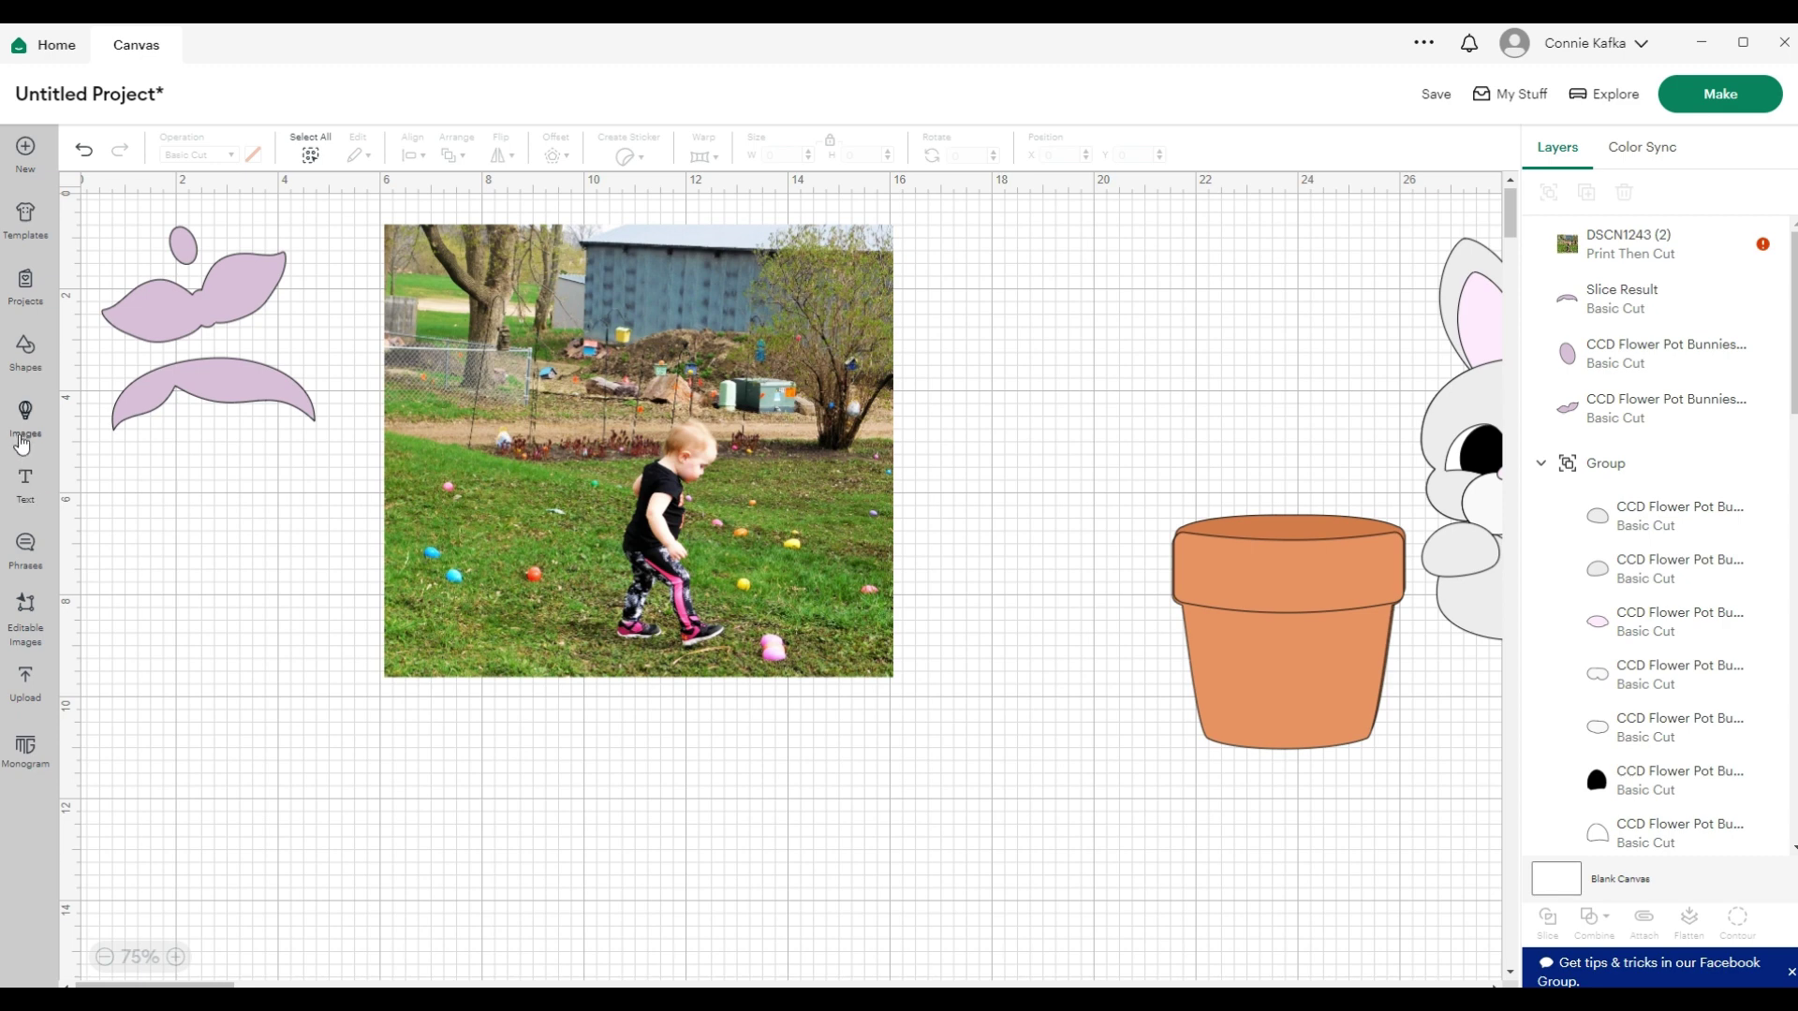
# Add a square at about X 9.62, Y 3.68 on the photo and stretch it to about 4.43 by 5.7 in over the toddler
pyautogui.click(46, 378)
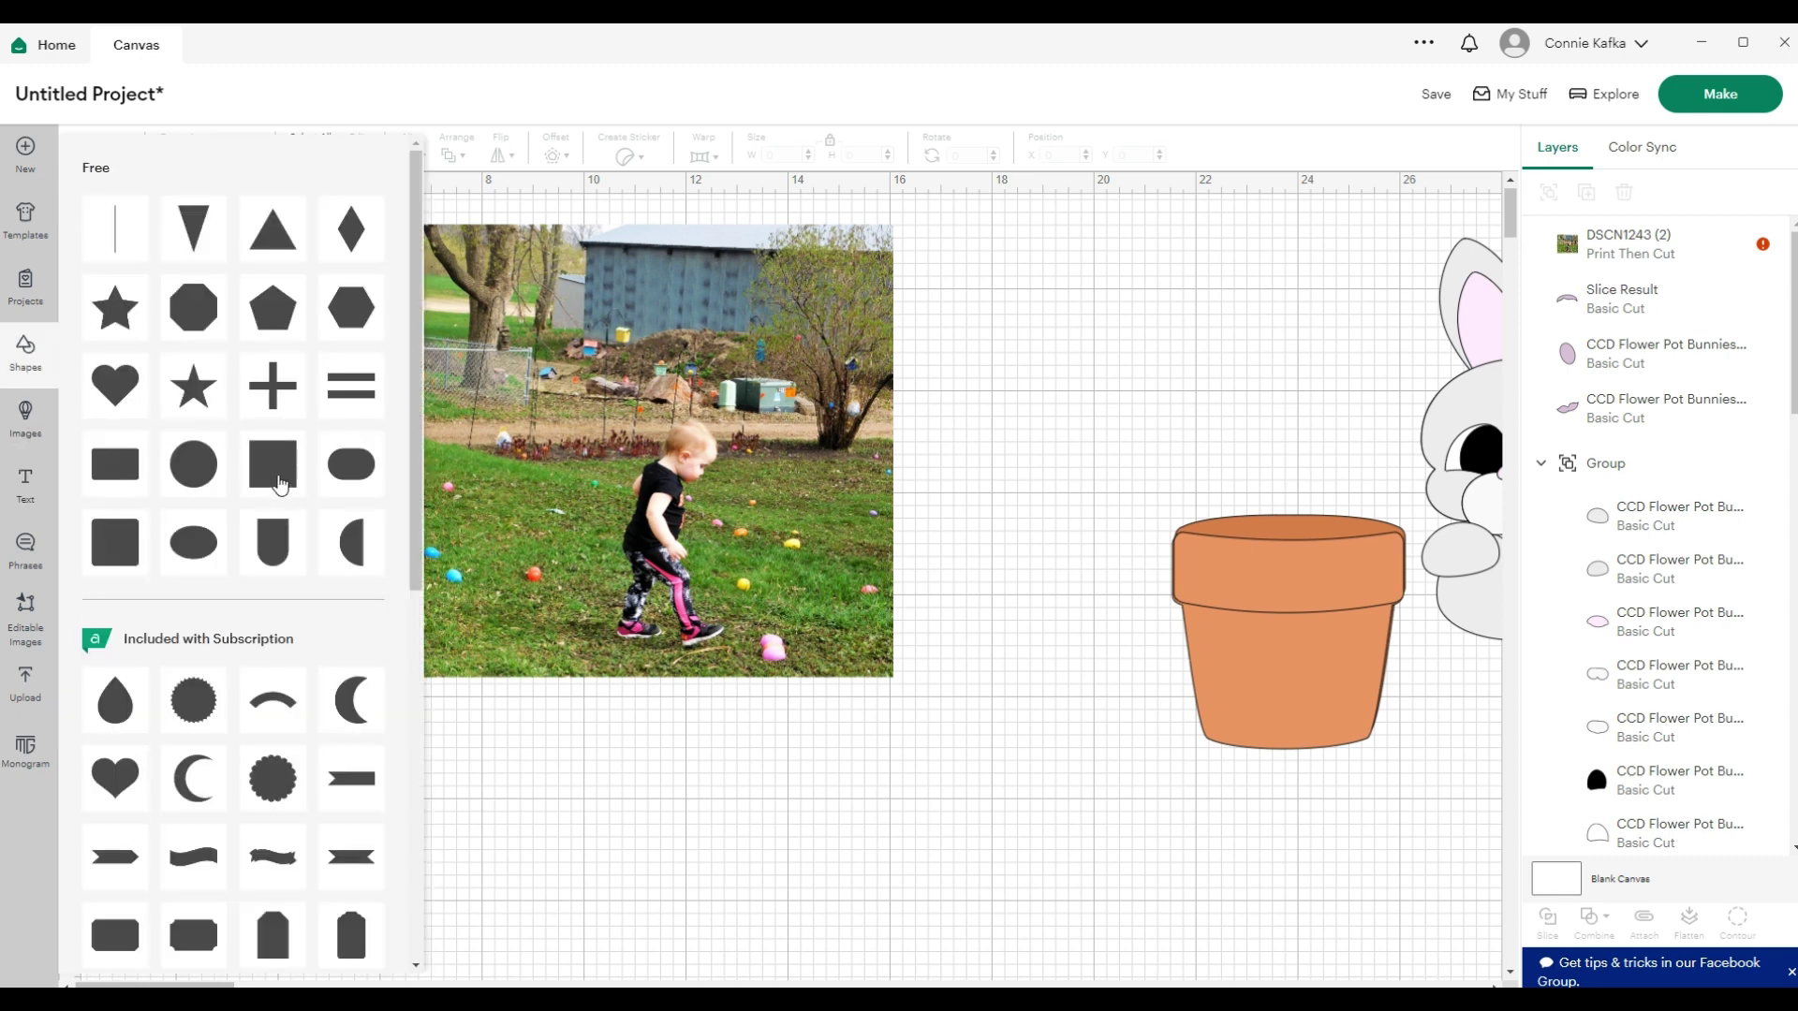
pyautogui.click(281, 479)
pyautogui.moveTo(183, 309); pyautogui.dragTo(601, 425)
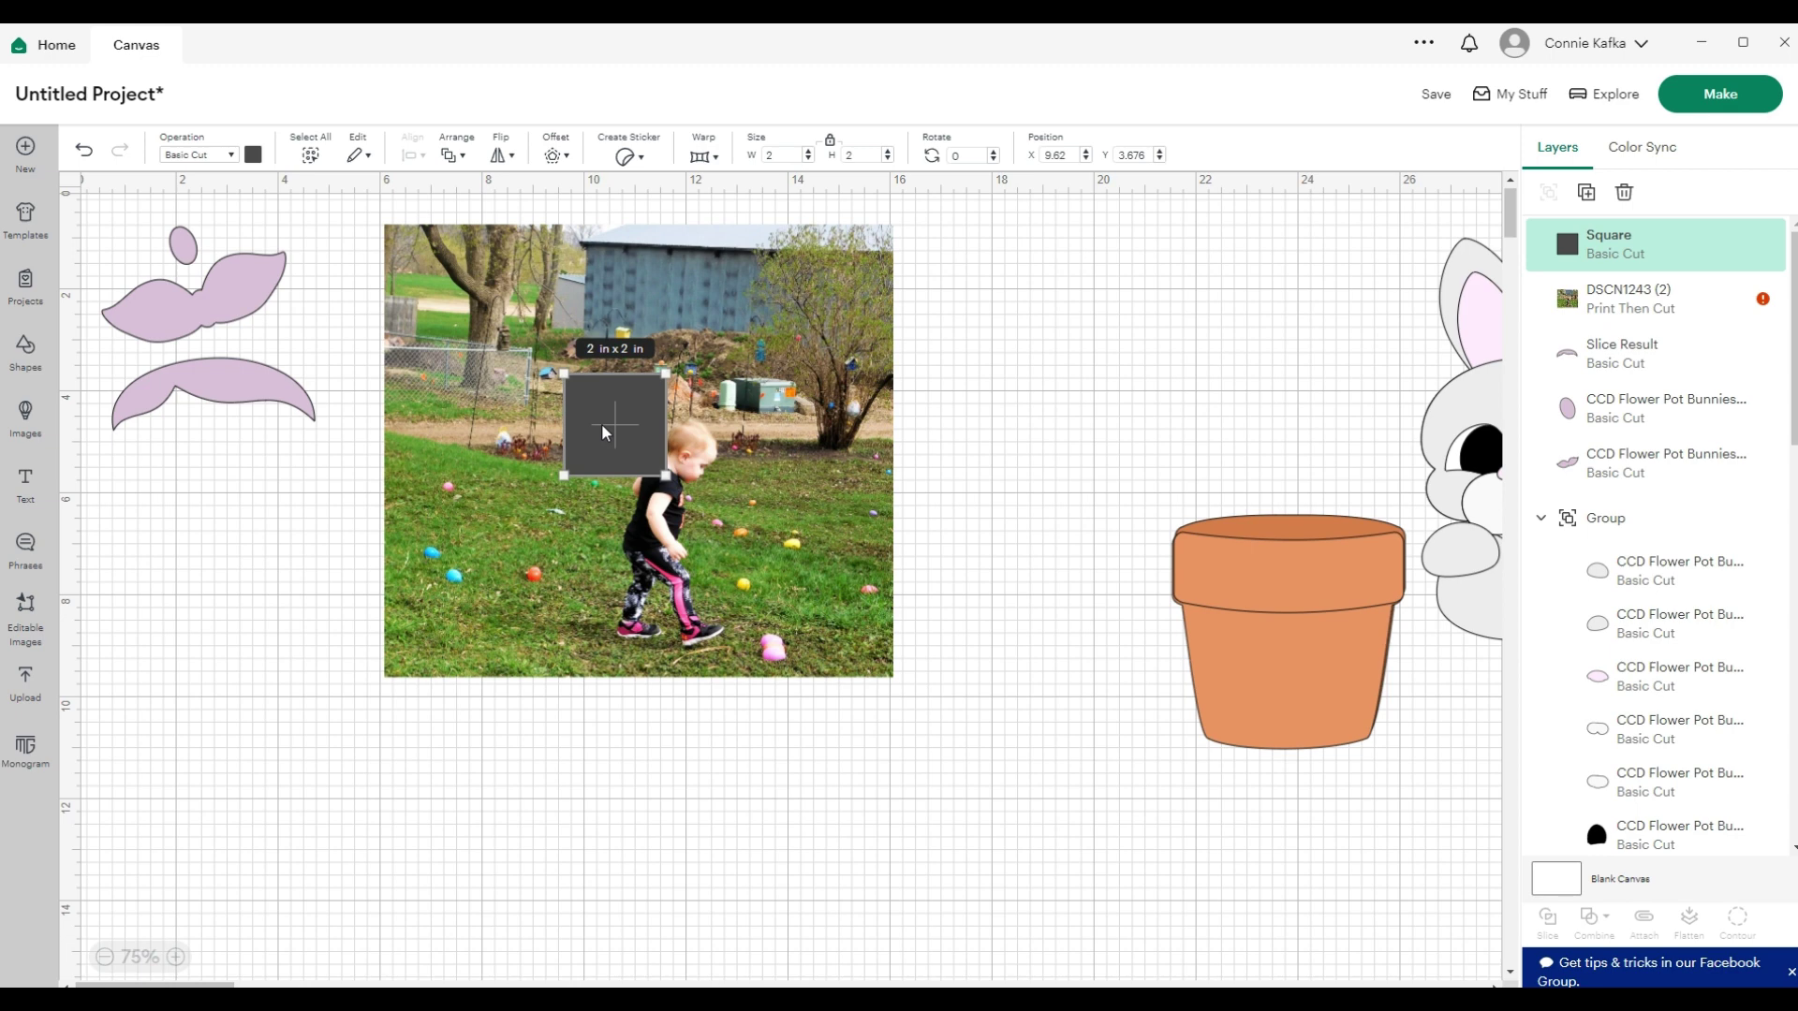
pyautogui.moveTo(664, 474); pyautogui.dragTo(702, 664)
pyautogui.moveTo(794, 578)
pyautogui.mouseDown()
pyautogui.moveTo(774, 578)
pyautogui.moveTo(792, 607)
pyautogui.mouseUp()
# Slice the photo with the dark rectangle and move the cropped toddler piece and the outer photo apart
pyautogui.moveTo(932, 749); pyautogui.dragTo(646, 412)
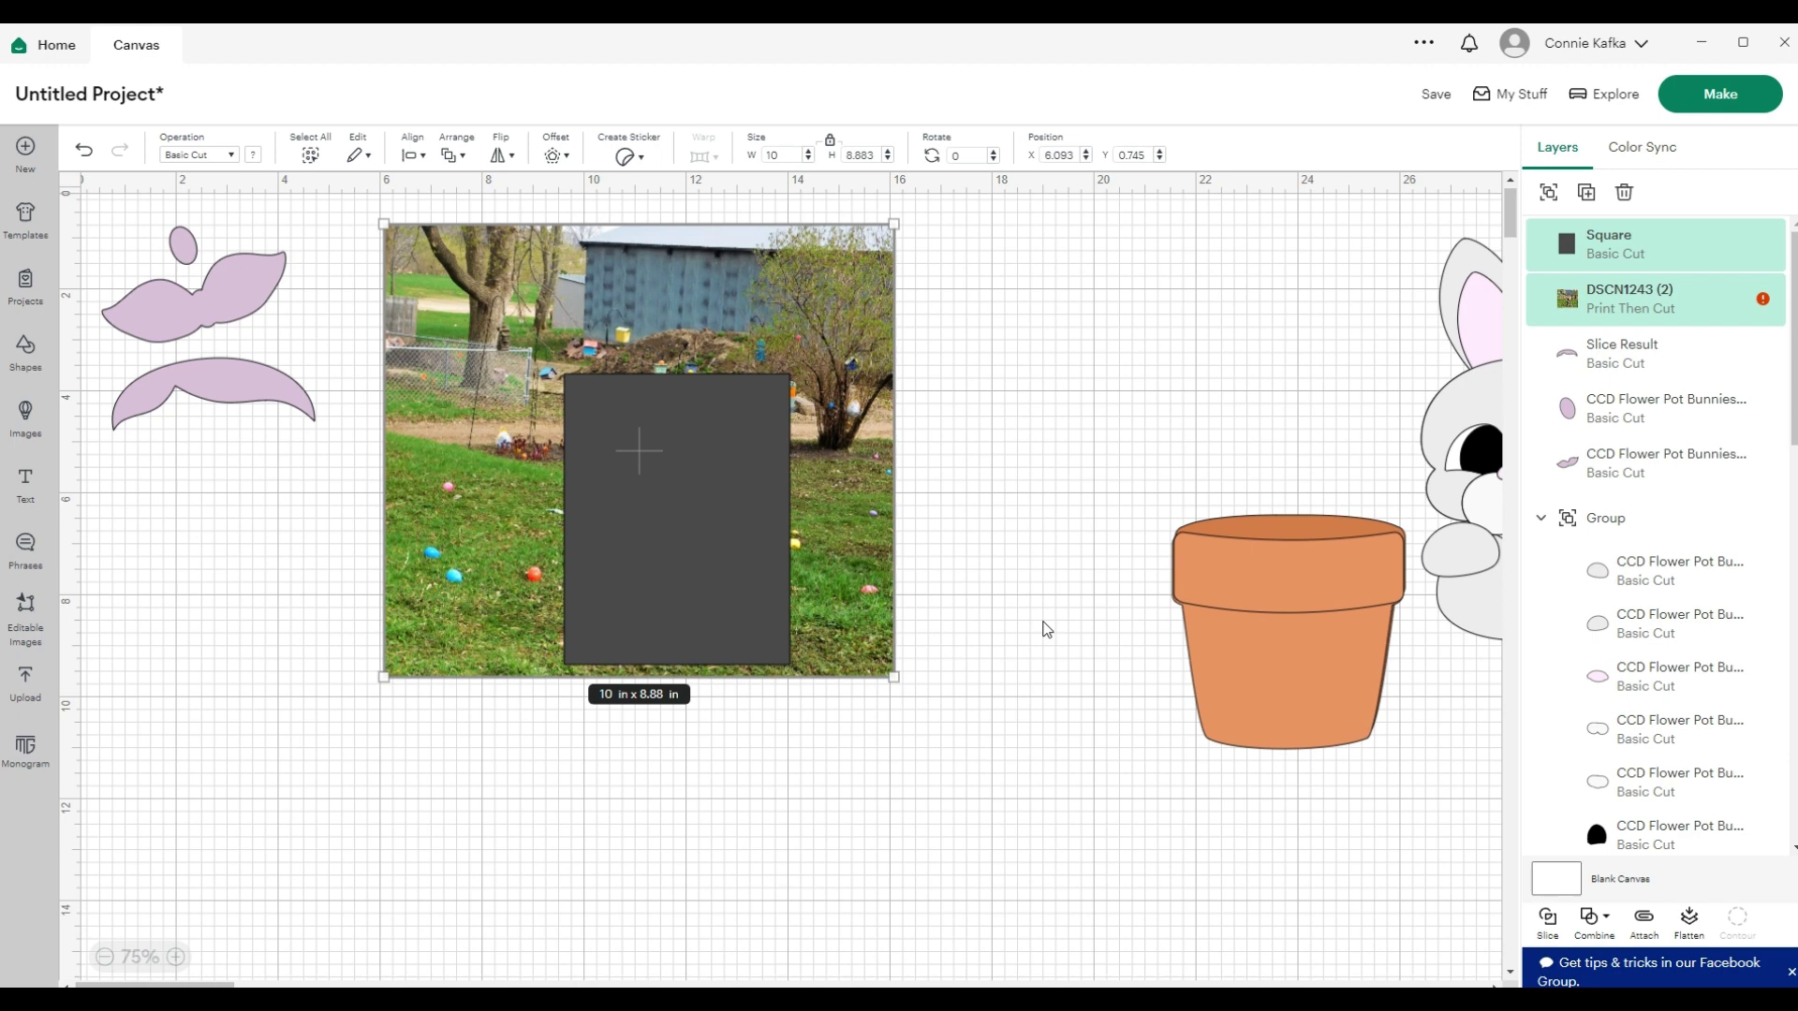
pyautogui.click(1545, 922)
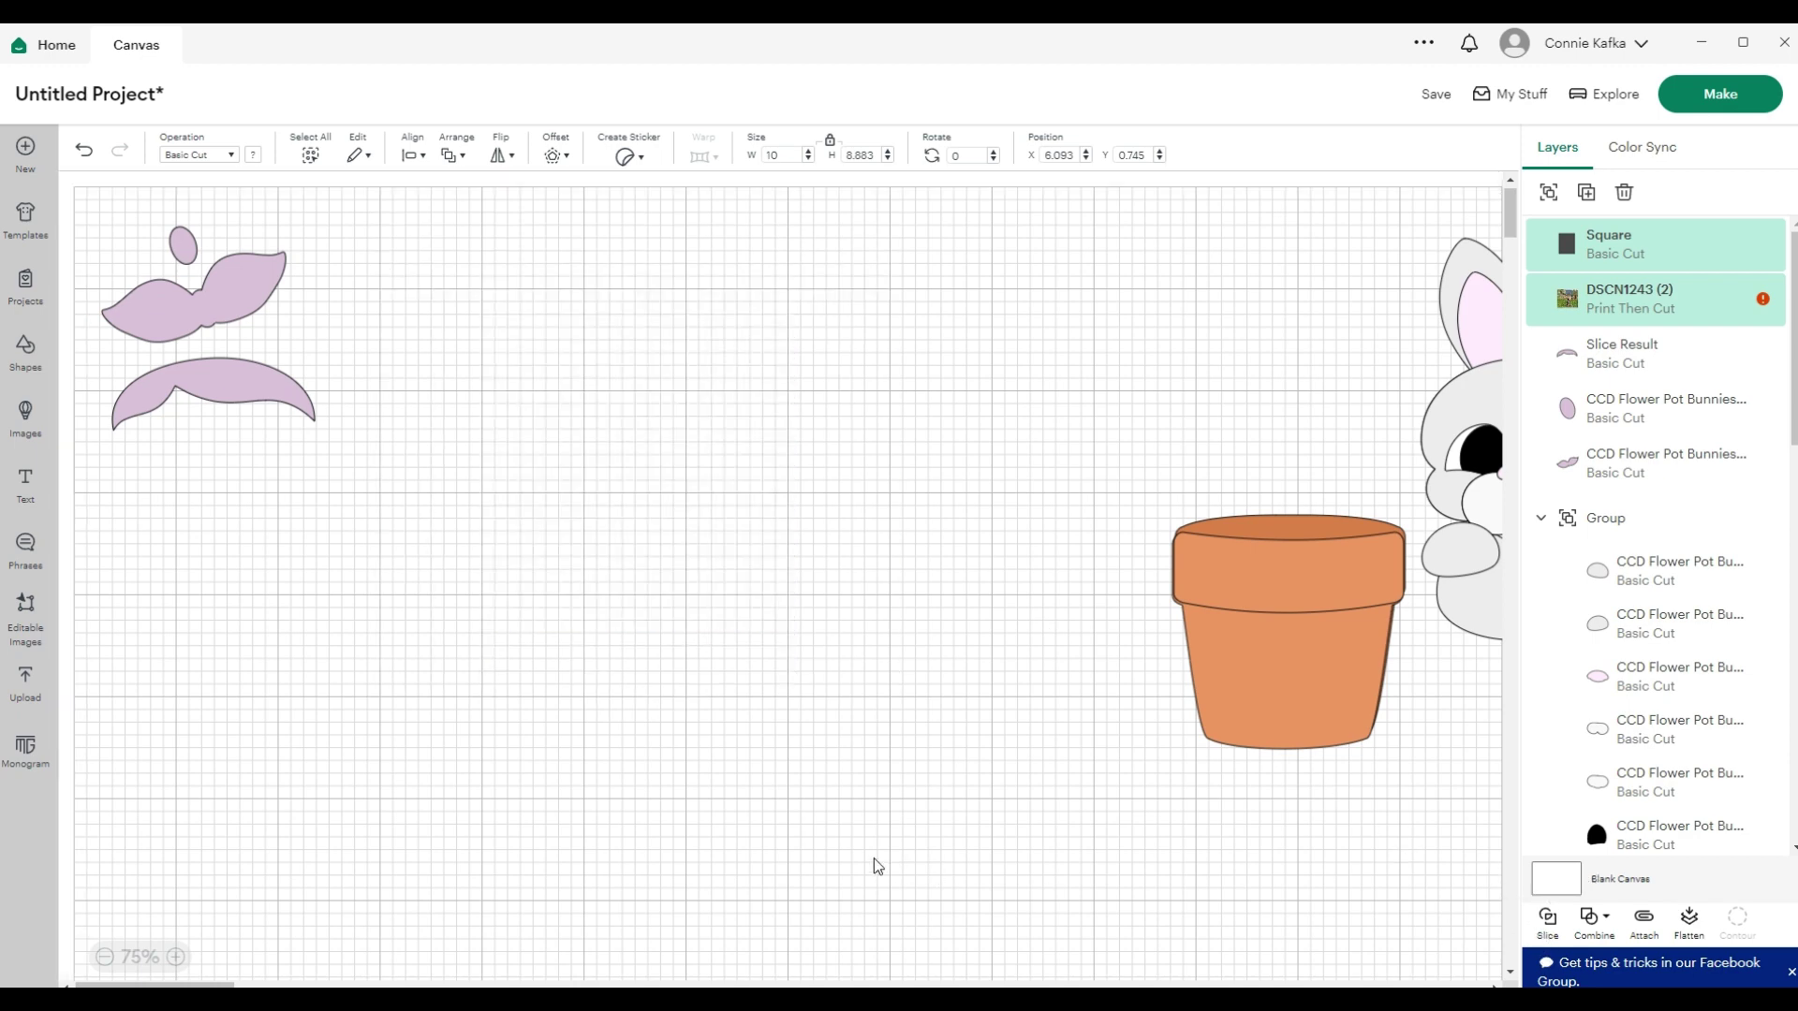
pyautogui.moveTo(669, 529); pyautogui.dragTo(287, 691)
pyautogui.moveTo(542, 539); pyautogui.dragTo(642, 646)
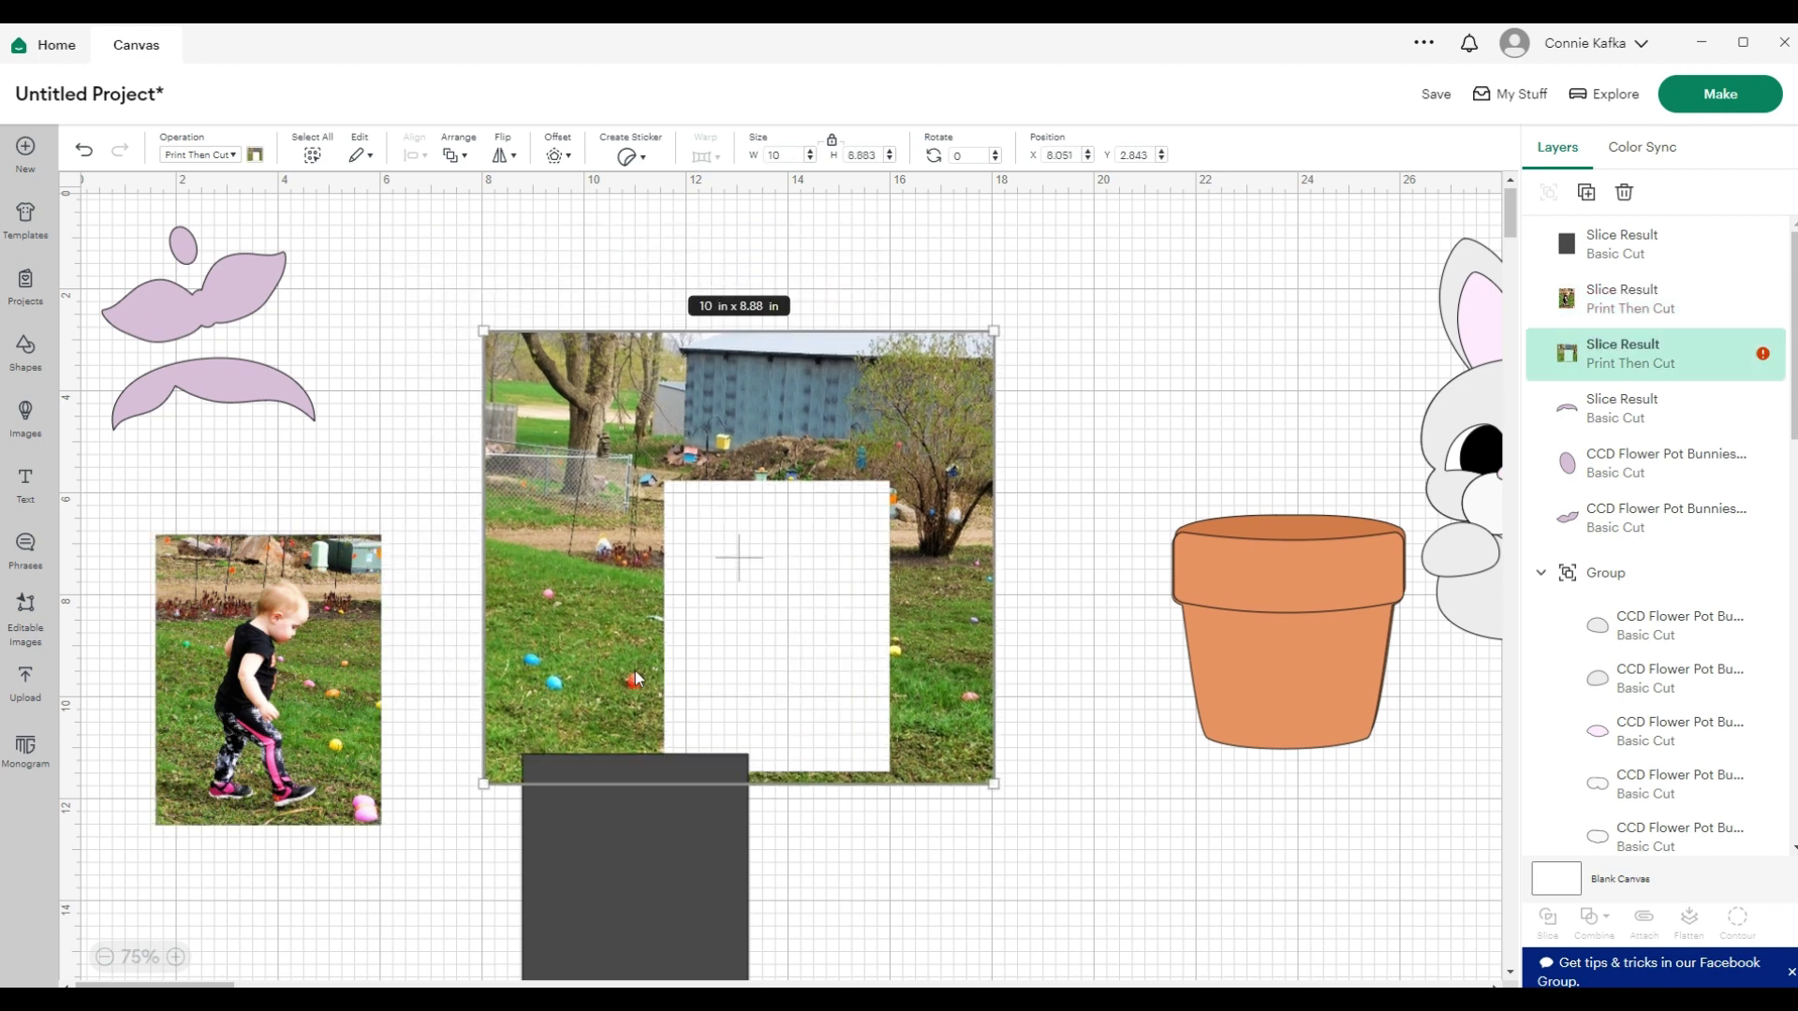
# Delete the dark rectangle and the leftover outer photo with the cut-out hole
pyautogui.click(710, 844)
pyautogui.press('Delete')
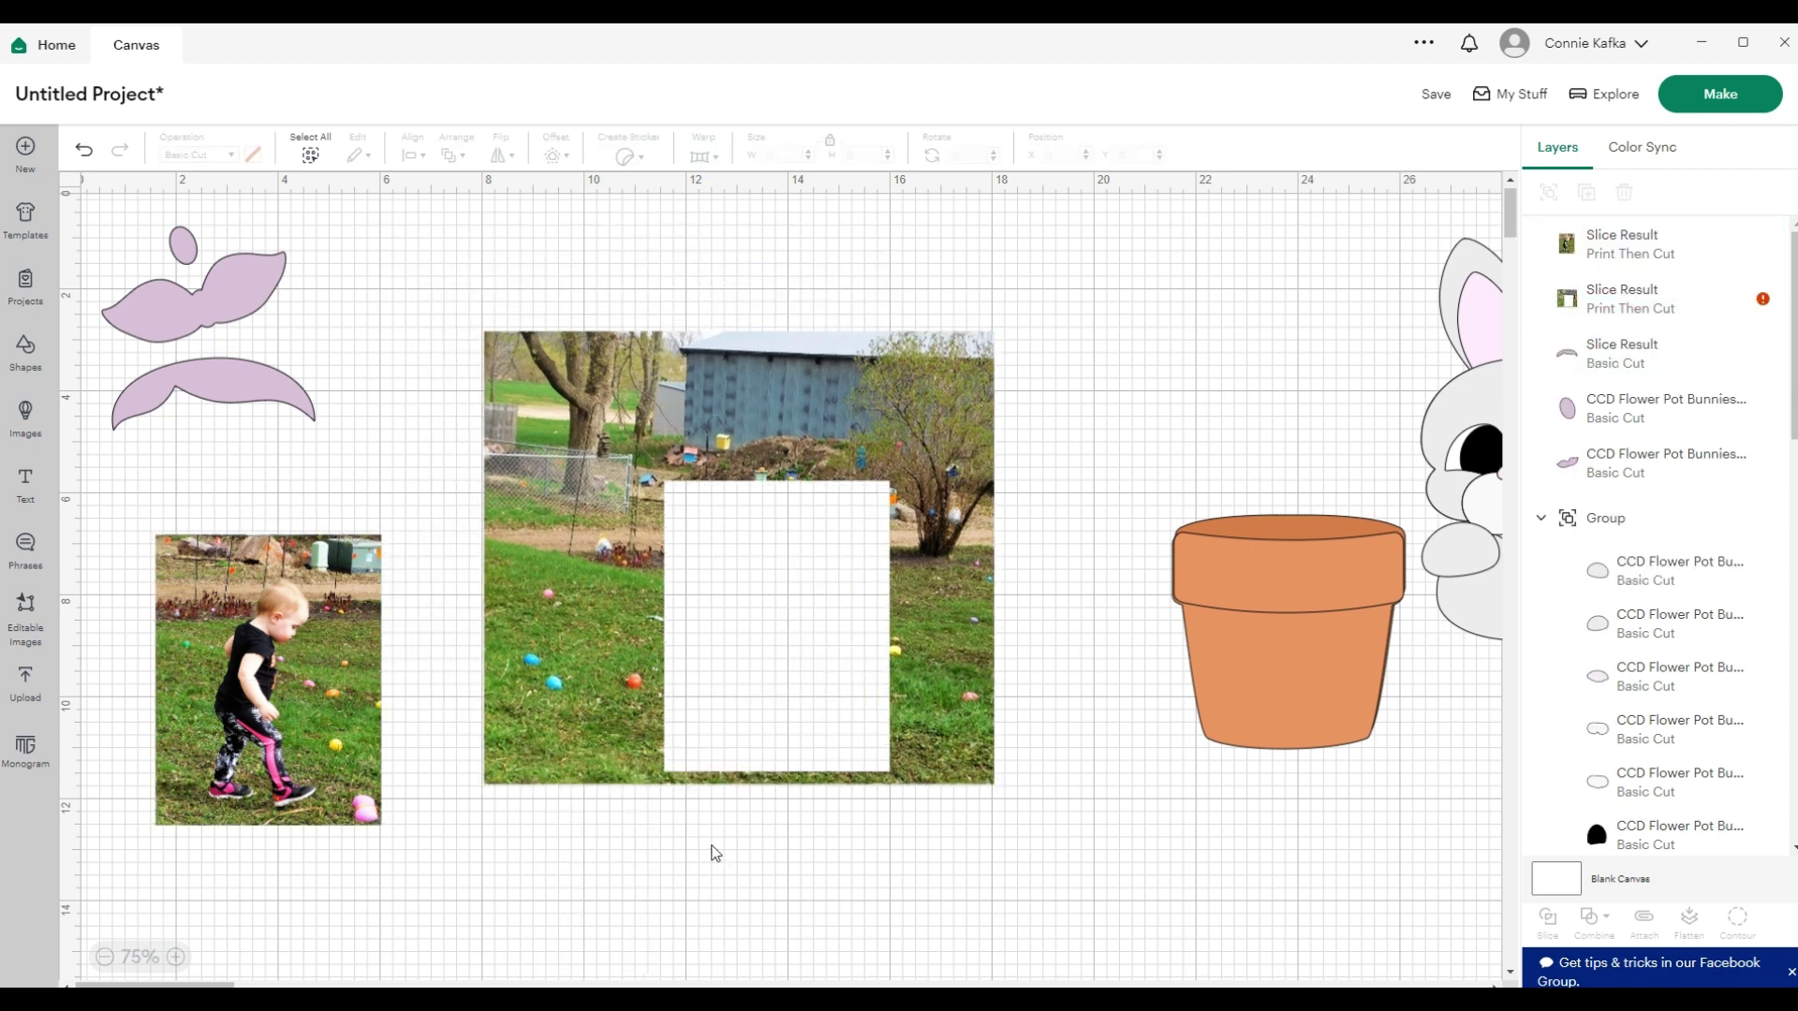
pyautogui.click(603, 682)
pyautogui.press('Delete')
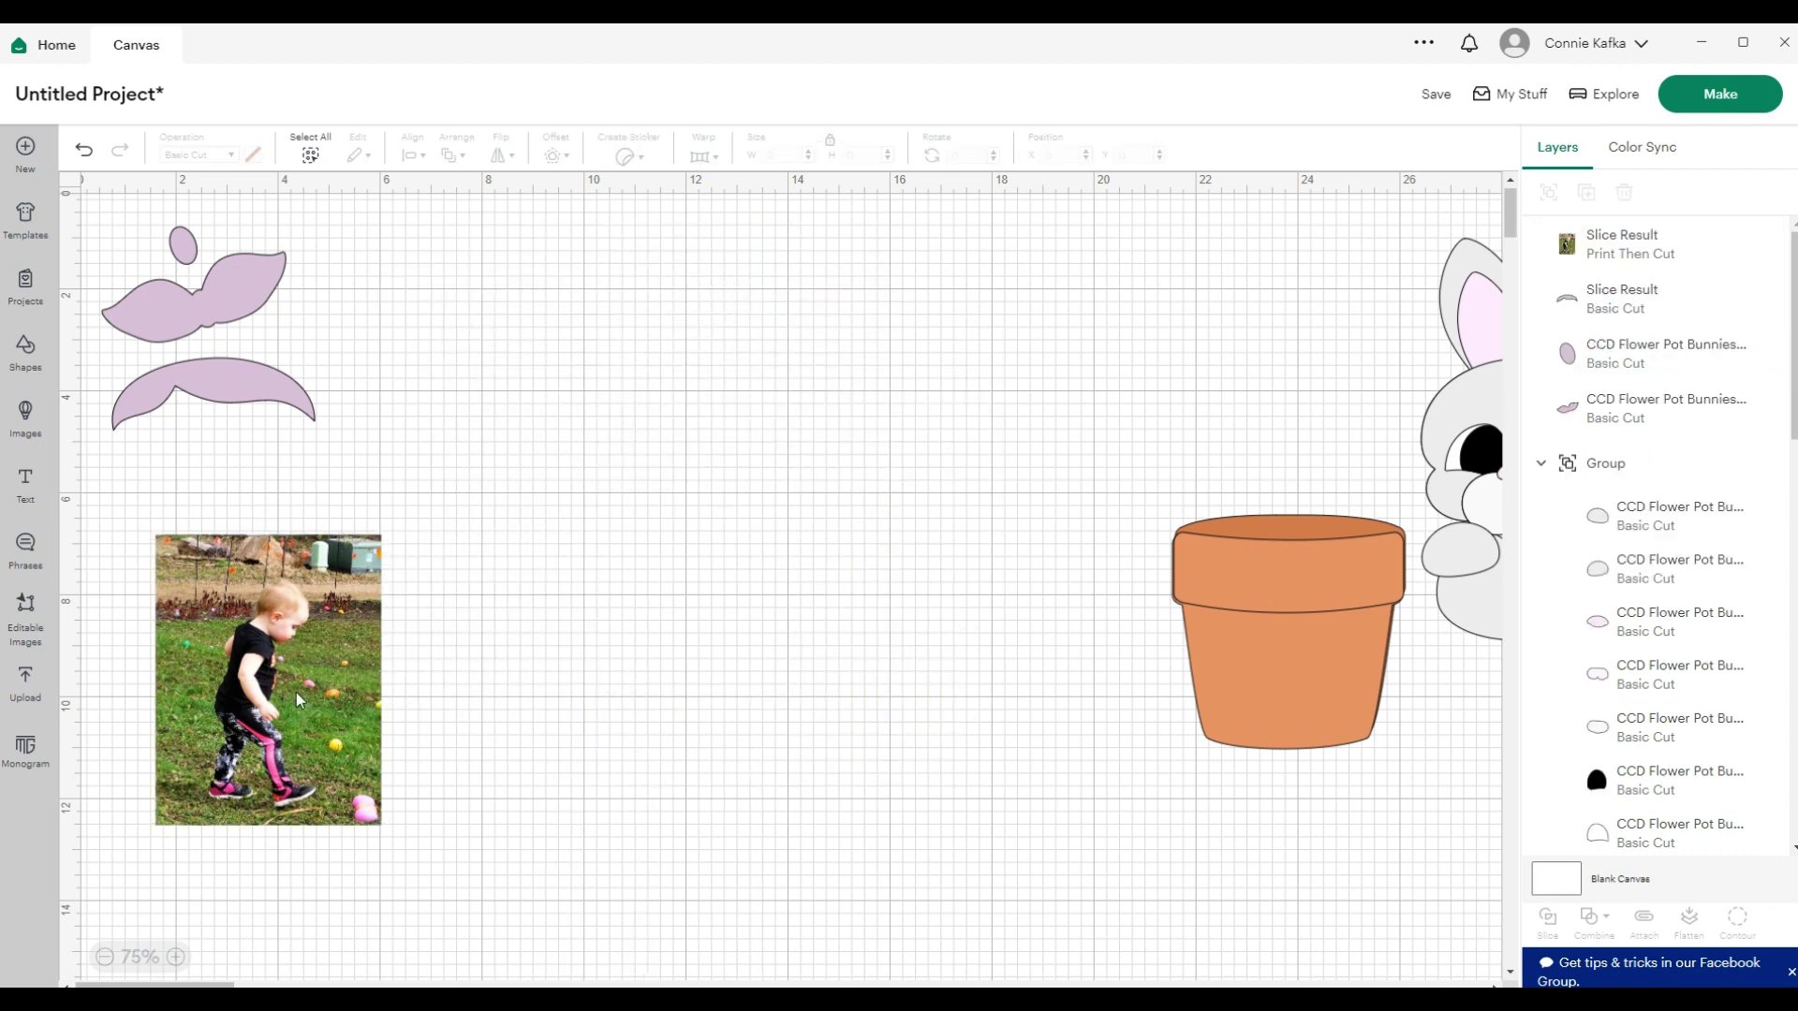
# Move the cropped toddler photo to about X 8.05, Y 1.27 and set its width to 8 in
pyautogui.moveTo(296, 693); pyautogui.dragTo(623, 408)
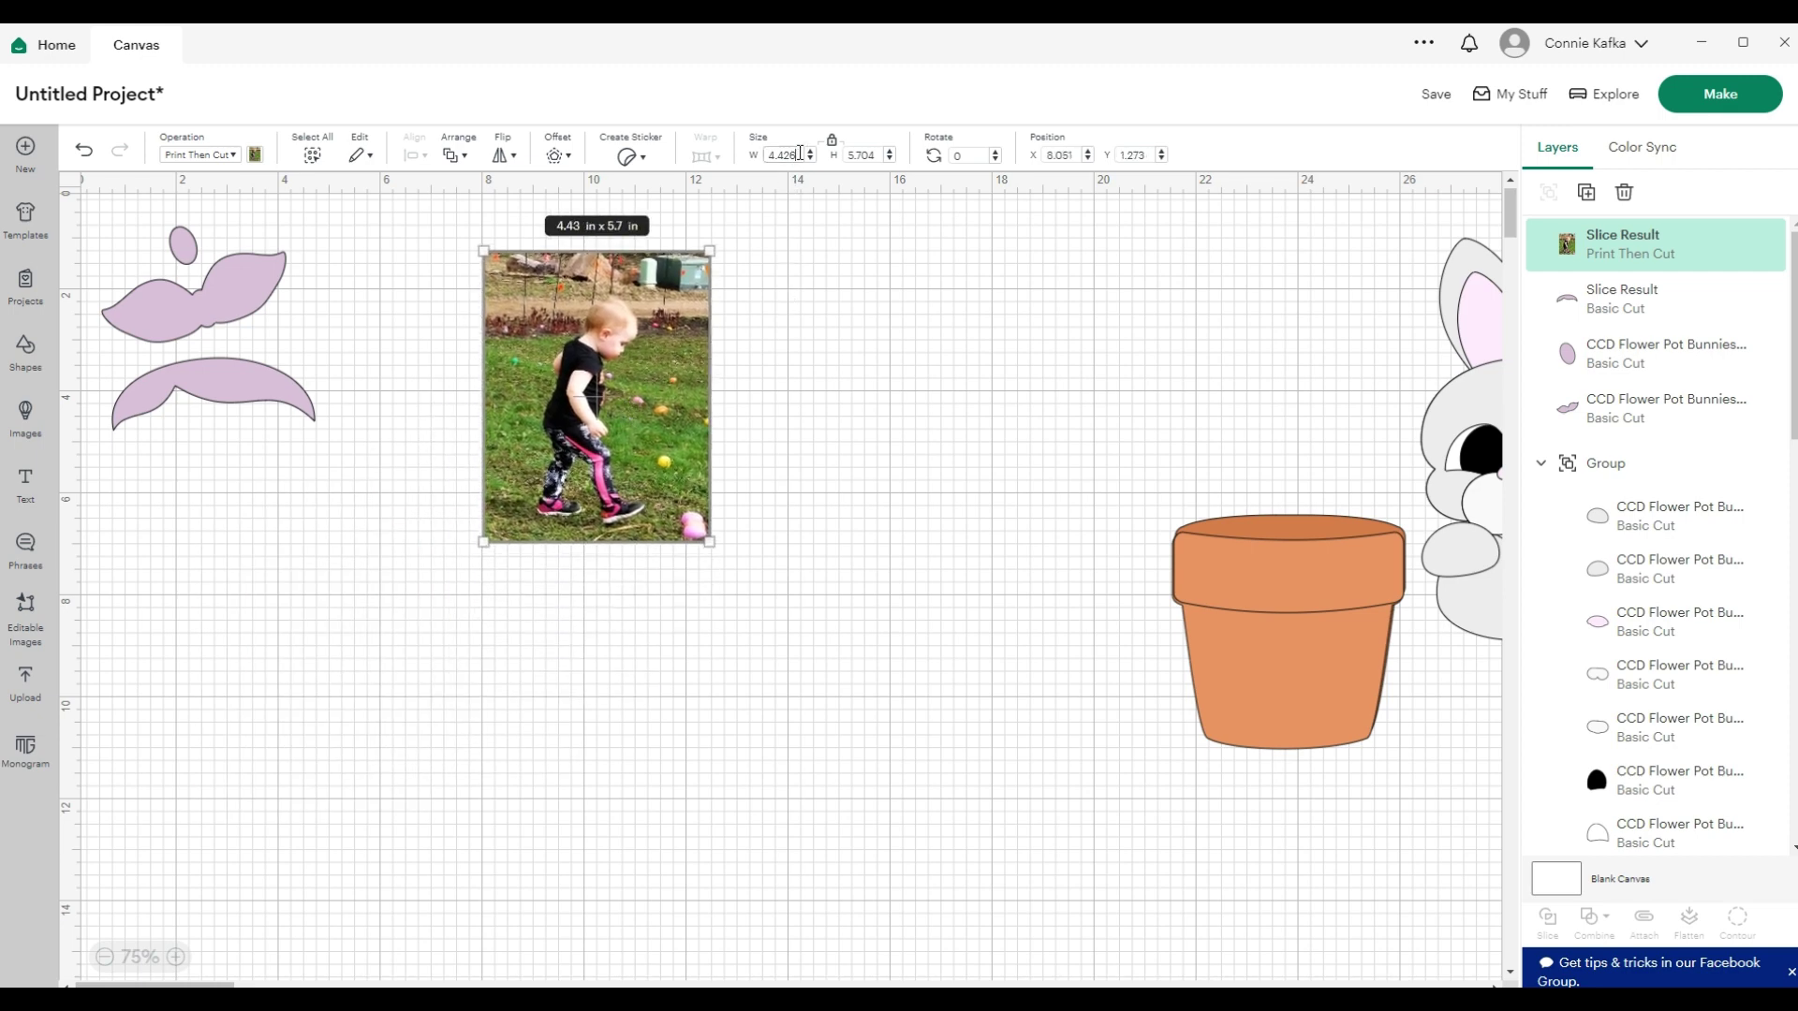
pyautogui.moveTo(800, 153); pyautogui.dragTo(767, 152)
pyautogui.write('8')
pyautogui.press('Tab')
pyautogui.press('Tab')
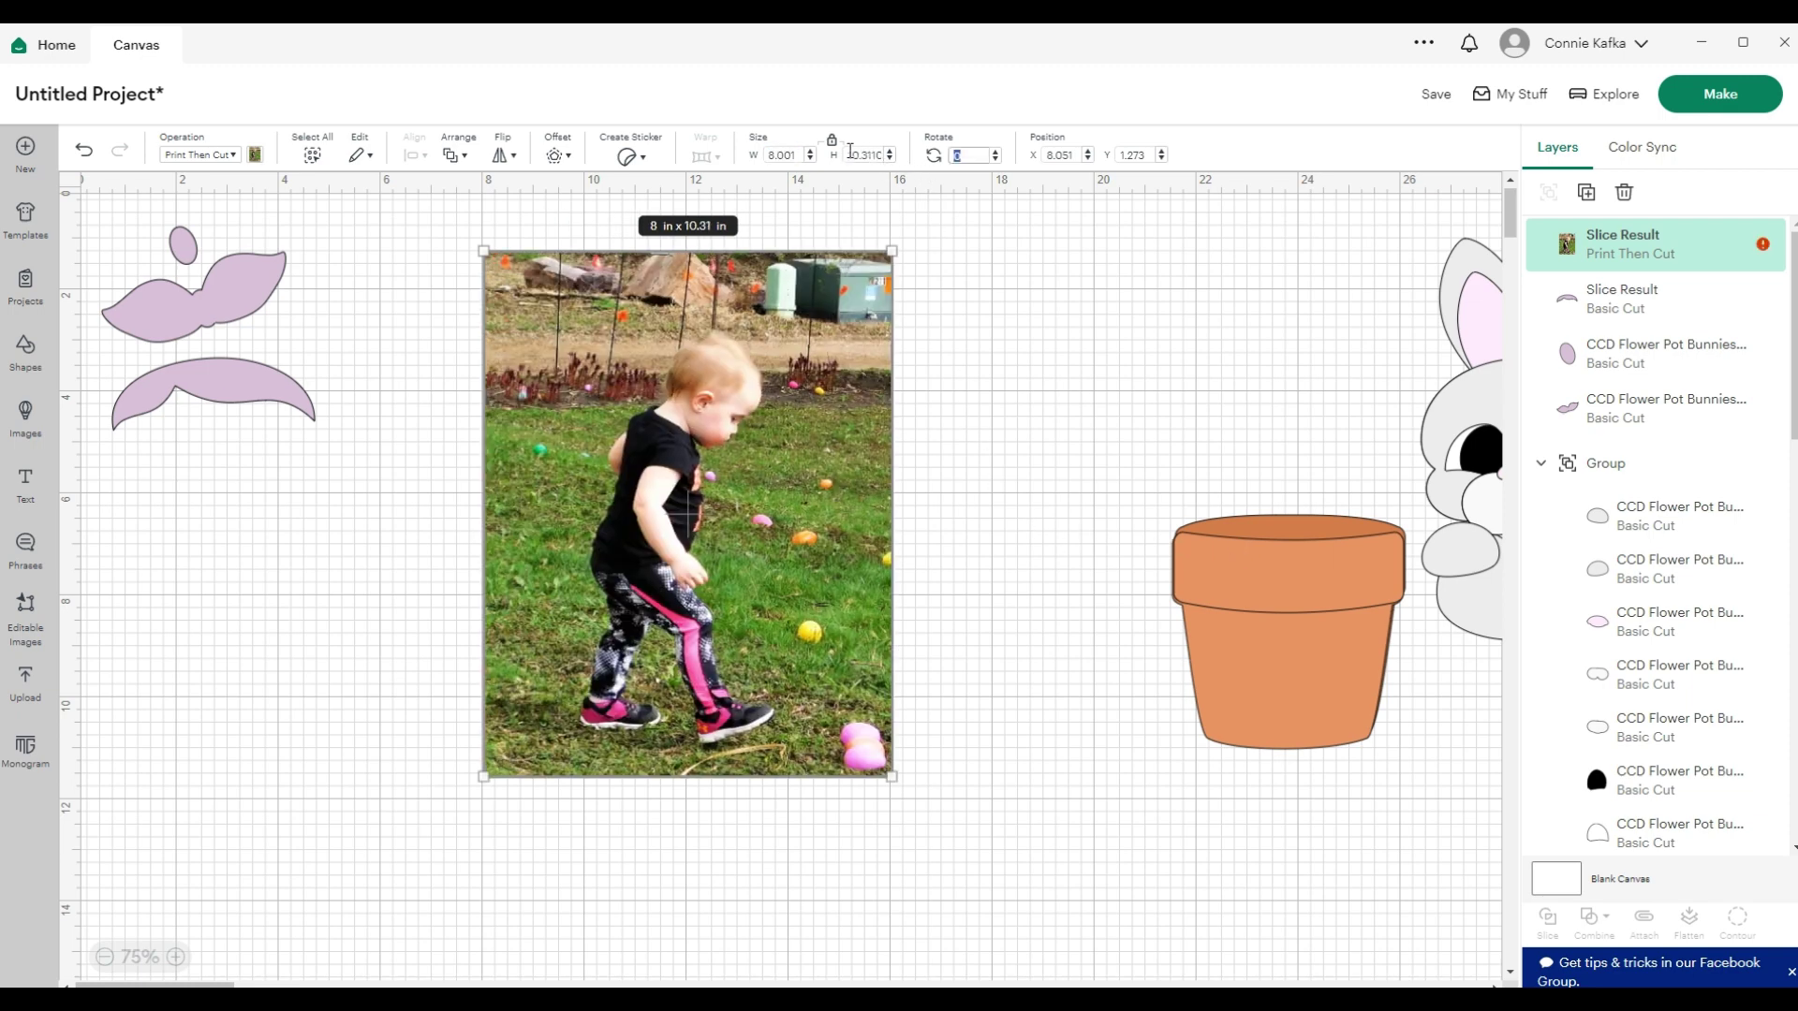
# Set the cropped toddler photo's height to 10 in with its proportions locked
pyautogui.moveTo(850, 151); pyautogui.dragTo(896, 151)
pyautogui.write('10')
pyautogui.press('Tab')
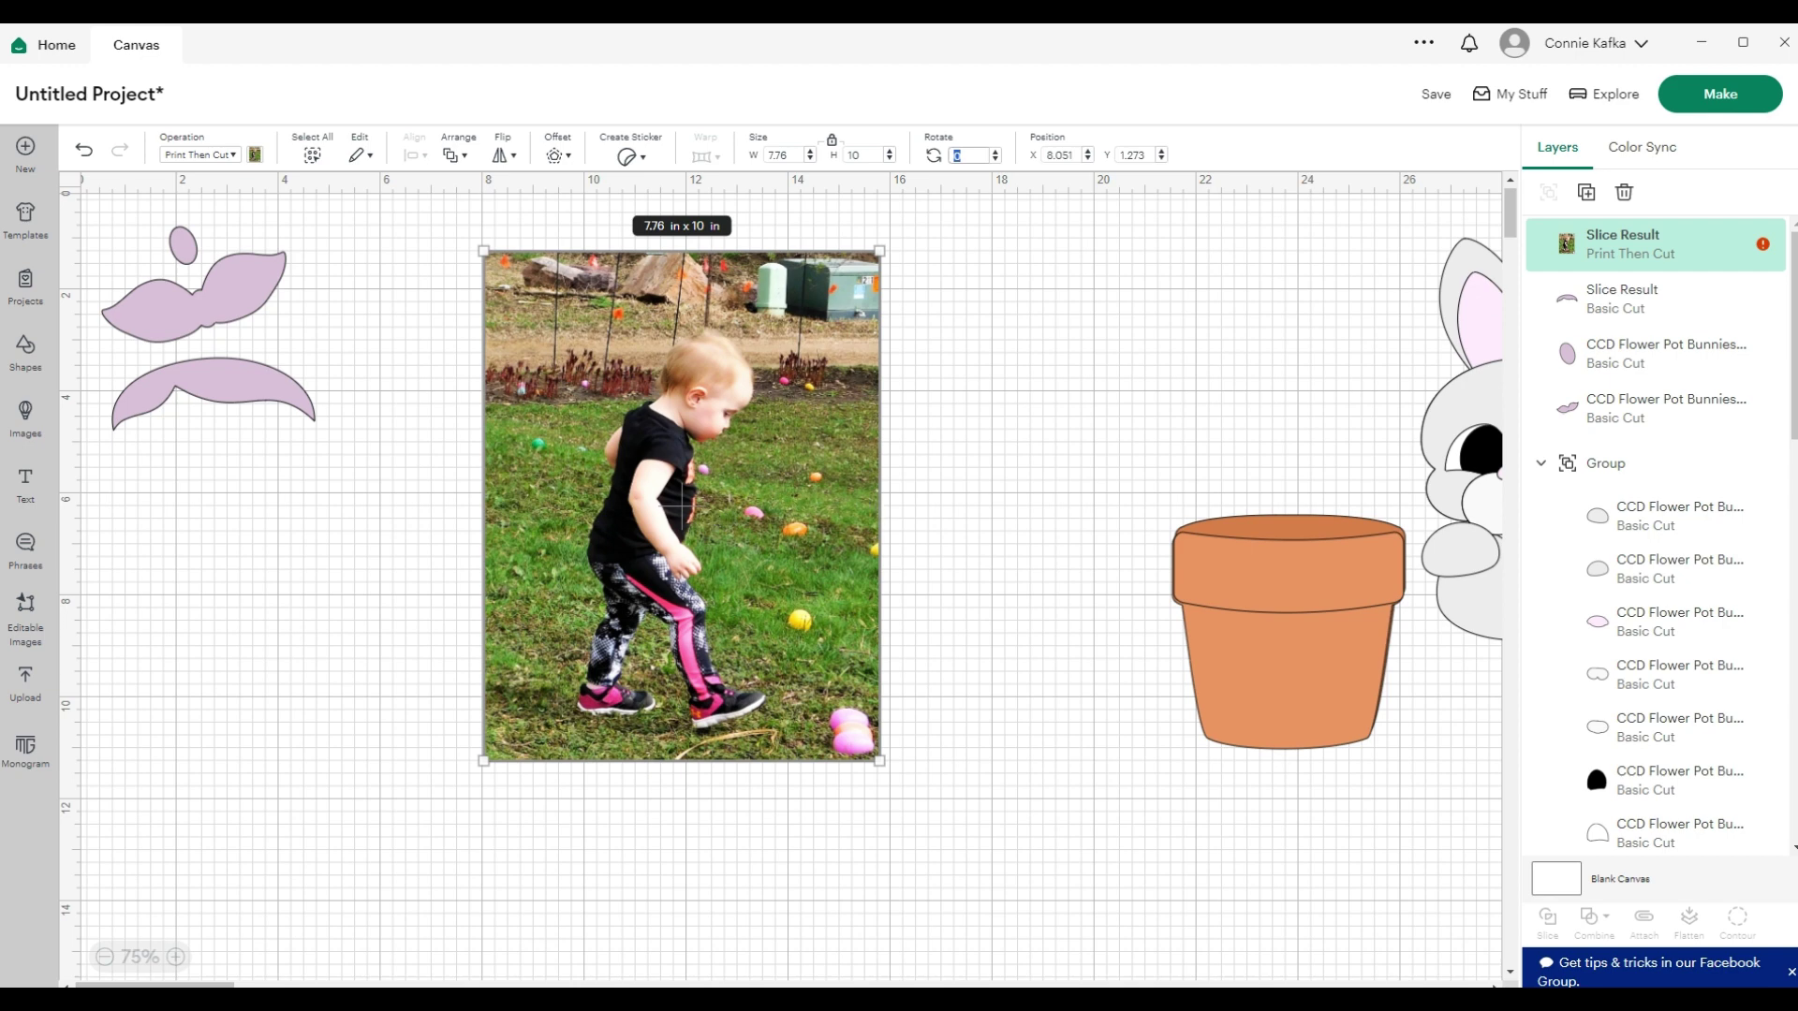
# Review the photo's layer warning and reduce the cropped photo to about 6.71 by 8.65 in
pyautogui.click(1762, 246)
pyautogui.click(1103, 406)
pyautogui.moveTo(879, 761); pyautogui.dragTo(826, 691)
pyautogui.moveTo(718, 413); pyautogui.dragTo(719, 413)
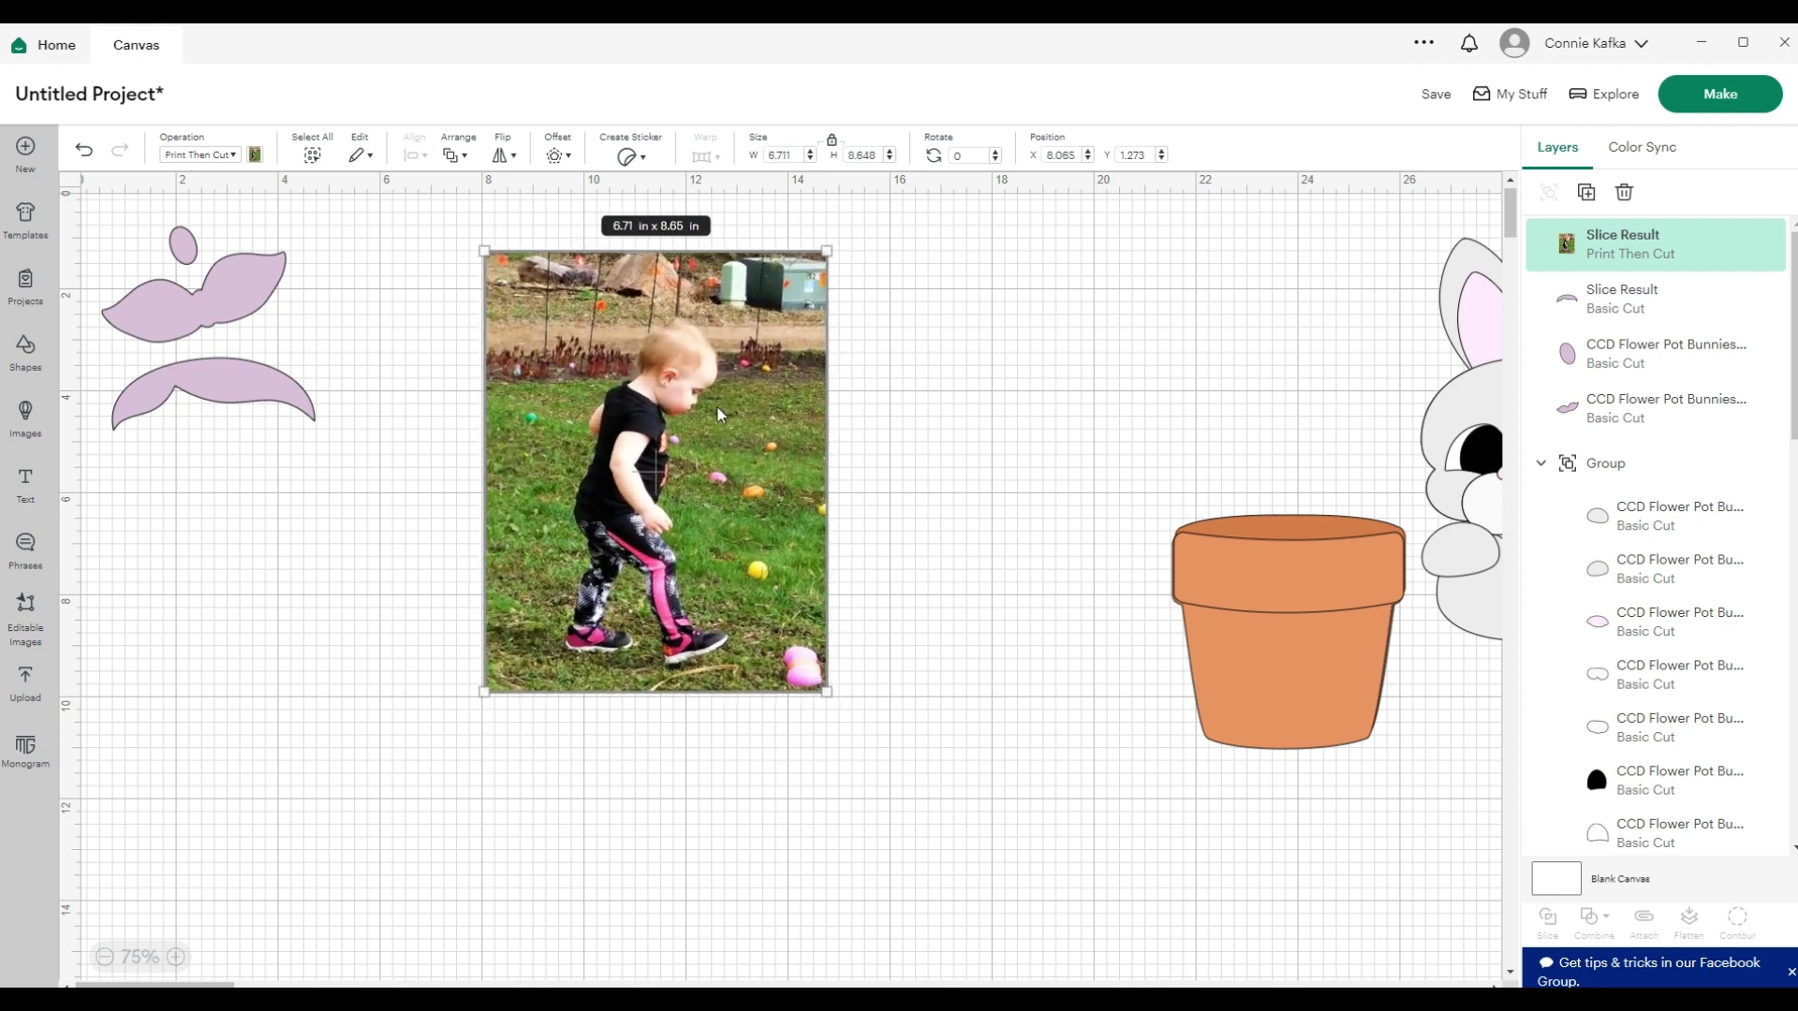
# Check the Pattern print type for the cropped photo and close the options without choosing a pattern
pyautogui.click(254, 154)
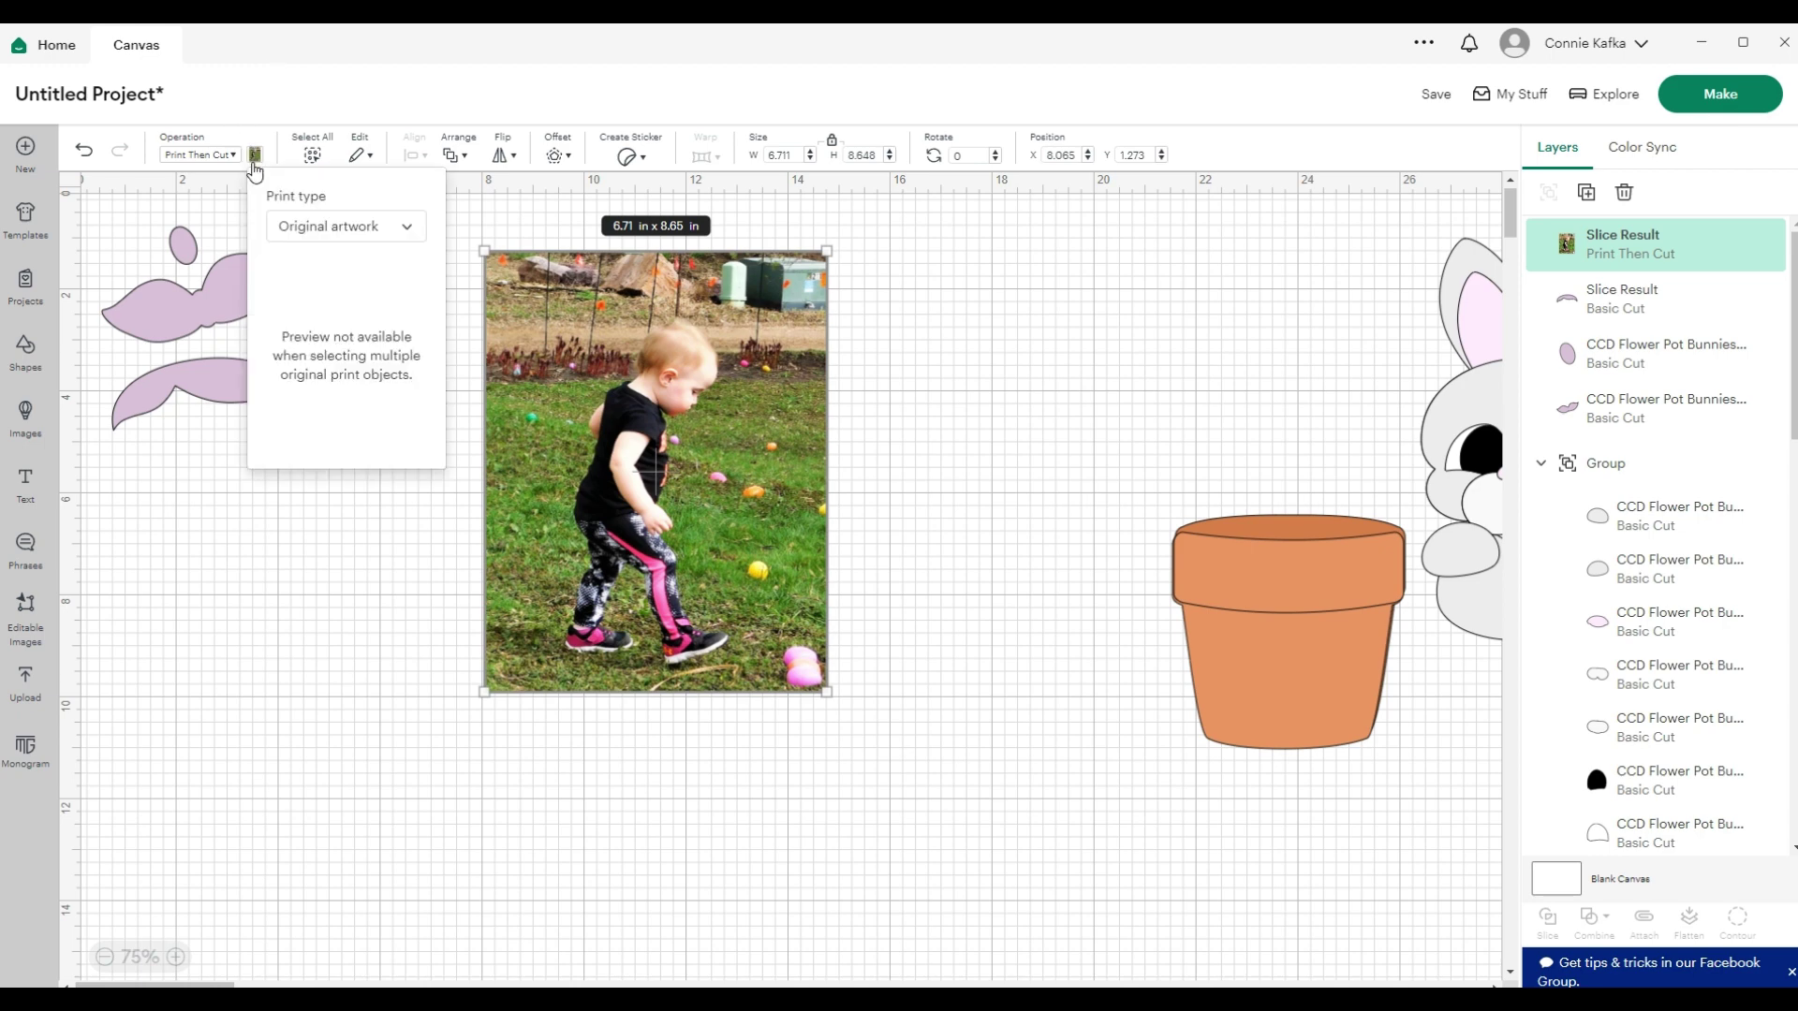
pyautogui.click(326, 228)
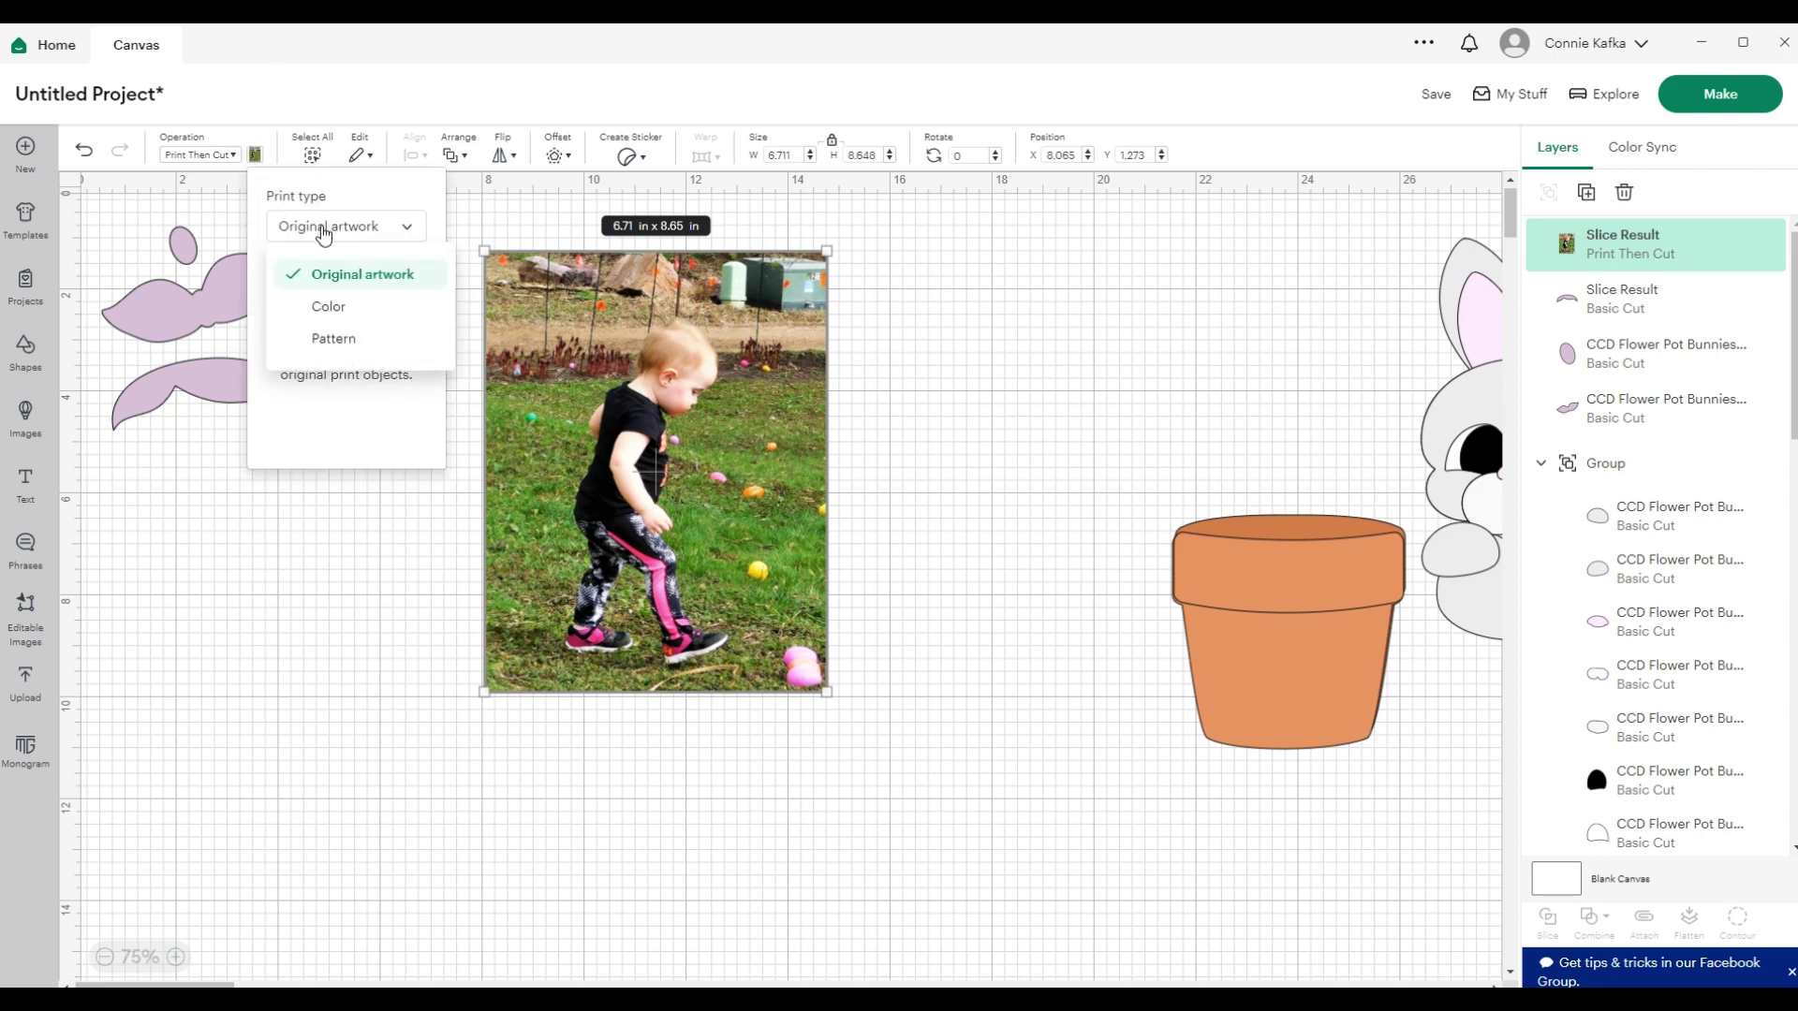
pyautogui.click(352, 340)
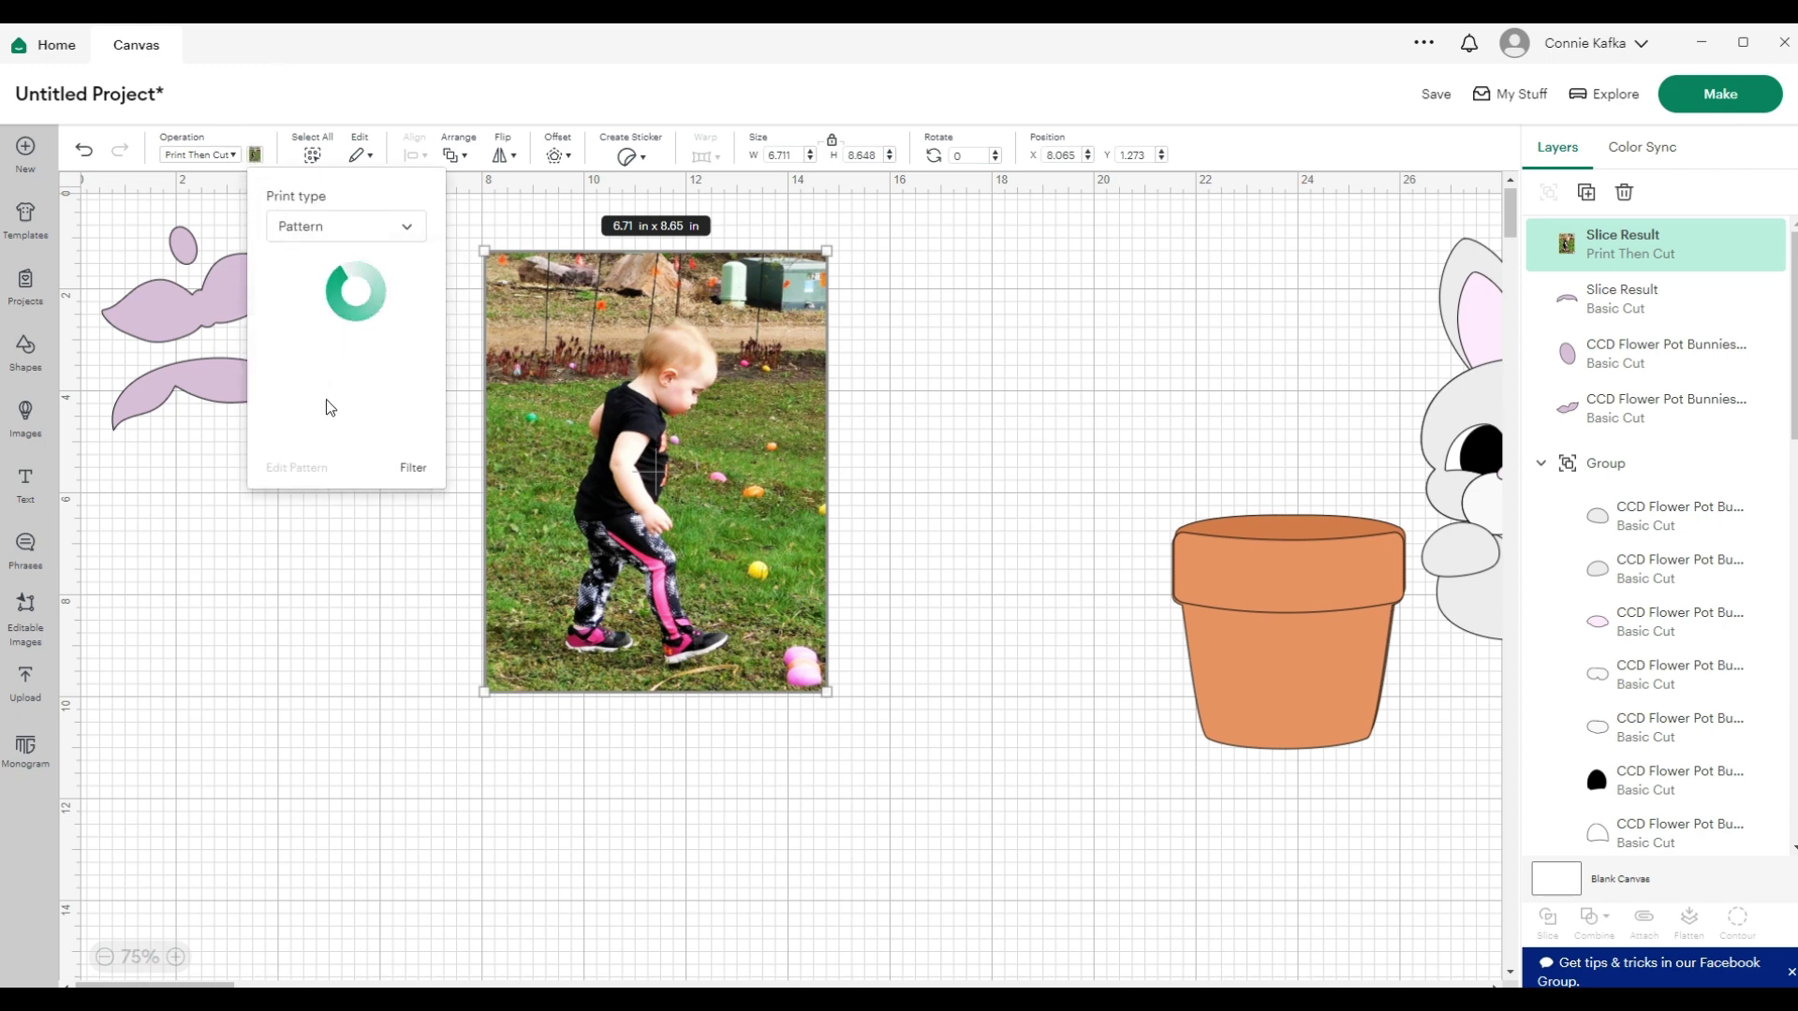
pyautogui.click(347, 573)
pyautogui.click(643, 496)
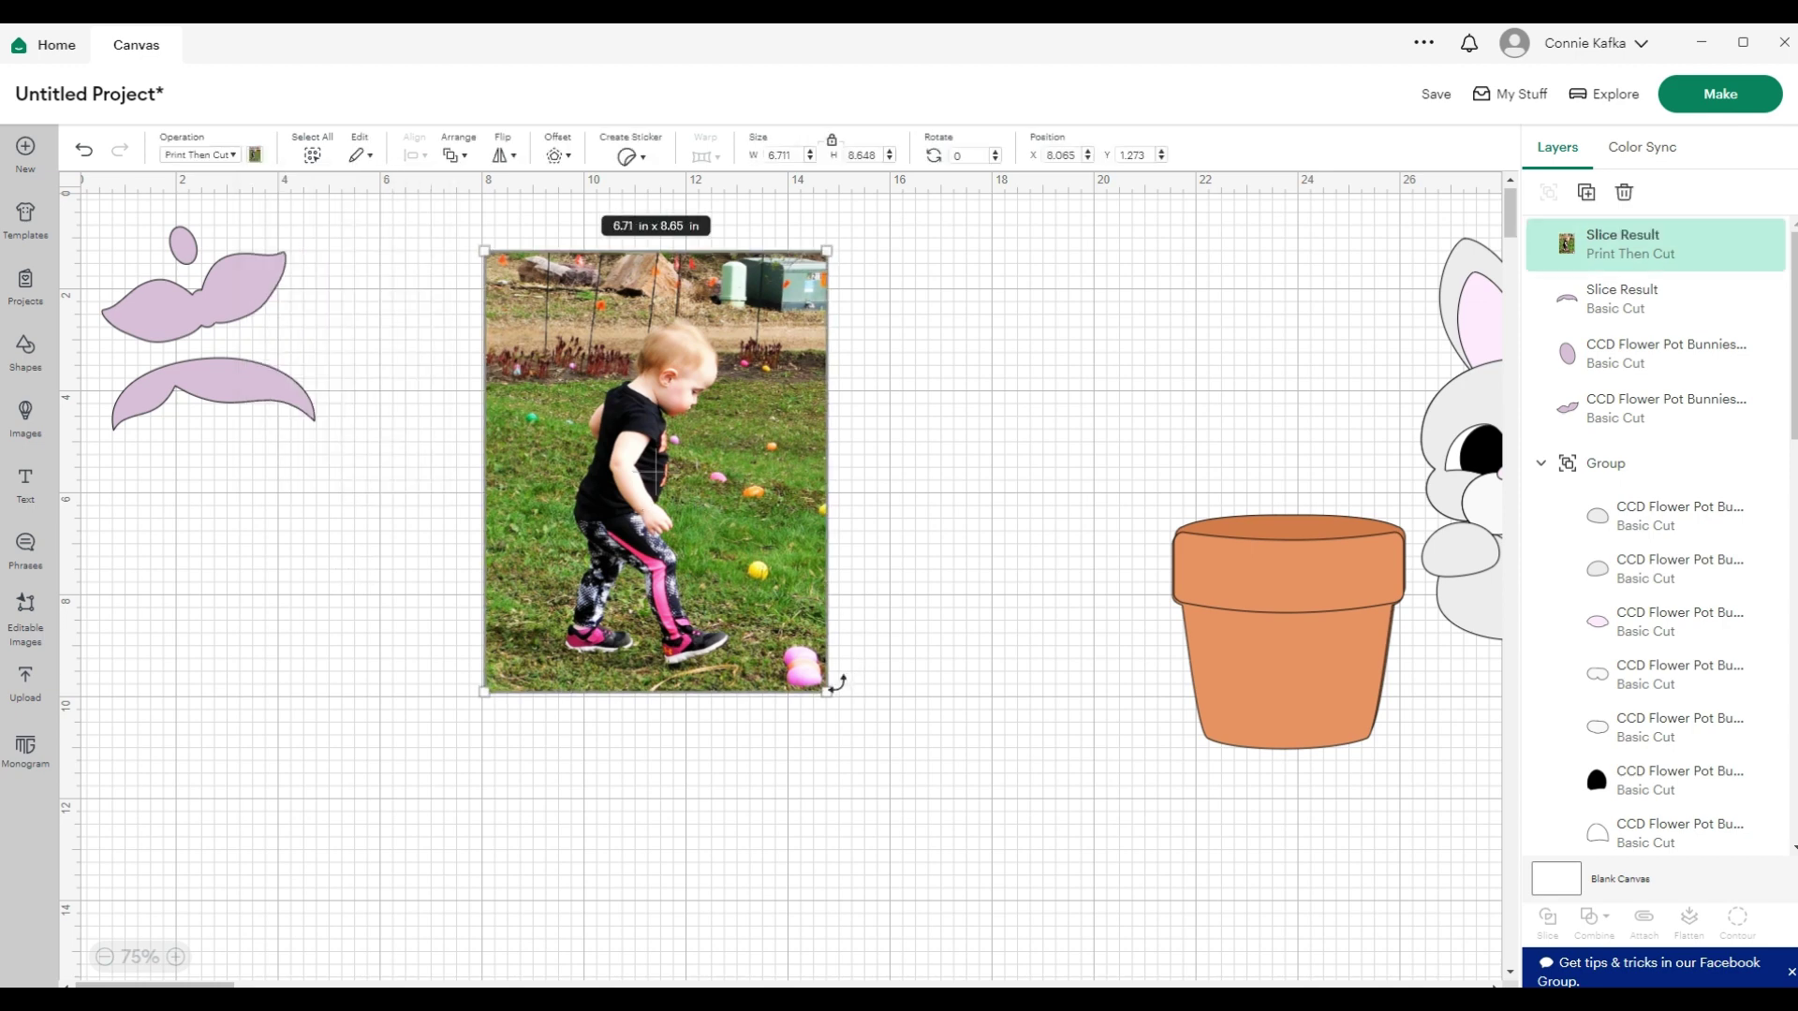
# Shrink the cropped photo to about 3.55 by 4.57 in, enlarge it to about 6.12 by 7.89 in and leave it selected
pyautogui.moveTo(827, 692); pyautogui.dragTo(665, 485)
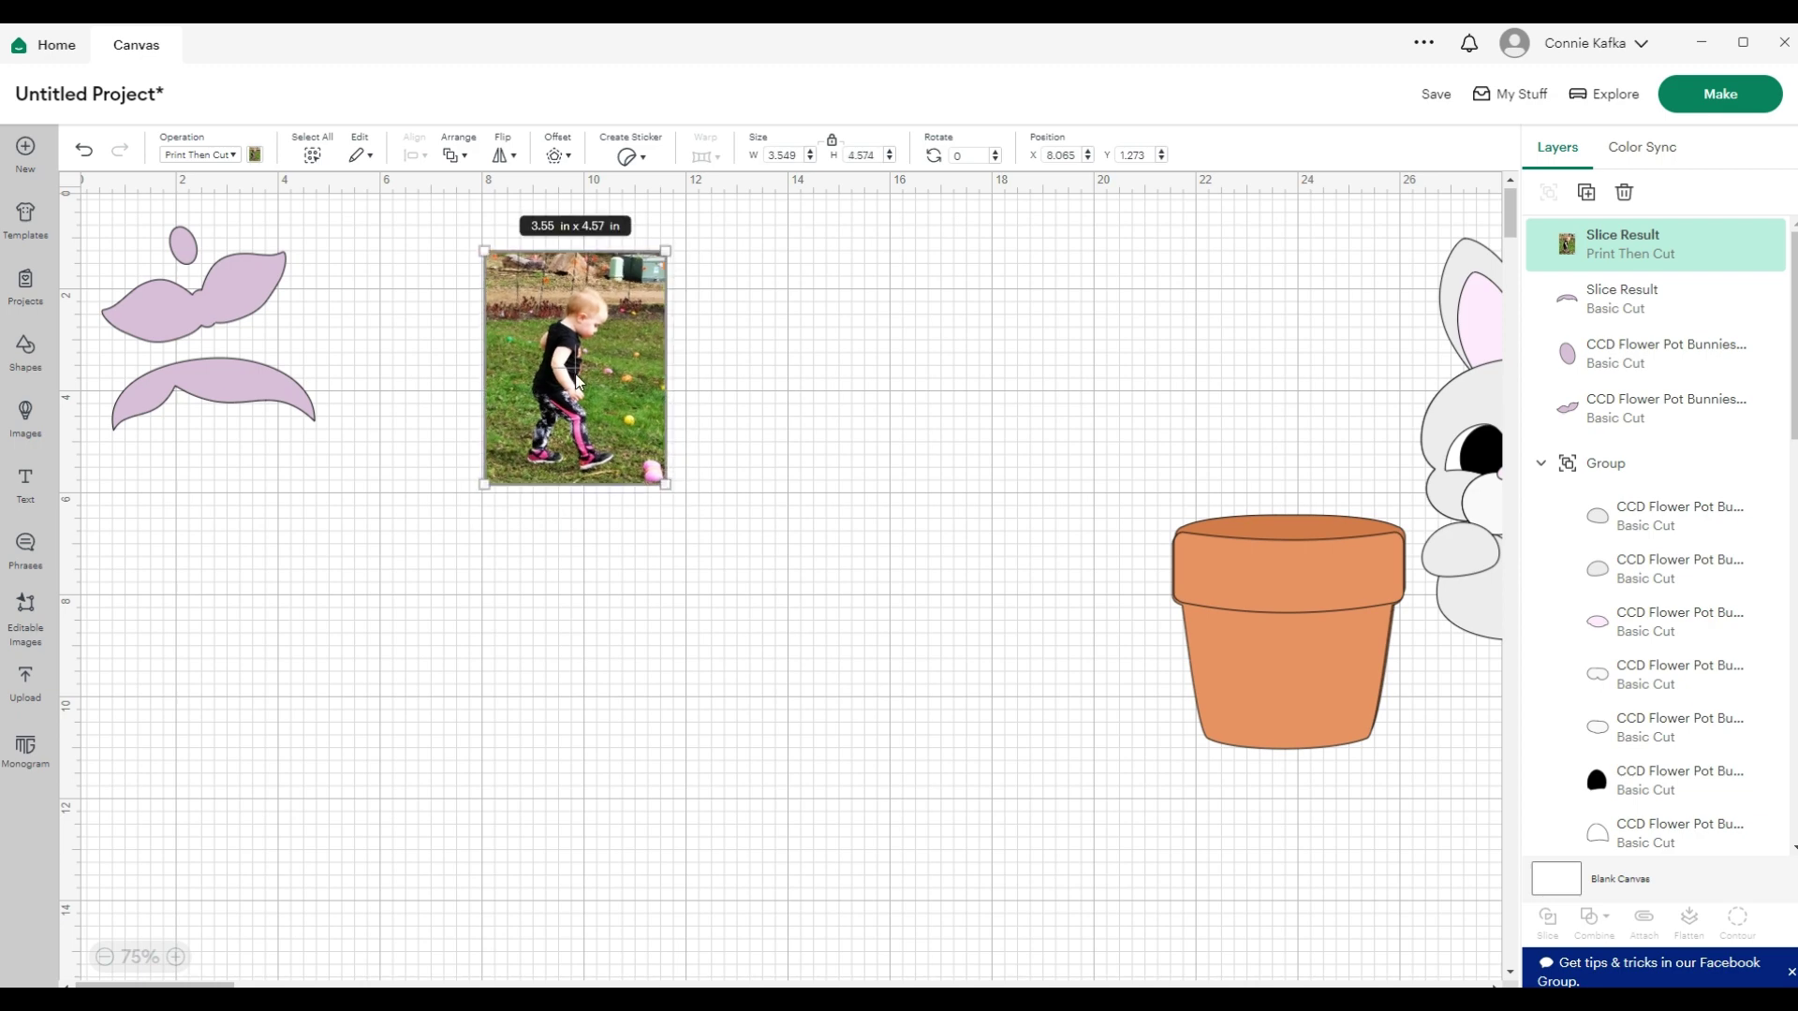
pyautogui.moveTo(671, 485); pyautogui.dragTo(795, 652)
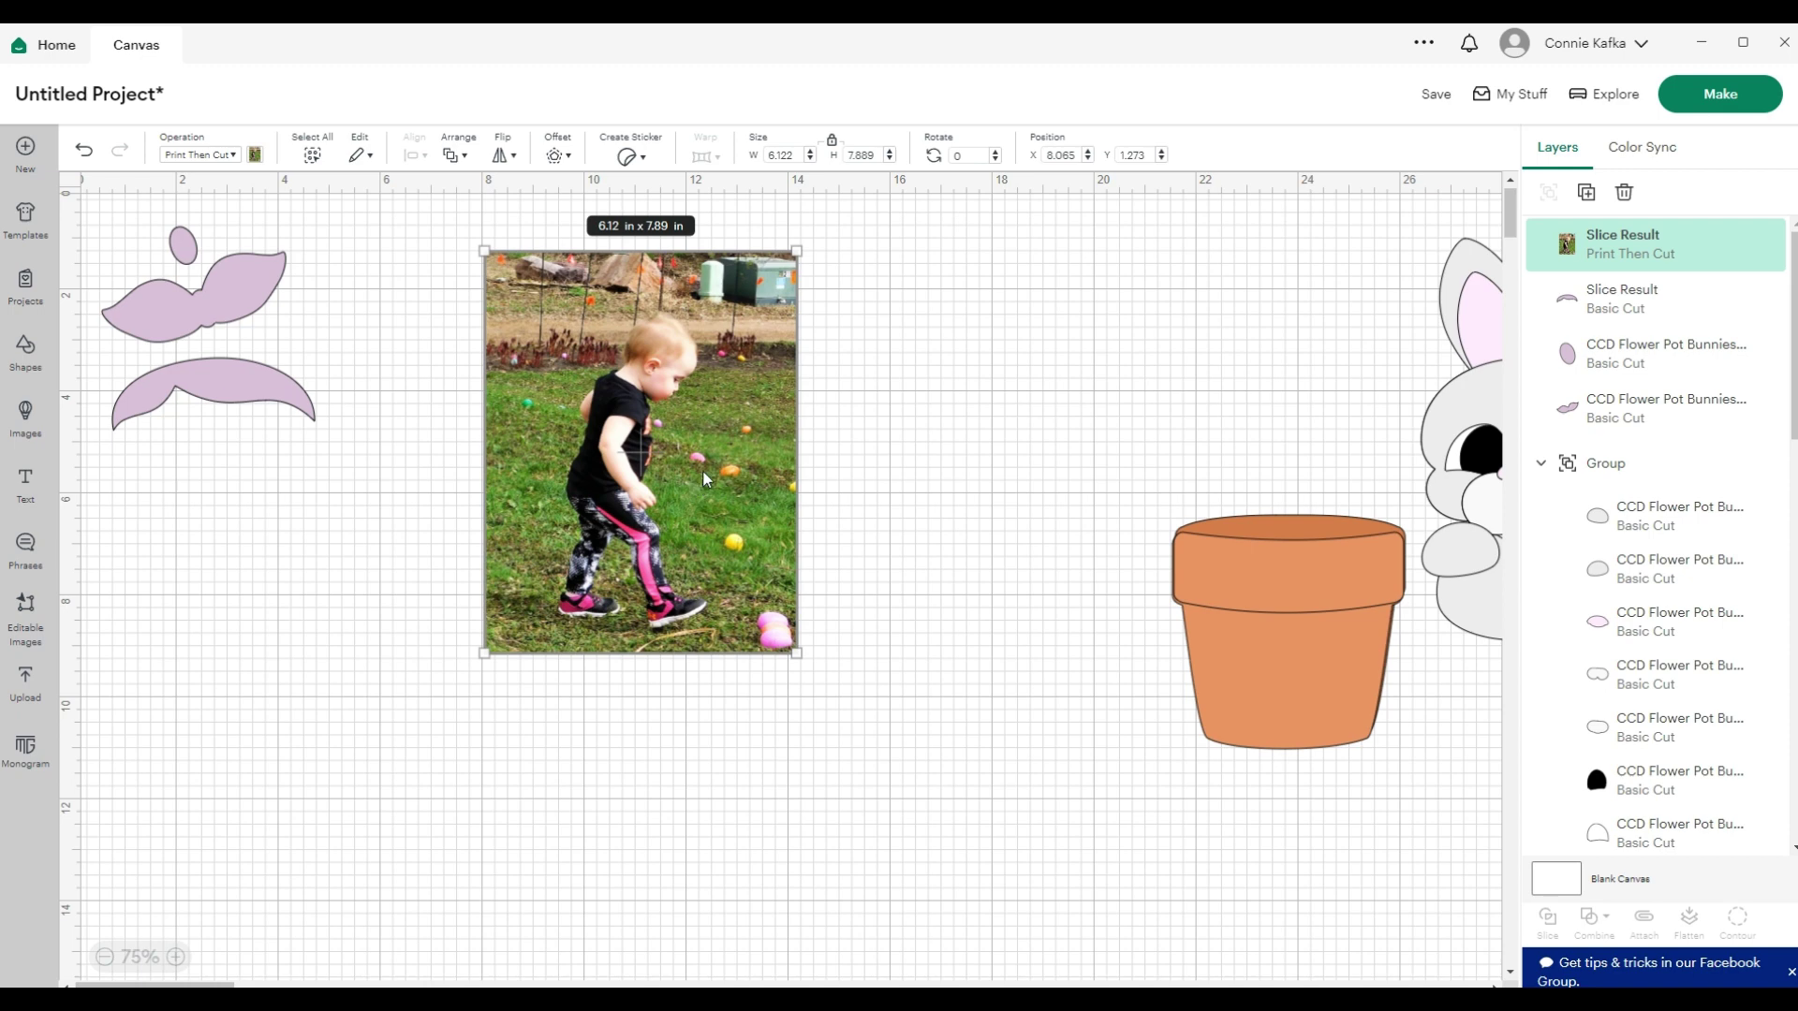
pyautogui.click(23, 367)
pyautogui.click(670, 714)
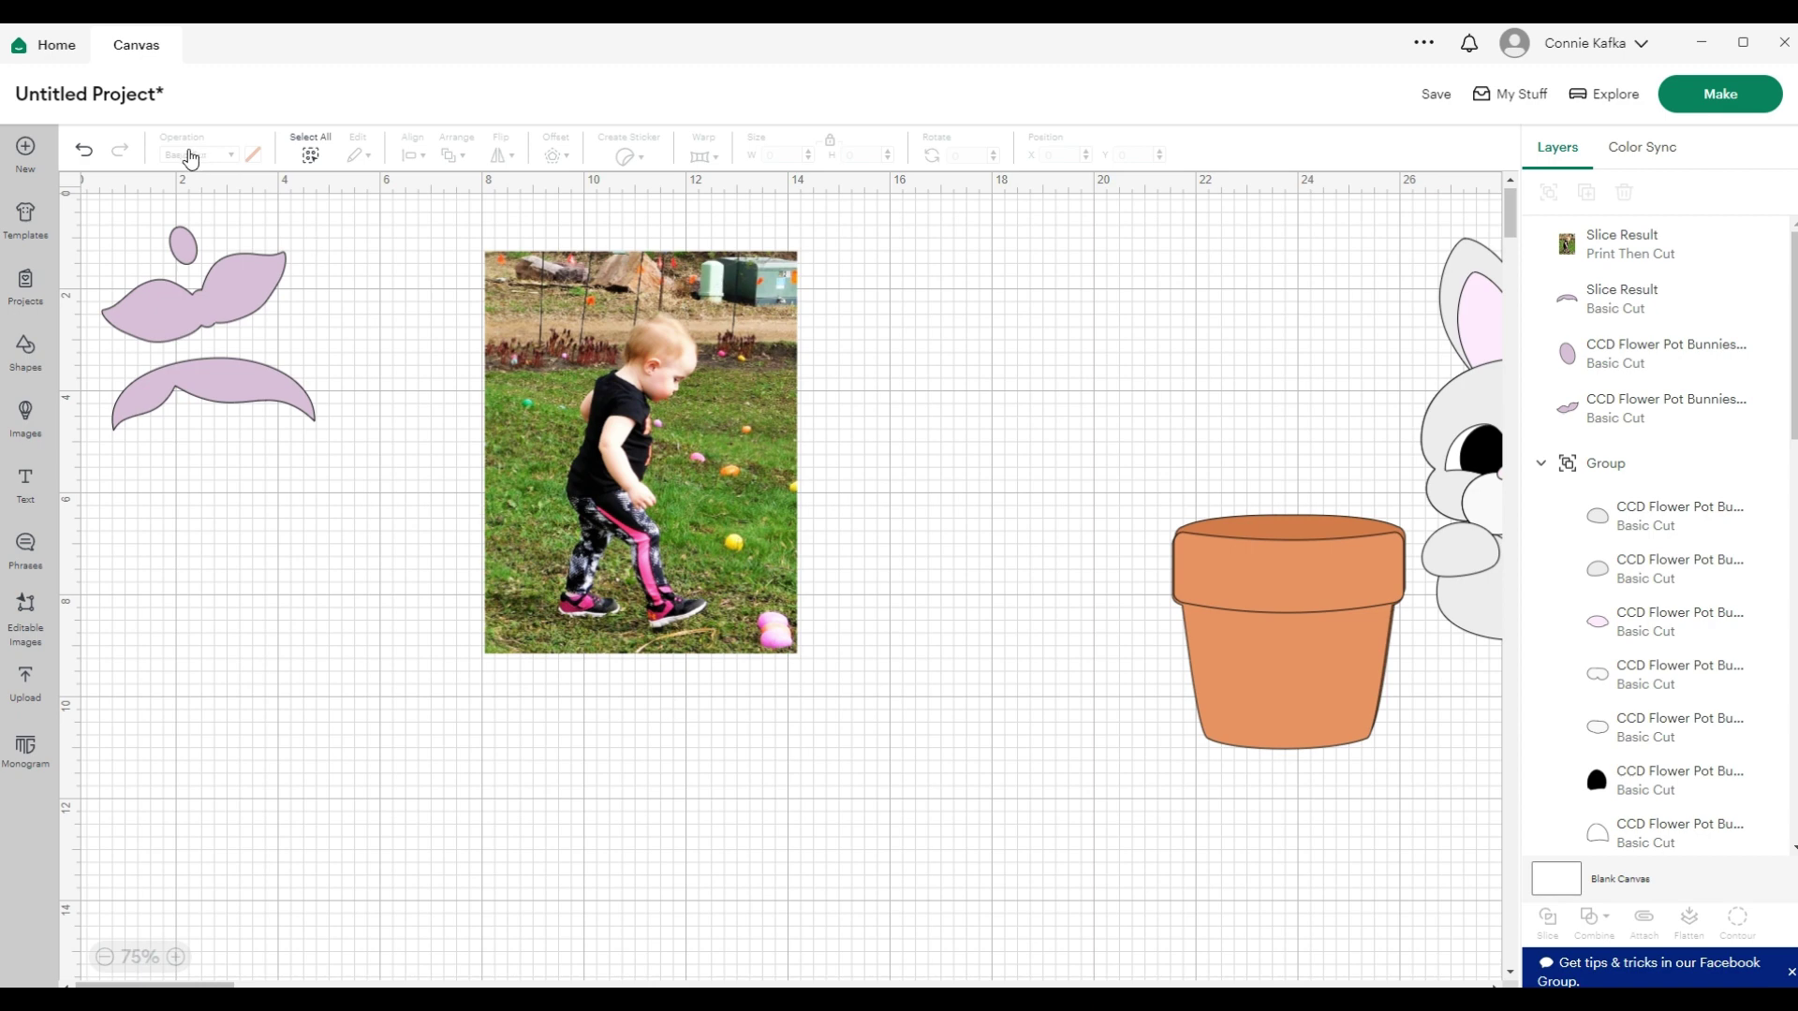
pyautogui.click(609, 340)
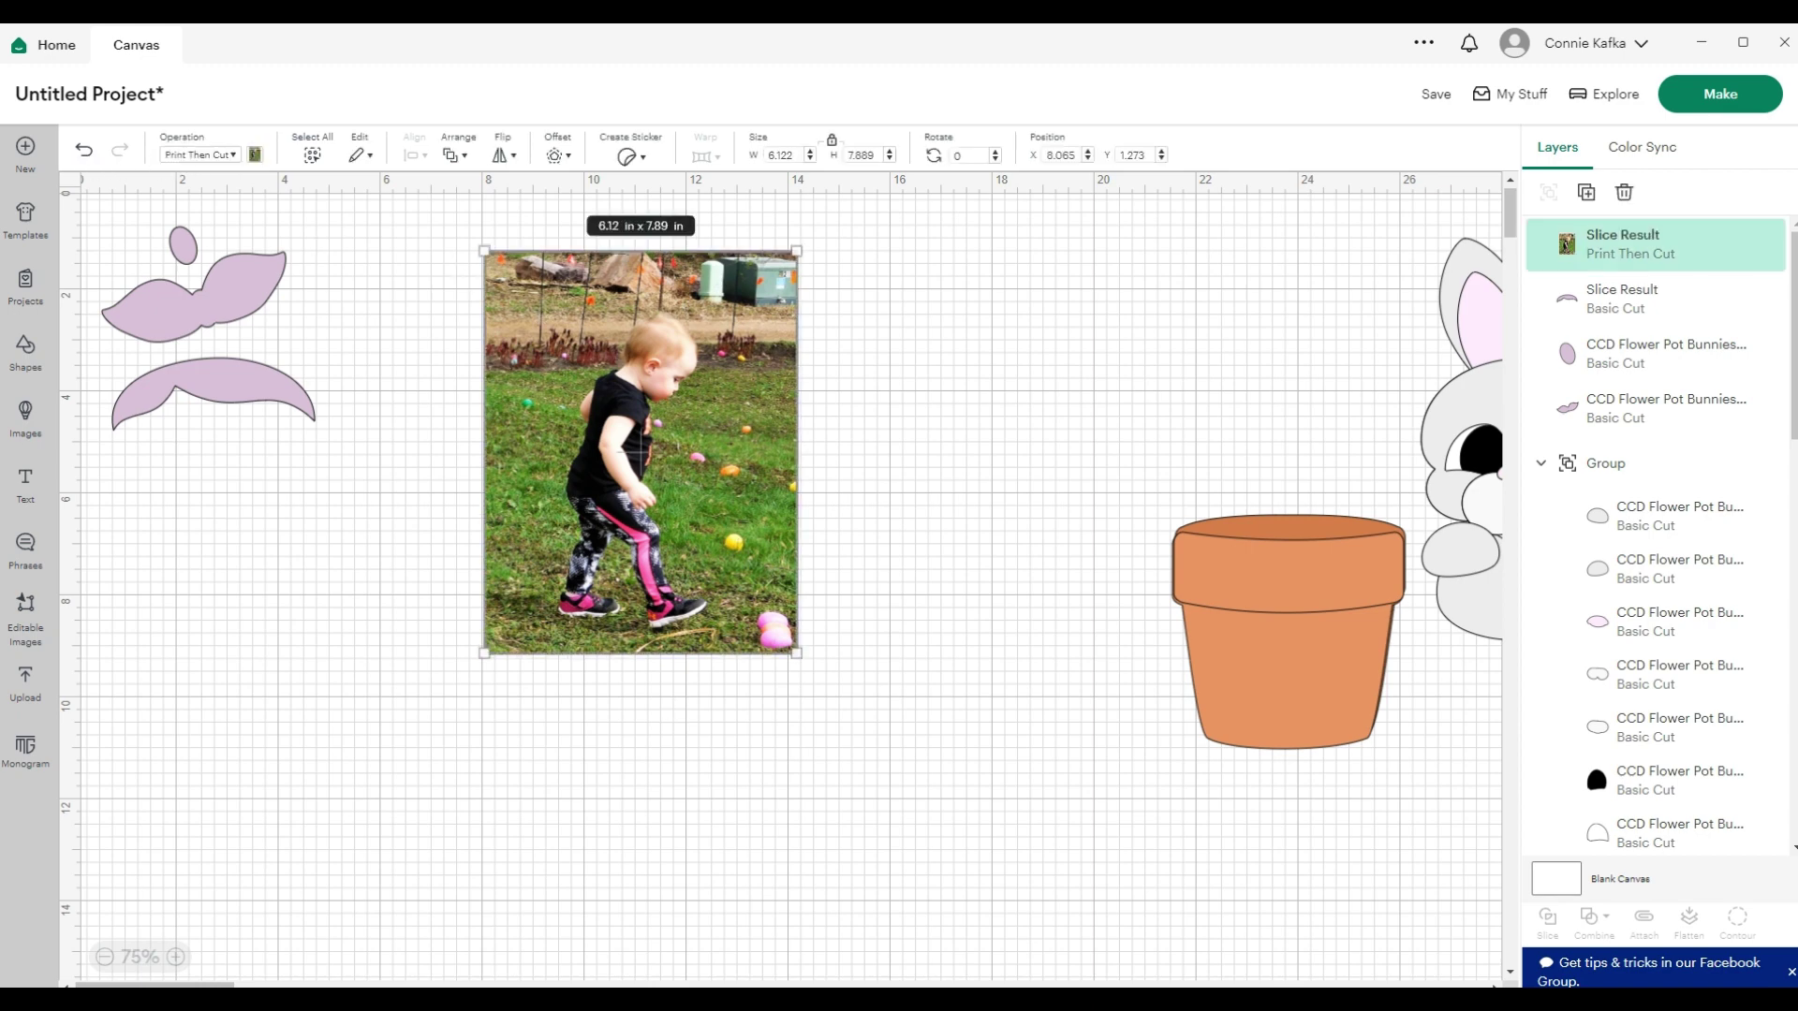
# Add another copy of the uploaded toddler egg-hunt photo, DSCN1243 (2), to the canvas
pyautogui.click(31, 688)
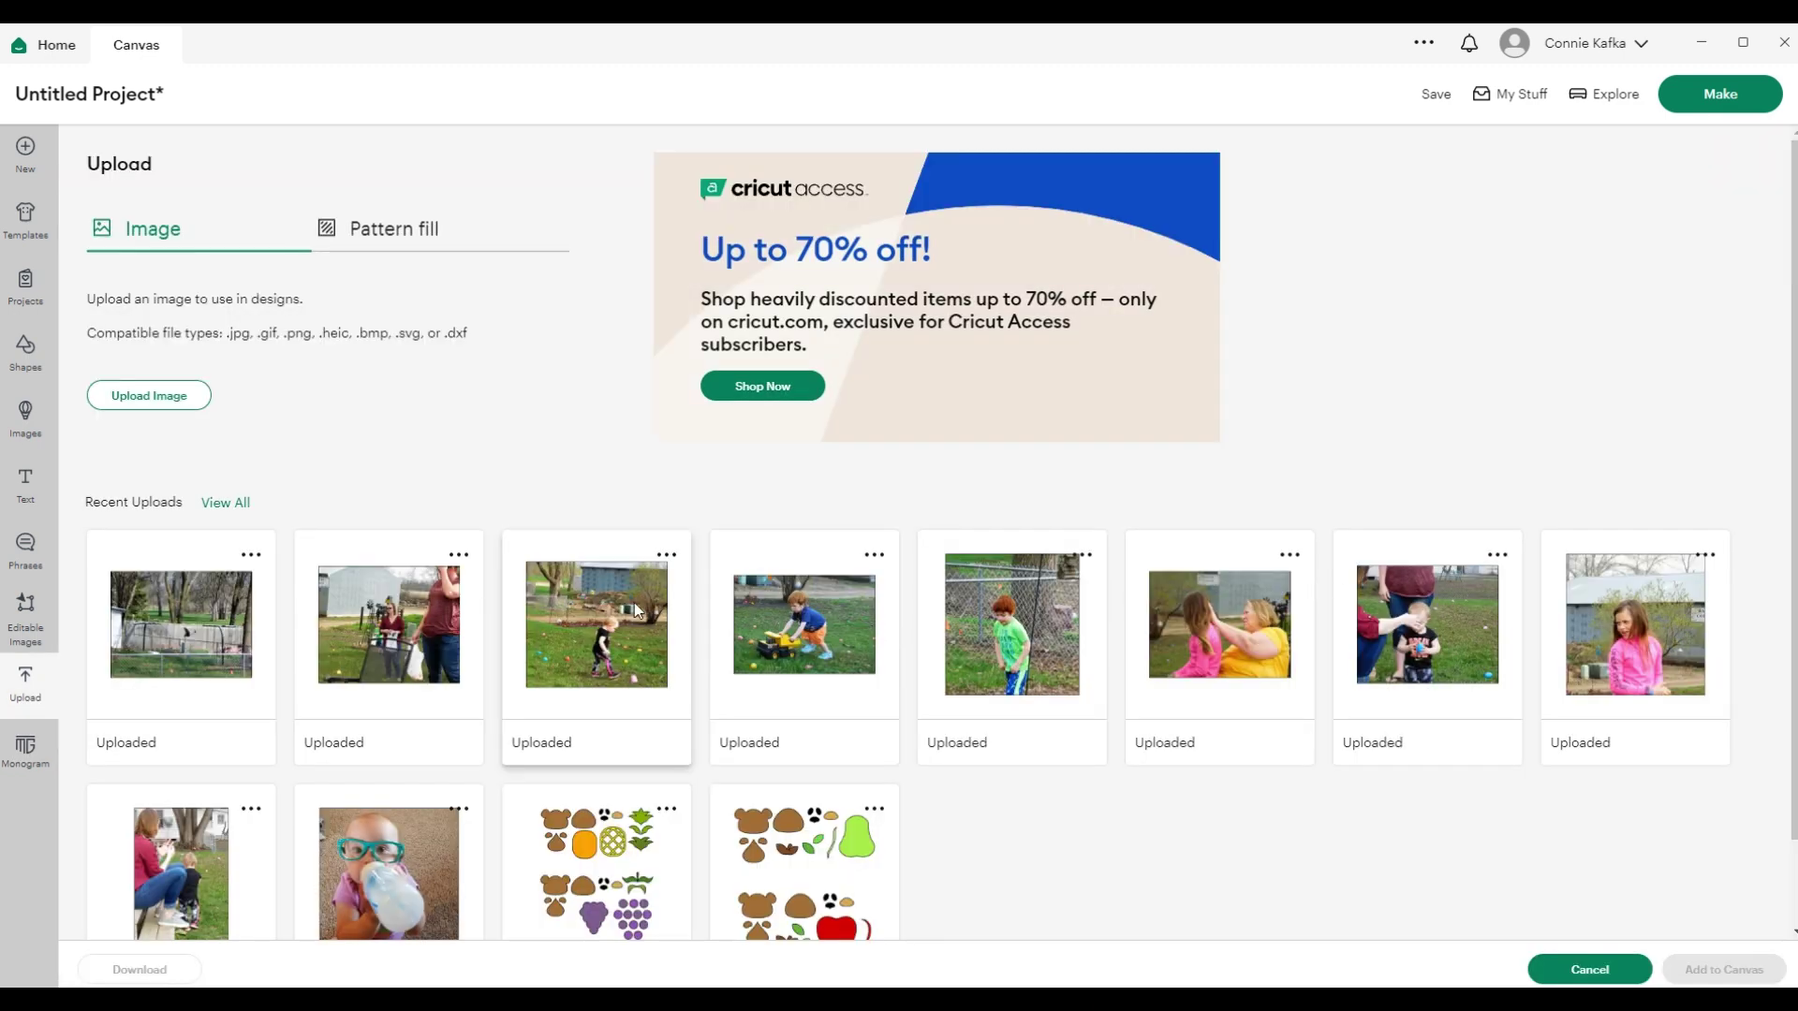
pyautogui.click(636, 611)
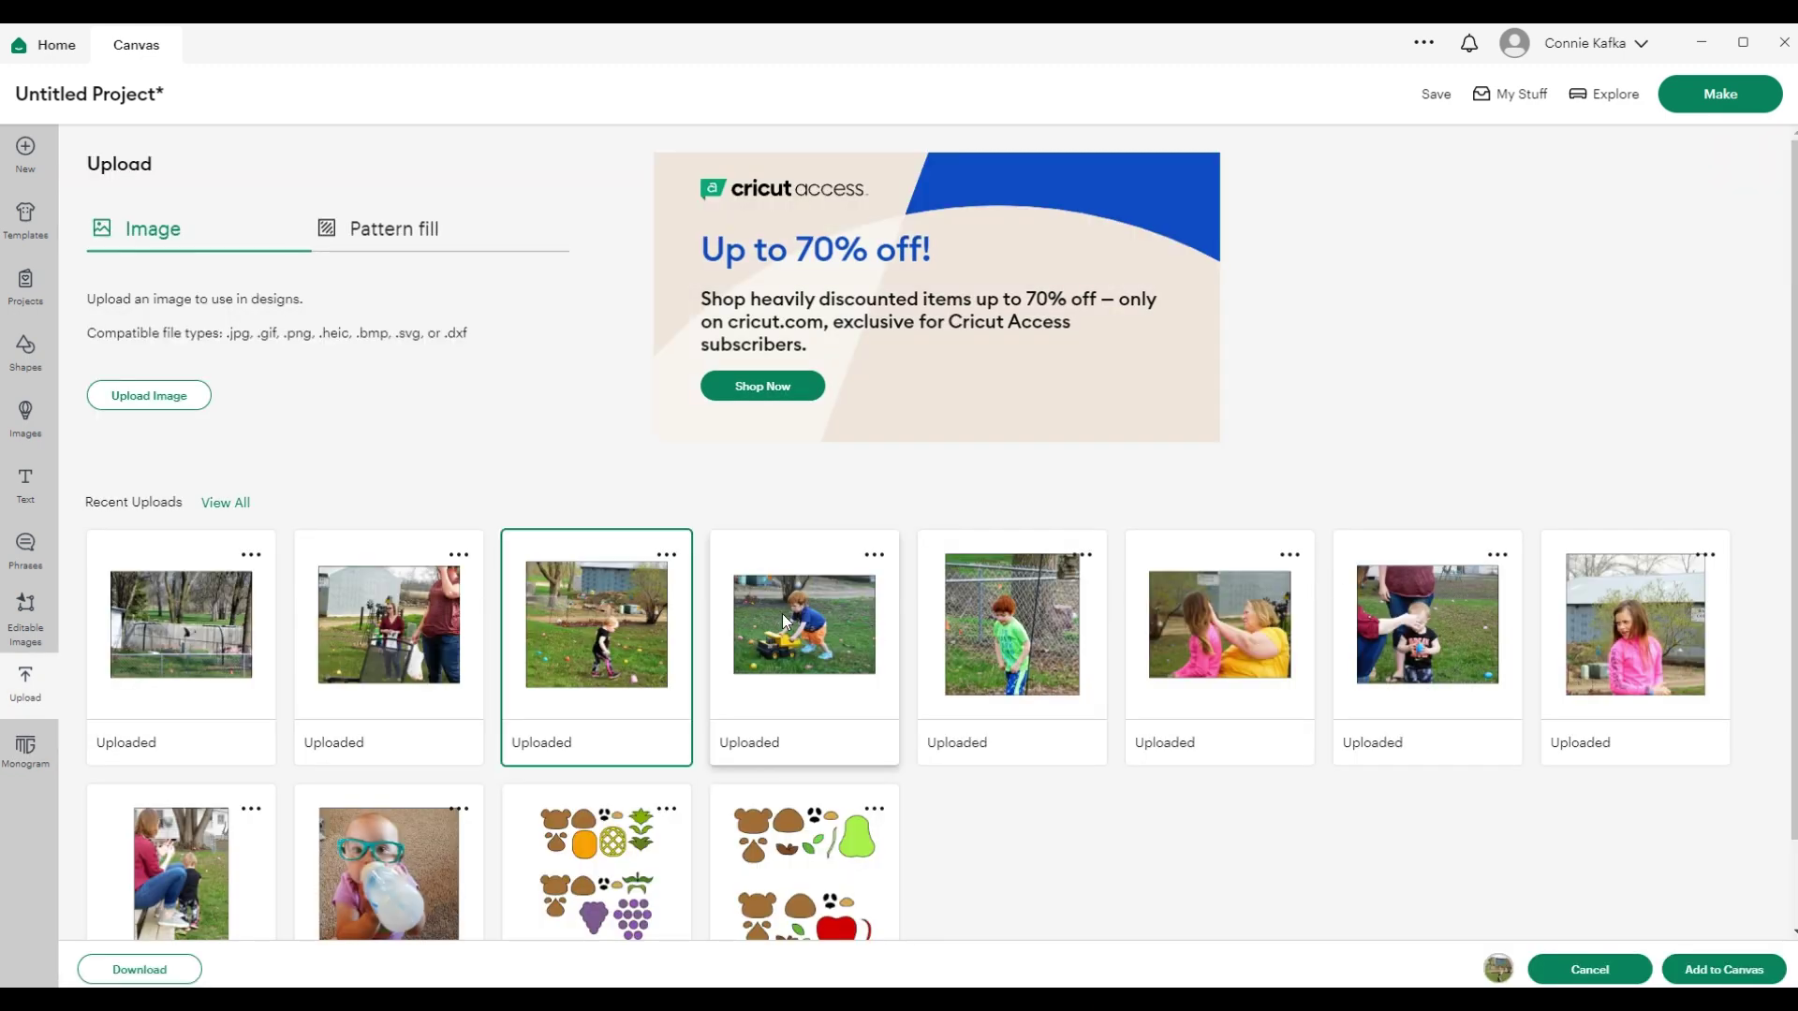
pyautogui.click(1701, 972)
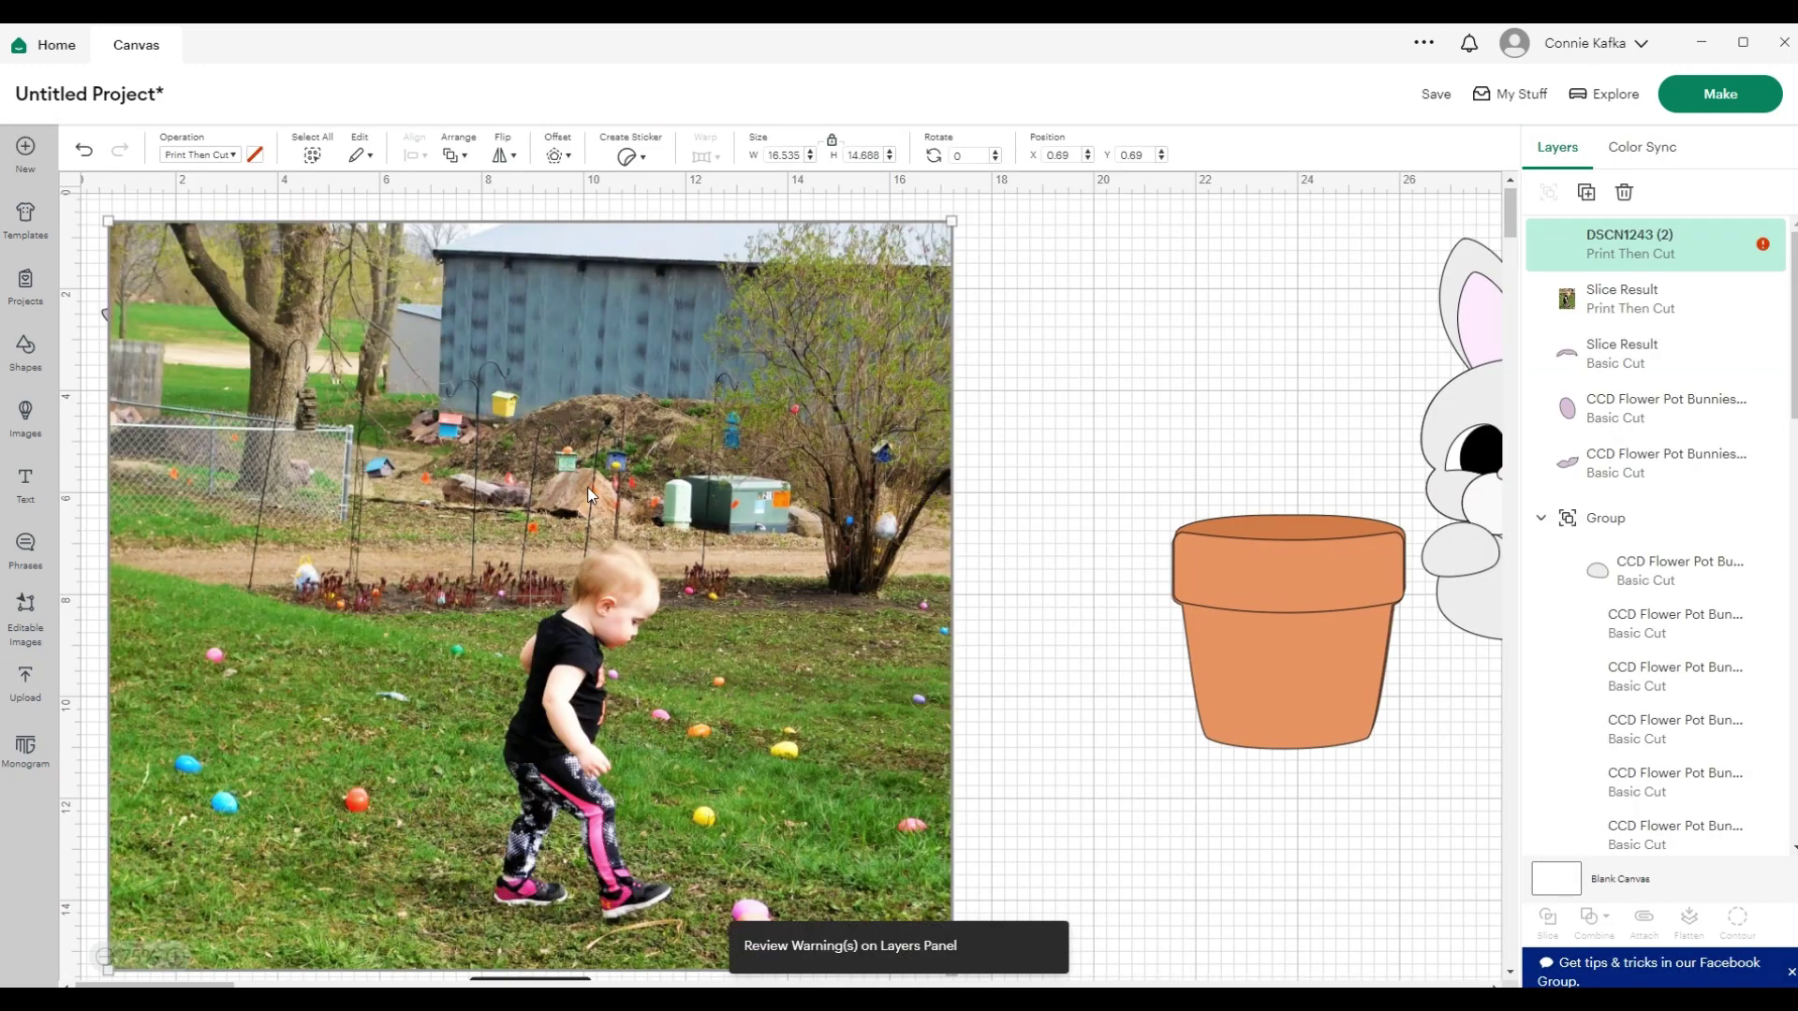
# Move the newly added egg-hunt photo down to an empty area of the canvas, clear of the flowerpot and bunny
pyautogui.moveTo(587, 485); pyautogui.dragTo(704, 755)
pyautogui.scroll(-5, 704, 754)
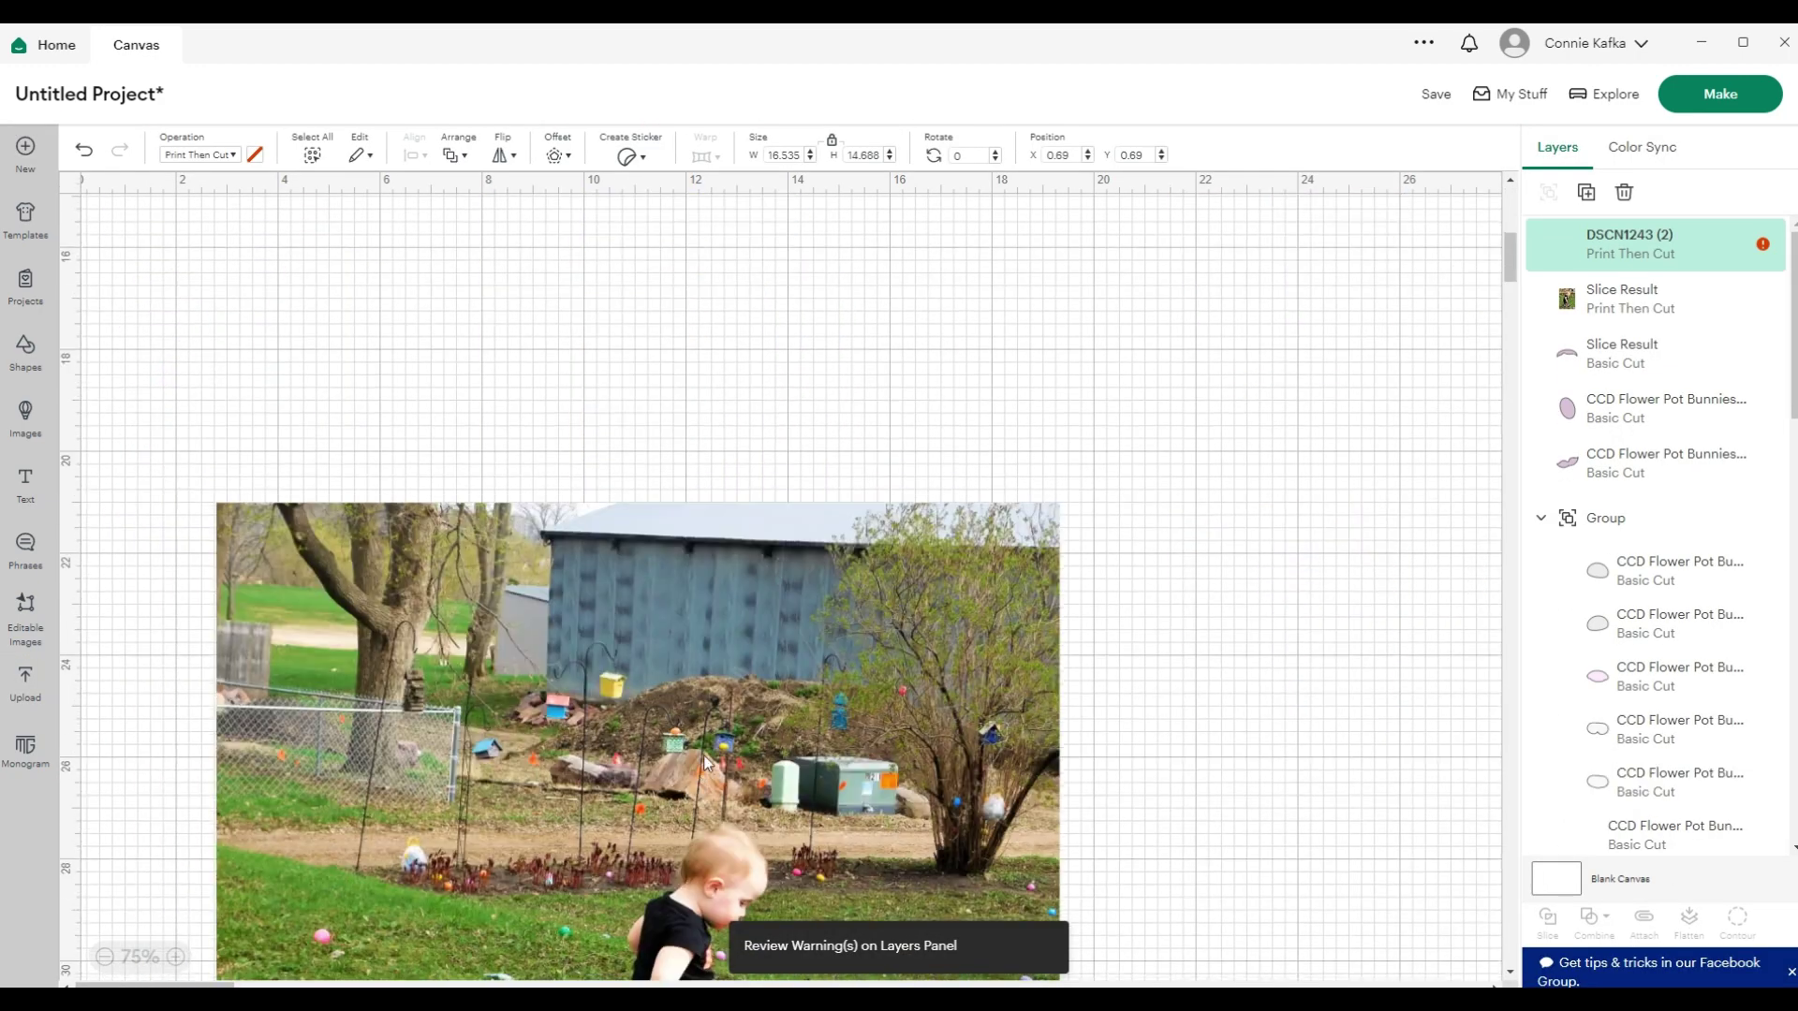
pyautogui.click(704, 755)
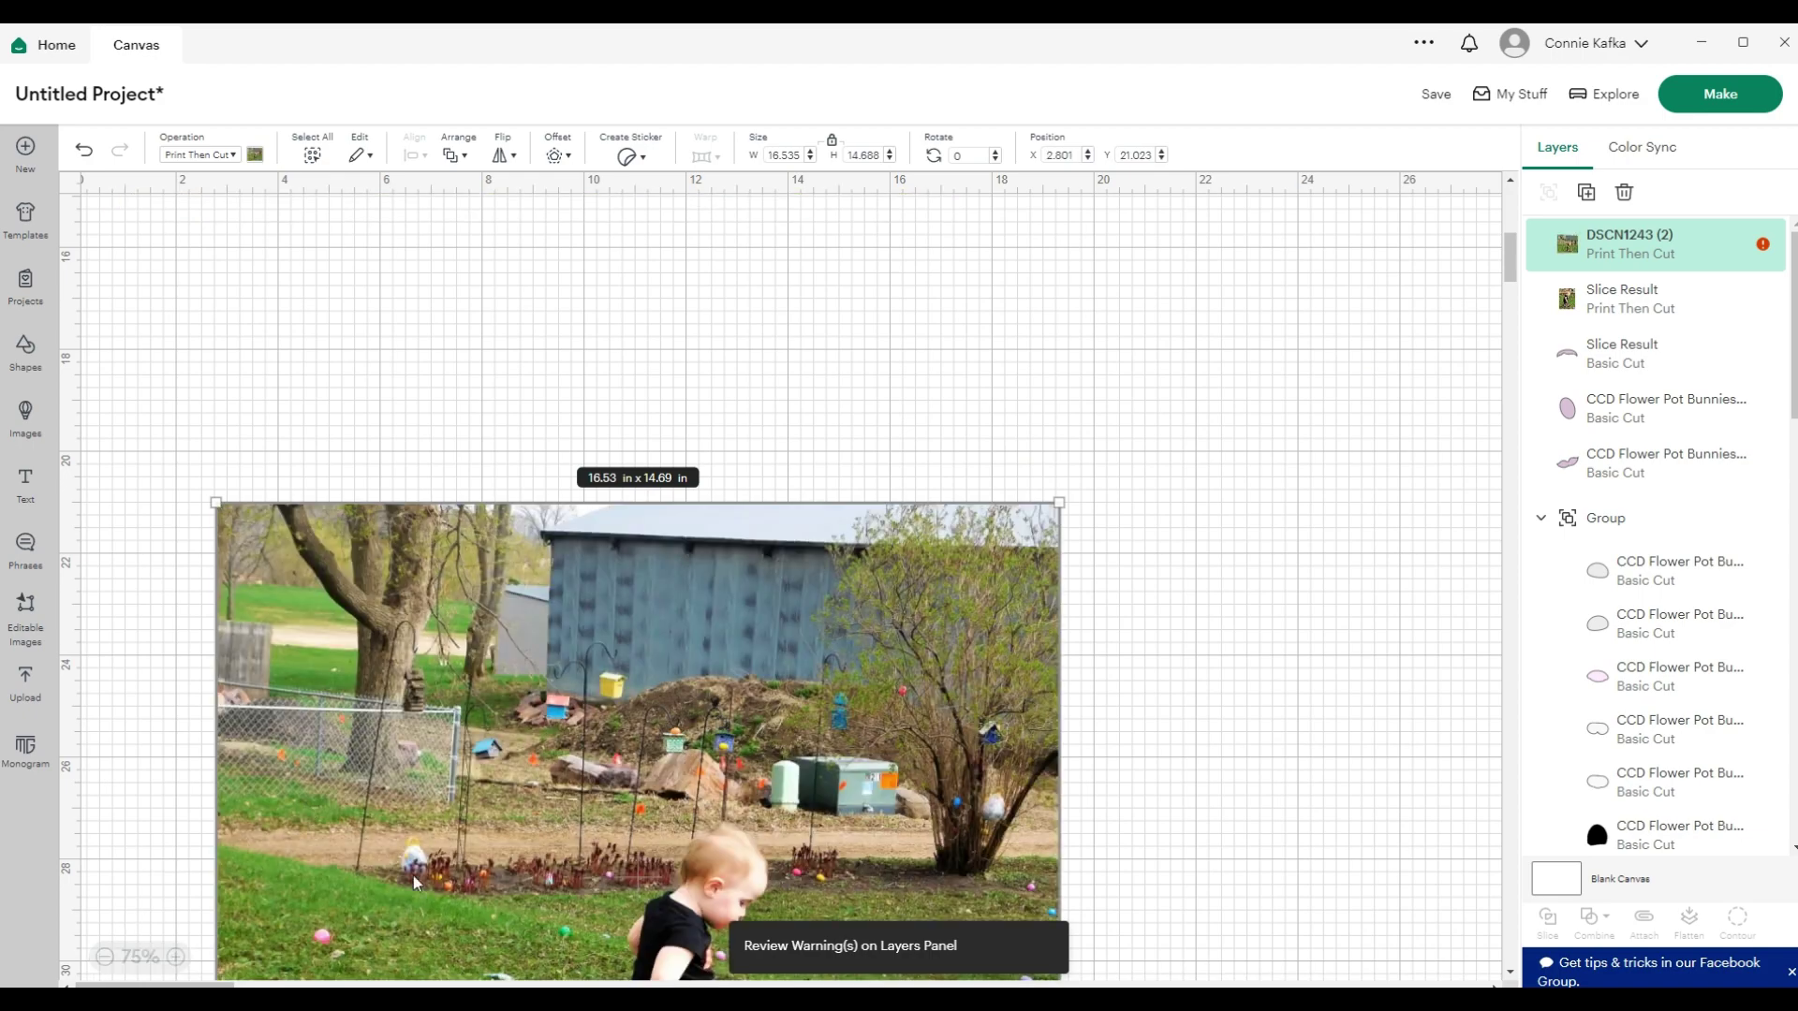
pyautogui.moveTo(479, 975); pyautogui.dragTo(641, 671)
pyautogui.click(105, 956)
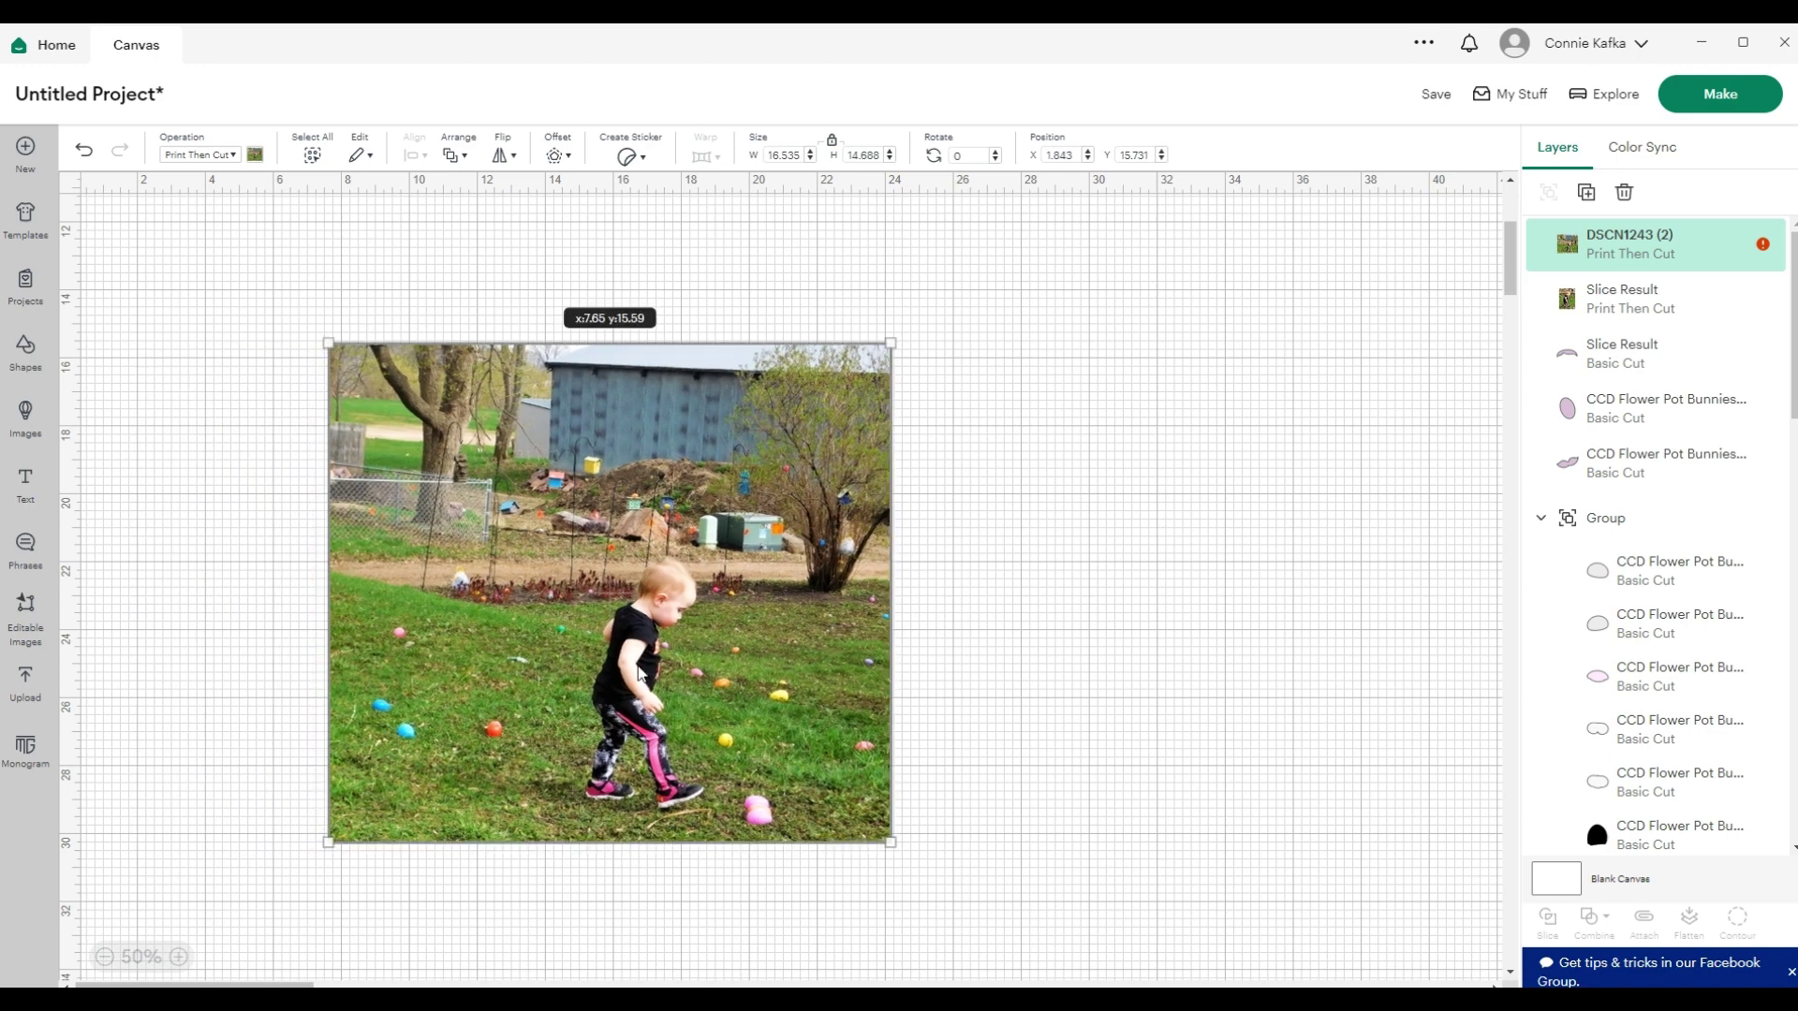
# Add a circle, enlarge it to 8.5 by 8.5 in and position it over the toddler in the photo
pyautogui.click(26, 356)
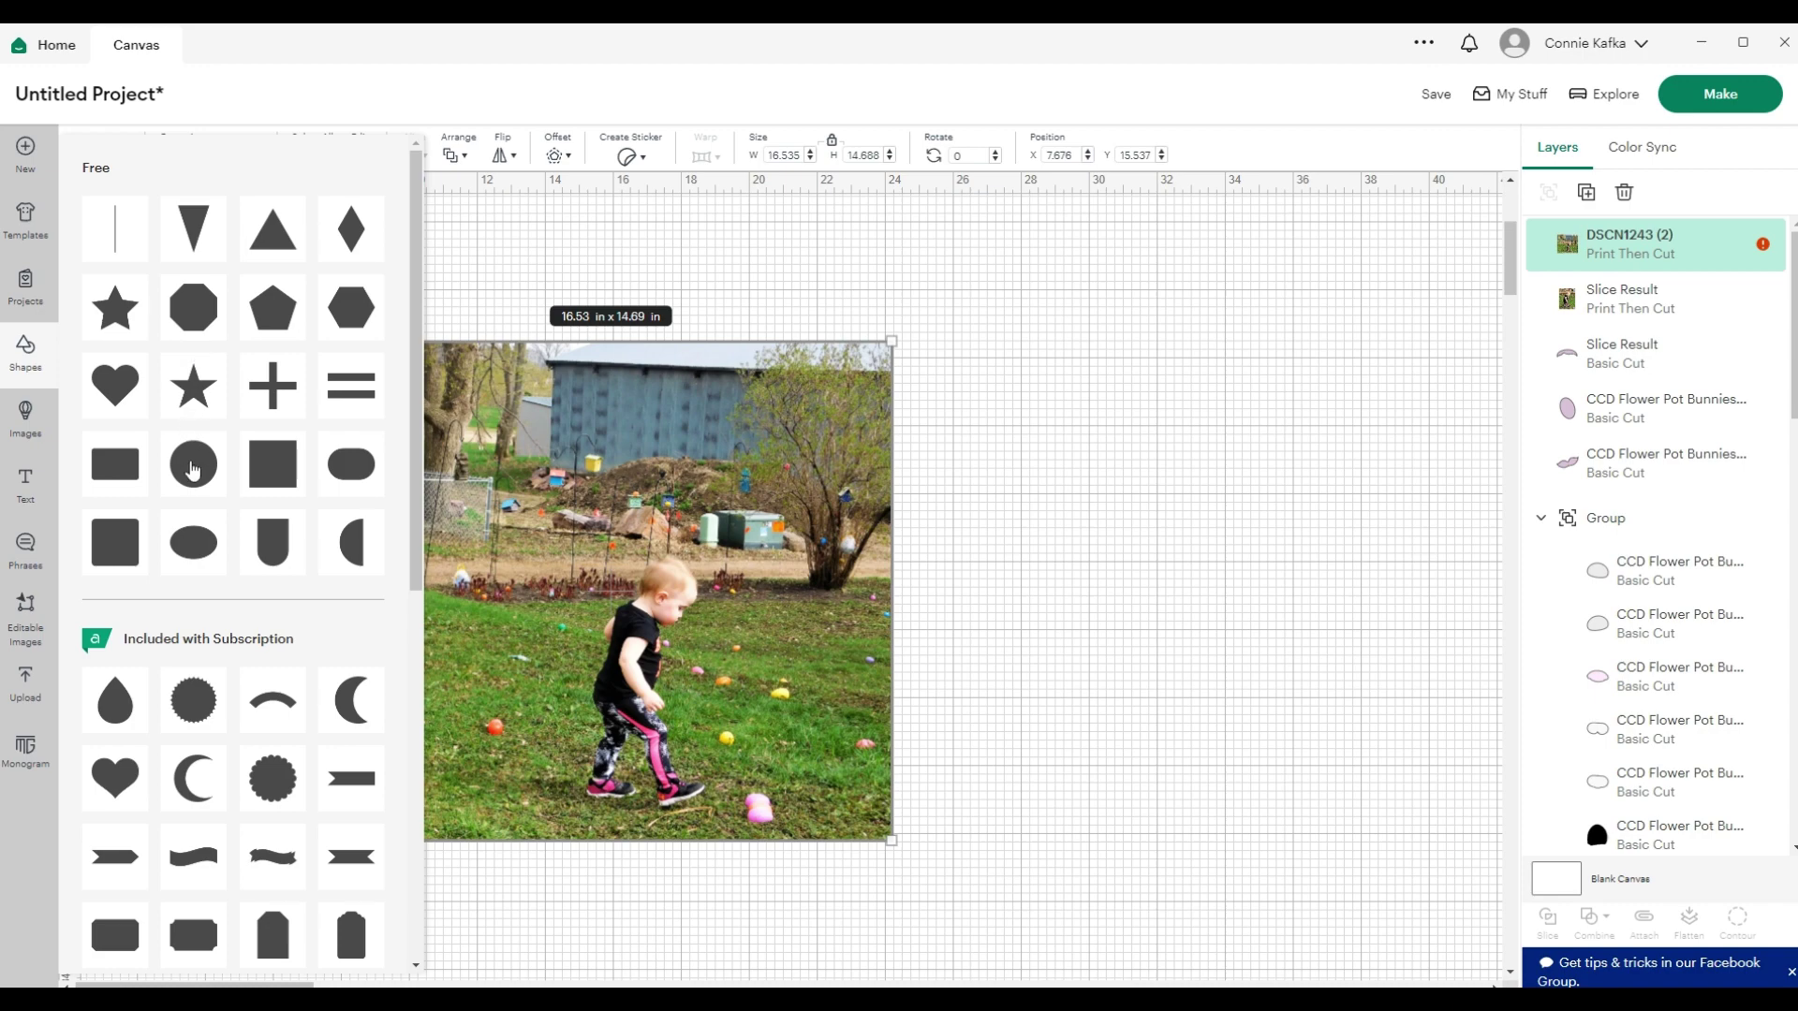
pyautogui.click(192, 463)
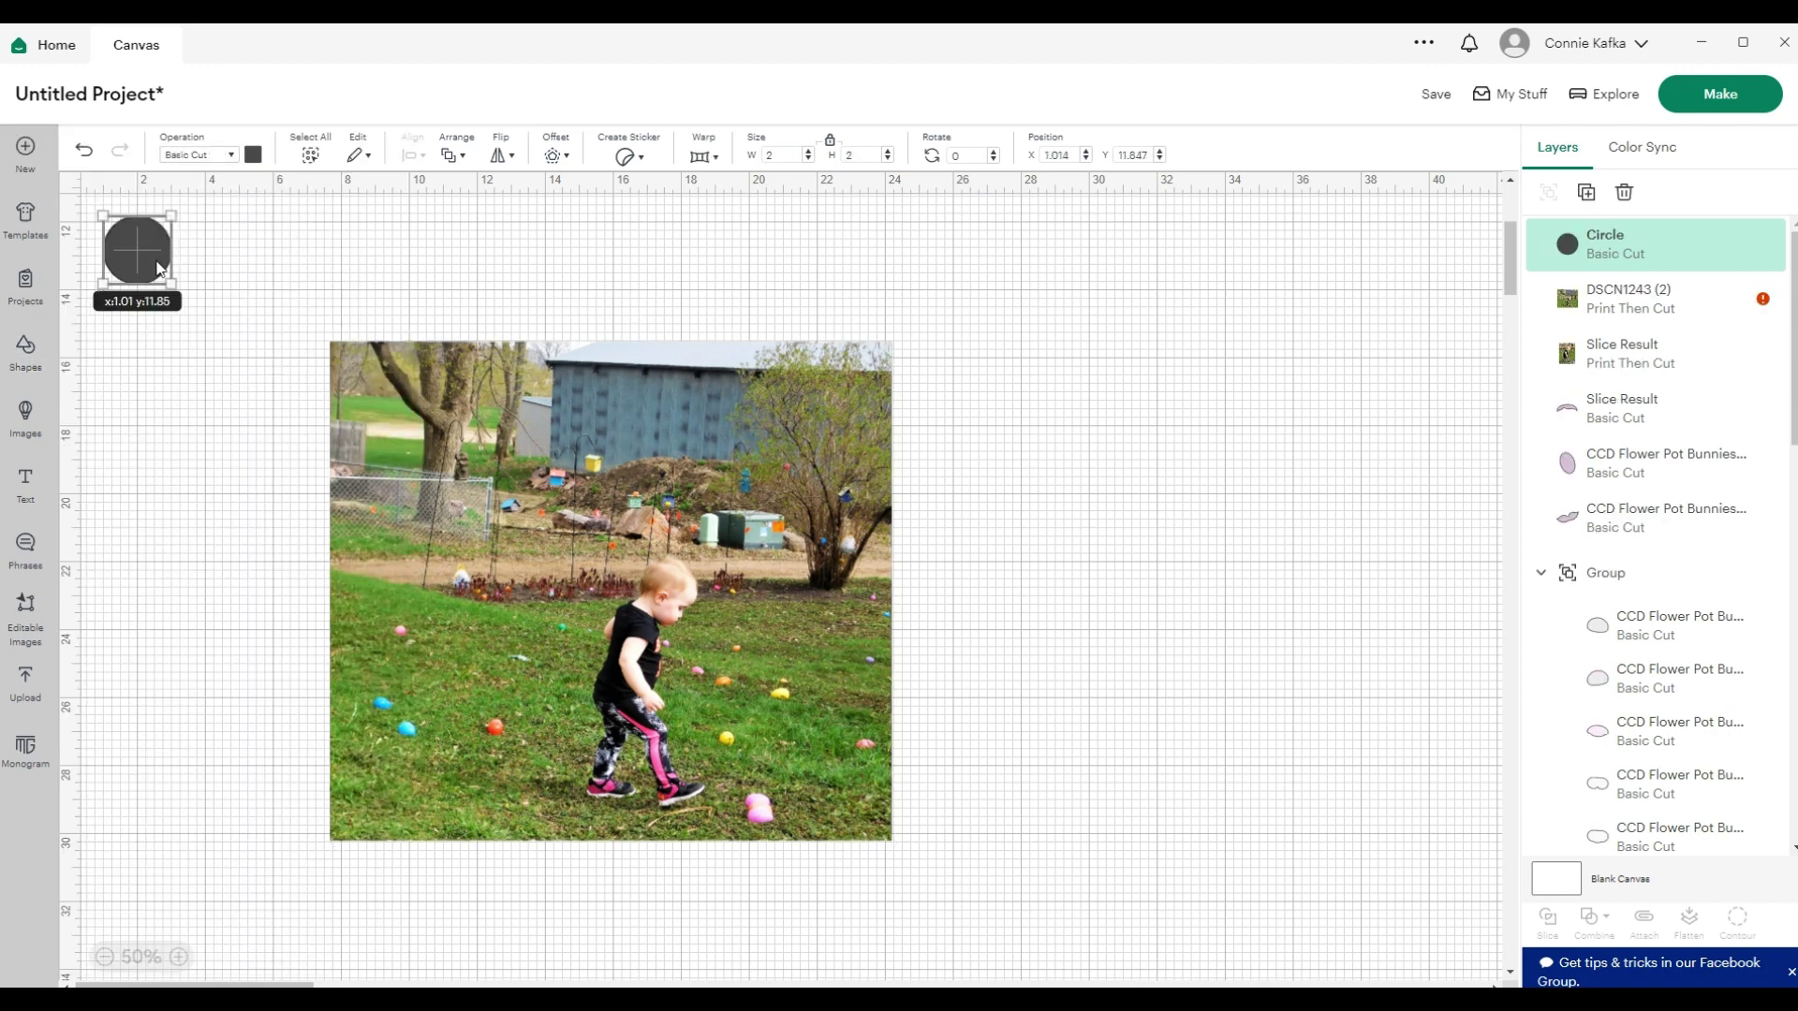
pyautogui.moveTo(158, 266); pyautogui.dragTo(825, 784)
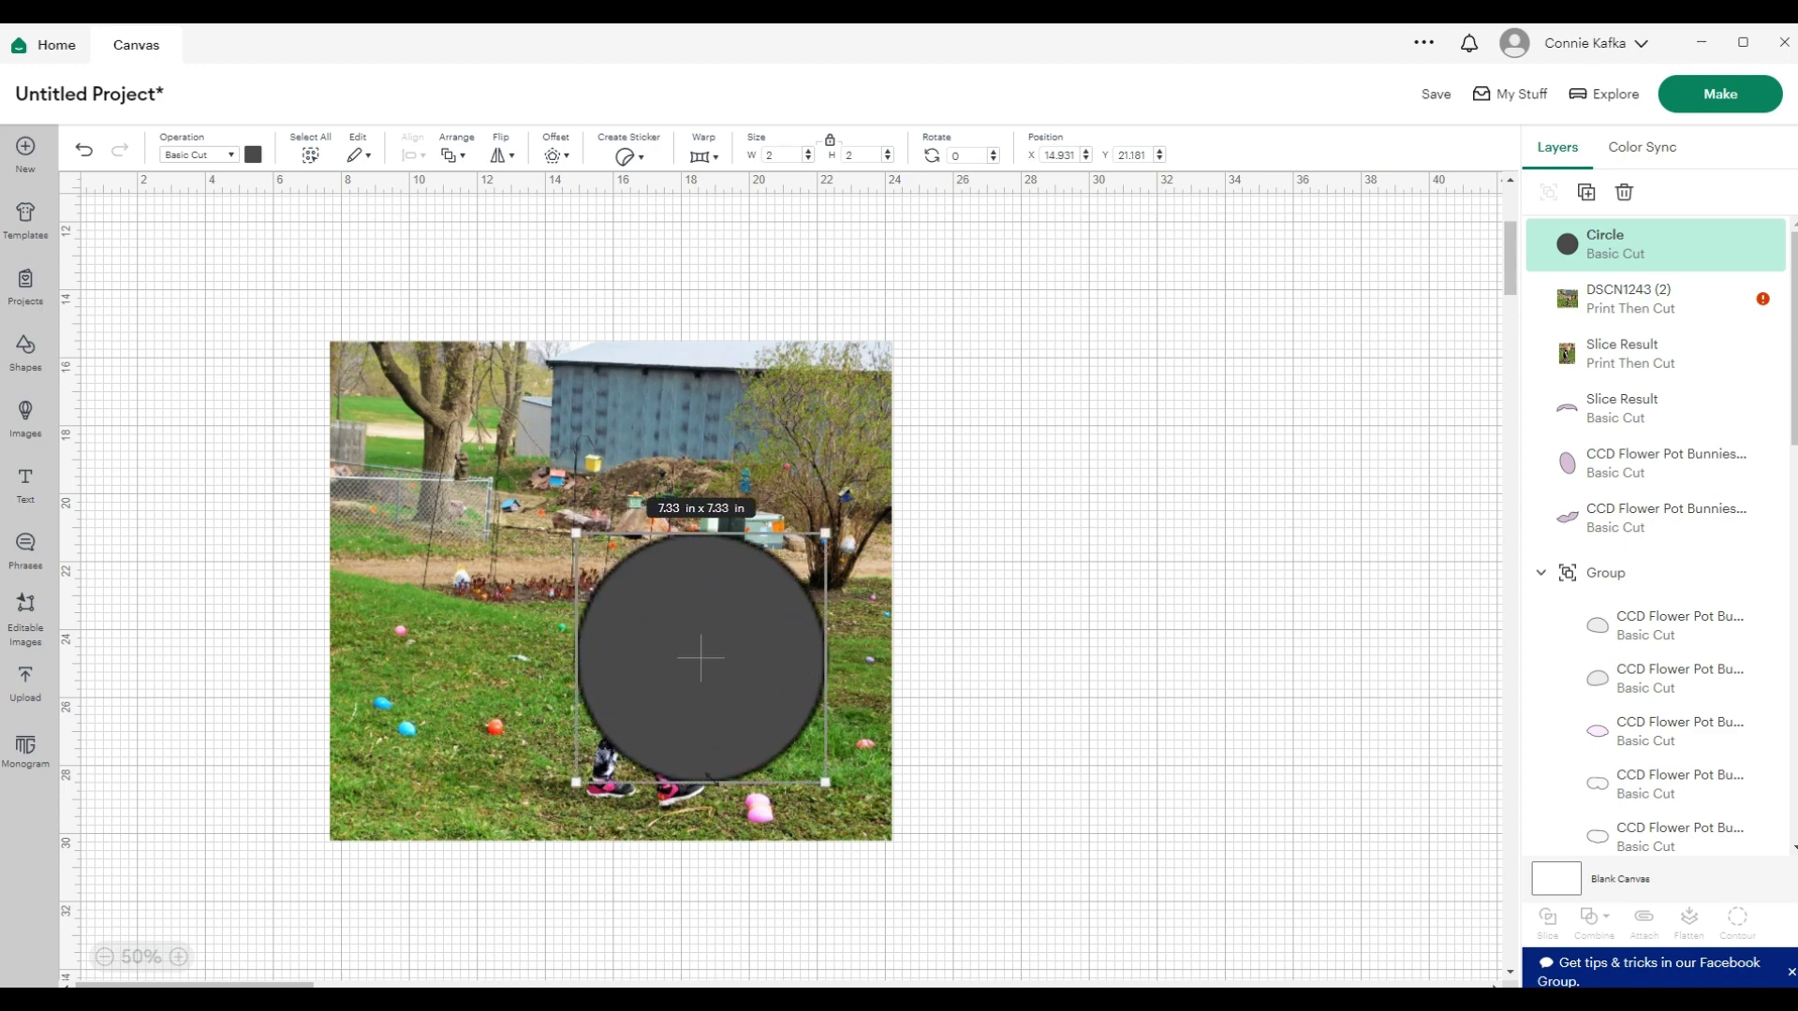
pyautogui.moveTo(730, 689); pyautogui.dragTo(681, 698)
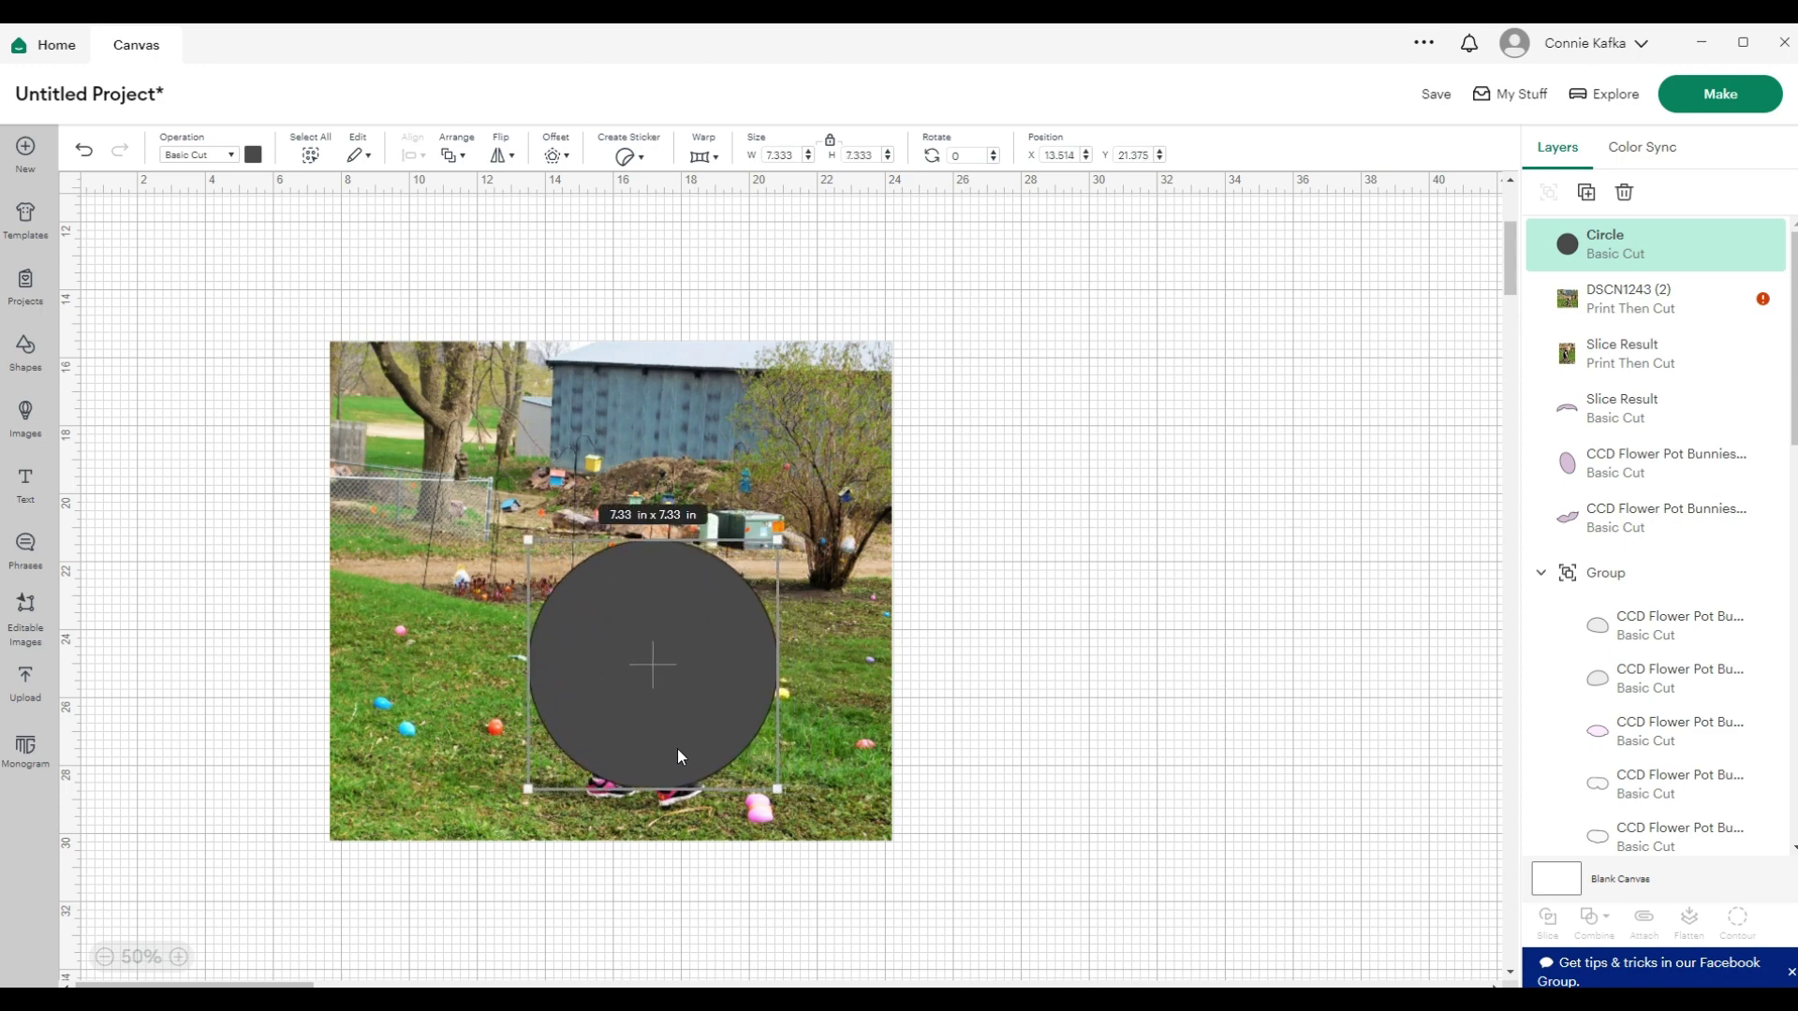
pyautogui.moveTo(778, 789); pyautogui.dragTo(818, 830)
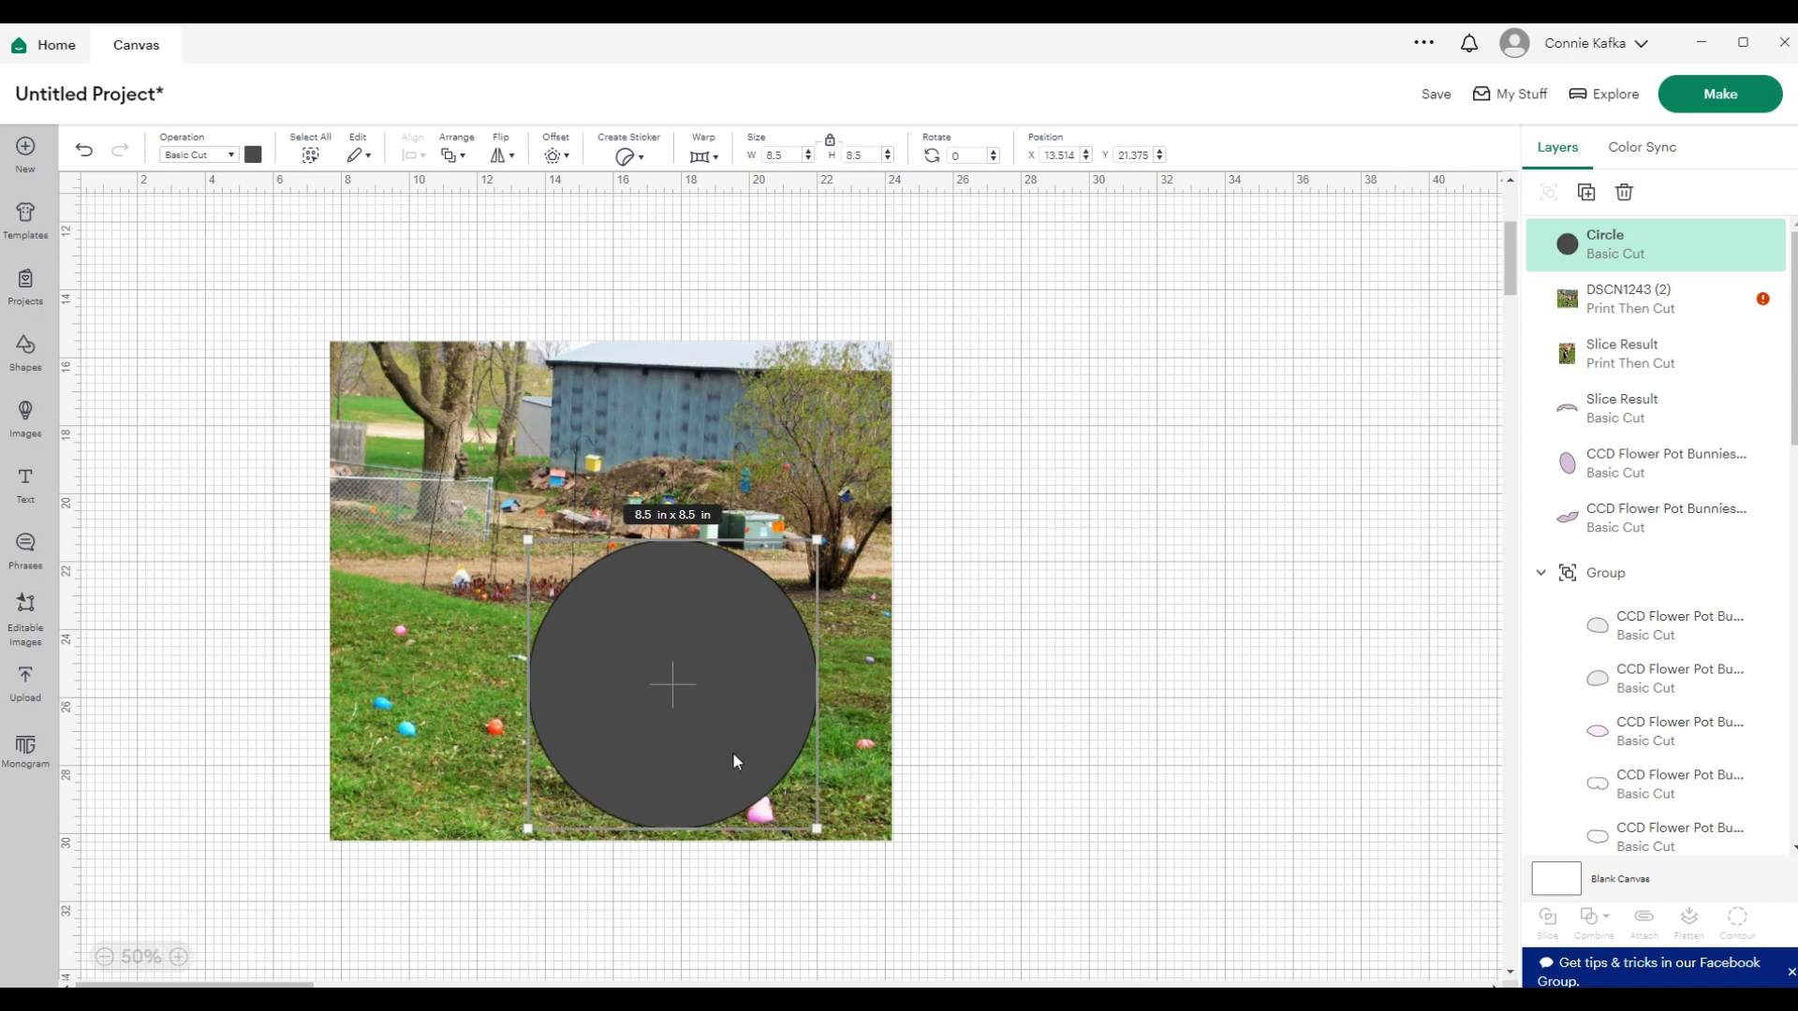
pyautogui.moveTo(732, 751); pyautogui.dragTo(714, 753)
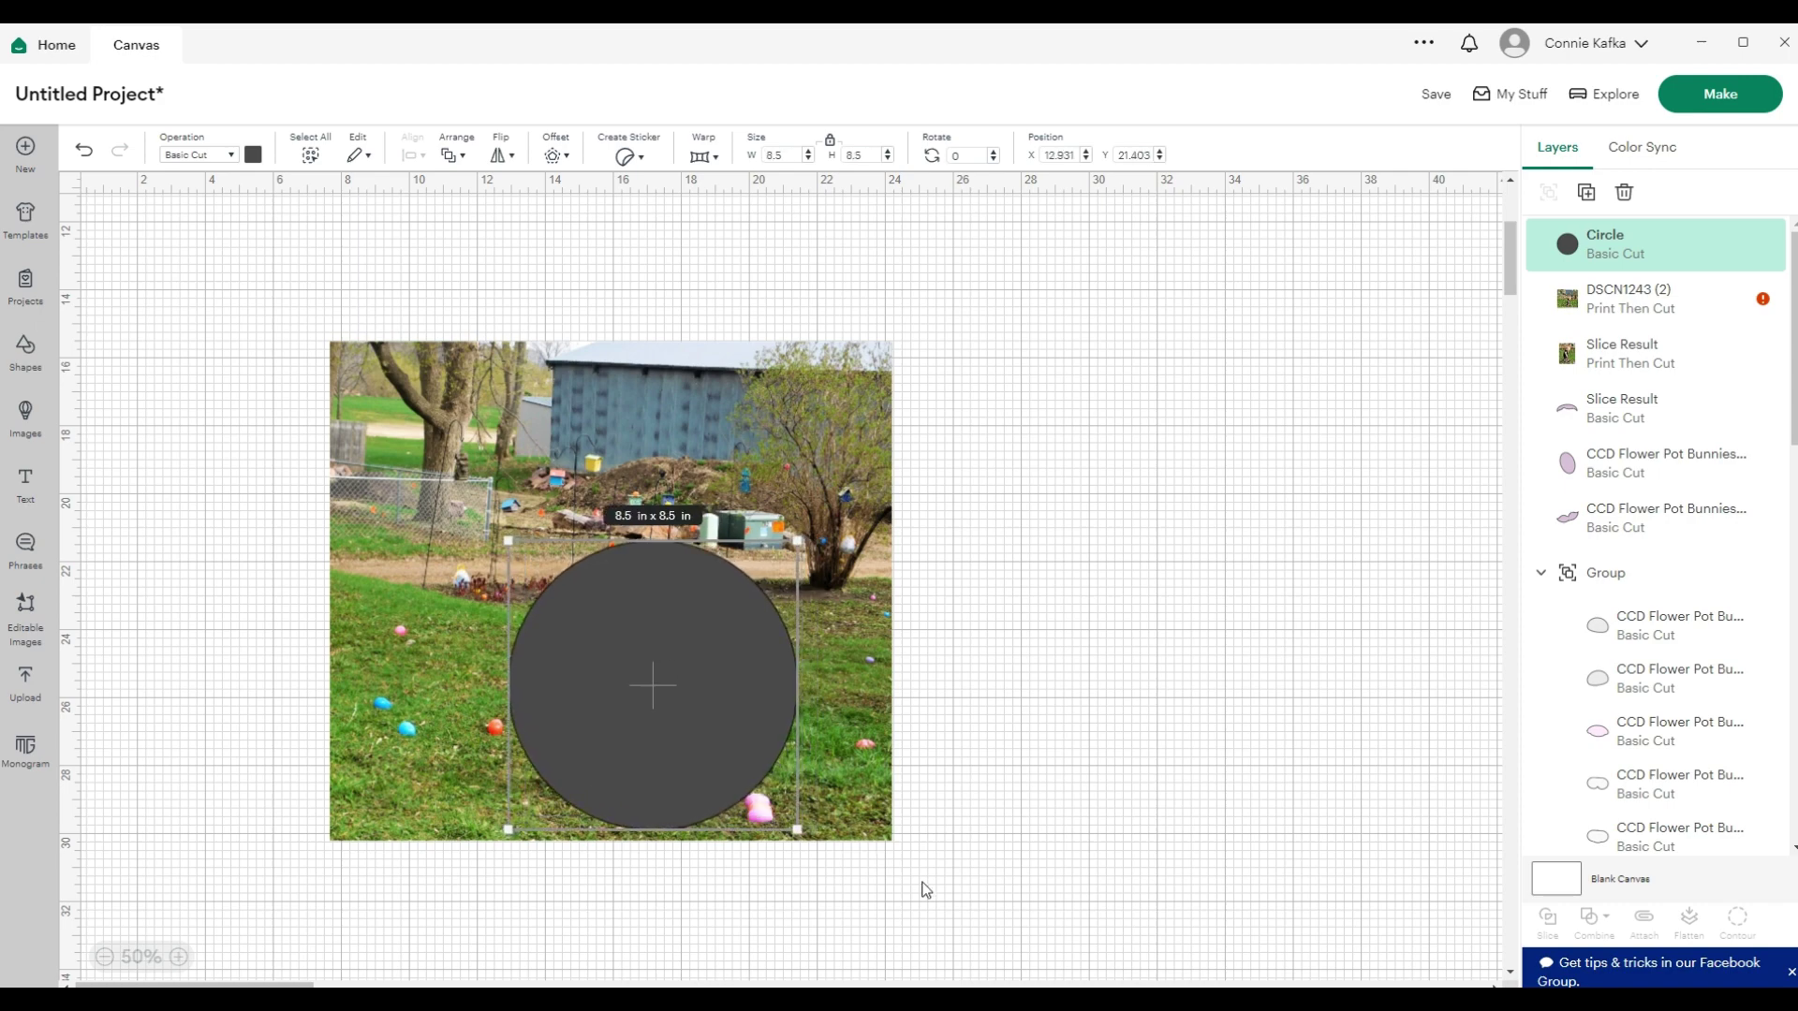
# Slice the photo with the circle and pull the circle and the round toddler piece away from the photo
pyautogui.moveTo(936, 880); pyautogui.dragTo(460, 545)
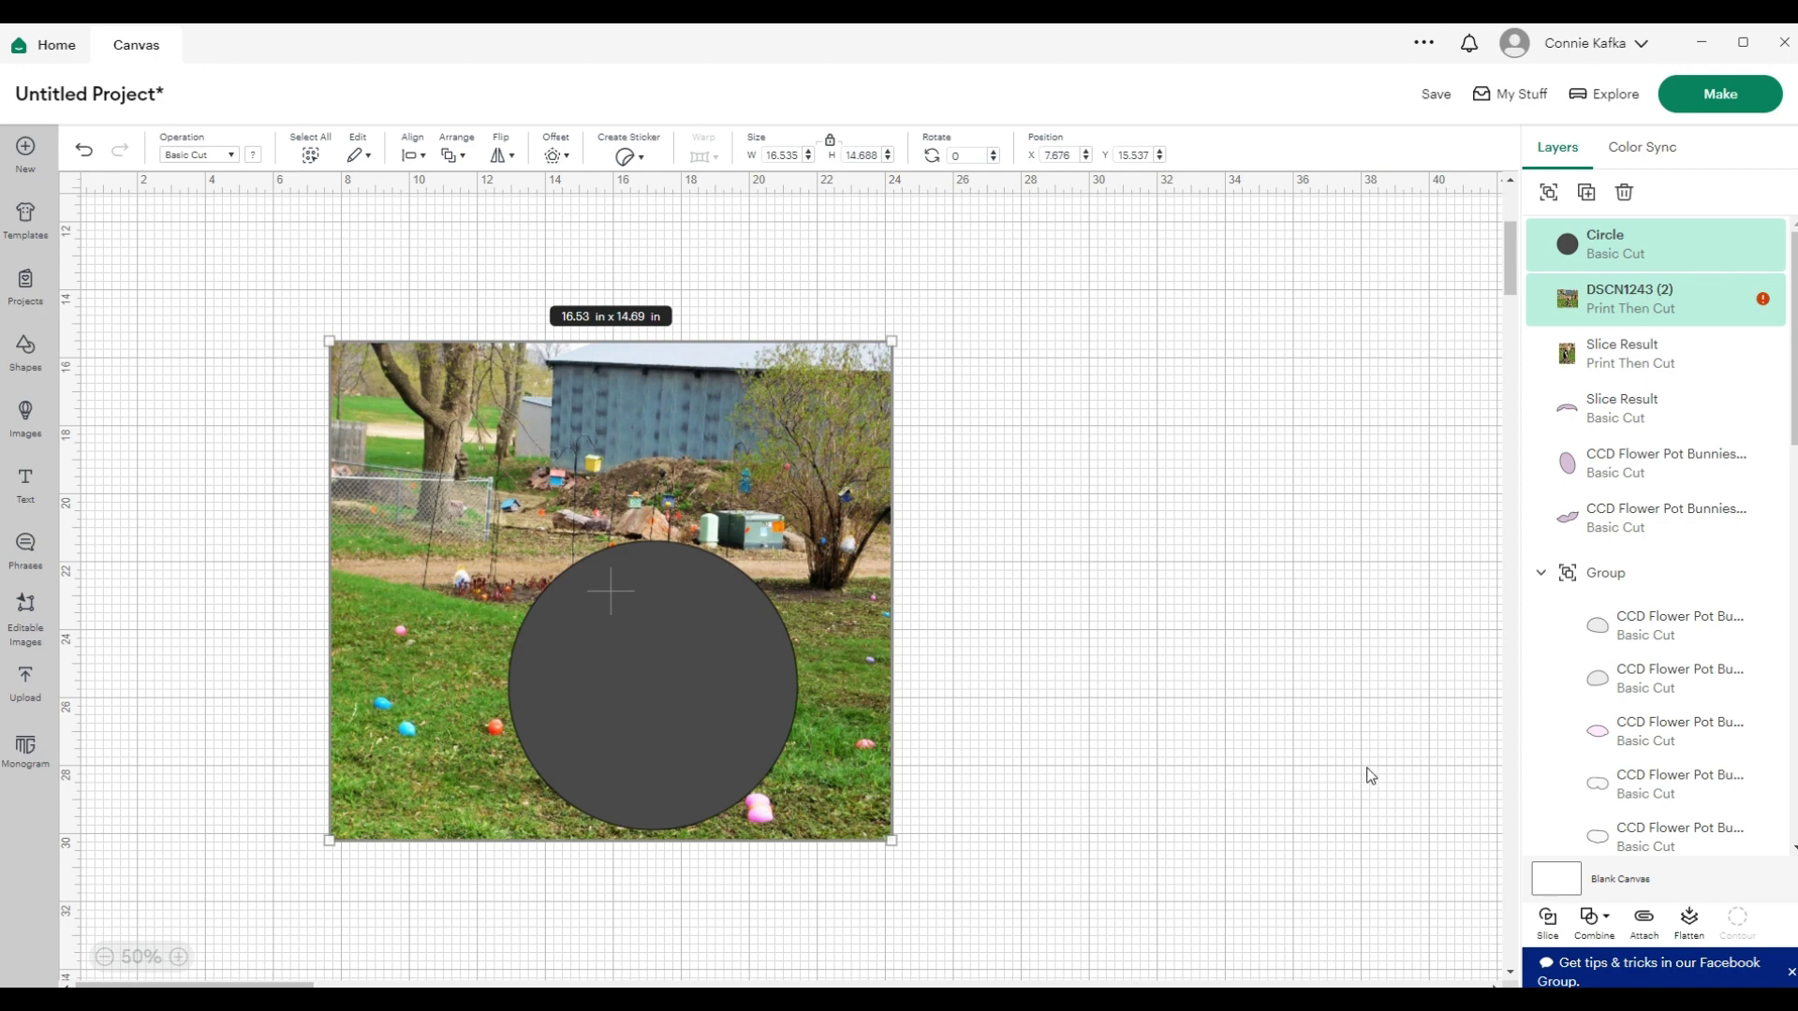
pyautogui.click(1547, 919)
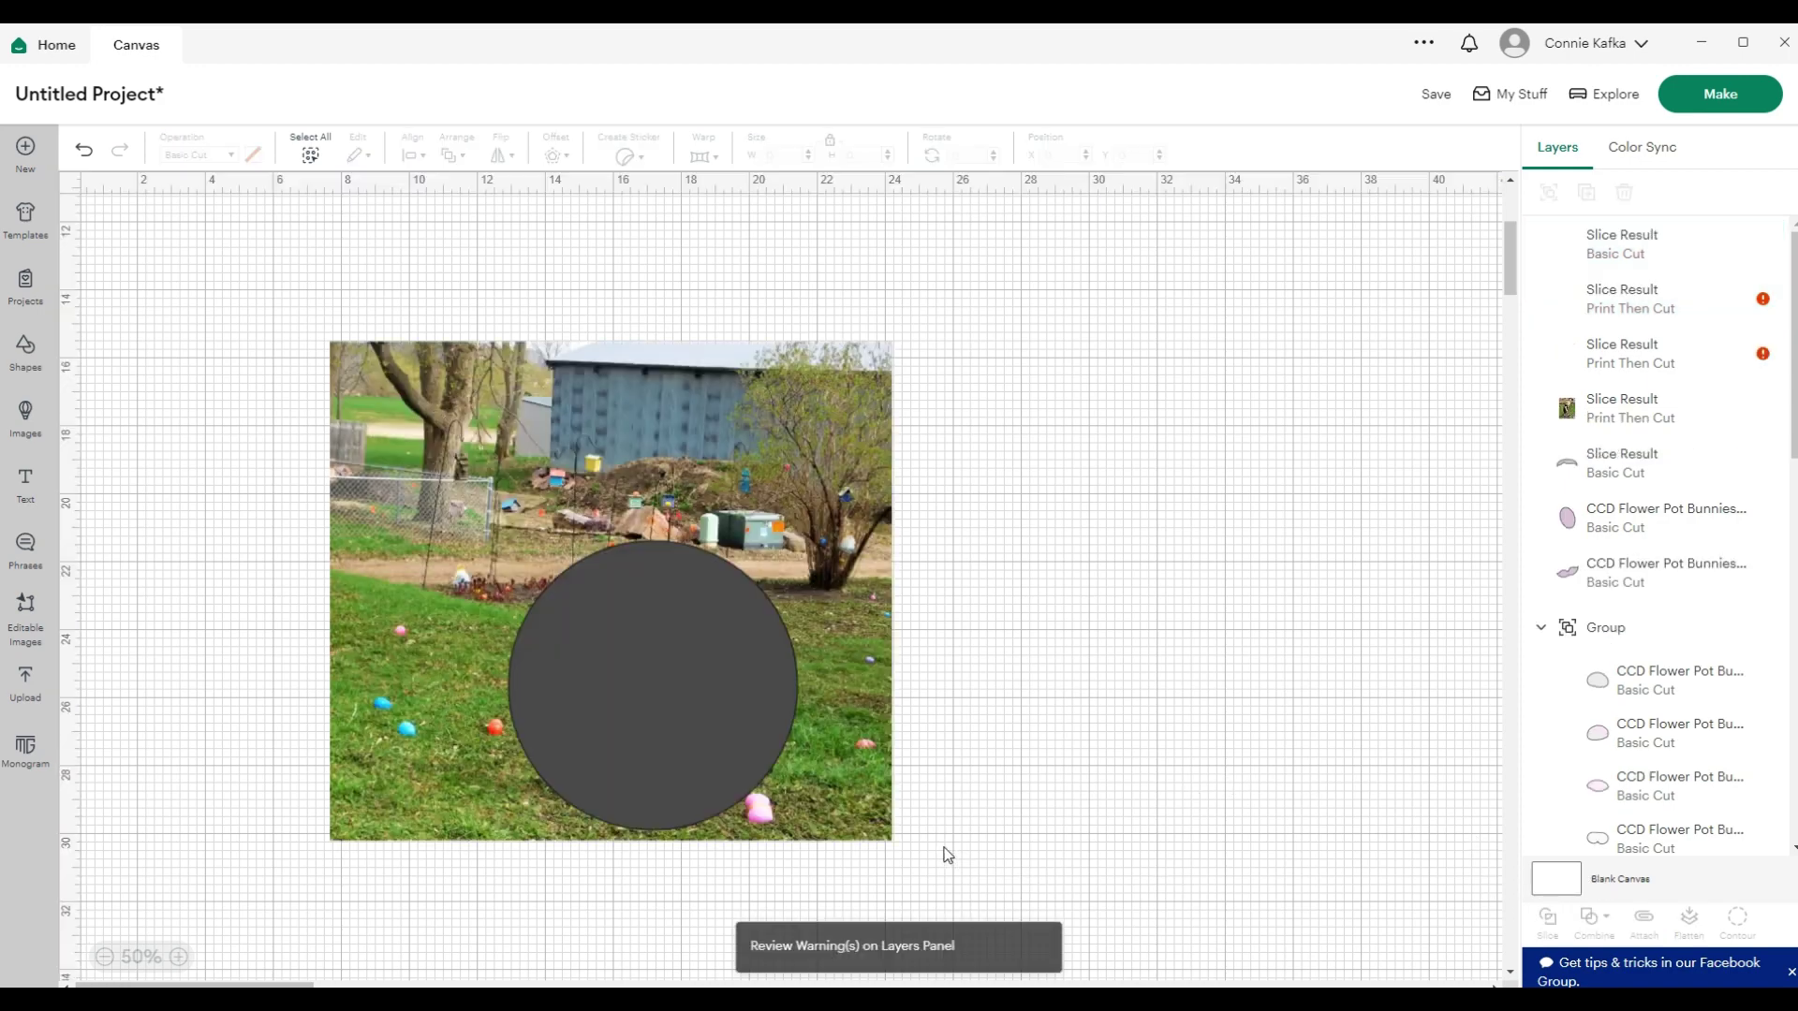
pyautogui.moveTo(689, 676); pyautogui.dragTo(1257, 630)
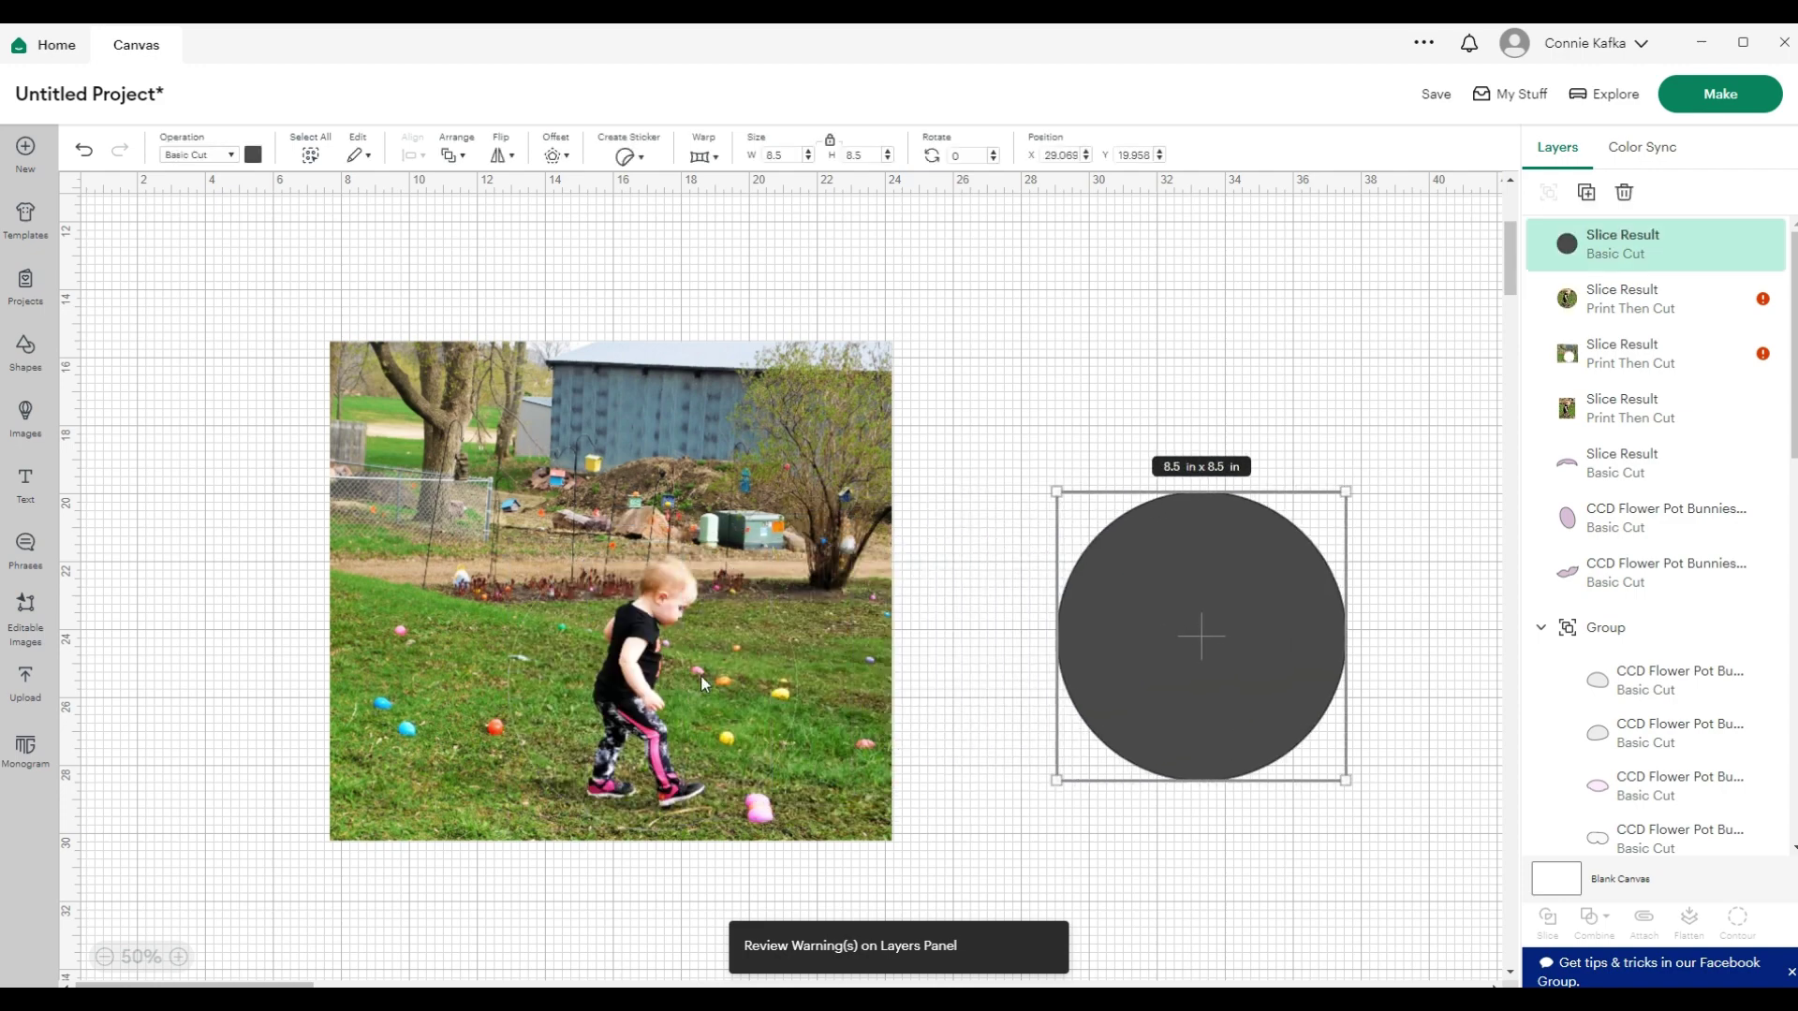
pyautogui.moveTo(700, 674); pyautogui.dragTo(1180, 369)
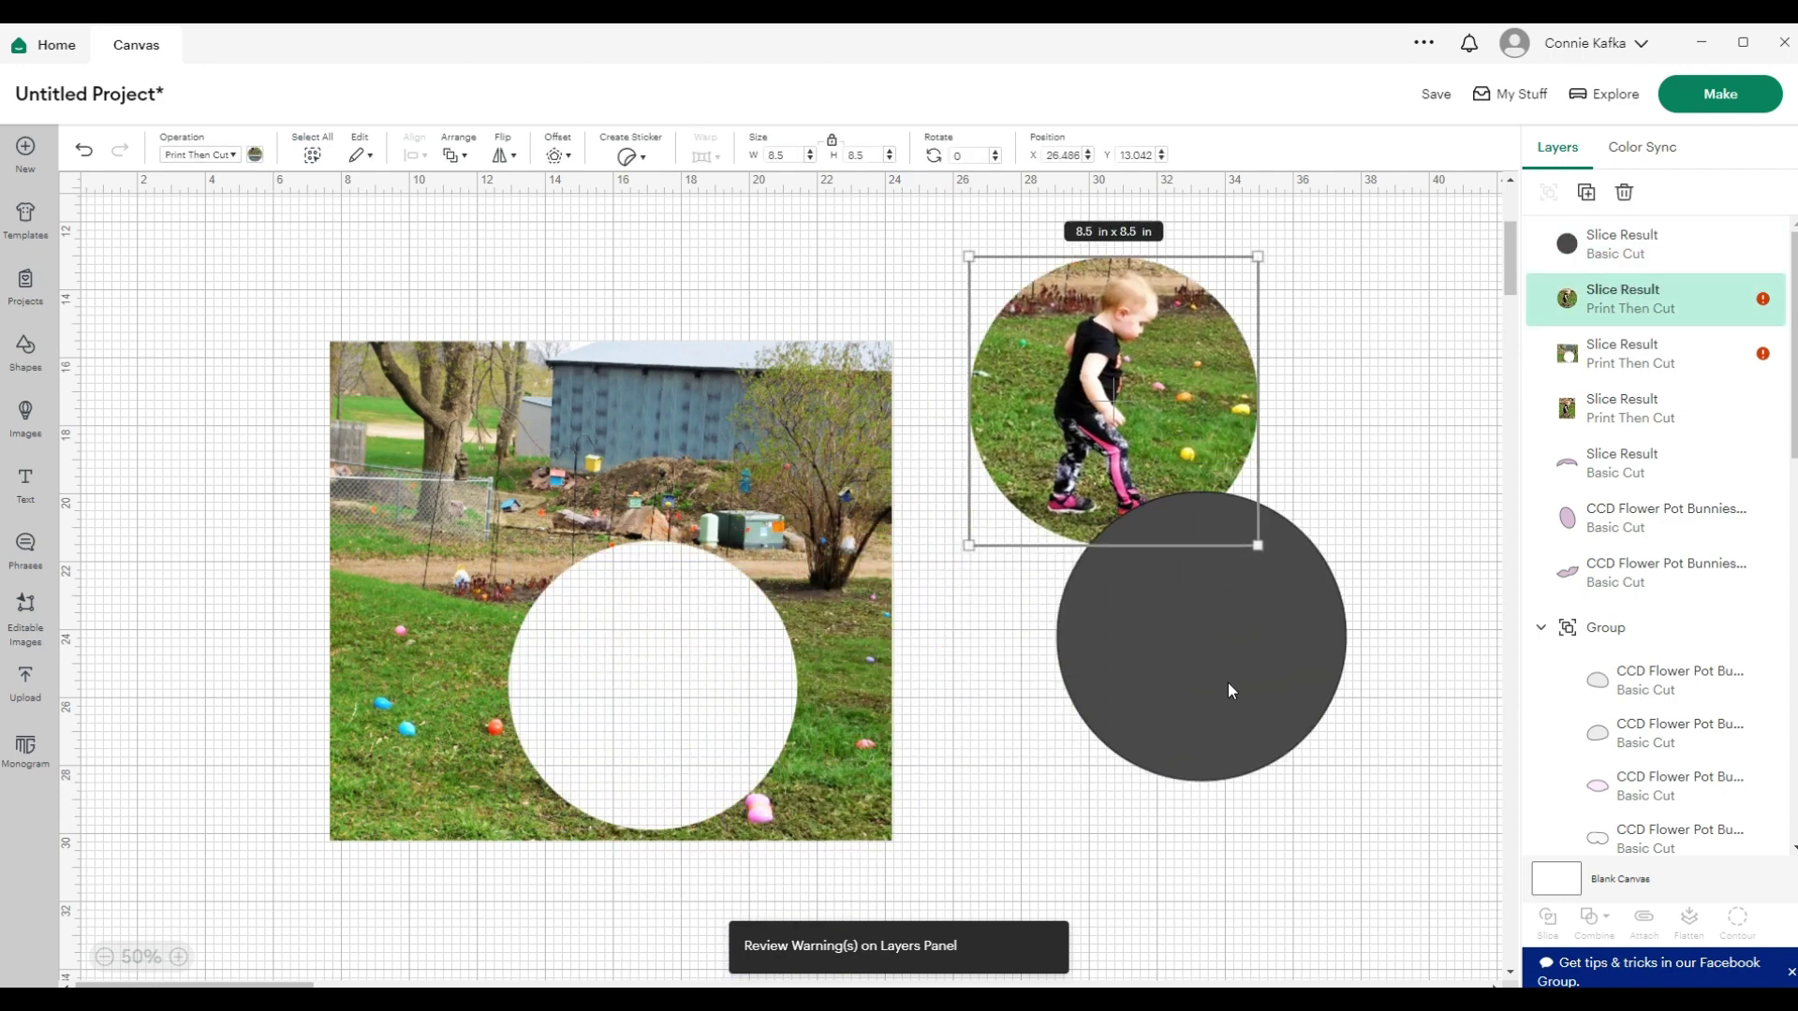
# Delete the leftover dark circle together with the remaining photo background
pyautogui.moveTo(1227, 683); pyautogui.dragTo(640, 709)
pyautogui.moveTo(955, 857); pyautogui.dragTo(607, 716)
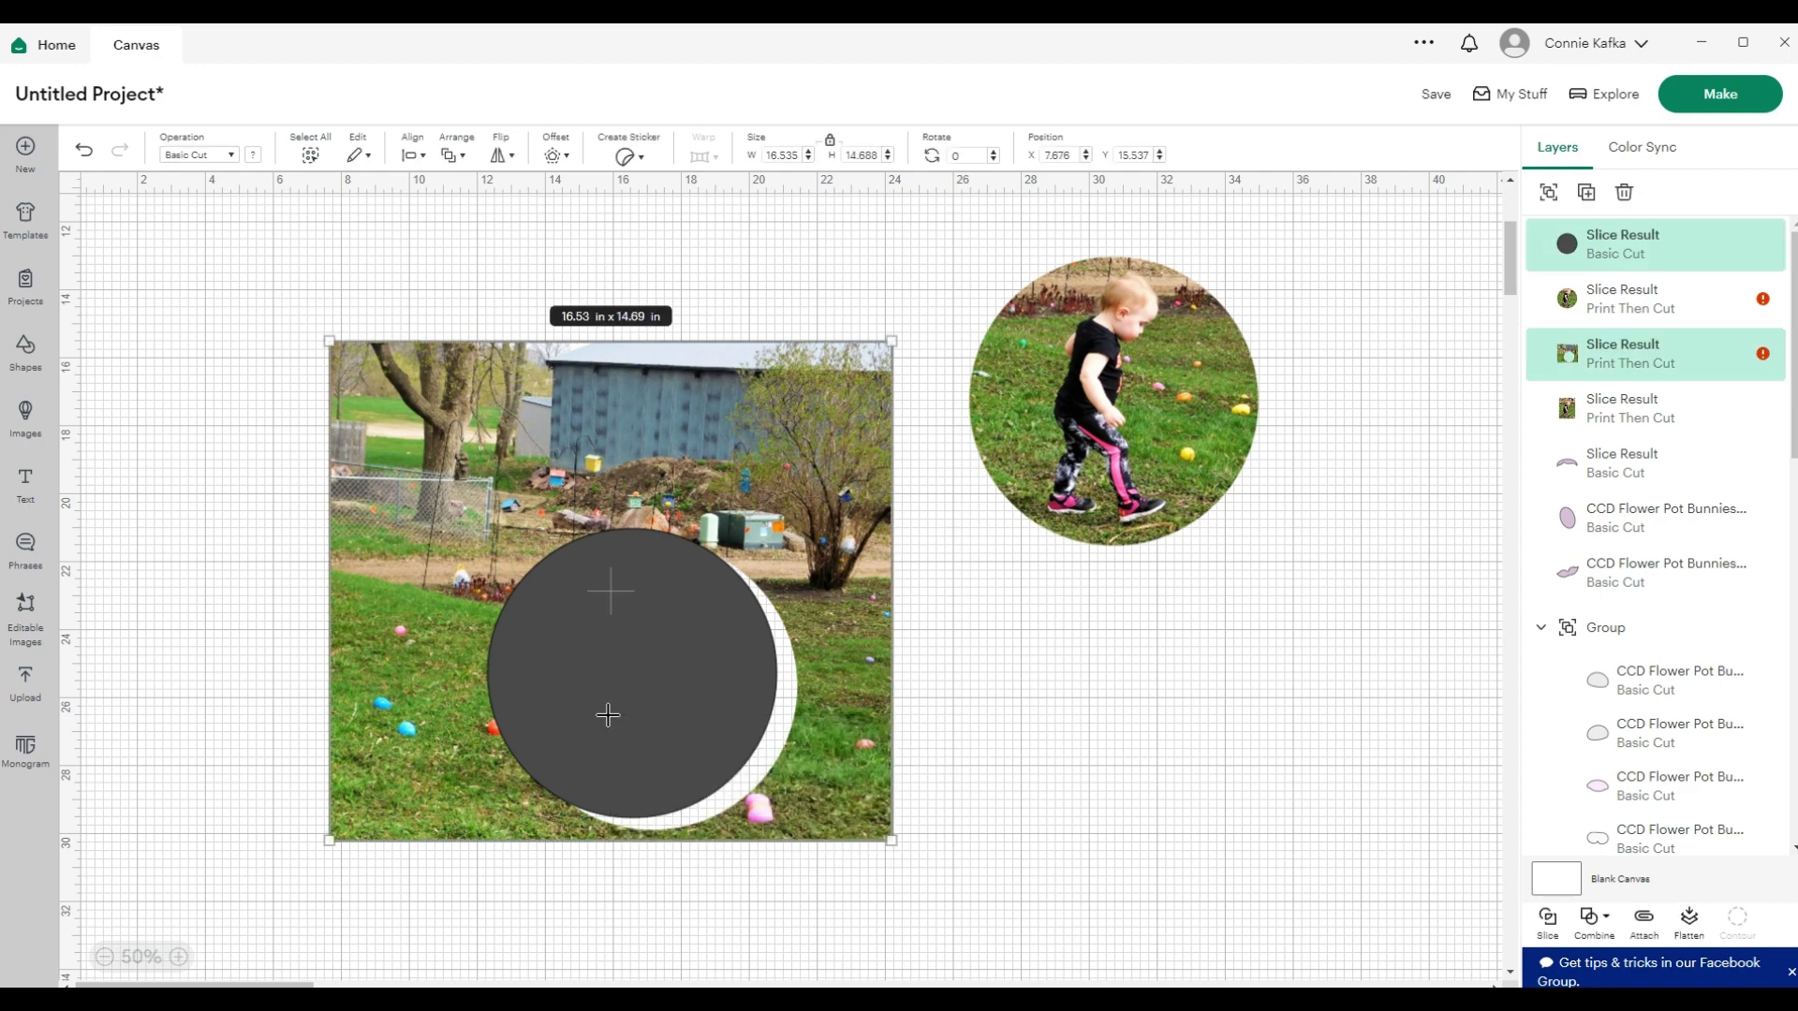
pyautogui.press('Delete')
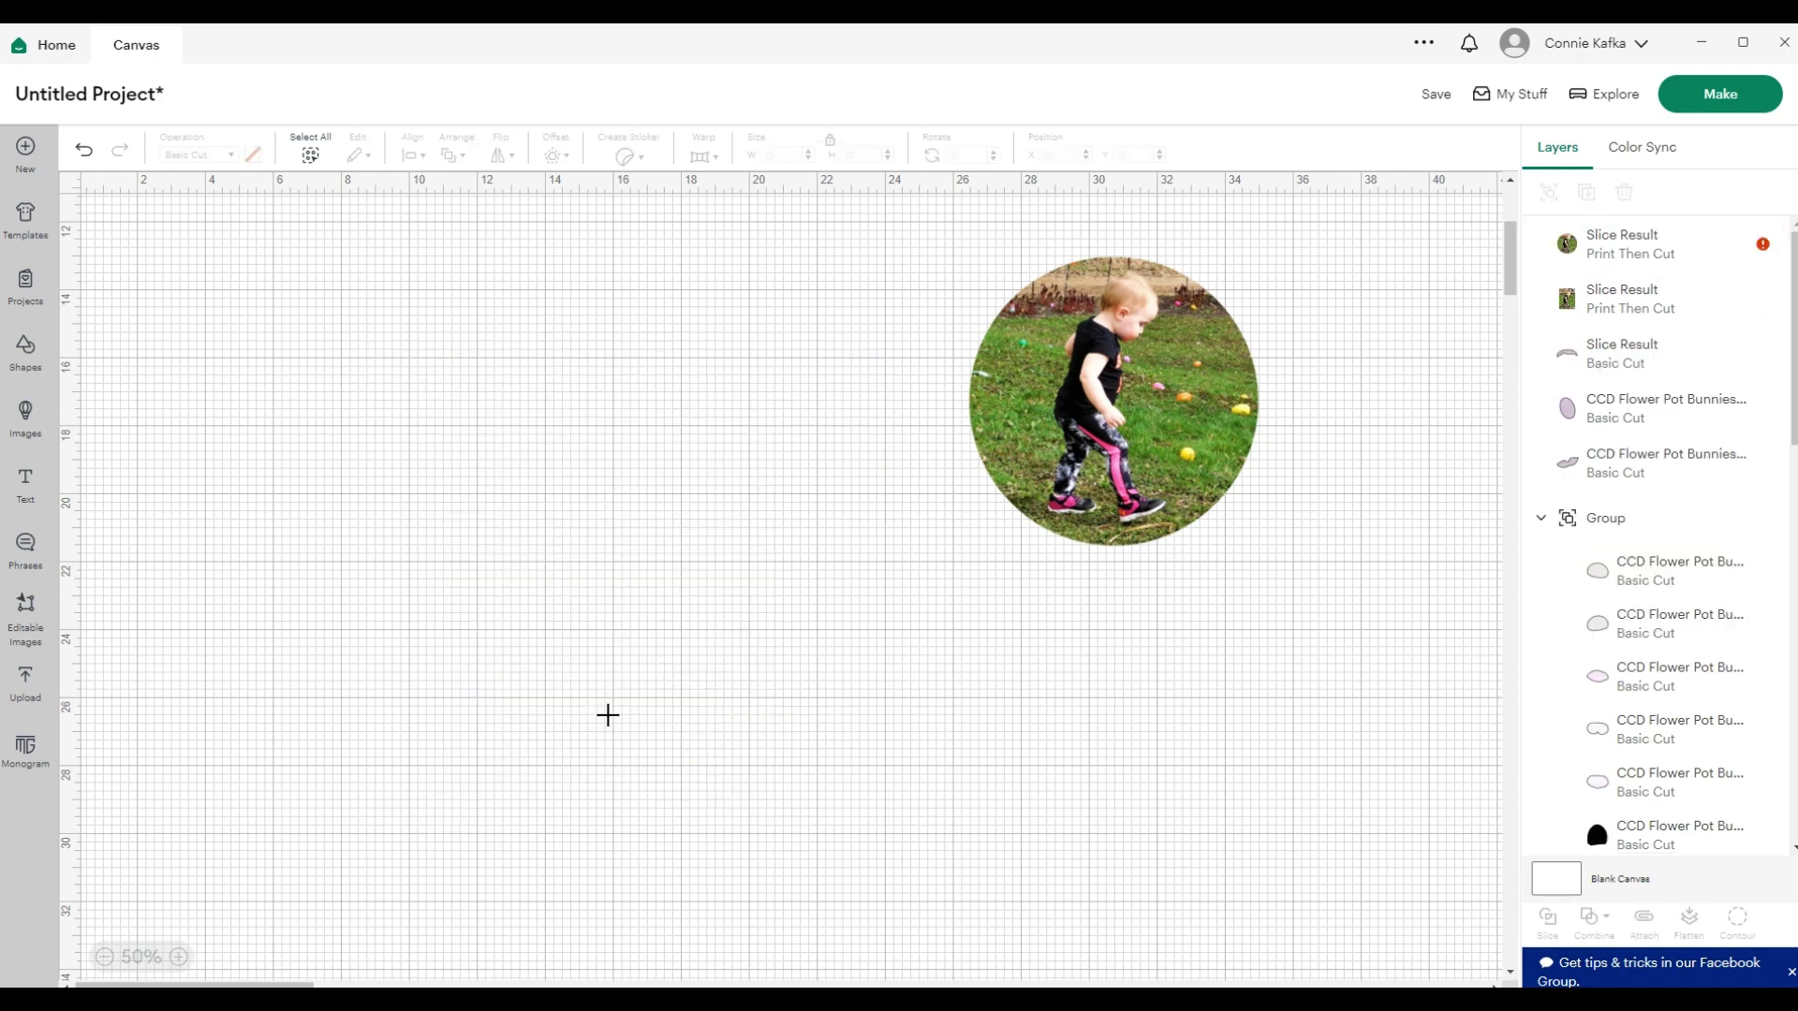
# Move the round toddler photo up the canvas to just below the rectangular cropped photo
pyautogui.click(1185, 350)
pyautogui.moveTo(1183, 348); pyautogui.dragTo(601, 472)
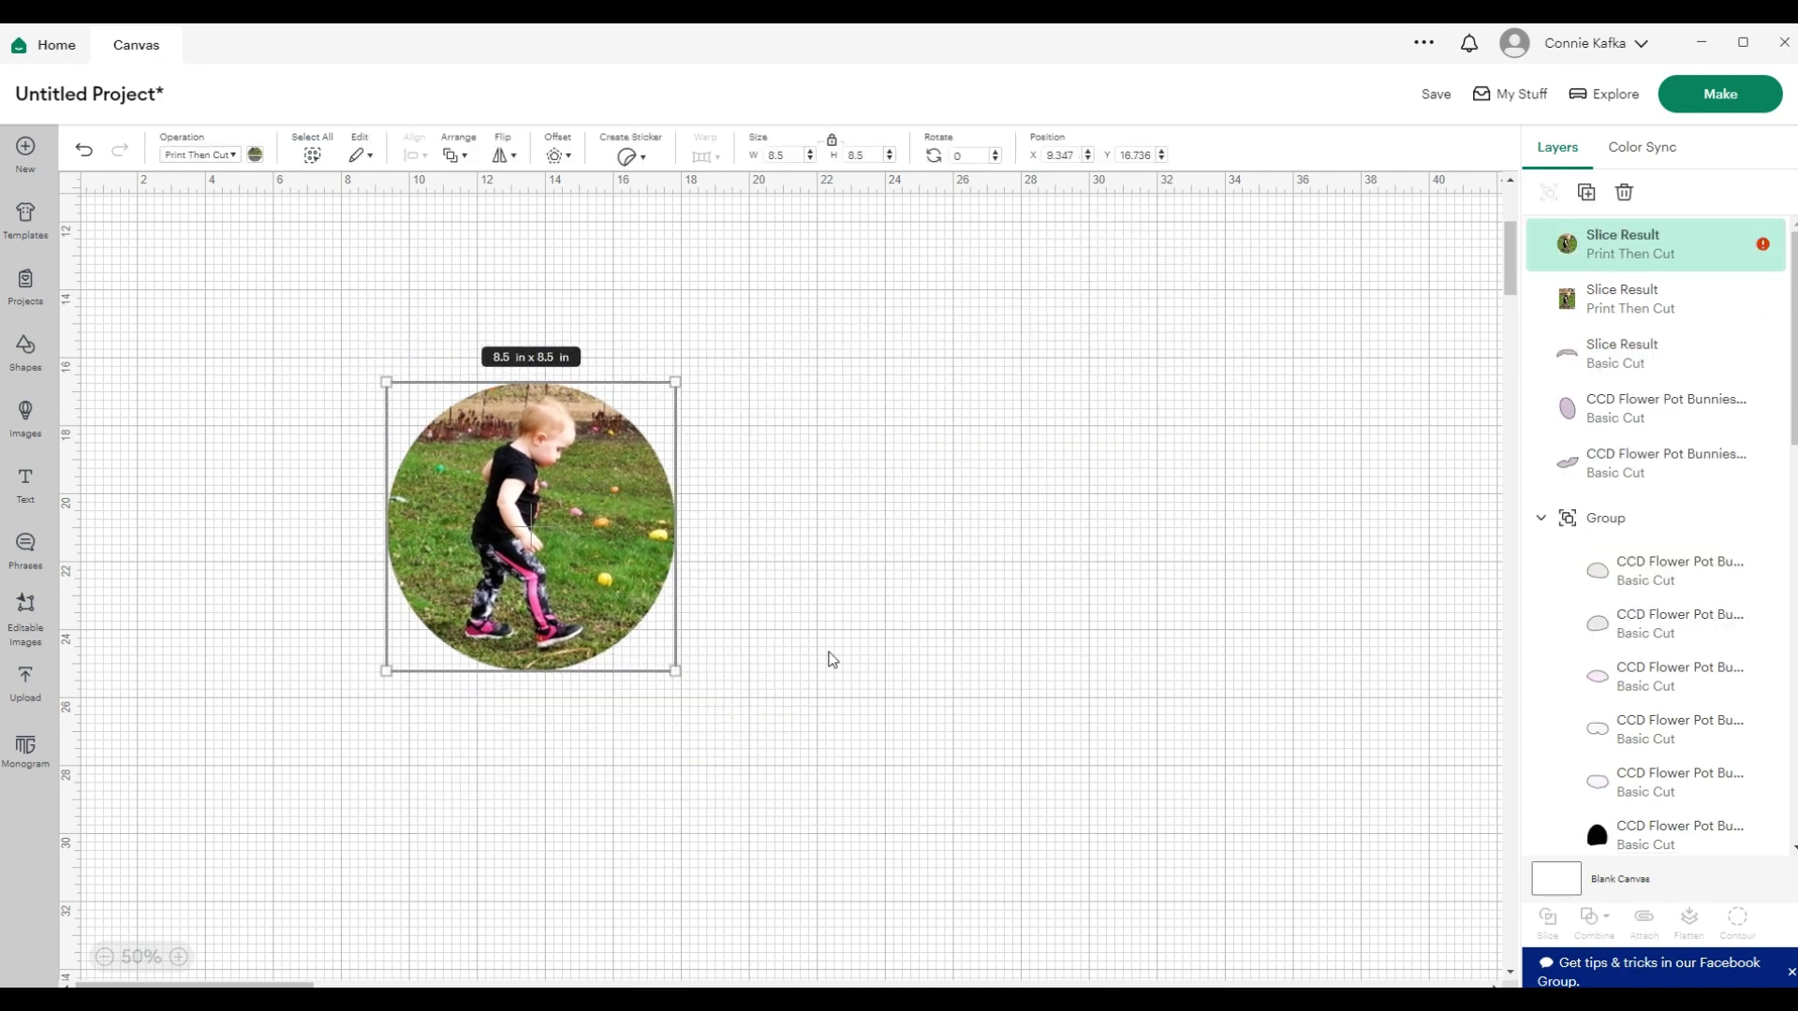
pyautogui.scroll(3, 709, 717)
pyautogui.moveTo(548, 849); pyautogui.dragTo(542, 652)
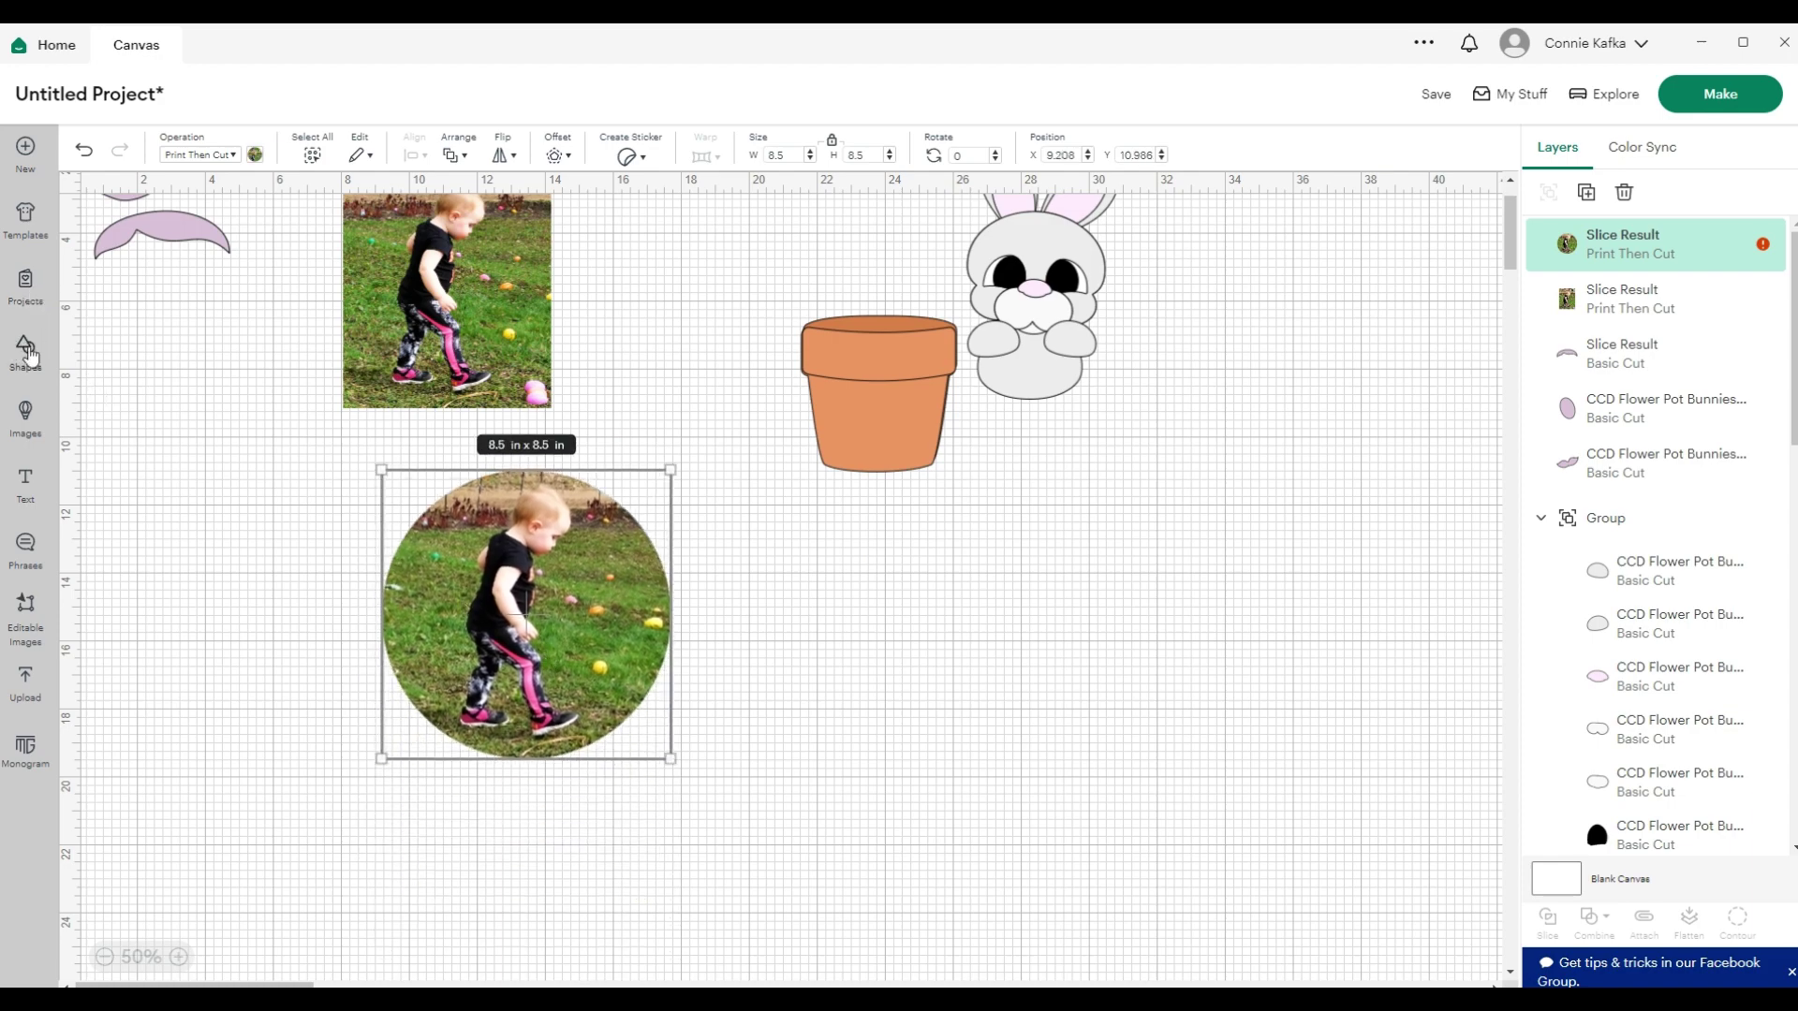
# Add a scalloped circle beside the round photo and set its width to 9 in with proportions locked
pyautogui.click(17, 361)
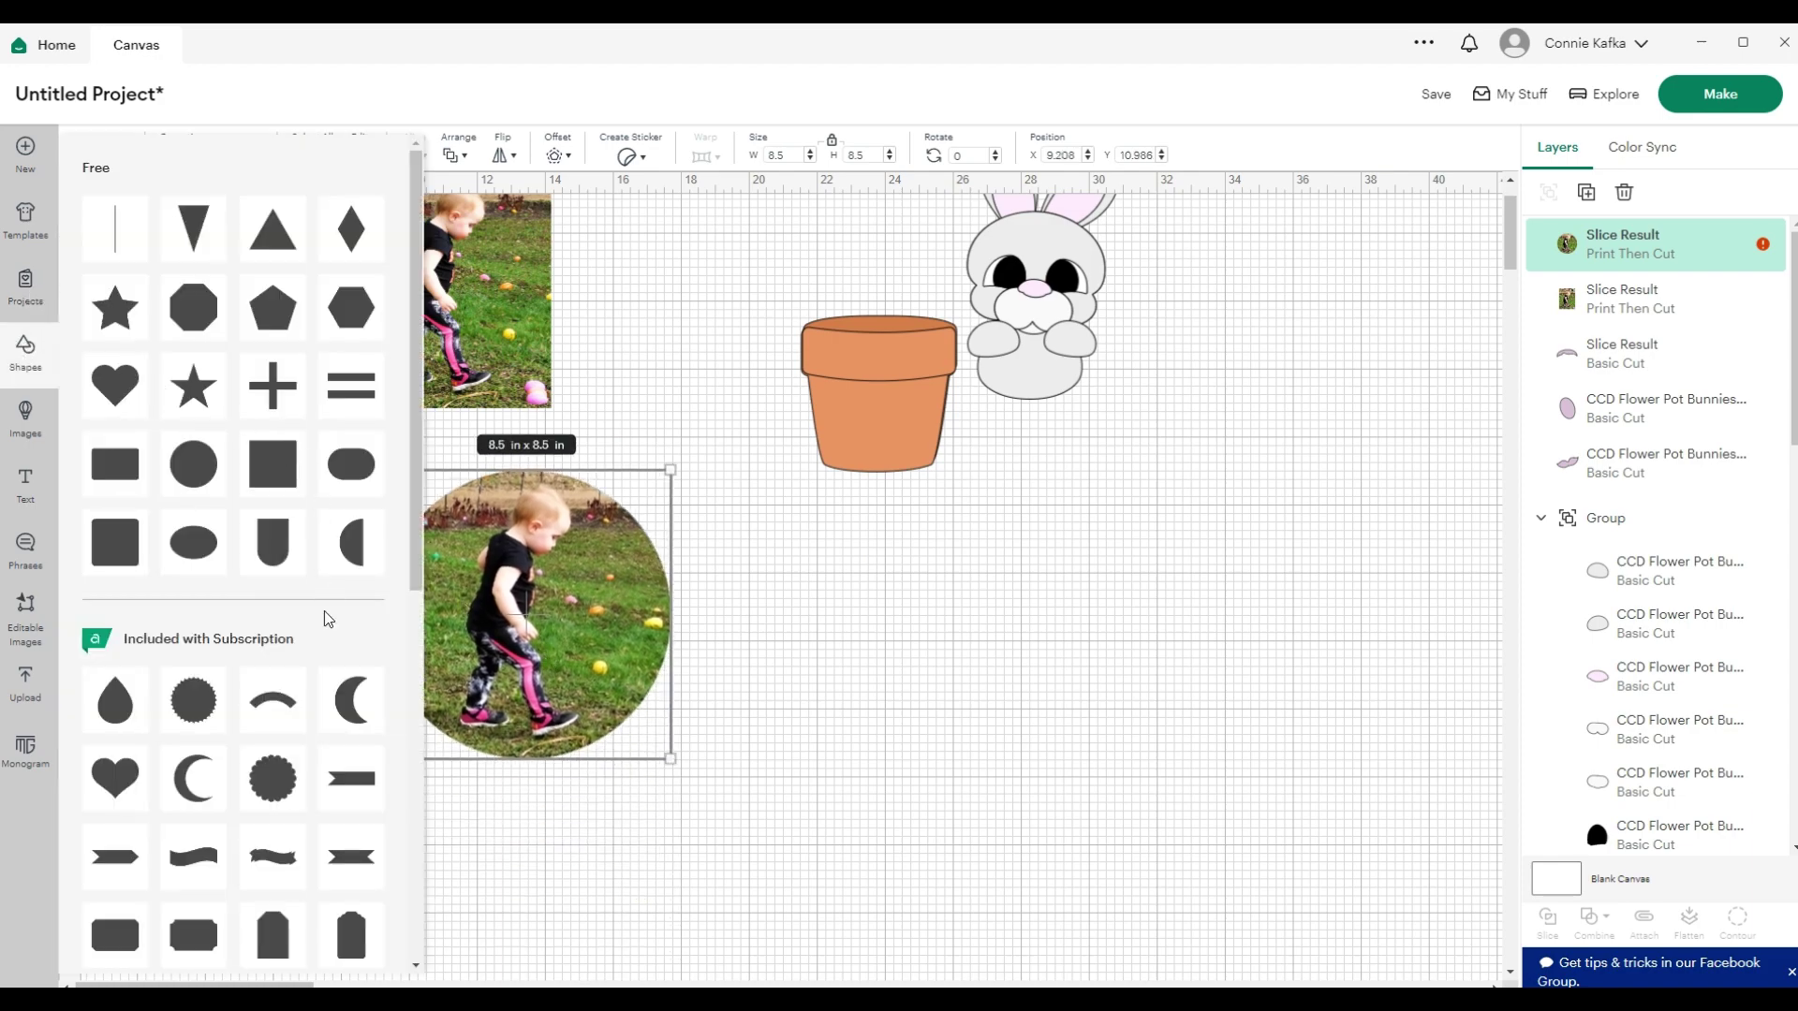
pyautogui.click(271, 779)
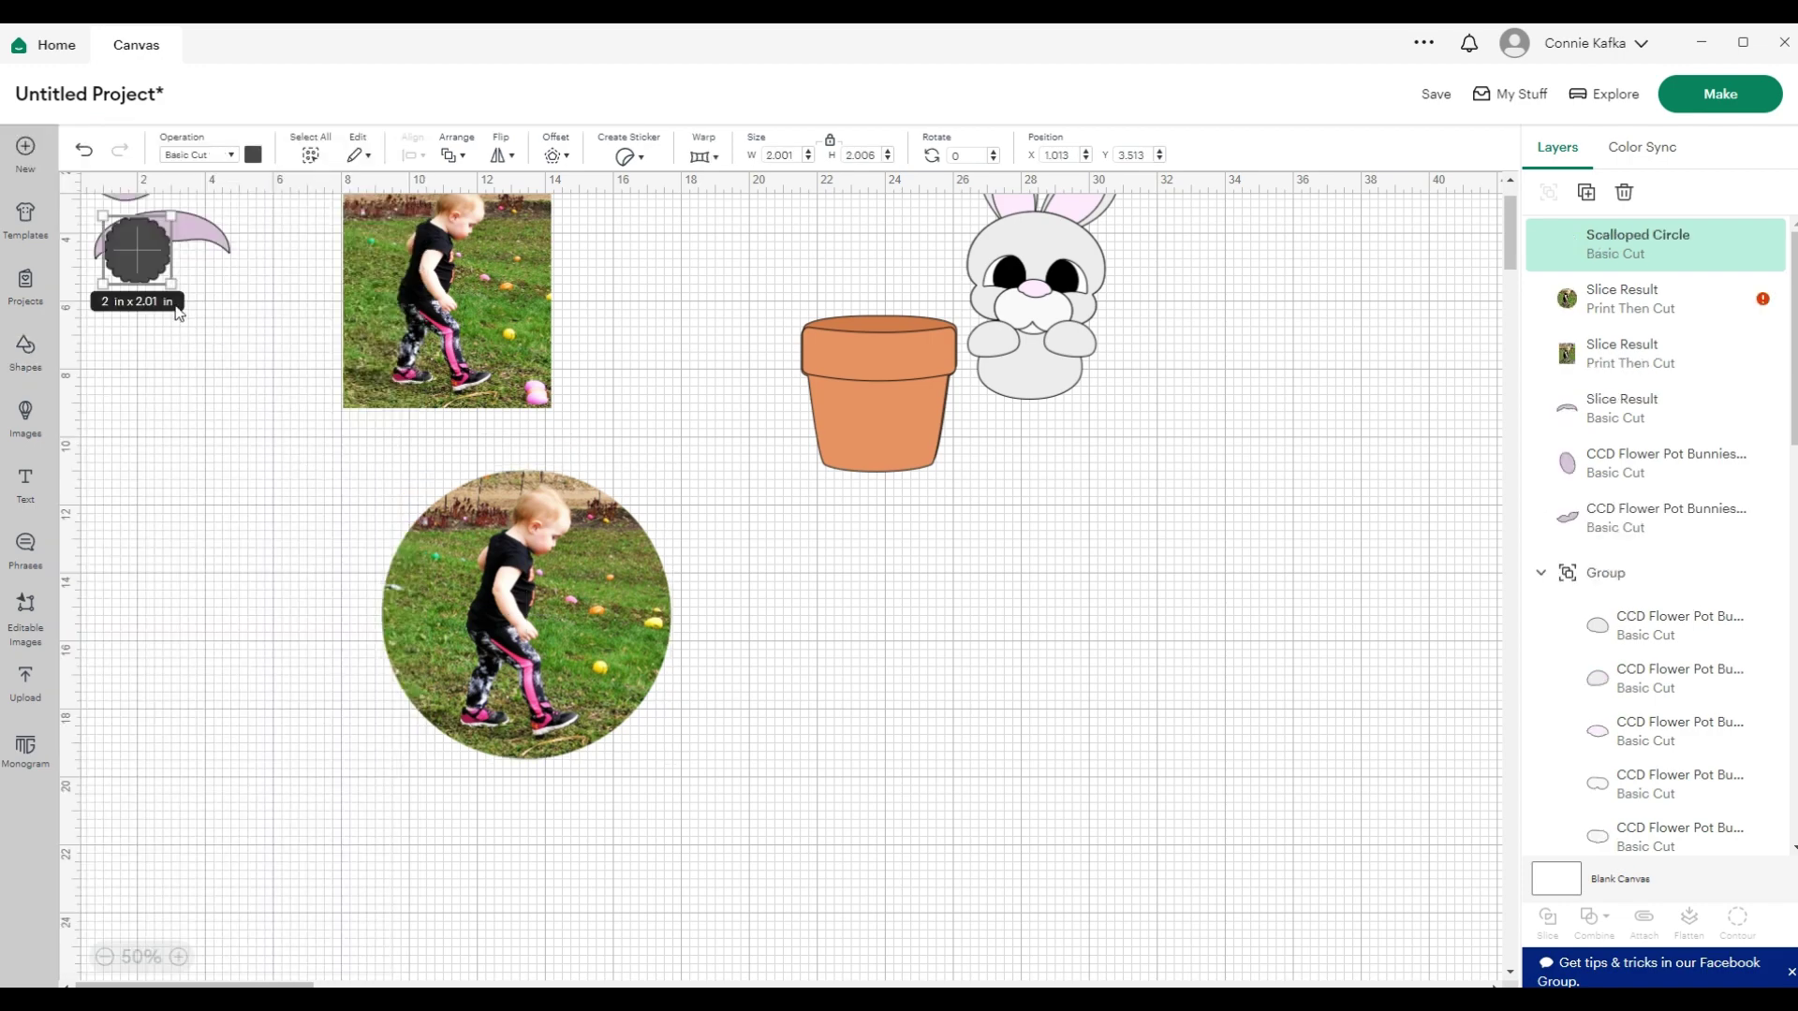
pyautogui.moveTo(135, 262); pyautogui.dragTo(209, 551)
pyautogui.click(537, 629)
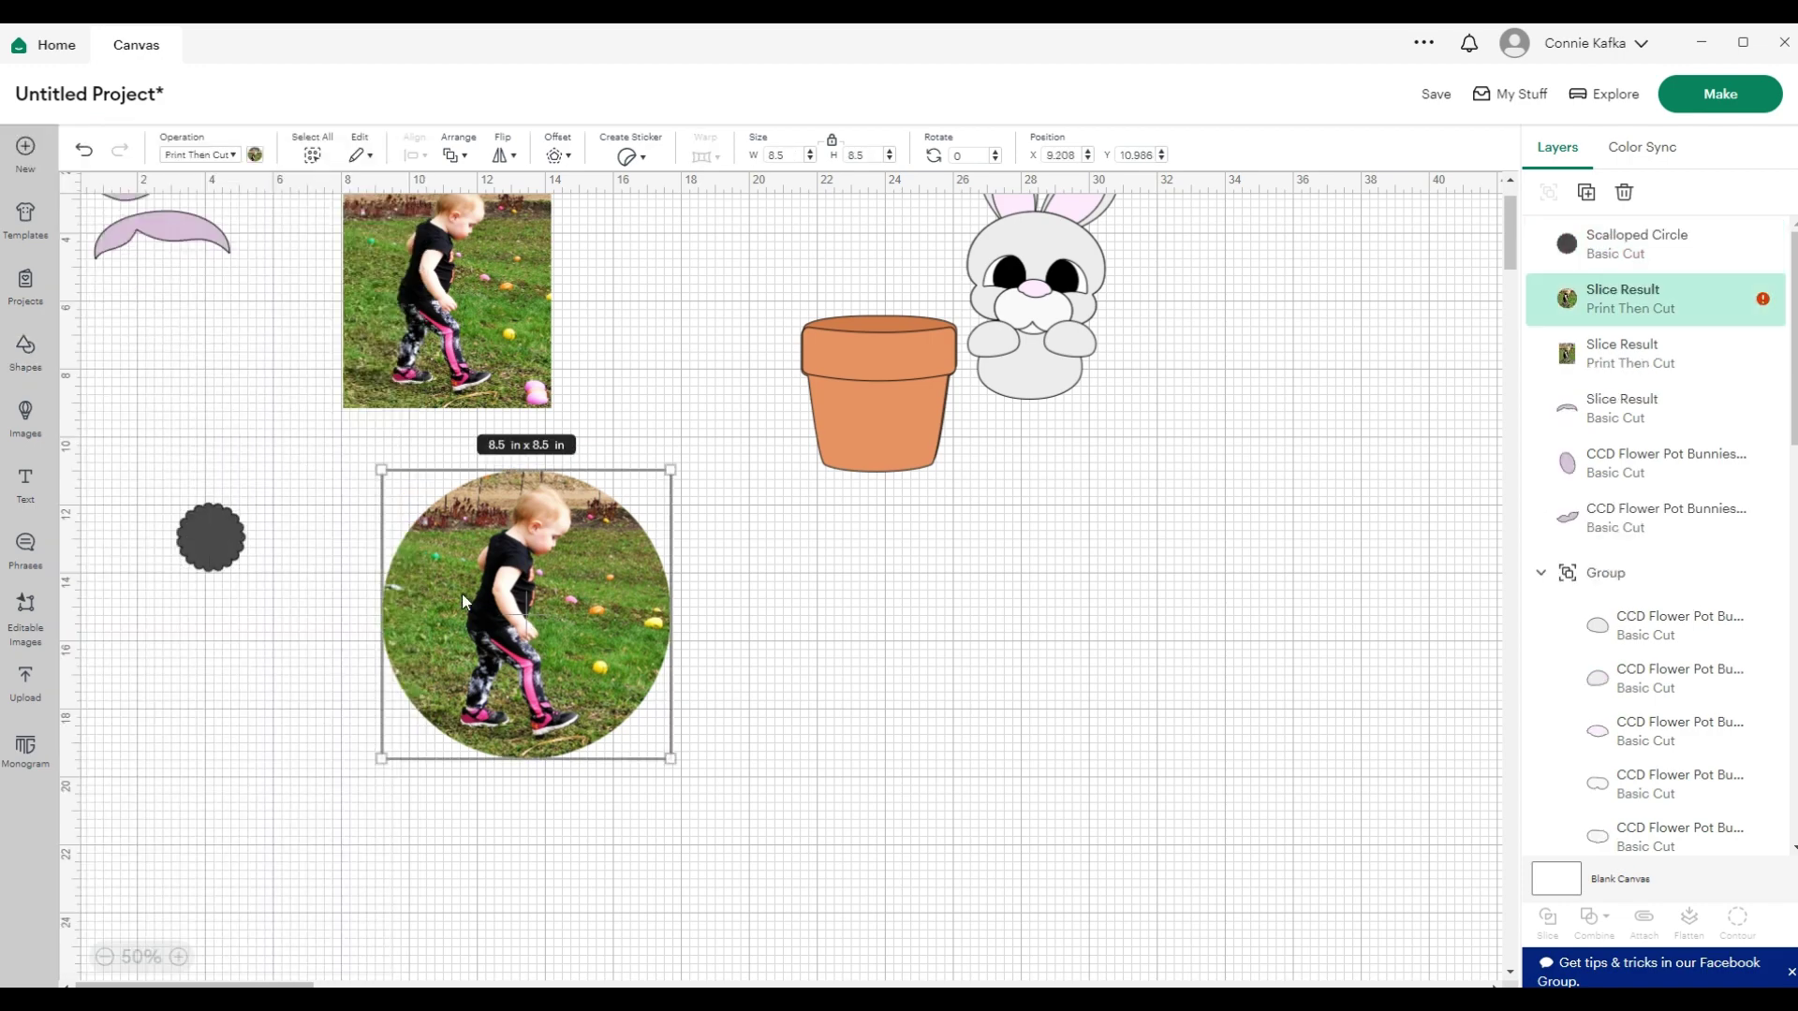
pyautogui.click(219, 538)
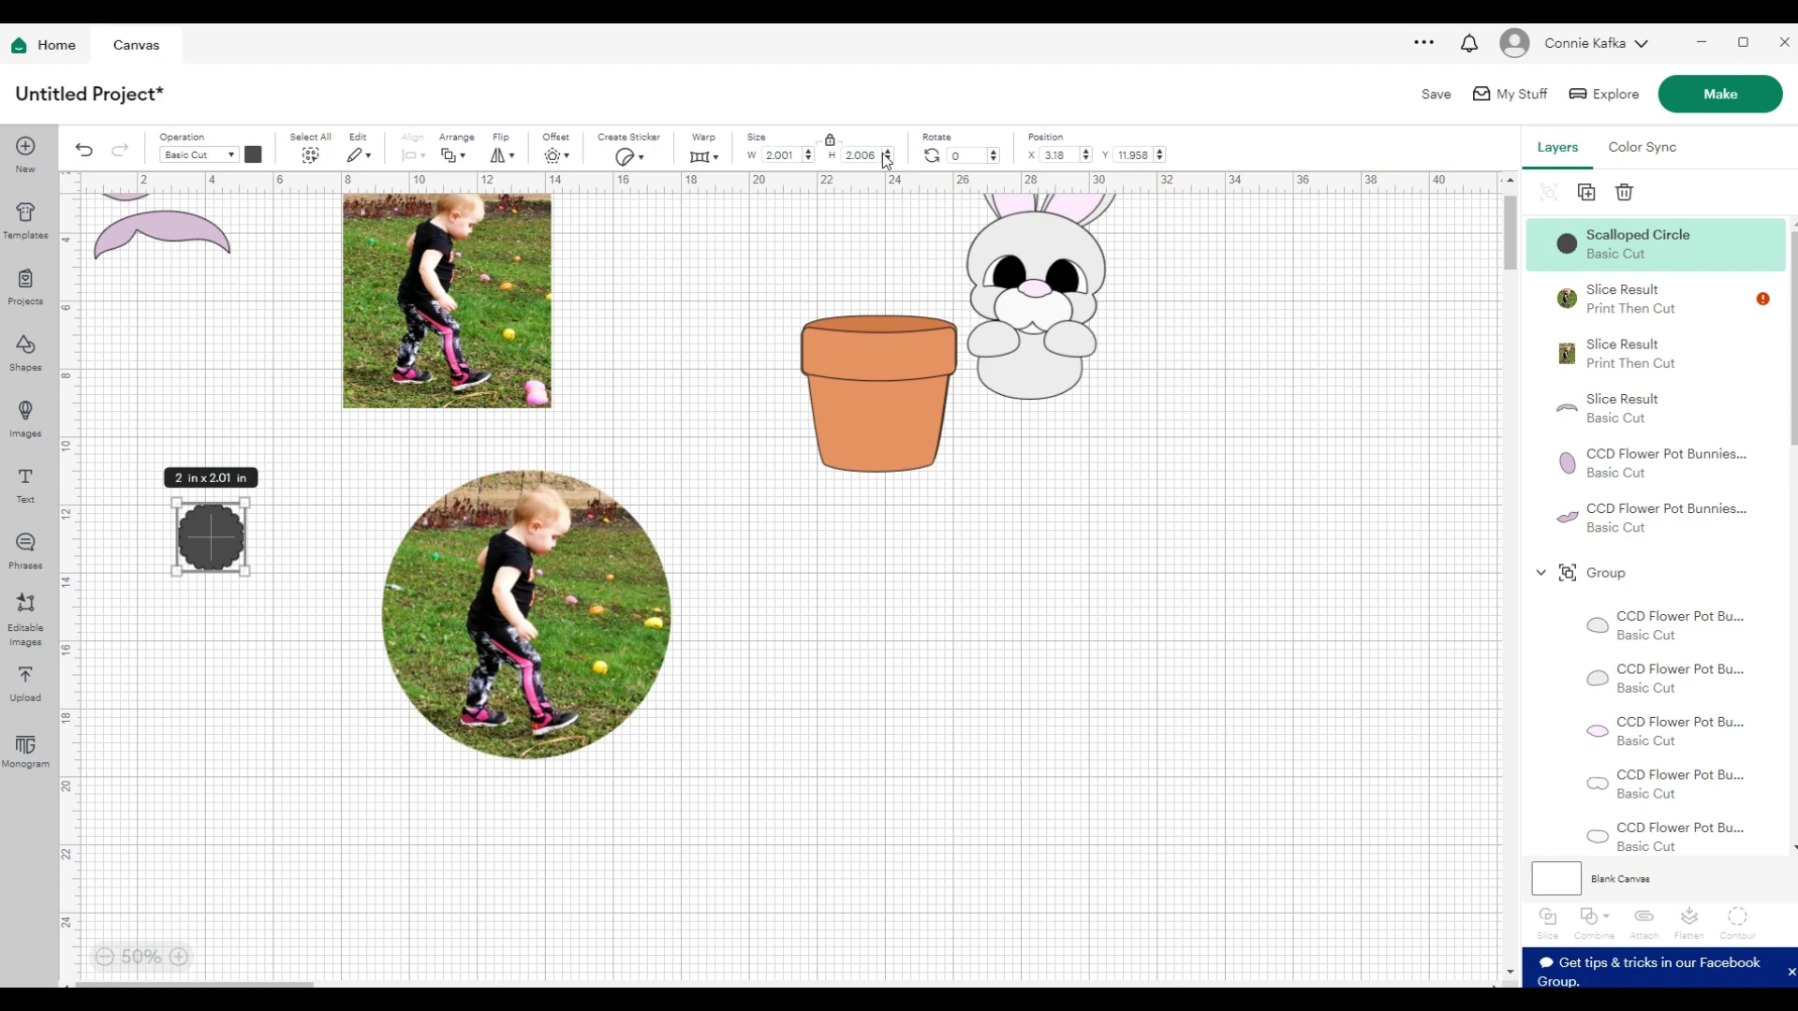
pyautogui.click(796, 155)
pyautogui.write('9')
pyautogui.press('Return')
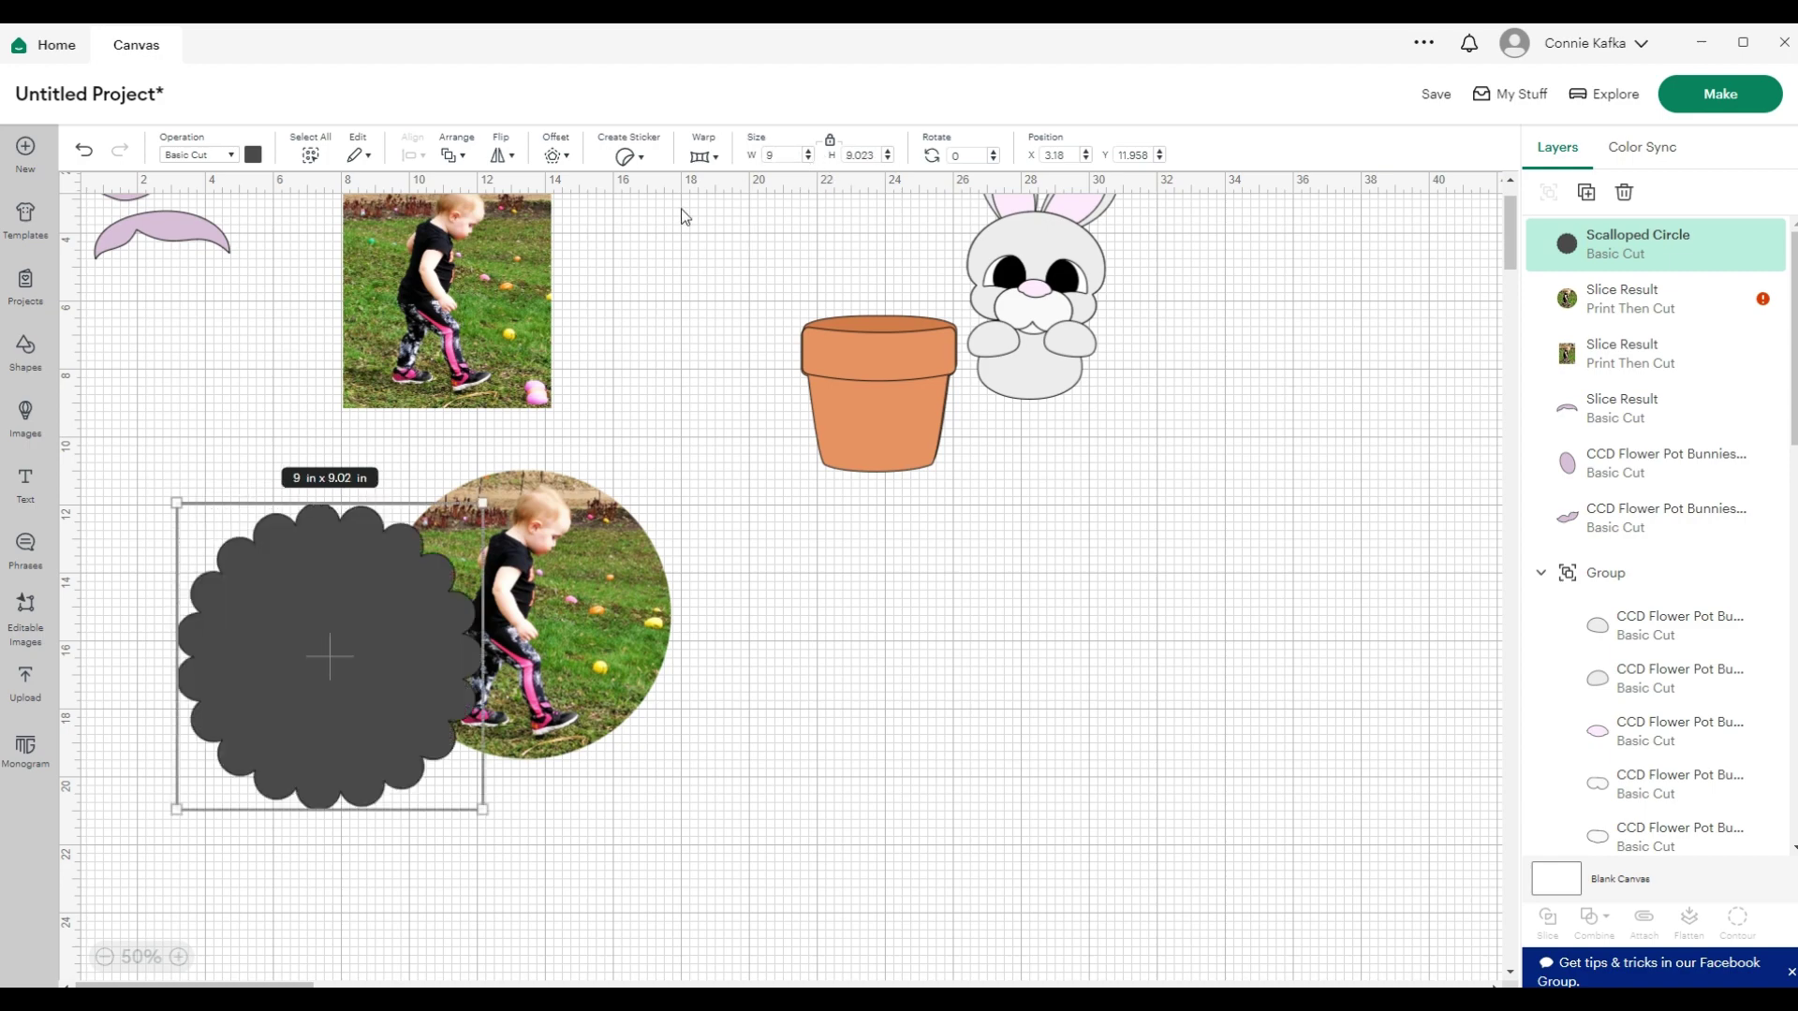
# Send the scalloped circle to the back and place the round photo on top of it
pyautogui.click(453, 157)
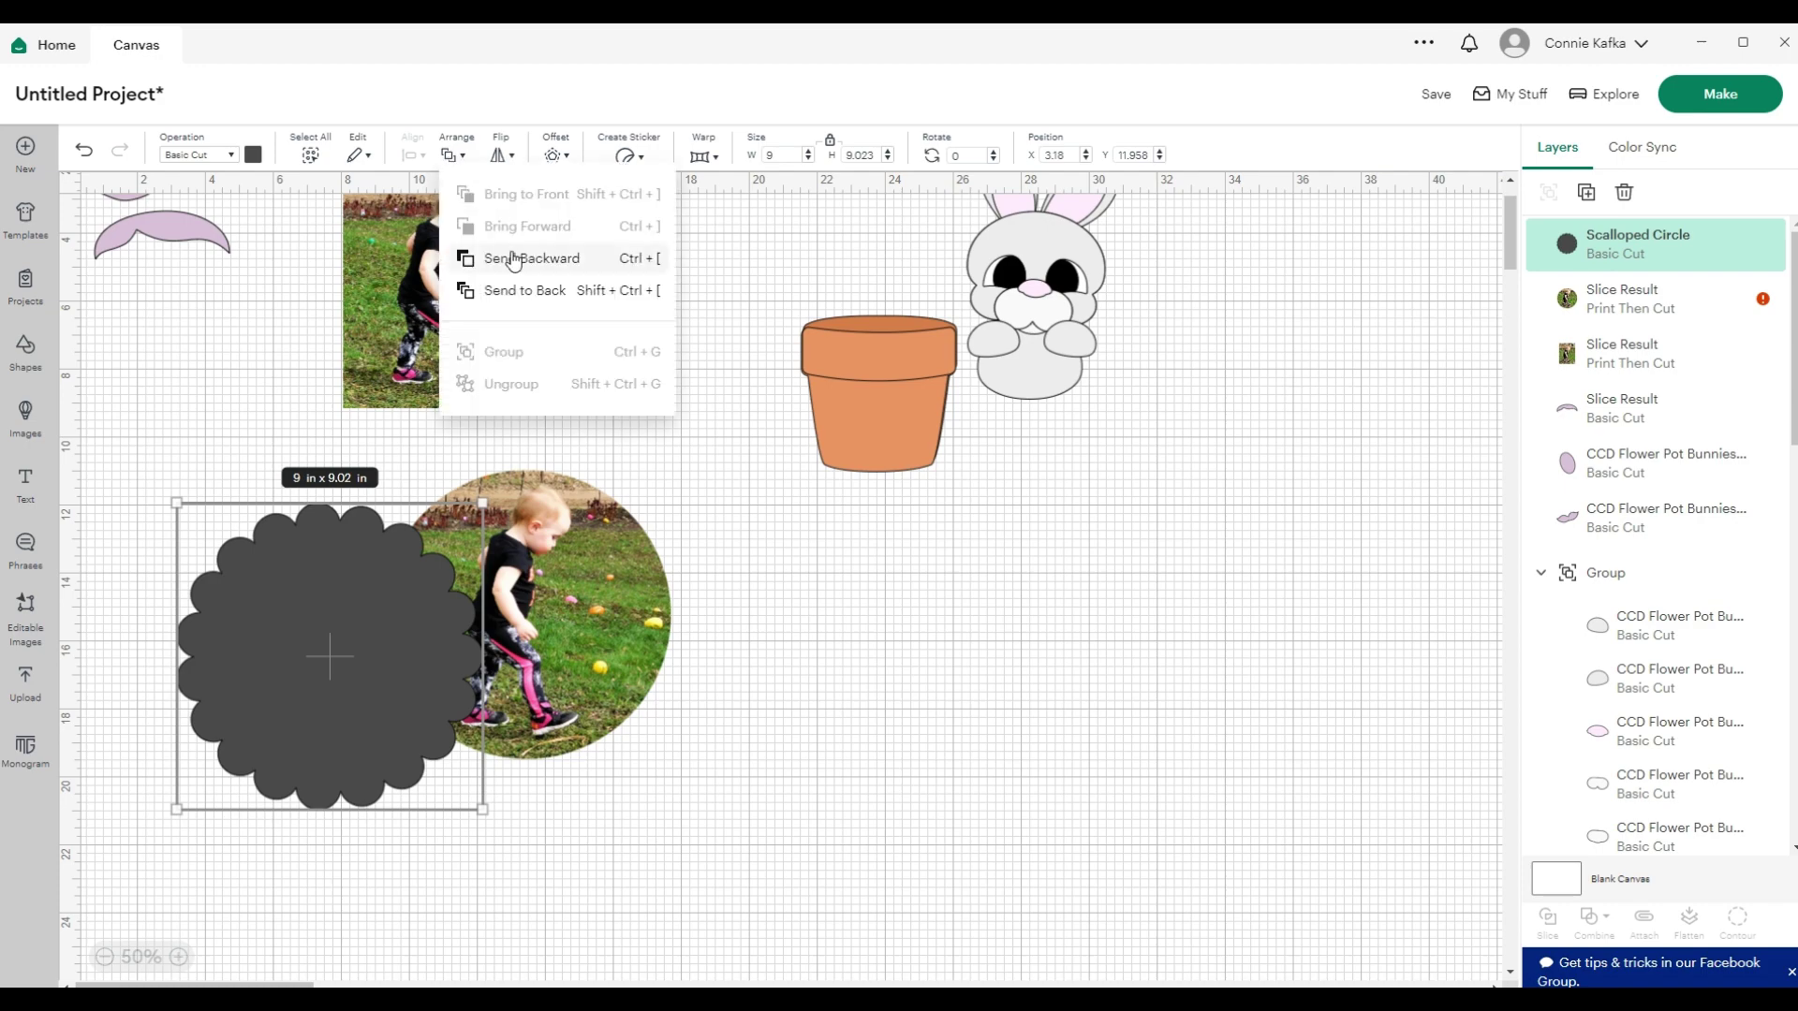
pyautogui.click(515, 281)
pyautogui.moveTo(586, 614); pyautogui.dragTo(391, 659)
# Center-align the round photo on the scalloped circle
pyautogui.moveTo(589, 821); pyautogui.dragTo(170, 496)
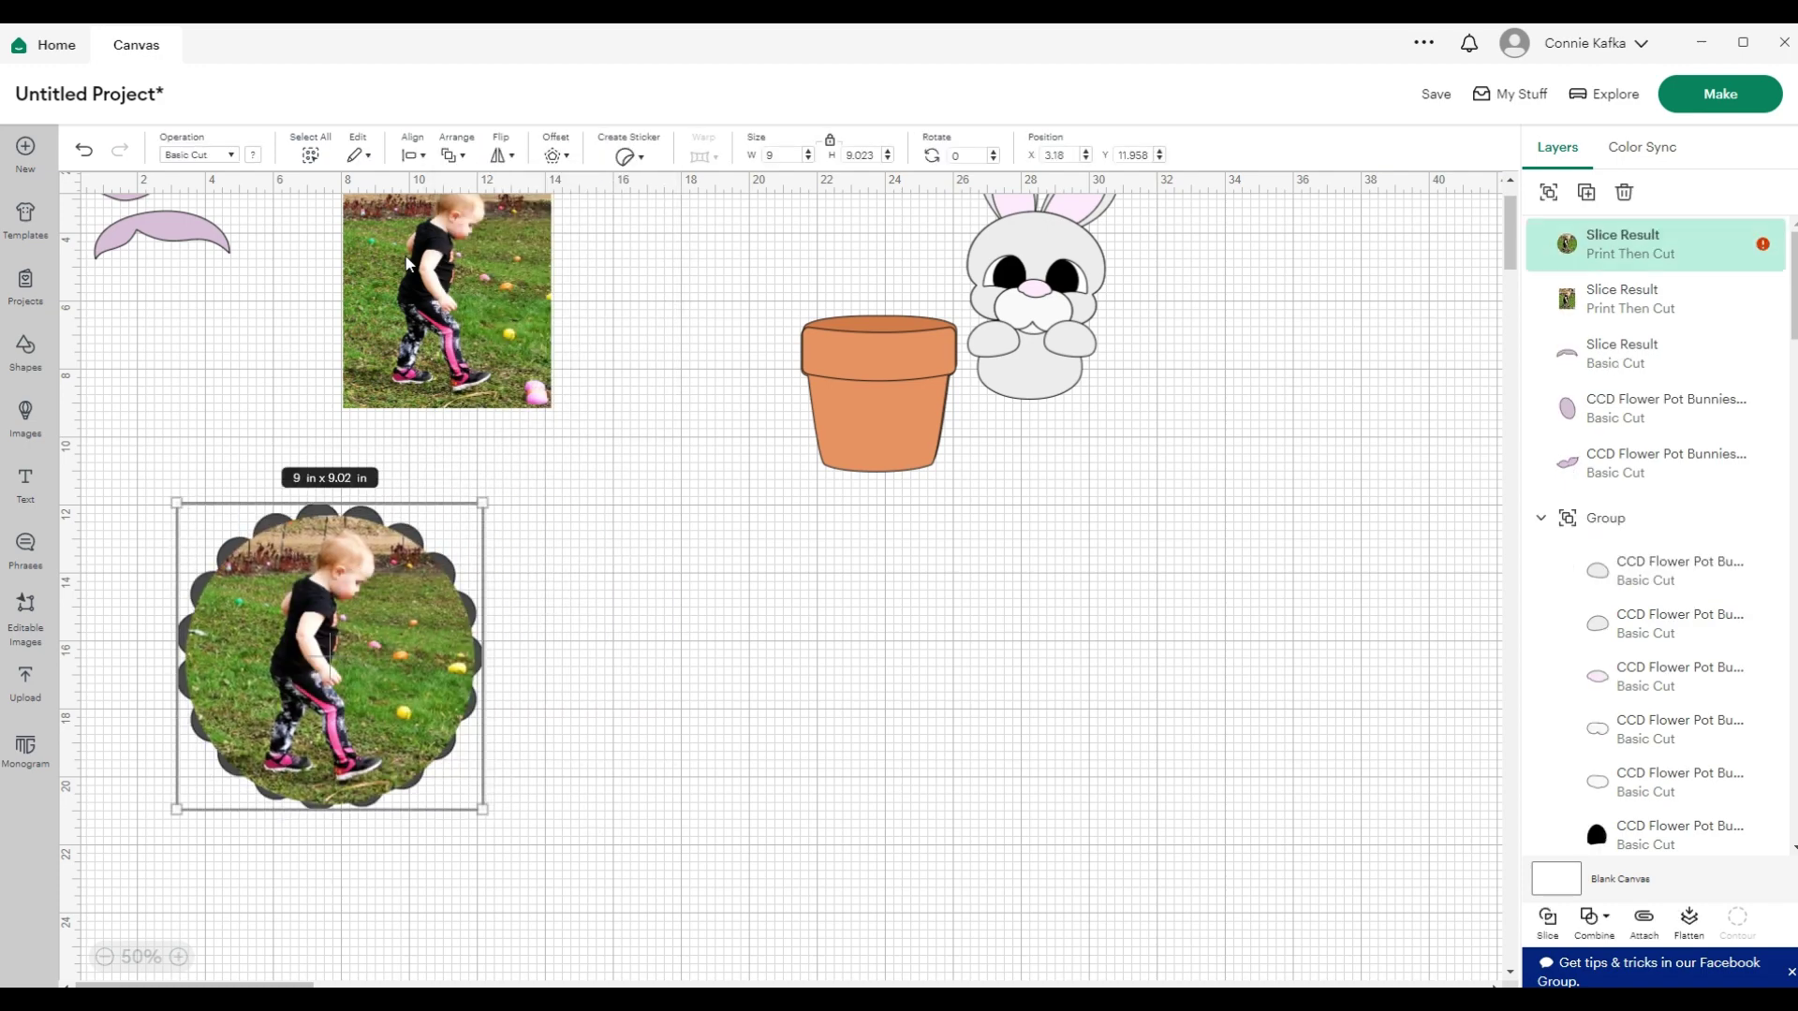
pyautogui.click(453, 156)
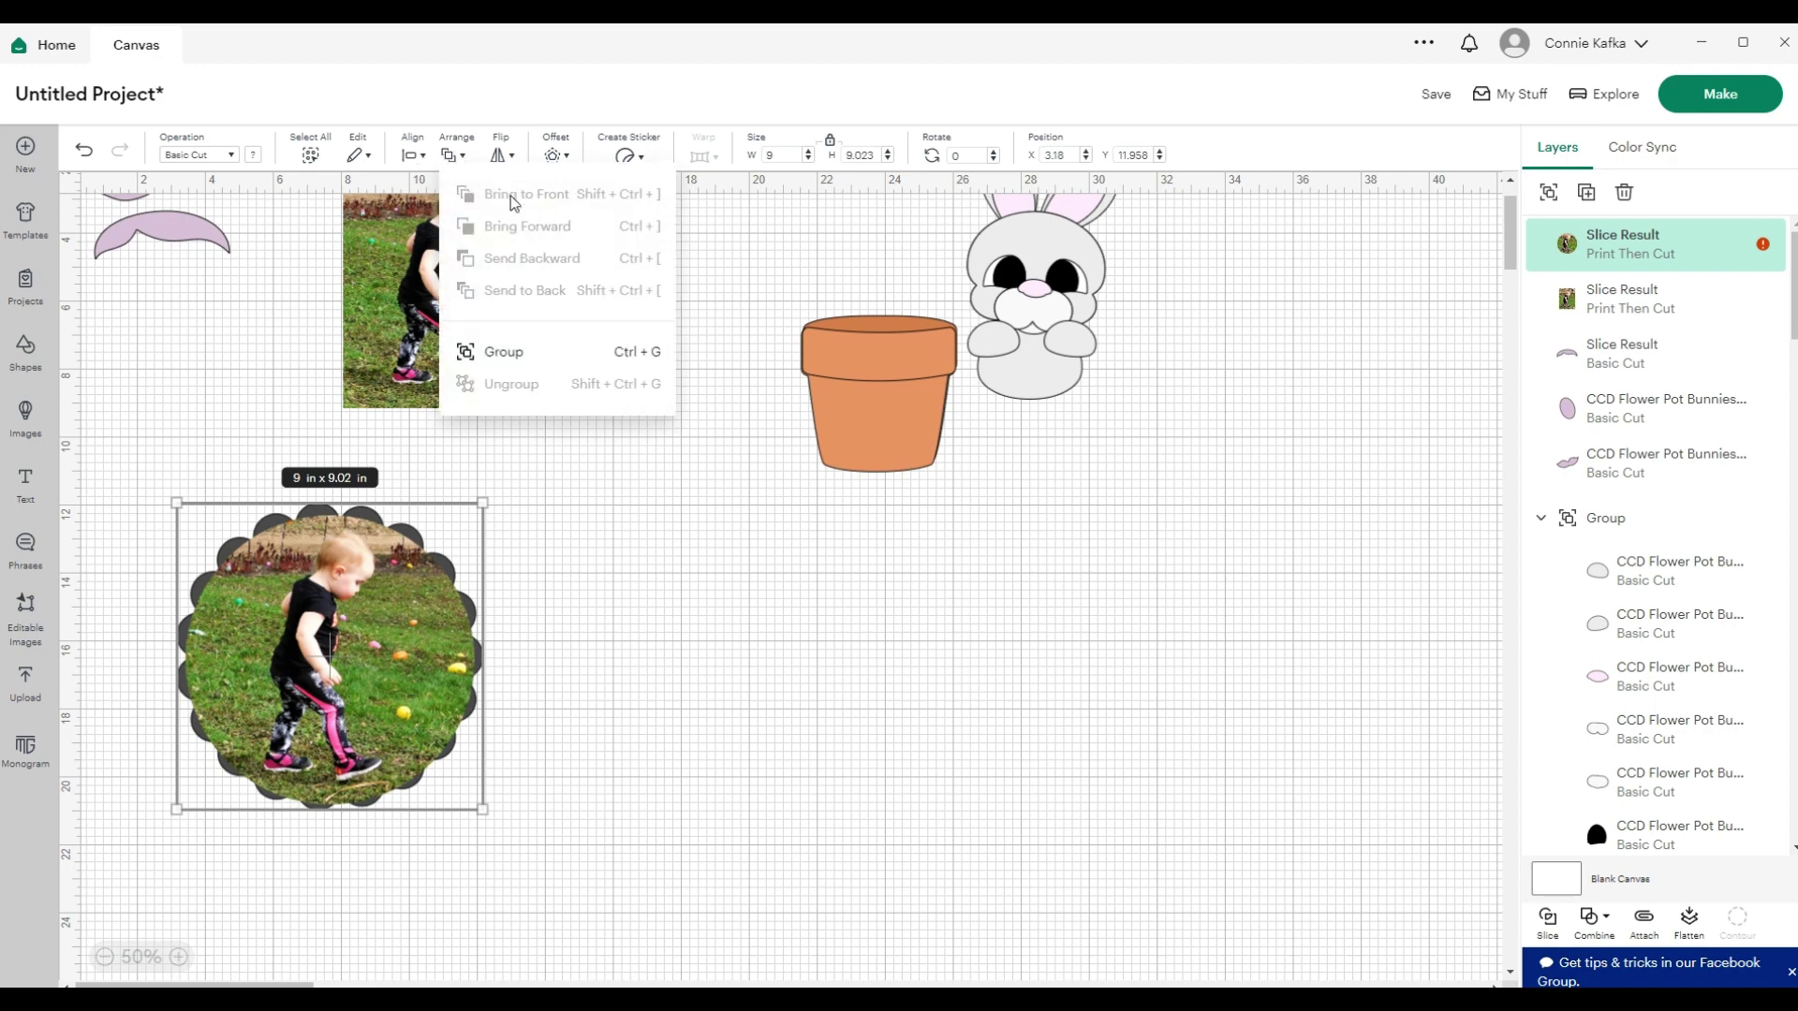
pyautogui.click(409, 155)
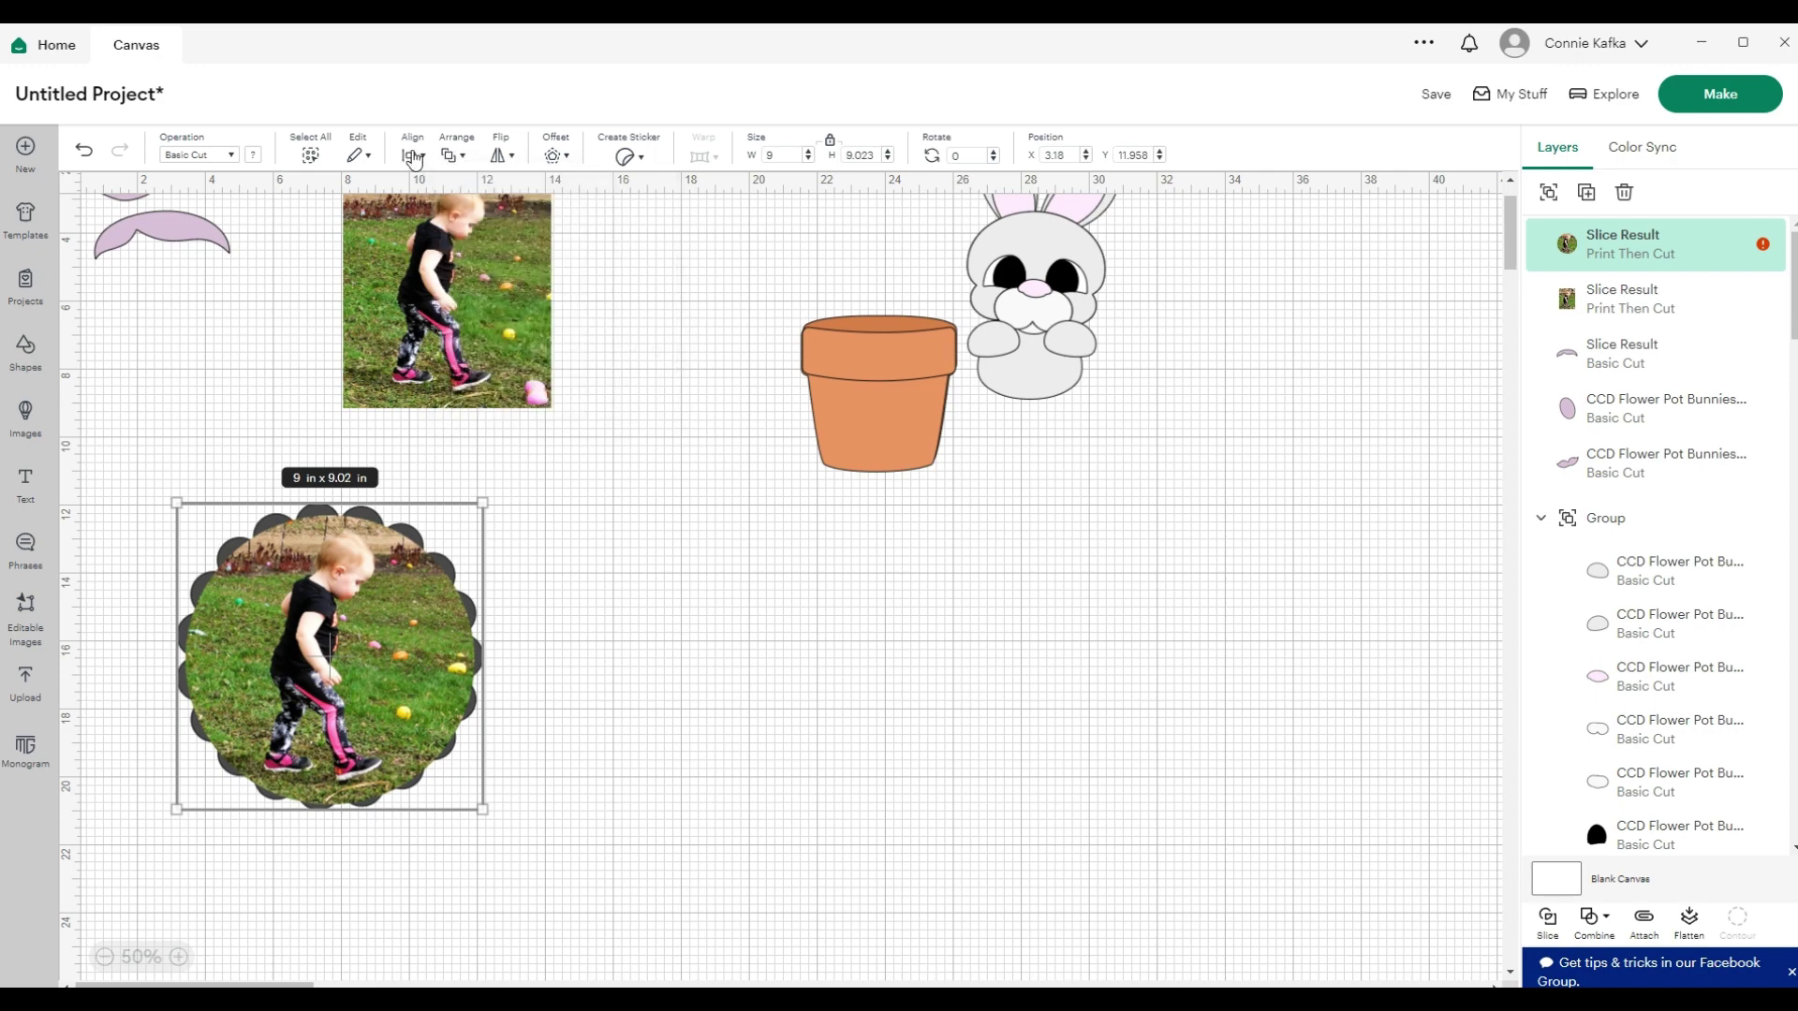
pyautogui.click(411, 155)
pyautogui.click(467, 426)
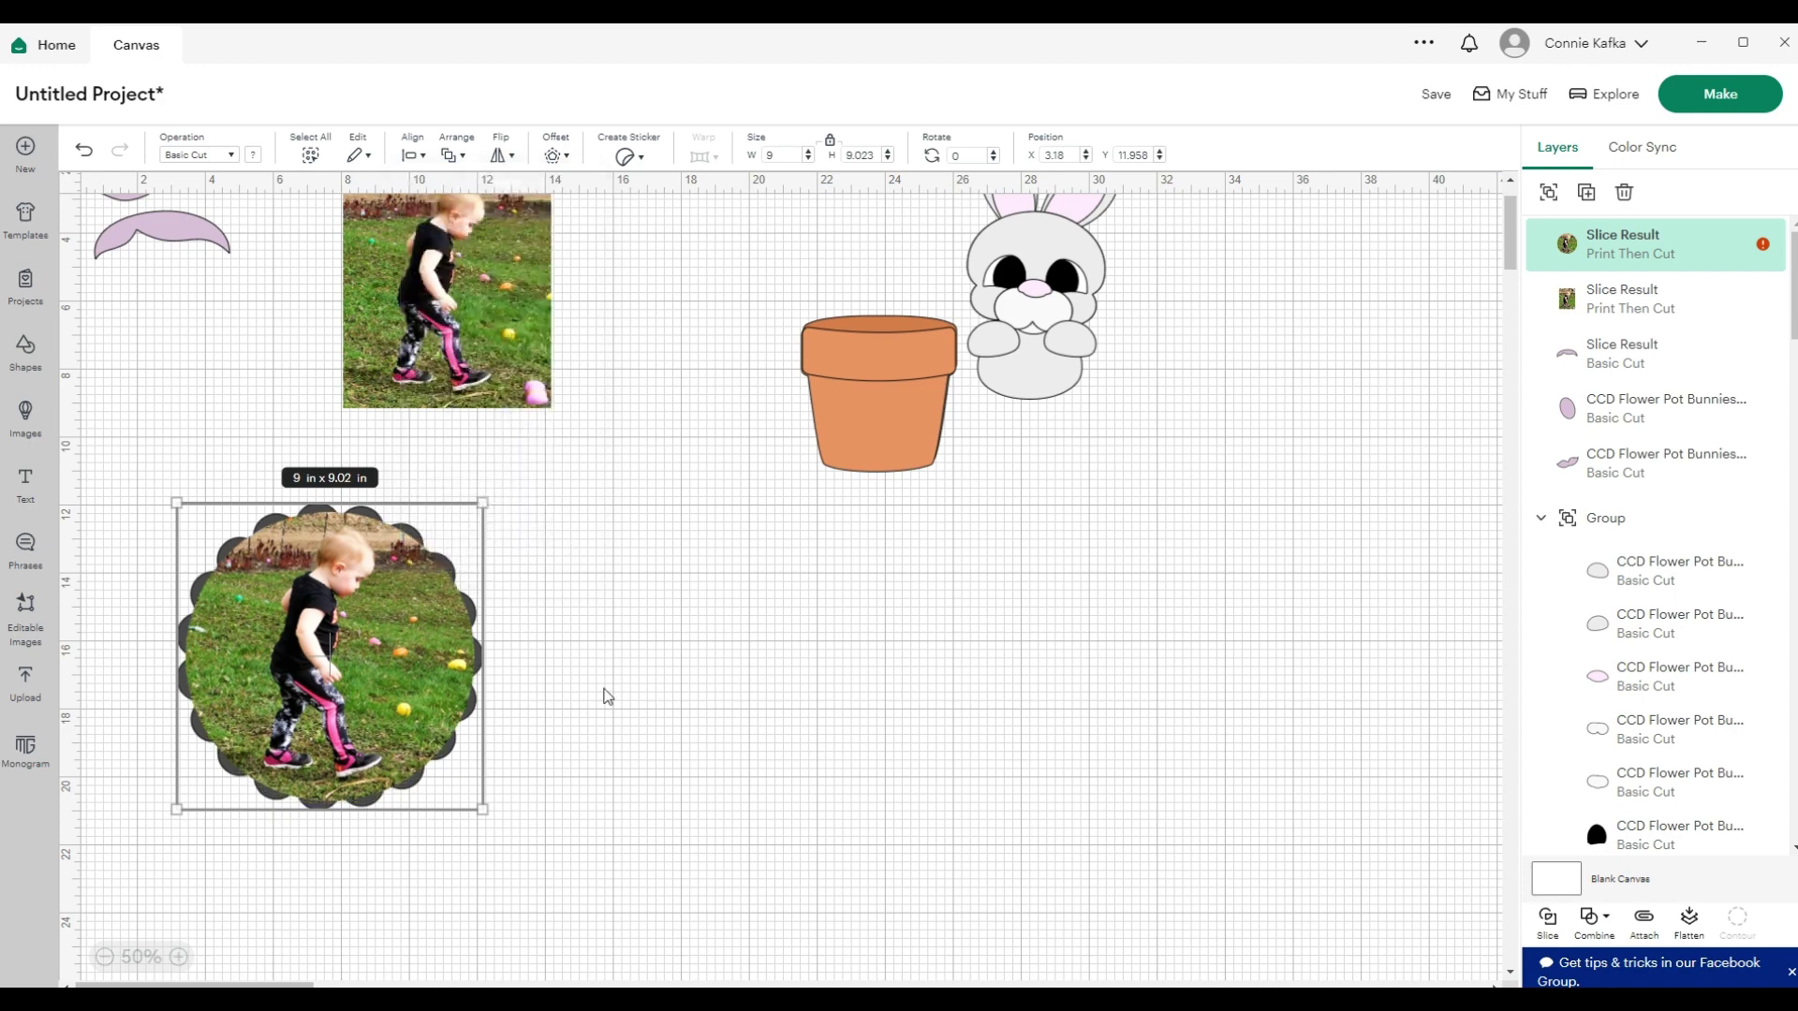
# Attach the round photo to the scalloped circle and flatten them into a single Print Then Cut image
pyautogui.click(604, 848)
pyautogui.click(458, 664)
pyautogui.click(1689, 921)
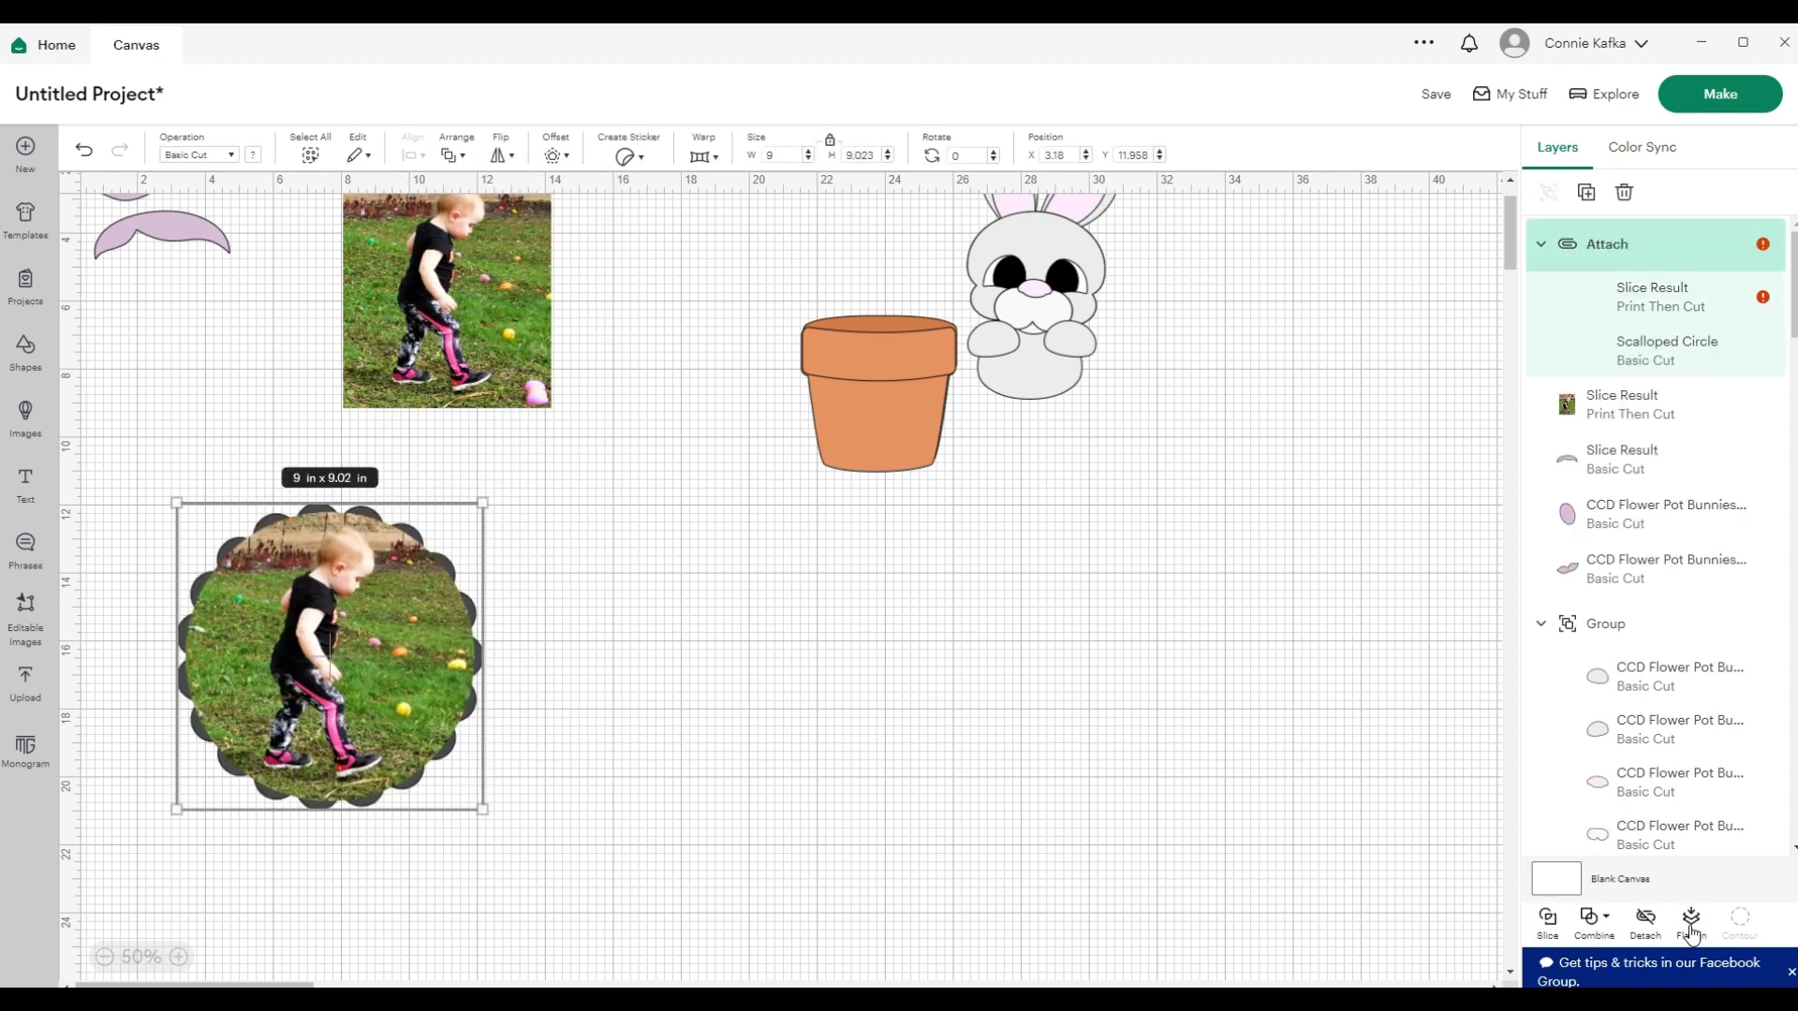
pyautogui.click(824, 771)
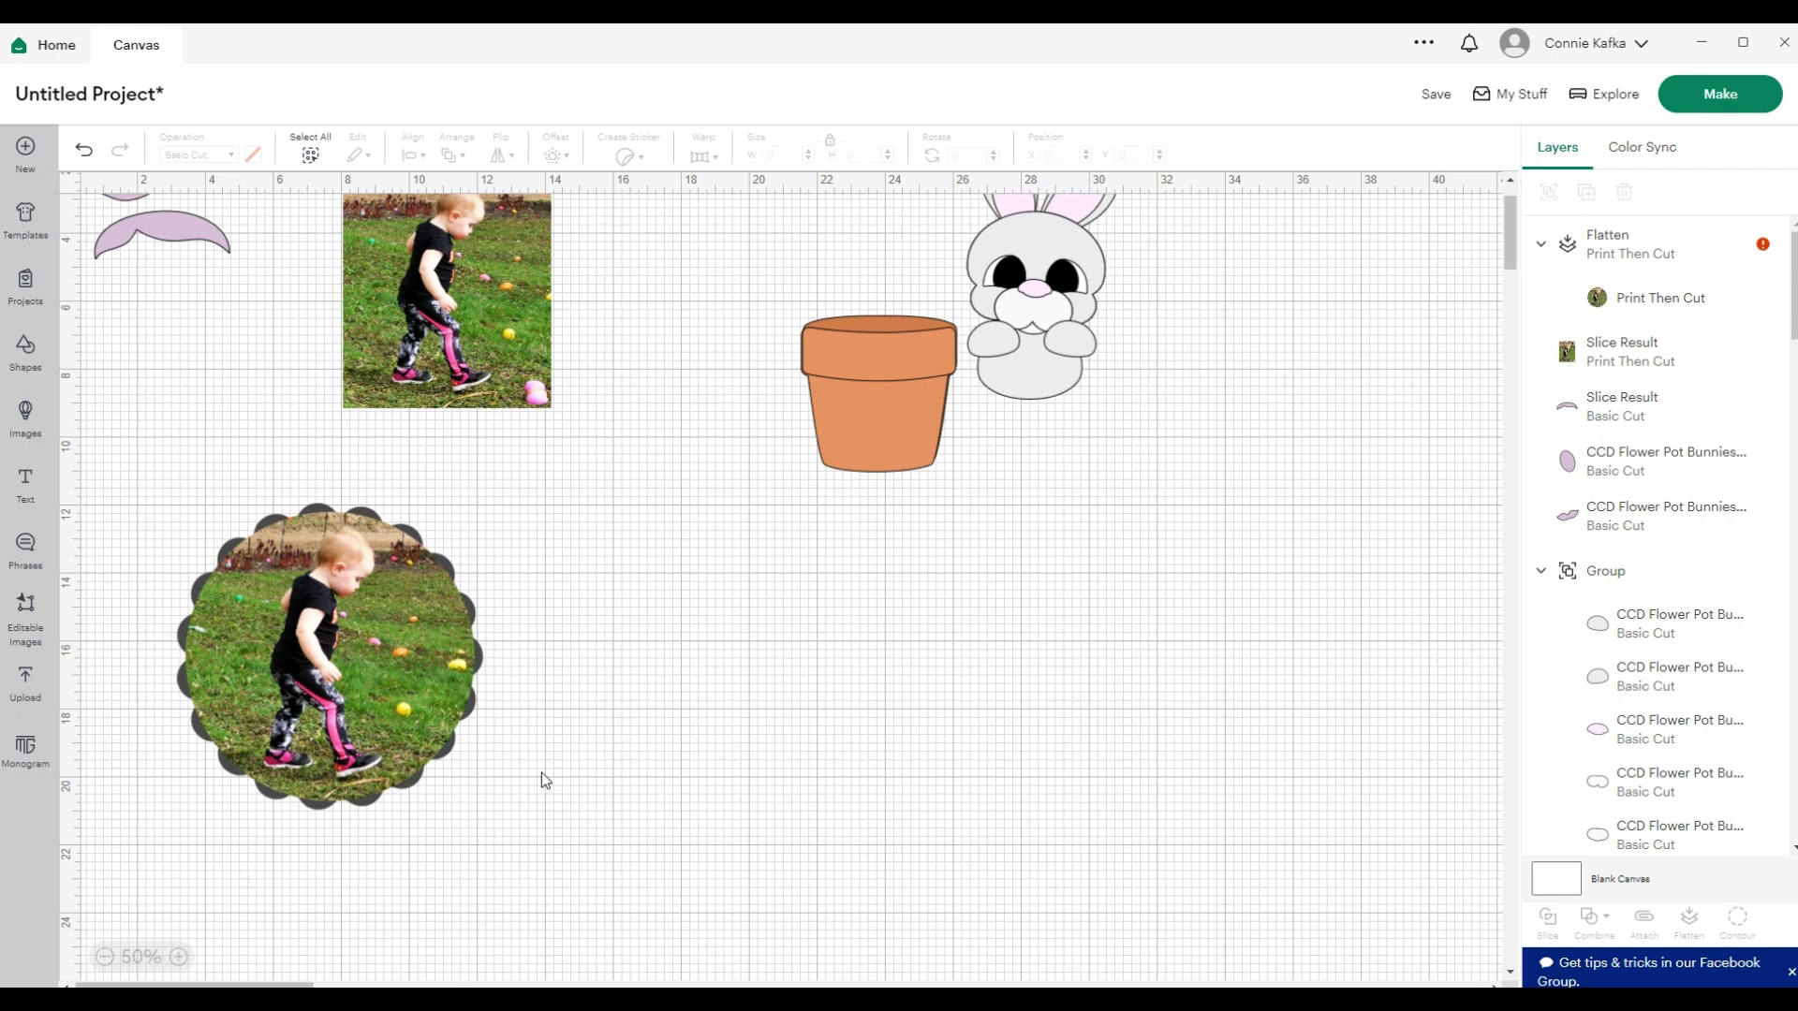
# Delete the flattened scalloped photo and the rectangular toddler photo, and move the light orange pot body into the cleared area
pyautogui.moveTo(323, 637); pyautogui.dragTo(441, 616)
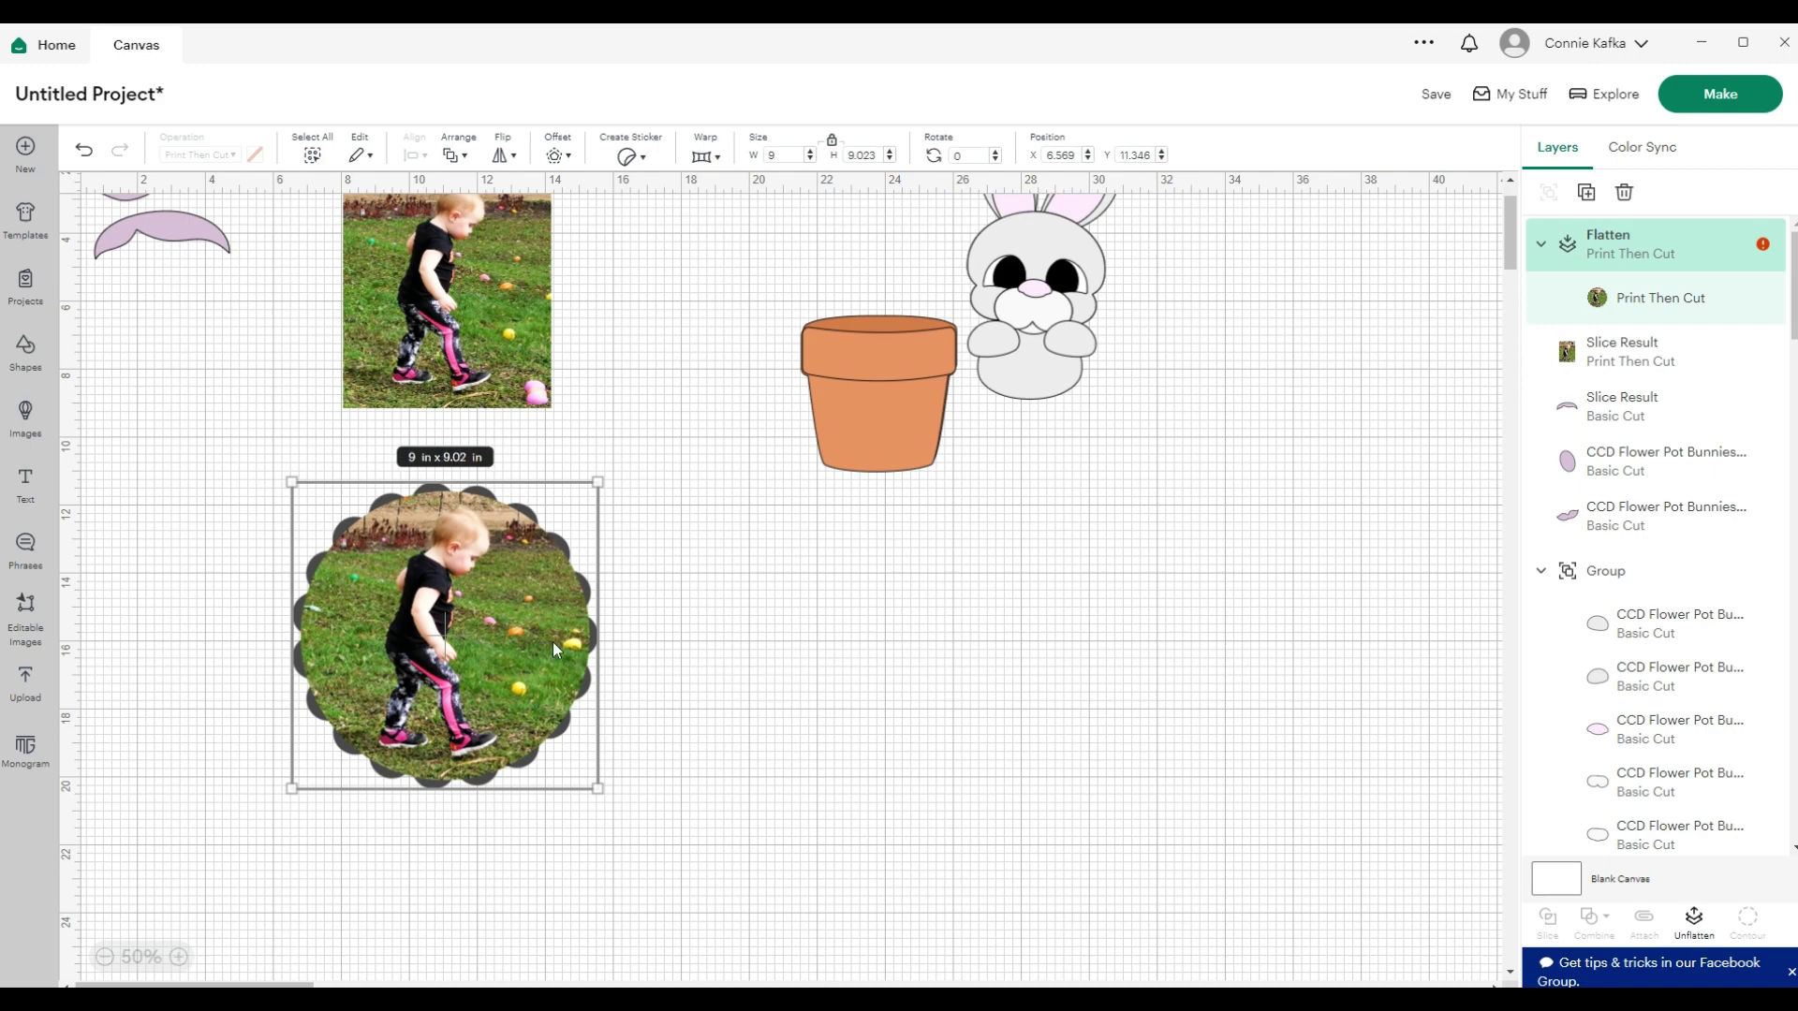
pyautogui.press('Delete')
pyautogui.moveTo(973, 577); pyautogui.dragTo(442, 448)
pyautogui.click(469, 378)
pyautogui.press('Delete')
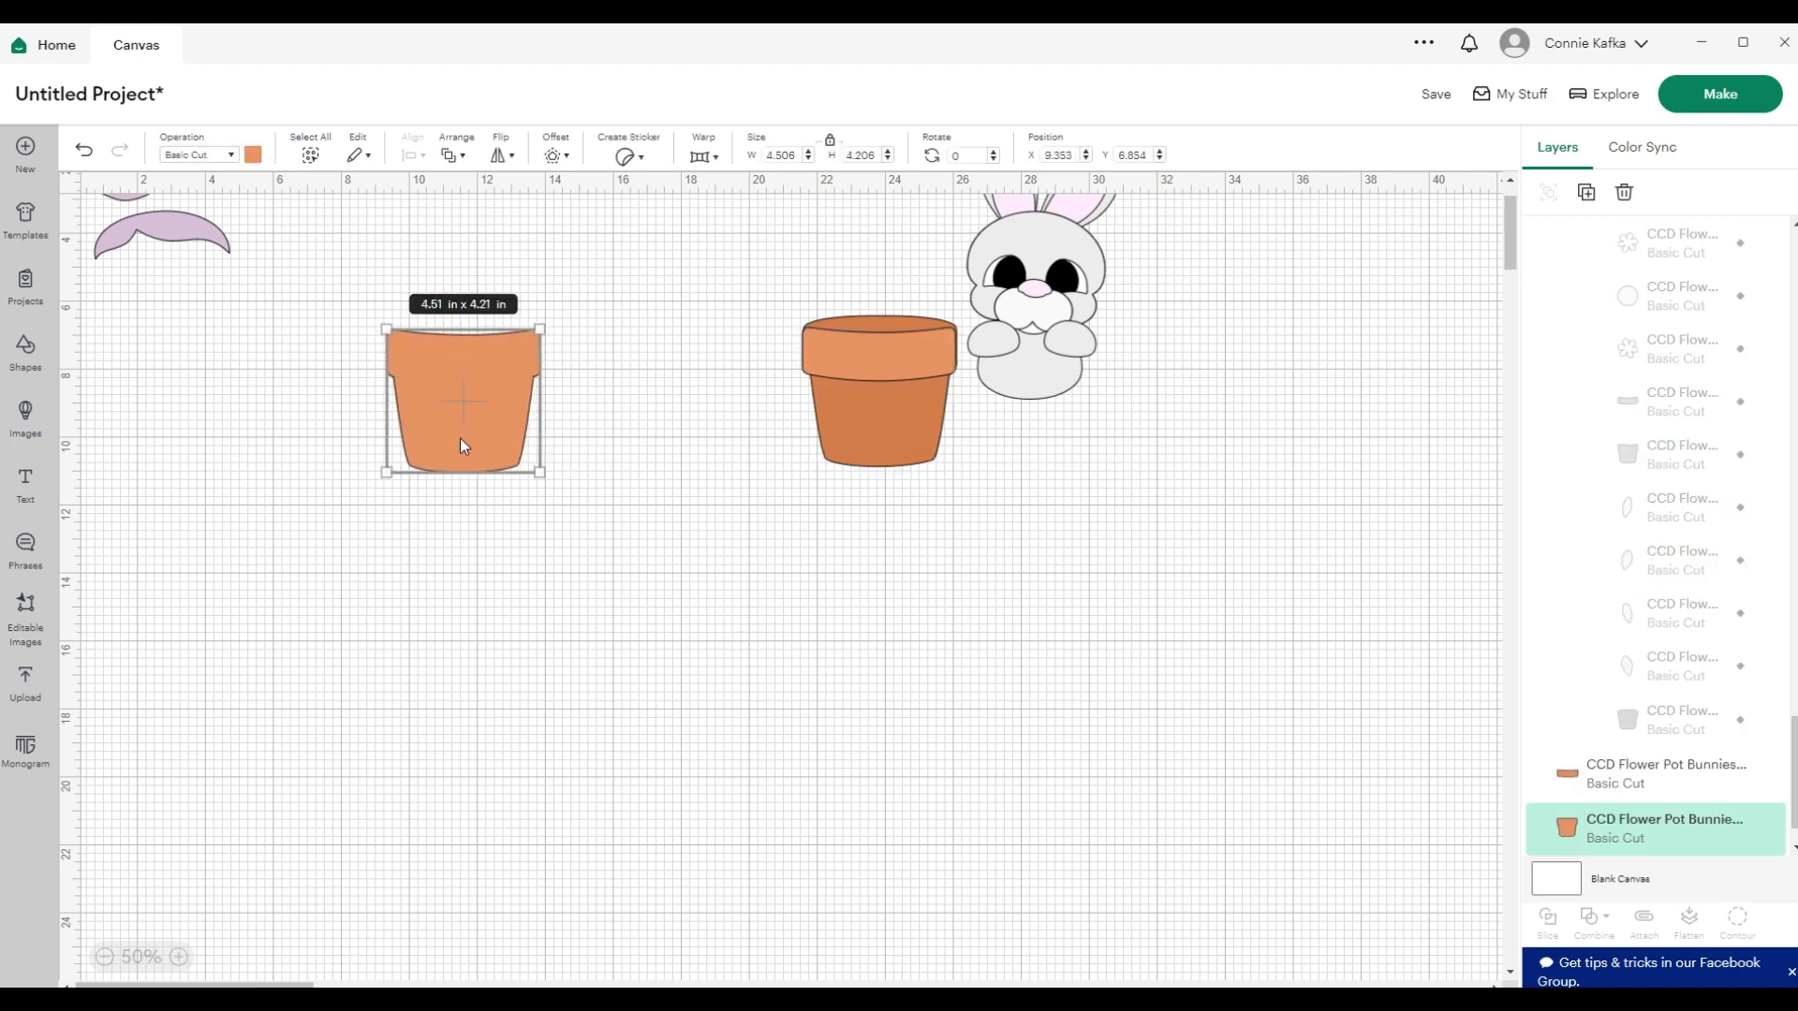
# Separate the dark orange pot piece from its rim and change the light orange pot body to Print Then Cut
pyautogui.moveTo(899, 442); pyautogui.dragTo(697, 406)
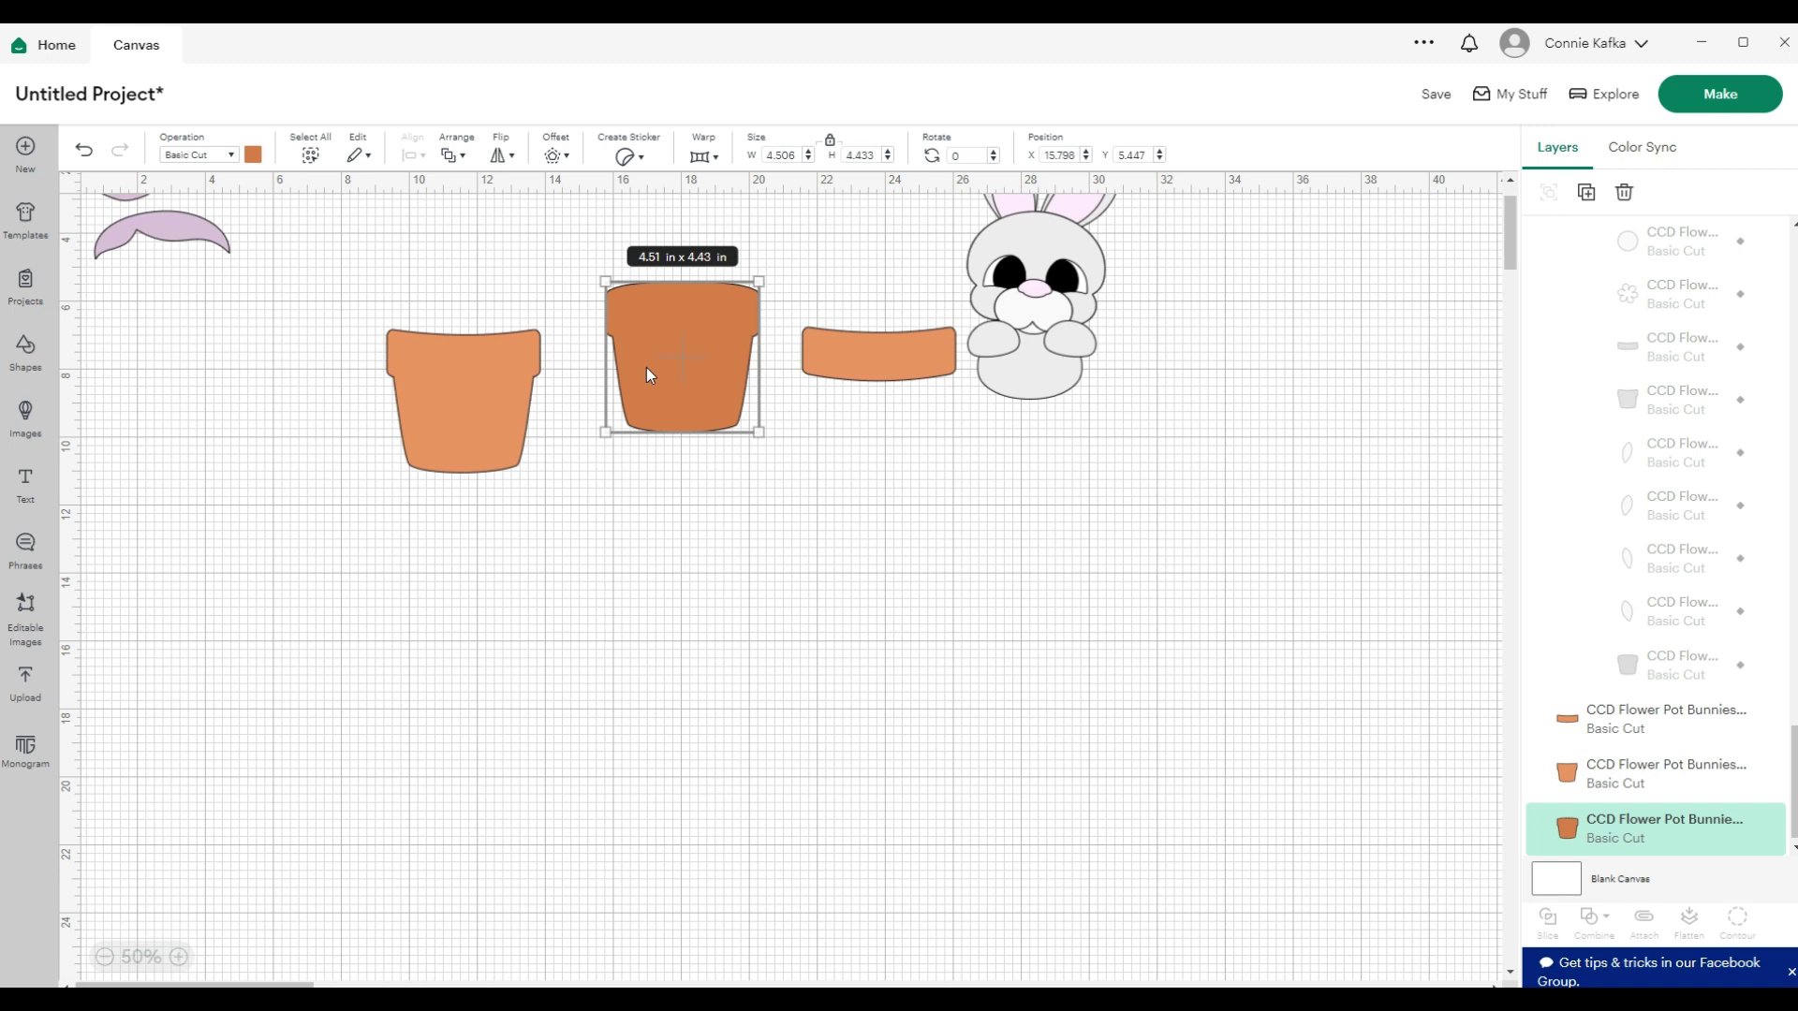
pyautogui.click(514, 384)
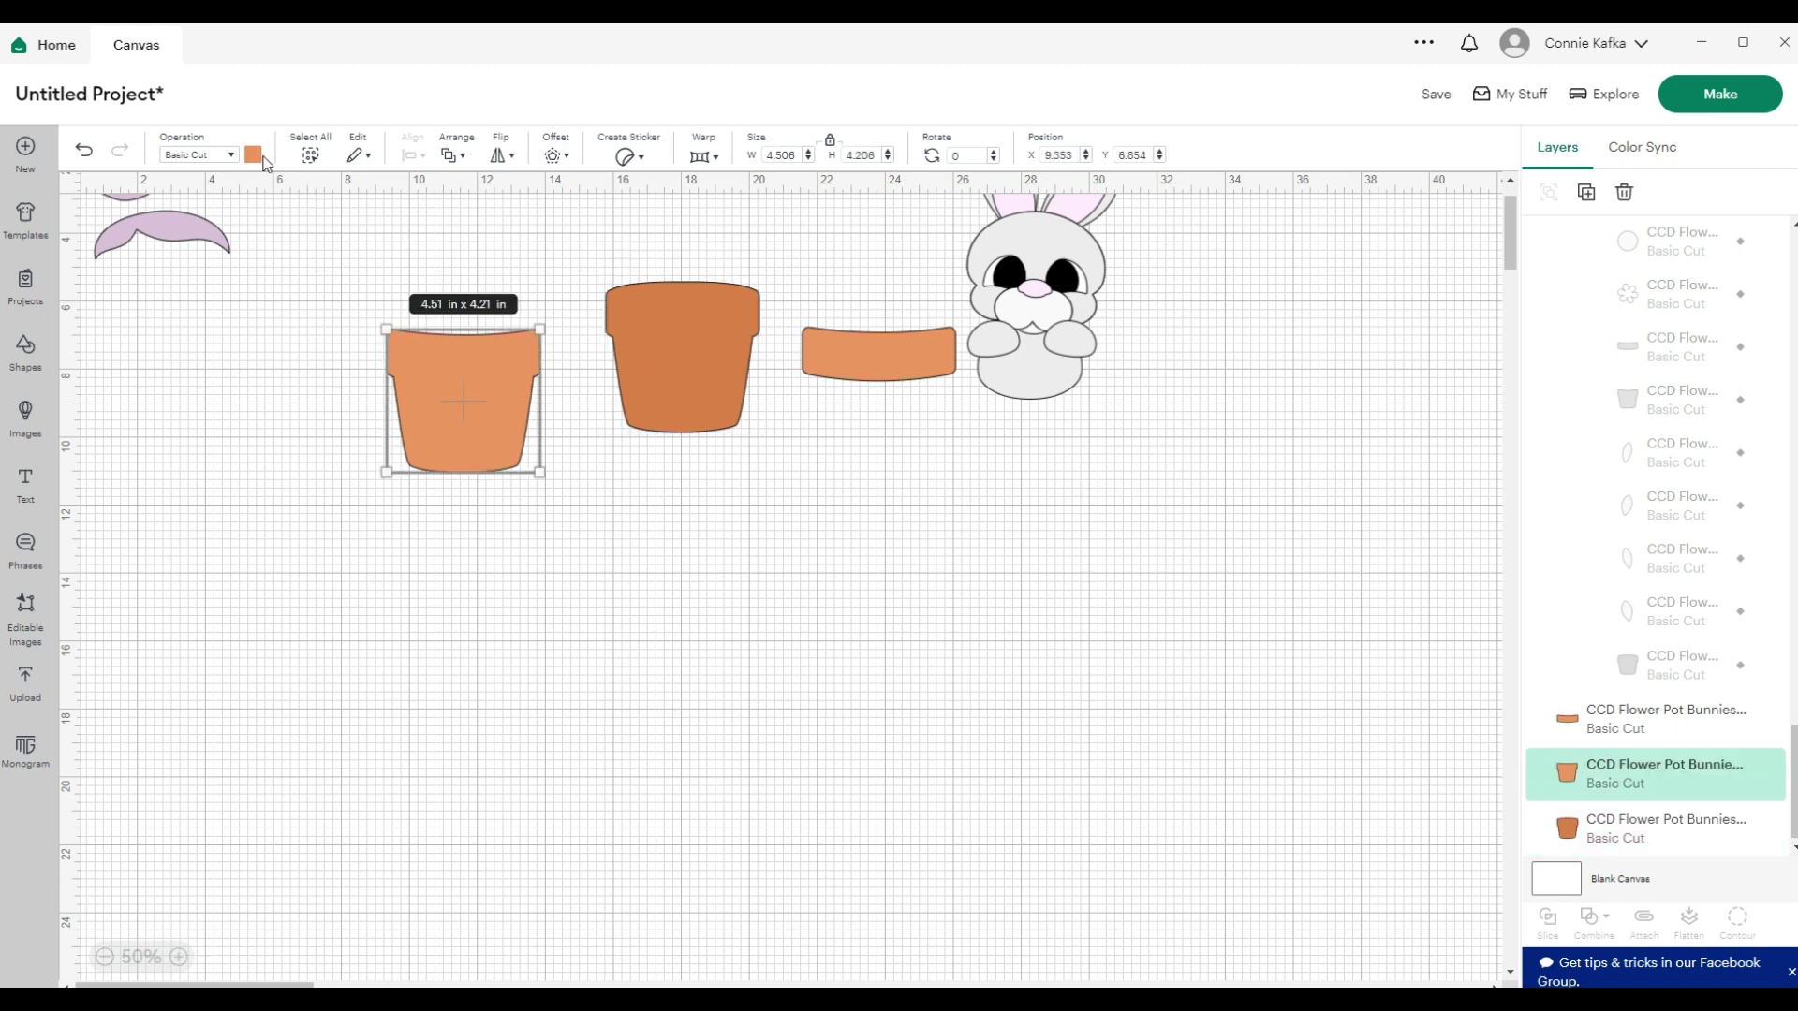
pyautogui.click(231, 155)
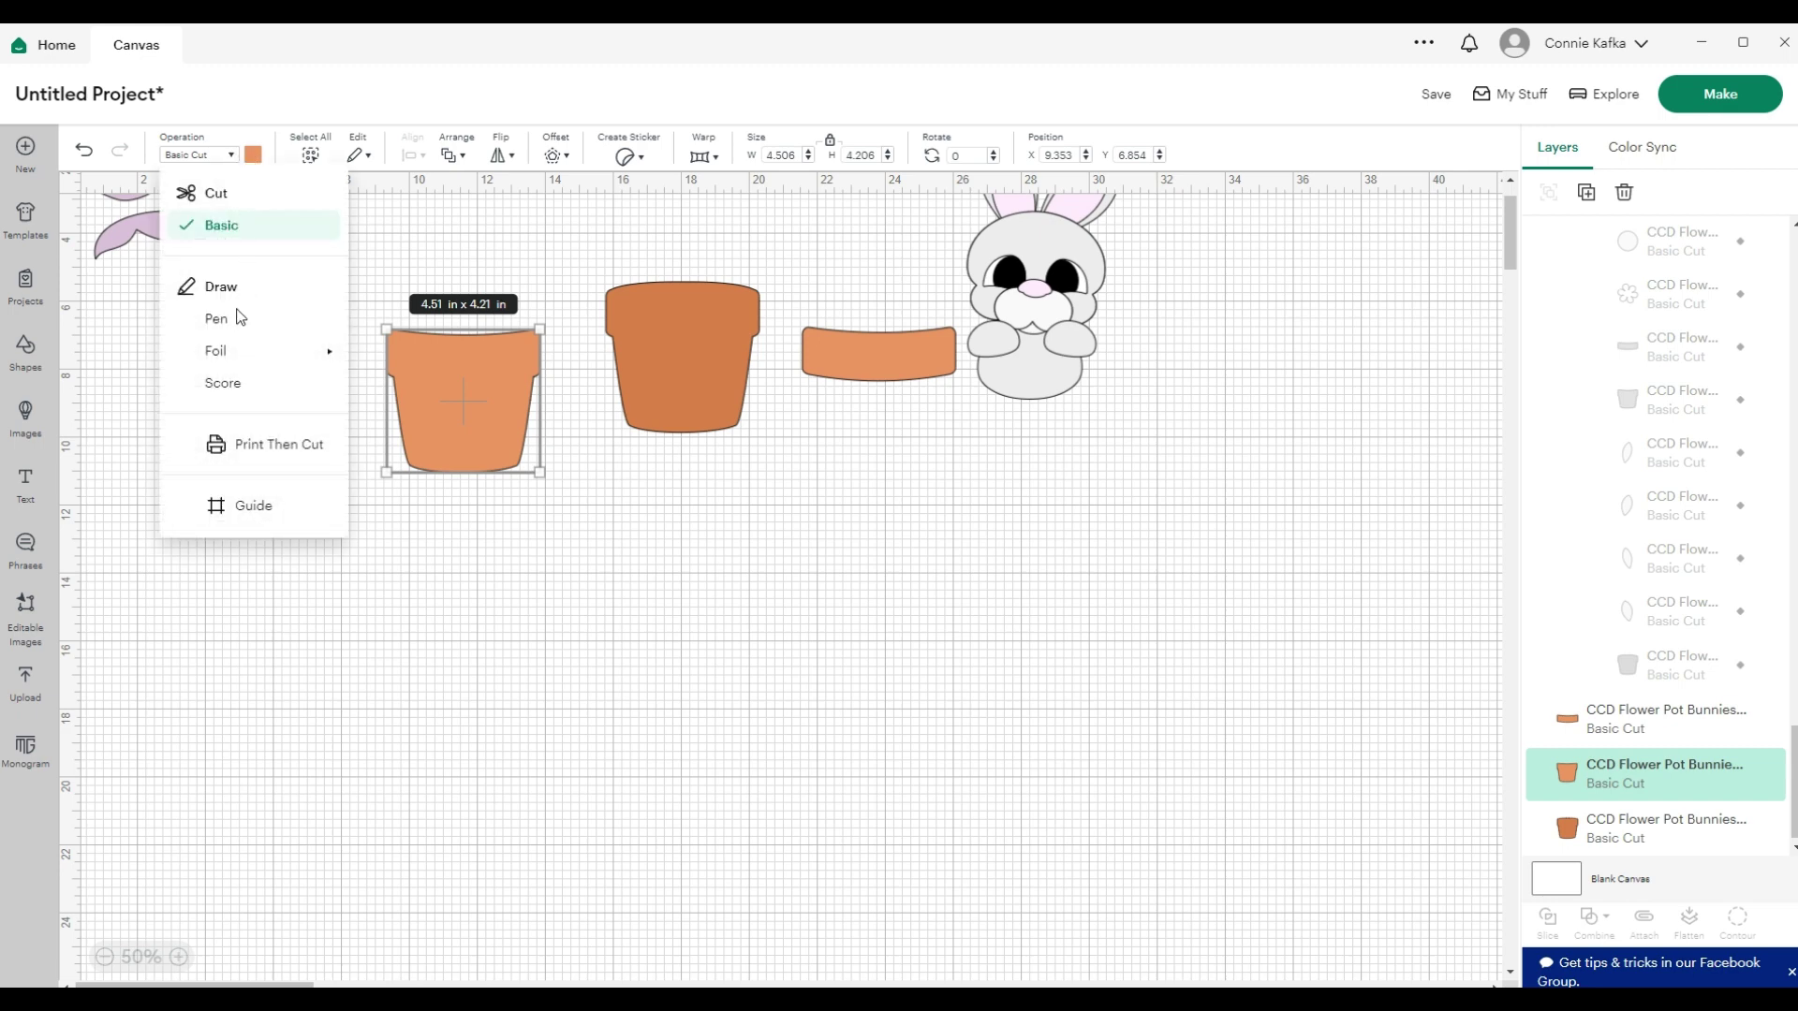
pyautogui.click(240, 443)
pyautogui.click(702, 530)
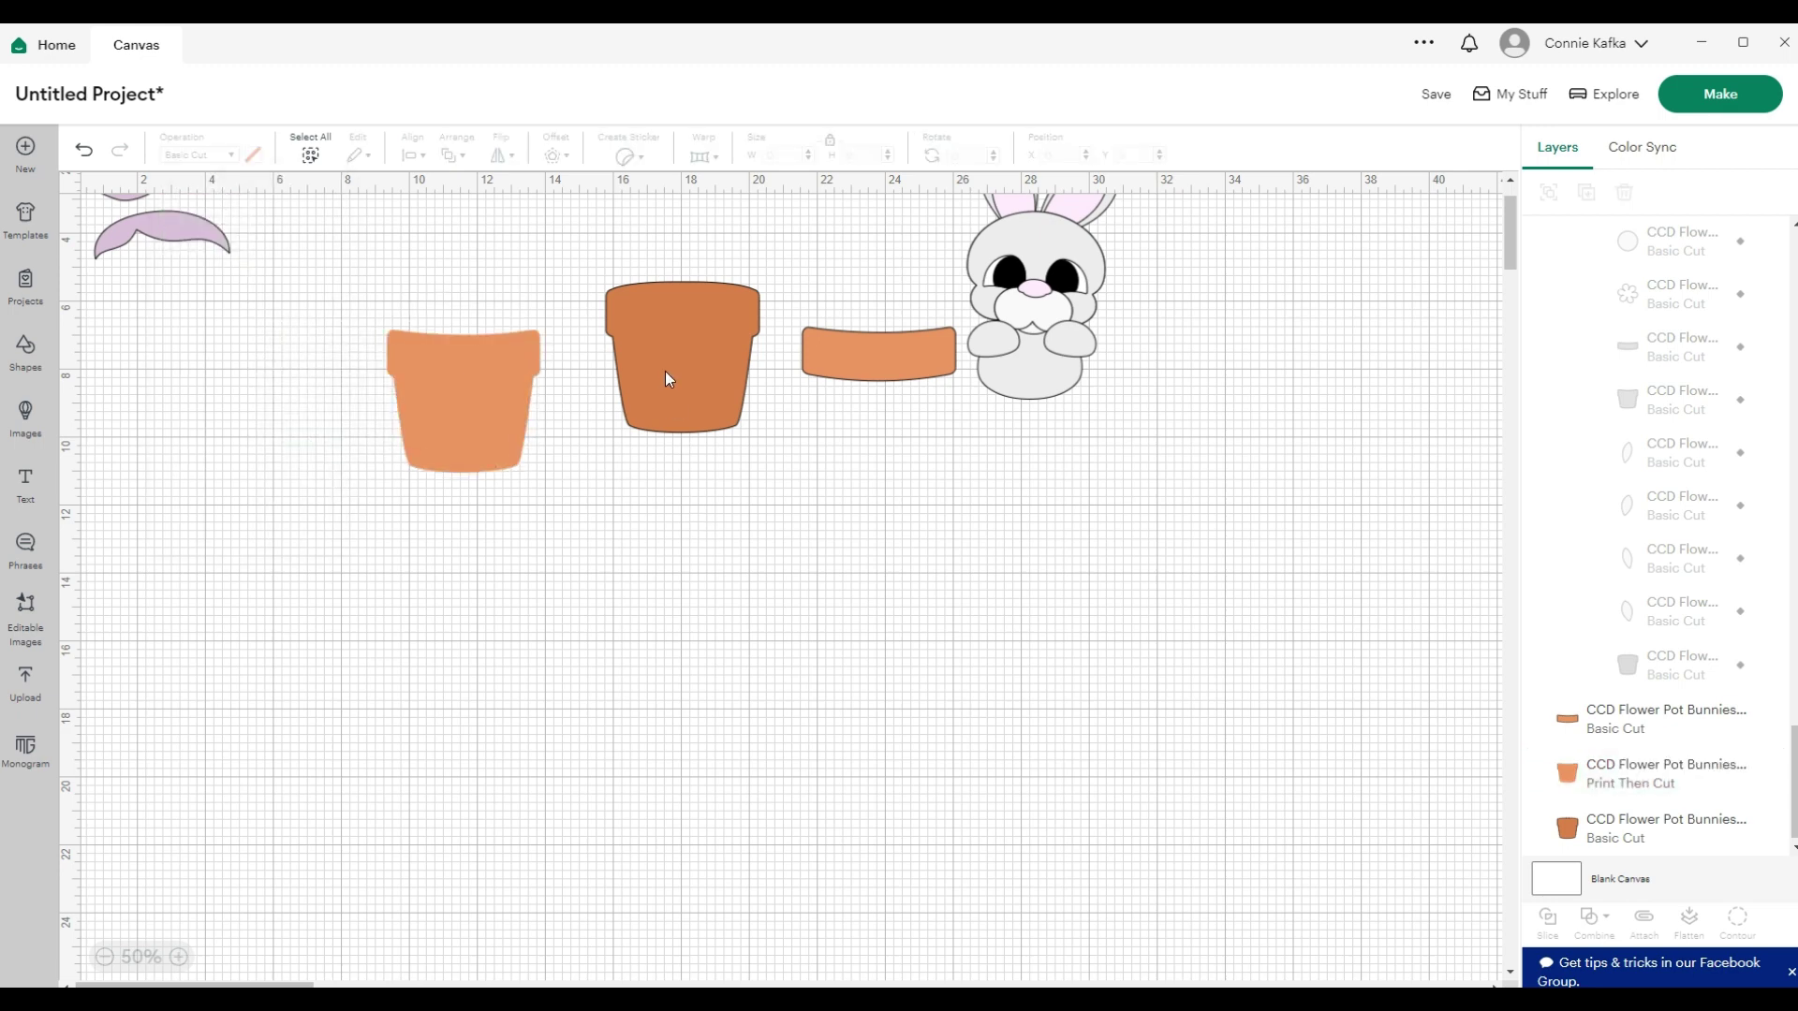
# Change the dark orange pot piece from Basic Cut to Print Then Cut
pyautogui.click(666, 373)
pyautogui.click(253, 155)
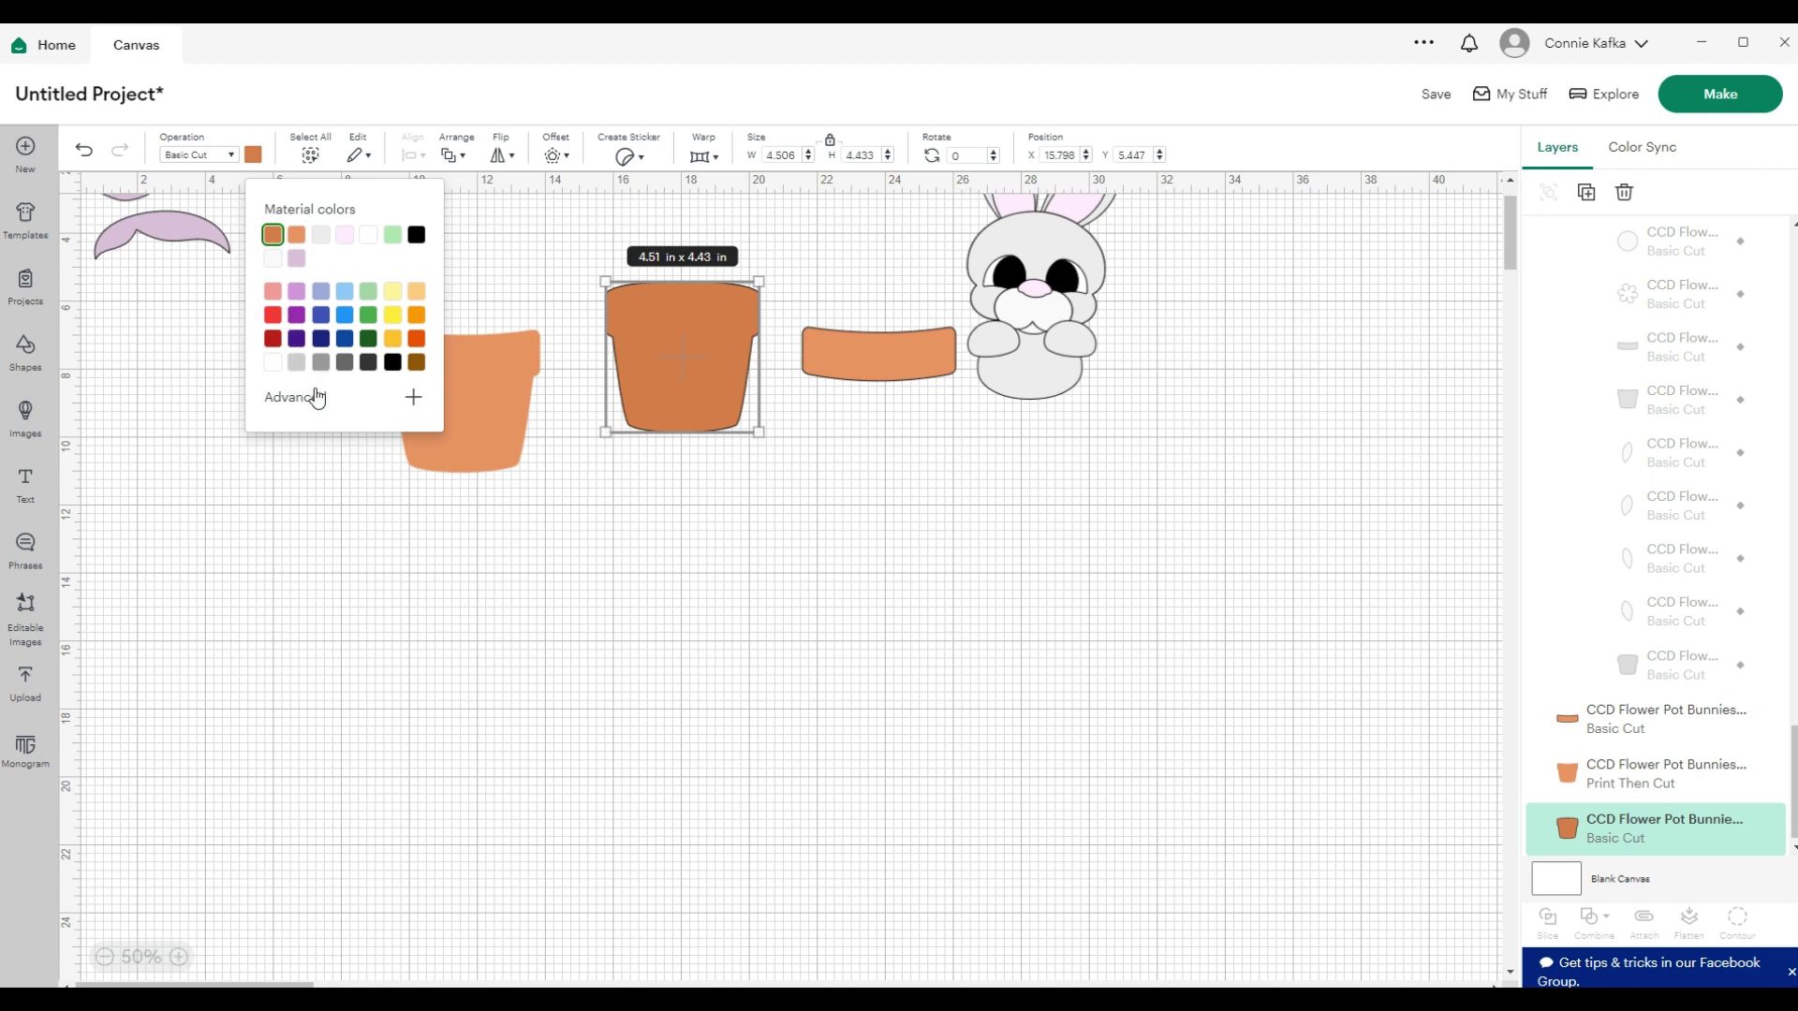
pyautogui.click(225, 156)
pyautogui.moveTo(231, 395)
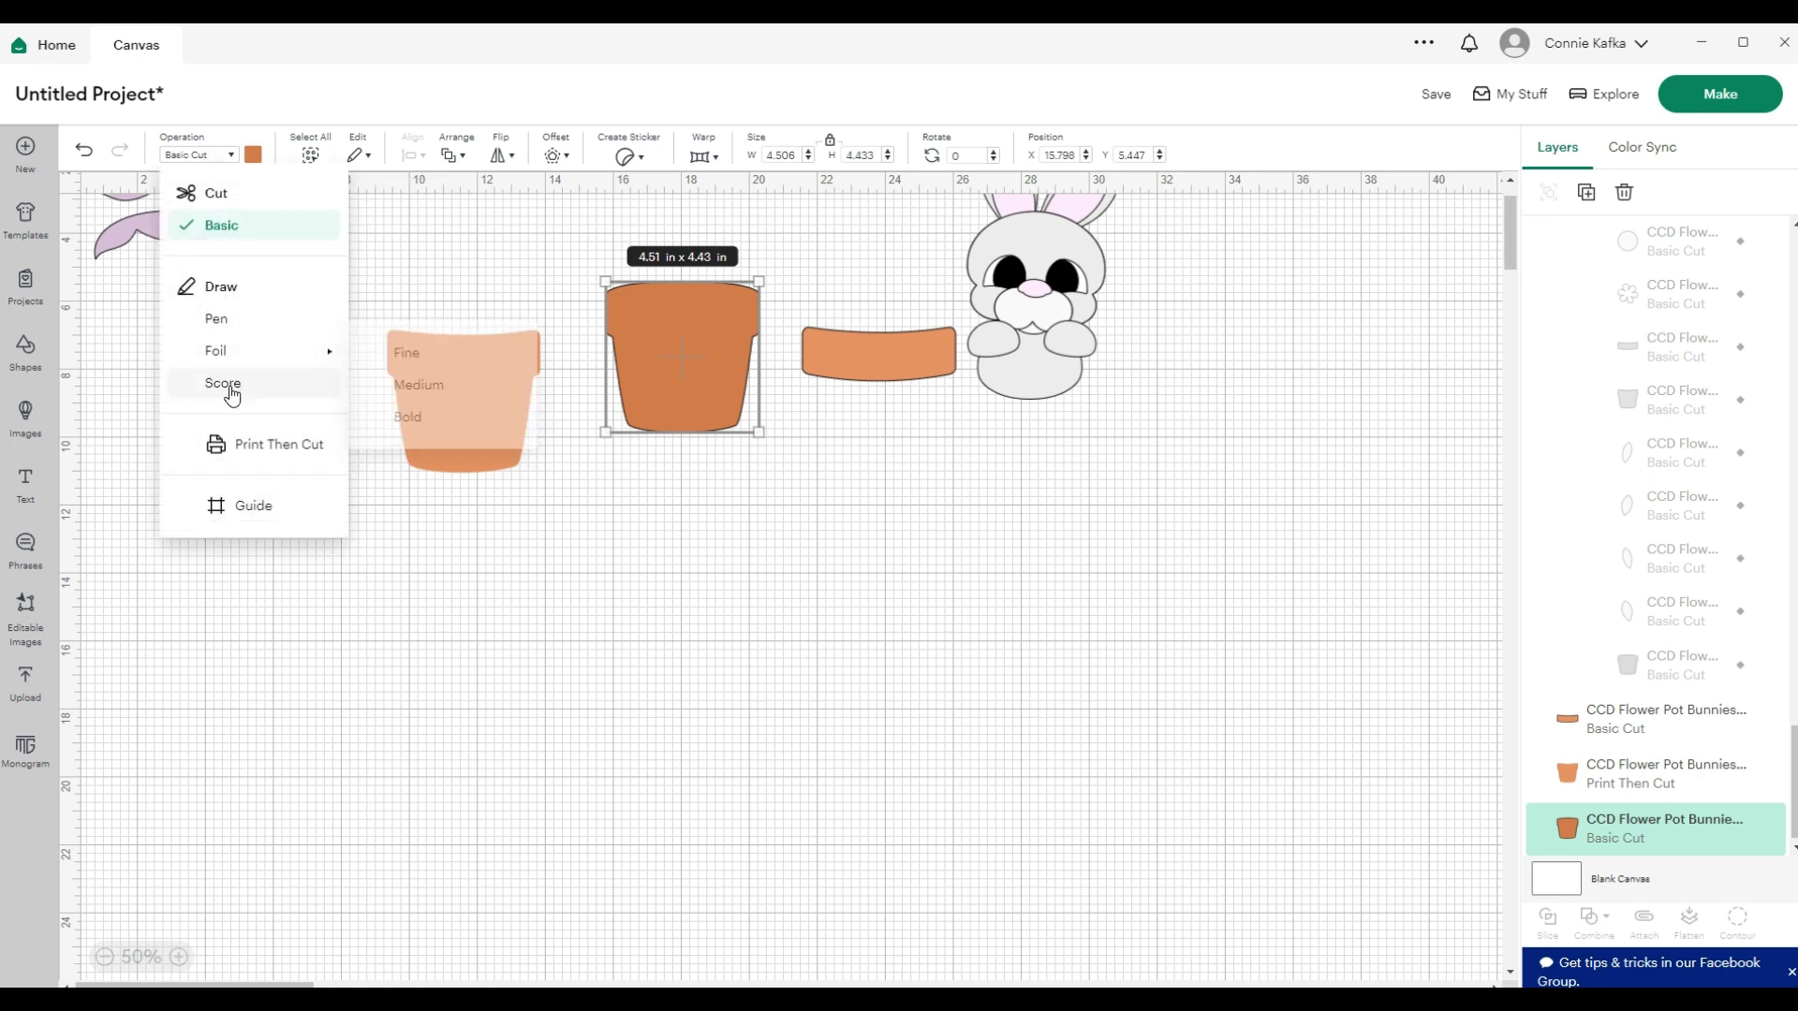
pyautogui.click(245, 444)
pyautogui.click(718, 586)
# Move the light orange rim above the light orange pot body and change the rim to Print Then Cut
pyautogui.click(862, 367)
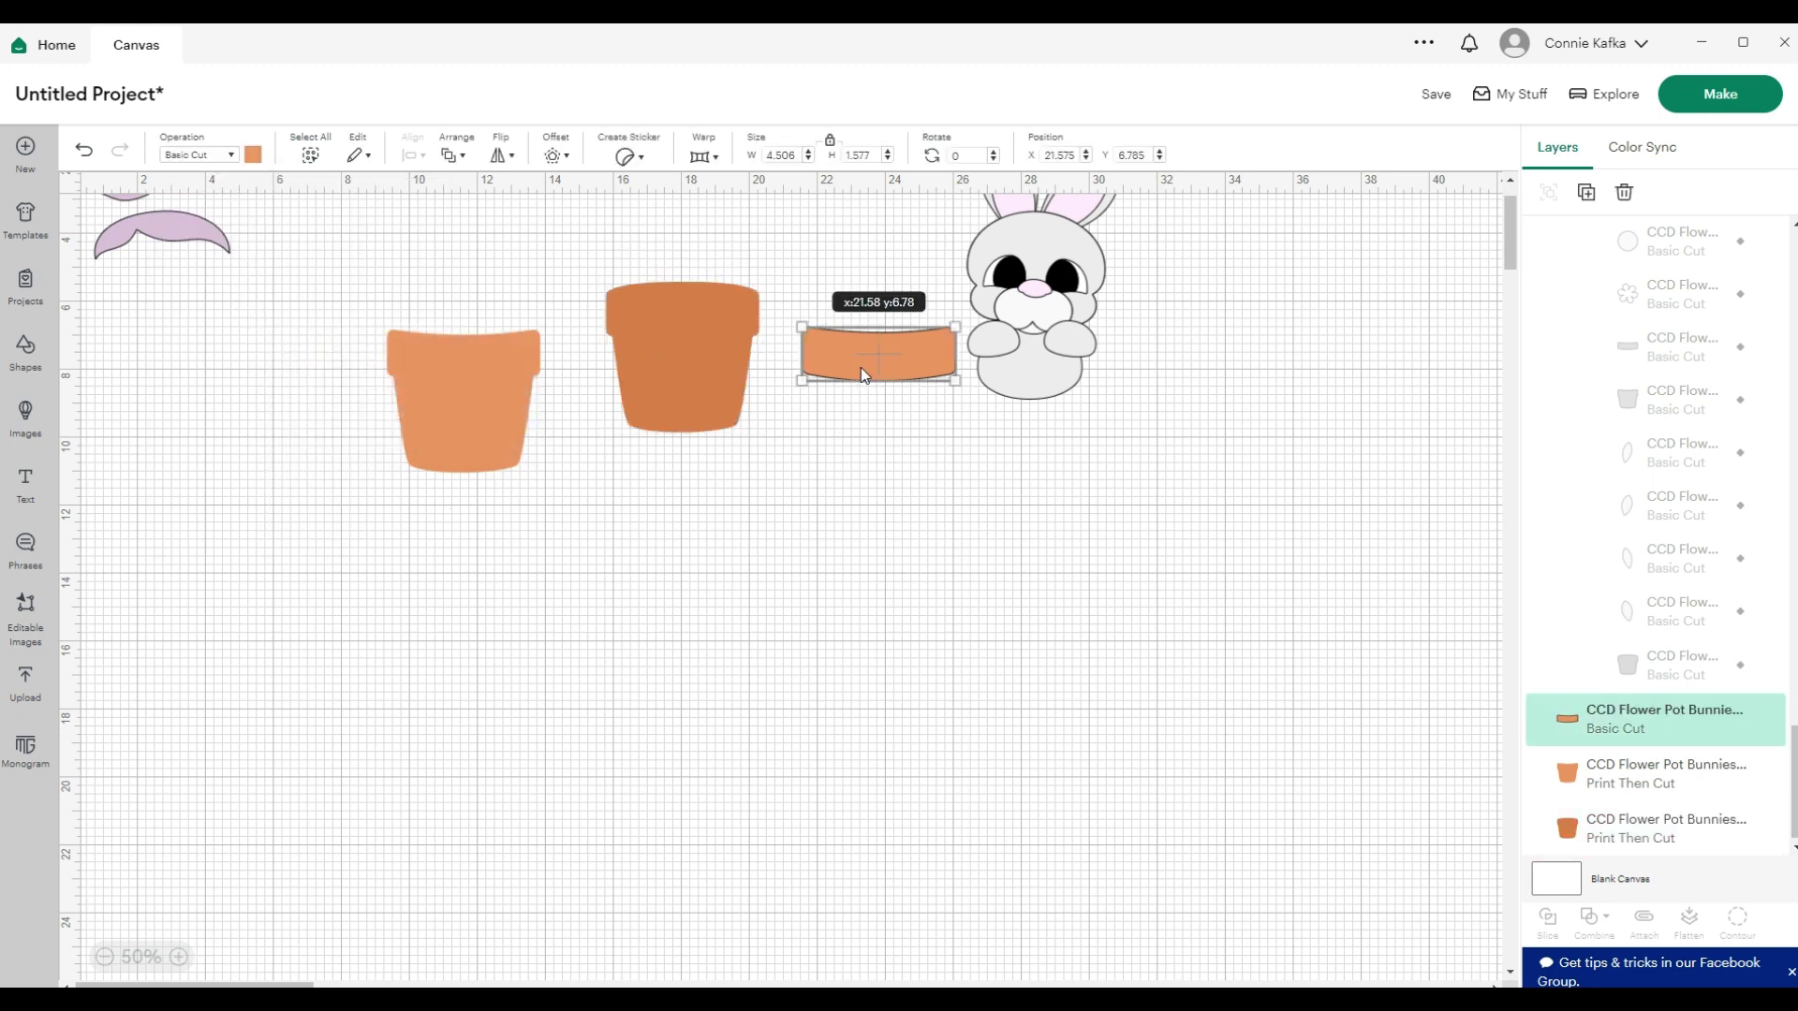
pyautogui.moveTo(862, 367); pyautogui.dragTo(467, 293)
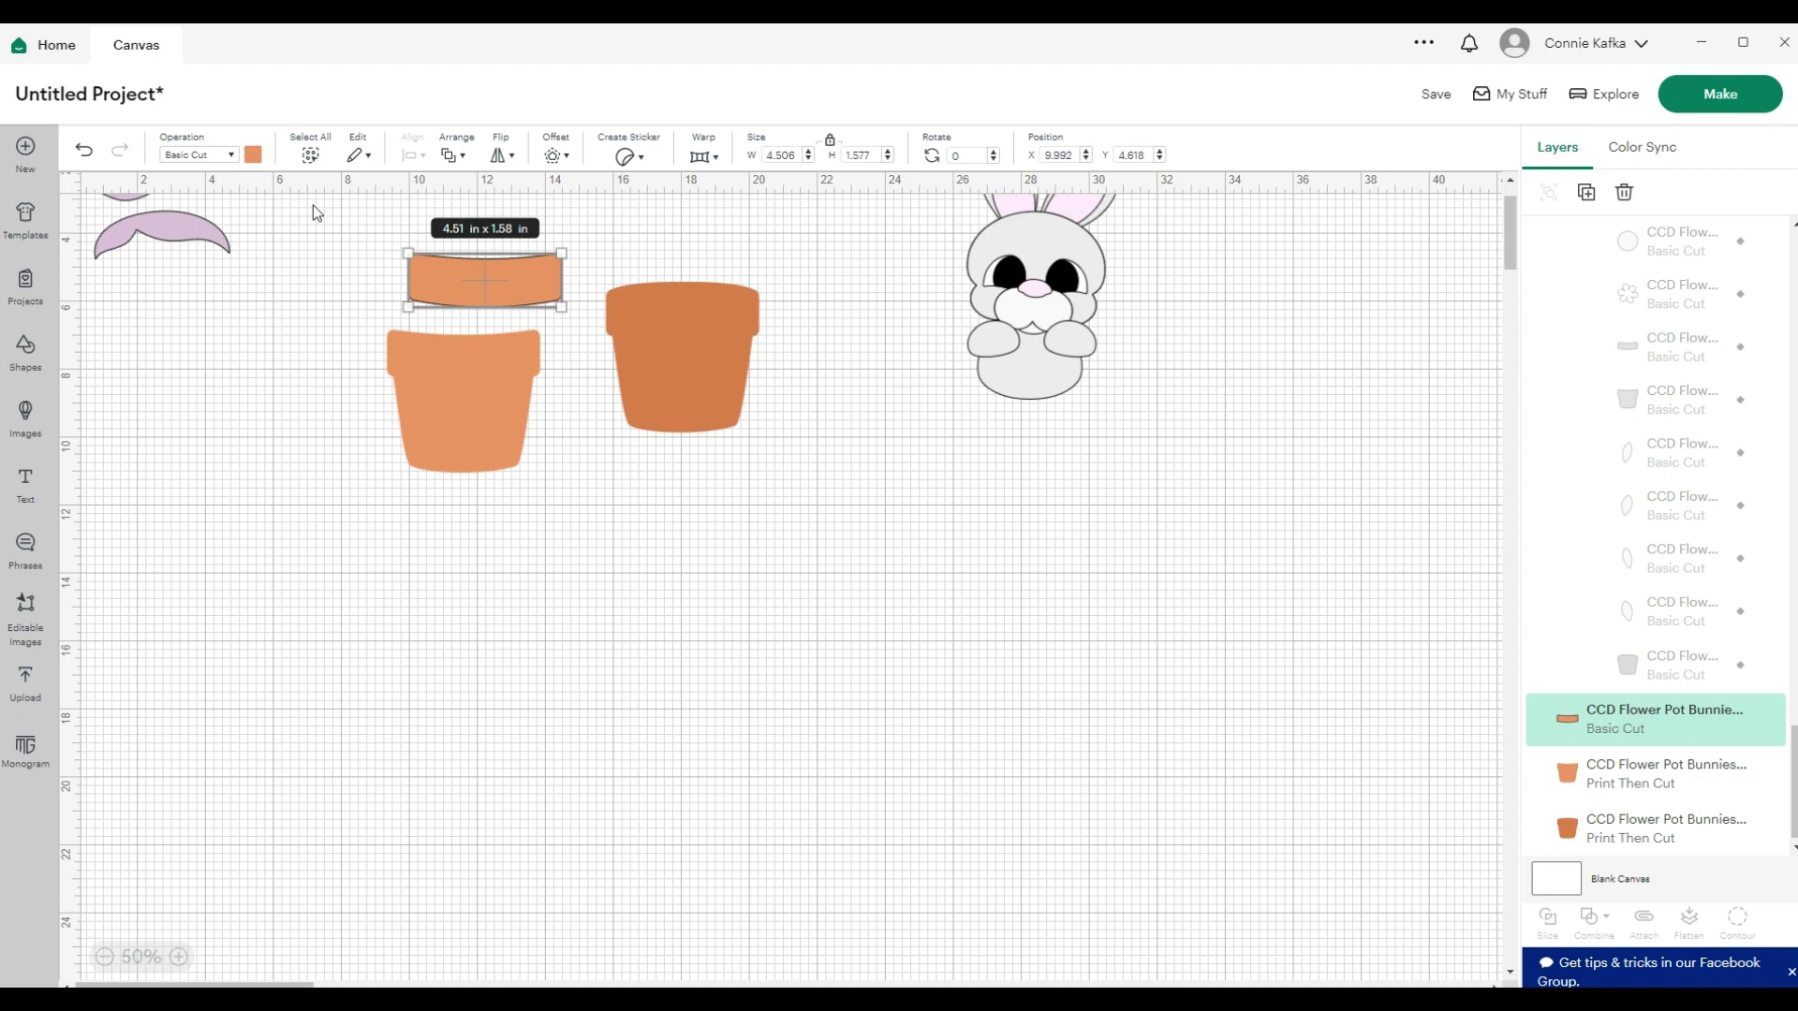
pyautogui.click(224, 155)
pyautogui.click(251, 445)
pyautogui.click(613, 584)
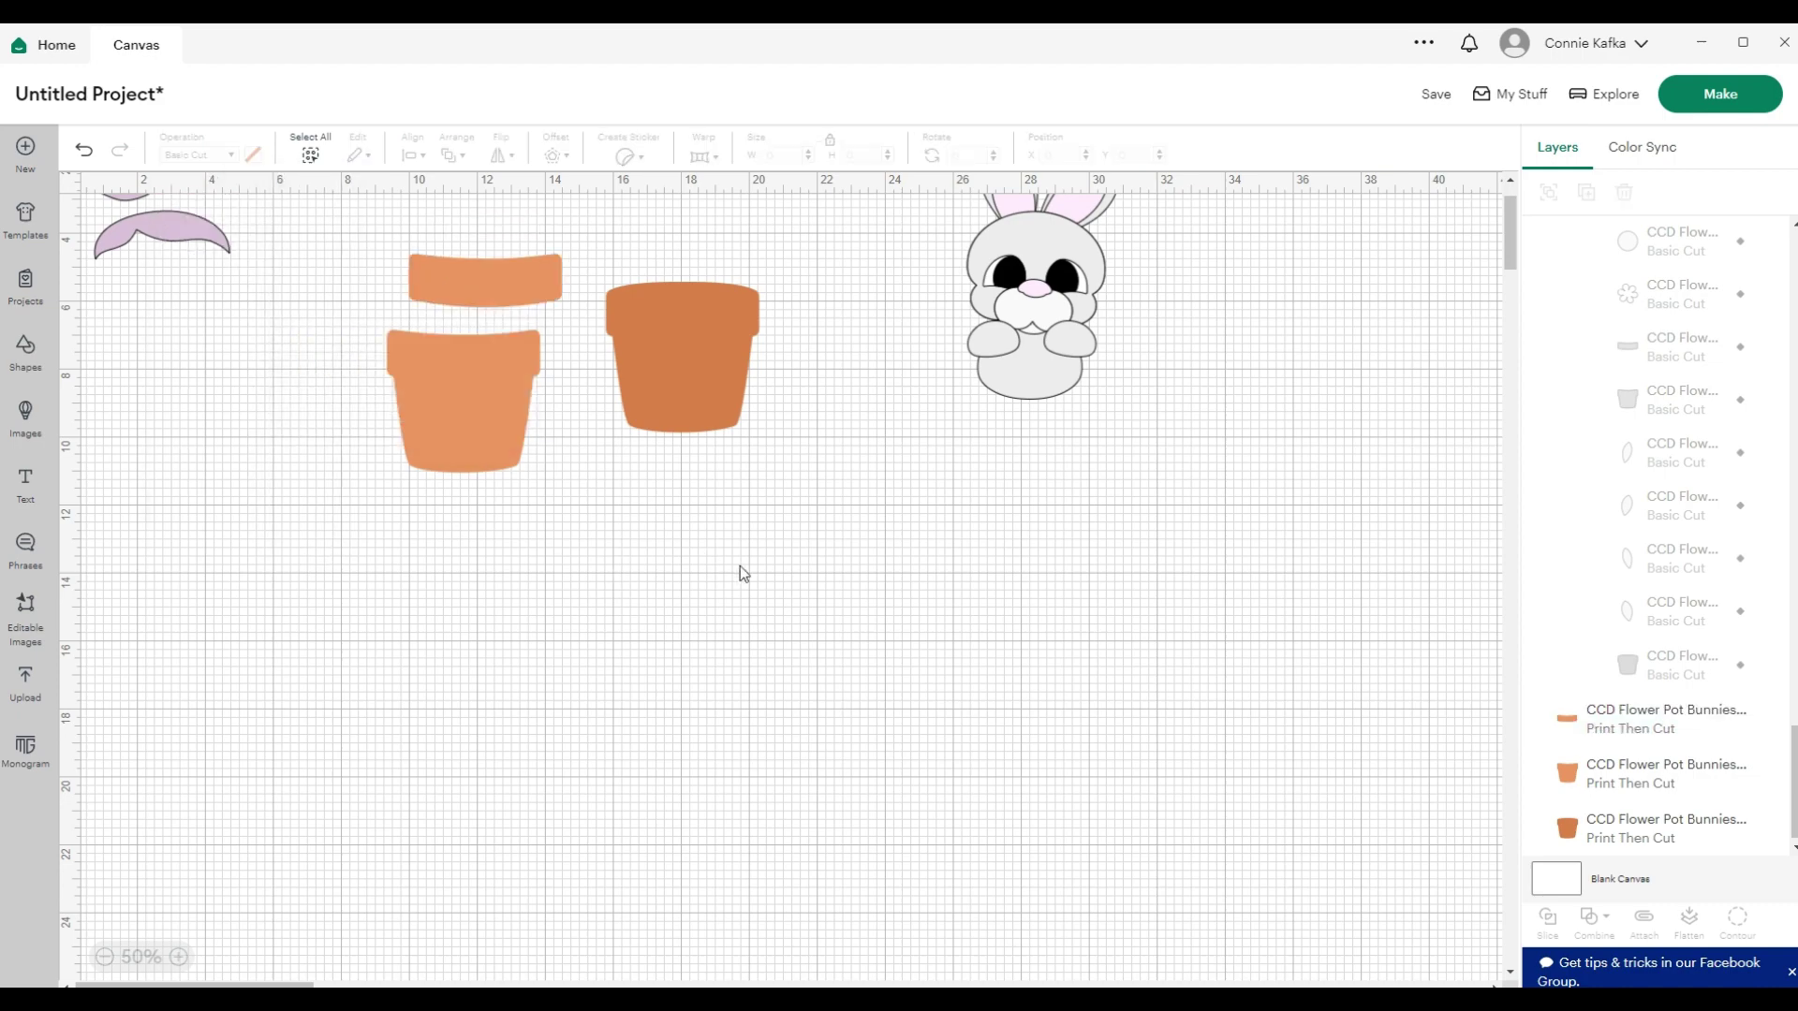
pyautogui.scroll(3, 832, 594)
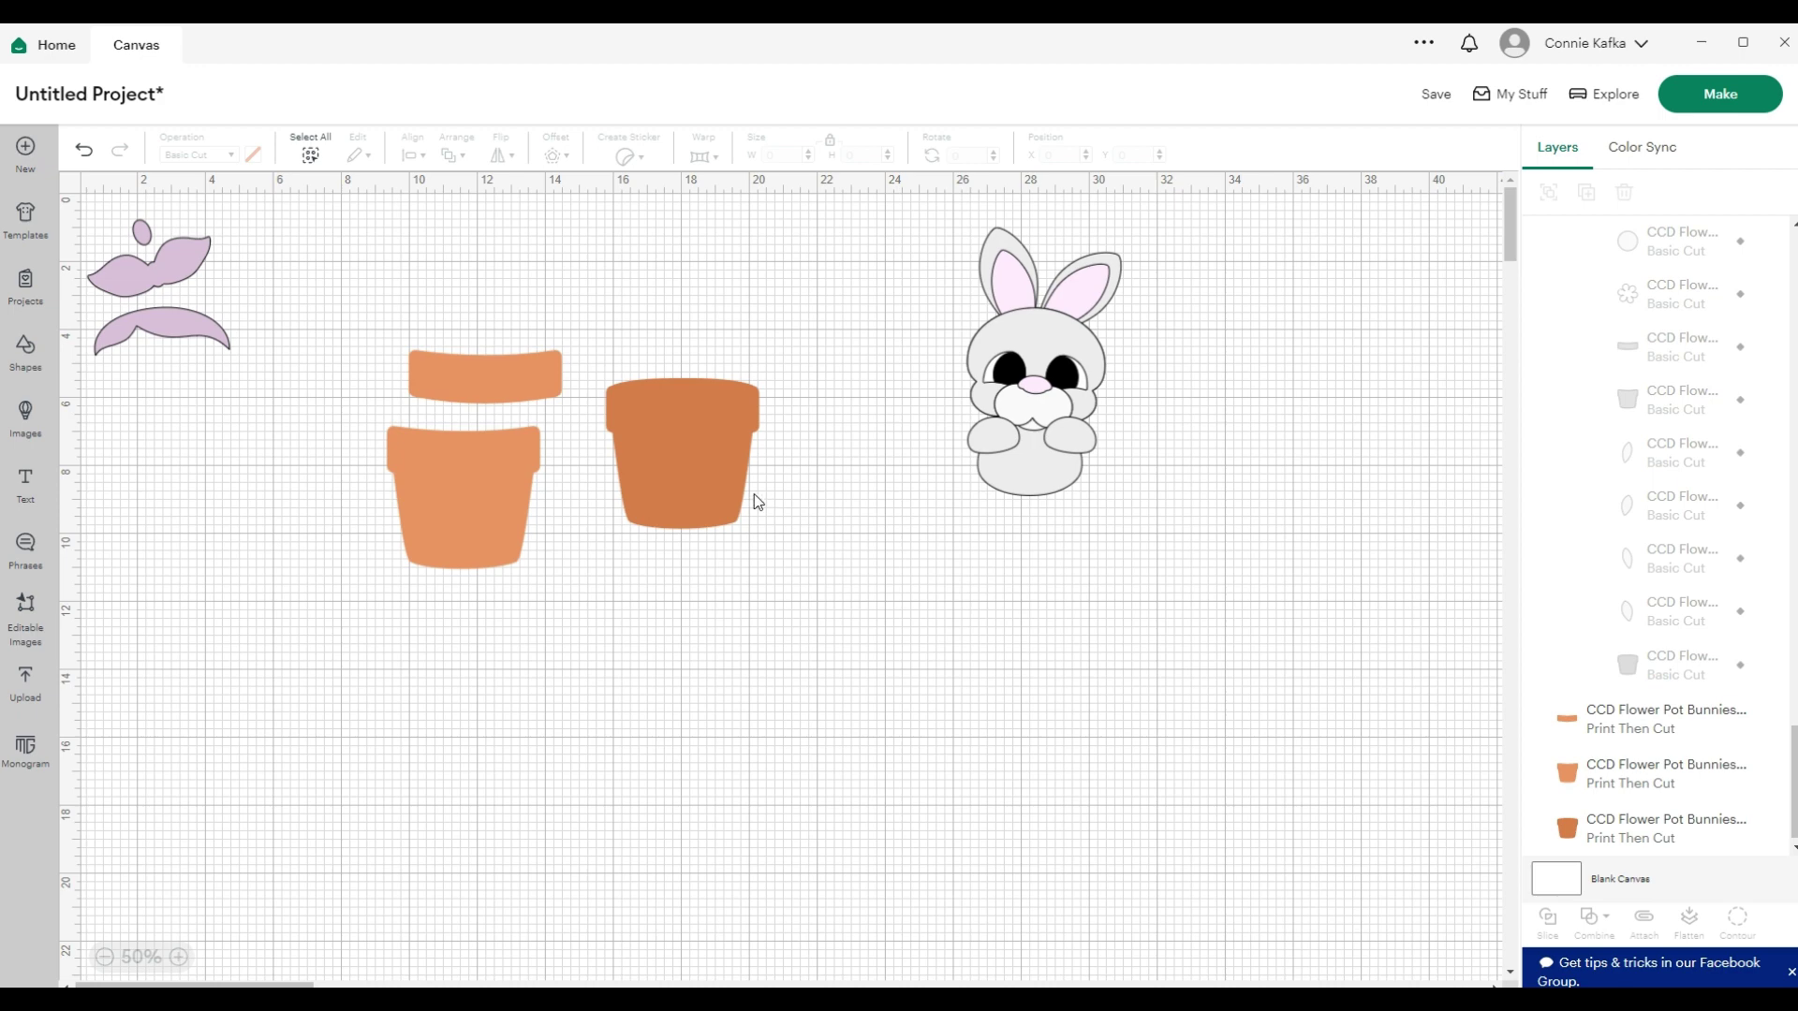
# Switch the light orange pot body's print type to Pattern and fill it with the small pink polka-dot pattern
pyautogui.click(457, 485)
pyautogui.click(254, 155)
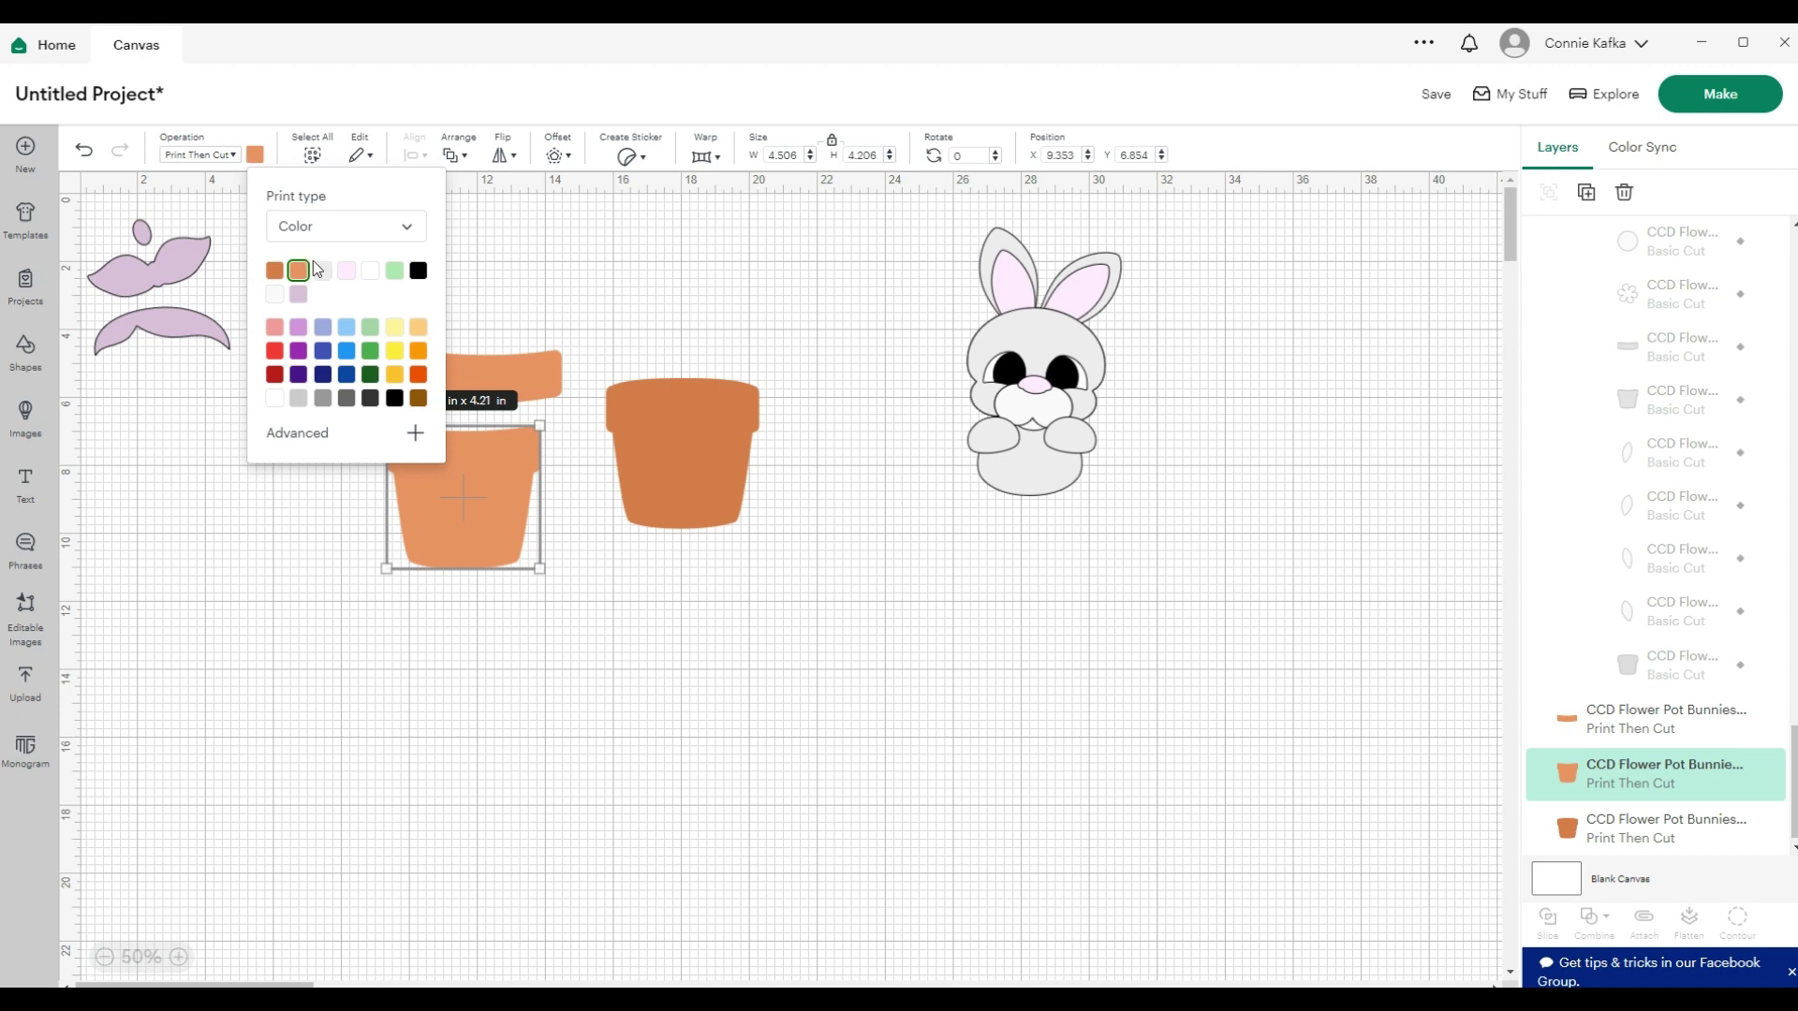
pyautogui.click(321, 228)
pyautogui.click(335, 309)
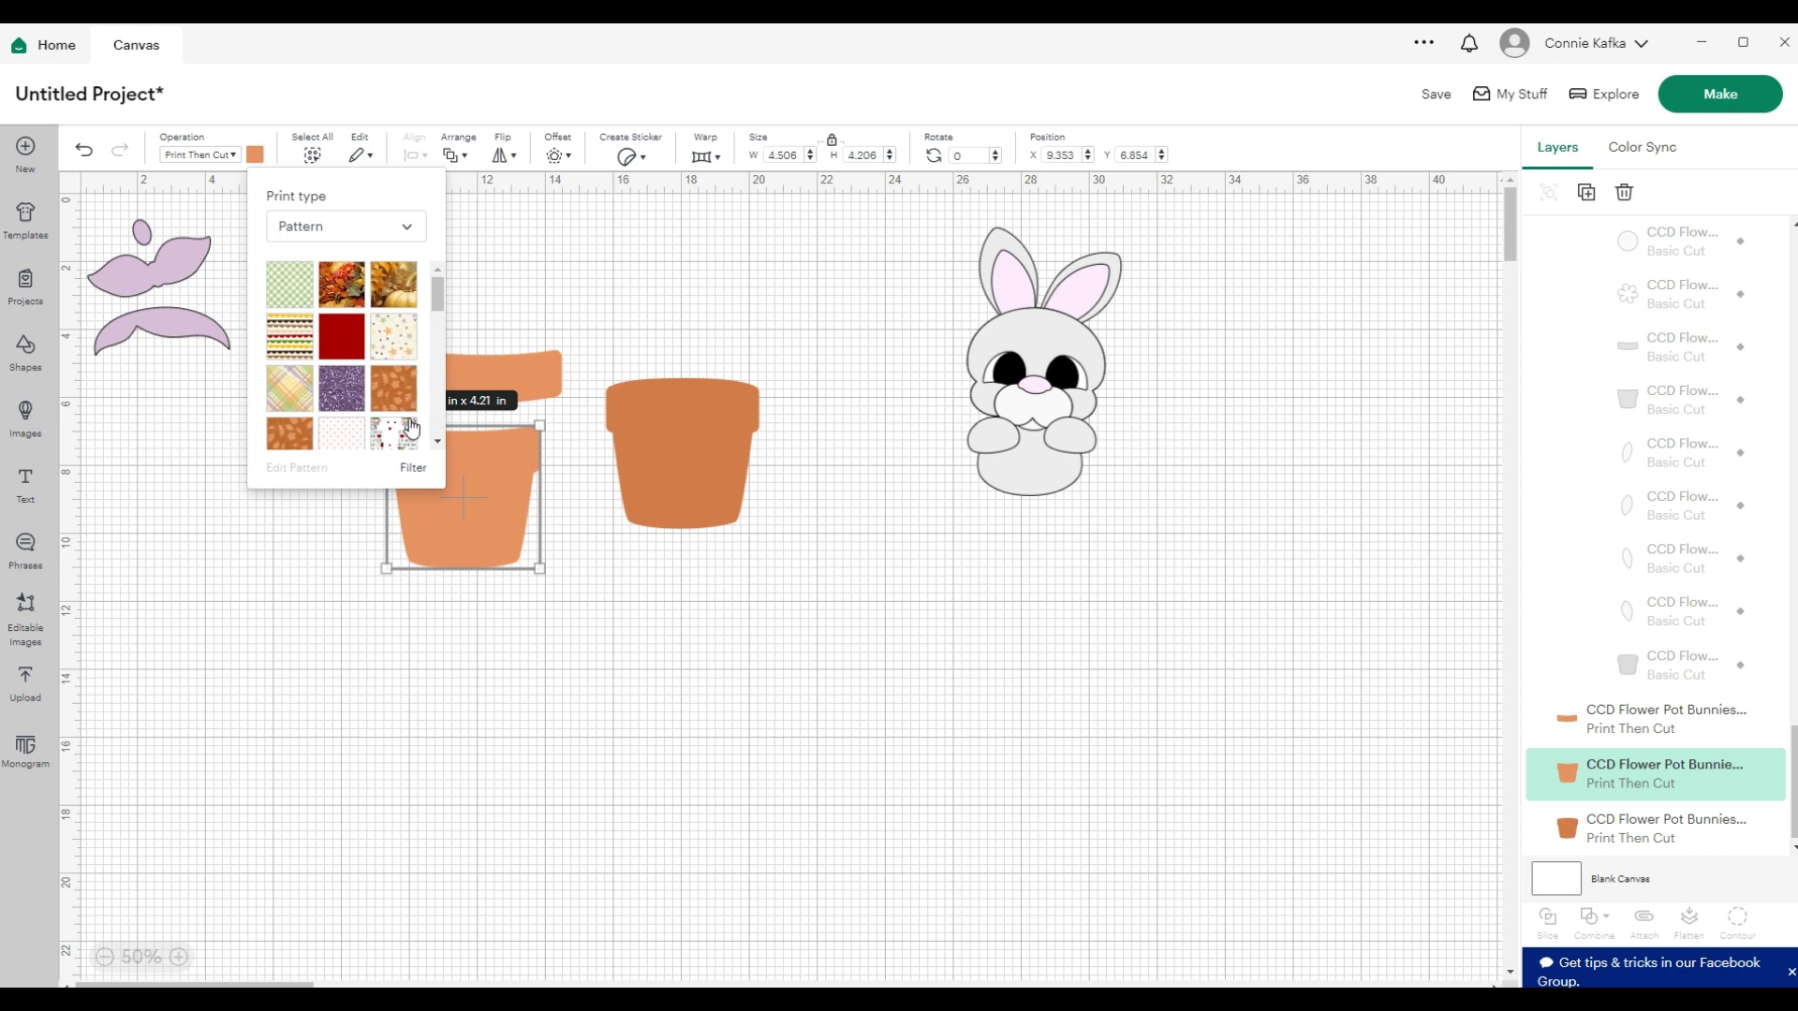
pyautogui.click(340, 438)
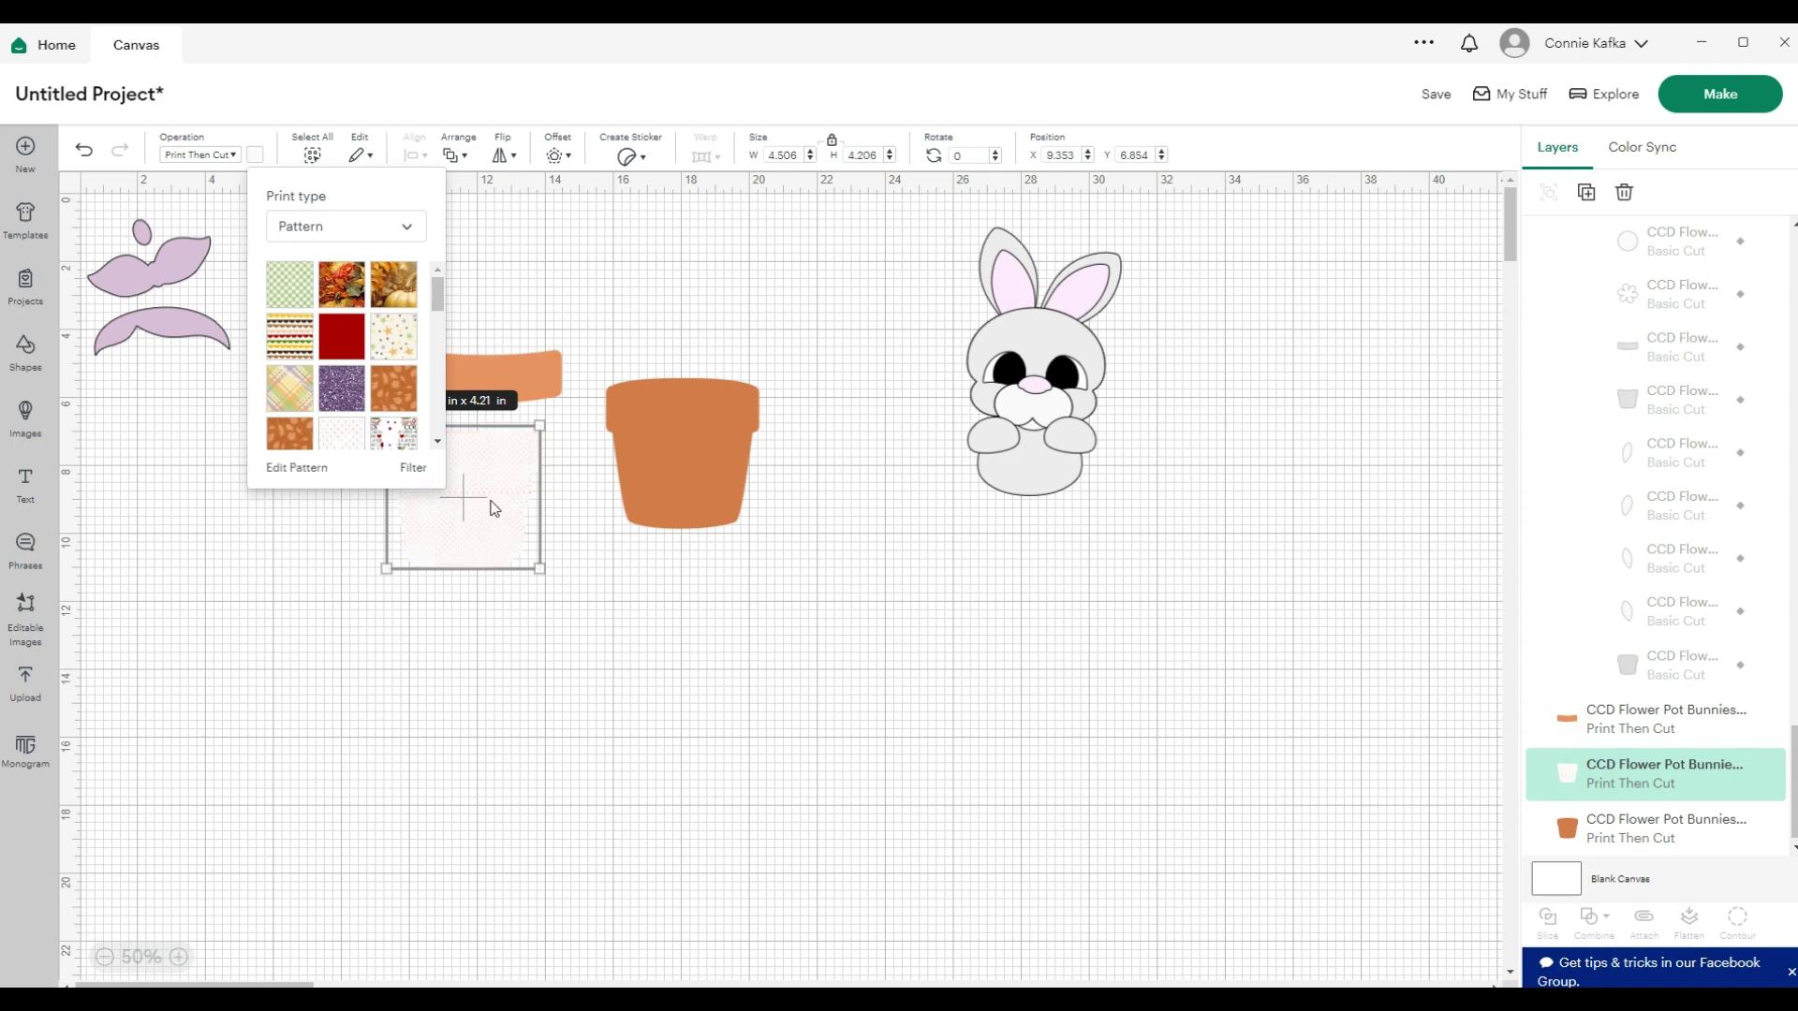
# Increase the scale of the polka-dot pattern on the pot body so the dots print larger
pyautogui.click(277, 468)
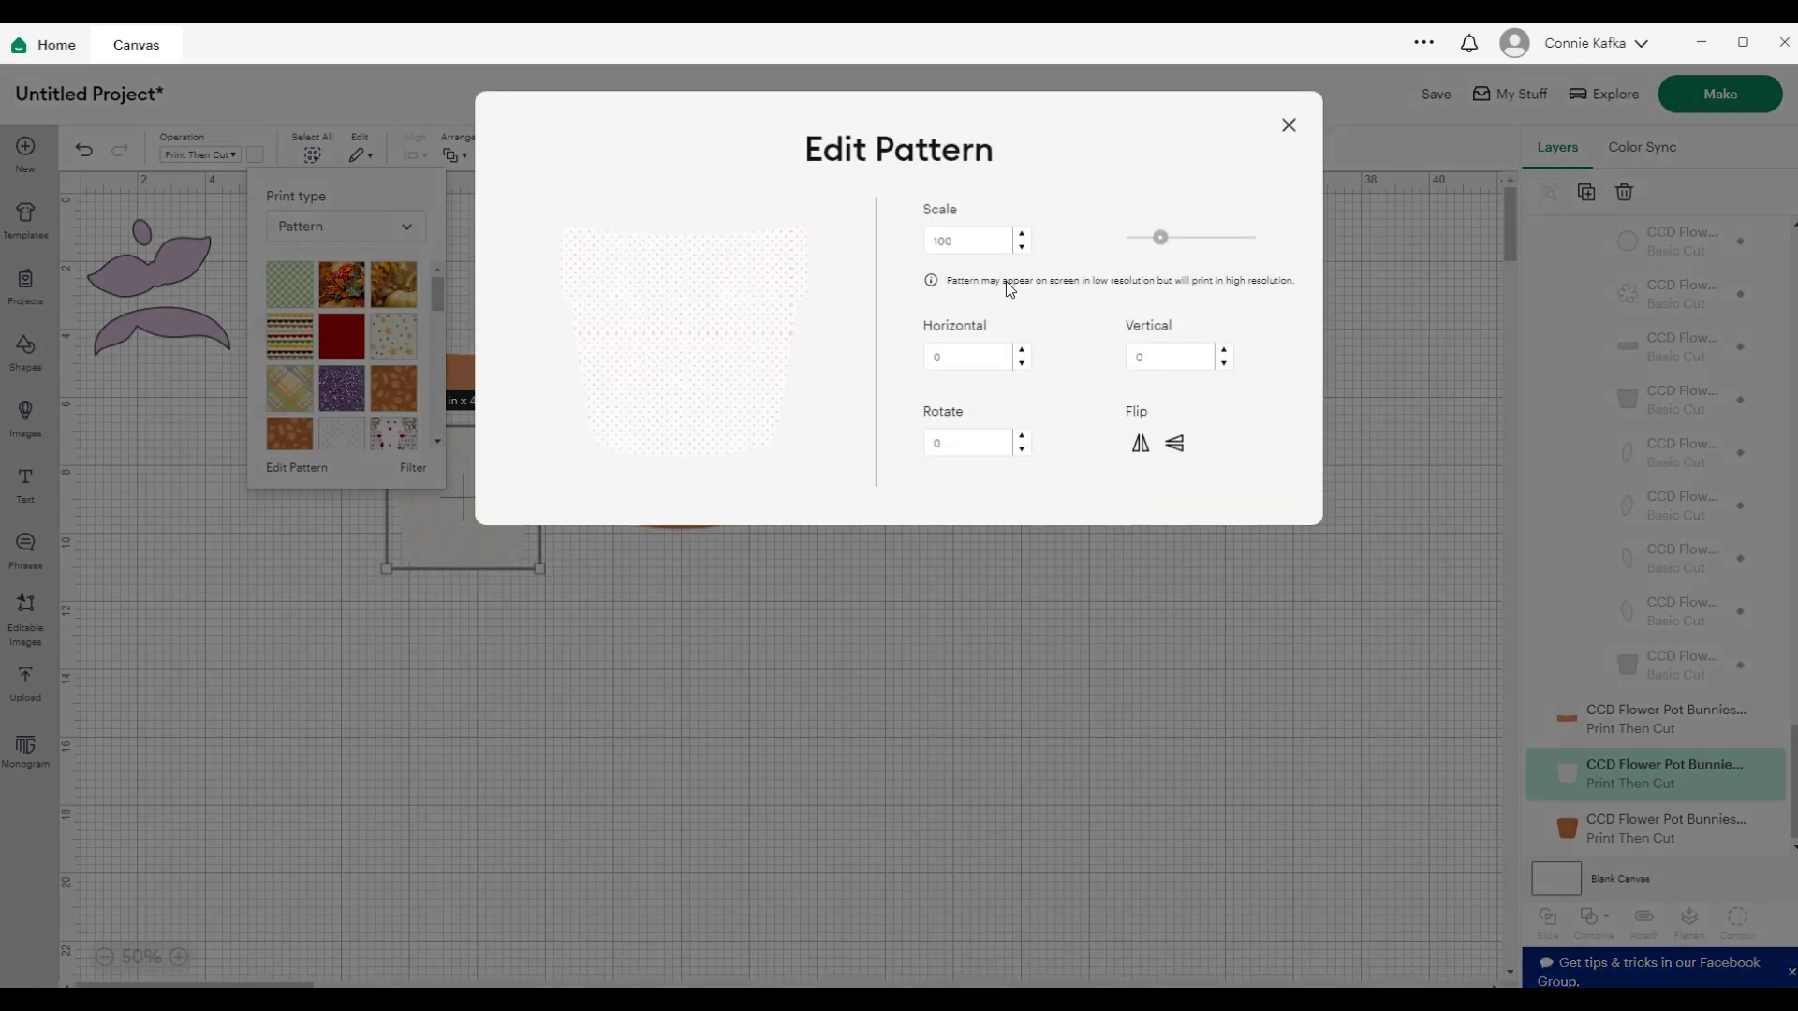
pyautogui.click(1020, 235)
pyautogui.click(1020, 235)
pyautogui.click(1021, 235)
pyautogui.click(1021, 235)
pyautogui.click(1020, 235)
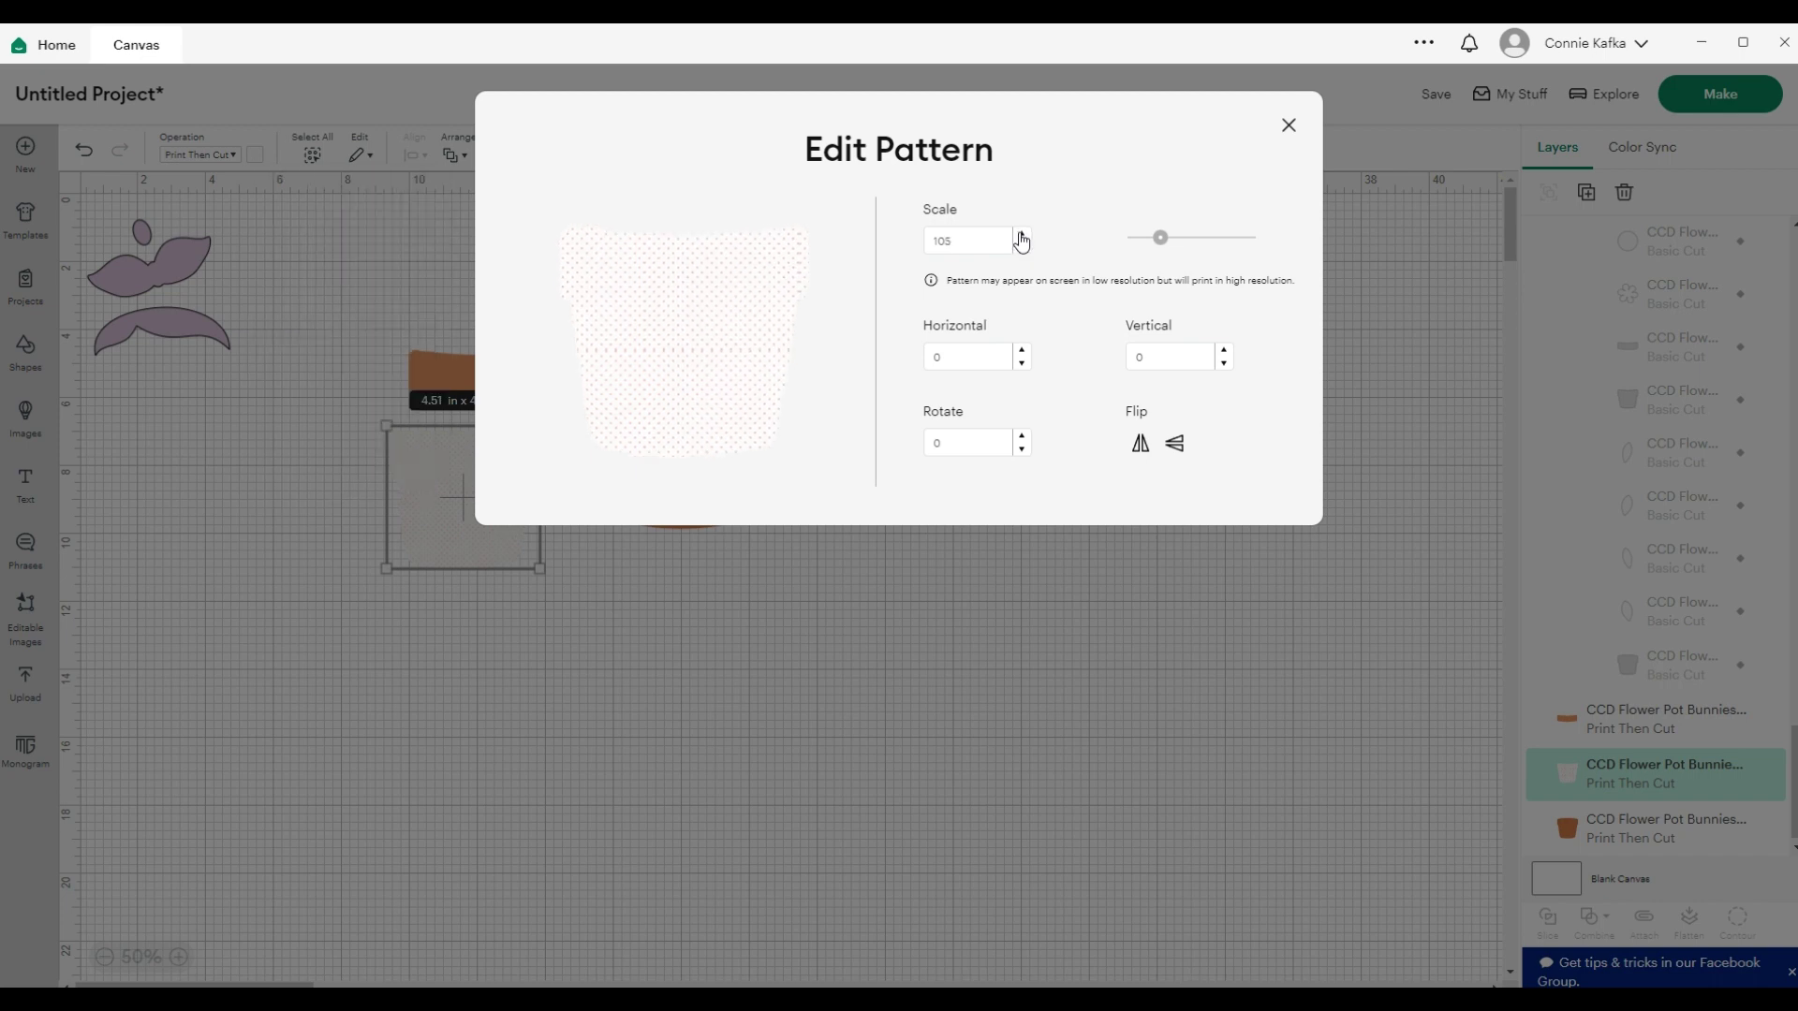
pyautogui.click(1021, 235)
pyautogui.click(1020, 235)
pyautogui.moveTo(994, 240); pyautogui.dragTo(920, 242)
pyautogui.write('20')
pyautogui.click(852, 639)
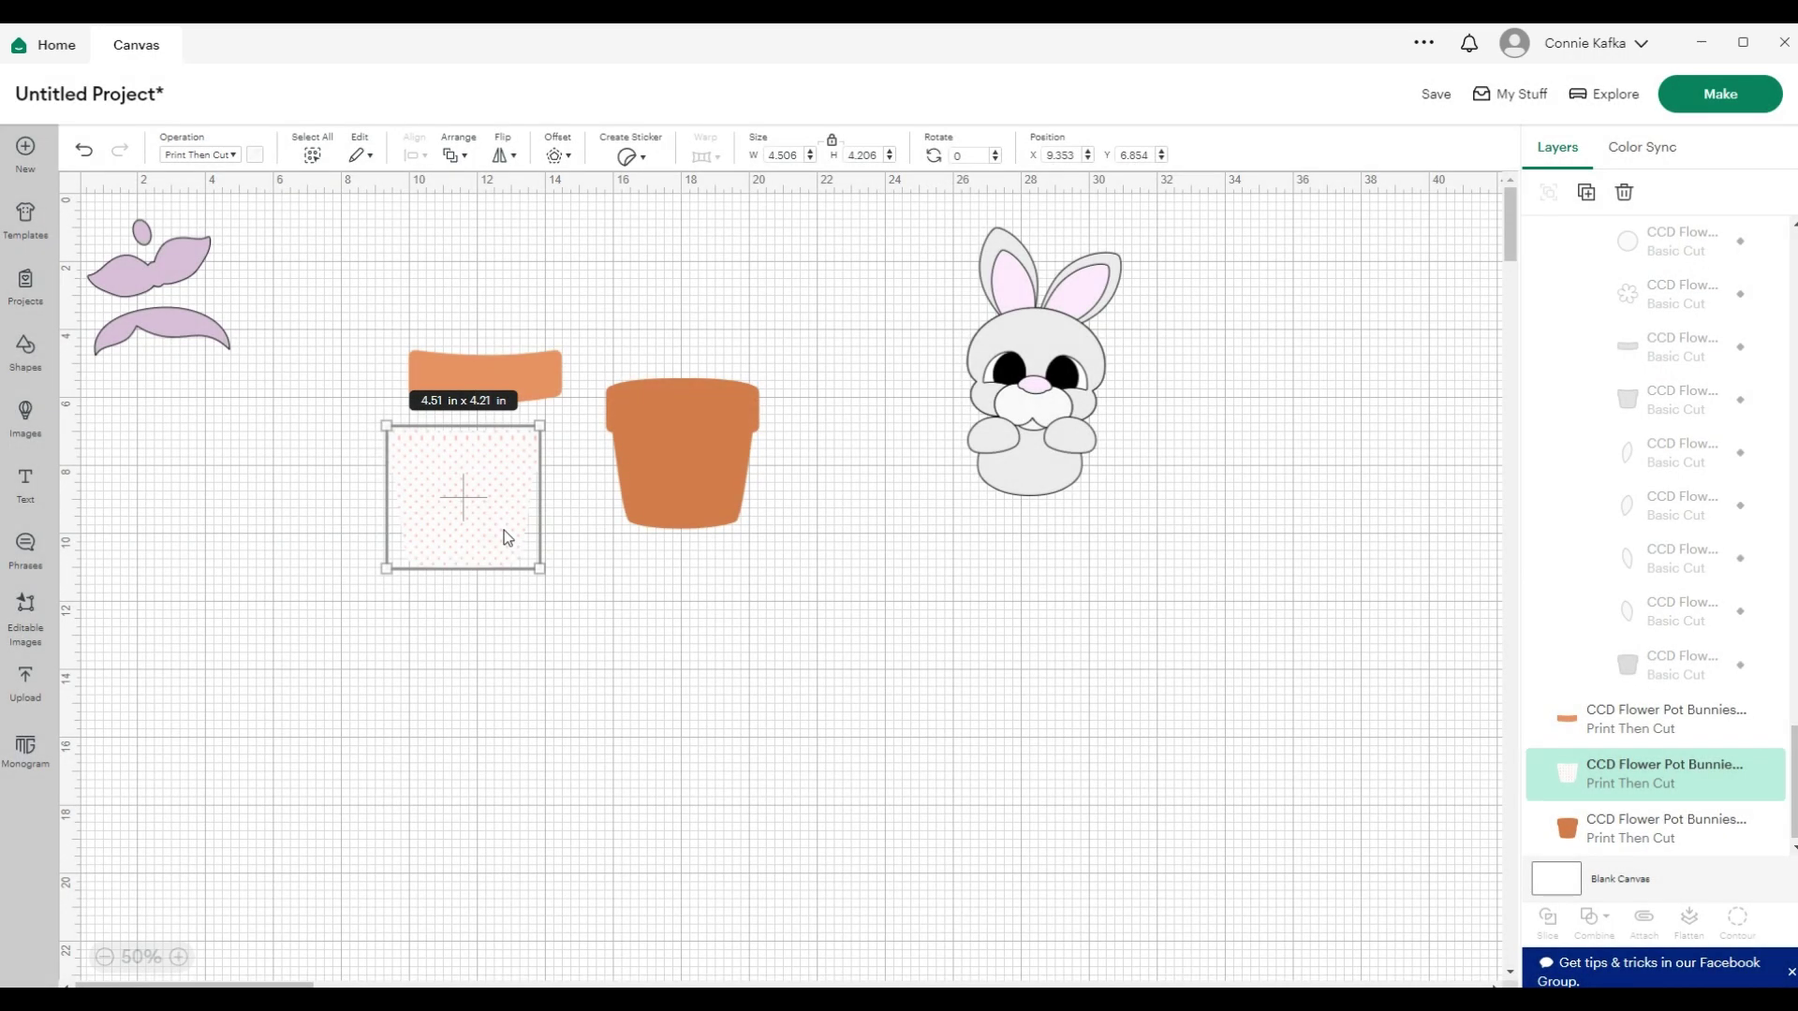
# Stack the polka-dot pot body on the dark orange pot and place the light orange rim on top
pyautogui.moveTo(505, 532); pyautogui.dragTo(727, 502)
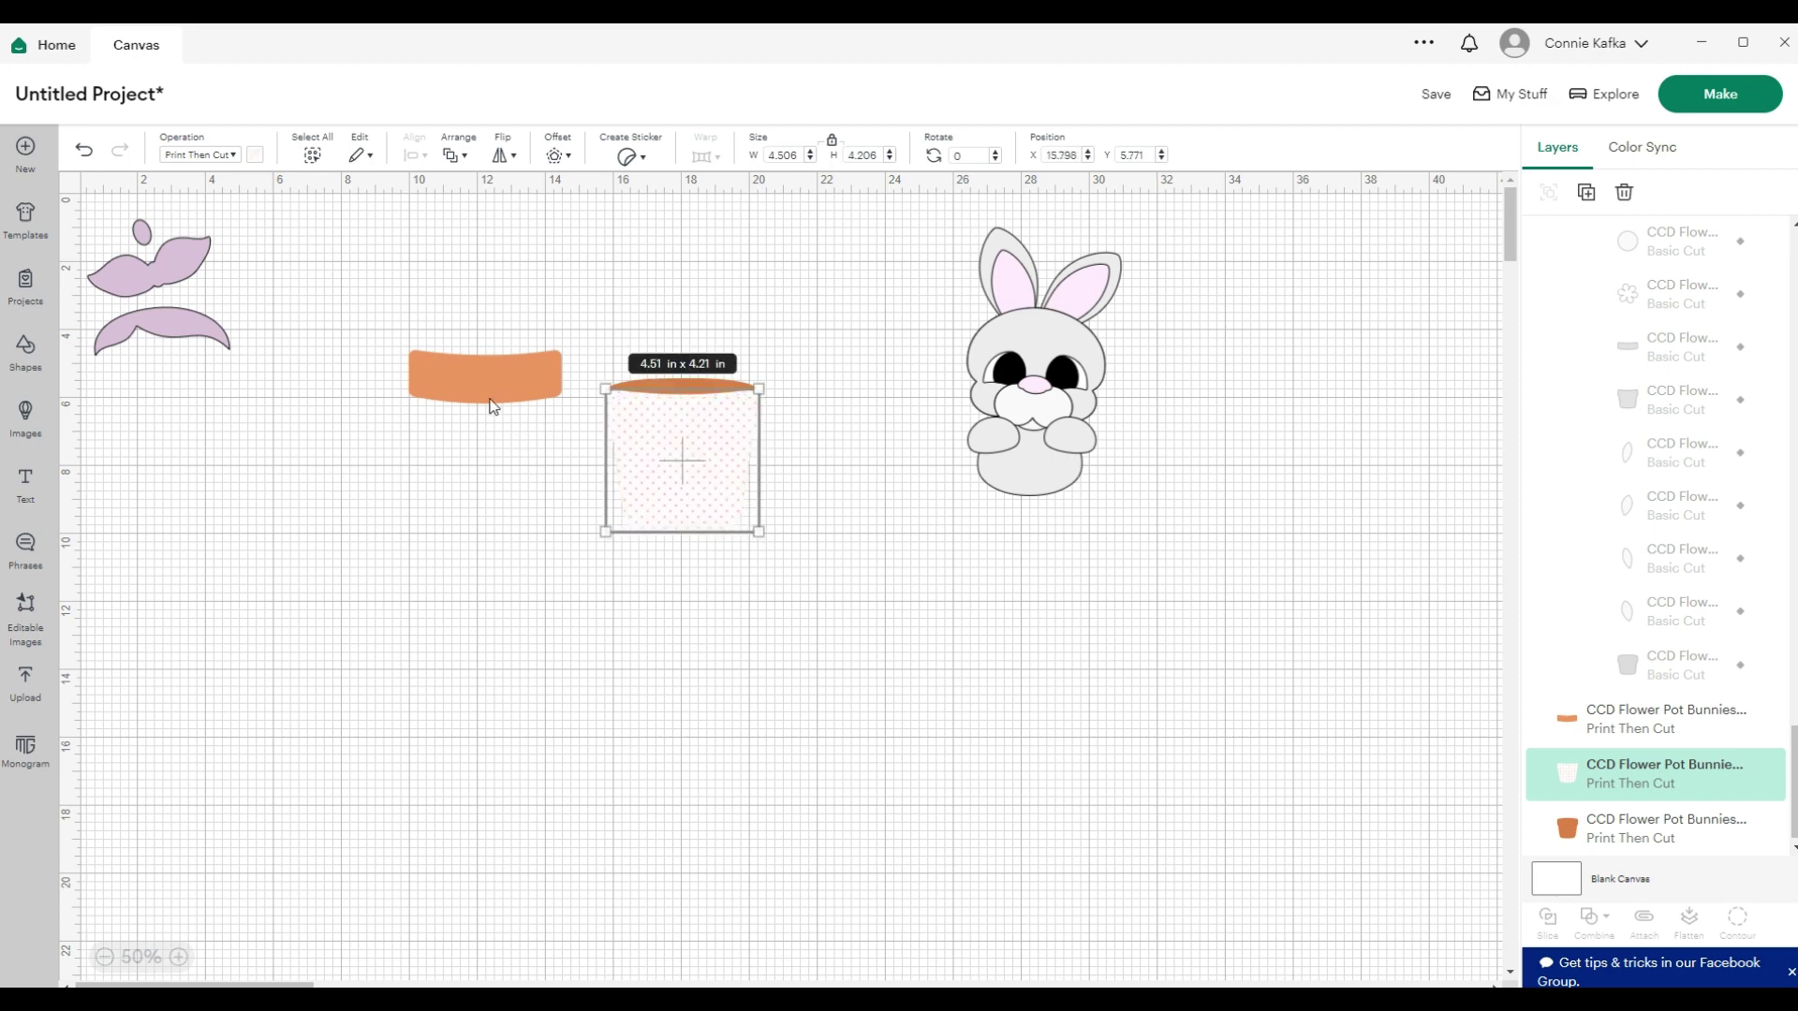
pyautogui.moveTo(492, 403); pyautogui.dragTo(688, 436)
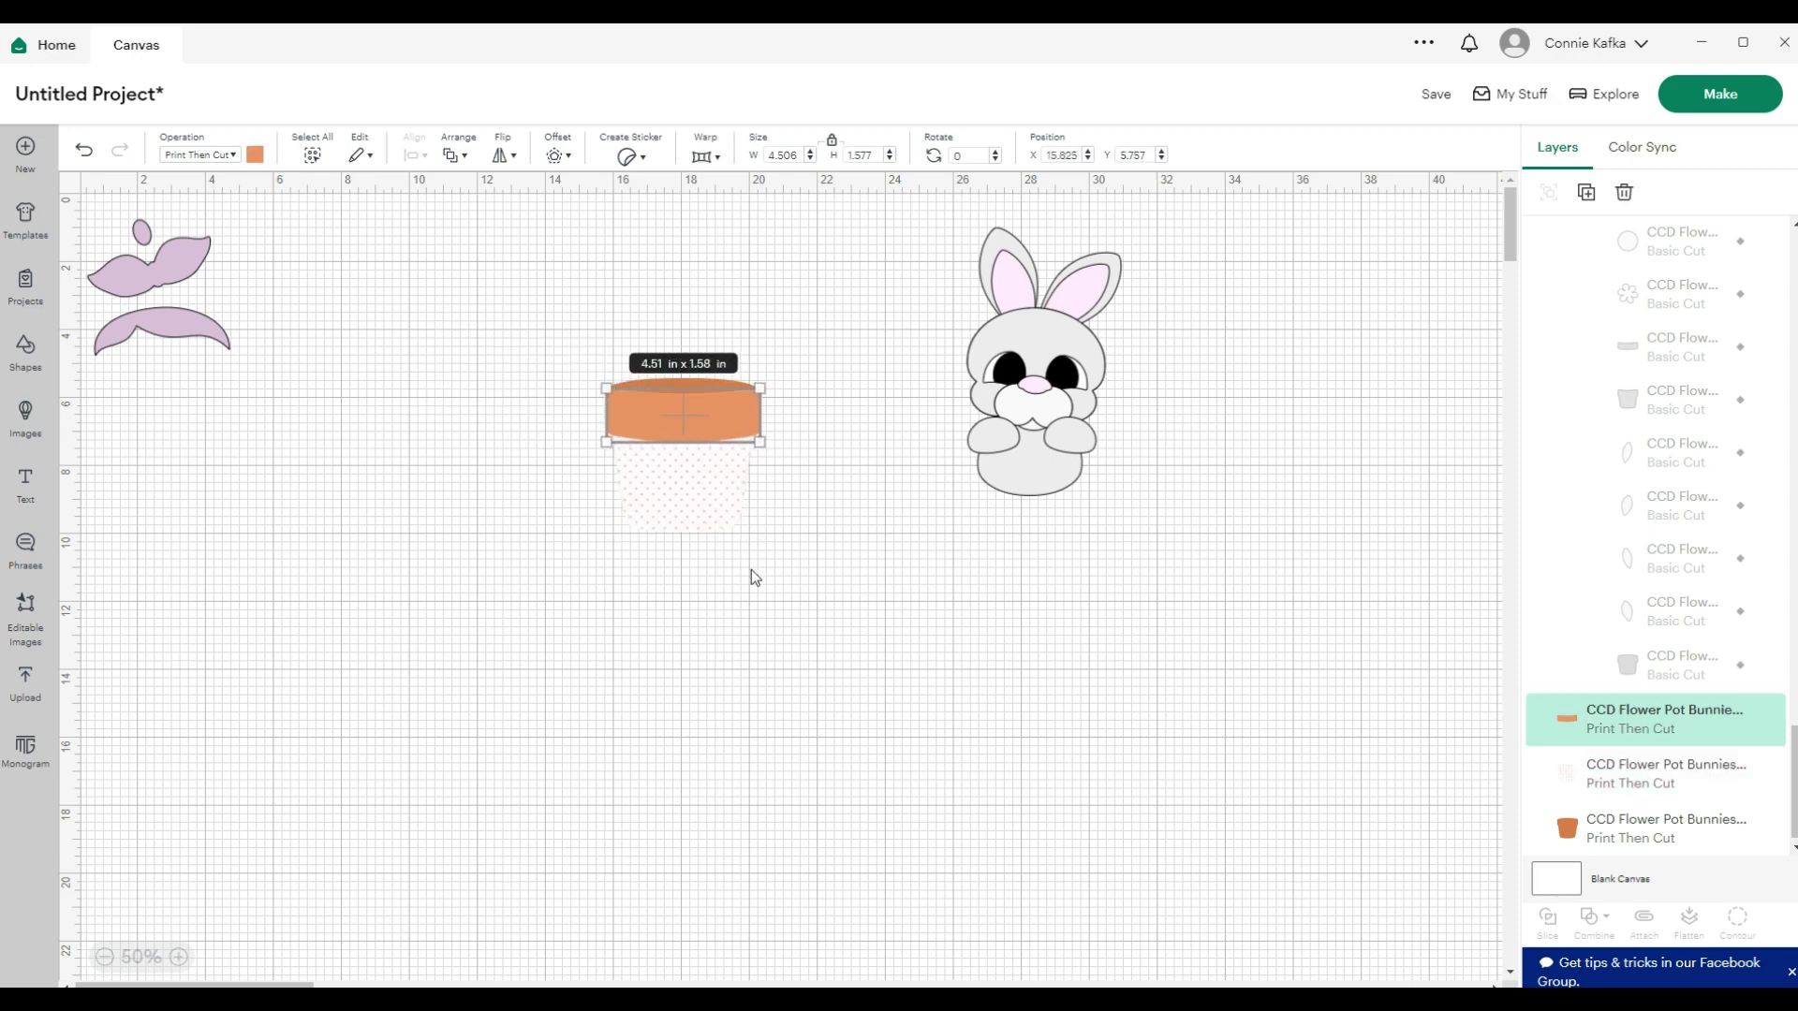
pyautogui.click(183, 958)
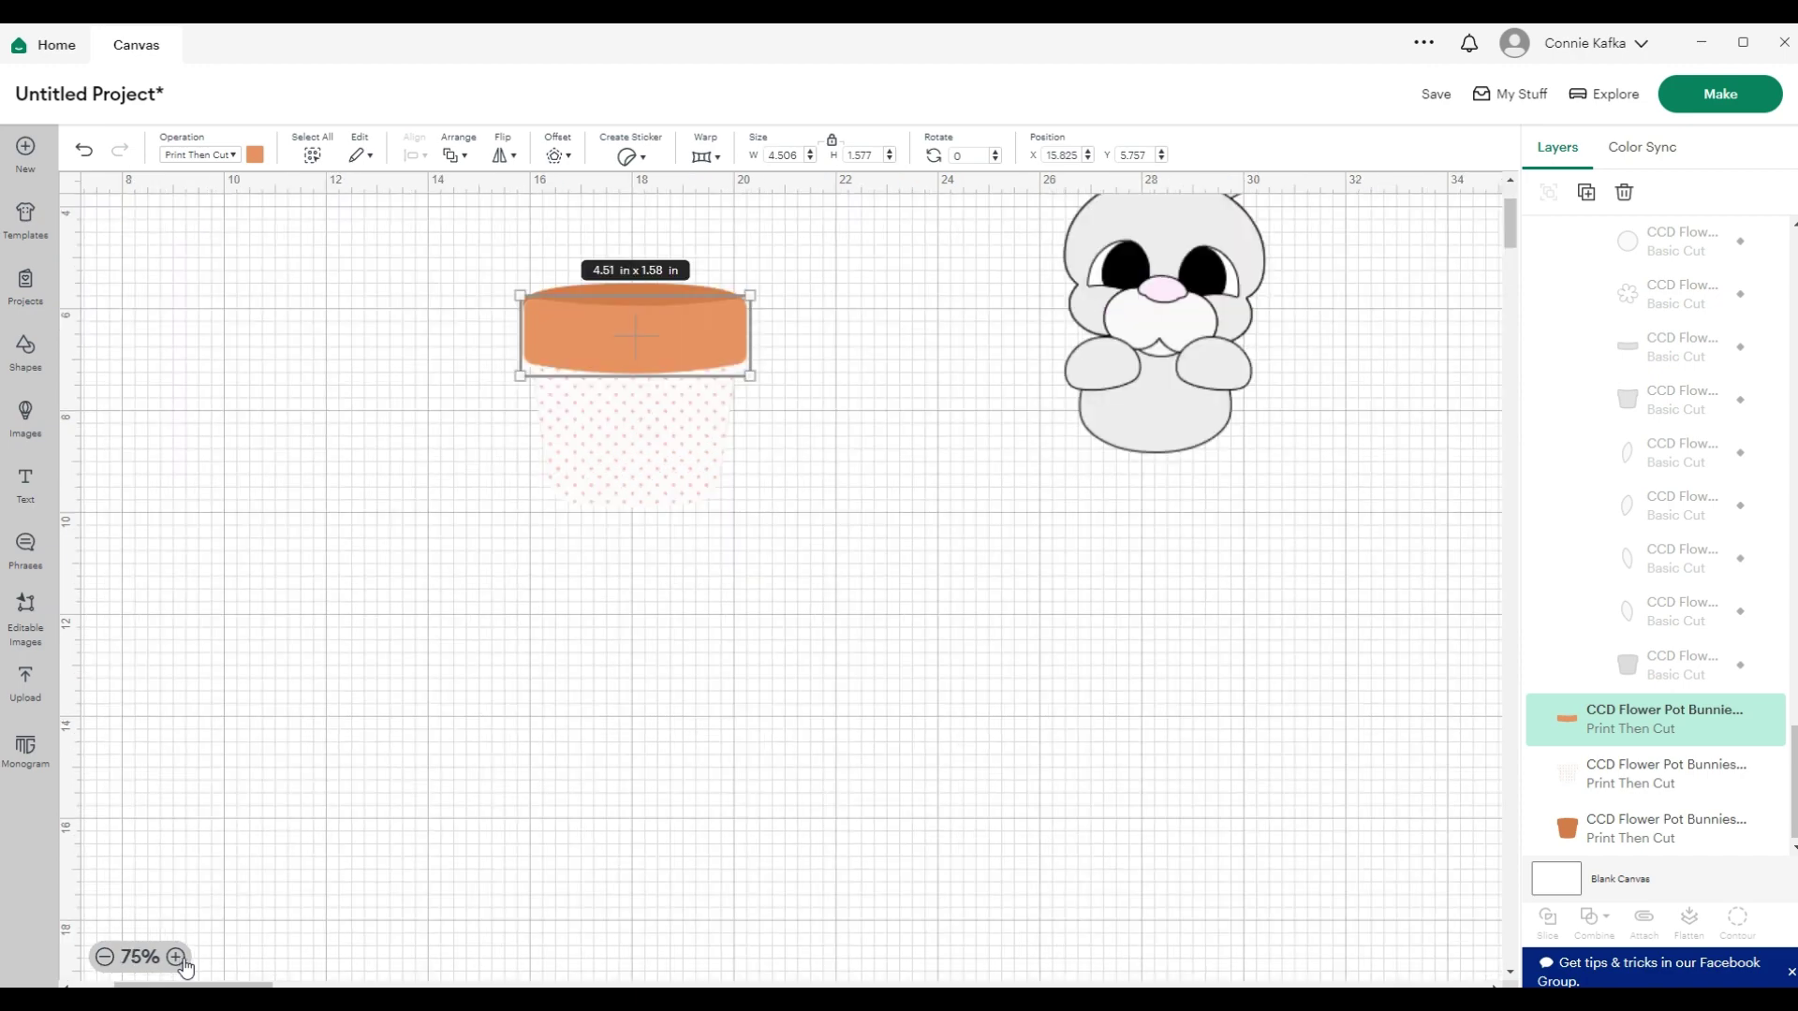
pyautogui.click(186, 959)
pyautogui.click(185, 958)
pyautogui.click(185, 959)
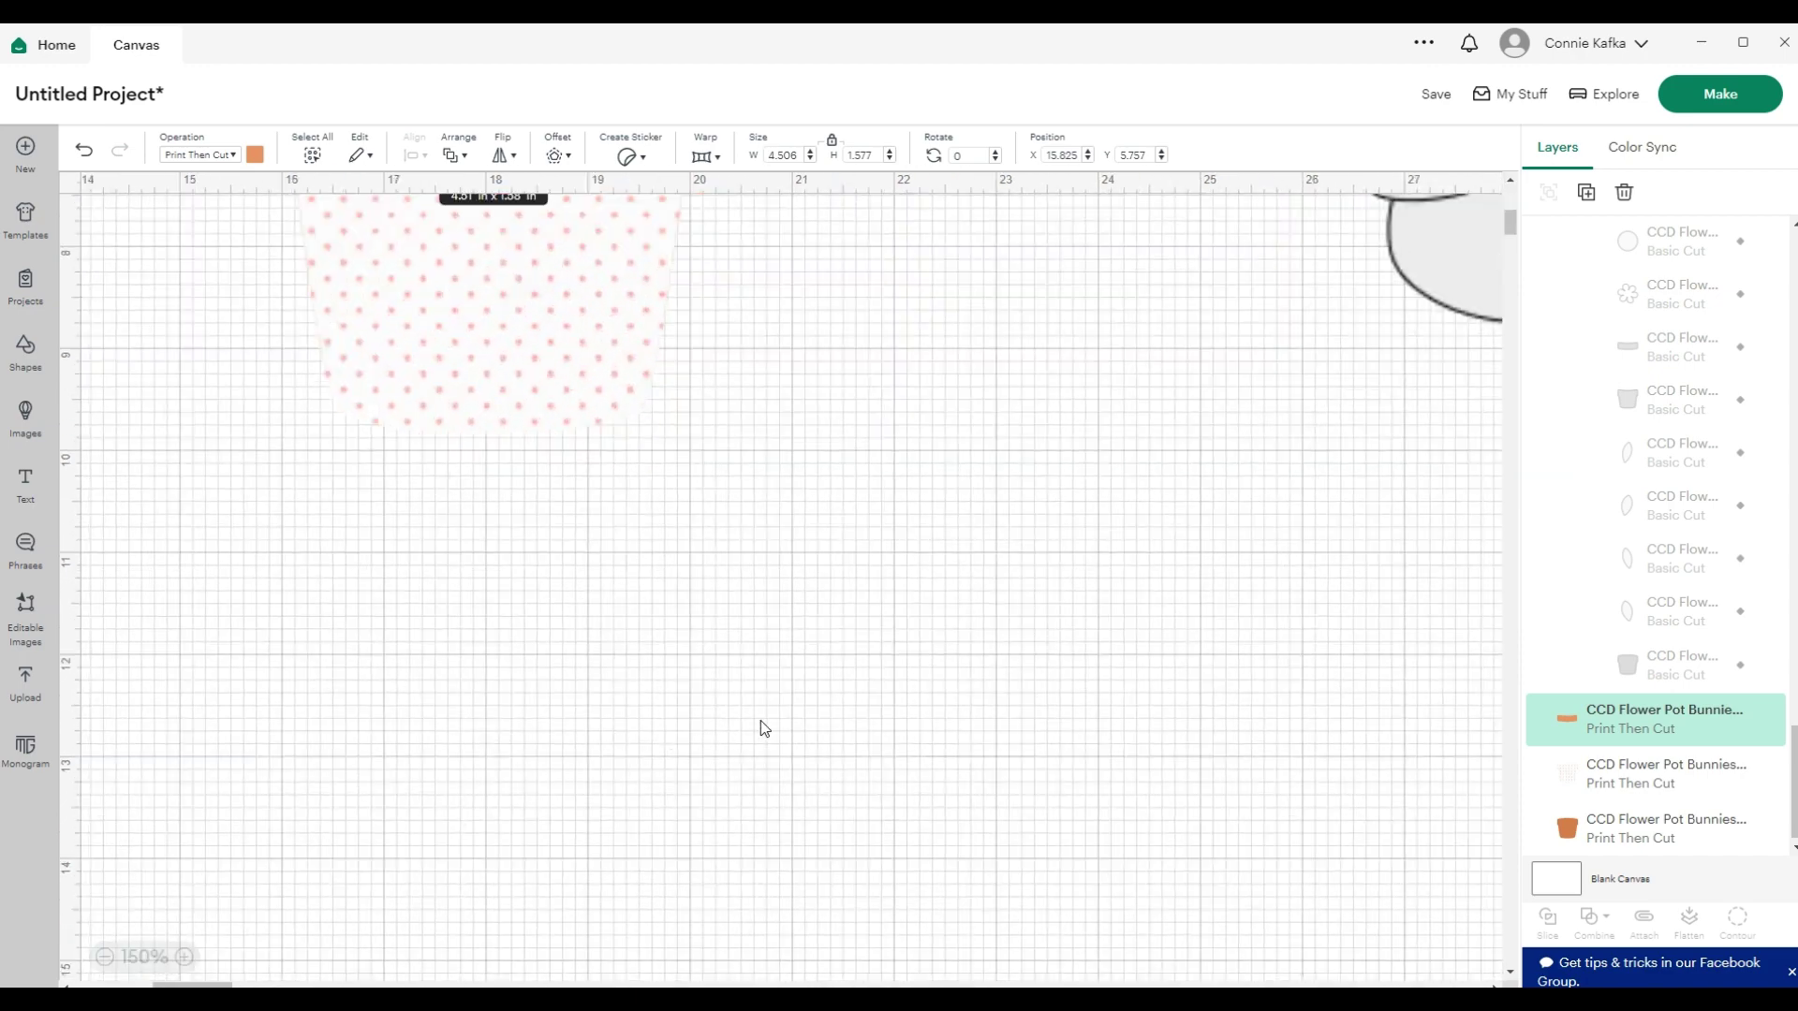
pyautogui.scroll(4, 760, 728)
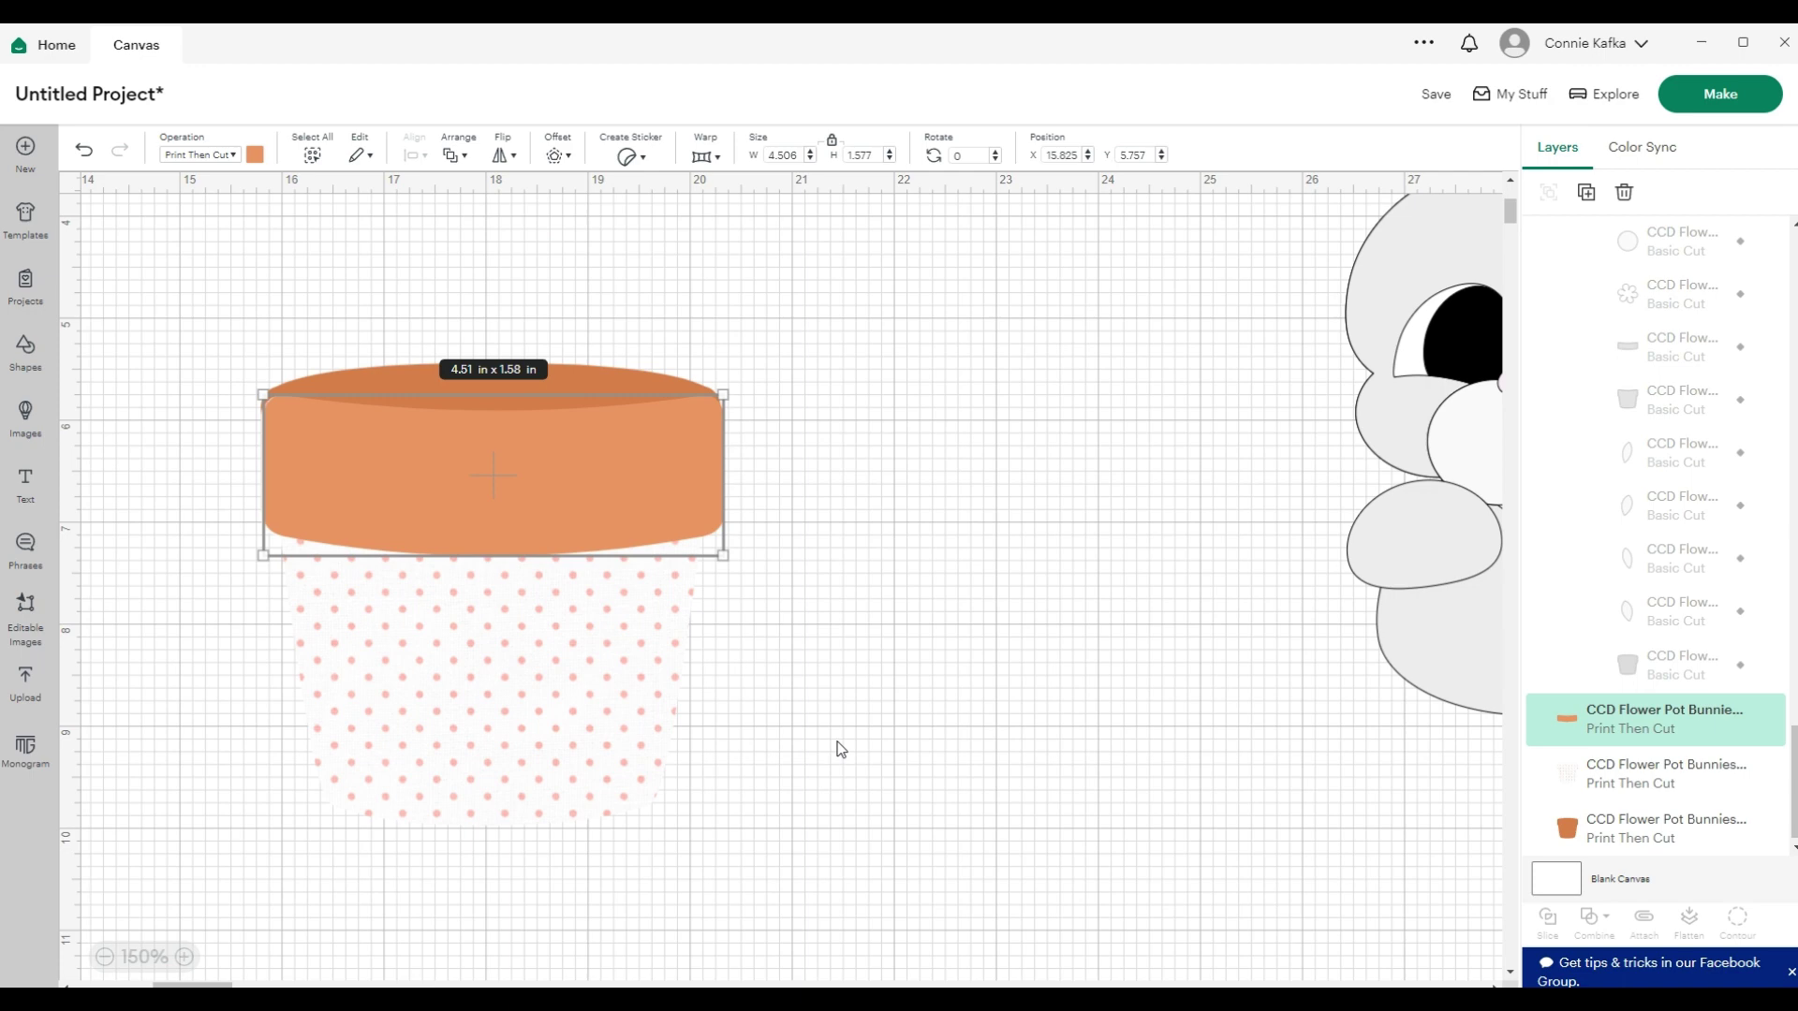
# Move the rim and the polka-dot pot body off the dark orange pot, placing the body below the rim
pyautogui.moveTo(521, 520); pyautogui.dragTo(1072, 461)
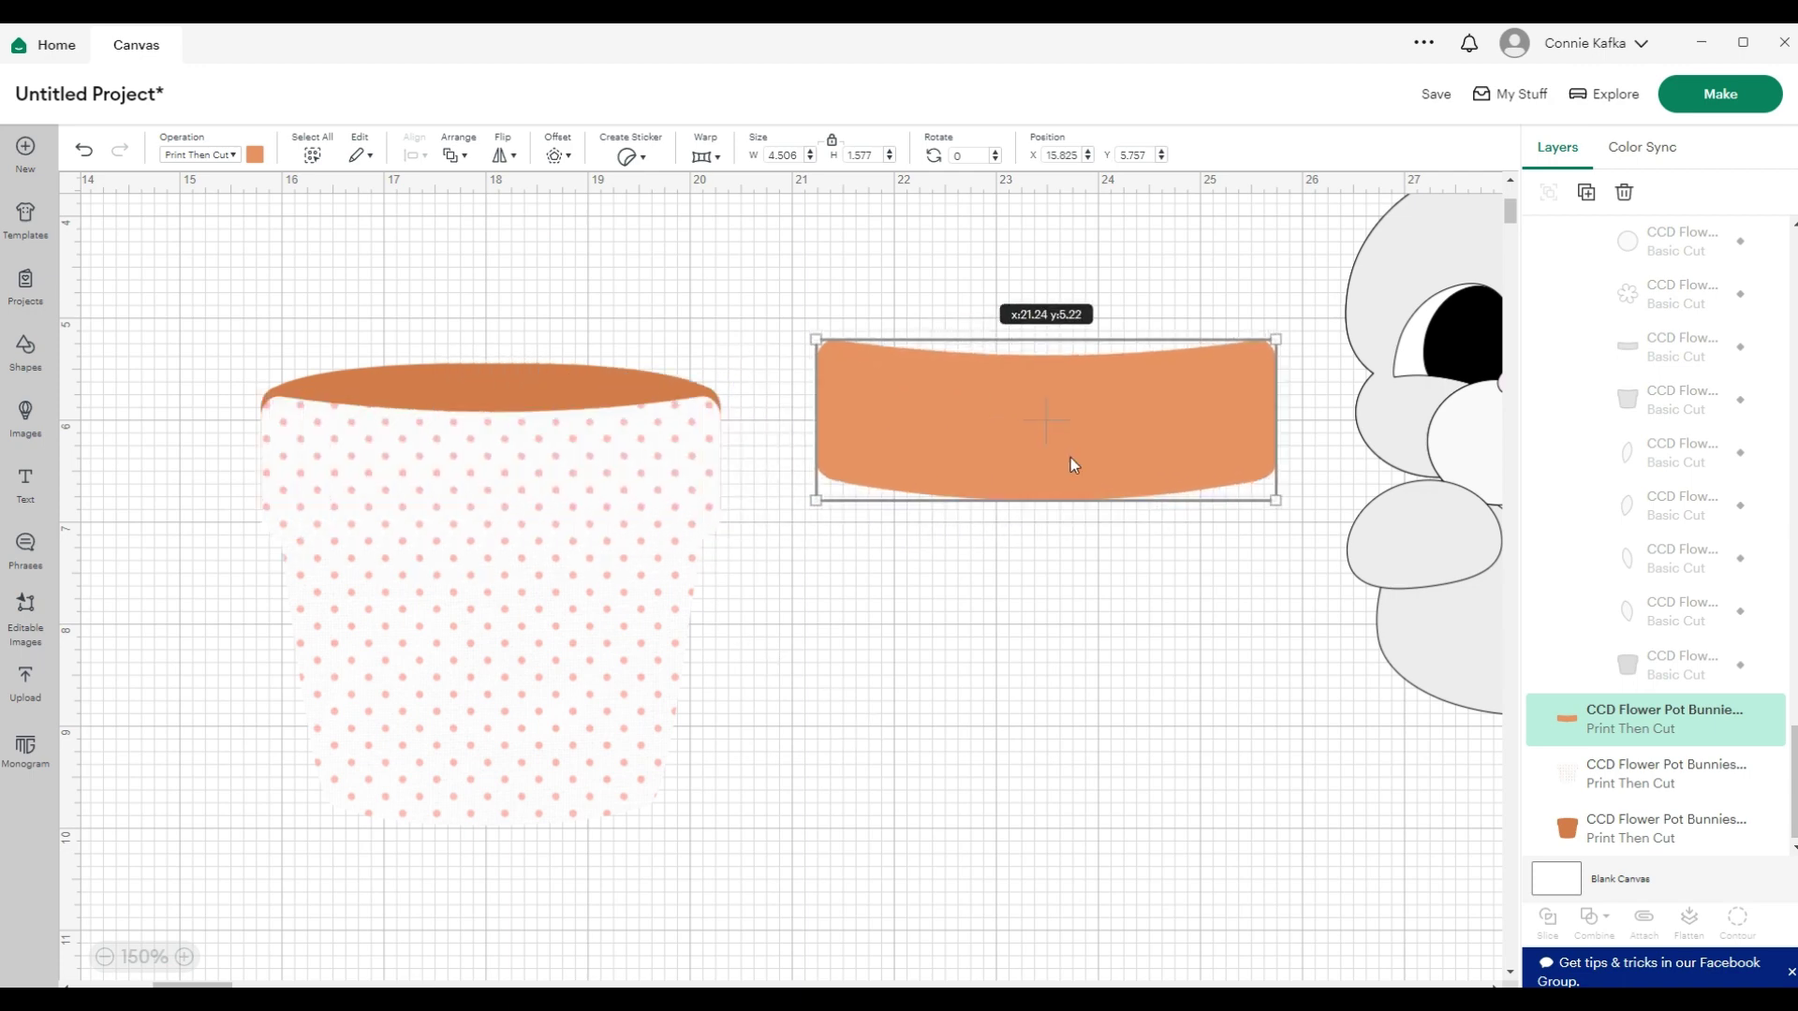
pyautogui.moveTo(618, 513); pyautogui.dragTo(1008, 688)
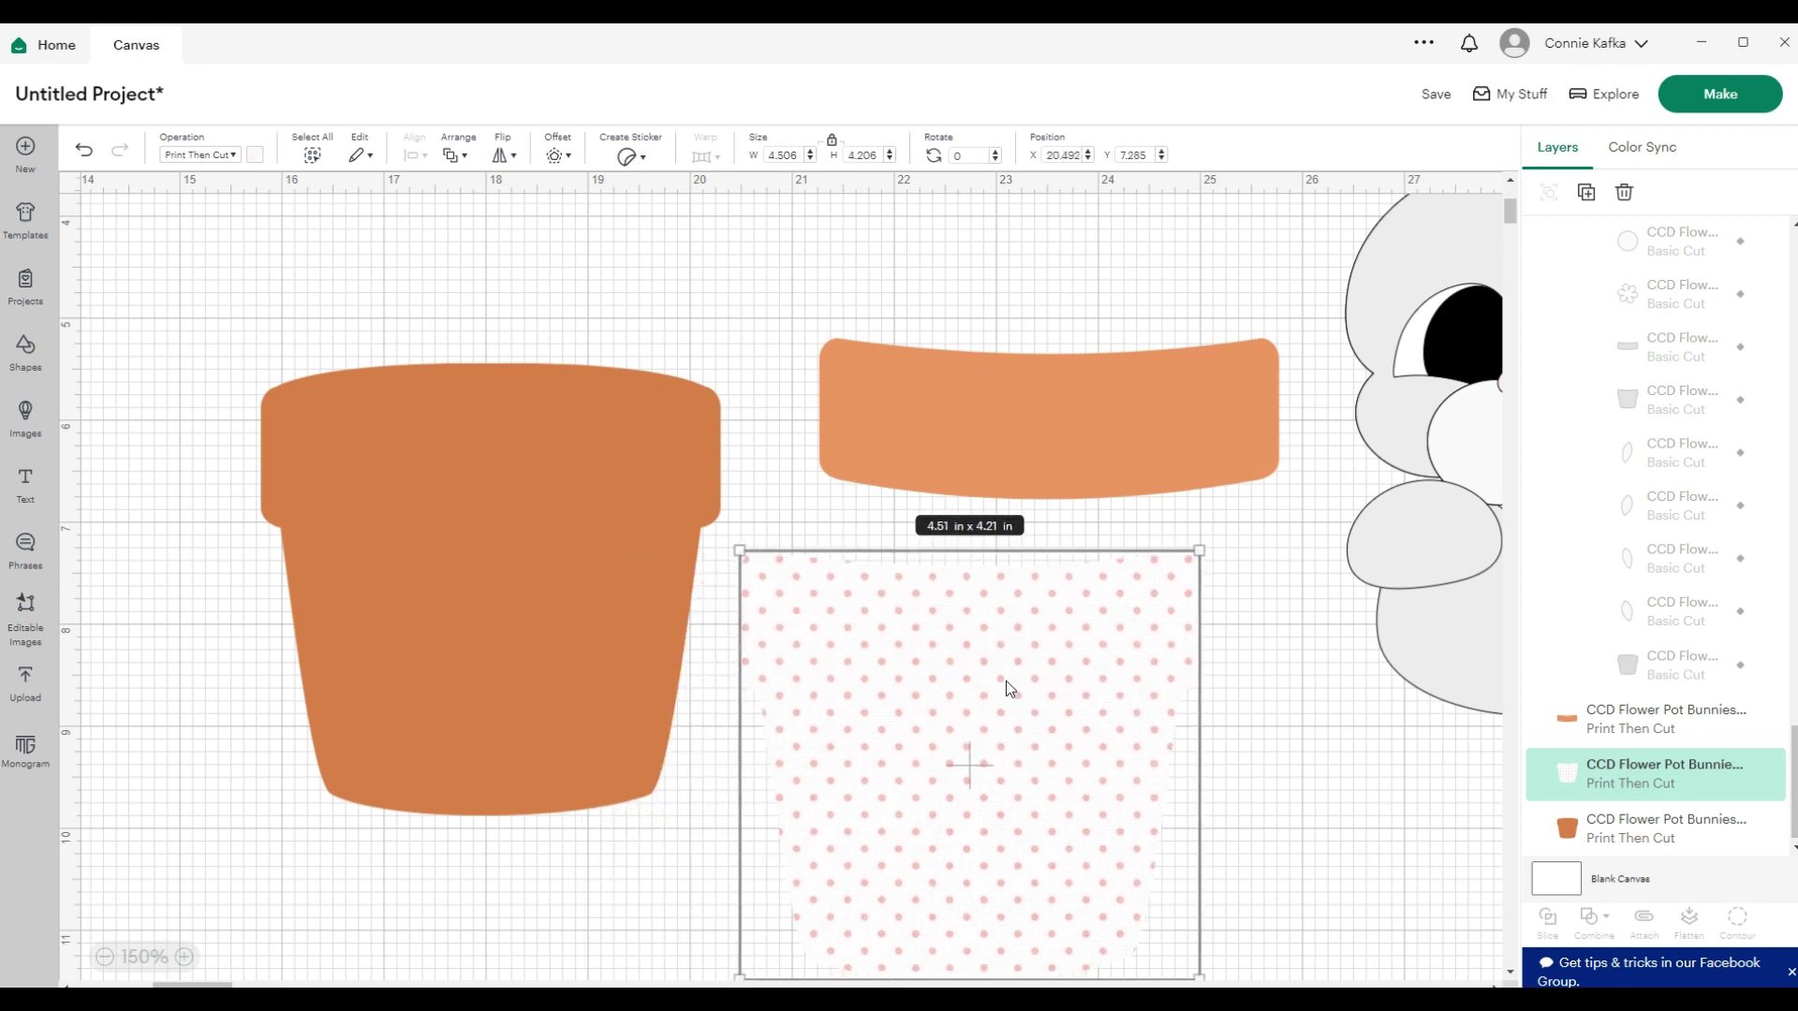
pyautogui.moveTo(1006, 682); pyautogui.dragTo(1006, 660)
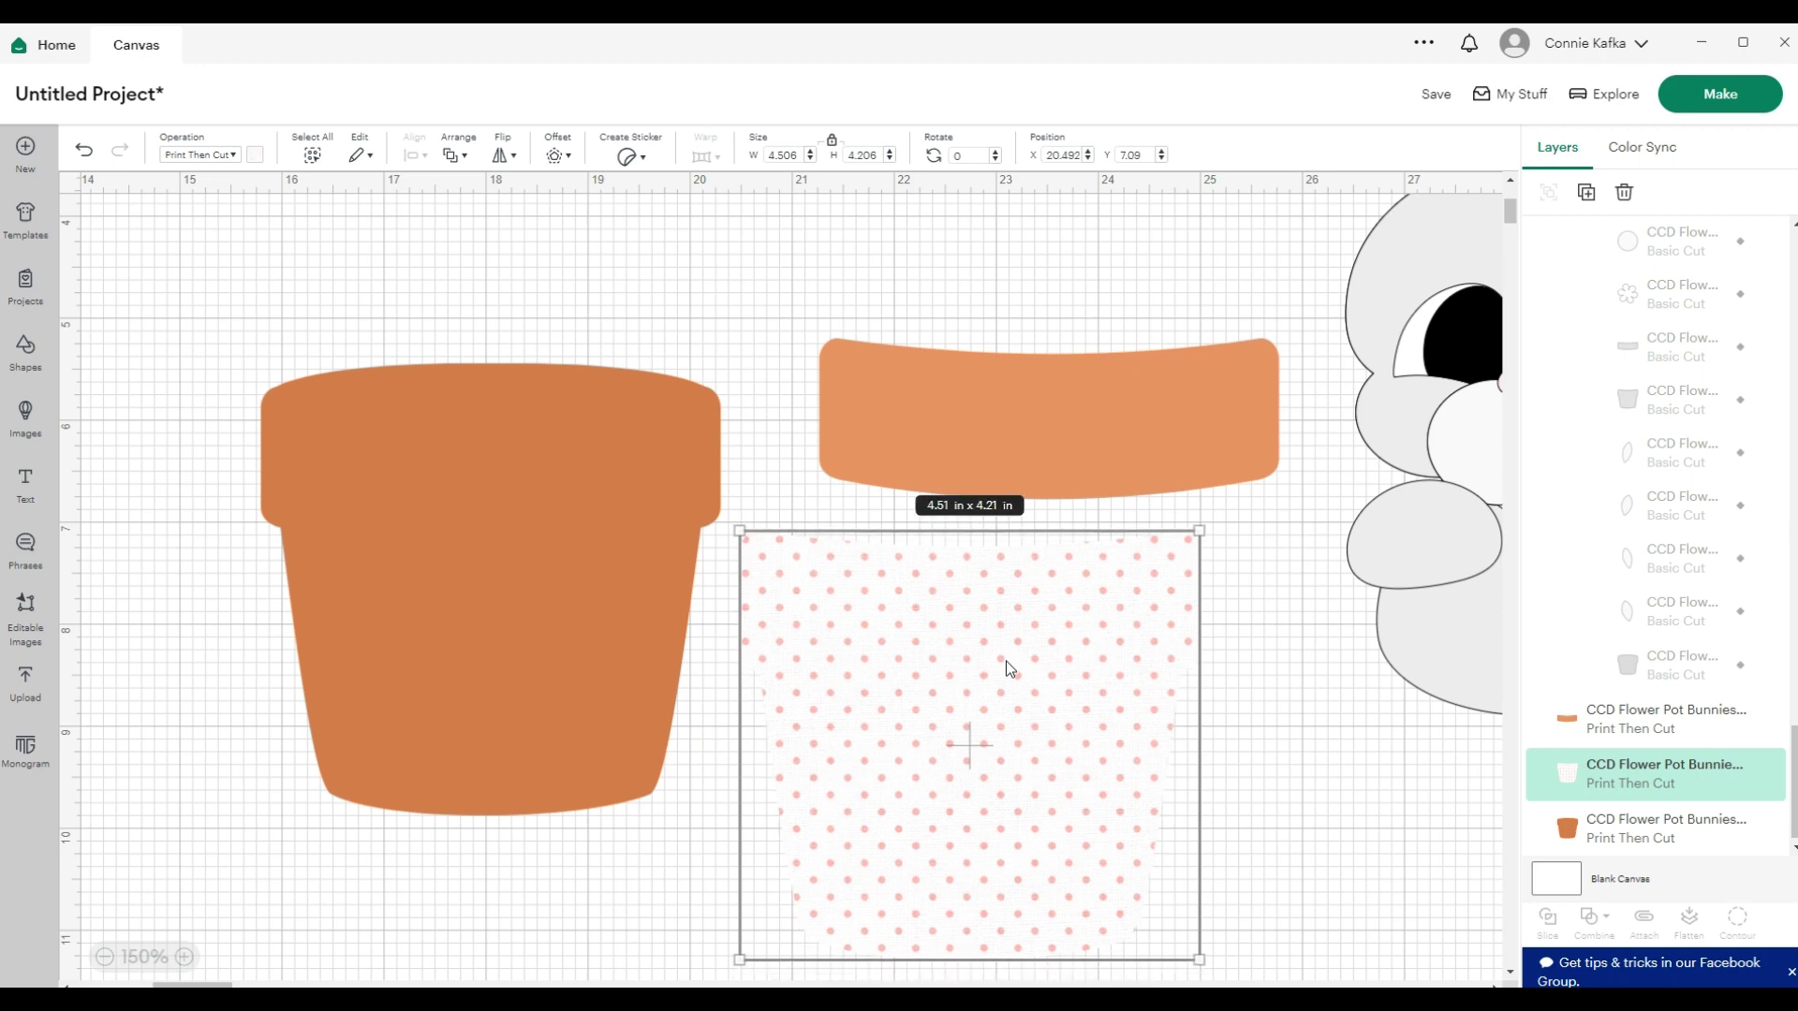